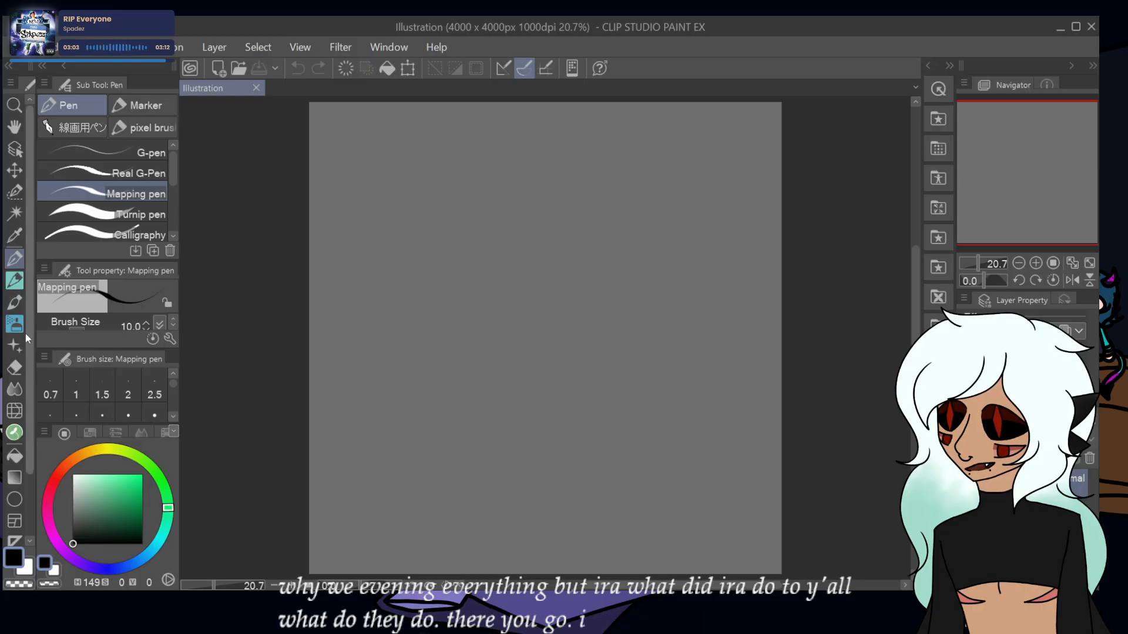
# - Set the Mapping pen's brush size to 50 and choose a light mint green drawing colour
pyautogui.press(']')
pyautogui.press(']')
pyautogui.press(']')
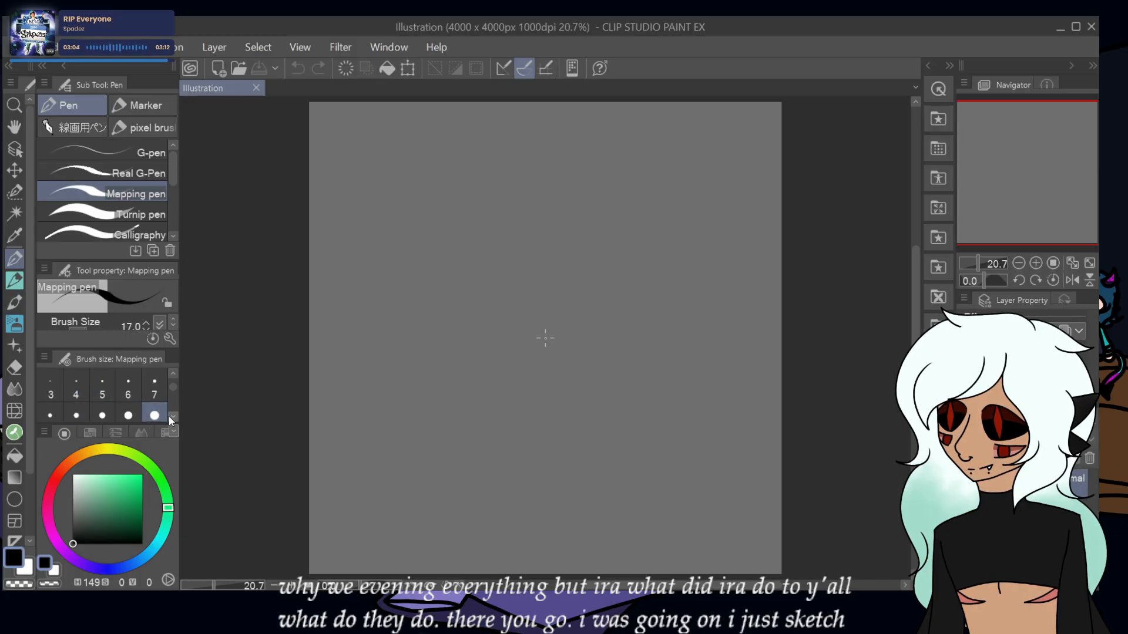
pyautogui.click(154, 414)
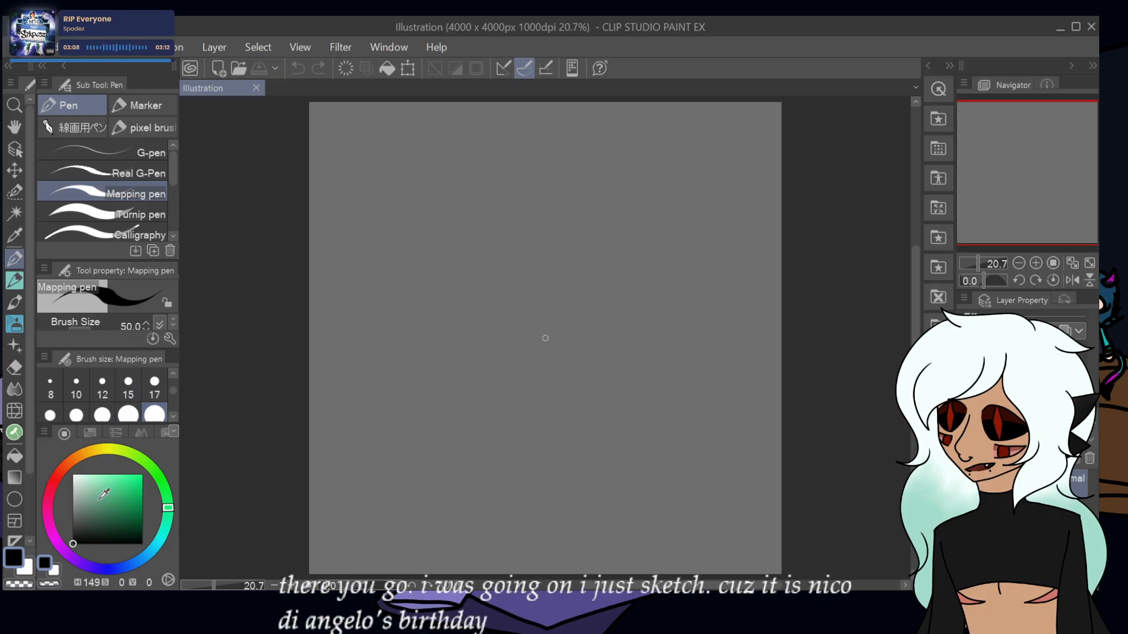
pyautogui.click(100, 475)
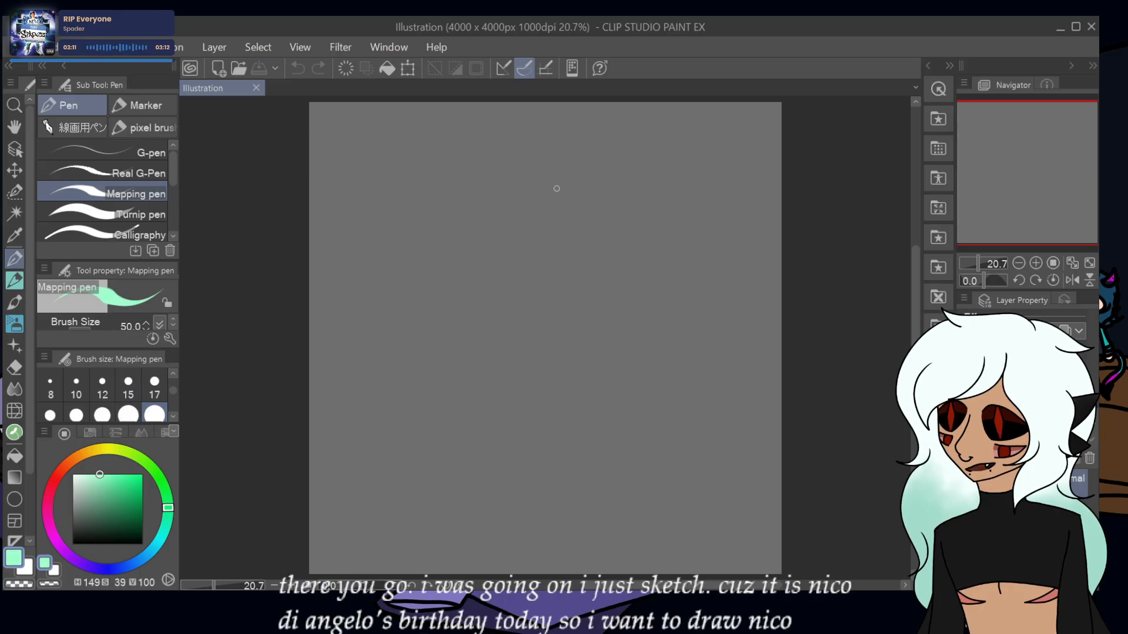
# - Sketch a rough circle for the head in the upper middle of the canvas, with overlapping strokes
pyautogui.moveTo(480, 164); pyautogui.dragTo(567, 166)
pyautogui.moveTo(465, 205)
pyautogui.mouseDown()
pyautogui.moveTo(548, 152)
pyautogui.moveTo(485, 257)
pyautogui.mouseUp()
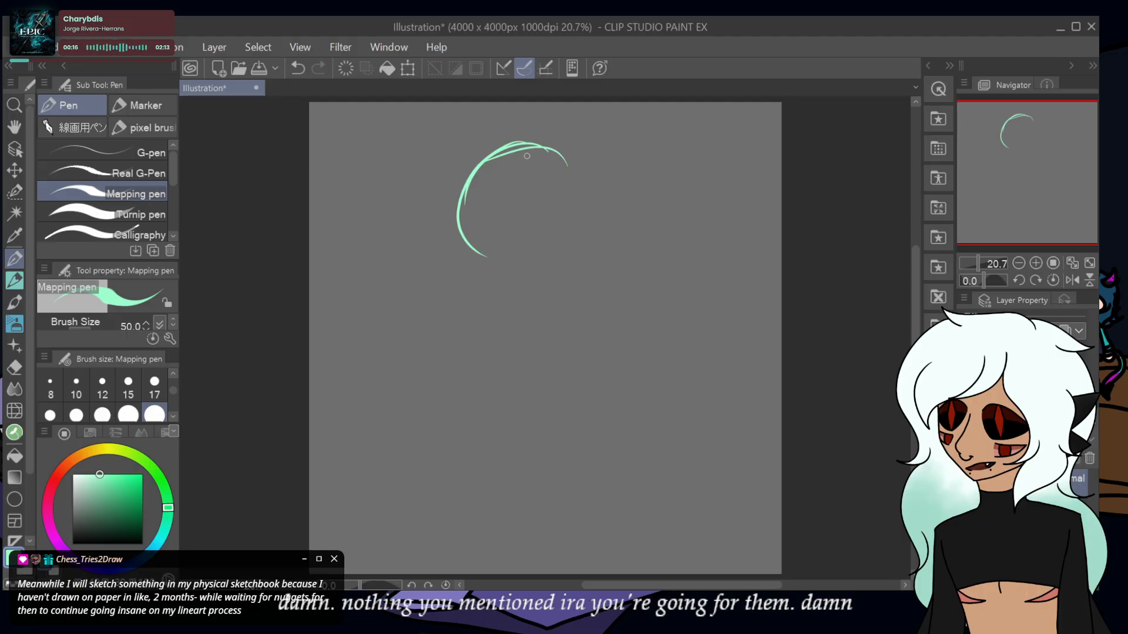
pyautogui.moveTo(529, 143); pyautogui.dragTo(590, 207)
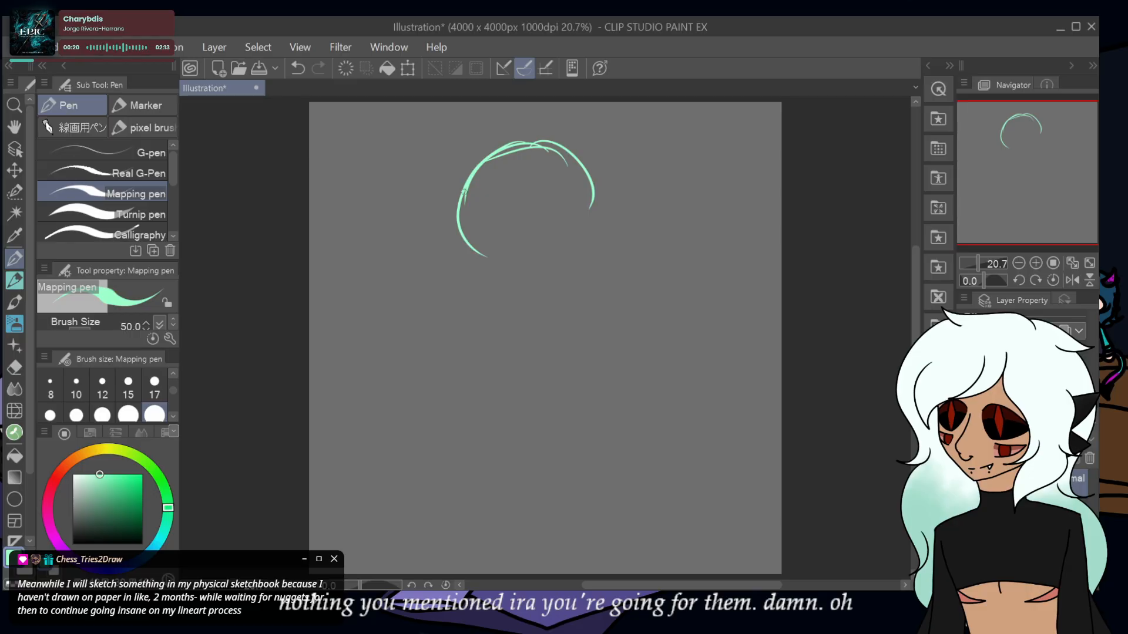
pyautogui.moveTo(545, 152)
pyautogui.mouseDown()
pyautogui.moveTo(577, 218)
pyautogui.moveTo(521, 289)
pyautogui.mouseUp()
pyautogui.moveTo(467, 194); pyautogui.dragTo(479, 306)
pyautogui.moveTo(470, 247); pyautogui.dragTo(523, 290)
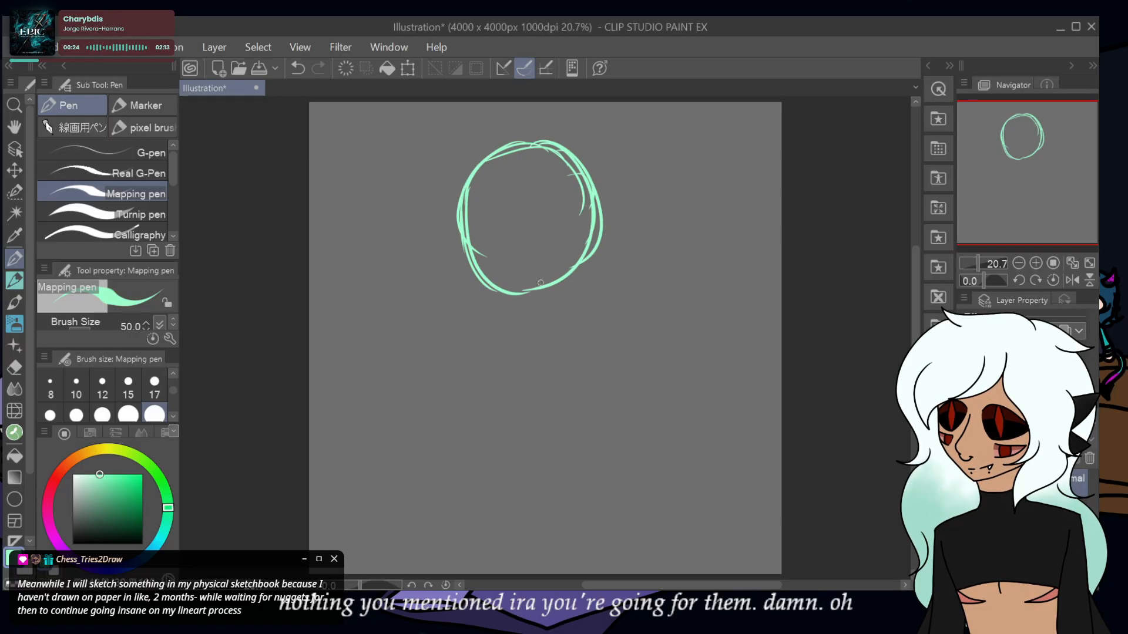
# - Try a pointed jaw outline below the head circle, and undo its strokes
pyautogui.moveTo(469, 236)
pyautogui.mouseDown()
pyautogui.moveTo(477, 294)
pyautogui.moveTo(504, 328)
pyautogui.moveTo(552, 313)
pyautogui.moveTo(578, 286)
pyautogui.mouseUp()
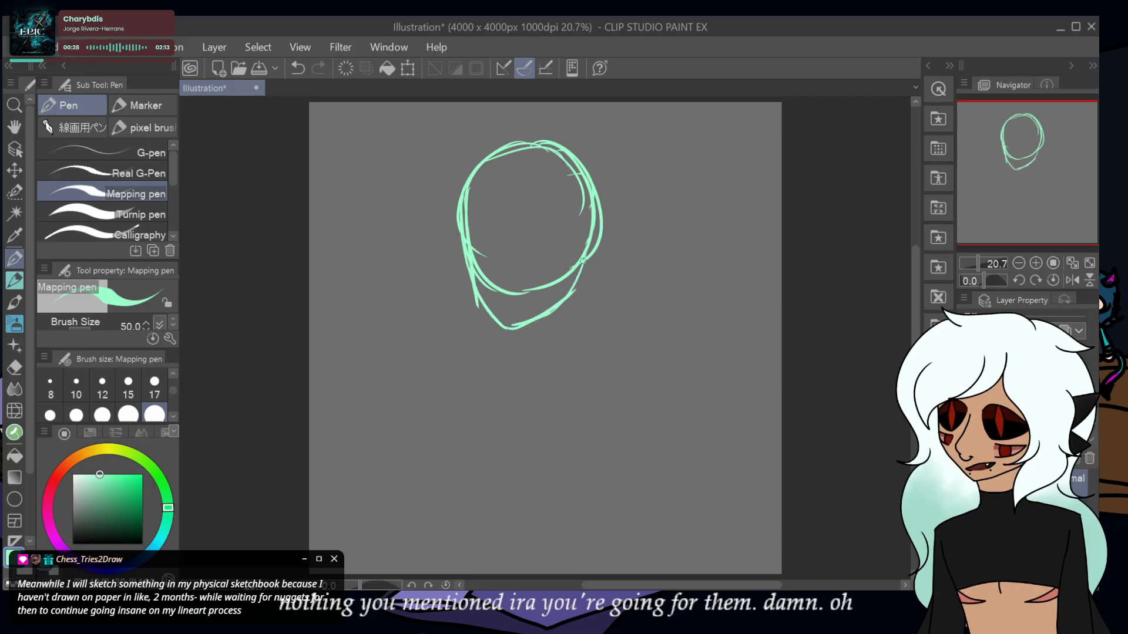
pyautogui.click(299, 67)
pyautogui.click(299, 67)
pyautogui.click(299, 66)
pyautogui.click(301, 66)
pyautogui.click(298, 67)
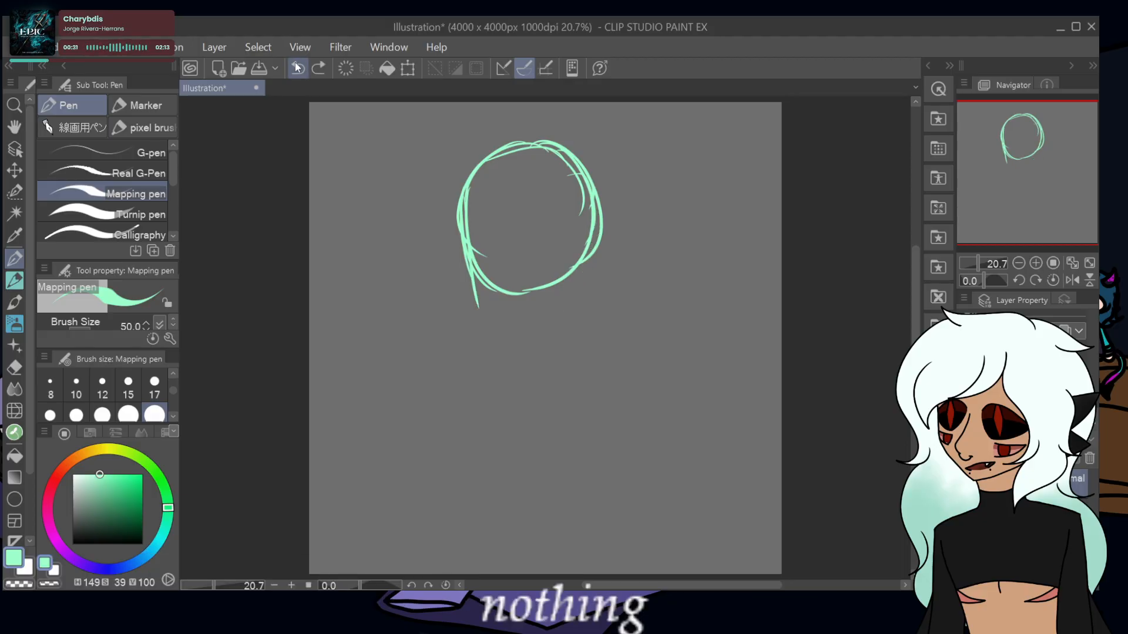
pyautogui.click(296, 68)
pyautogui.click(296, 68)
# - Redraw the pointed jaw below the head circle, joining both cheeks to the chin
pyautogui.moveTo(463, 249)
pyautogui.mouseDown()
pyautogui.moveTo(471, 302)
pyautogui.moveTo(467, 272)
pyautogui.moveTo(497, 330)
pyautogui.mouseUp()
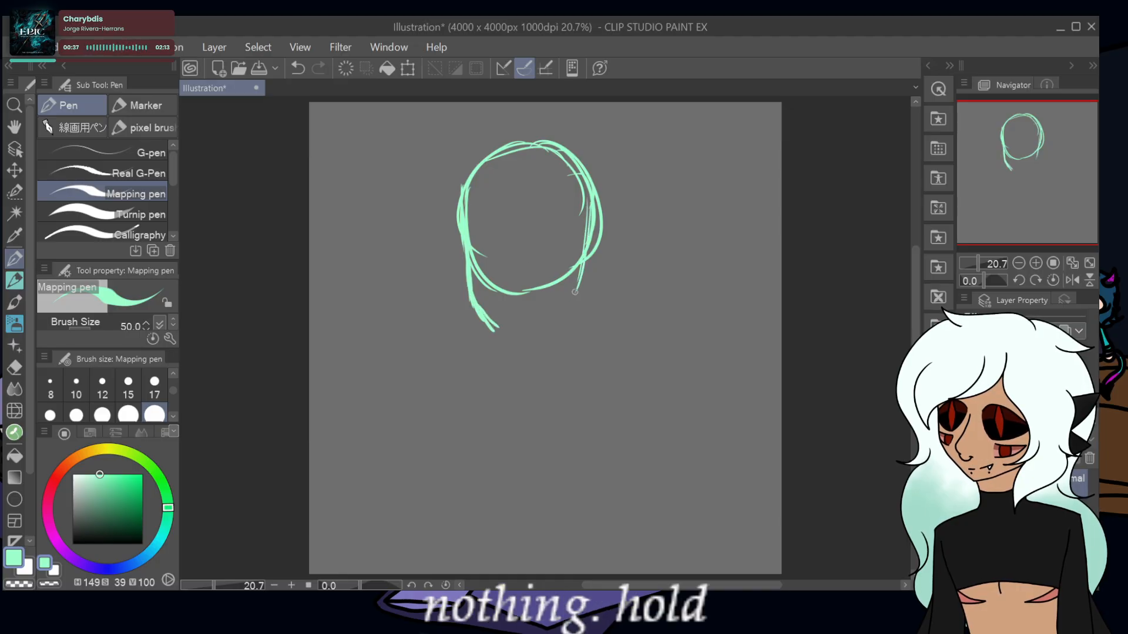
pyautogui.moveTo(578, 277)
pyautogui.mouseDown()
pyautogui.moveTo(547, 313)
pyautogui.moveTo(489, 323)
pyautogui.mouseUp()
pyautogui.moveTo(459, 232); pyautogui.dragTo(464, 270)
# - Sketch the vertical centre line and horizontal eye line across the face, plus an ear curve beside the head
pyautogui.moveTo(516, 147); pyautogui.dragTo(497, 327)
pyautogui.moveTo(509, 188); pyautogui.dragTo(493, 326)
pyautogui.moveTo(473, 247)
pyautogui.mouseDown()
pyautogui.moveTo(584, 253)
pyautogui.moveTo(455, 250)
pyautogui.mouseUp()
pyautogui.moveTo(612, 226); pyautogui.dragTo(581, 282)
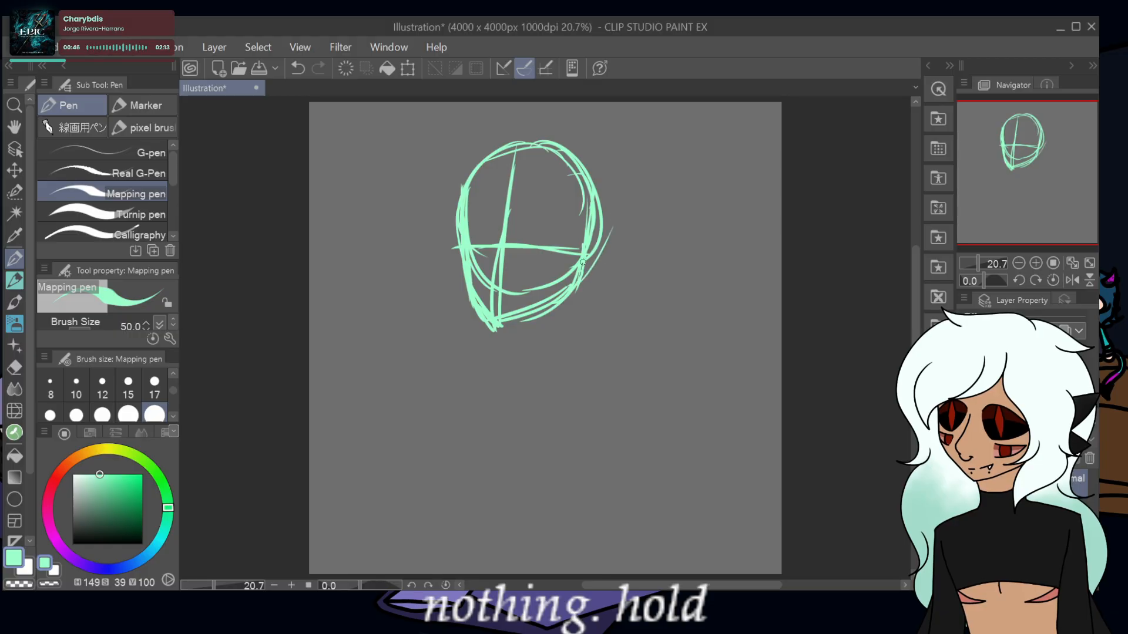
pyautogui.moveTo(623, 222)
pyautogui.mouseDown()
pyautogui.moveTo(587, 247)
pyautogui.moveTo(602, 265)
pyautogui.moveTo(588, 285)
pyautogui.mouseUp()
# - Undo the face guidelines and the ear strokes
pyautogui.click(299, 69)
pyautogui.click(299, 69)
pyautogui.click(301, 69)
pyautogui.click(301, 70)
pyautogui.click(300, 72)
pyautogui.click(299, 71)
pyautogui.click(298, 71)
pyautogui.click(299, 72)
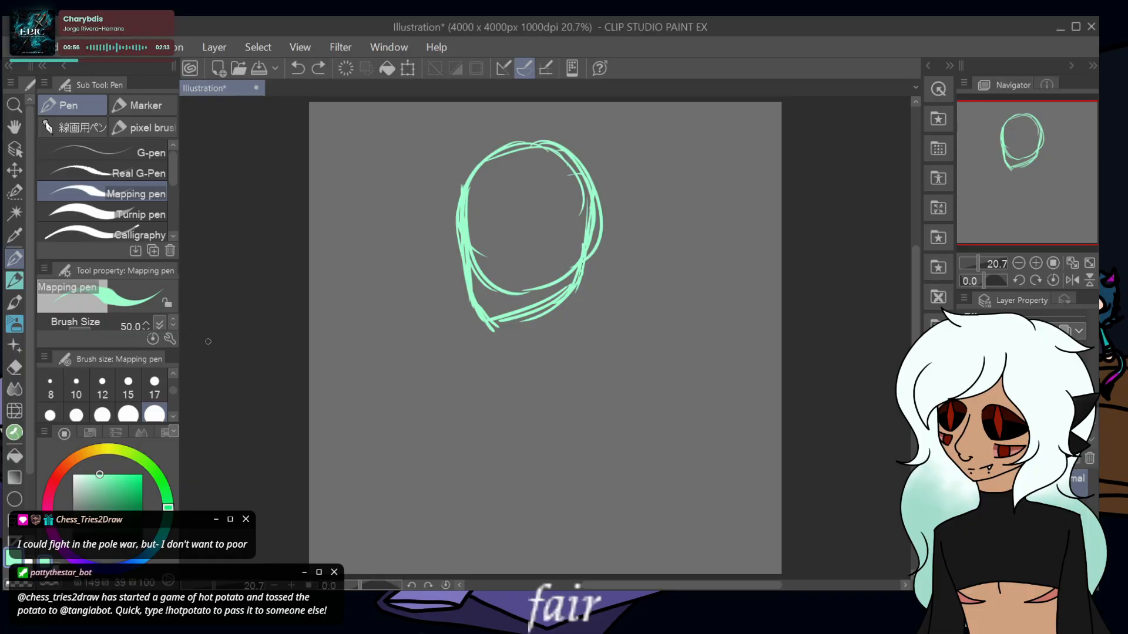
# - Set the Hard eraser's size to 120 and erase the whole head sketch from the canvas
pyautogui.click(15, 368)
pyautogui.moveTo(493, 326); pyautogui.dragTo(474, 303)
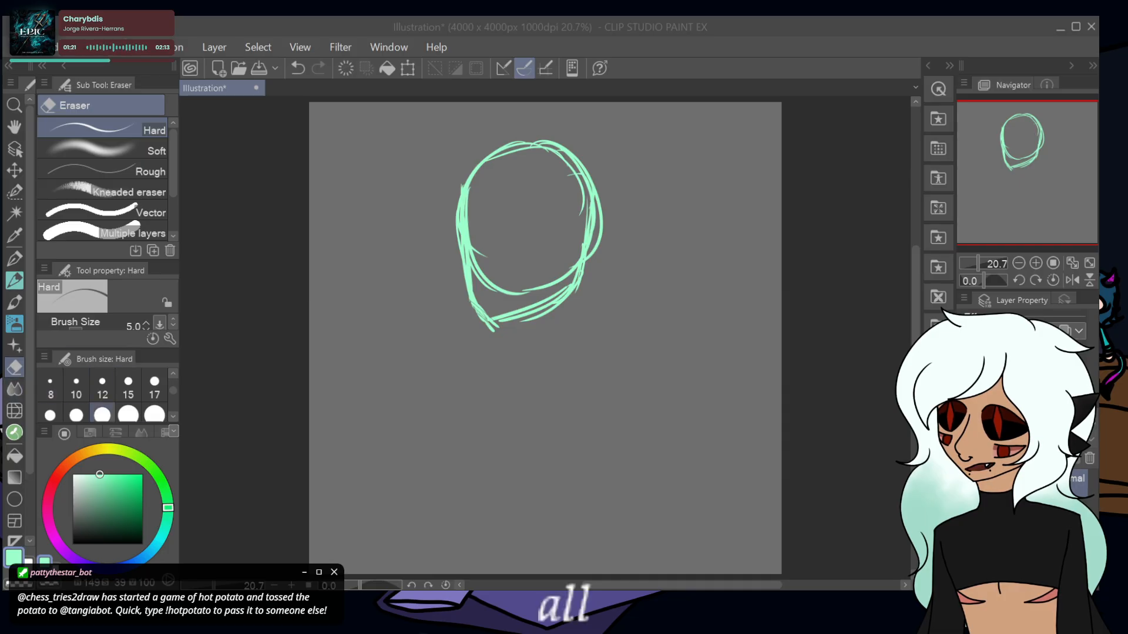
pyautogui.click(155, 414)
pyautogui.scroll(-1, 154, 405)
pyautogui.click(154, 414)
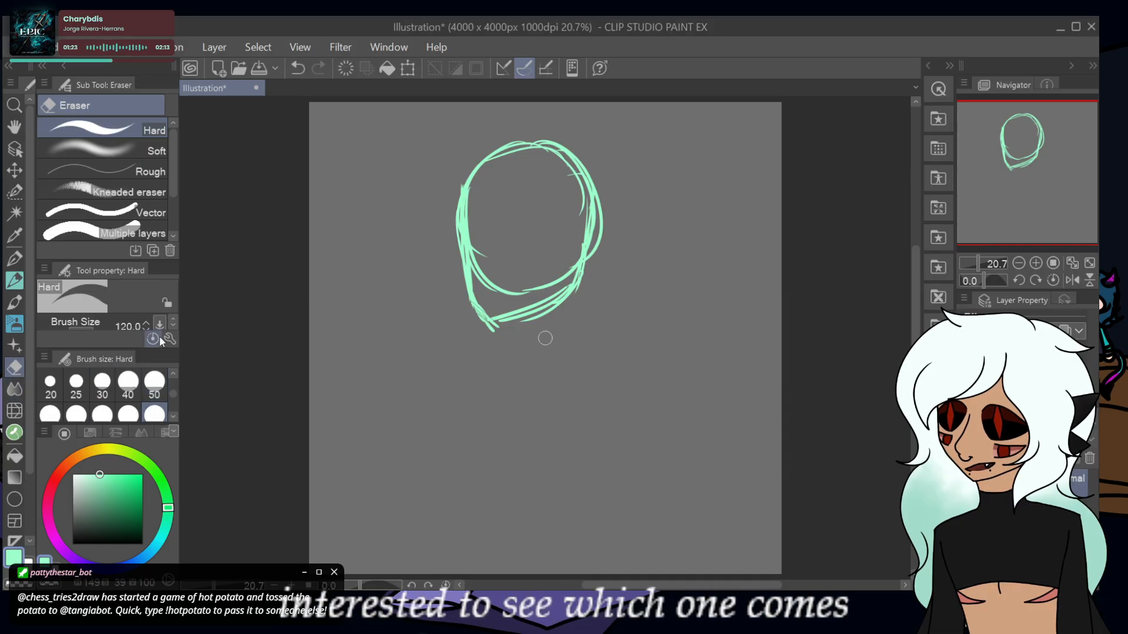
pyautogui.moveTo(470, 324)
pyautogui.mouseDown()
pyautogui.moveTo(404, 271)
pyautogui.moveTo(468, 280)
pyautogui.moveTo(483, 268)
pyautogui.moveTo(542, 294)
pyautogui.moveTo(612, 363)
pyautogui.moveTo(591, 350)
pyautogui.moveTo(556, 276)
pyautogui.moveTo(442, 219)
pyautogui.moveTo(423, 180)
pyautogui.moveTo(430, 161)
pyautogui.moveTo(593, 218)
pyautogui.moveTo(599, 197)
pyautogui.moveTo(535, 134)
pyautogui.moveTo(524, 135)
pyautogui.moveTo(580, 174)
pyautogui.moveTo(595, 232)
pyautogui.moveTo(552, 188)
pyautogui.moveTo(477, 174)
pyautogui.mouseUp()
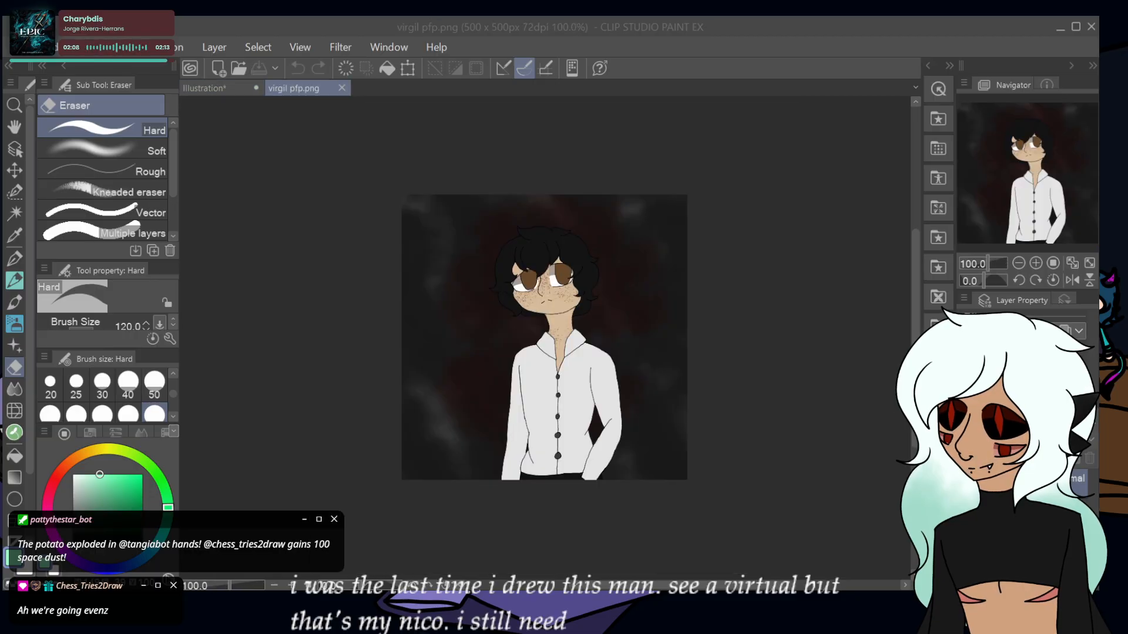
# - Examine the character's face and shirt in virgil pfp.png up close, and close the image
pyautogui.scroll(3, 612, 303)
pyautogui.scroll(2, 1051, 173)
pyautogui.moveTo(1052, 174); pyautogui.dragTo(1050, 157)
pyautogui.scroll(-1, 1050, 157)
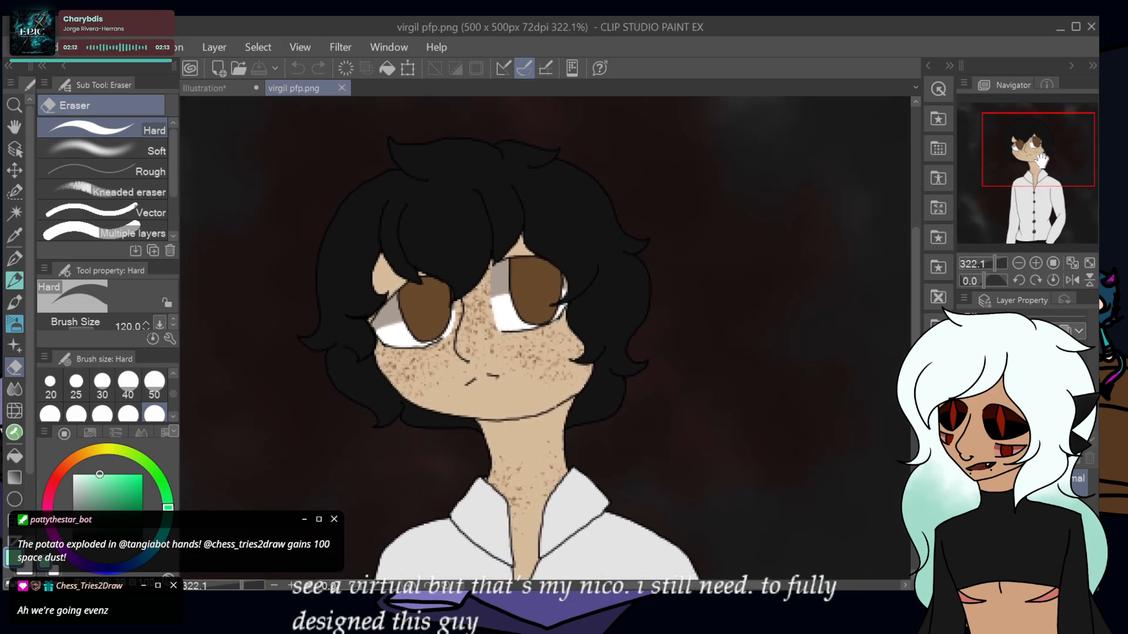
pyautogui.scroll(-1, 591, 291)
pyautogui.scroll(-3, 591, 290)
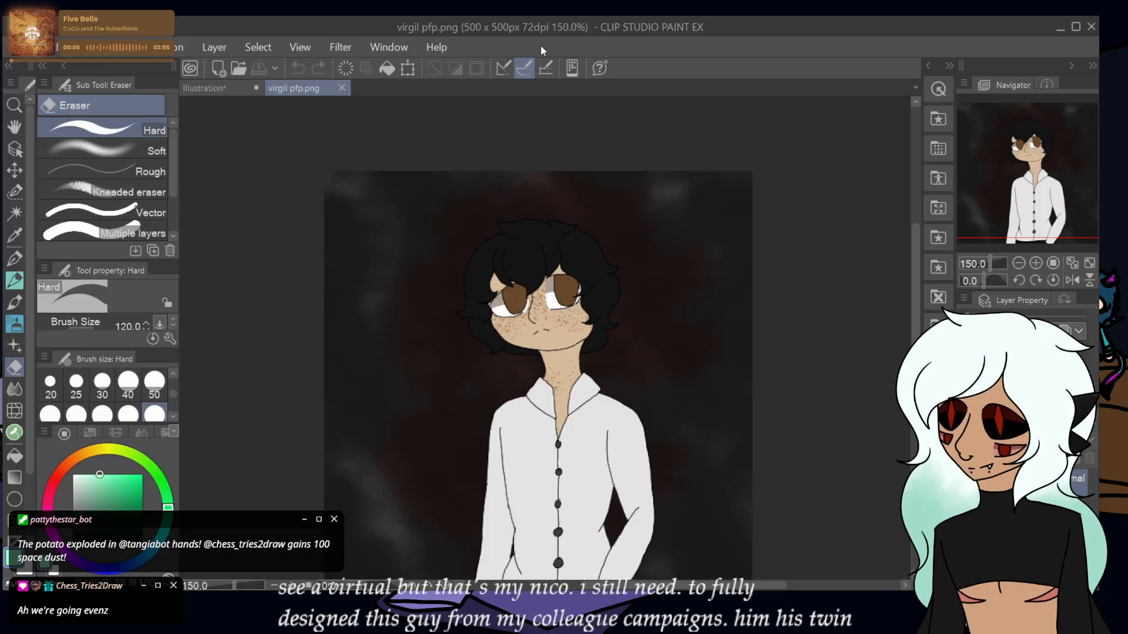
pyautogui.click(341, 87)
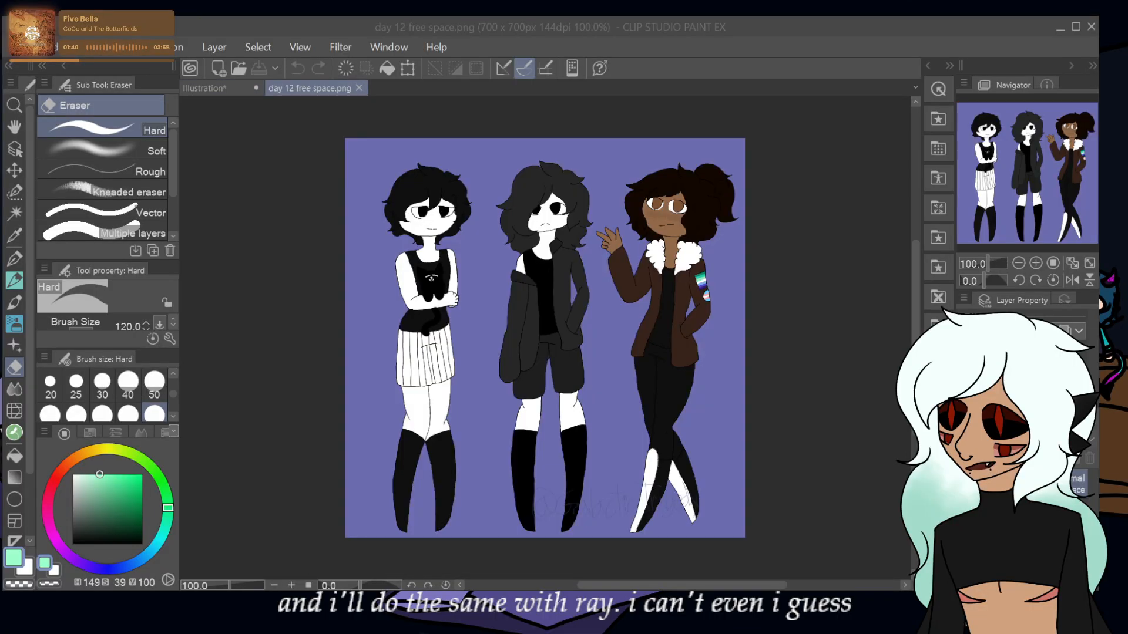
# - Examine the characters in day 12 free space.png up close, and close day 7 where we used to play.png
pyautogui.scroll(5, 744, 213)
pyautogui.scroll(1, 745, 203)
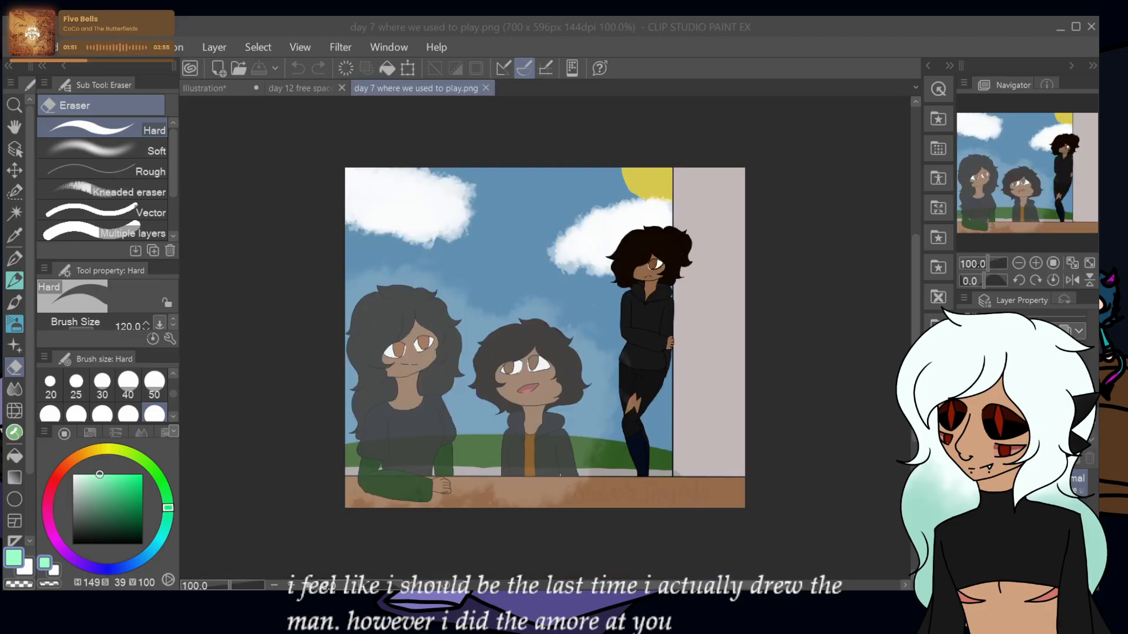
pyautogui.hotkey('ctrl', 'w')
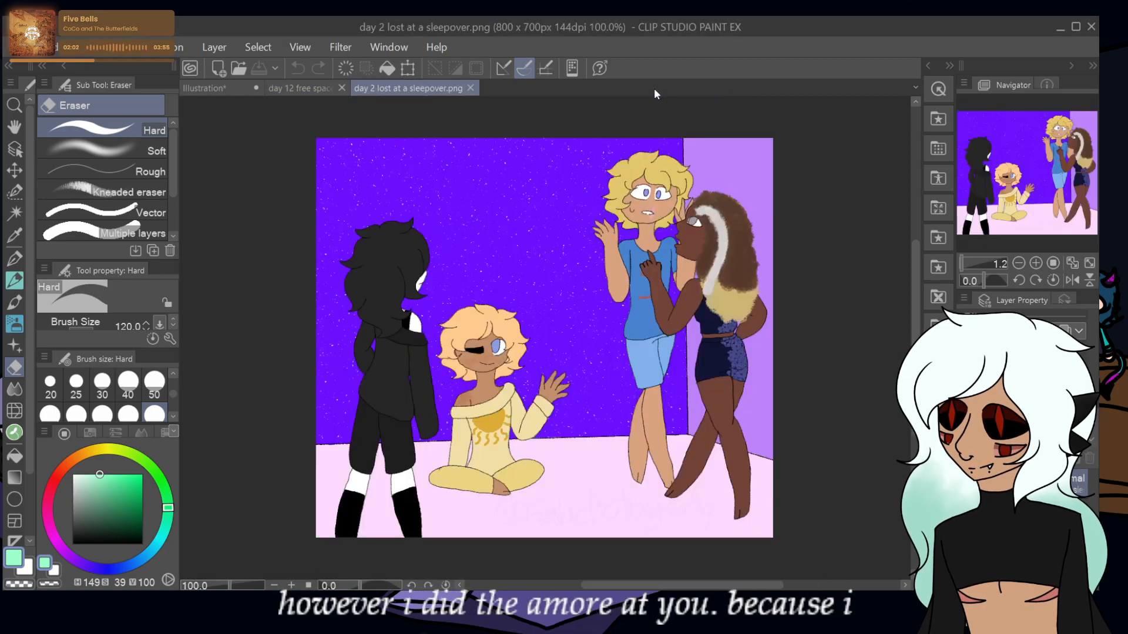
# - Examine the two standing characters in day 2 lost at a sleepover.png up close, and close the image
pyautogui.scroll(3, 765, 295)
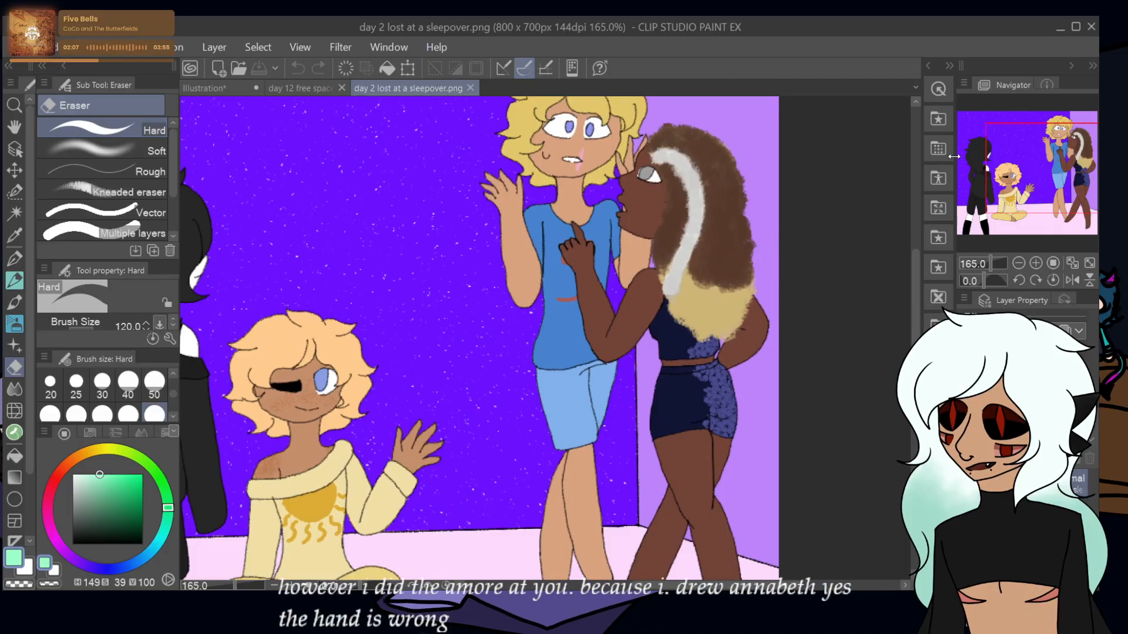
pyautogui.moveTo(1032, 167); pyautogui.dragTo(1041, 152)
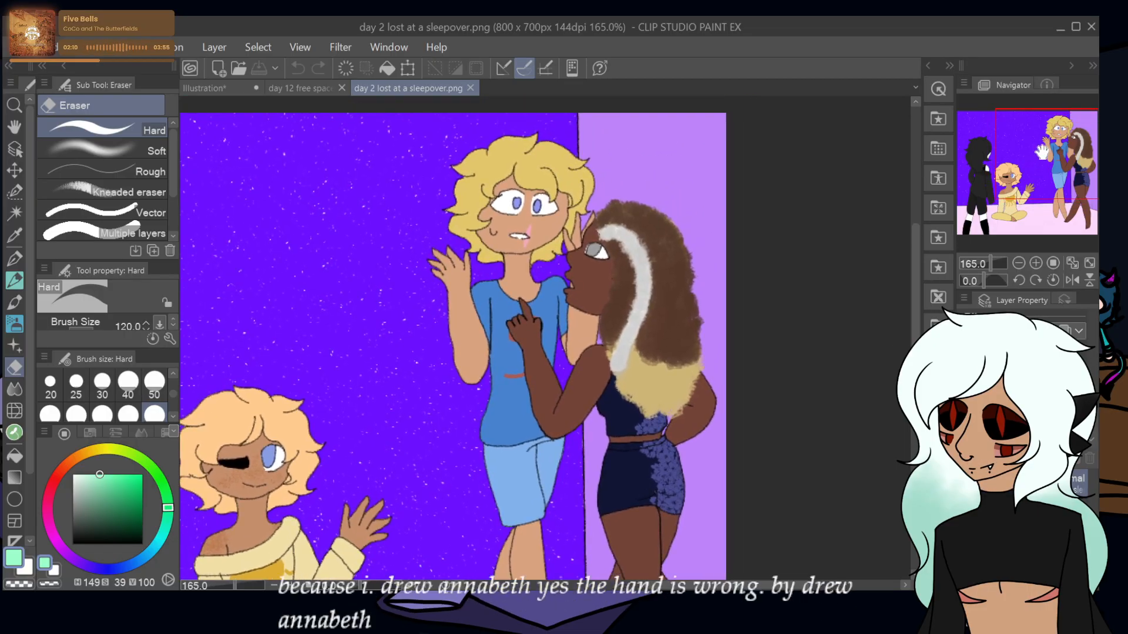
pyautogui.click(471, 88)
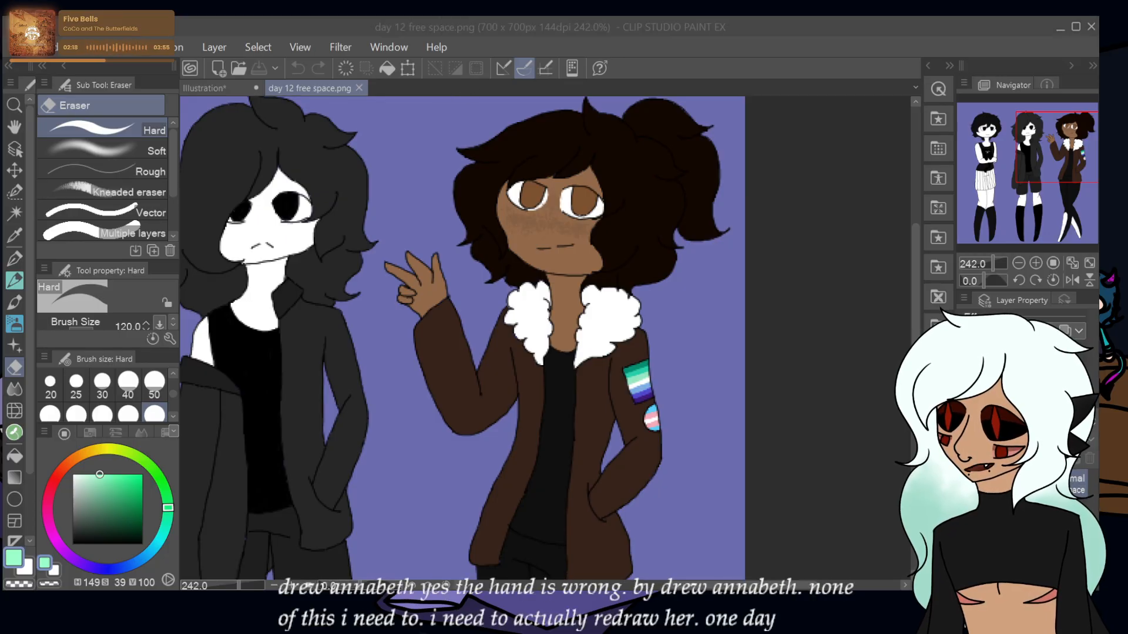
# - Return to the Illustration canvas and sketch a rough head circle in its upper middle with the size 50 Mapping pen
pyautogui.click(204, 88)
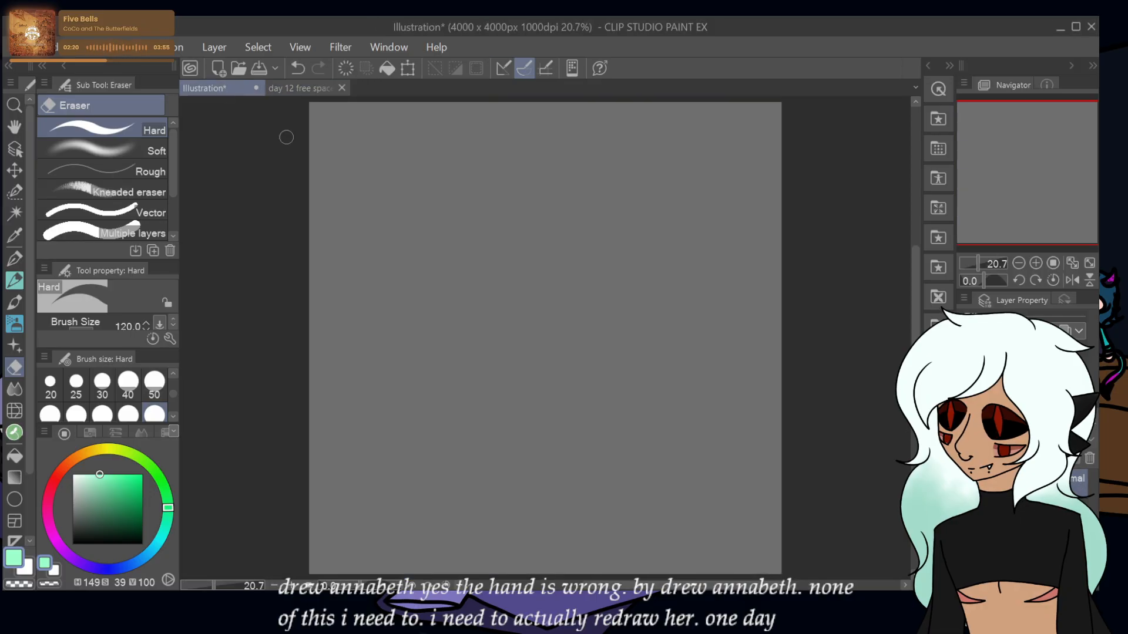
pyautogui.press('p')
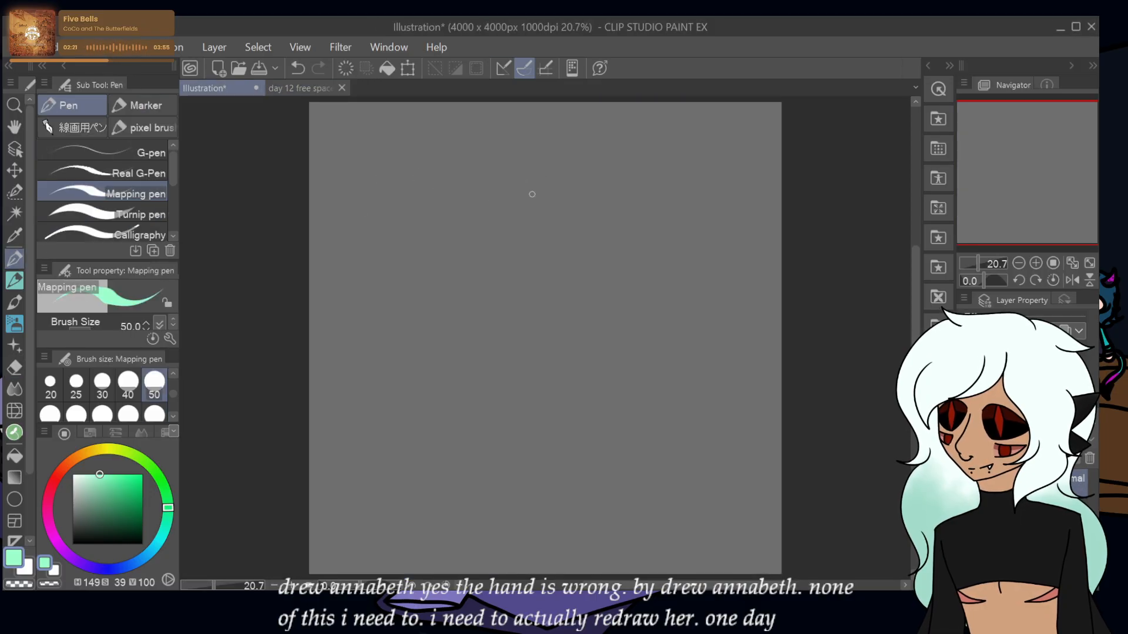
pyautogui.moveTo(617, 171)
pyautogui.mouseDown()
pyautogui.moveTo(531, 158)
pyautogui.moveTo(494, 189)
pyautogui.mouseUp()
pyautogui.moveTo(571, 152); pyautogui.dragTo(499, 240)
pyautogui.moveTo(537, 152); pyautogui.dragTo(519, 275)
pyautogui.moveTo(572, 157)
pyautogui.mouseDown()
pyautogui.moveTo(629, 247)
pyautogui.moveTo(622, 277)
pyautogui.mouseUp()
pyautogui.moveTo(622, 200)
pyautogui.mouseDown()
pyautogui.moveTo(630, 266)
pyautogui.moveTo(534, 288)
pyautogui.moveTo(625, 225)
pyautogui.mouseUp()
pyautogui.moveTo(627, 241); pyautogui.dragTo(480, 250)
pyautogui.moveTo(499, 168); pyautogui.dragTo(489, 273)
# - Sketch the cheeks and a pointed jaw below the head circle, meeting at the chin
pyautogui.moveTo(504, 192)
pyautogui.mouseDown()
pyautogui.moveTo(508, 306)
pyautogui.moveTo(501, 293)
pyautogui.moveTo(527, 331)
pyautogui.mouseUp()
pyautogui.moveTo(490, 290); pyautogui.dragTo(544, 338)
pyautogui.moveTo(612, 295); pyautogui.dragTo(625, 223)
pyautogui.moveTo(620, 273)
pyautogui.mouseDown()
pyautogui.moveTo(606, 305)
pyautogui.moveTo(541, 336)
pyautogui.mouseUp()
pyautogui.moveTo(599, 303); pyautogui.dragTo(537, 339)
# - Add the vertical centre line and horizontal eye line to the face, and sketch an ear on the head's right edge
pyautogui.moveTo(552, 154); pyautogui.dragTo(541, 329)
pyautogui.moveTo(538, 290); pyautogui.dragTo(546, 336)
pyautogui.moveTo(616, 249)
pyautogui.mouseDown()
pyautogui.moveTo(511, 251)
pyautogui.moveTo(615, 253)
pyautogui.mouseUp()
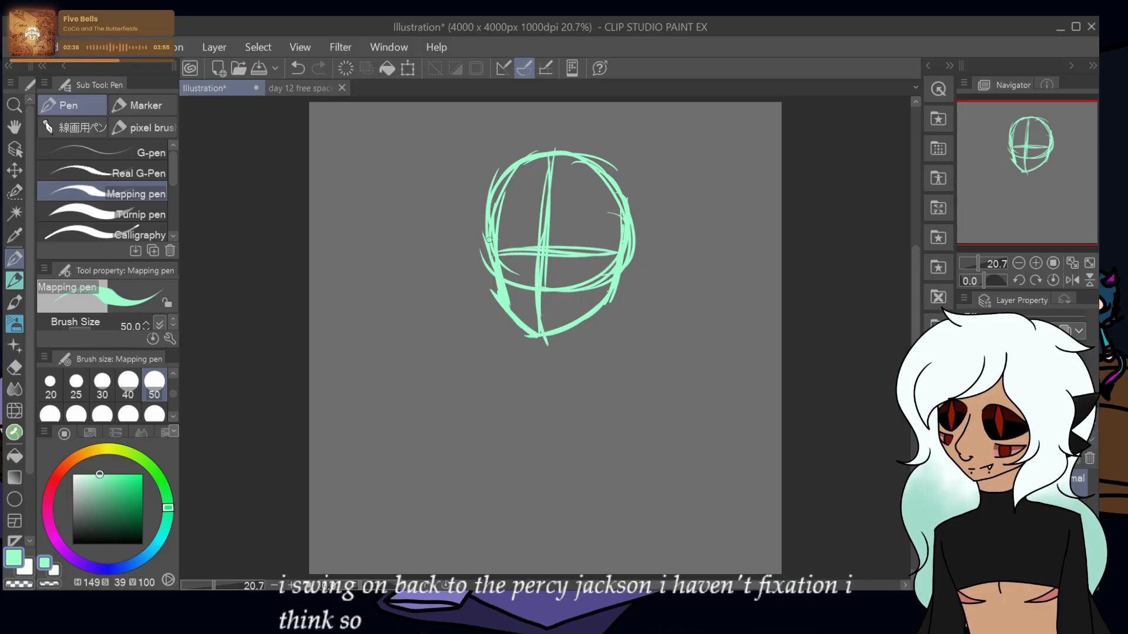
pyautogui.moveTo(641, 243); pyautogui.dragTo(630, 276)
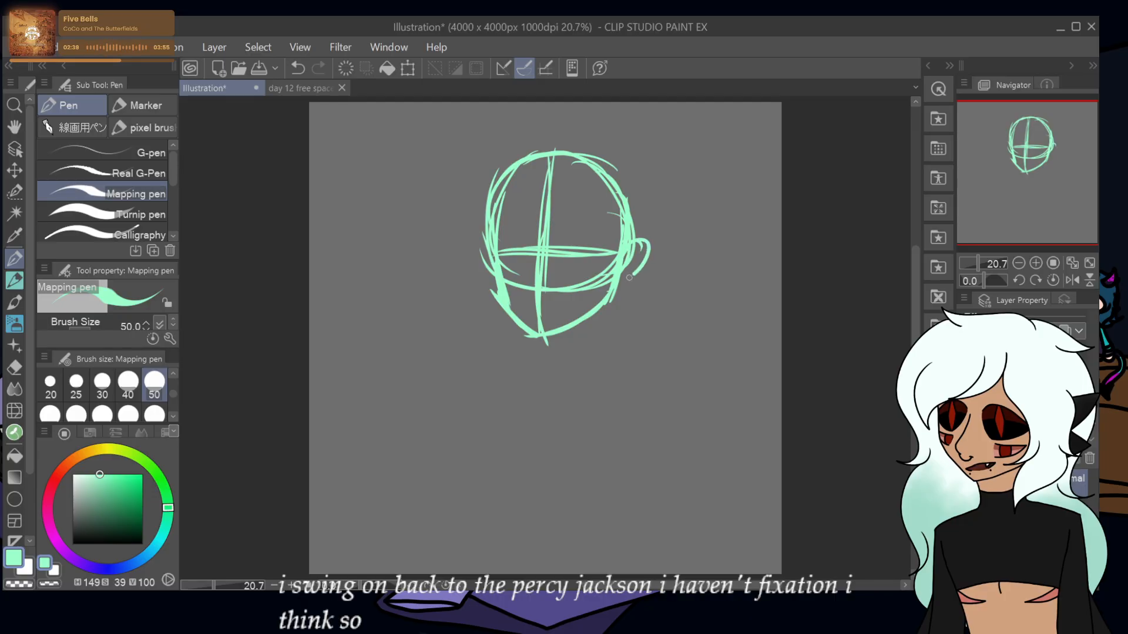
pyautogui.moveTo(634, 235); pyautogui.dragTo(615, 264)
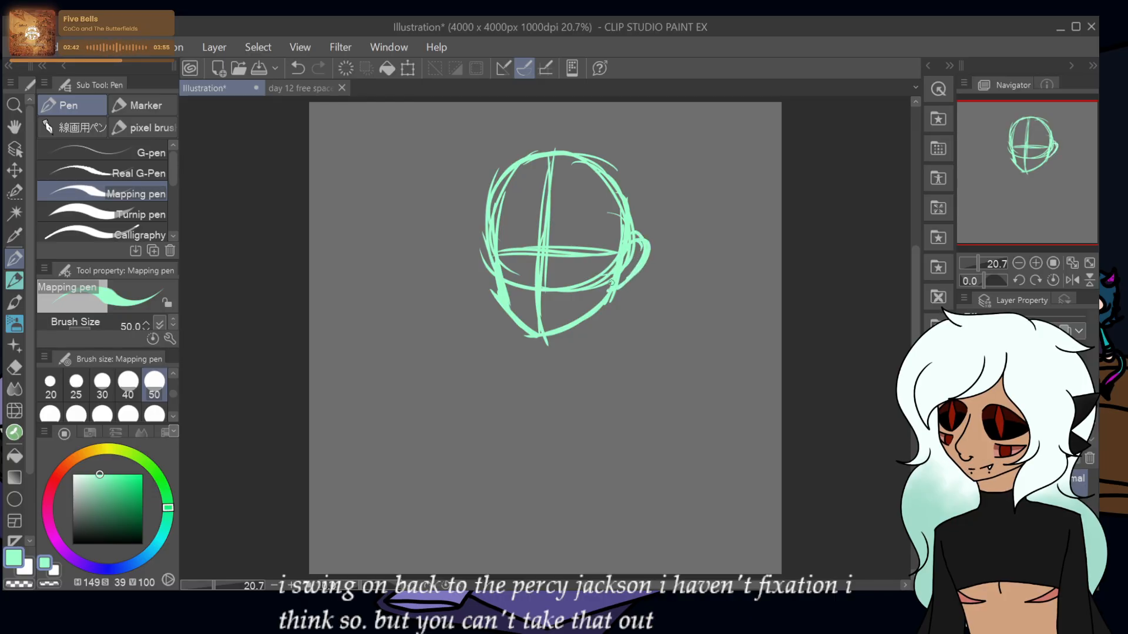
# - Sketch the neck and sloping shoulders below the head, with a circle for each shoulder joint
pyautogui.moveTo(623, 289)
pyautogui.mouseDown()
pyautogui.moveTo(585, 355)
pyautogui.moveTo(516, 364)
pyautogui.mouseUp()
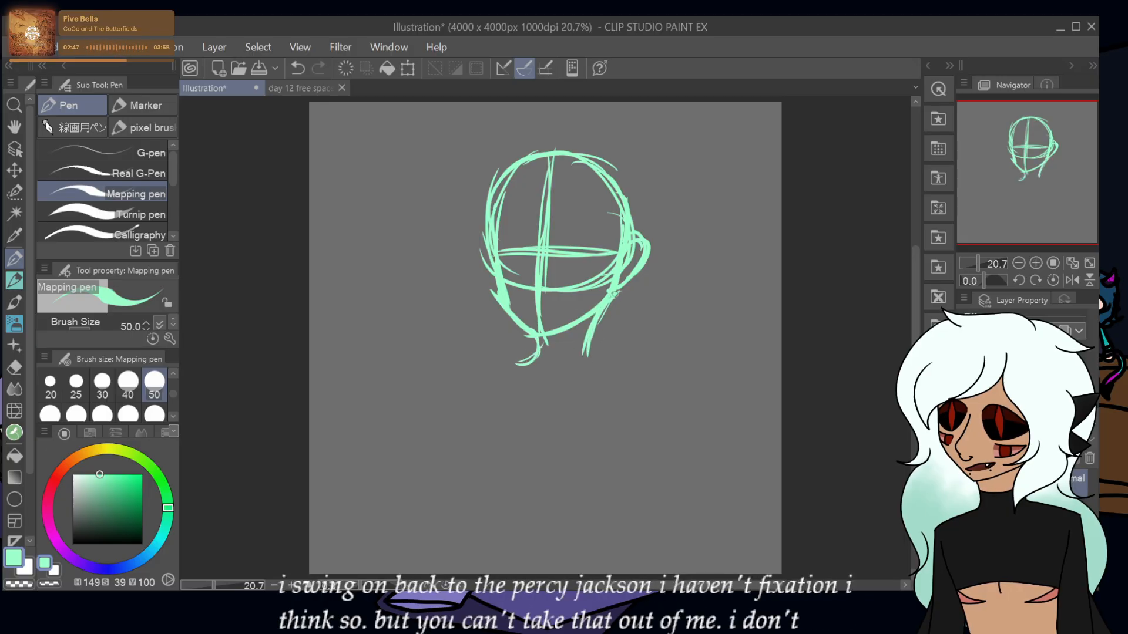
pyautogui.moveTo(600, 311)
pyautogui.mouseDown()
pyautogui.moveTo(594, 360)
pyautogui.moveTo(671, 399)
pyautogui.moveTo(656, 408)
pyautogui.mouseUp()
pyautogui.moveTo(534, 356)
pyautogui.mouseDown()
pyautogui.moveTo(494, 369)
pyautogui.moveTo(517, 364)
pyautogui.moveTo(470, 385)
pyautogui.moveTo(533, 359)
pyautogui.moveTo(479, 388)
pyautogui.moveTo(501, 378)
pyautogui.mouseUp()
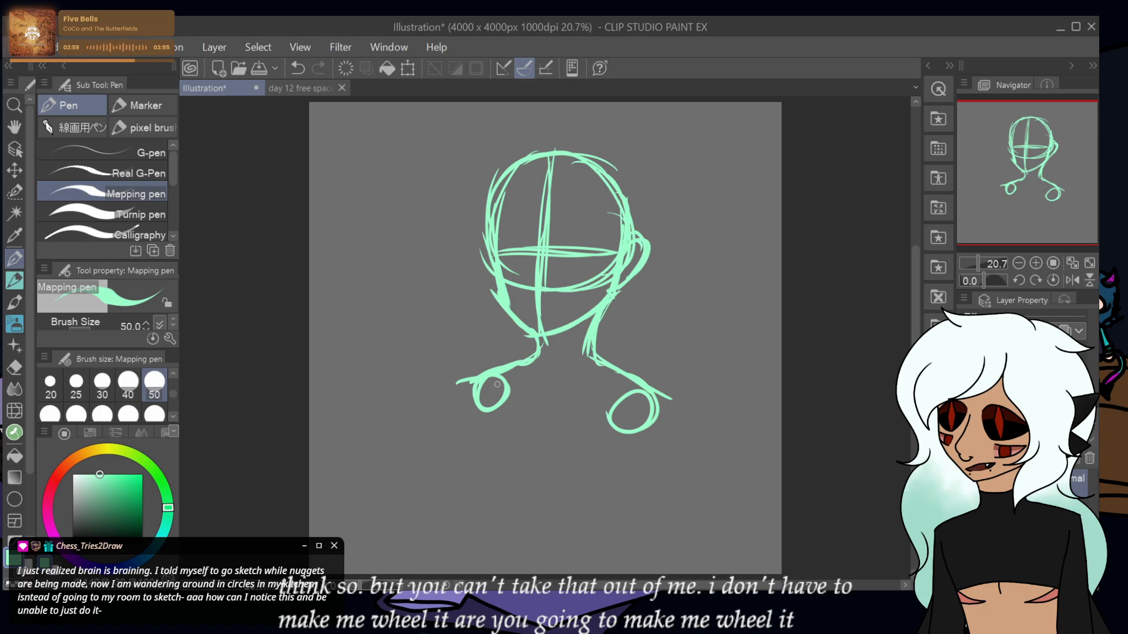
# - Sketch the torso sides, the curved lower chest line and both upper arms below the shoulder joints
pyautogui.moveTo(497, 384); pyautogui.dragTo(493, 464)
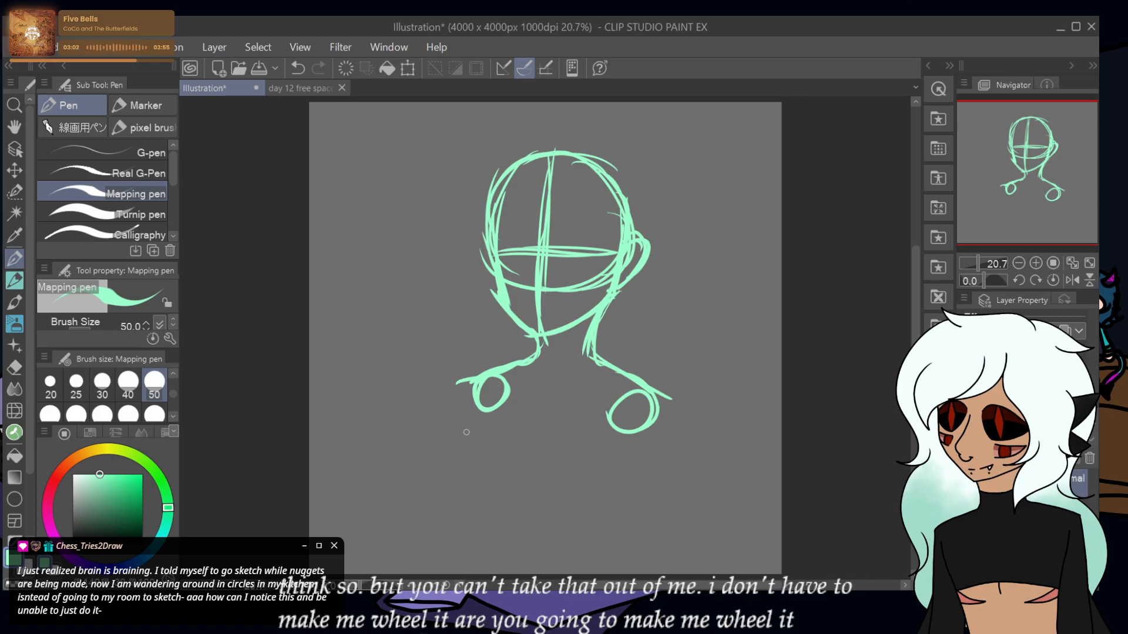
pyautogui.moveTo(495, 411)
pyautogui.mouseDown()
pyautogui.moveTo(503, 491)
pyautogui.moveTo(582, 502)
pyautogui.mouseUp()
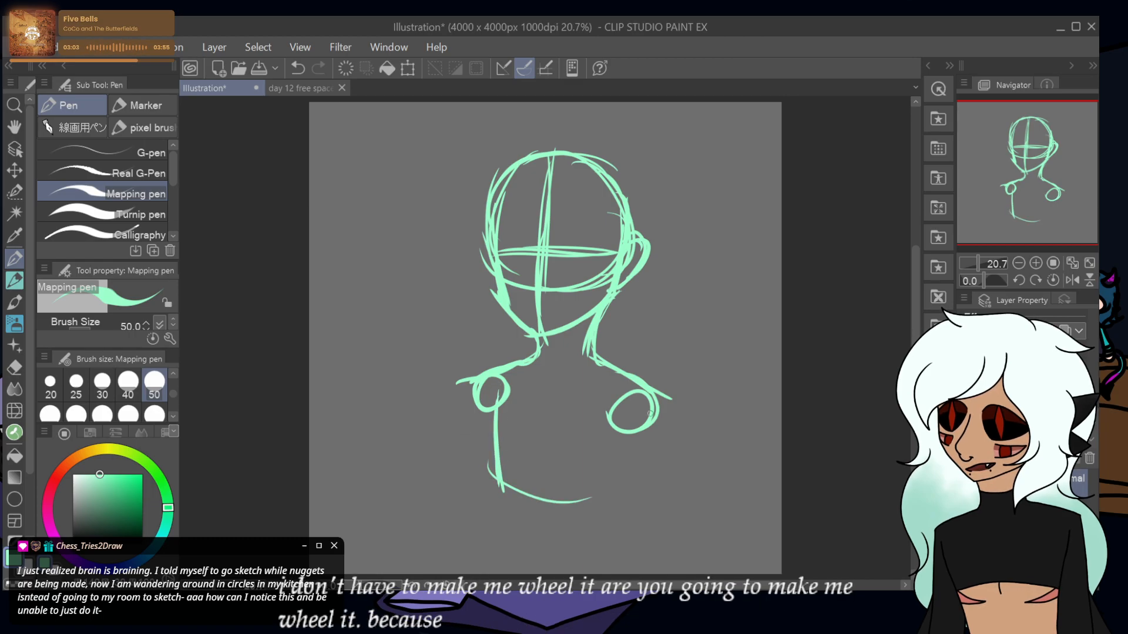
pyautogui.moveTo(632, 424); pyautogui.dragTo(584, 514)
pyautogui.moveTo(479, 392)
pyautogui.mouseDown()
pyautogui.moveTo(466, 490)
pyautogui.moveTo(517, 485)
pyautogui.mouseUp()
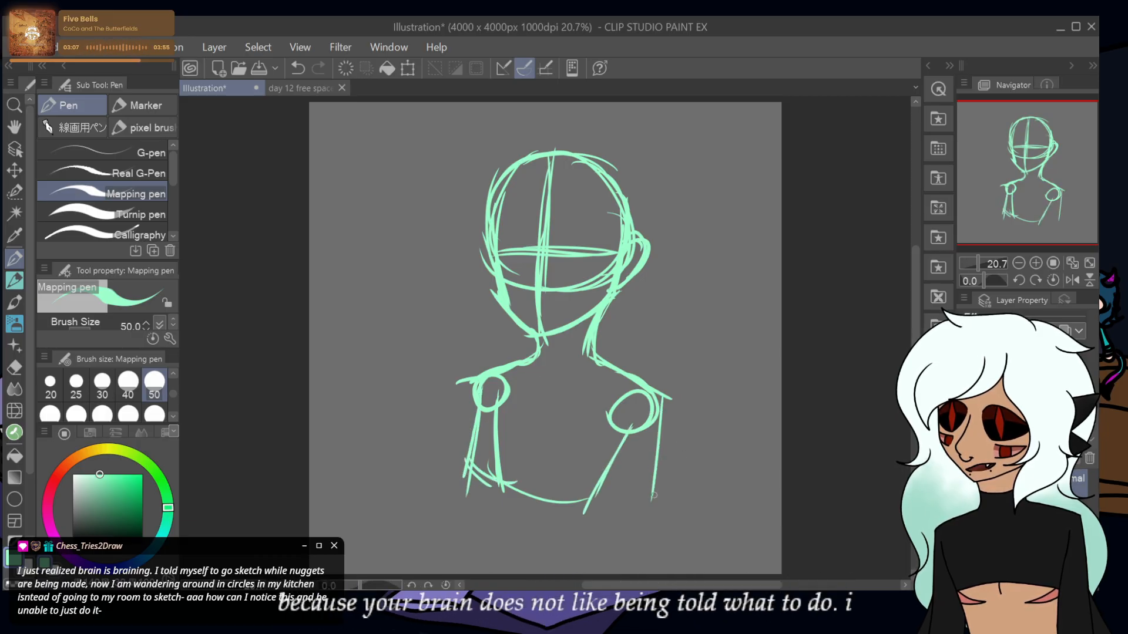
pyautogui.moveTo(660, 398)
pyautogui.mouseDown()
pyautogui.moveTo(652, 482)
pyautogui.moveTo(604, 504)
pyautogui.mouseUp()
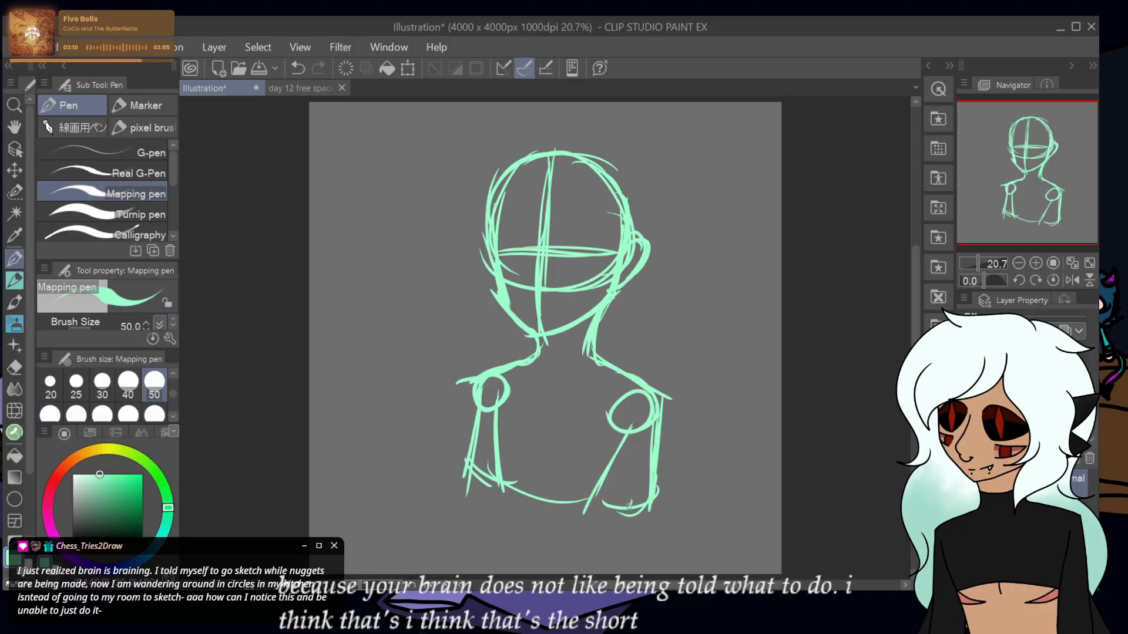
pyautogui.moveTo(608, 465); pyautogui.dragTo(599, 510)
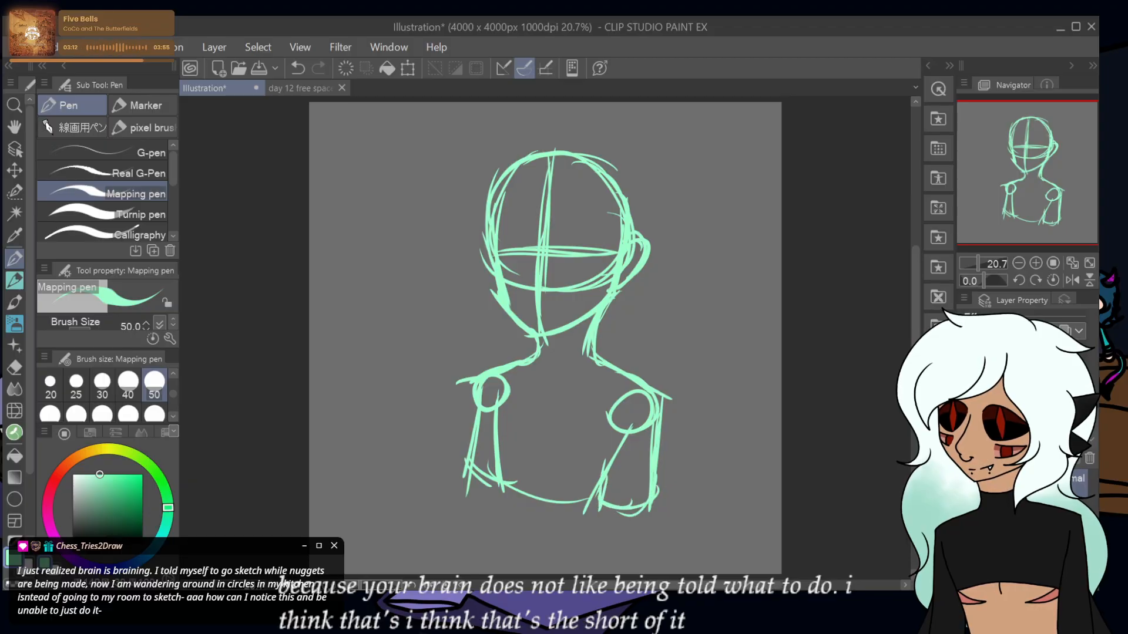
# - Choose a slightly darker green and set the Mapping pen's size to 30, with the head enlarged for detail work
pyautogui.click(1035, 263)
pyautogui.click(1036, 263)
pyautogui.moveTo(1039, 154); pyautogui.dragTo(1039, 129)
pyautogui.click(107, 484)
pyautogui.click(103, 383)
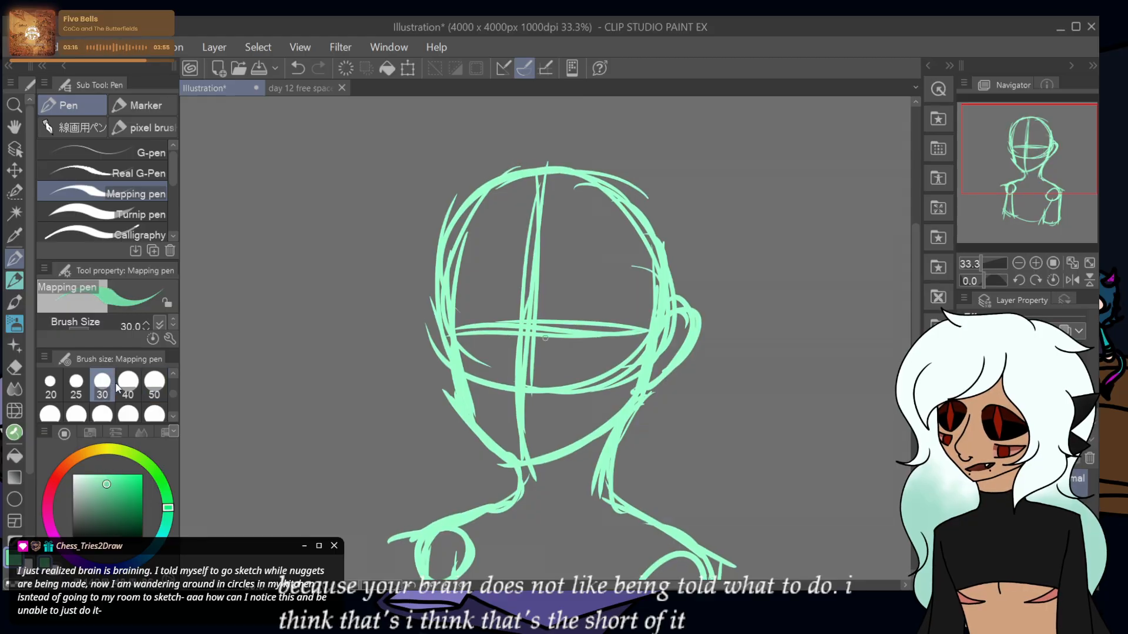
# - Check the reference drawing, then sketch a swept fringe across the forehead, a crown tuft and wavy hair down the head's left side
pyautogui.click(292, 86)
pyautogui.click(226, 88)
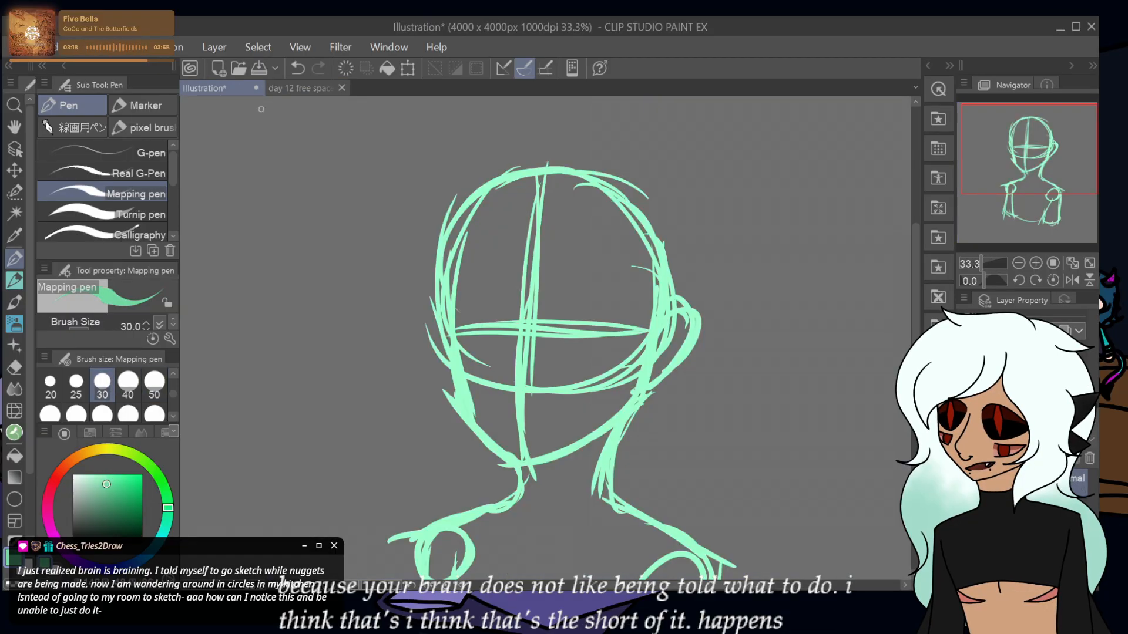
pyautogui.moveTo(565, 229)
pyautogui.mouseDown()
pyautogui.moveTo(542, 294)
pyautogui.moveTo(511, 311)
pyautogui.mouseUp()
pyautogui.moveTo(565, 249); pyautogui.dragTo(487, 320)
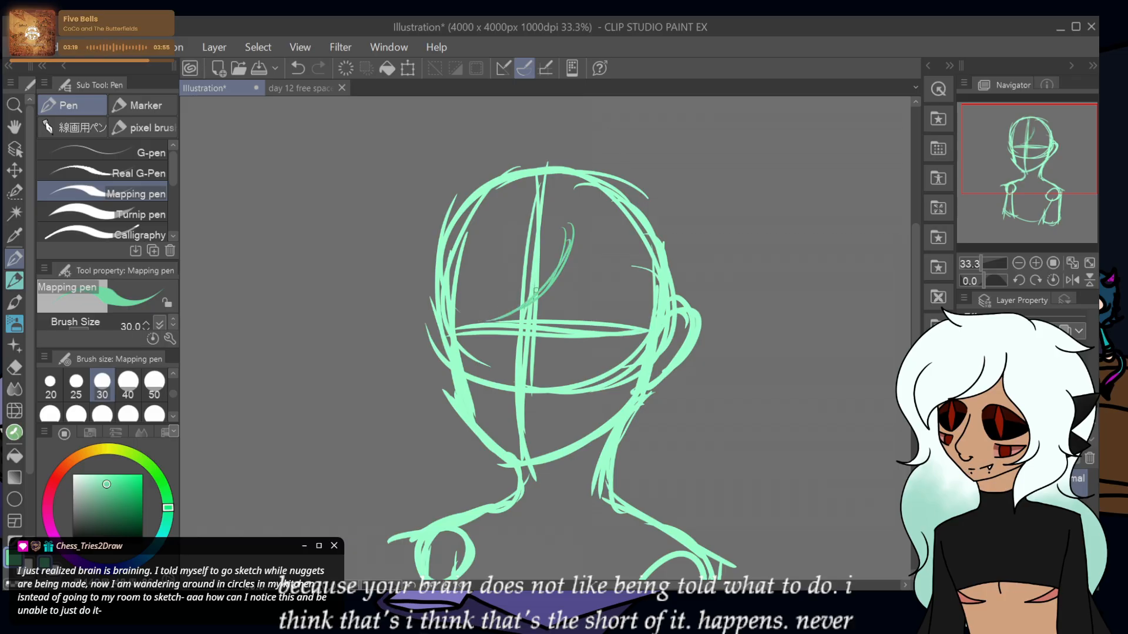
pyautogui.moveTo(557, 223)
pyautogui.mouseDown()
pyautogui.moveTo(499, 308)
pyautogui.moveTo(450, 320)
pyautogui.moveTo(434, 373)
pyautogui.moveTo(438, 257)
pyautogui.mouseUp()
pyautogui.moveTo(592, 170); pyautogui.dragTo(425, 136)
pyautogui.moveTo(532, 169)
pyautogui.mouseDown()
pyautogui.moveTo(417, 192)
pyautogui.moveTo(367, 353)
pyautogui.moveTo(405, 382)
pyautogui.moveTo(440, 473)
pyautogui.moveTo(470, 510)
pyautogui.moveTo(492, 483)
pyautogui.moveTo(489, 515)
pyautogui.mouseUp()
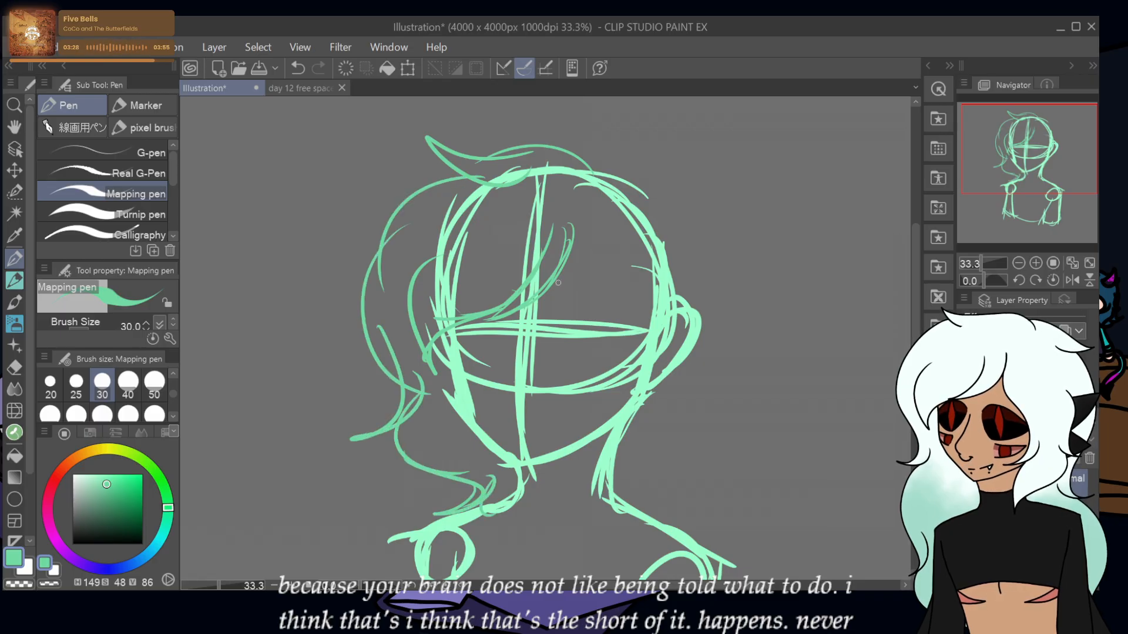
# - Sketch the fringe lock on the other side of the parting and loose curls from the crown down past the ear
pyautogui.moveTo(575, 234)
pyautogui.mouseDown()
pyautogui.moveTo(637, 302)
pyautogui.moveTo(588, 385)
pyautogui.moveTo(643, 353)
pyautogui.moveTo(594, 457)
pyautogui.mouseUp()
pyautogui.moveTo(658, 303)
pyautogui.mouseDown()
pyautogui.moveTo(658, 356)
pyautogui.moveTo(677, 329)
pyautogui.moveTo(687, 357)
pyautogui.moveTo(665, 361)
pyautogui.moveTo(642, 413)
pyautogui.moveTo(666, 401)
pyautogui.moveTo(625, 461)
pyautogui.moveTo(650, 423)
pyautogui.mouseUp()
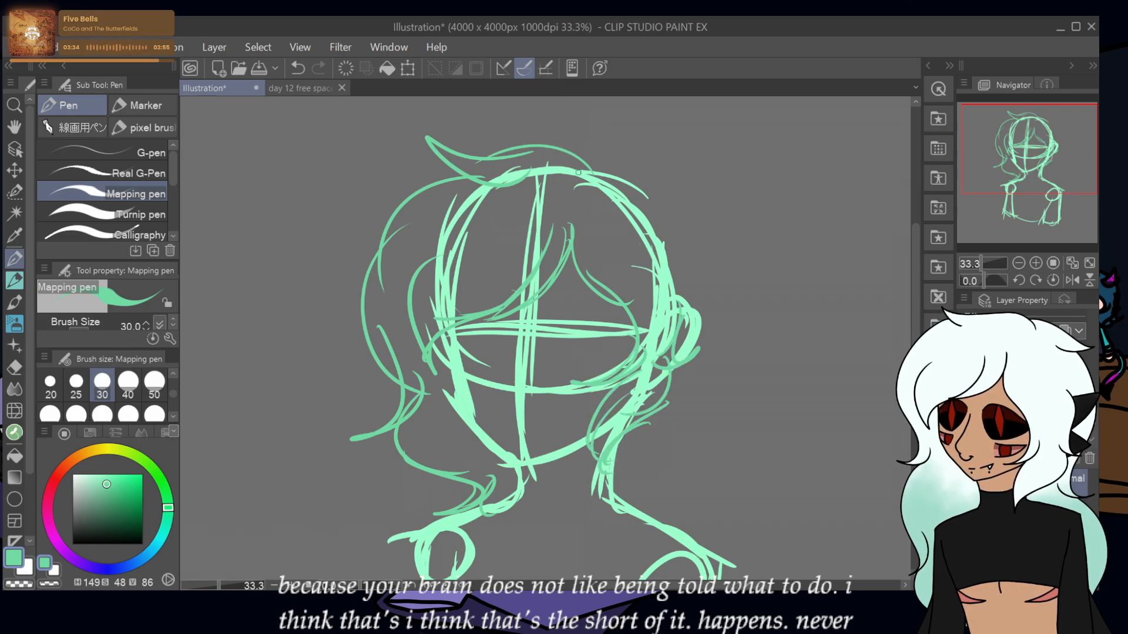
pyautogui.moveTo(571, 167); pyautogui.dragTo(606, 211)
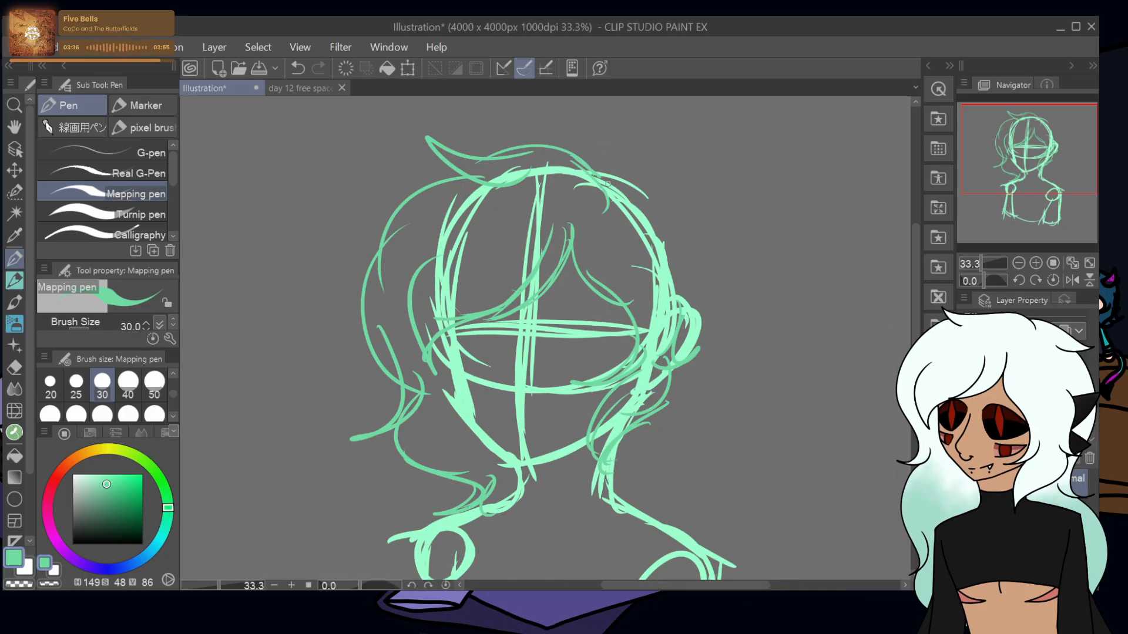
pyautogui.moveTo(593, 172)
pyautogui.mouseDown()
pyautogui.moveTo(664, 205)
pyautogui.moveTo(699, 201)
pyautogui.moveTo(696, 309)
pyautogui.mouseUp()
pyautogui.moveTo(684, 365)
pyautogui.mouseDown()
pyautogui.moveTo(680, 411)
pyautogui.moveTo(676, 399)
pyautogui.moveTo(616, 460)
pyautogui.mouseUp()
pyautogui.moveTo(682, 442); pyautogui.dragTo(614, 470)
pyautogui.moveTo(679, 226)
pyautogui.mouseDown()
pyautogui.moveTo(755, 229)
pyautogui.moveTo(705, 247)
pyautogui.moveTo(737, 320)
pyautogui.moveTo(763, 346)
pyautogui.mouseUp()
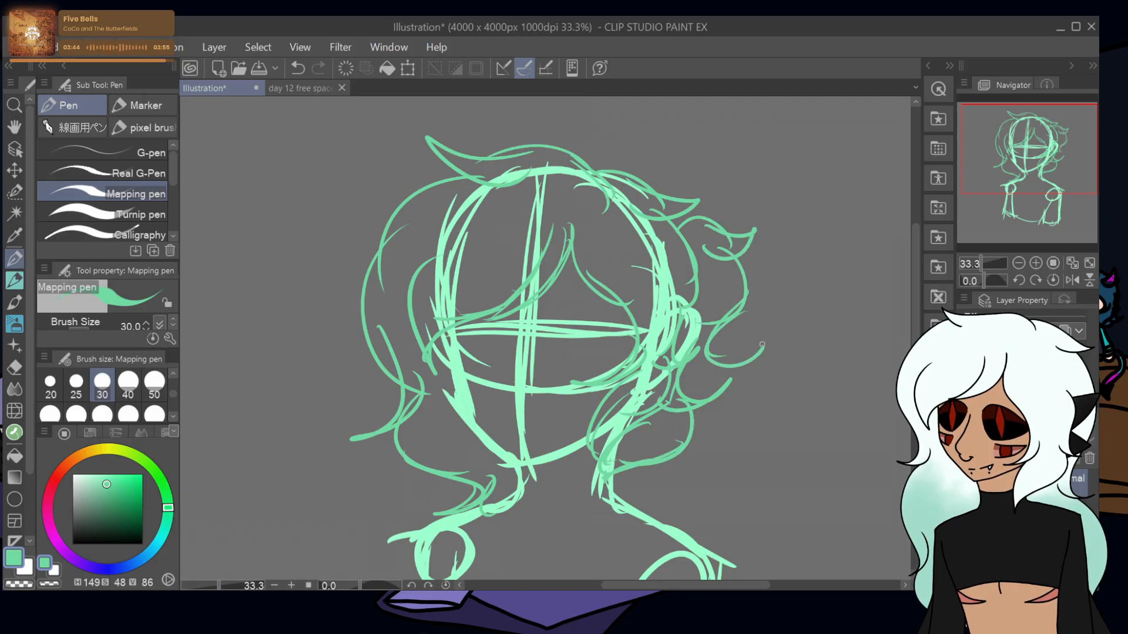
# - Undo the latest outer curls above the ear and redraw them as a longer, wavier set of locks down to the jaw
pyautogui.click(303, 69)
pyautogui.click(303, 68)
pyautogui.click(303, 69)
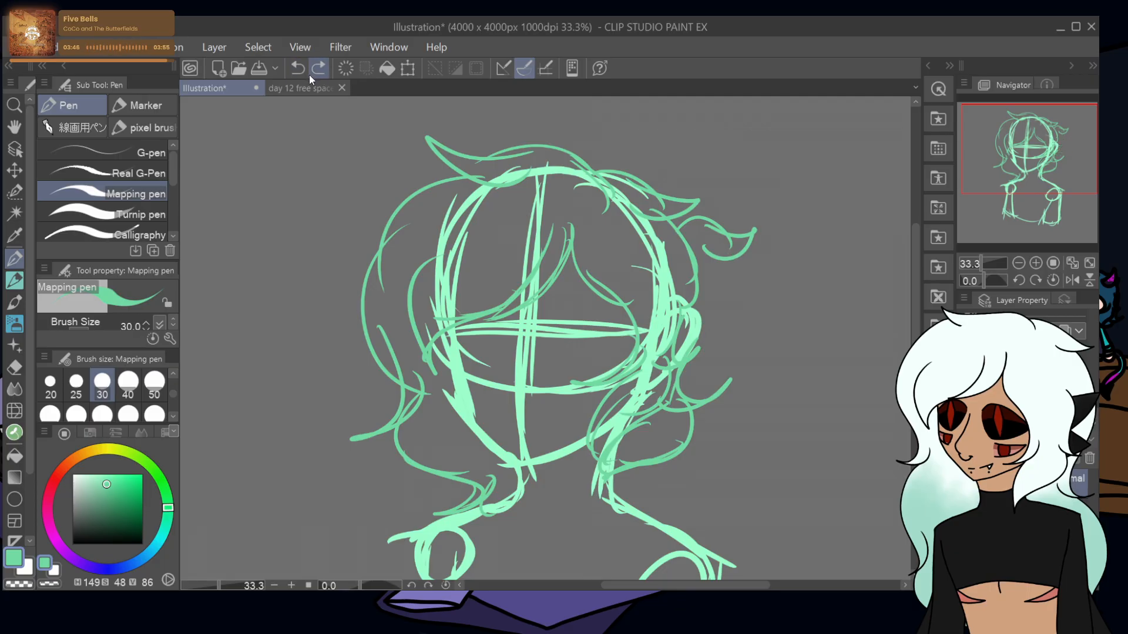
pyautogui.click(301, 70)
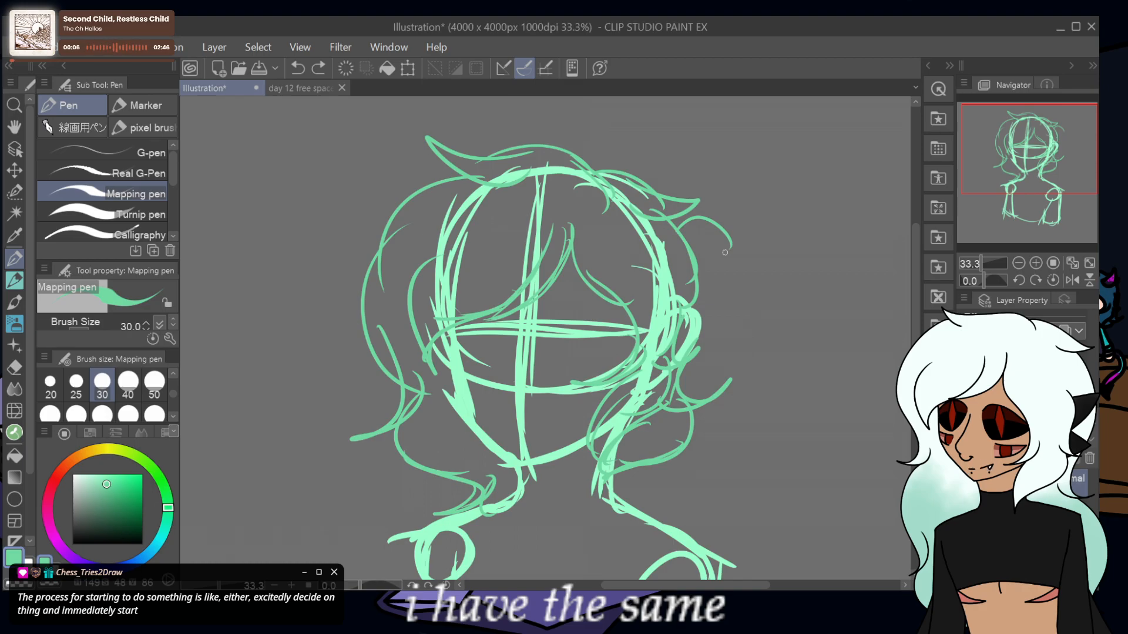
pyautogui.moveTo(723, 232)
pyautogui.mouseDown()
pyautogui.moveTo(744, 281)
pyautogui.moveTo(775, 273)
pyautogui.moveTo(711, 356)
pyautogui.moveTo(728, 375)
pyautogui.moveTo(681, 365)
pyautogui.mouseUp()
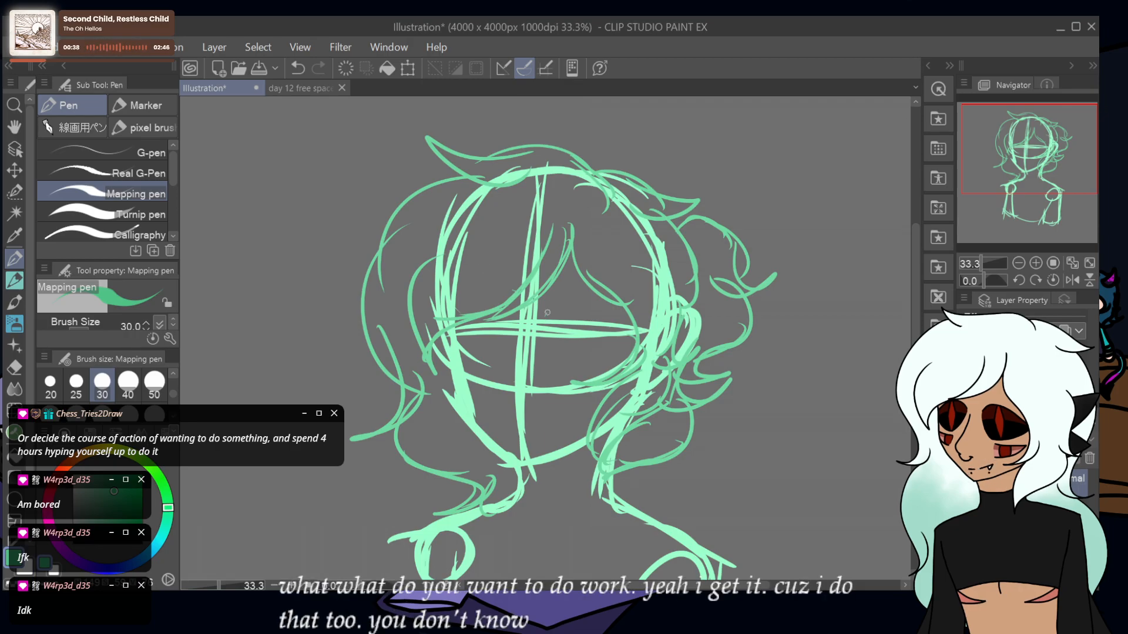
# - Sketch two rounded eyes with irises on the eye line, plus a small nose and a short mouth, in a darker green
pyautogui.moveTo(588, 308)
pyautogui.mouseDown()
pyautogui.moveTo(606, 329)
pyautogui.moveTo(561, 351)
pyautogui.mouseUp()
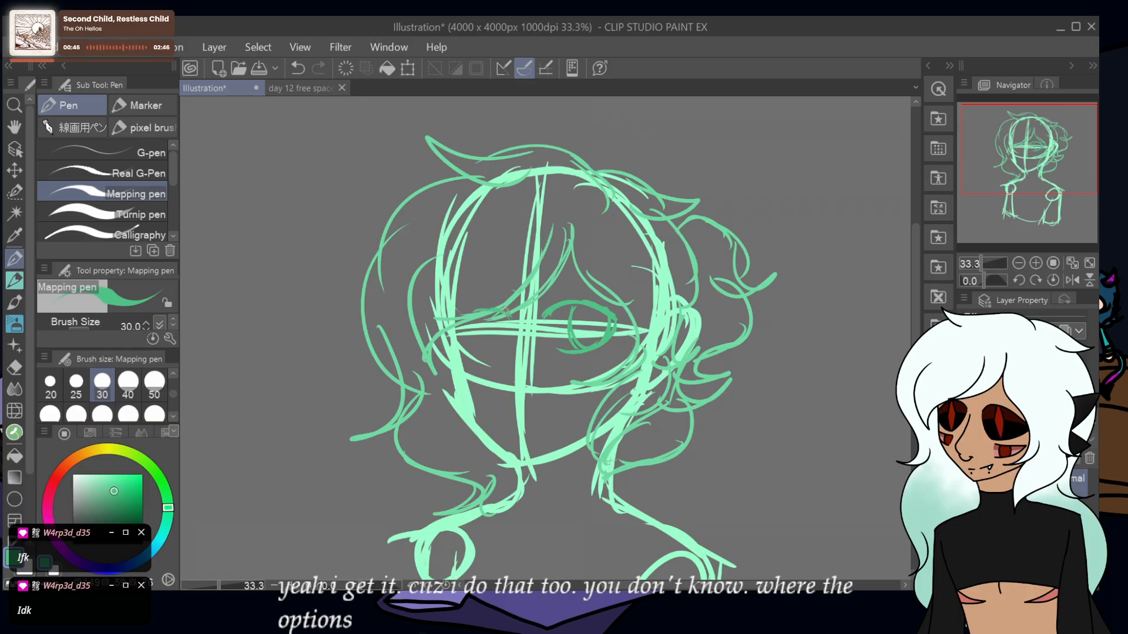
pyautogui.moveTo(462, 338)
pyautogui.mouseDown()
pyautogui.moveTo(506, 351)
pyautogui.moveTo(488, 351)
pyautogui.moveTo(515, 341)
pyautogui.mouseUp()
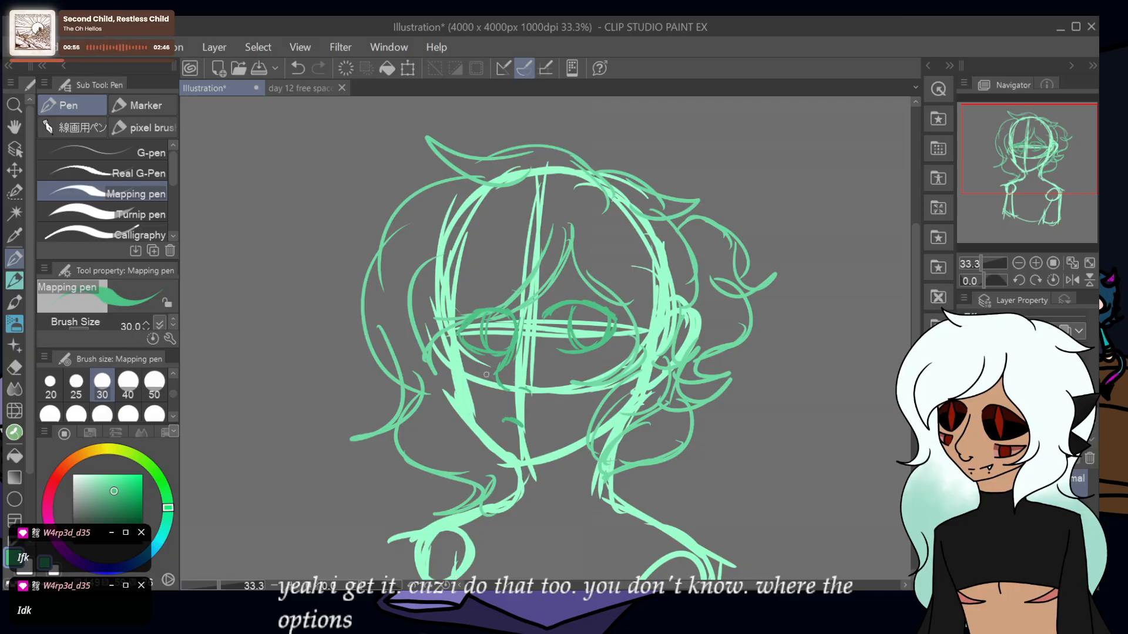
# - Select the eyes, nose and mouth with the Selection pen, scale them up slightly, reposition them on the face and deselect
pyautogui.click(1036, 263)
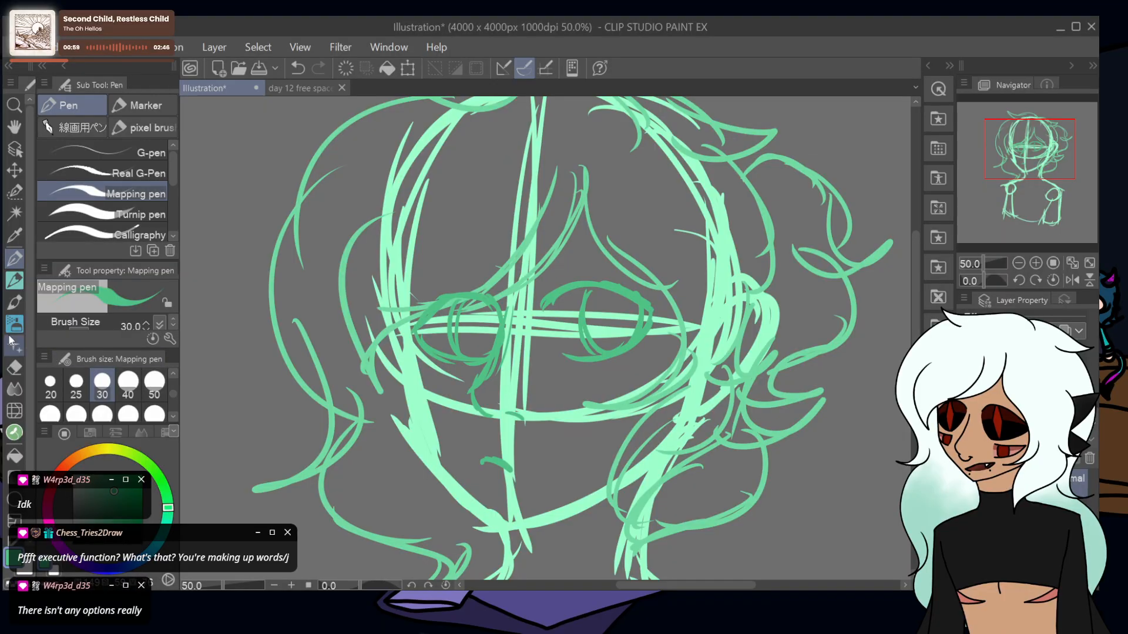
pyautogui.click(13, 197)
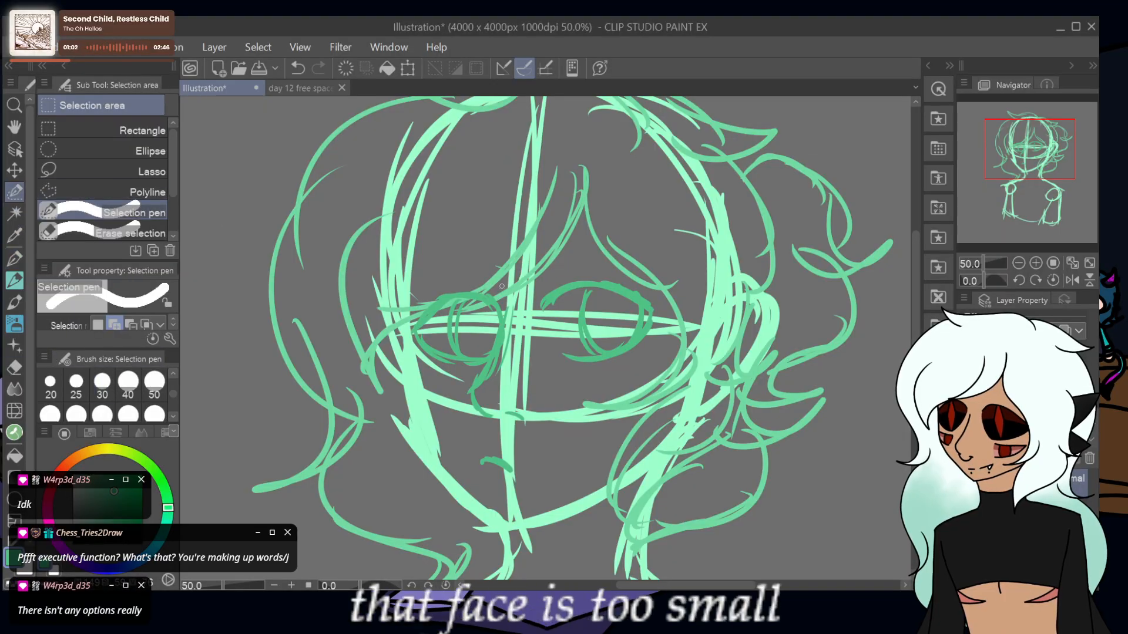
pyautogui.click(154, 415)
pyautogui.moveTo(611, 254)
pyautogui.mouseDown()
pyautogui.moveTo(656, 350)
pyautogui.moveTo(616, 365)
pyautogui.moveTo(586, 346)
pyautogui.moveTo(521, 371)
pyautogui.moveTo(466, 335)
pyautogui.moveTo(433, 338)
pyautogui.moveTo(396, 308)
pyautogui.moveTo(436, 255)
pyautogui.moveTo(463, 499)
pyautogui.mouseUp()
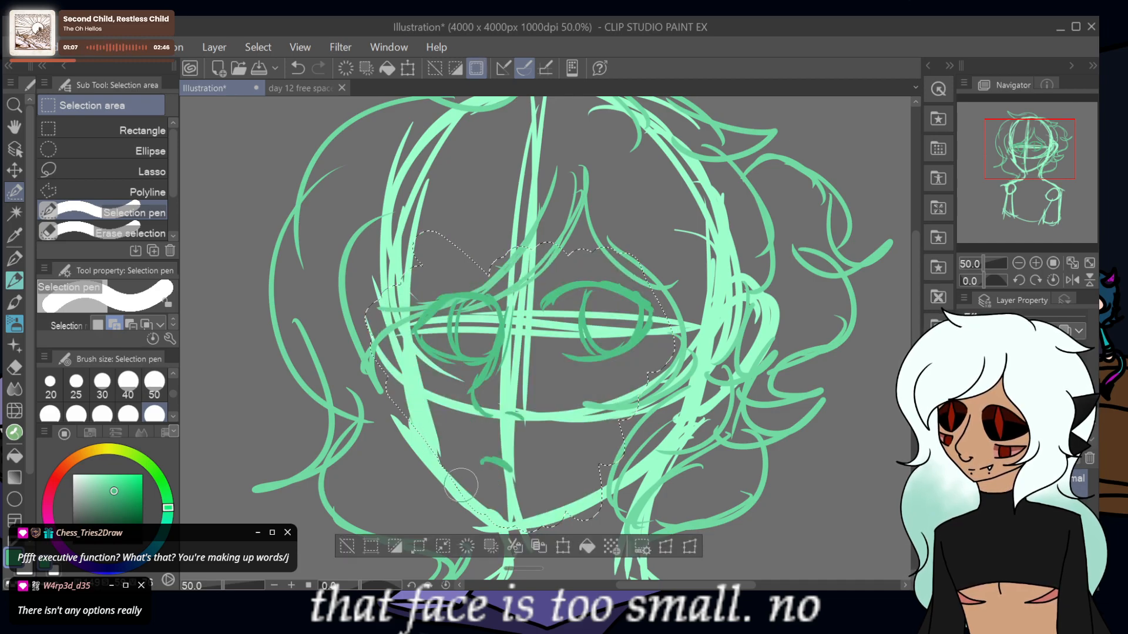
pyautogui.hotkey('ctrl', 't')
pyautogui.moveTo(675, 231); pyautogui.dragTo(704, 204)
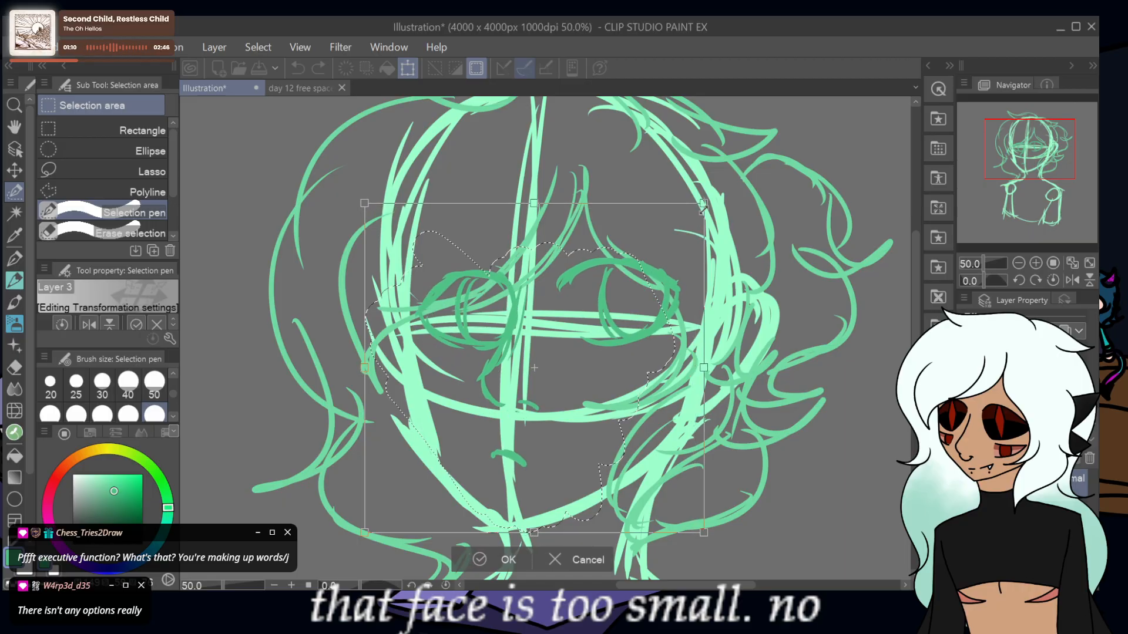
pyautogui.moveTo(456, 407); pyautogui.dragTo(445, 434)
pyautogui.click(479, 568)
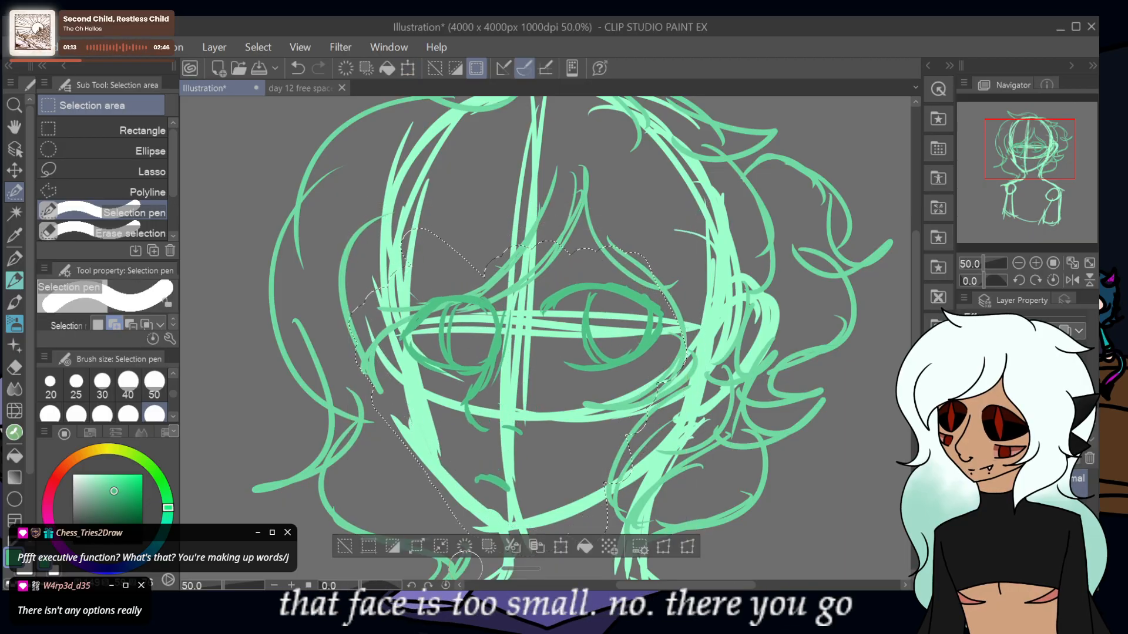
pyautogui.click(346, 548)
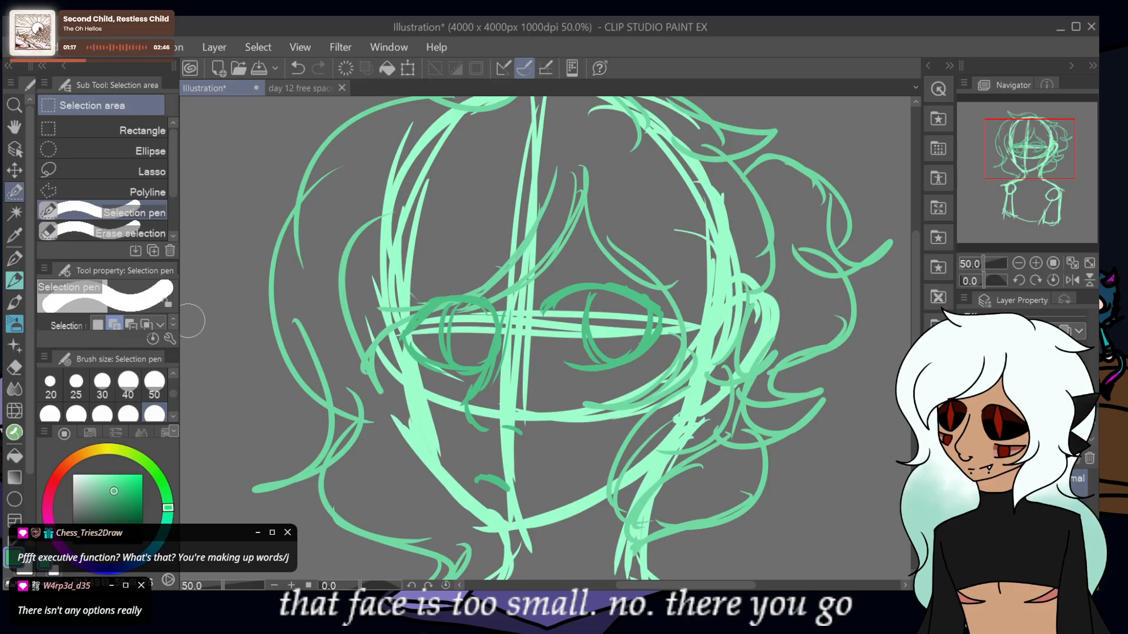
# - Check day 12 free space.png, then sketch the rounded outline of the jacket's fur collar on the right side of the neck with the Mapping pen
pyautogui.click(15, 258)
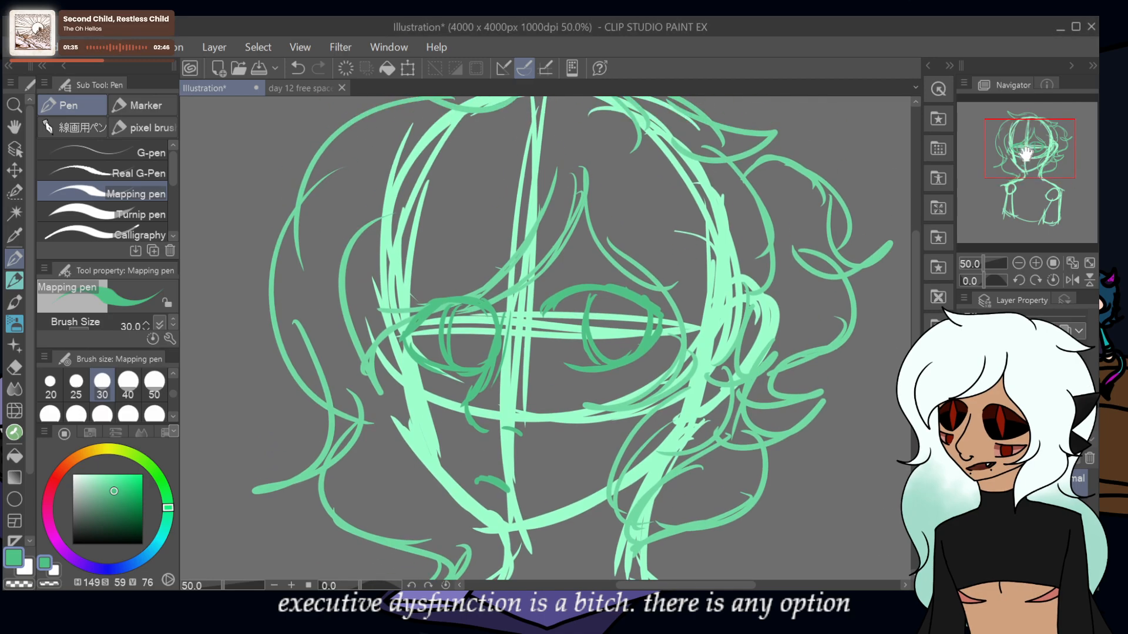
pyautogui.moveTo(1022, 157); pyautogui.dragTo(1013, 175)
pyautogui.click(315, 88)
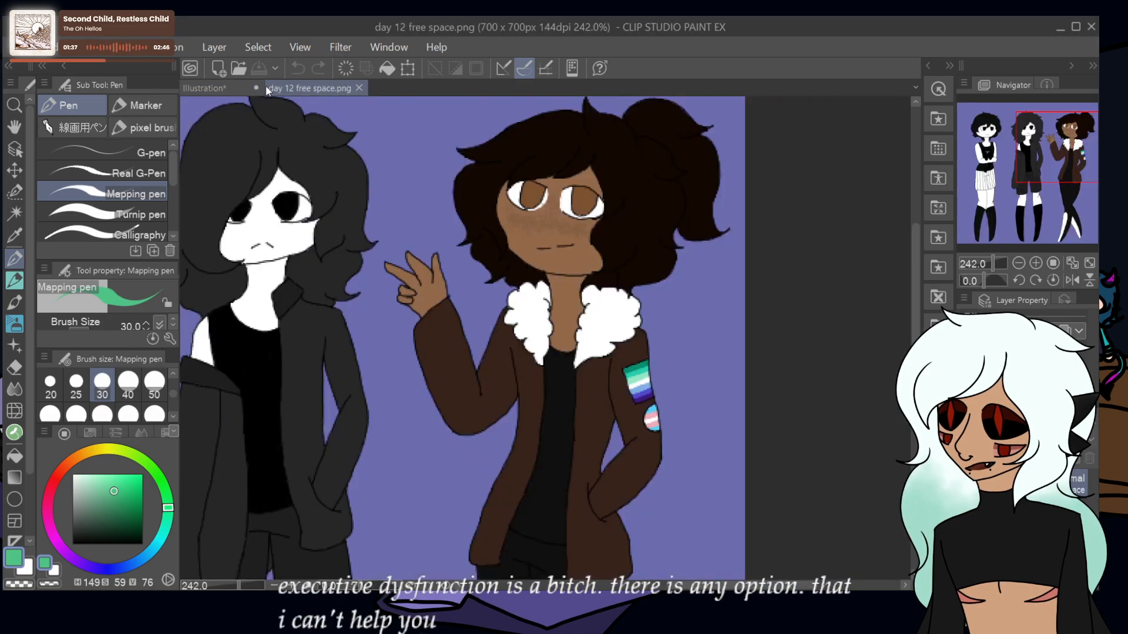
pyautogui.click(199, 87)
pyautogui.moveTo(620, 441)
pyautogui.mouseDown()
pyautogui.moveTo(691, 486)
pyautogui.moveTo(593, 558)
pyautogui.mouseUp()
pyautogui.moveTo(673, 502)
pyautogui.mouseDown()
pyautogui.moveTo(663, 562)
pyautogui.moveTo(597, 571)
pyautogui.mouseUp()
pyautogui.moveTo(615, 440); pyautogui.dragTo(586, 488)
pyautogui.moveTo(620, 438)
pyautogui.mouseDown()
pyautogui.moveTo(607, 487)
pyautogui.moveTo(617, 459)
pyautogui.moveTo(557, 517)
pyautogui.moveTo(565, 512)
pyautogui.moveTo(549, 561)
pyautogui.mouseUp()
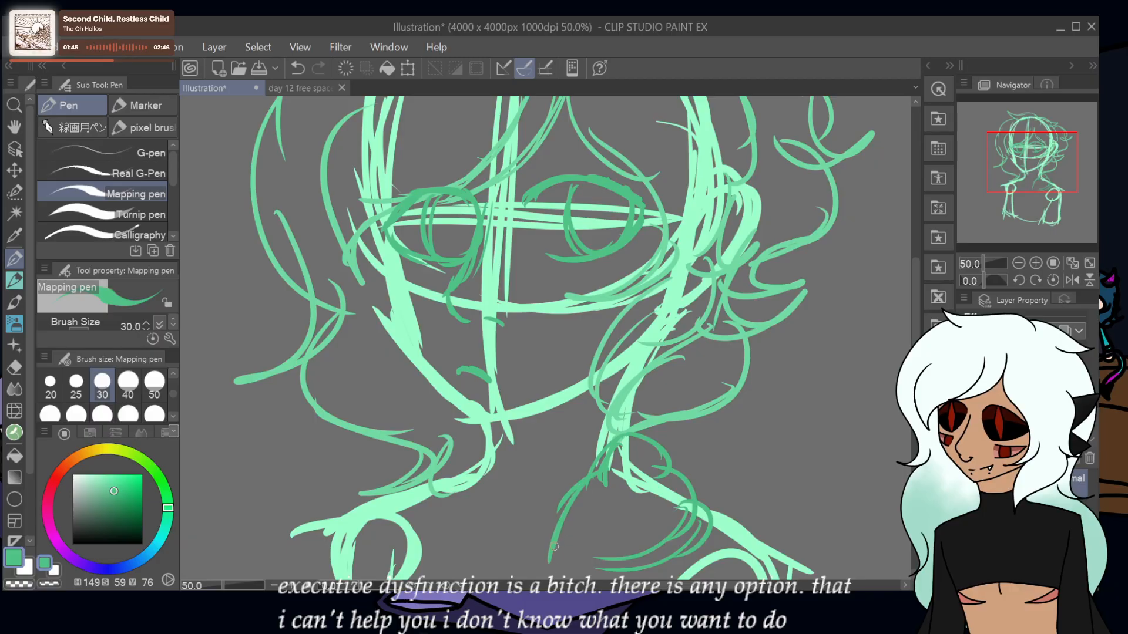
# - Finish the right collar half down to a point on the chest and sketch the matching half on the left side of the neck
pyautogui.scroll(-3, 576, 528)
pyautogui.moveTo(669, 436); pyautogui.dragTo(603, 495)
pyautogui.moveTo(658, 470); pyautogui.dragTo(558, 496)
pyautogui.moveTo(575, 405); pyautogui.dragTo(545, 518)
pyautogui.moveTo(609, 464); pyautogui.dragTo(552, 502)
pyautogui.moveTo(494, 337)
pyautogui.mouseDown()
pyautogui.moveTo(426, 374)
pyautogui.moveTo(428, 392)
pyautogui.mouseUp()
pyautogui.moveTo(482, 333)
pyautogui.mouseDown()
pyautogui.moveTo(505, 371)
pyautogui.moveTo(479, 393)
pyautogui.moveTo(497, 424)
pyautogui.moveTo(464, 491)
pyautogui.mouseUp()
pyautogui.moveTo(423, 367)
pyautogui.mouseDown()
pyautogui.moveTo(411, 453)
pyautogui.moveTo(464, 508)
pyautogui.mouseUp()
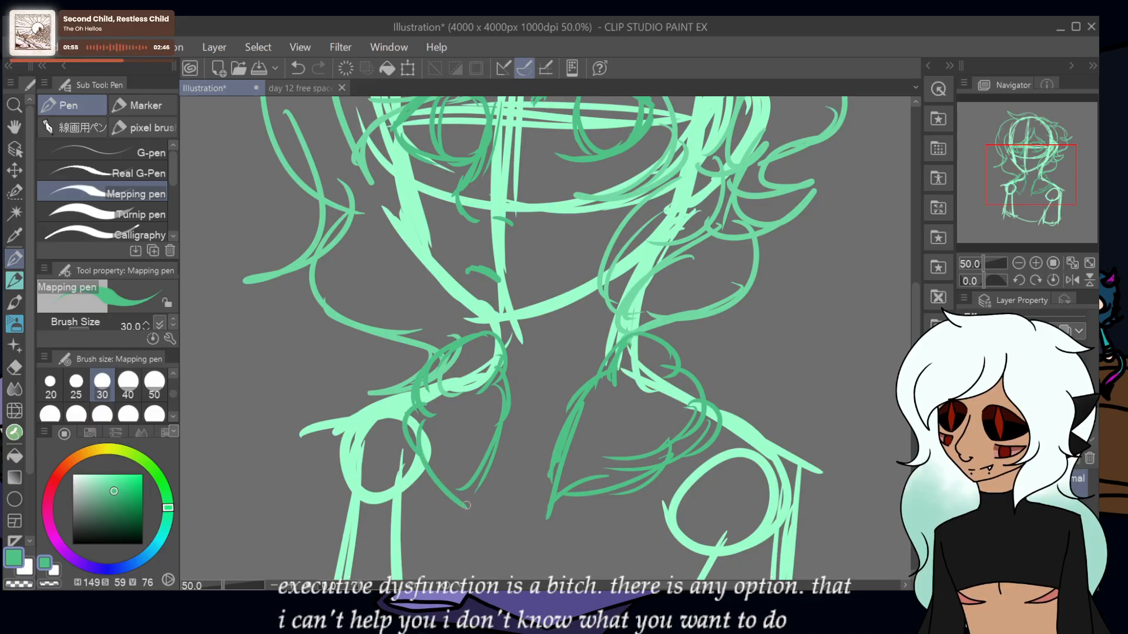
# - Draw the jacket's two front edges down the torso from the collar points, and a curved shirt neckline between the collar halves
pyautogui.moveTo(1011, 192); pyautogui.dragTo(1010, 209)
pyautogui.moveTo(583, 360); pyautogui.dragTo(568, 581)
pyautogui.moveTo(494, 376); pyautogui.dragTo(470, 564)
pyautogui.moveTo(510, 265)
pyautogui.mouseDown()
pyautogui.moveTo(587, 289)
pyautogui.moveTo(586, 302)
pyautogui.moveTo(548, 307)
pyautogui.mouseUp()
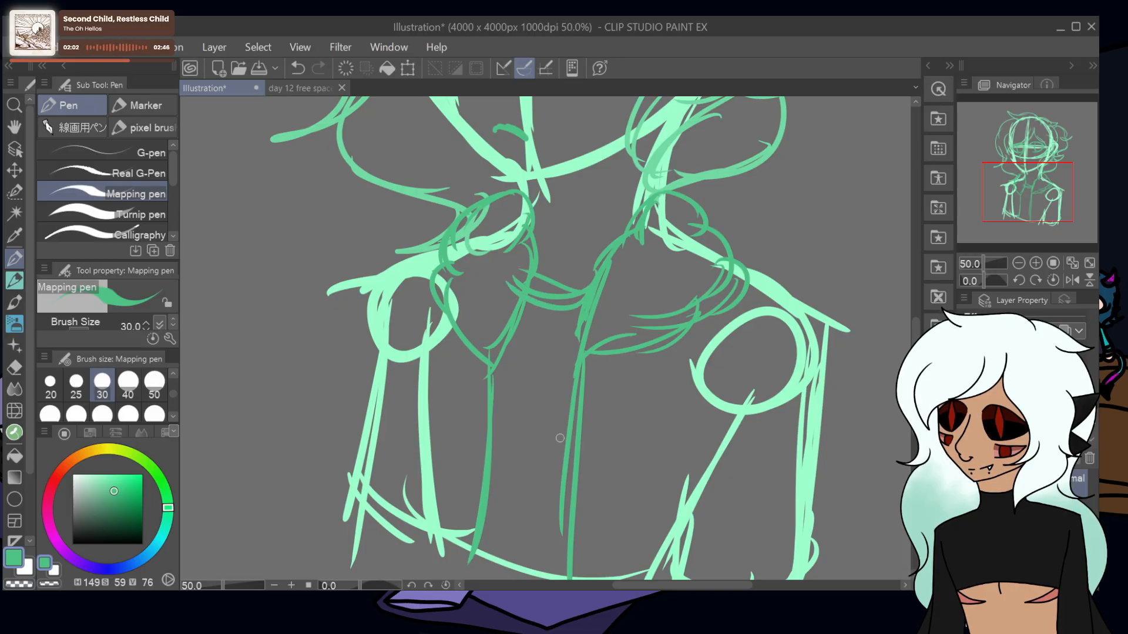
pyautogui.moveTo(571, 407)
pyautogui.mouseDown()
pyautogui.moveTo(493, 400)
pyautogui.moveTo(451, 499)
pyautogui.moveTo(606, 495)
pyautogui.mouseUp()
pyautogui.click(297, 68)
pyautogui.click(298, 68)
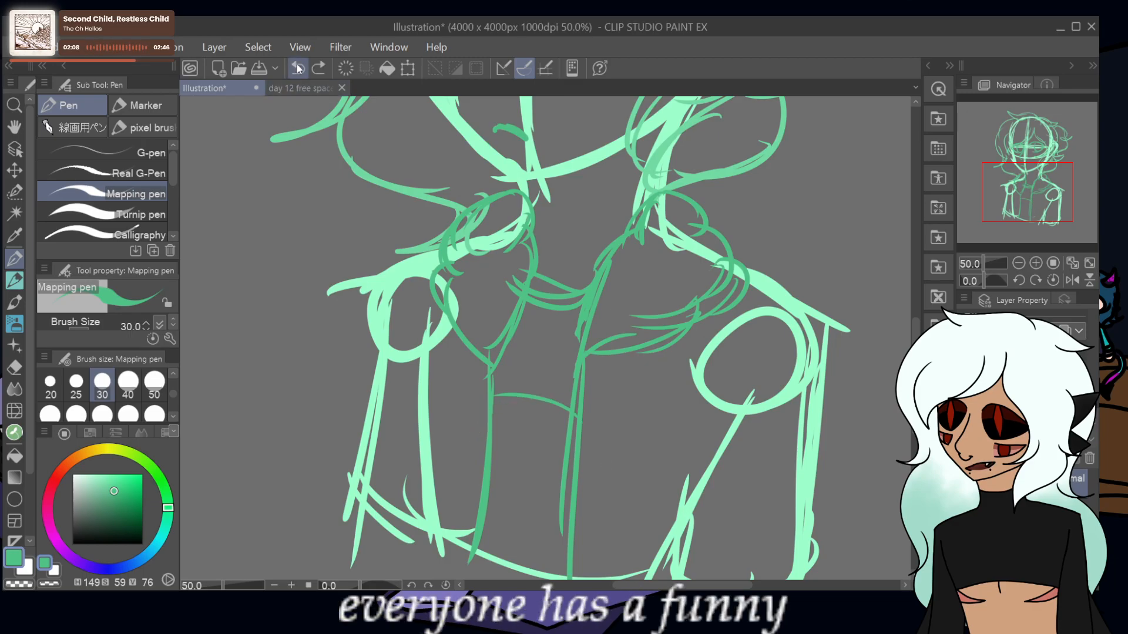
# - Check the reference drawing, then sketch a rectangular flag patch with a small round patch below it on the right sleeve
pyautogui.click(301, 87)
pyautogui.click(207, 87)
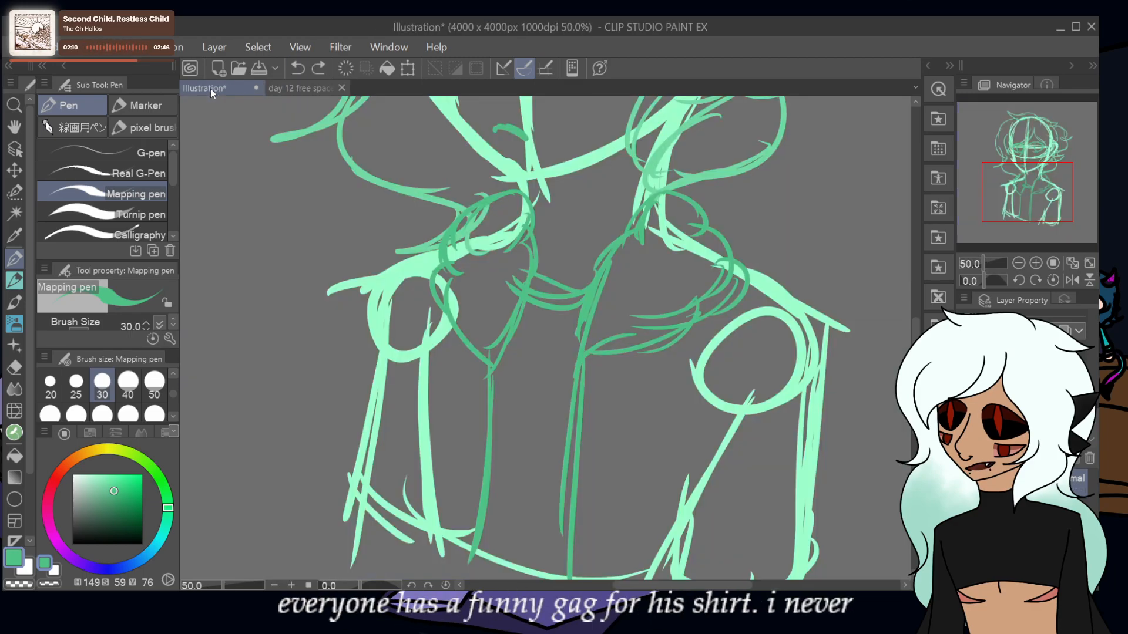
pyautogui.moveTo(805, 431)
pyautogui.mouseDown()
pyautogui.moveTo(733, 452)
pyautogui.moveTo(745, 552)
pyautogui.moveTo(803, 526)
pyautogui.moveTo(770, 560)
pyautogui.moveTo(758, 481)
pyautogui.mouseUp()
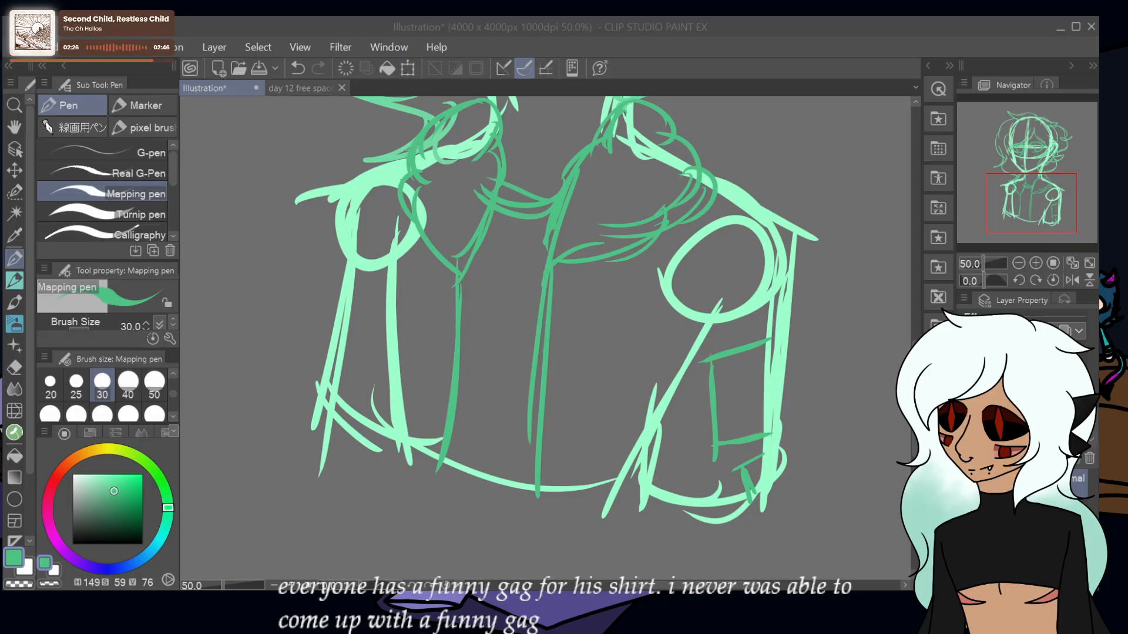
# - Draw a filled skull with bones beneath it as the print on the shirt, undoing a stray stroke
pyautogui.moveTo(513, 320)
pyautogui.mouseDown()
pyautogui.moveTo(494, 364)
pyautogui.moveTo(478, 315)
pyautogui.moveTo(533, 324)
pyautogui.moveTo(527, 357)
pyautogui.moveTo(509, 366)
pyautogui.moveTo(500, 317)
pyautogui.mouseUp()
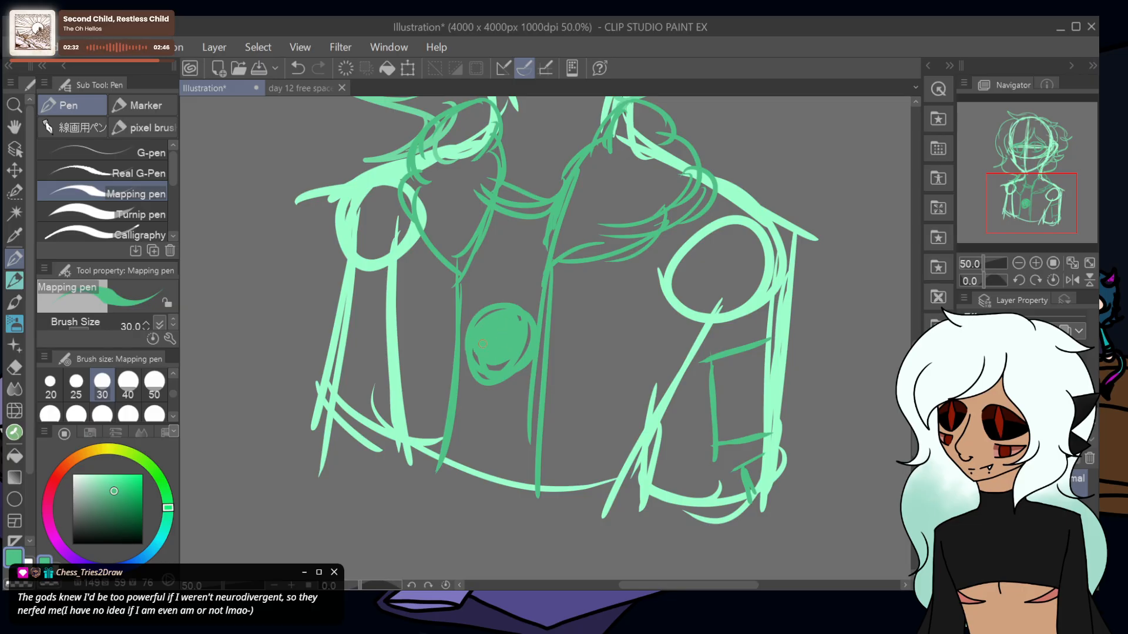
pyautogui.moveTo(477, 388); pyautogui.dragTo(508, 389)
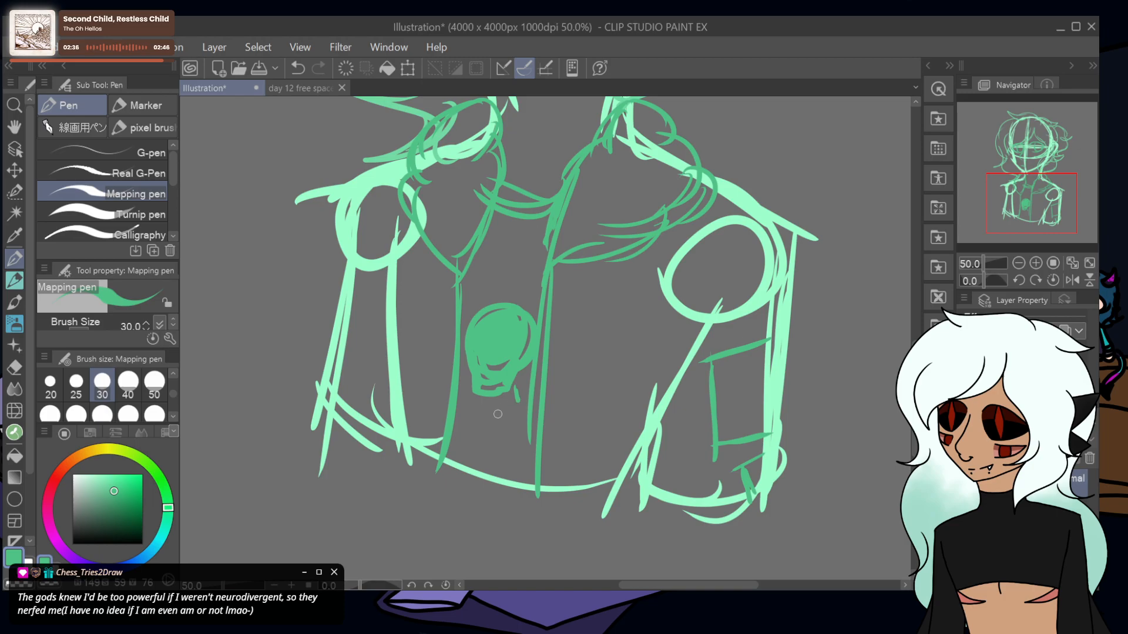
pyautogui.moveTo(520, 406)
pyautogui.mouseDown()
pyautogui.moveTo(487, 445)
pyautogui.moveTo(493, 432)
pyautogui.moveTo(468, 424)
pyautogui.moveTo(478, 444)
pyautogui.moveTo(548, 441)
pyautogui.moveTo(574, 446)
pyautogui.mouseUp()
pyautogui.moveTo(509, 414)
pyautogui.mouseDown()
pyautogui.moveTo(521, 458)
pyautogui.moveTo(524, 431)
pyautogui.moveTo(494, 453)
pyautogui.mouseUp()
pyautogui.click(294, 74)
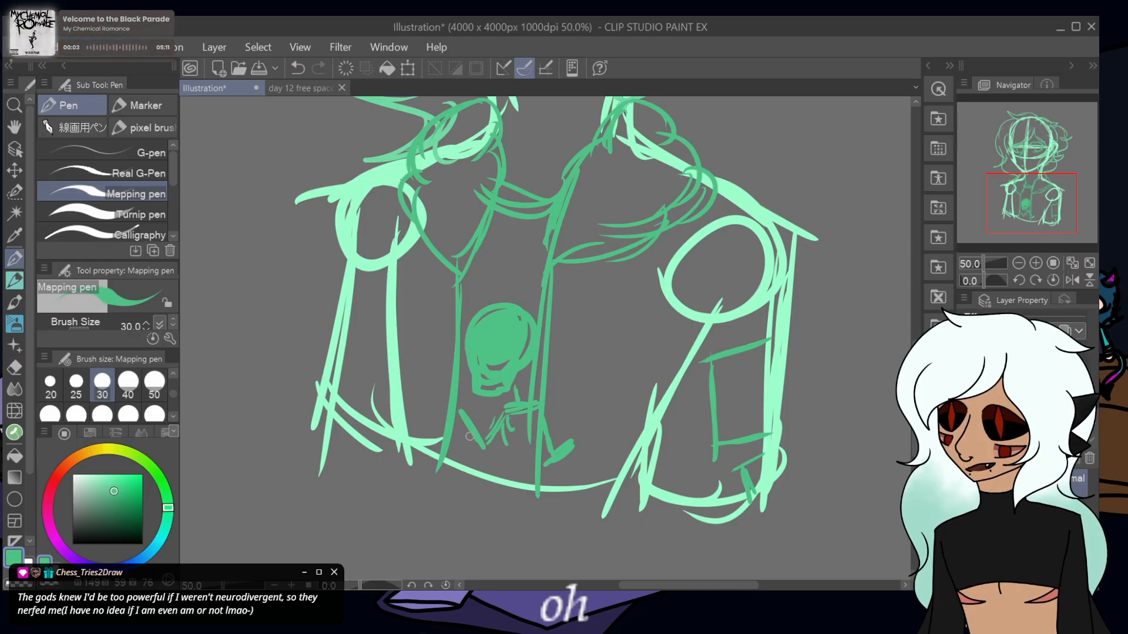
# - Review the whole sketch, then close the illustration and the day 12 free space.png reference
pyautogui.click(1072, 263)
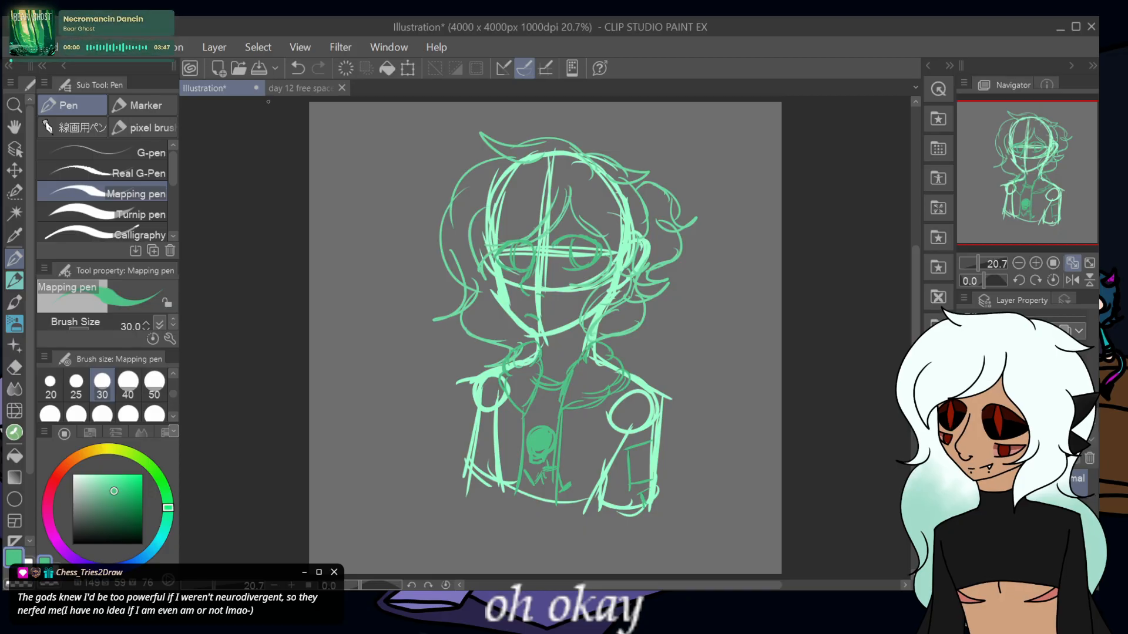
pyautogui.click(561, 246)
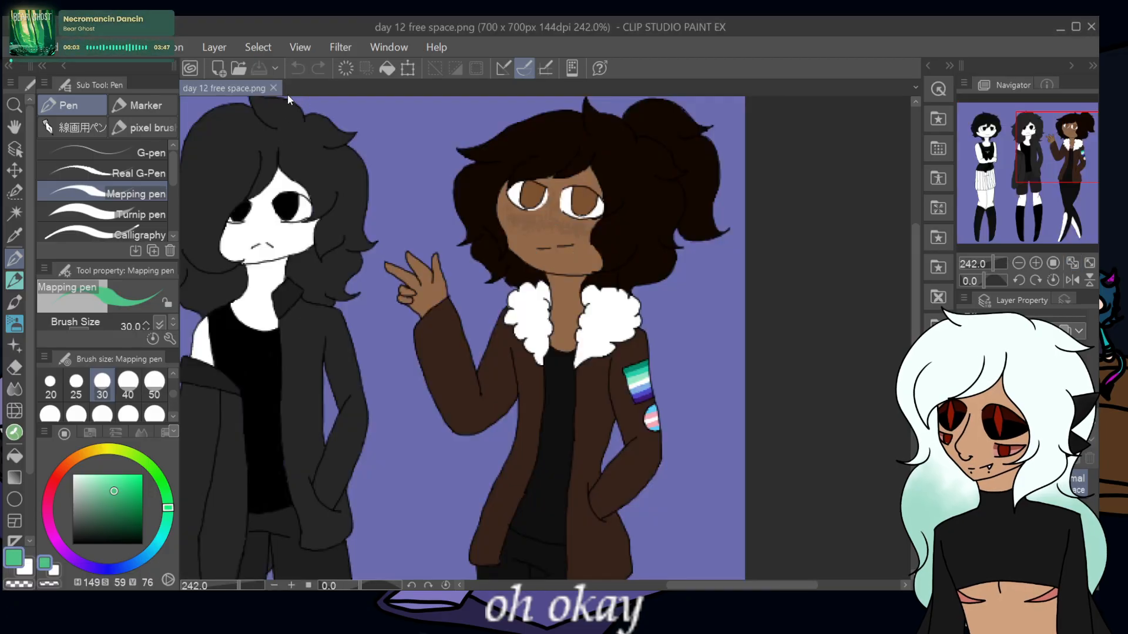
pyautogui.click(257, 88)
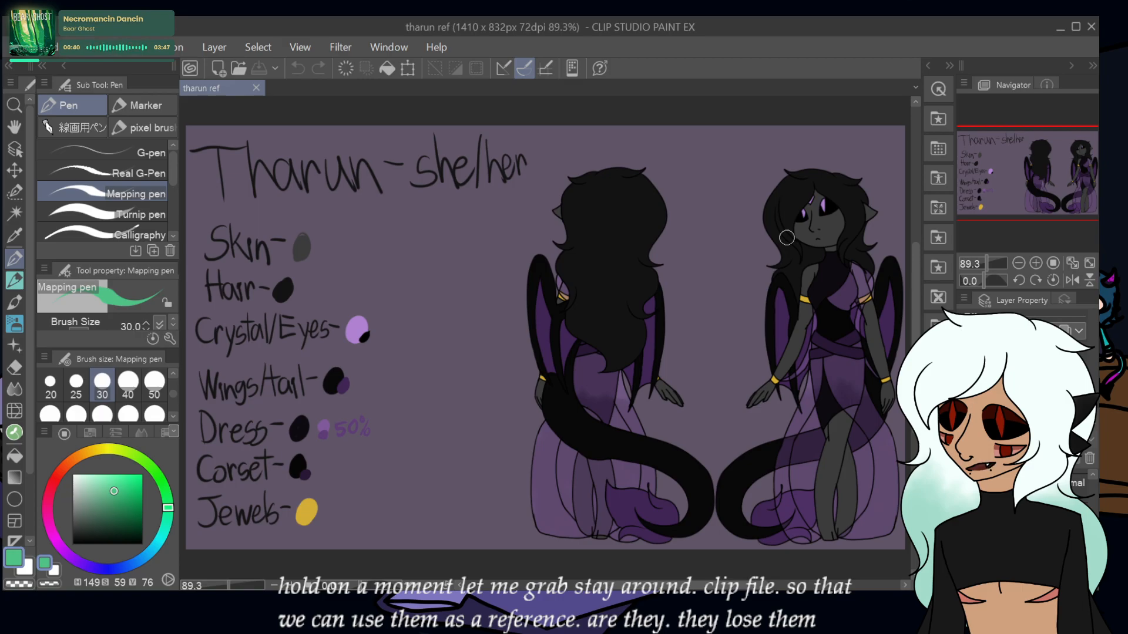
# - Set the Mapping pen's size to 8 in the tharun ref file
pyautogui.click(57, 385)
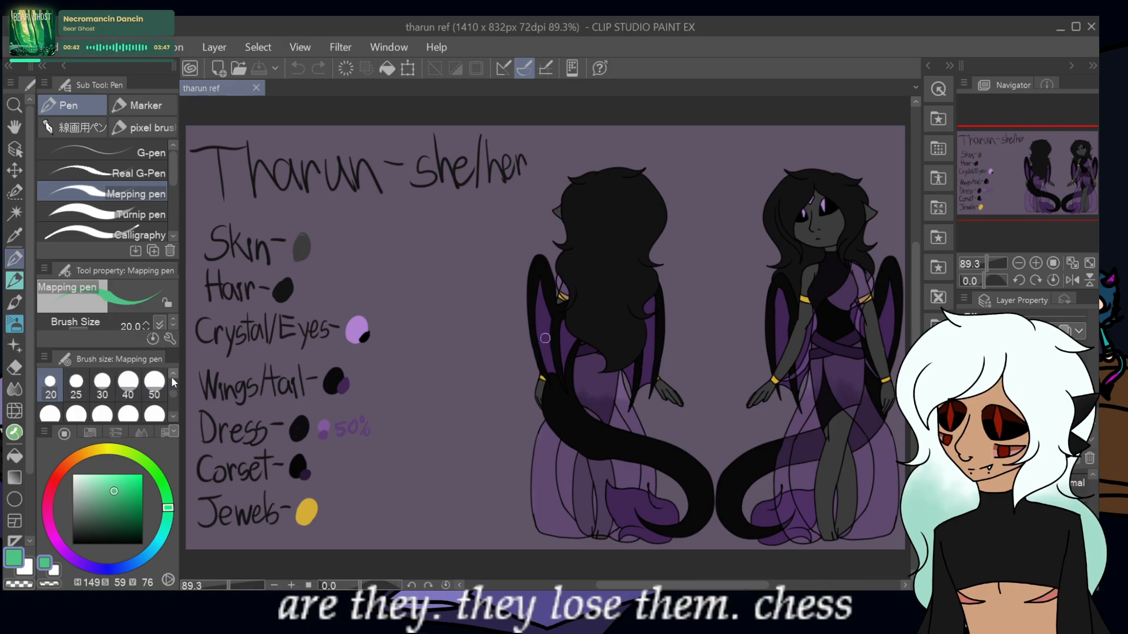
pyautogui.click(172, 375)
pyautogui.click(103, 385)
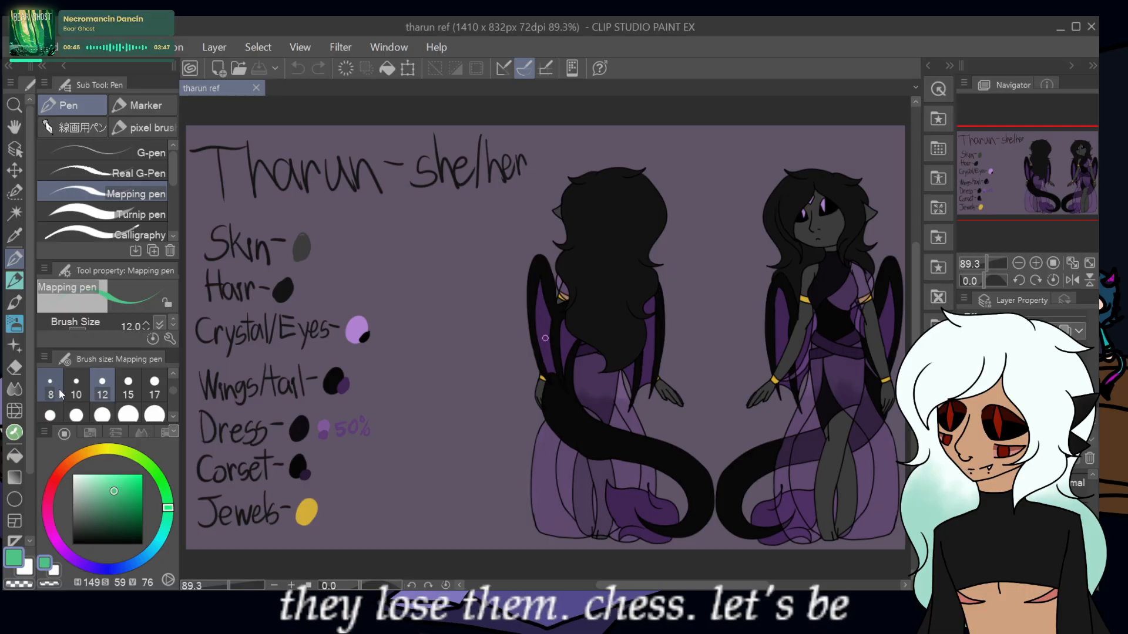
pyautogui.click(57, 388)
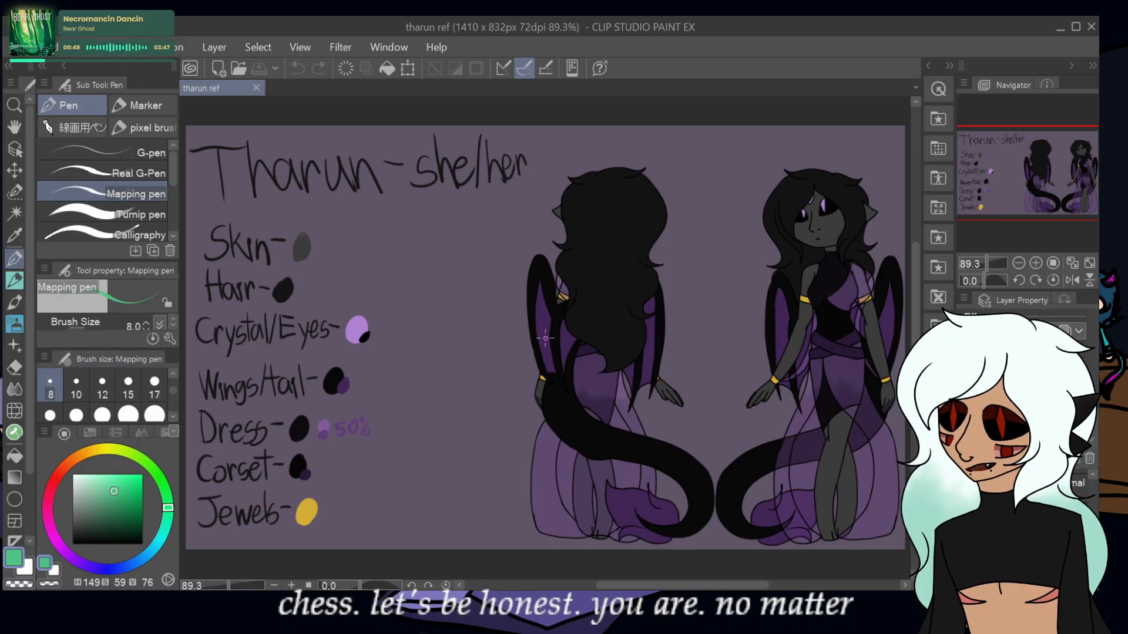
pyautogui.scroll(3, 998, 523)
pyautogui.click(965, 517)
pyautogui.click(965, 517)
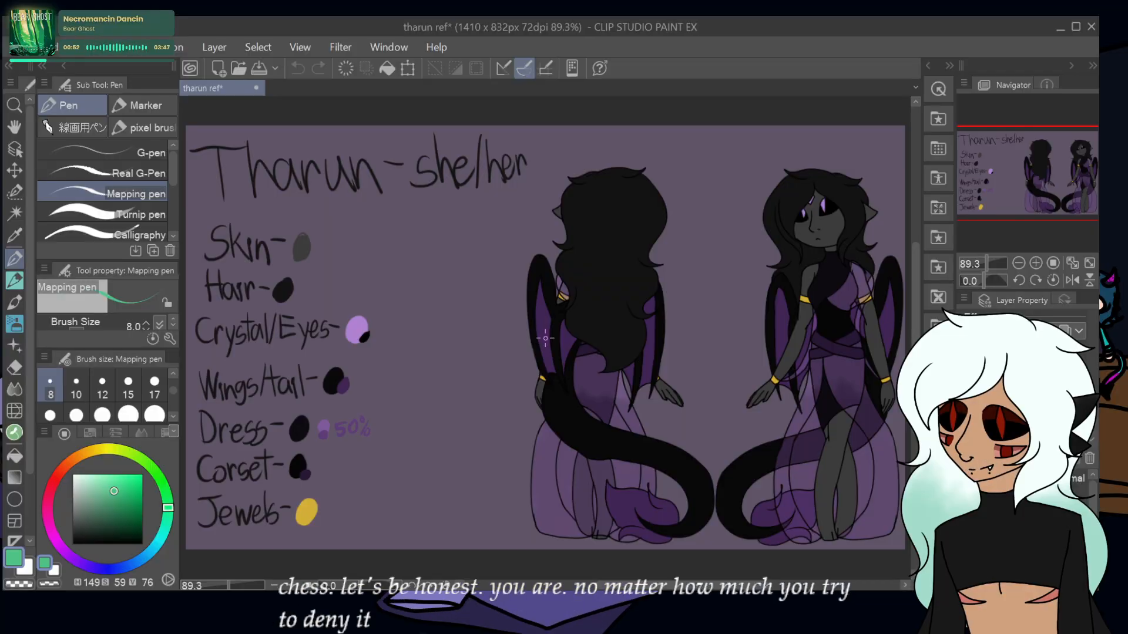
# - Delete the layers holding the colour legend, the name title and the dark eye shading from the tharun ref sheet
pyautogui.click(1087, 459)
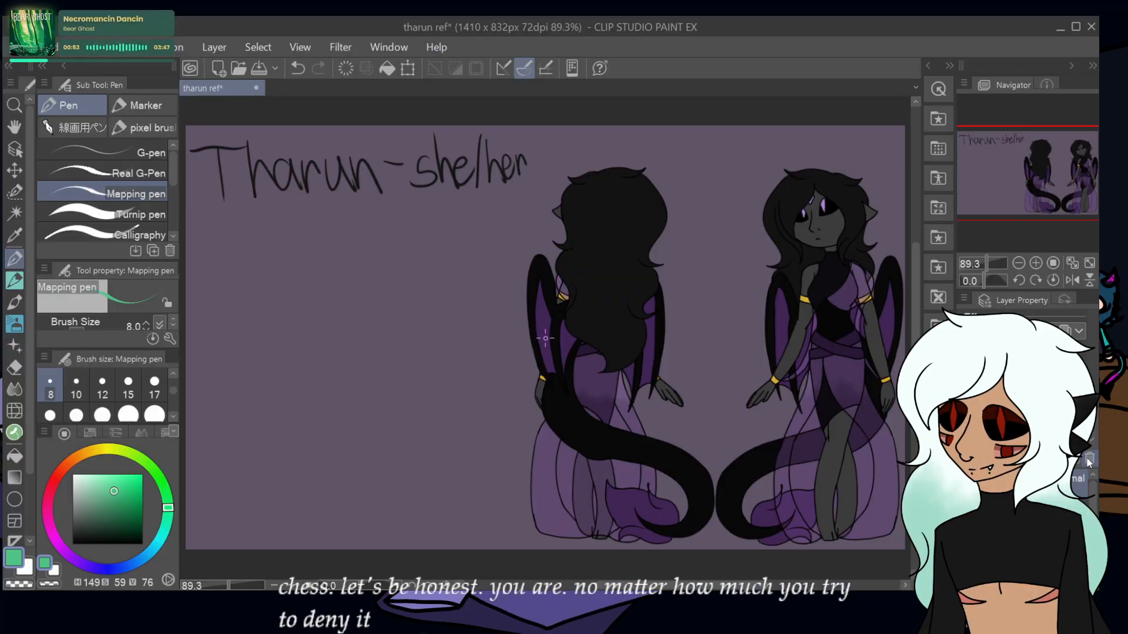
pyautogui.click(1087, 458)
pyautogui.click(1021, 517)
pyautogui.click(965, 517)
pyautogui.click(965, 517)
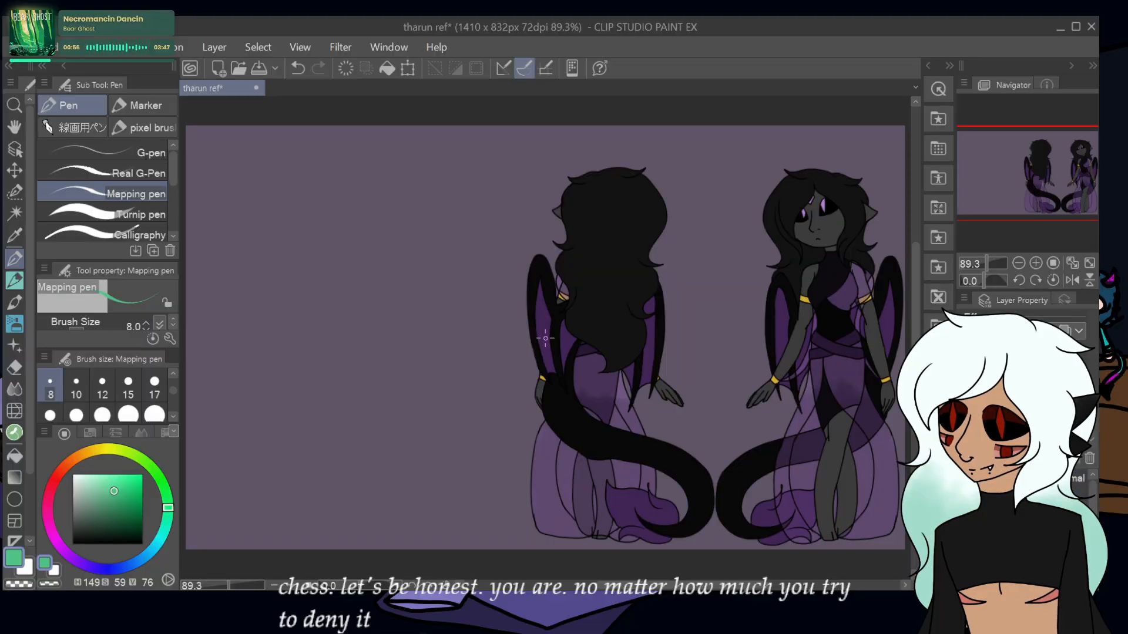
pyautogui.click(1089, 458)
pyautogui.click(965, 516)
pyautogui.click(965, 517)
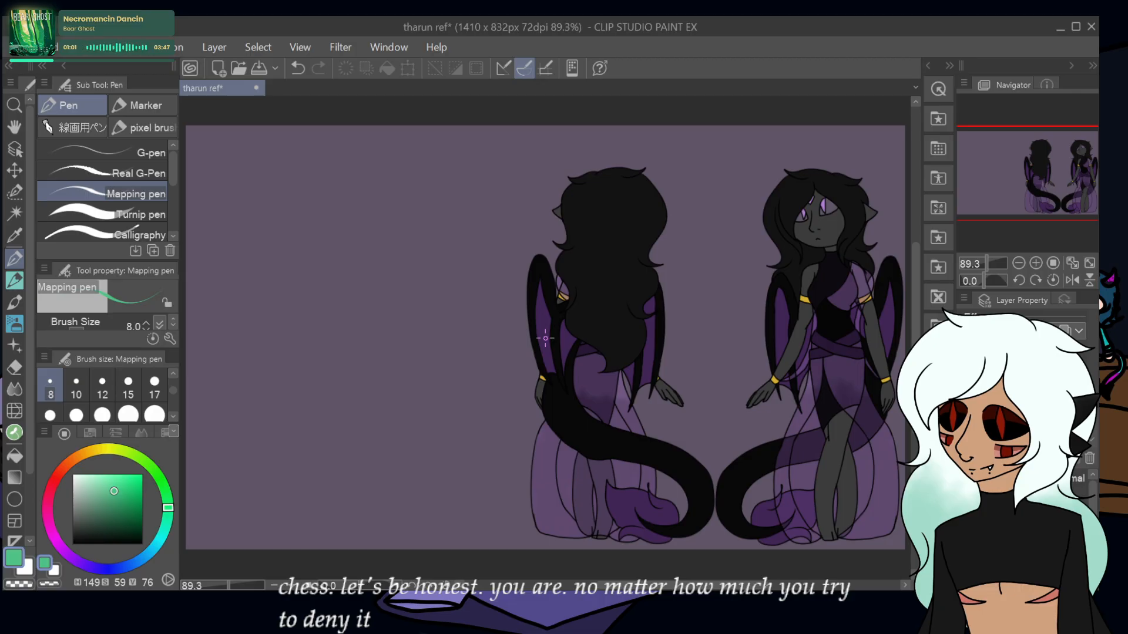
pyautogui.click(1022, 483)
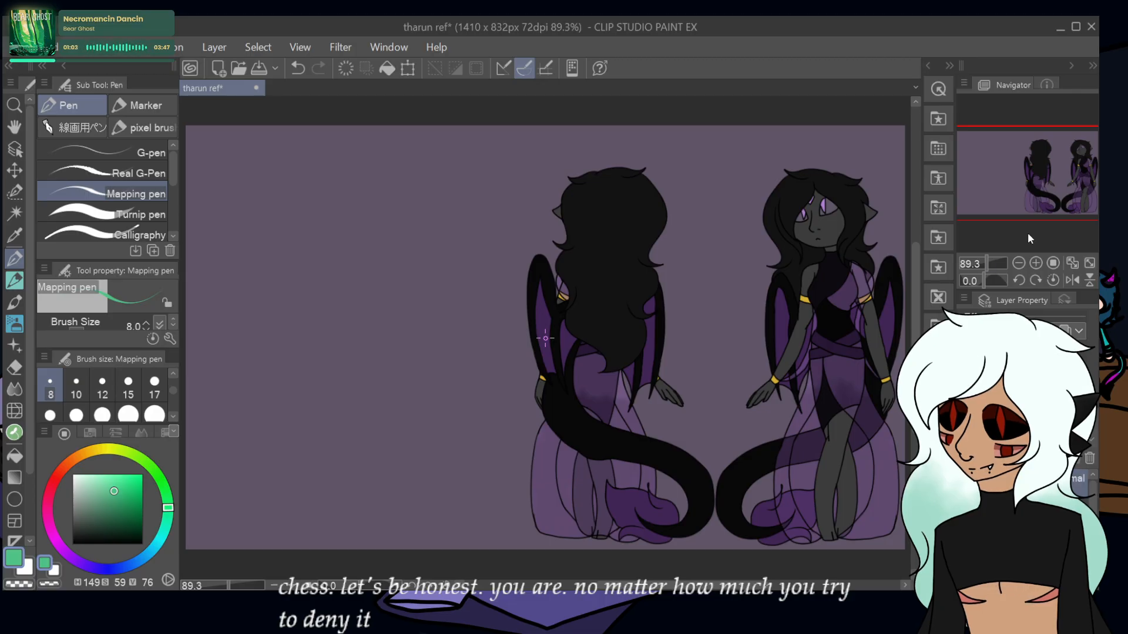
# - Open watchers.png as a second reference, return to tharun ref and zoom in on the front figure's head
pyautogui.click(1036, 262)
pyautogui.moveTo(1057, 176); pyautogui.dragTo(1082, 151)
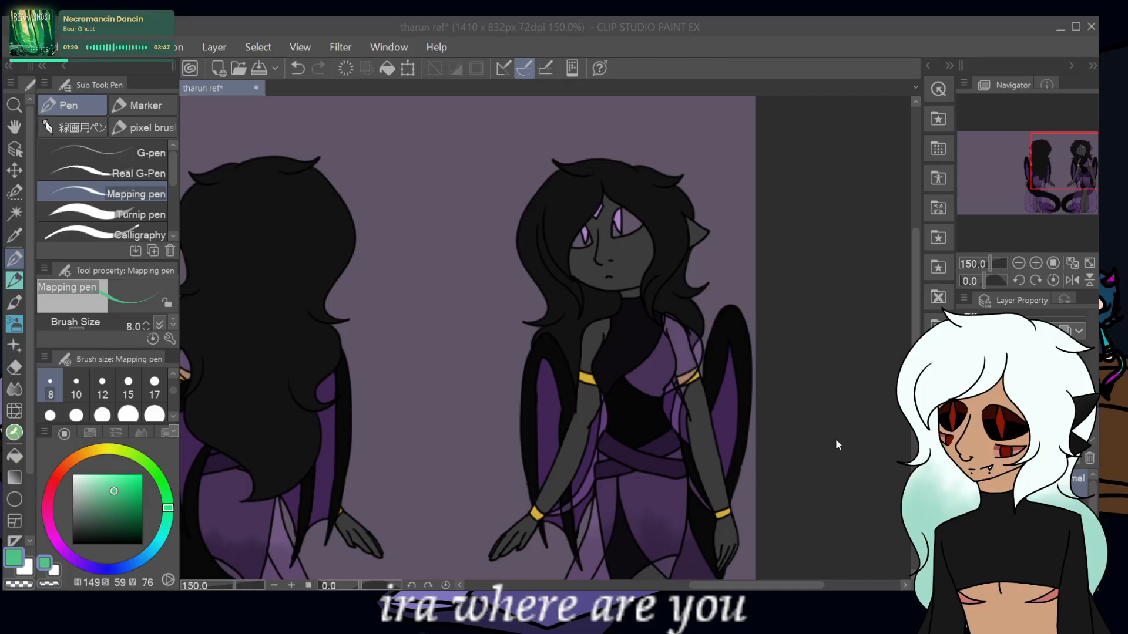
pyautogui.doubleClick(384, 447)
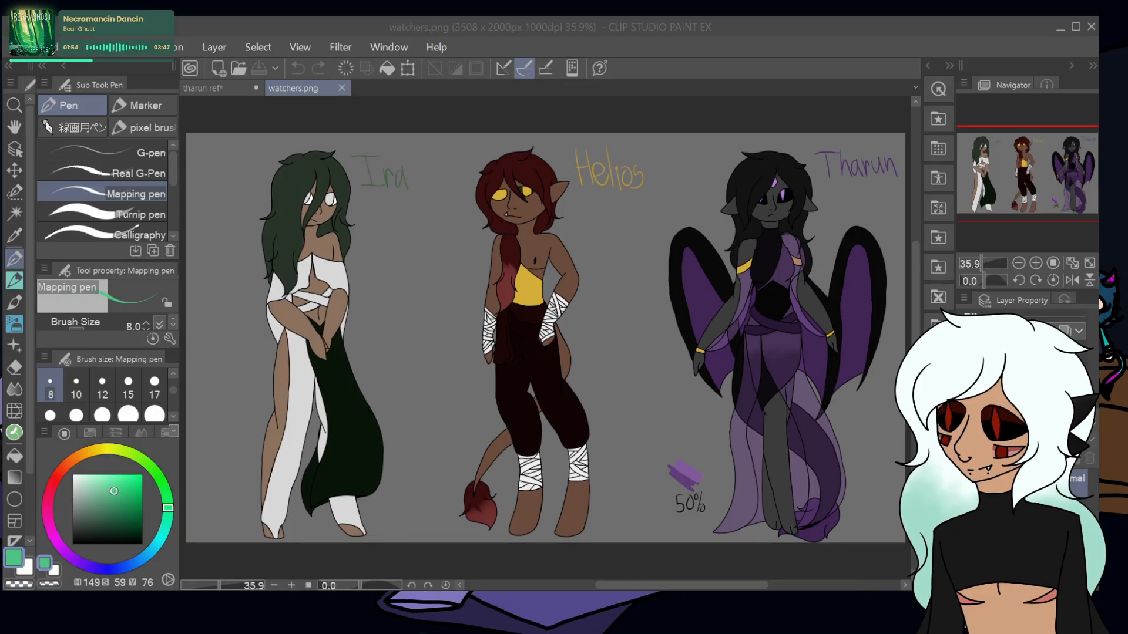
pyautogui.click(203, 88)
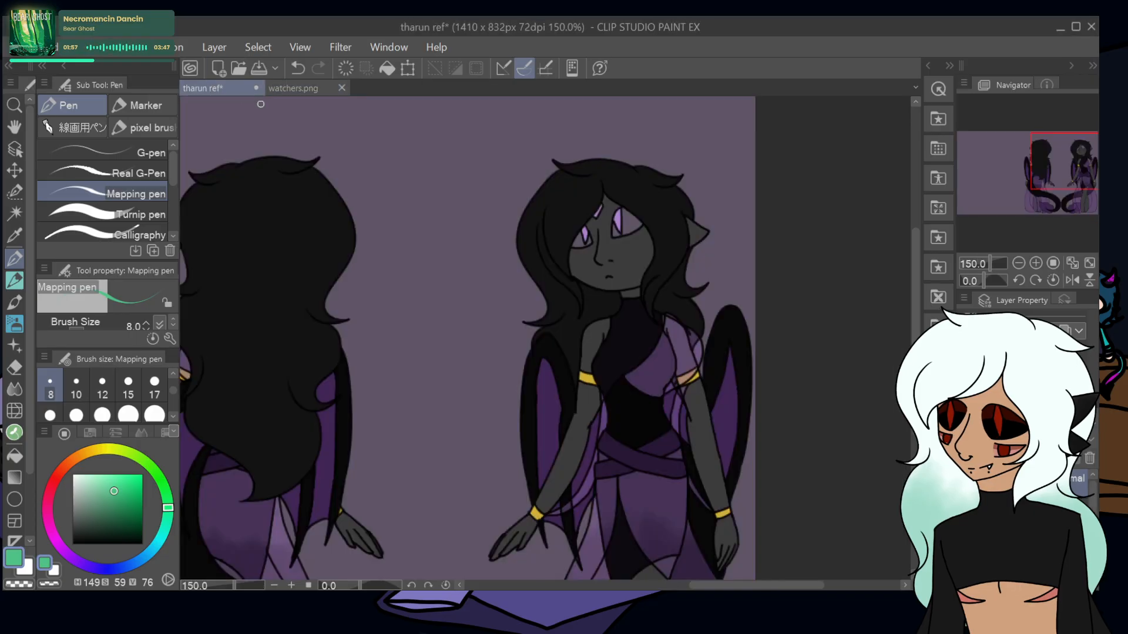
pyautogui.click(1036, 266)
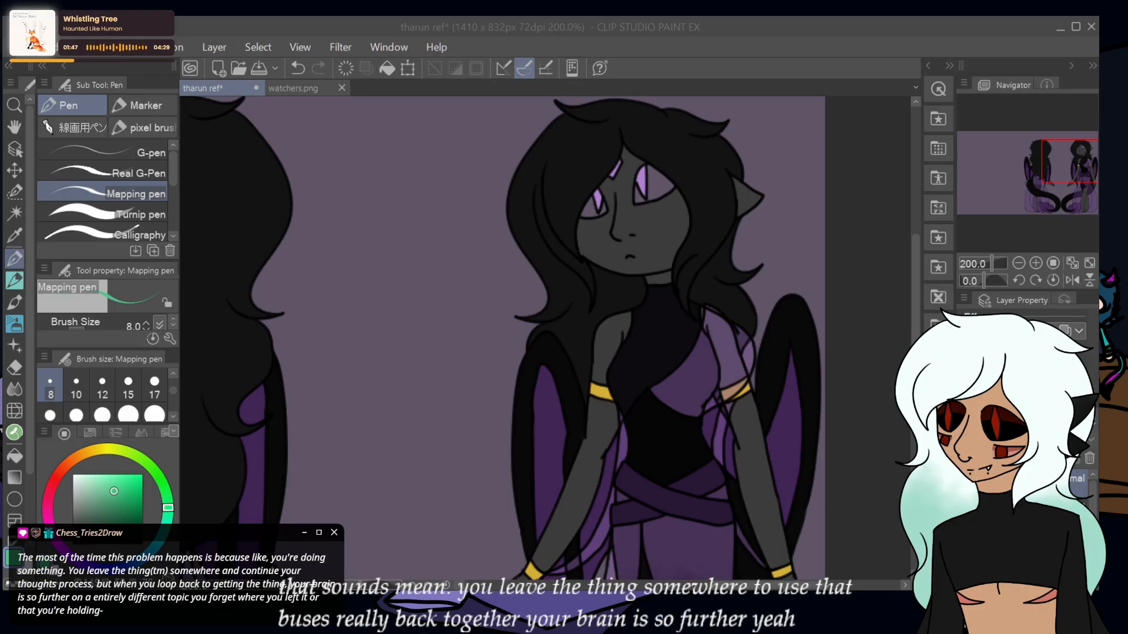
pyautogui.click(1036, 263)
pyautogui.moveTo(1064, 160); pyautogui.dragTo(1071, 150)
pyautogui.moveTo(438, 281)
pyautogui.mouseDown()
pyautogui.moveTo(529, 402)
pyautogui.moveTo(682, 406)
pyautogui.moveTo(720, 388)
pyautogui.mouseUp()
pyautogui.click(298, 68)
pyautogui.click(298, 69)
pyautogui.click(298, 69)
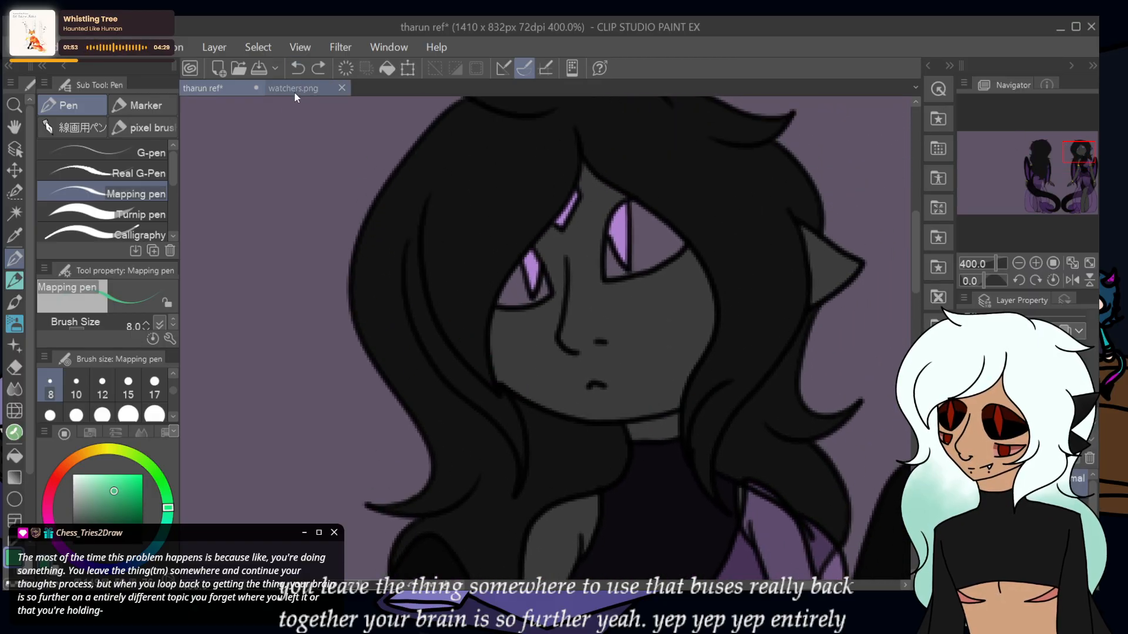
# - Set the Mapping pen's size to 6 and sketch the lower and right arcs of a head circle over the front figure's face
pyautogui.click(173, 373)
pyautogui.click(126, 386)
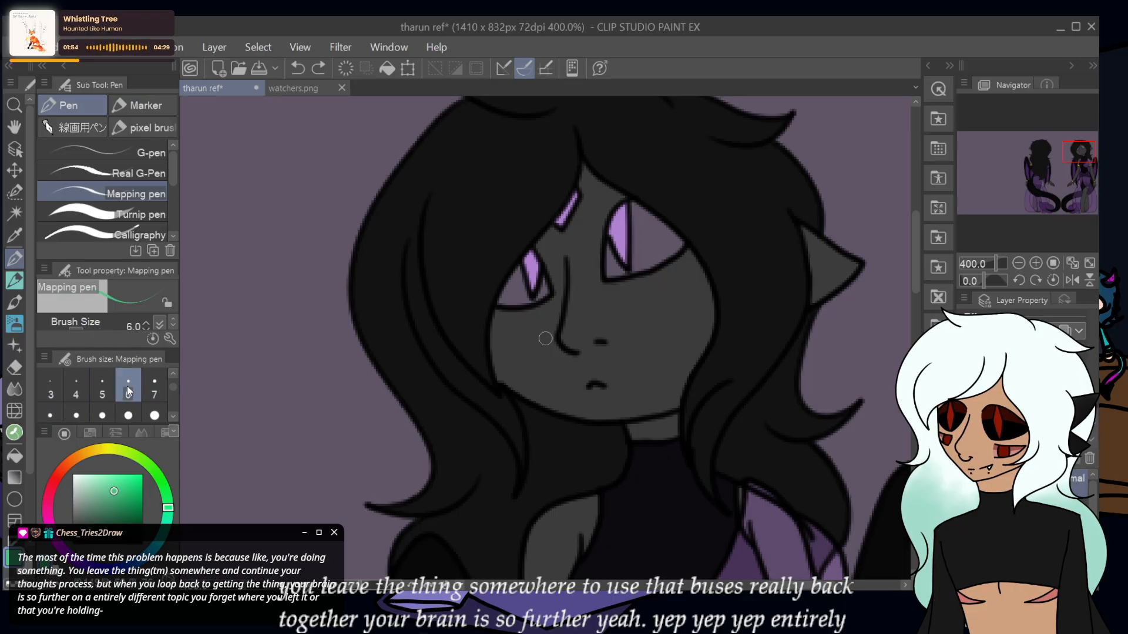
pyautogui.moveTo(441, 283)
pyautogui.mouseDown()
pyautogui.moveTo(464, 352)
pyautogui.moveTo(575, 420)
pyautogui.mouseUp()
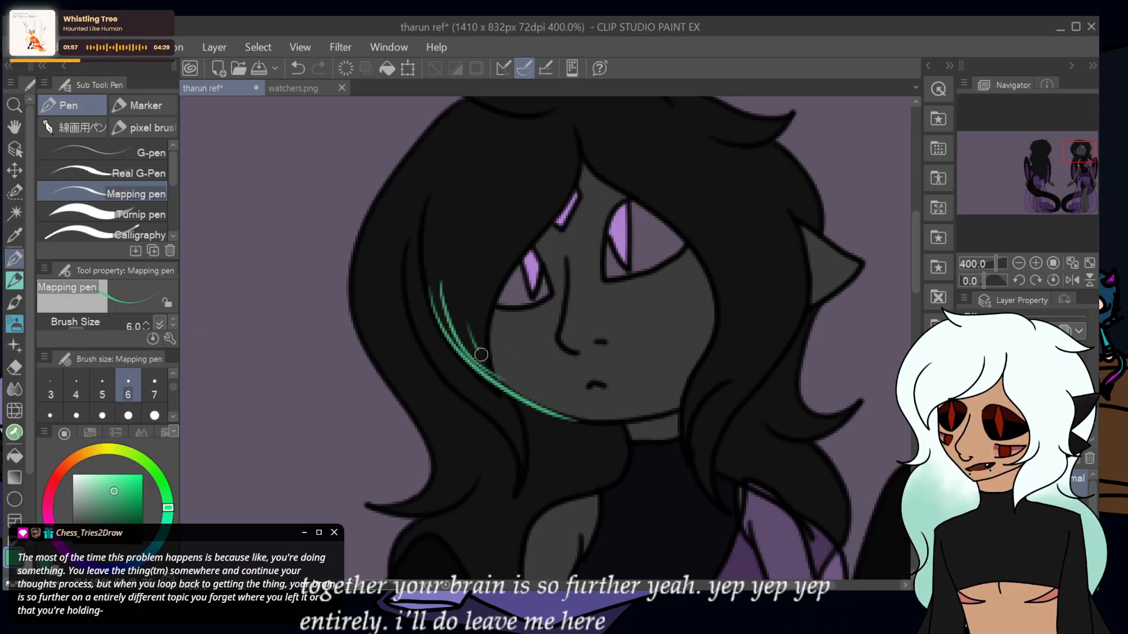
pyautogui.moveTo(467, 329); pyautogui.dragTo(716, 416)
pyautogui.moveTo(622, 423); pyautogui.dragTo(793, 315)
pyautogui.moveTo(693, 411); pyautogui.dragTo(819, 238)
pyautogui.moveTo(811, 347); pyautogui.dragTo(764, 159)
pyautogui.moveTo(823, 264); pyautogui.dragTo(711, 115)
pyautogui.moveTo(793, 177); pyautogui.dragTo(649, 105)
# - Complete the head circle with overlapping arcs across its top and left side
pyautogui.scroll(2, 660, 171)
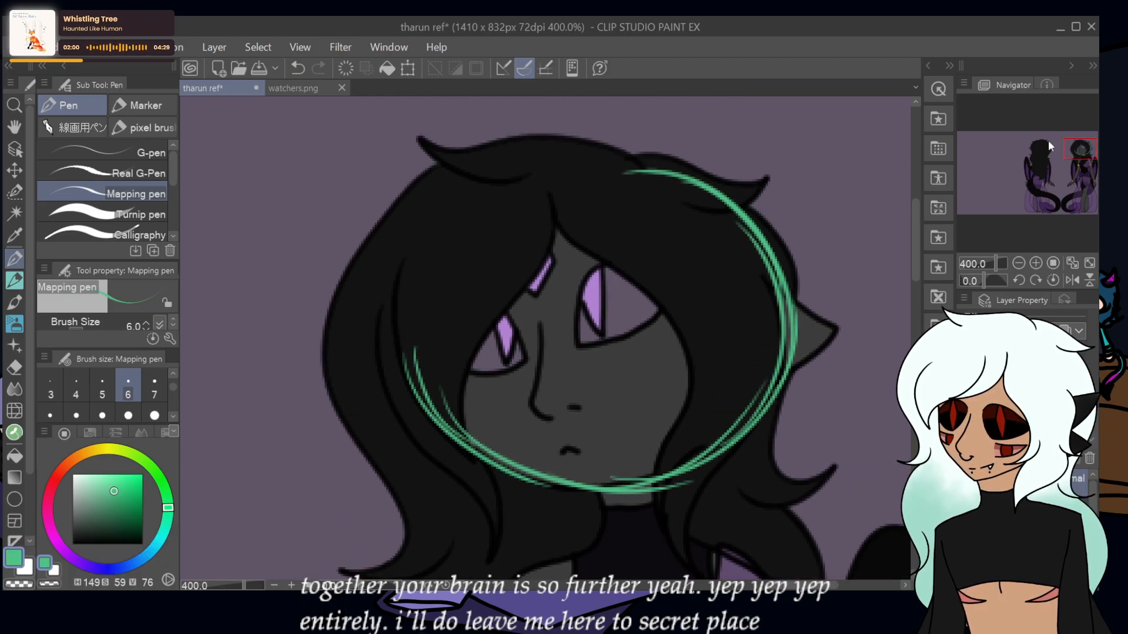
pyautogui.moveTo(746, 267); pyautogui.dragTo(526, 144)
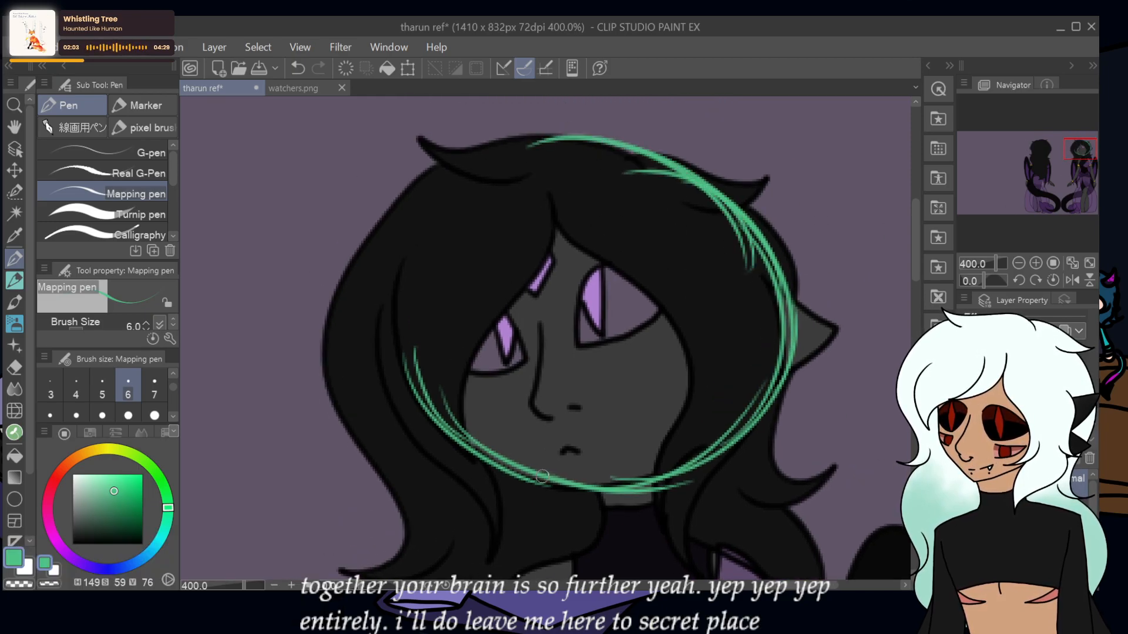
pyautogui.moveTo(520, 486); pyautogui.dragTo(442, 381)
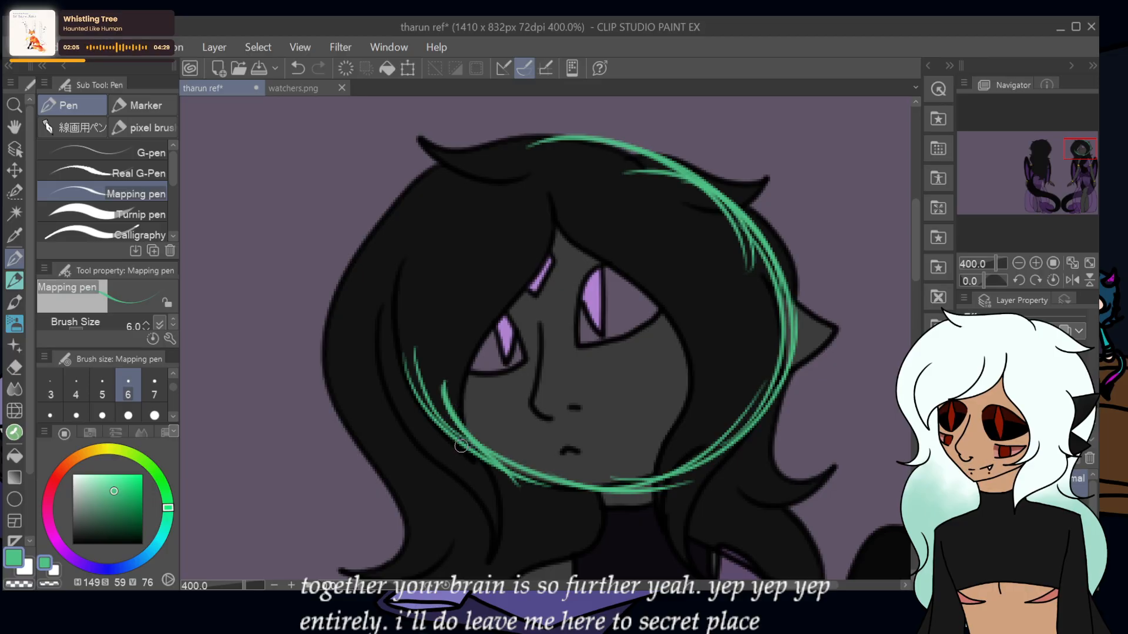
pyautogui.moveTo(460, 435); pyautogui.dragTo(436, 305)
pyautogui.moveTo(439, 400); pyautogui.dragTo(413, 270)
pyautogui.moveTo(462, 192)
pyautogui.mouseDown()
pyautogui.moveTo(429, 308)
pyautogui.moveTo(541, 144)
pyautogui.moveTo(657, 148)
pyautogui.moveTo(790, 361)
pyautogui.moveTo(687, 466)
pyautogui.mouseUp()
# - Draw a curved vertical centre line and a curved horizontal eye line across the head circle
pyautogui.moveTo(627, 153)
pyautogui.mouseDown()
pyautogui.moveTo(631, 271)
pyautogui.moveTo(616, 479)
pyautogui.mouseUp()
pyautogui.moveTo(643, 317); pyautogui.dragTo(608, 487)
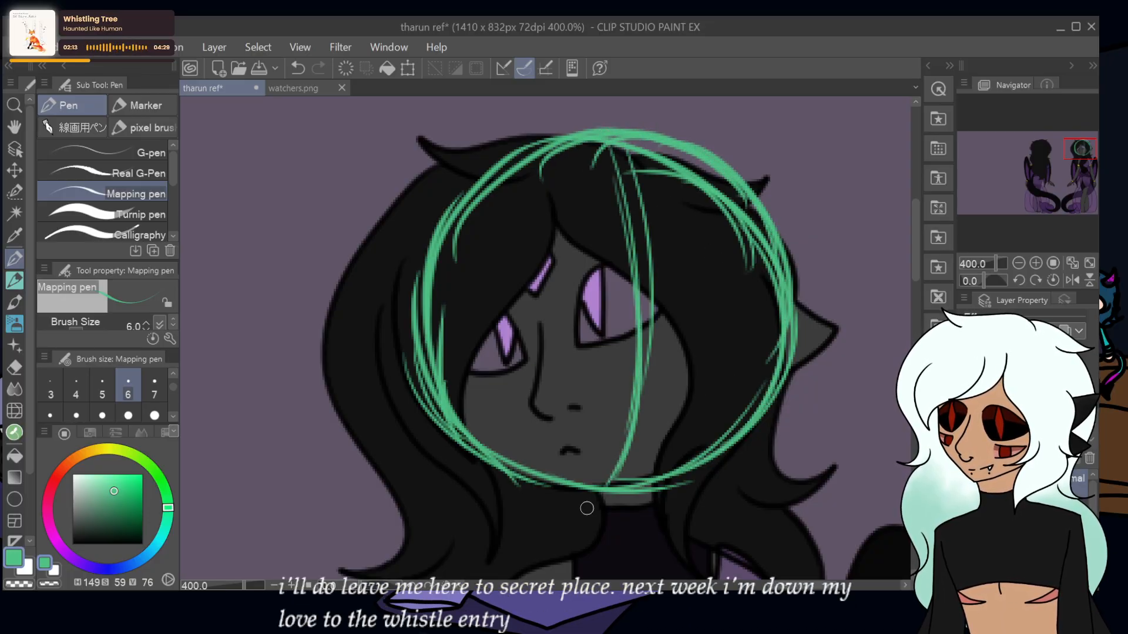
pyautogui.moveTo(783, 319); pyautogui.dragTo(511, 345)
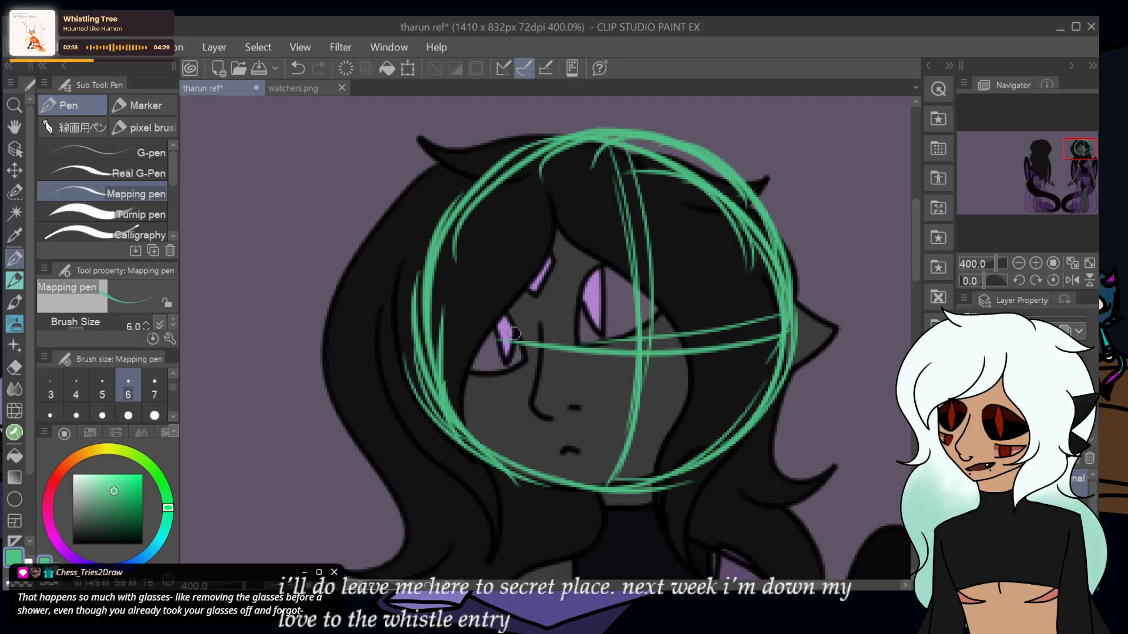
pyautogui.moveTo(799, 345)
pyautogui.mouseDown()
pyautogui.moveTo(516, 339)
pyautogui.moveTo(433, 322)
pyautogui.mouseUp()
# - Delete the old figures' line art and colour layers, then shift the head sketch slightly upward
pyautogui.click(1088, 458)
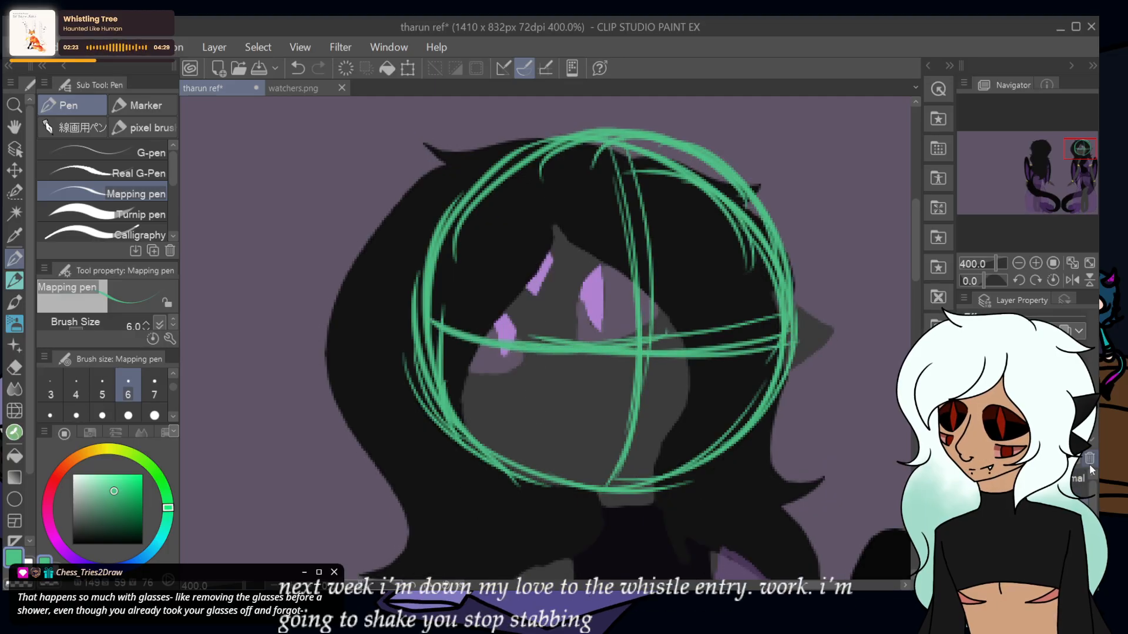
pyautogui.click(1089, 460)
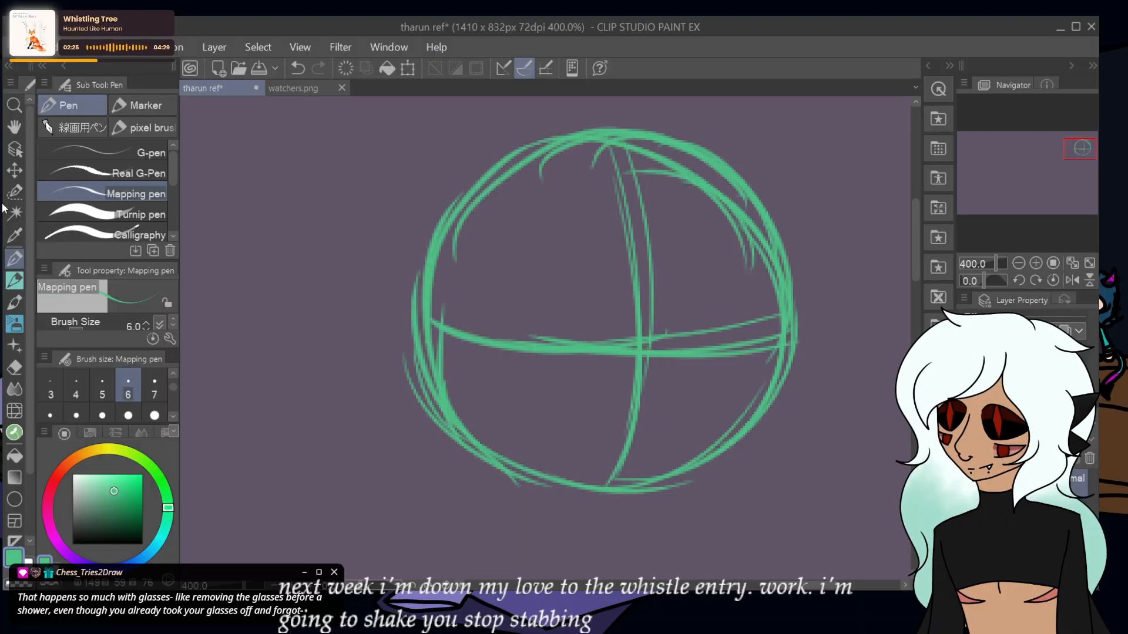
pyautogui.press('k')
pyautogui.moveTo(558, 373)
pyautogui.mouseDown()
pyautogui.moveTo(564, 327)
pyautogui.moveTo(559, 353)
pyautogui.mouseUp()
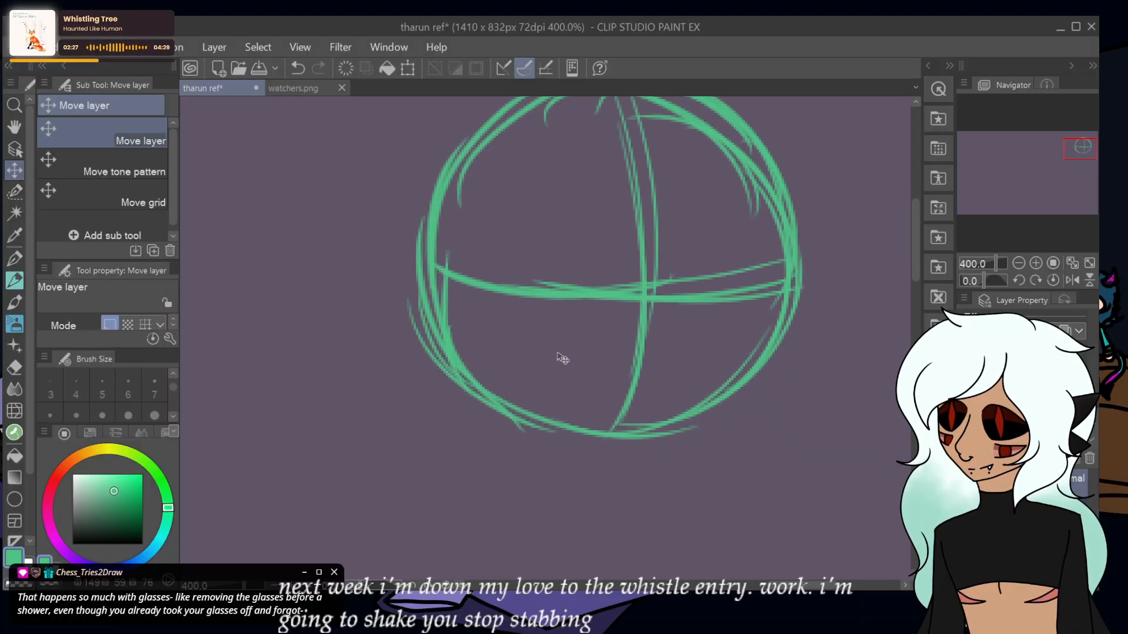
# - With the Mapping pen, sketch both neck lines below the head circle and the right shoulder line
pyautogui.click(14, 259)
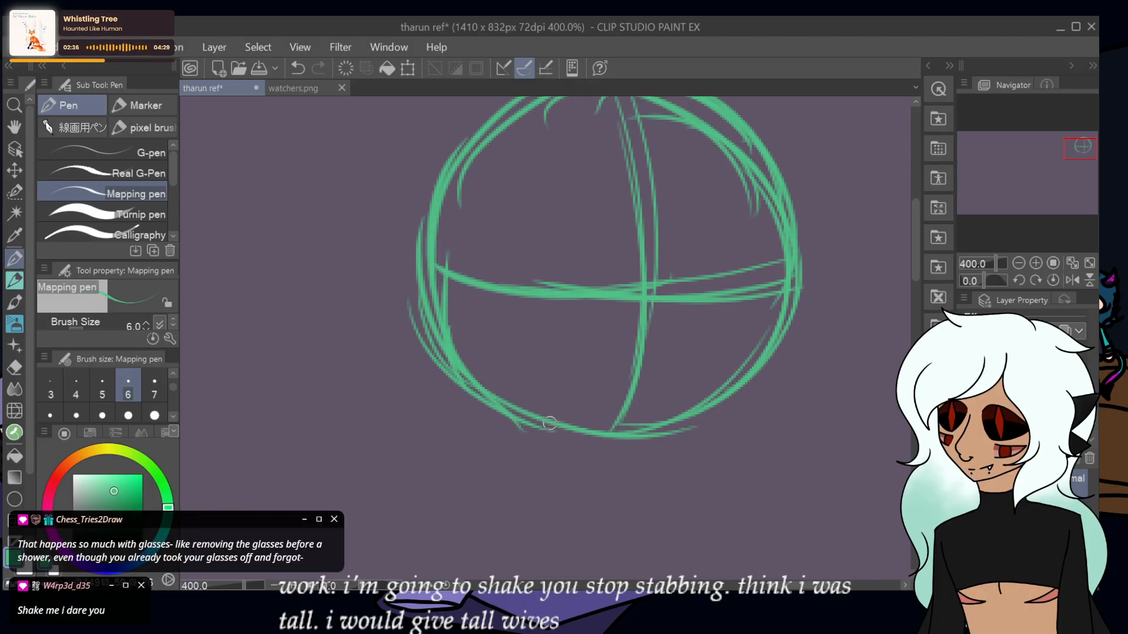
pyautogui.moveTo(534, 424)
pyautogui.mouseDown()
pyautogui.moveTo(529, 516)
pyautogui.moveTo(499, 514)
pyautogui.mouseUp()
pyautogui.moveTo(636, 440); pyautogui.dragTo(630, 529)
pyautogui.moveTo(633, 464); pyautogui.dragTo(731, 546)
pyautogui.moveTo(648, 518)
pyautogui.mouseDown()
pyautogui.moveTo(763, 556)
pyautogui.moveTo(750, 552)
pyautogui.mouseUp()
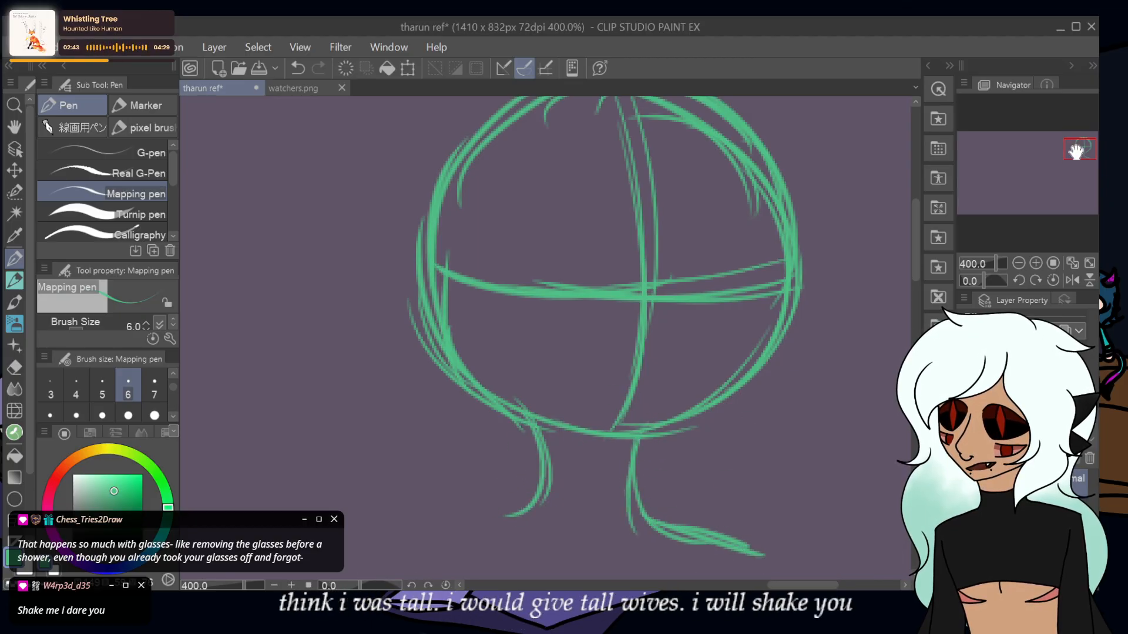
# - Sketch the right side of the chest, the left shoulder line and the left side of the chest
pyautogui.moveTo(1077, 150); pyautogui.dragTo(1069, 159)
pyautogui.moveTo(837, 392)
pyautogui.mouseDown()
pyautogui.moveTo(823, 515)
pyautogui.moveTo(791, 539)
pyautogui.mouseUp()
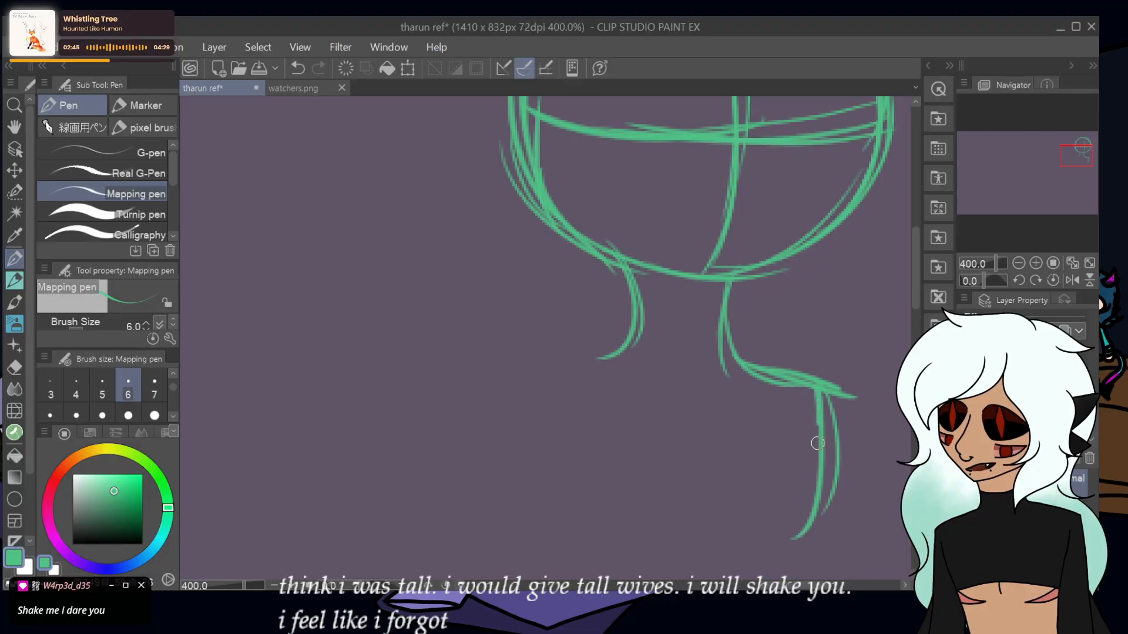
pyautogui.moveTo(818, 413); pyautogui.dragTo(777, 532)
pyautogui.moveTo(624, 336)
pyautogui.mouseDown()
pyautogui.moveTo(517, 397)
pyautogui.moveTo(485, 400)
pyautogui.mouseUp()
pyautogui.moveTo(597, 355)
pyautogui.mouseDown()
pyautogui.moveTo(498, 404)
pyautogui.moveTo(554, 520)
pyautogui.mouseUp()
pyautogui.moveTo(531, 399); pyautogui.dragTo(564, 526)
# - Extend both sides of the torso inward and downward and join them with a curved line under the ribcage
pyautogui.moveTo(1077, 151); pyautogui.dragTo(1077, 158)
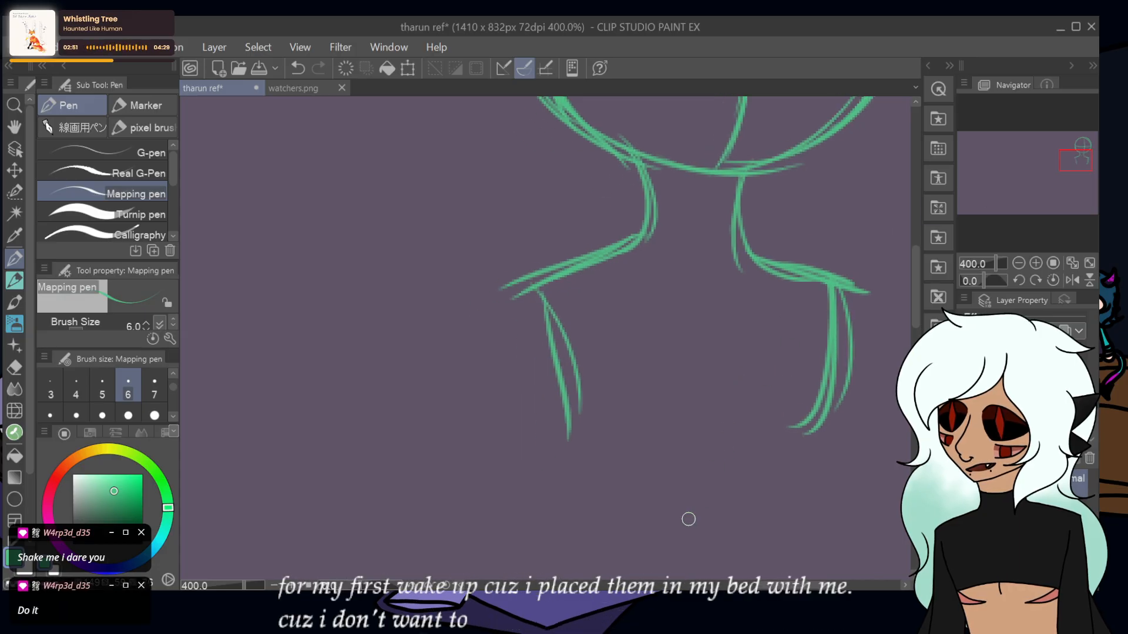
pyautogui.moveTo(830, 294); pyautogui.dragTo(790, 494)
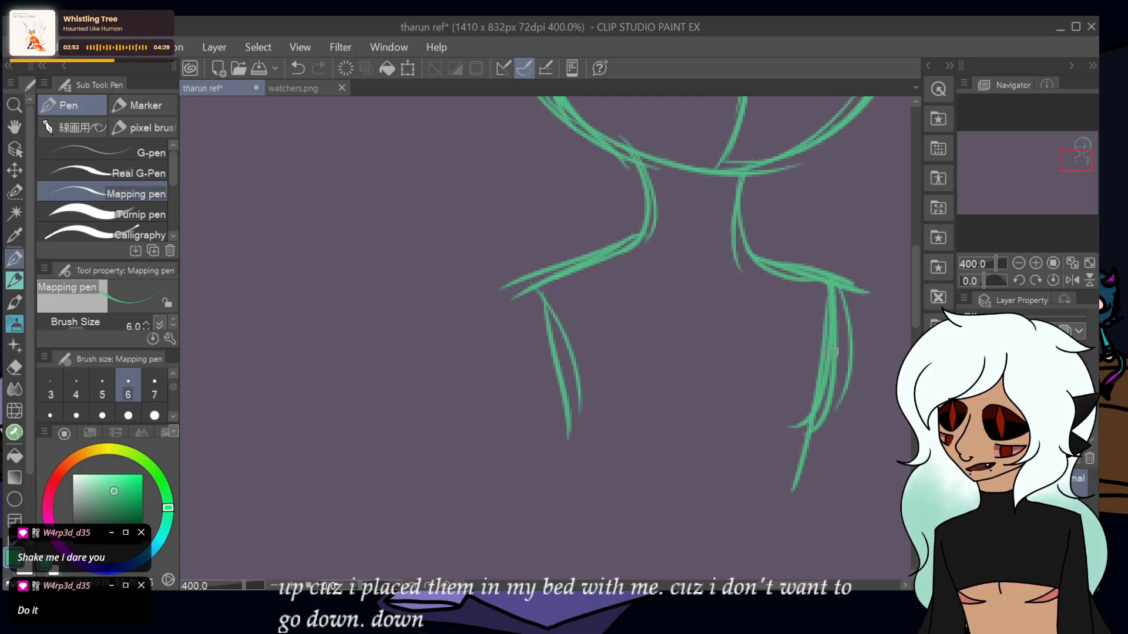
pyautogui.moveTo(832, 349); pyautogui.dragTo(784, 507)
pyautogui.moveTo(803, 446); pyautogui.dragTo(585, 467)
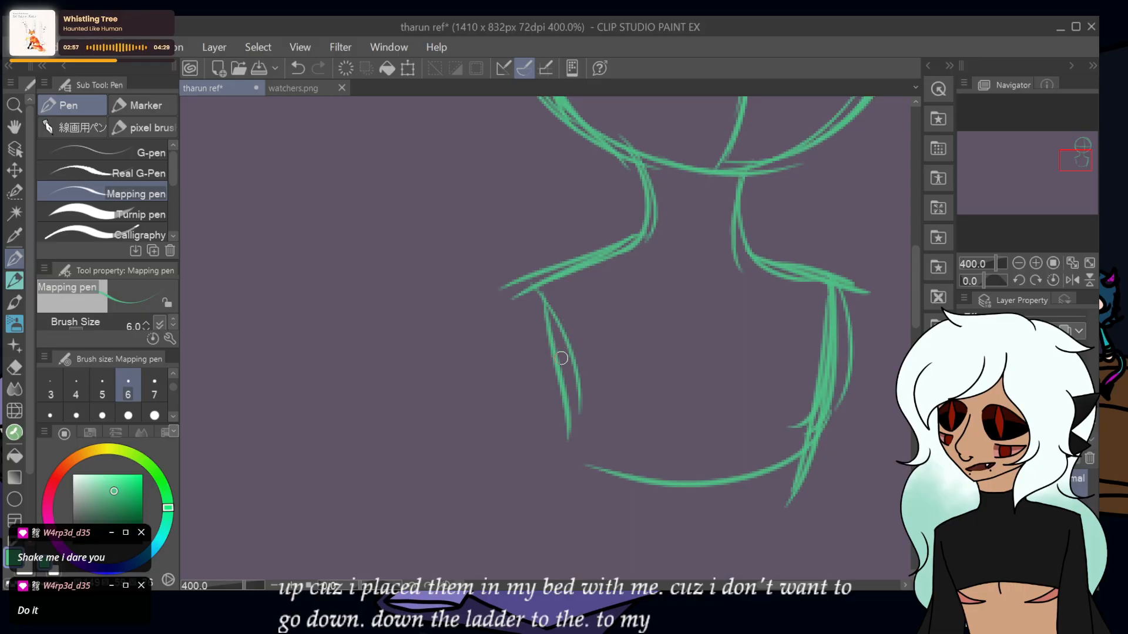
pyautogui.moveTo(544, 291); pyautogui.dragTo(600, 484)
pyautogui.moveTo(567, 339); pyautogui.dragTo(597, 506)
pyautogui.moveTo(578, 367); pyautogui.dragTo(584, 523)
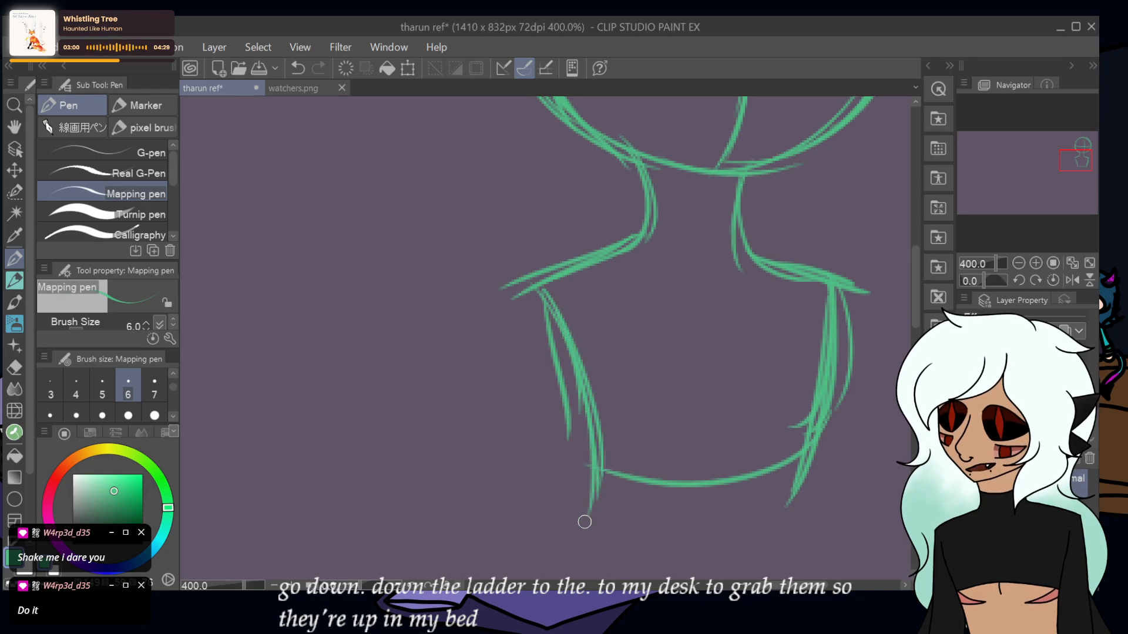
# - Continue both sides of the waist downward and draw a second curved line across its lower edge
pyautogui.moveTo(1076, 159); pyautogui.dragTo(1080, 169)
pyautogui.moveTo(506, 212); pyautogui.dragTo(494, 361)
pyautogui.moveTo(502, 262); pyautogui.dragTo(496, 352)
pyautogui.moveTo(505, 336); pyautogui.dragTo(710, 301)
pyautogui.moveTo(710, 241); pyautogui.dragTo(684, 367)
# - Sketch the flared left hip and the crossing pelvis lines that meet at the crotch
pyautogui.moveTo(497, 334); pyautogui.dragTo(462, 411)
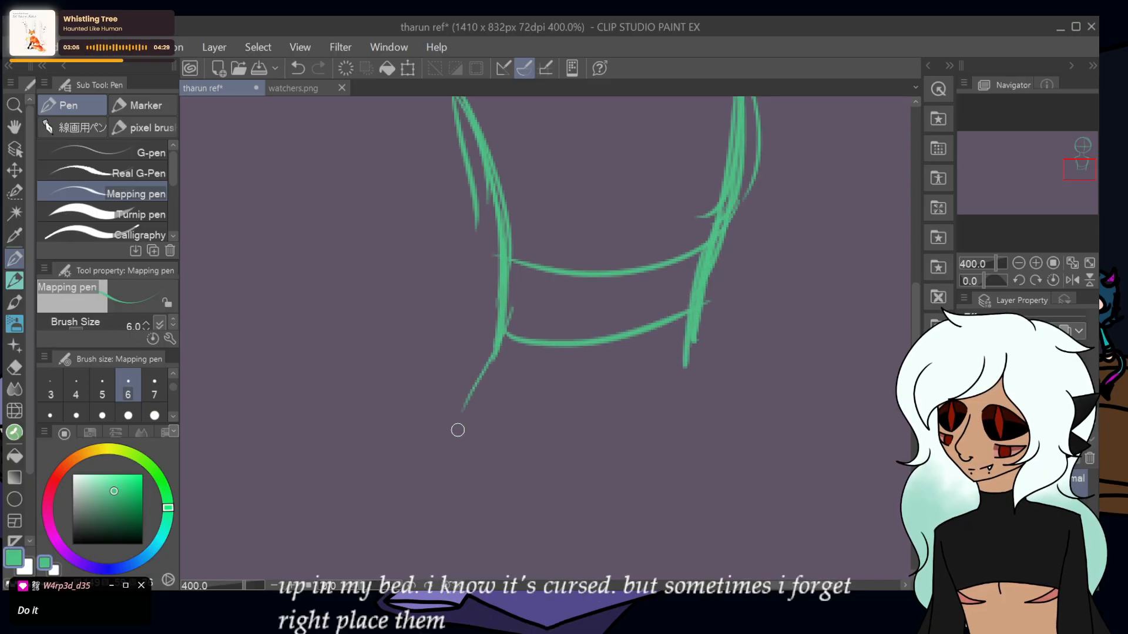
pyautogui.moveTo(504, 314)
pyautogui.mouseDown()
pyautogui.moveTo(426, 430)
pyautogui.moveTo(607, 478)
pyautogui.mouseUp()
pyautogui.moveTo(482, 385); pyautogui.dragTo(648, 518)
pyautogui.moveTo(693, 343)
pyautogui.mouseDown()
pyautogui.moveTo(727, 427)
pyautogui.moveTo(608, 520)
pyautogui.mouseUp()
pyautogui.moveTo(704, 352); pyautogui.dragTo(611, 513)
# - Rough in the outer and inner lines of the left thigh below the pelvis
pyautogui.moveTo(1072, 172); pyautogui.dragTo(1069, 178)
pyautogui.moveTo(479, 205)
pyautogui.mouseDown()
pyautogui.moveTo(454, 384)
pyautogui.moveTo(464, 358)
pyautogui.mouseUp()
pyautogui.moveTo(479, 218); pyautogui.dragTo(499, 508)
pyautogui.moveTo(662, 294); pyautogui.dragTo(587, 484)
pyautogui.moveTo(659, 317); pyautogui.dragTo(629, 504)
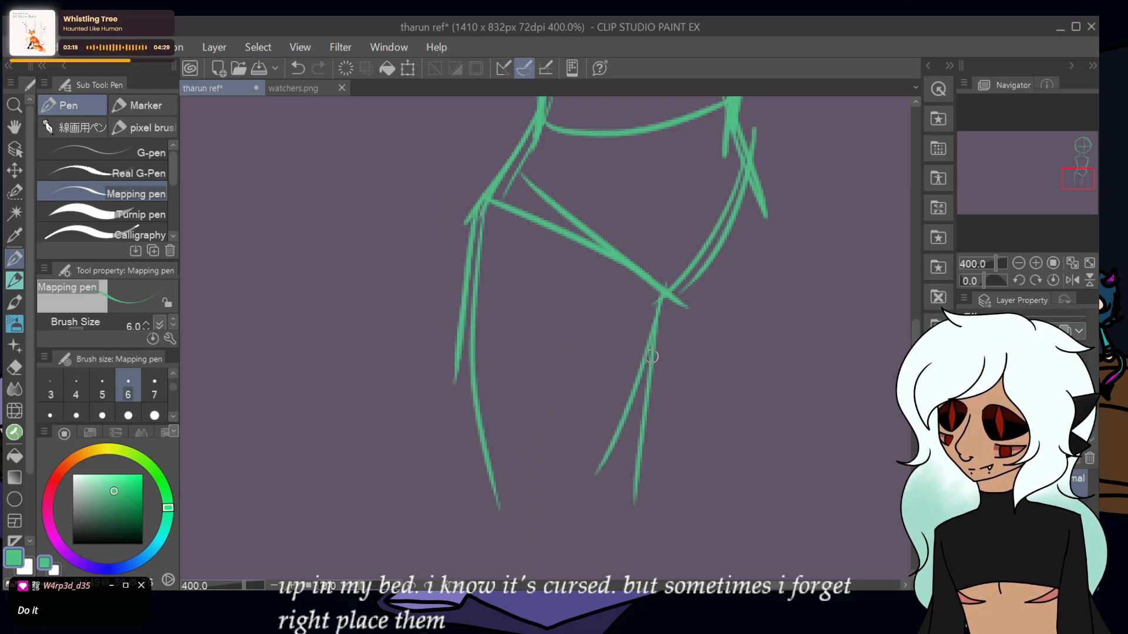
# - Check the figures in watchers.png, then lengthen the left thigh's inner and outer lines until they taper together at the knee
pyautogui.click(293, 88)
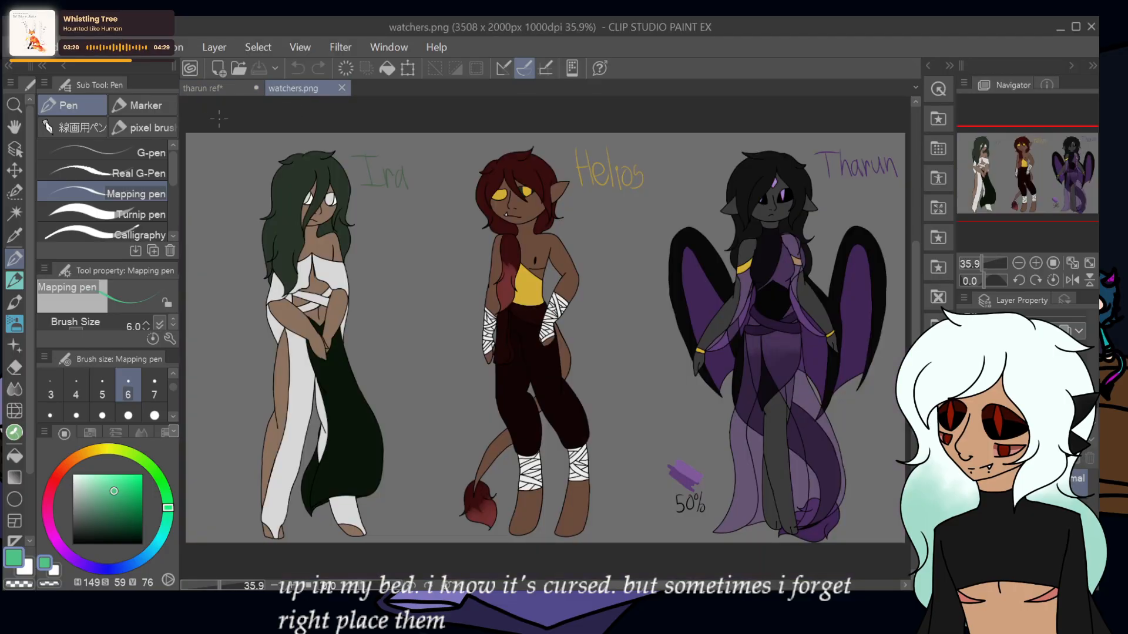
pyautogui.click(214, 86)
pyautogui.click(1023, 262)
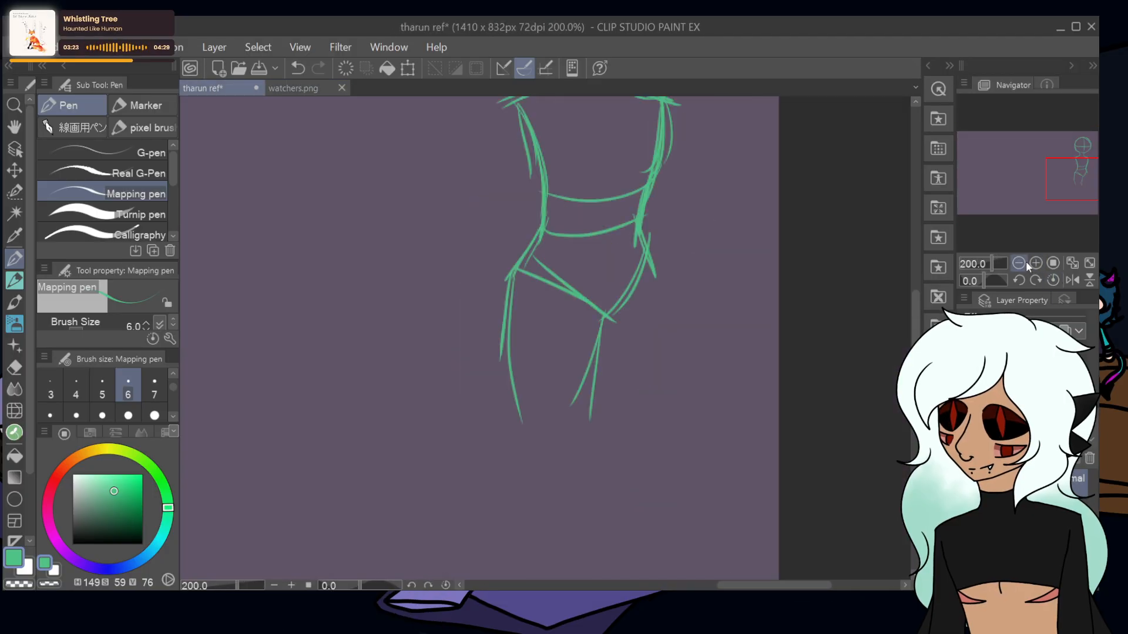
pyautogui.click(1023, 262)
pyautogui.click(1019, 263)
pyautogui.moveTo(1064, 174); pyautogui.dragTo(1066, 181)
pyautogui.moveTo(563, 281); pyautogui.dragTo(544, 364)
pyautogui.moveTo(562, 279); pyautogui.dragTo(538, 390)
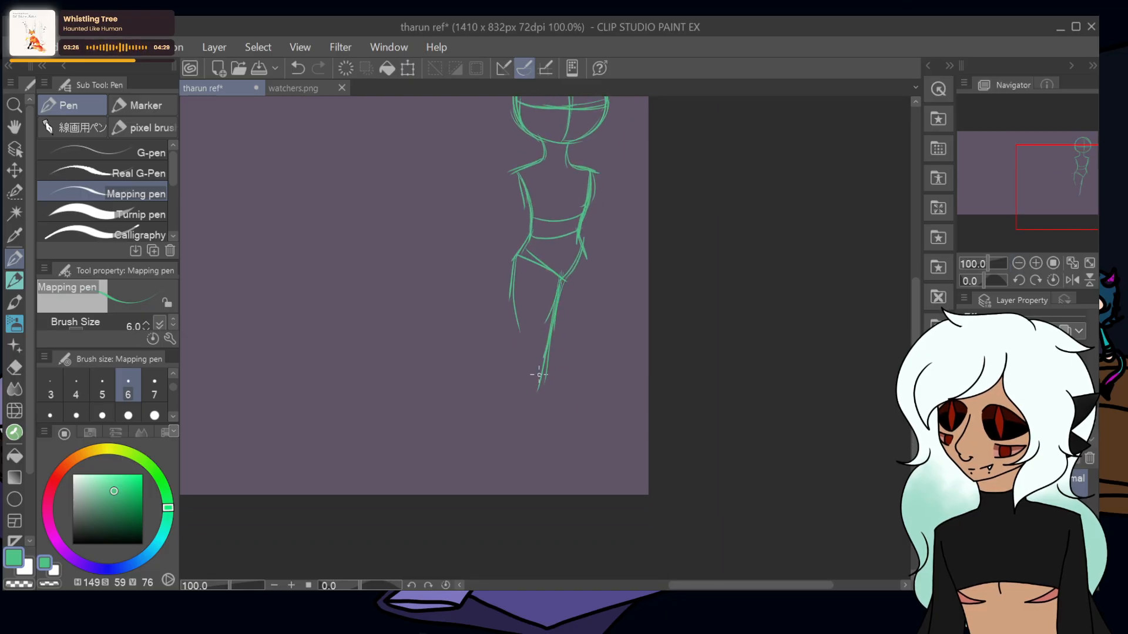
pyautogui.moveTo(514, 267); pyautogui.dragTo(504, 381)
pyautogui.moveTo(511, 301); pyautogui.dragTo(506, 361)
pyautogui.moveTo(556, 294); pyautogui.dragTo(522, 393)
pyautogui.moveTo(550, 330); pyautogui.dragTo(510, 401)
# - Sketch the right thigh's outer and inner lines, tapering to the knee beside the left leg
pyautogui.moveTo(581, 252); pyautogui.dragTo(587, 361)
pyautogui.moveTo(584, 287); pyautogui.dragTo(588, 361)
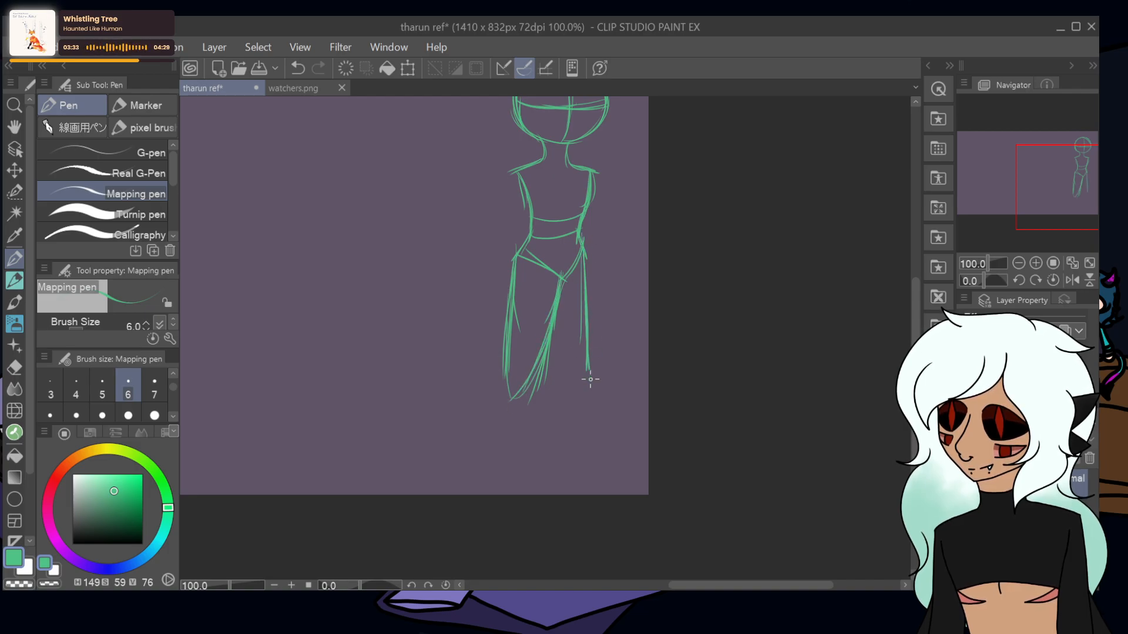
pyautogui.moveTo(544, 270)
pyautogui.mouseDown()
pyautogui.moveTo(560, 309)
pyautogui.moveTo(566, 382)
pyautogui.mouseUp()
pyautogui.moveTo(555, 343); pyautogui.dragTo(590, 308)
pyautogui.moveTo(580, 267); pyautogui.dragTo(581, 378)
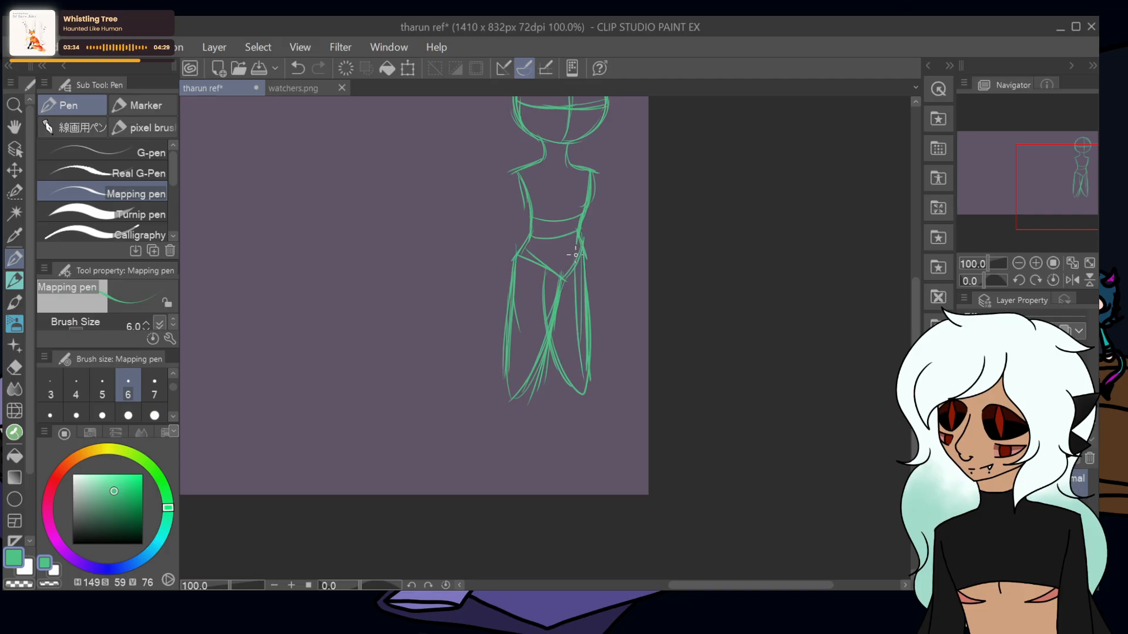
# - Sketch the left lower leg slanting outward from a rounded knee
pyautogui.click(1035, 262)
pyautogui.moveTo(1055, 176); pyautogui.dragTo(1063, 198)
pyautogui.moveTo(555, 310)
pyautogui.mouseDown()
pyautogui.moveTo(579, 295)
pyautogui.moveTo(501, 449)
pyautogui.moveTo(501, 480)
pyautogui.mouseUp()
pyautogui.moveTo(556, 300)
pyautogui.mouseDown()
pyautogui.moveTo(590, 297)
pyautogui.moveTo(546, 447)
pyautogui.moveTo(581, 367)
pyautogui.moveTo(528, 485)
pyautogui.moveTo(555, 395)
pyautogui.mouseUp()
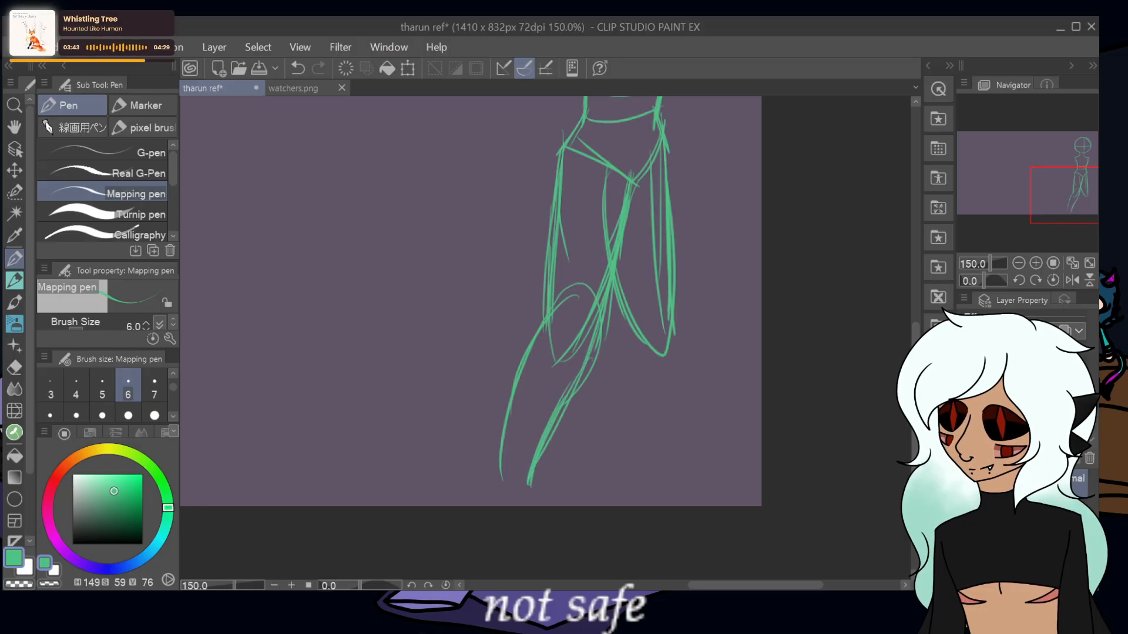
# - Erase the torso, hips, legs and outer shoulder lines with the Hard eraser, keeping the head circle and neck
pyautogui.click(15, 367)
pyautogui.moveTo(470, 395)
pyautogui.mouseDown()
pyautogui.moveTo(498, 415)
pyautogui.moveTo(571, 255)
pyautogui.moveTo(623, 226)
pyautogui.moveTo(687, 221)
pyautogui.mouseUp()
pyautogui.moveTo(1067, 194); pyautogui.dragTo(1054, 165)
pyautogui.moveTo(468, 336)
pyautogui.mouseDown()
pyautogui.moveTo(555, 364)
pyautogui.moveTo(582, 292)
pyautogui.moveTo(450, 284)
pyautogui.mouseUp()
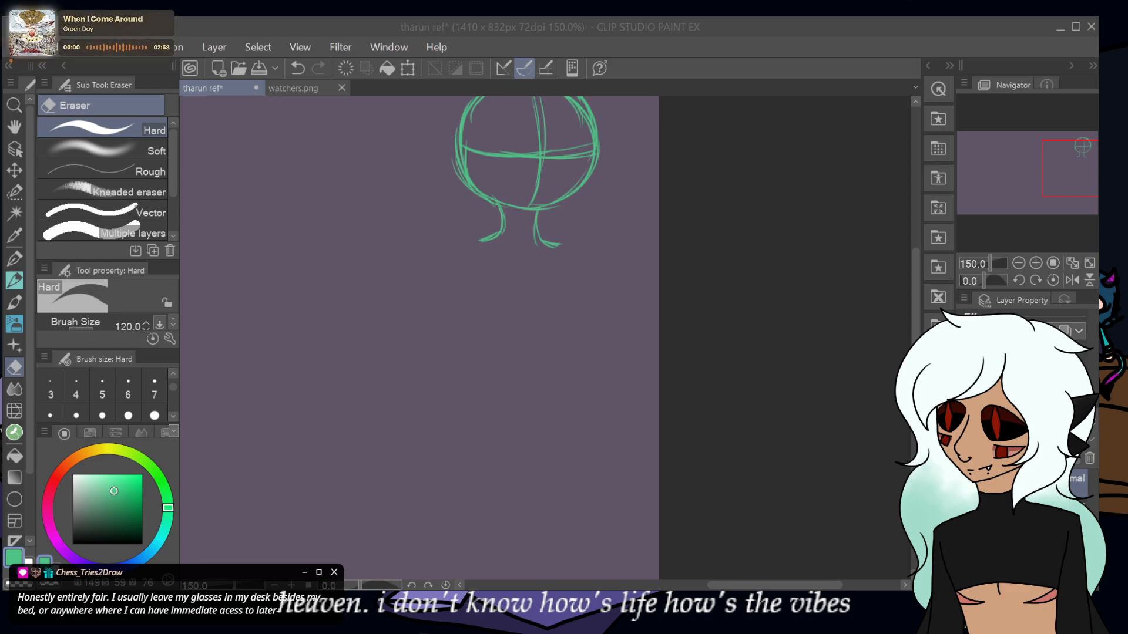
# - Sketch sloping shoulders out from the neck and the chest's two side lines with the Mapping pen
pyautogui.click(1035, 263)
pyautogui.moveTo(1066, 167); pyautogui.dragTo(1055, 163)
pyautogui.press('p')
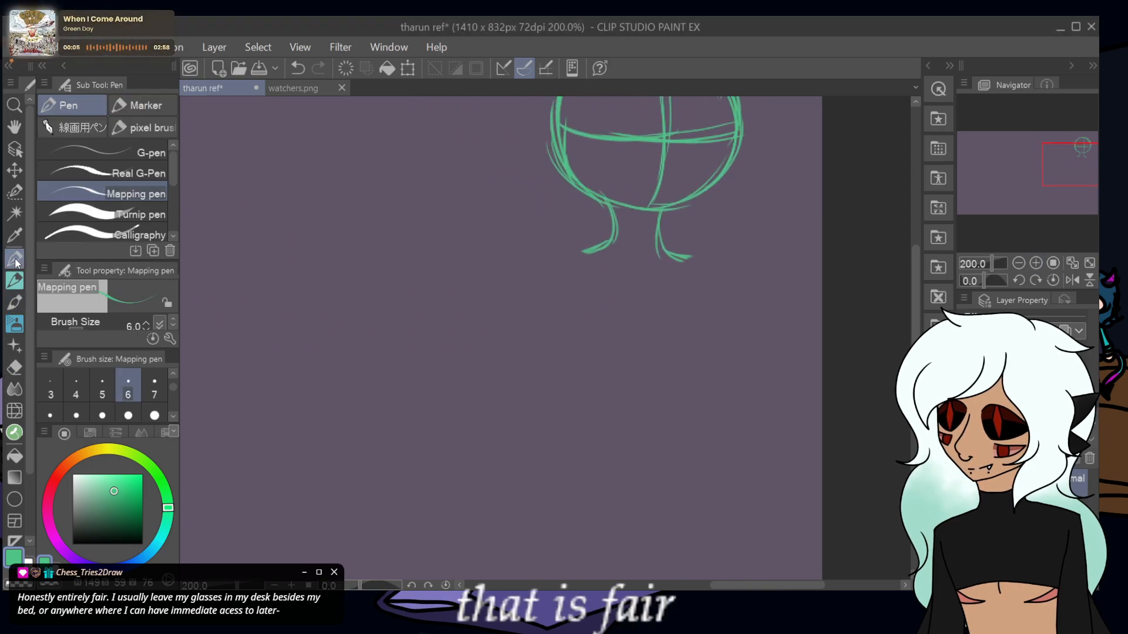
pyautogui.moveTo(615, 238); pyautogui.dragTo(549, 270)
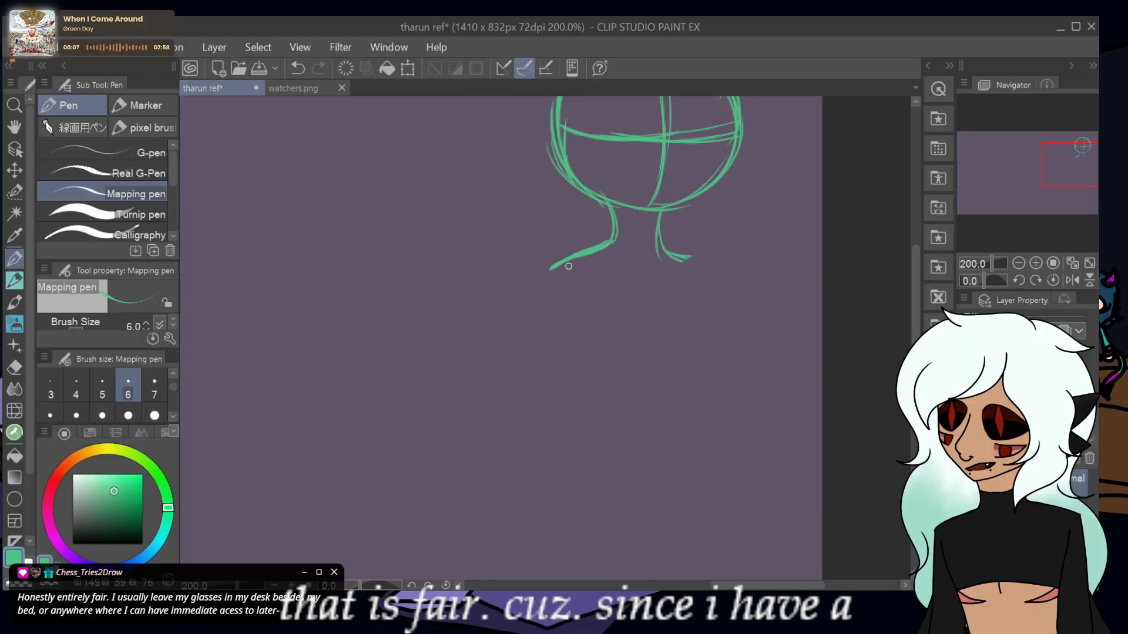
pyautogui.moveTo(693, 263); pyautogui.dragTo(673, 347)
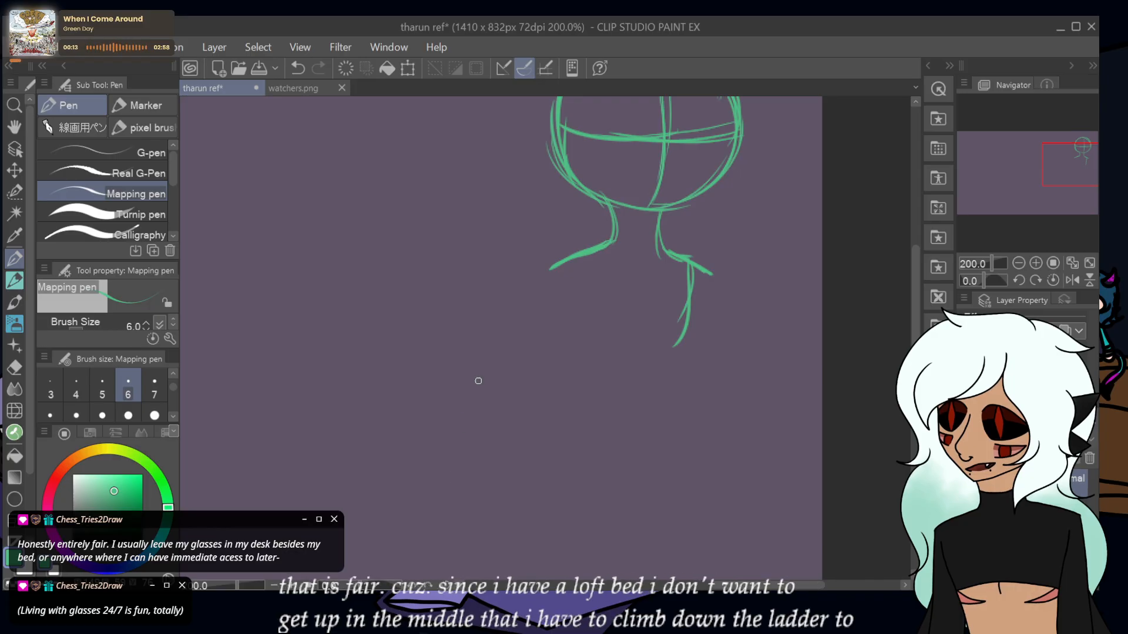
pyautogui.moveTo(552, 267)
pyautogui.mouseDown()
pyautogui.moveTo(565, 352)
pyautogui.moveTo(562, 272)
pyautogui.mouseUp()
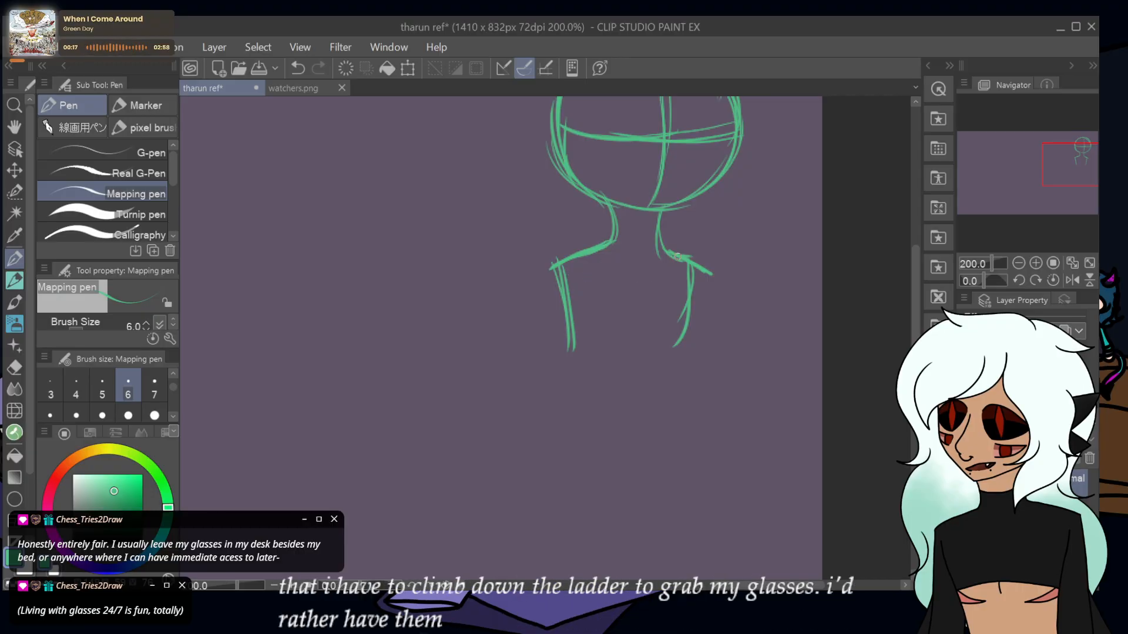
# - Strengthen the torso sides, close the ribcage with a curved line, and add a narrower curved waist section below it
pyautogui.moveTo(693, 265)
pyautogui.mouseDown()
pyautogui.moveTo(682, 353)
pyautogui.moveTo(687, 334)
pyautogui.mouseUp()
pyautogui.moveTo(588, 356); pyautogui.dragTo(680, 348)
pyautogui.moveTo(565, 271); pyautogui.dragTo(591, 386)
pyautogui.moveTo(569, 297); pyautogui.dragTo(578, 414)
pyautogui.moveTo(681, 356)
pyautogui.mouseDown()
pyautogui.moveTo(674, 393)
pyautogui.moveTo(579, 406)
pyautogui.moveTo(673, 384)
pyautogui.mouseUp()
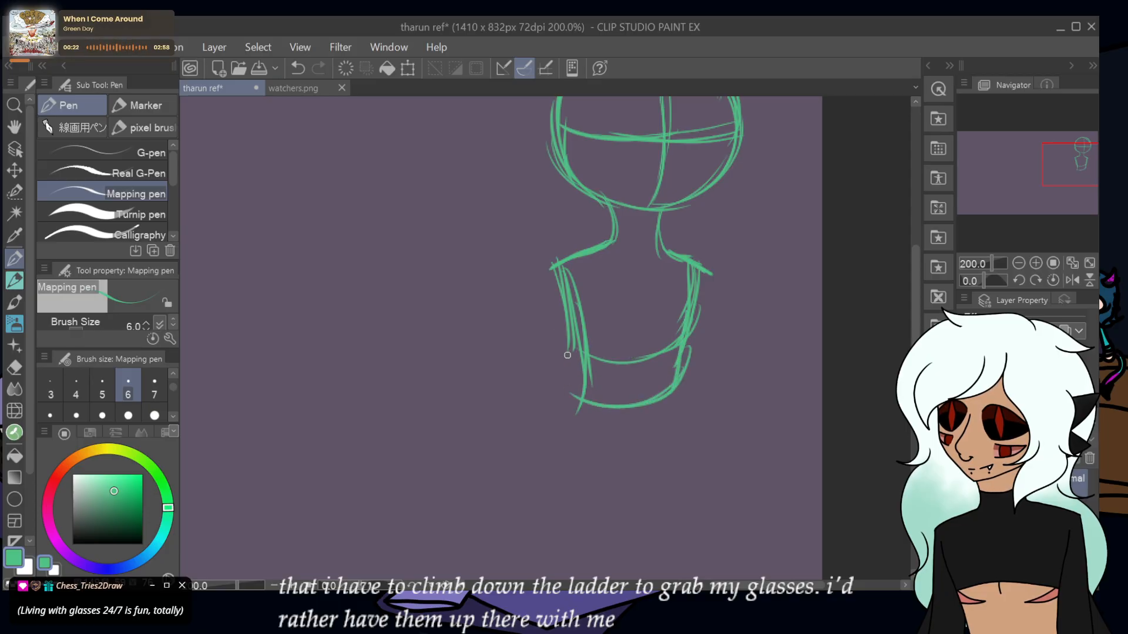
# - Sketch the hips flaring from the waist into a pointed pelvis, and delete the purple background layer
pyautogui.moveTo(584, 367)
pyautogui.mouseDown()
pyautogui.moveTo(541, 445)
pyautogui.moveTo(567, 432)
pyautogui.moveTo(543, 455)
pyautogui.mouseUp()
pyautogui.moveTo(668, 369)
pyautogui.mouseDown()
pyautogui.moveTo(693, 450)
pyautogui.moveTo(620, 499)
pyautogui.mouseUp()
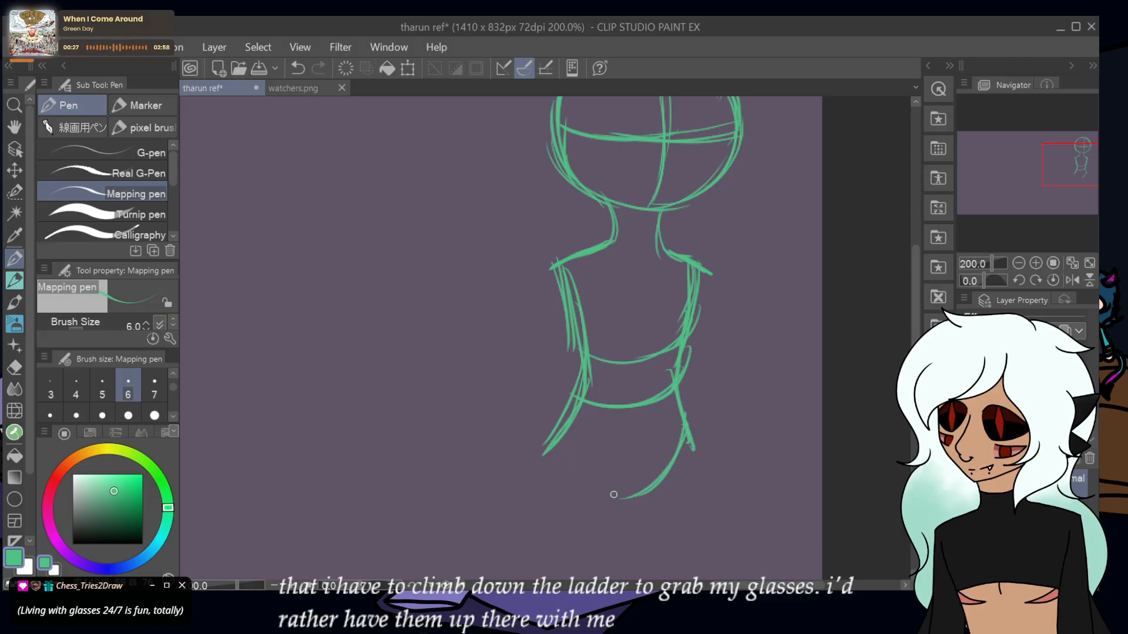
pyautogui.moveTo(565, 438); pyautogui.dragTo(639, 498)
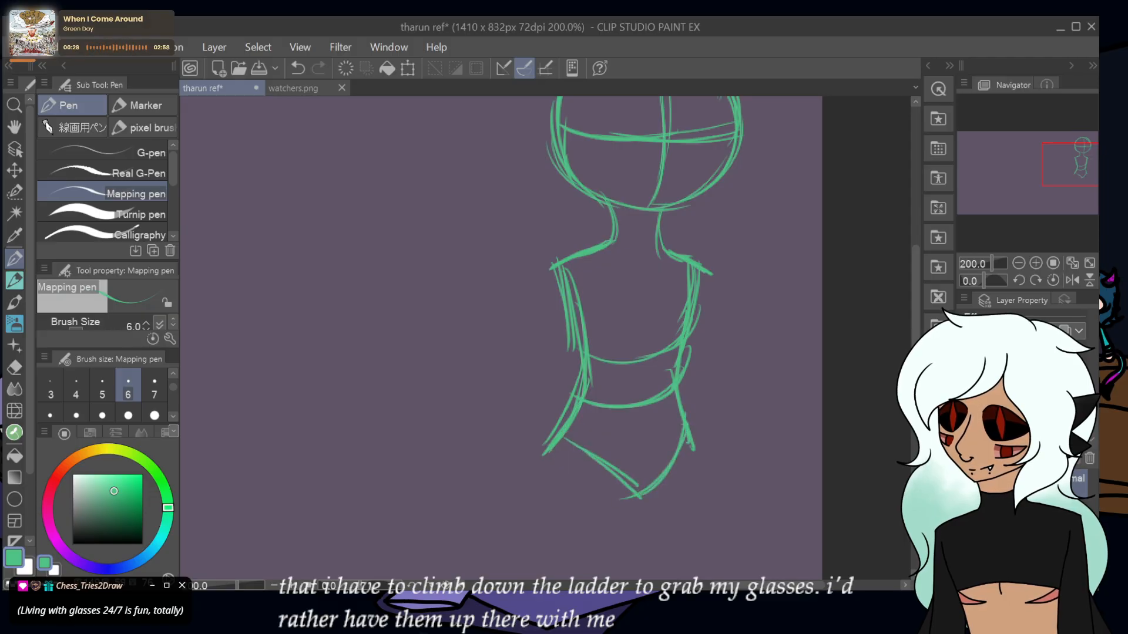
pyautogui.click(1090, 458)
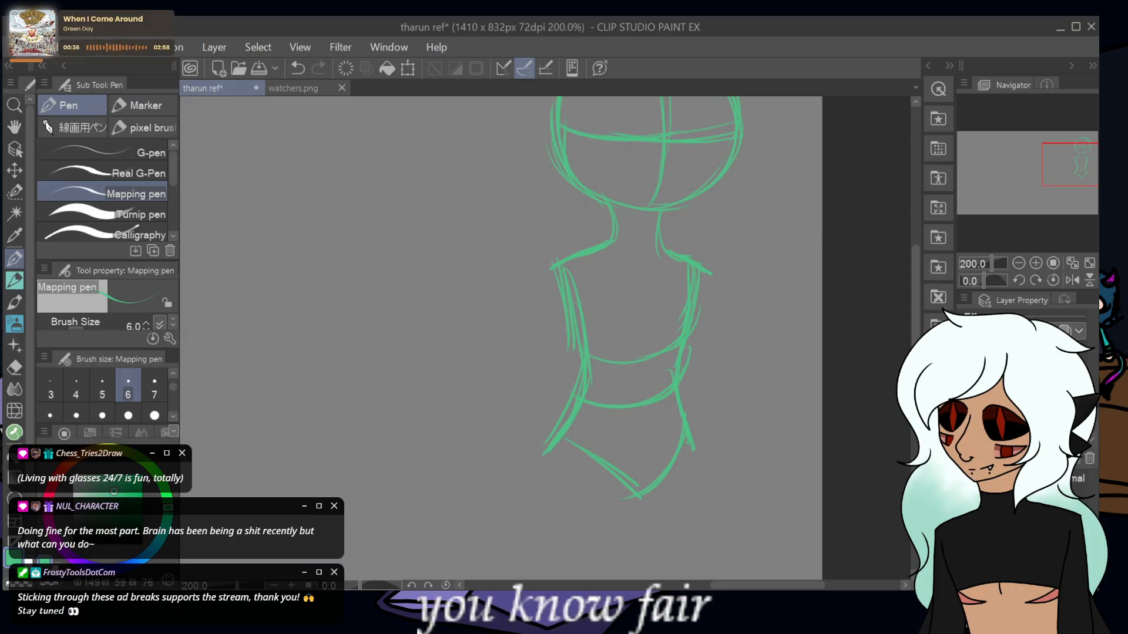
# - Sketch the left thigh slanting outward from the hip, with outer and inner lines tapering together at the knee
pyautogui.moveTo(1076, 169); pyautogui.dragTo(1078, 183)
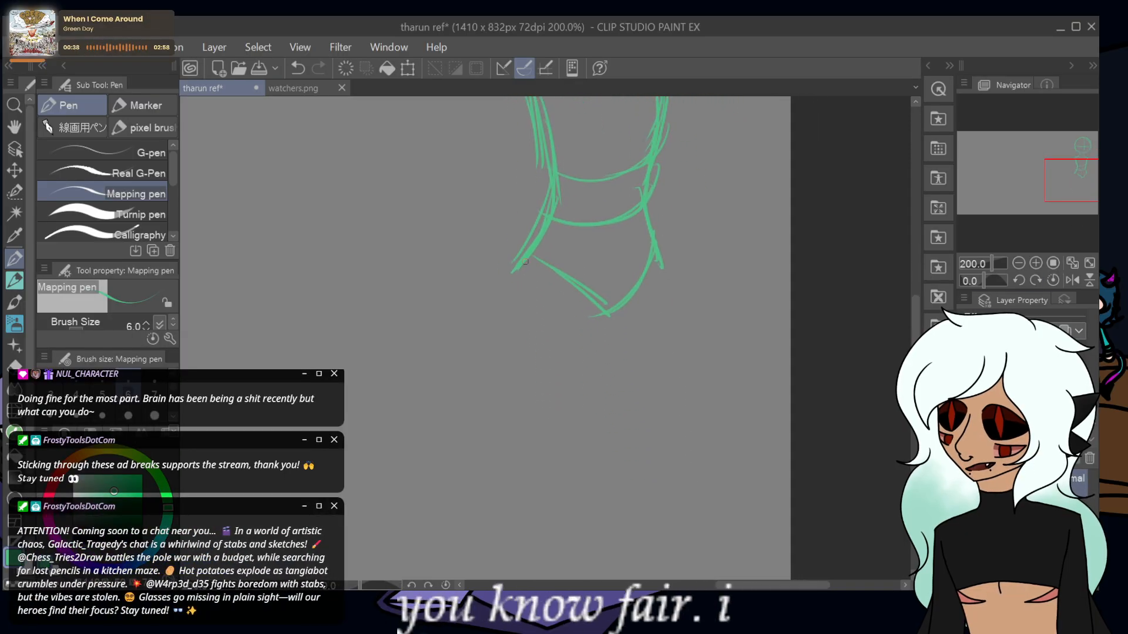
pyautogui.moveTo(525, 262); pyautogui.dragTo(495, 341)
pyautogui.moveTo(522, 281); pyautogui.dragTo(495, 438)
pyautogui.moveTo(606, 312); pyautogui.dragTo(508, 494)
pyautogui.moveTo(504, 328); pyautogui.dragTo(474, 505)
pyautogui.moveTo(507, 362)
pyautogui.mouseDown()
pyautogui.moveTo(483, 506)
pyautogui.moveTo(555, 435)
pyautogui.mouseUp()
# - Sketch the right thigh running nearly straight down from the hip and rounded off at the knee
pyautogui.moveTo(652, 260)
pyautogui.mouseDown()
pyautogui.moveTo(643, 432)
pyautogui.moveTo(659, 474)
pyautogui.mouseUp()
pyautogui.moveTo(1078, 188); pyautogui.dragTo(1081, 201)
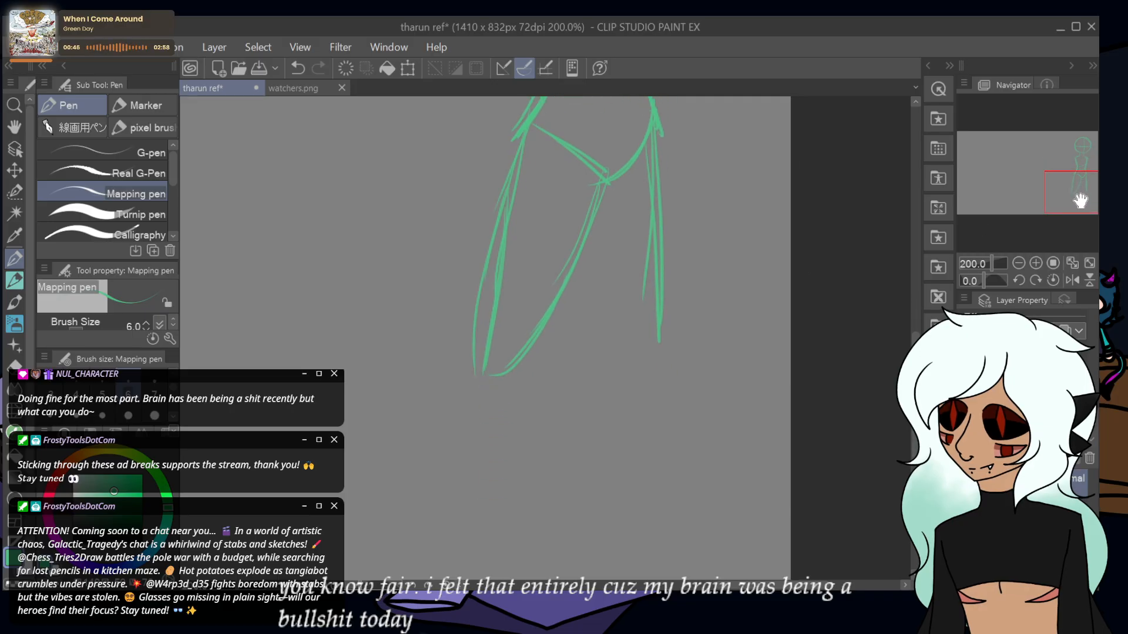
pyautogui.moveTo(597, 194); pyautogui.dragTo(618, 369)
pyautogui.moveTo(662, 295); pyautogui.dragTo(654, 367)
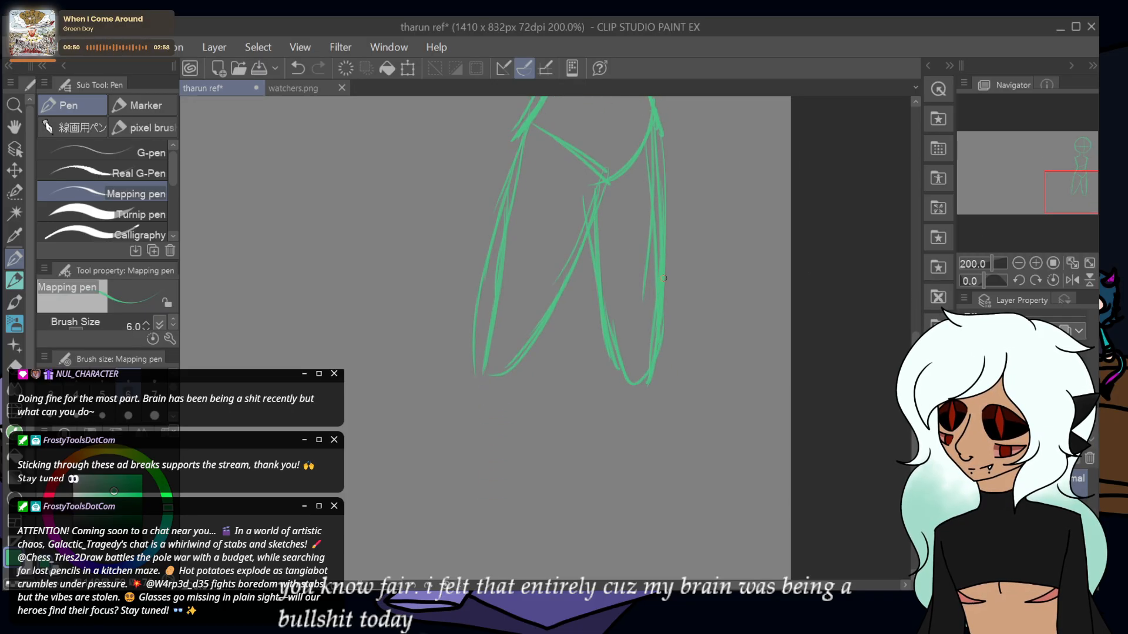
# - Sketch a rounded left knee and the left lower leg tapering to a closed ankle near the canvas's lower edge
pyautogui.moveTo(1044, 221); pyautogui.dragTo(1058, 190)
pyautogui.moveTo(585, 248)
pyautogui.mouseDown()
pyautogui.moveTo(519, 391)
pyautogui.moveTo(516, 482)
pyautogui.moveTo(579, 369)
pyautogui.mouseUp()
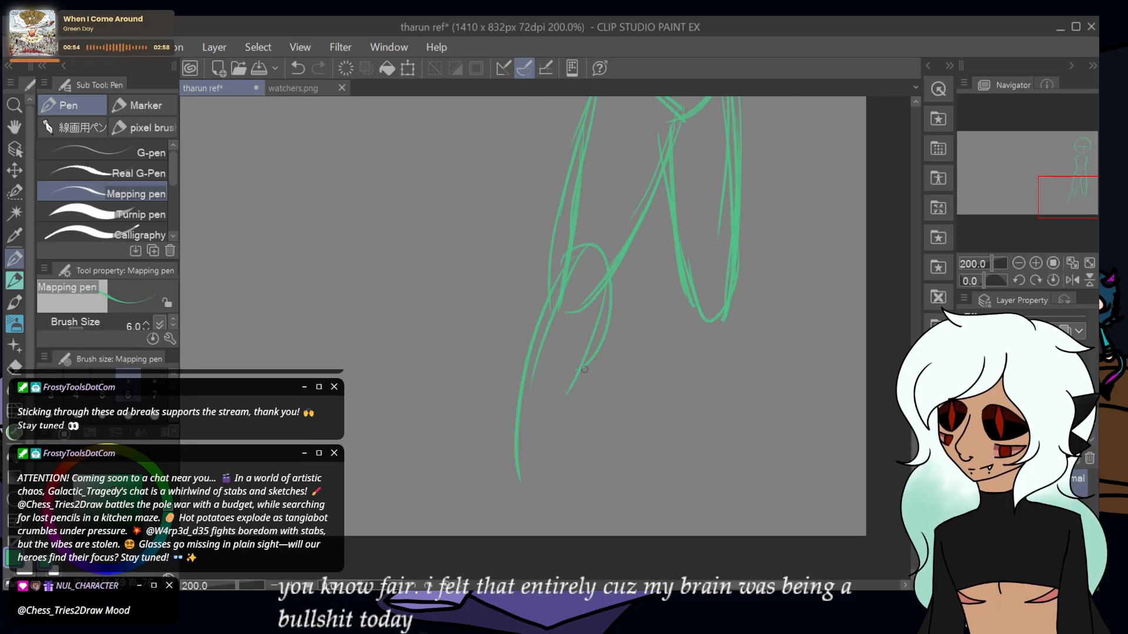
pyautogui.moveTo(558, 436); pyautogui.dragTo(557, 478)
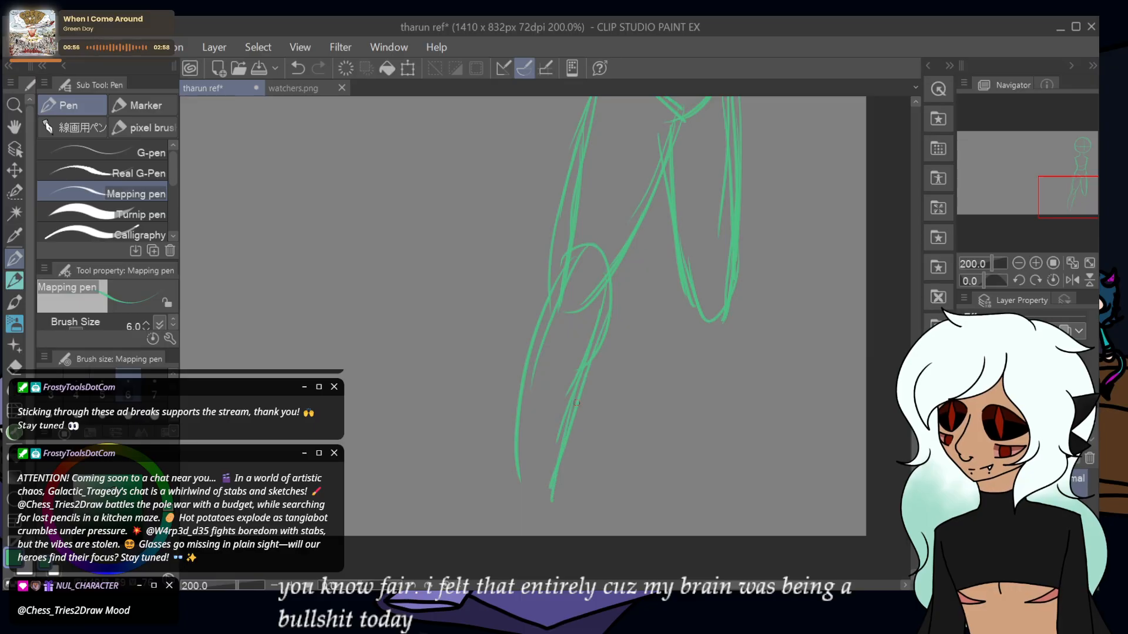
pyautogui.moveTo(563, 261)
pyautogui.mouseDown()
pyautogui.moveTo(518, 395)
pyautogui.moveTo(511, 504)
pyautogui.mouseUp()
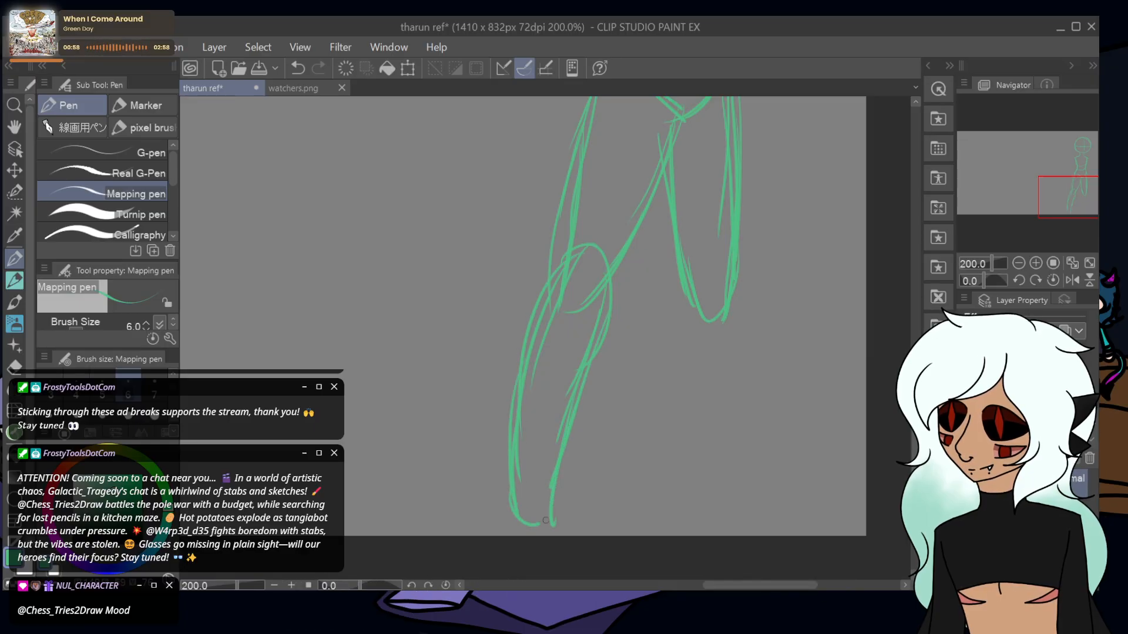
# - Sketch a rounded right knee and the right lower leg tapering and slanting outward to the ankle
pyautogui.moveTo(676, 290)
pyautogui.mouseDown()
pyautogui.moveTo(690, 423)
pyautogui.moveTo(714, 491)
pyautogui.mouseUp()
pyautogui.moveTo(728, 294); pyautogui.dragTo(728, 406)
pyautogui.moveTo(730, 356); pyautogui.dragTo(764, 511)
pyautogui.moveTo(741, 462)
pyautogui.mouseDown()
pyautogui.moveTo(752, 495)
pyautogui.moveTo(726, 518)
pyautogui.moveTo(757, 509)
pyautogui.mouseUp()
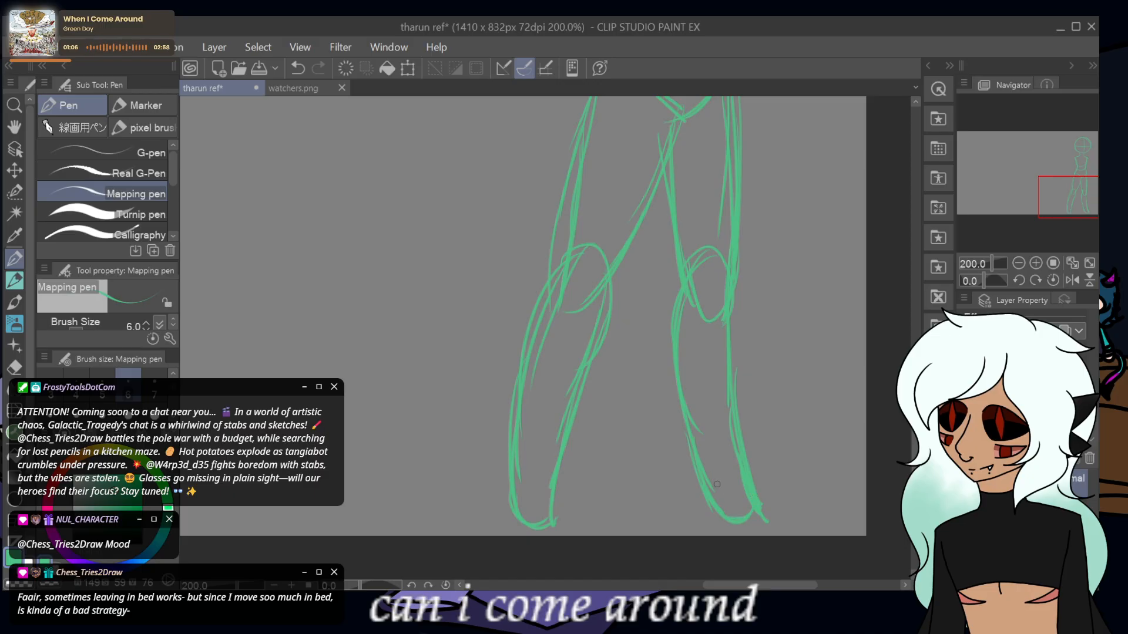
# - Try to sketch both arms bent at the elbows, with the forearms angled inward to meet over the pelvis
pyautogui.moveTo(1073, 188); pyautogui.dragTo(1074, 178)
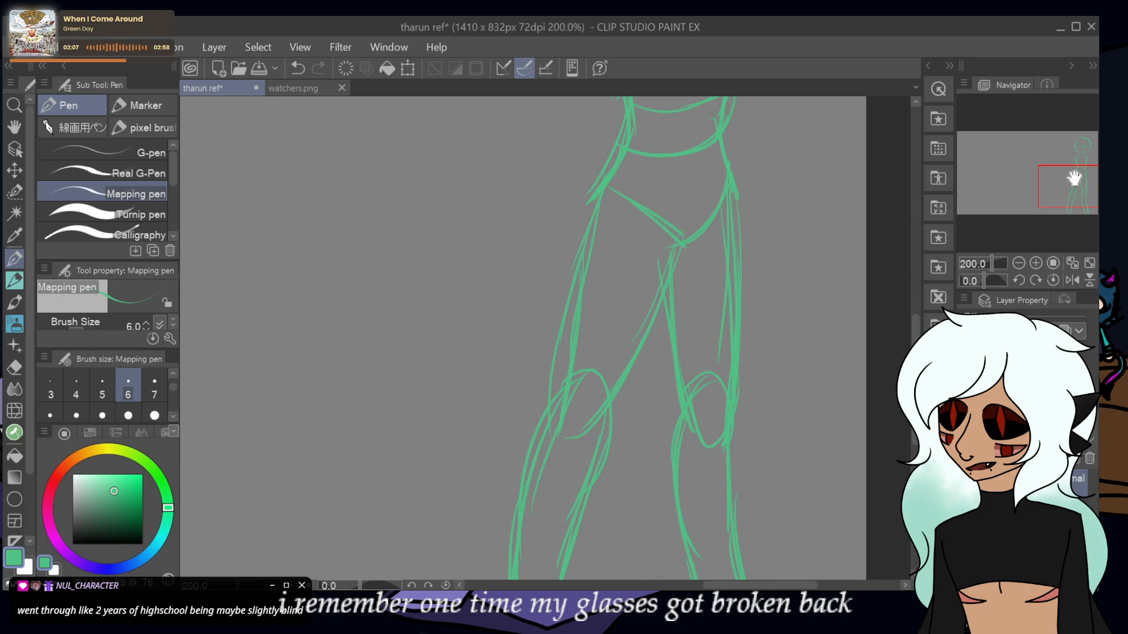
pyautogui.moveTo(1074, 178); pyautogui.dragTo(1071, 159)
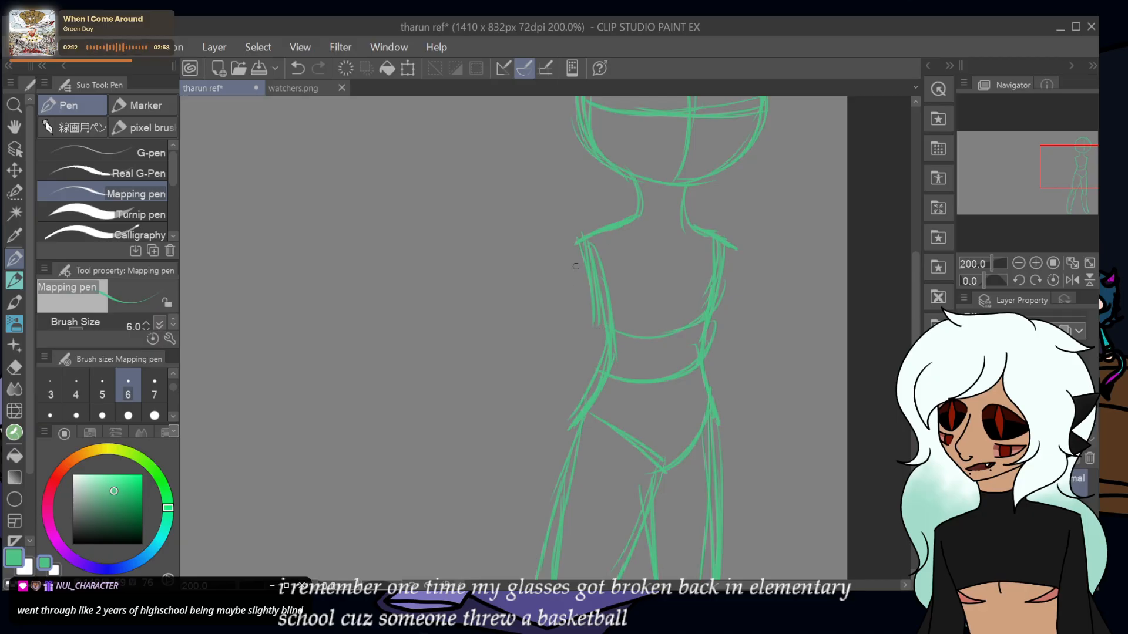
pyautogui.moveTo(583, 242)
pyautogui.mouseDown()
pyautogui.moveTo(545, 348)
pyautogui.moveTo(599, 313)
pyautogui.moveTo(548, 352)
pyautogui.moveTo(614, 373)
pyautogui.mouseUp()
pyautogui.moveTo(572, 320)
pyautogui.mouseDown()
pyautogui.moveTo(571, 374)
pyautogui.moveTo(643, 435)
pyautogui.moveTo(653, 418)
pyautogui.moveTo(642, 411)
pyautogui.moveTo(622, 430)
pyautogui.moveTo(659, 424)
pyautogui.moveTo(666, 466)
pyautogui.mouseUp()
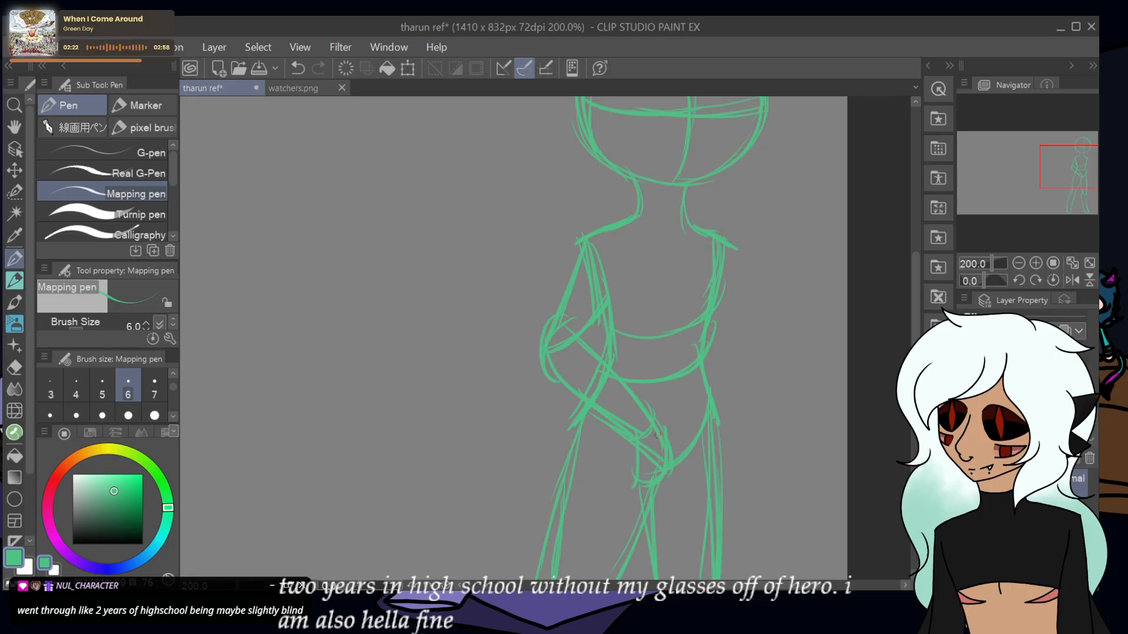
pyautogui.moveTo(726, 248)
pyautogui.mouseDown()
pyautogui.moveTo(747, 359)
pyautogui.moveTo(714, 326)
pyautogui.moveTo(744, 365)
pyautogui.mouseUp()
pyautogui.moveTo(731, 314)
pyautogui.mouseDown()
pyautogui.moveTo(697, 407)
pyautogui.moveTo(737, 381)
pyautogui.moveTo(747, 333)
pyautogui.moveTo(701, 418)
pyautogui.moveTo(692, 440)
pyautogui.mouseUp()
pyautogui.moveTo(718, 352)
pyautogui.mouseDown()
pyautogui.moveTo(689, 413)
pyautogui.moveTo(706, 426)
pyautogui.moveTo(683, 433)
pyautogui.moveTo(675, 463)
pyautogui.mouseUp()
# - Undo all the arm strokes back to the bare shoulders and torso
pyautogui.click(300, 68)
pyautogui.click(300, 68)
pyautogui.click(302, 67)
pyautogui.click(304, 68)
pyautogui.click(306, 69)
pyautogui.click(306, 67)
pyautogui.click(304, 67)
pyautogui.click(300, 69)
pyautogui.click(302, 68)
pyautogui.click(300, 67)
pyautogui.click(300, 67)
pyautogui.click(298, 67)
pyautogui.click(301, 65)
pyautogui.click(301, 66)
pyautogui.click(302, 68)
pyautogui.click(302, 68)
pyautogui.click(301, 70)
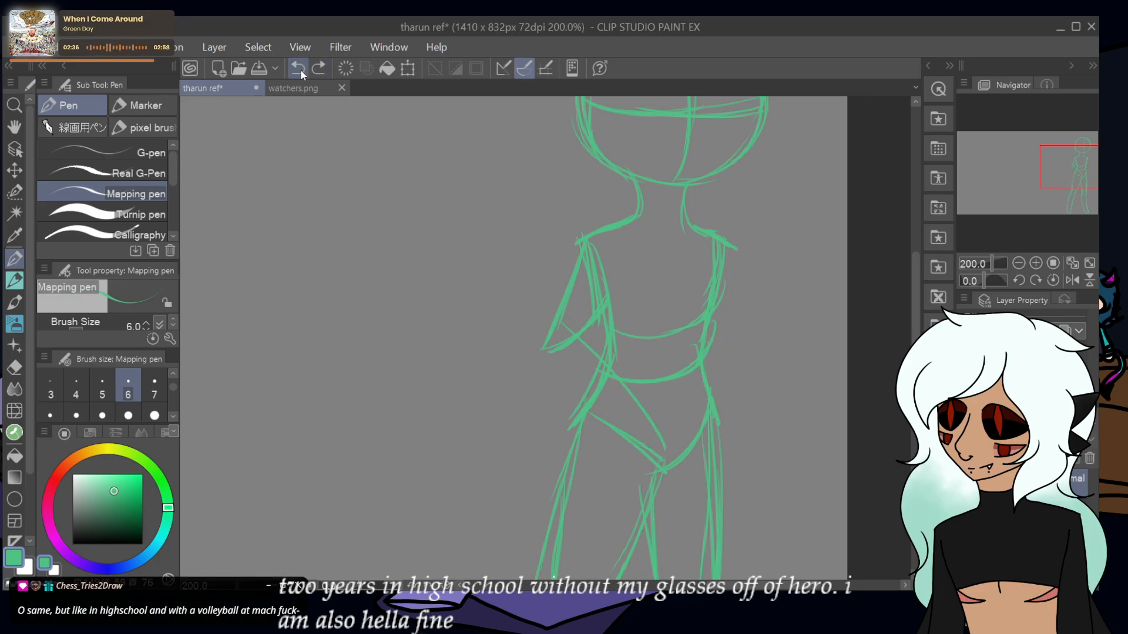
pyautogui.click(302, 68)
pyautogui.click(303, 69)
pyautogui.click(299, 68)
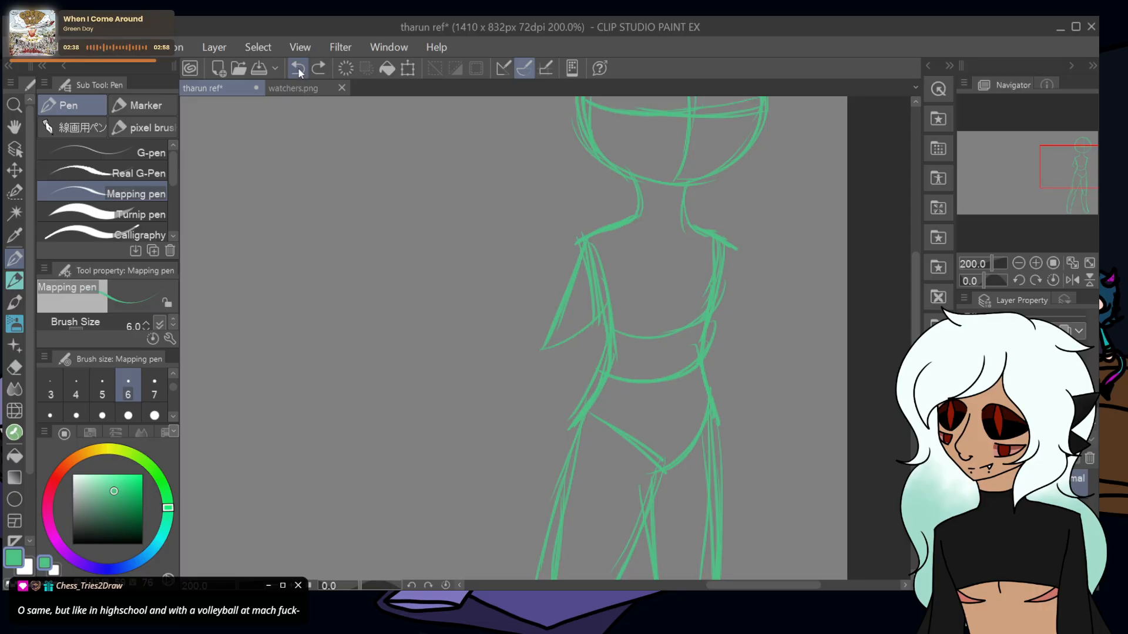
pyautogui.click(301, 67)
pyautogui.click(297, 68)
pyautogui.click(296, 66)
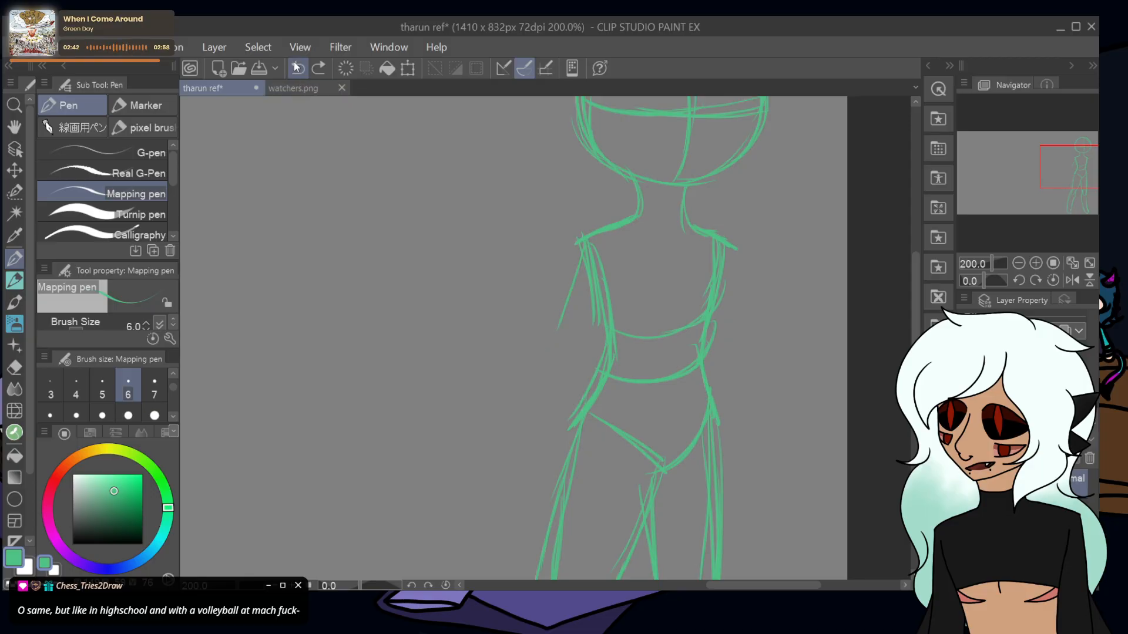
pyautogui.click(298, 68)
# - Sketch the left arm close to the torso, with a rounded elbow, a forearm crossing the hip and a hand over the crotch
pyautogui.moveTo(582, 242); pyautogui.dragTo(555, 367)
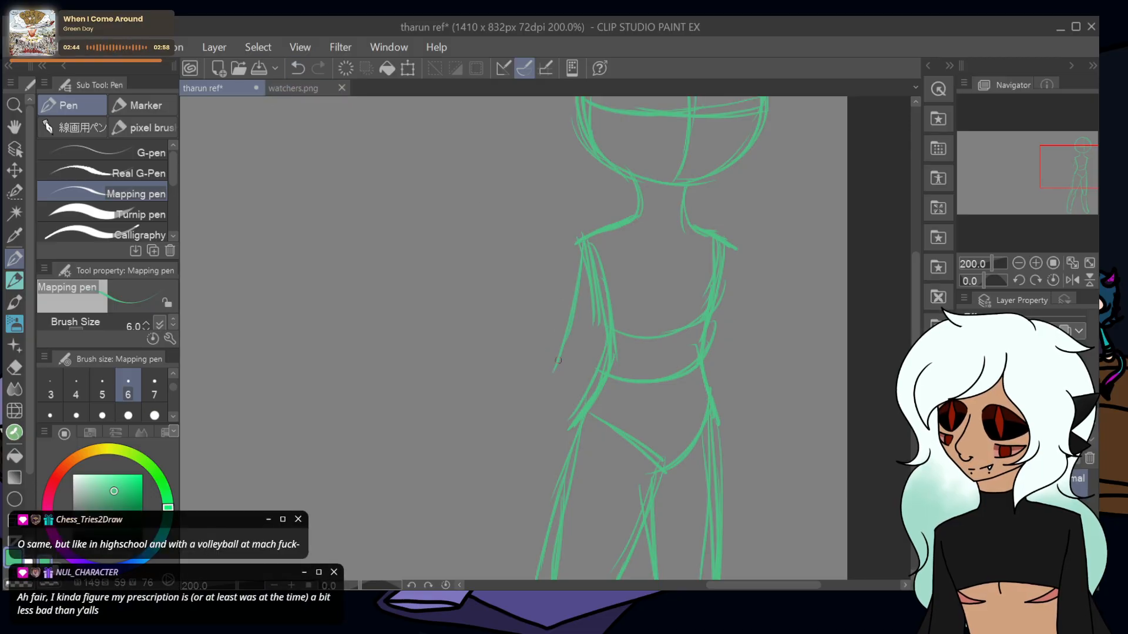
pyautogui.moveTo(599, 326)
pyautogui.mouseDown()
pyautogui.moveTo(573, 368)
pyautogui.moveTo(605, 307)
pyautogui.moveTo(573, 351)
pyautogui.mouseUp()
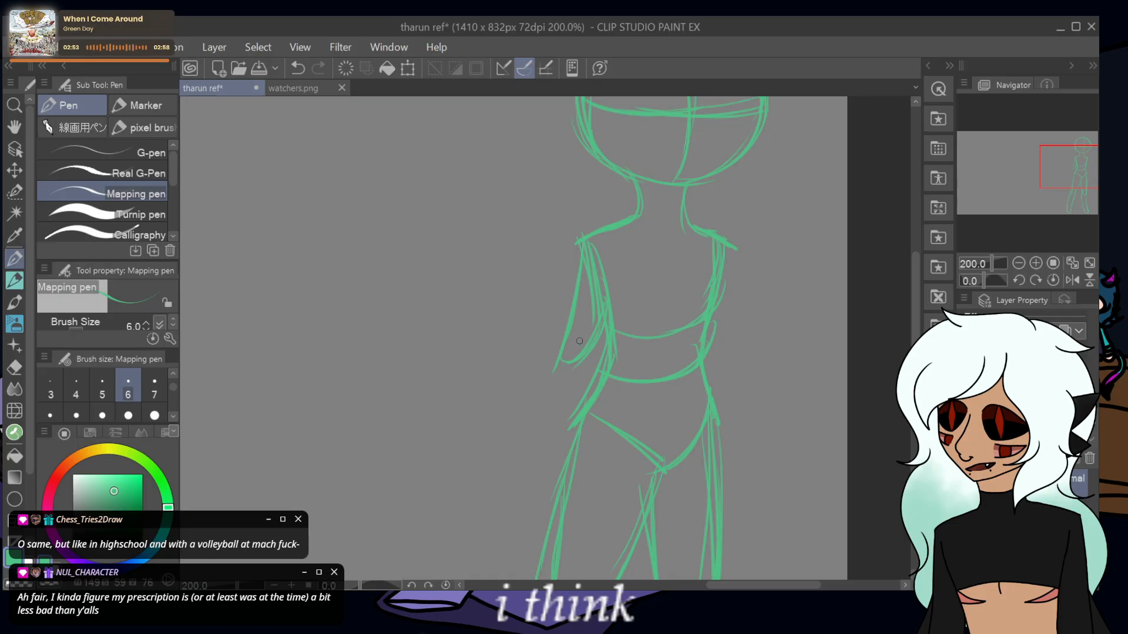
pyautogui.moveTo(580, 330)
pyautogui.mouseDown()
pyautogui.moveTo(630, 384)
pyautogui.moveTo(659, 434)
pyautogui.moveTo(559, 376)
pyautogui.moveTo(560, 339)
pyautogui.moveTo(660, 459)
pyautogui.mouseUp()
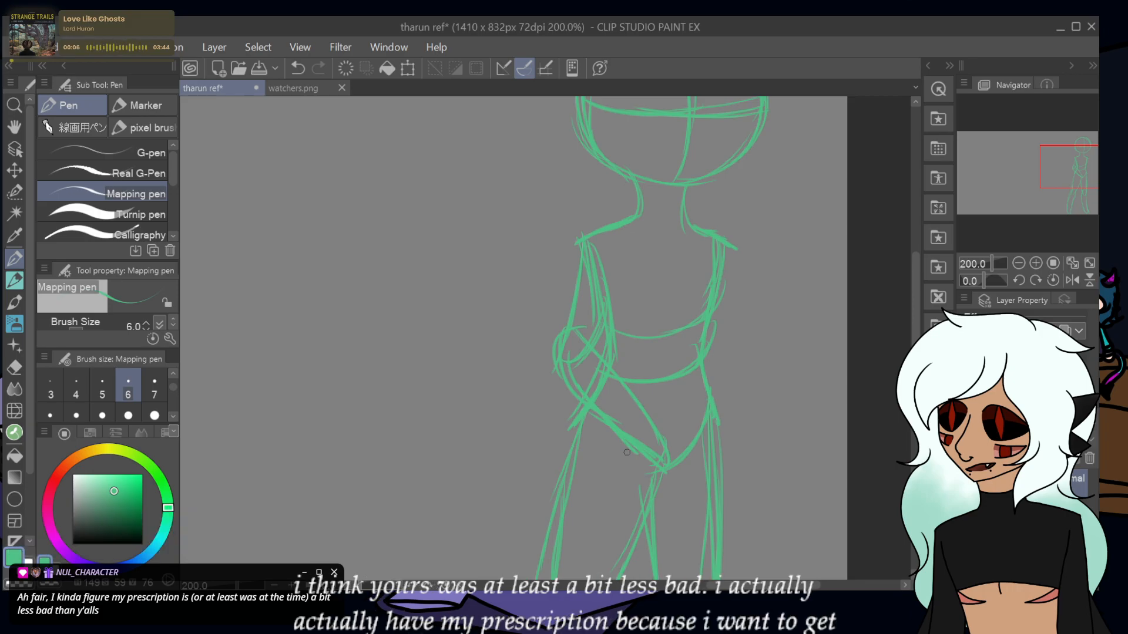
pyautogui.moveTo(667, 467)
pyautogui.mouseDown()
pyautogui.moveTo(671, 506)
pyautogui.moveTo(650, 462)
pyautogui.moveTo(673, 505)
pyautogui.mouseUp()
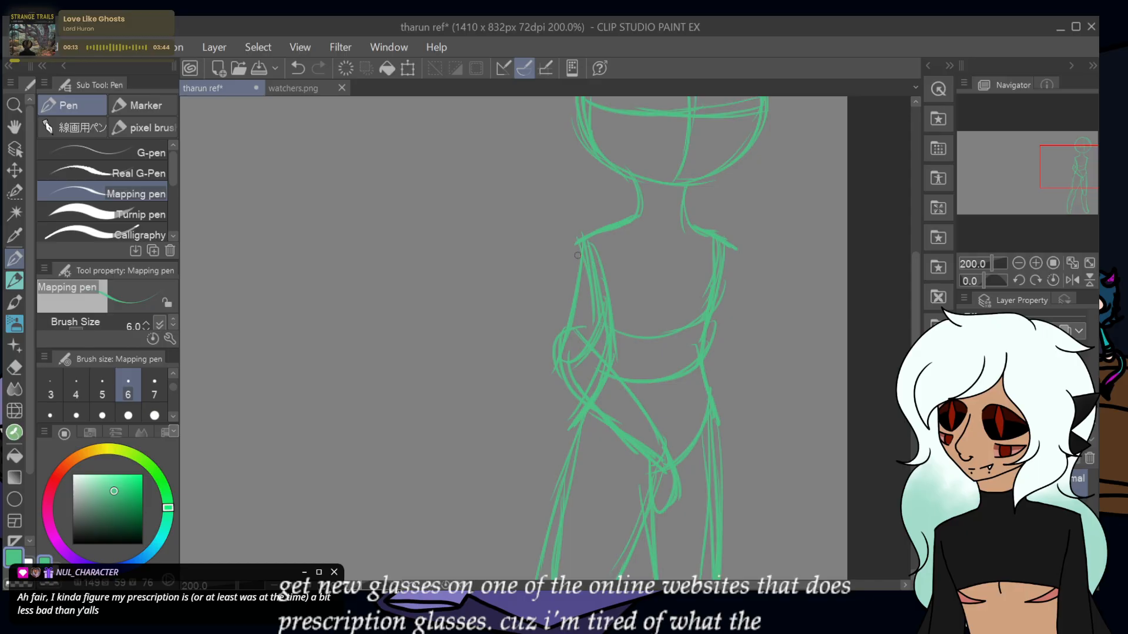
pyautogui.moveTo(581, 261); pyautogui.dragTo(564, 330)
# - Sketch the right arm with a rounded elbow and its forearm angled inward so the hand overlaps the left one
pyautogui.moveTo(718, 249)
pyautogui.mouseDown()
pyautogui.moveTo(738, 356)
pyautogui.moveTo(744, 342)
pyautogui.moveTo(707, 338)
pyautogui.moveTo(706, 348)
pyautogui.moveTo(699, 326)
pyautogui.mouseUp()
pyautogui.moveTo(695, 375); pyautogui.dragTo(687, 437)
pyautogui.moveTo(732, 377); pyautogui.dragTo(678, 470)
pyautogui.moveTo(696, 431); pyautogui.dragTo(659, 510)
pyautogui.moveTo(692, 468); pyautogui.dragTo(687, 489)
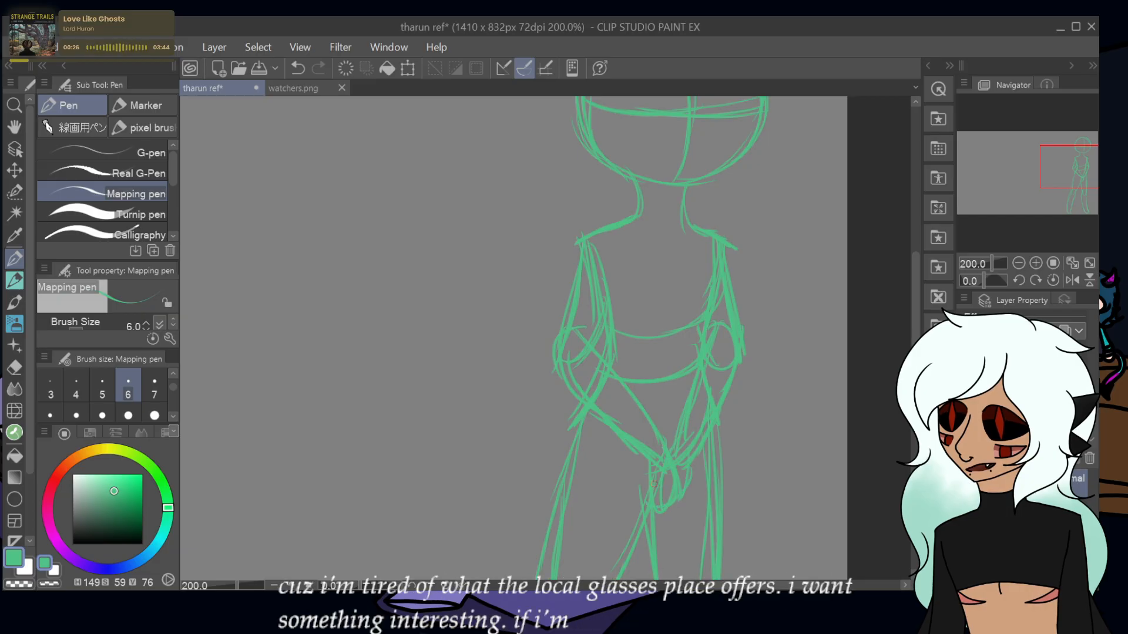
# - Check the figures in watchers.png, then sketch a long pointed ear drooping outward from the left side of the head circle
pyautogui.moveTo(1074, 166); pyautogui.dragTo(1082, 151)
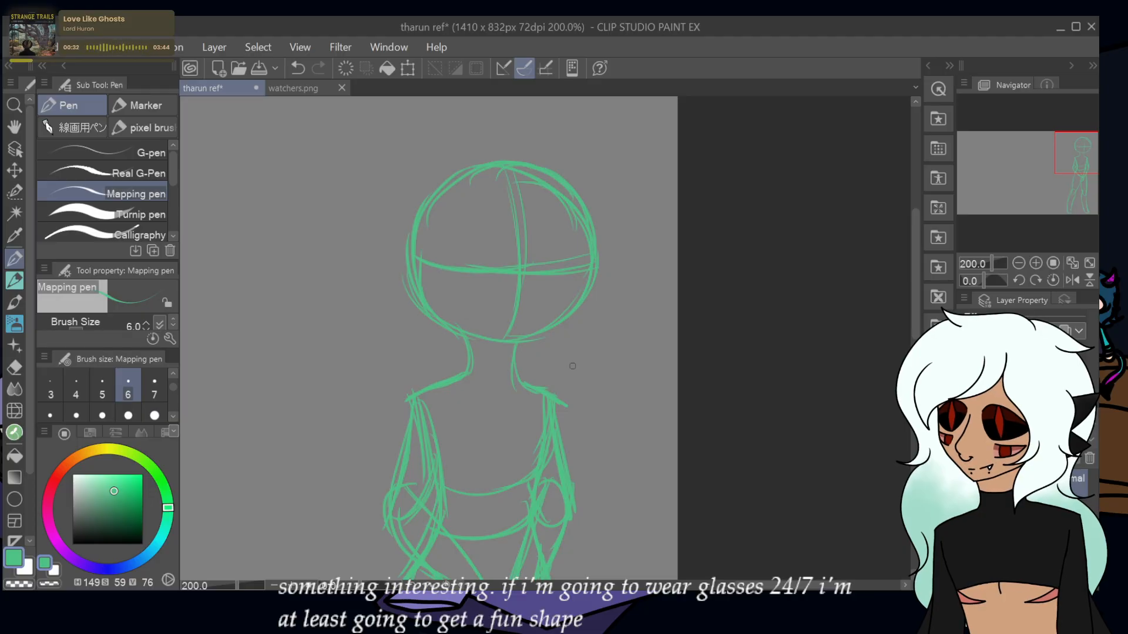
pyautogui.click(305, 94)
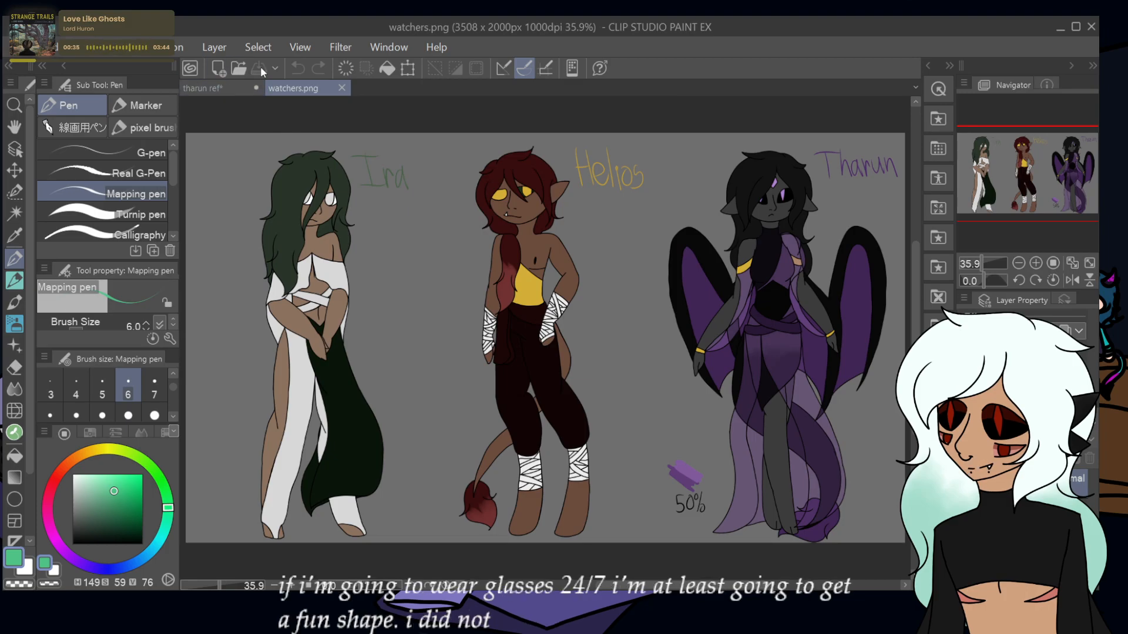
pyautogui.click(202, 88)
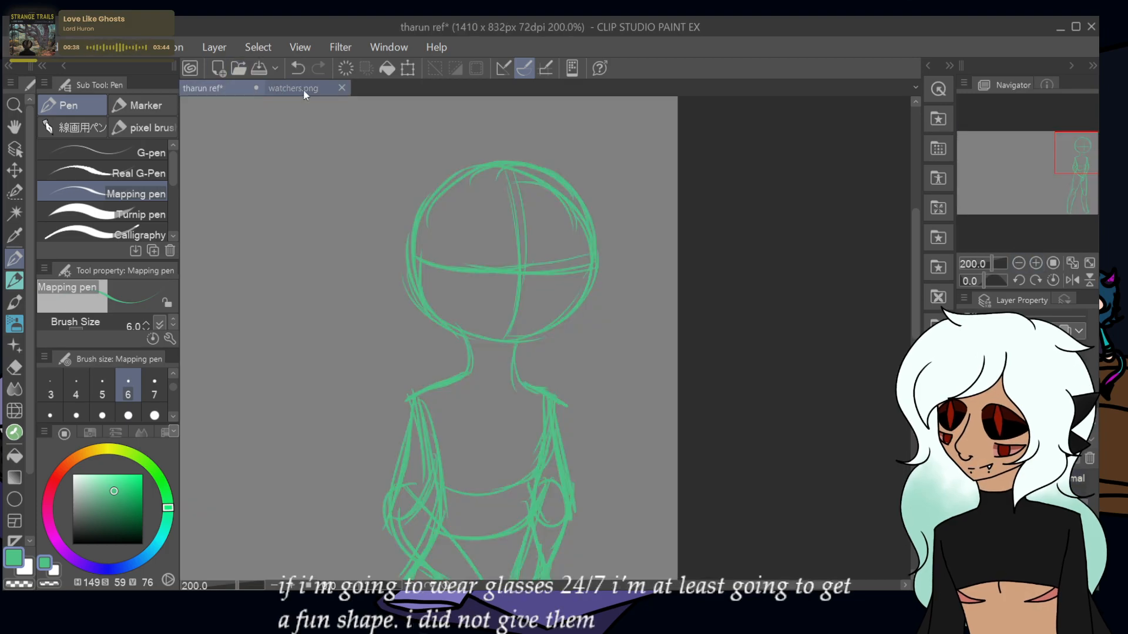
pyautogui.click(1034, 266)
pyautogui.moveTo(1064, 167)
pyautogui.mouseDown()
pyautogui.moveTo(1056, 155)
pyautogui.moveTo(1068, 151)
pyautogui.mouseUp()
pyautogui.moveTo(370, 271); pyautogui.dragTo(313, 247)
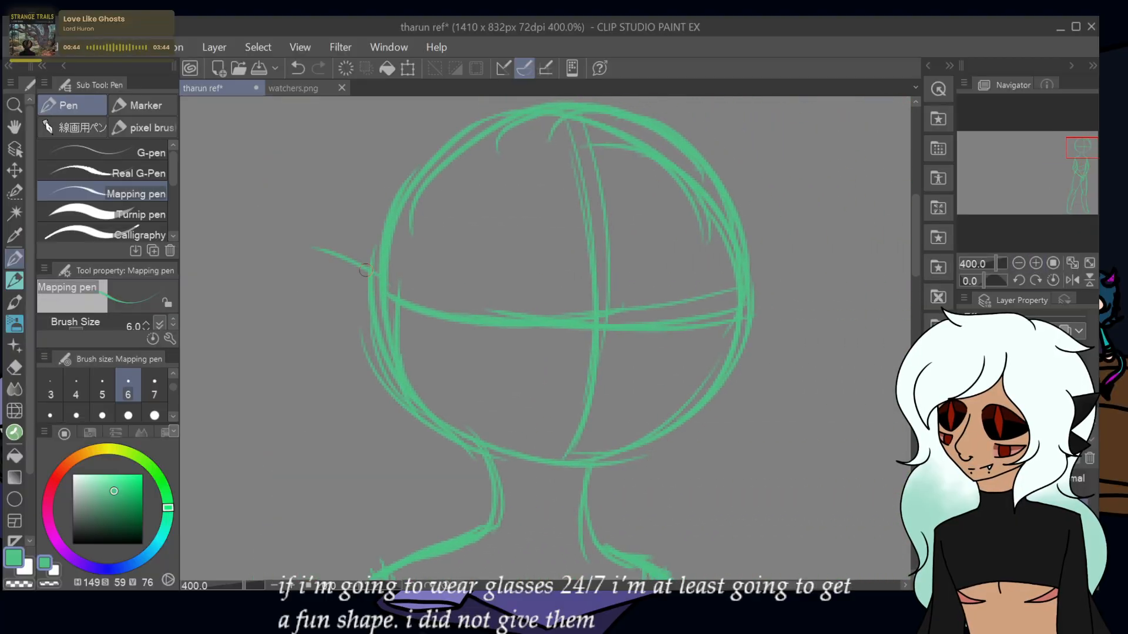
pyautogui.click(297, 68)
pyautogui.moveTo(368, 286); pyautogui.dragTo(325, 338)
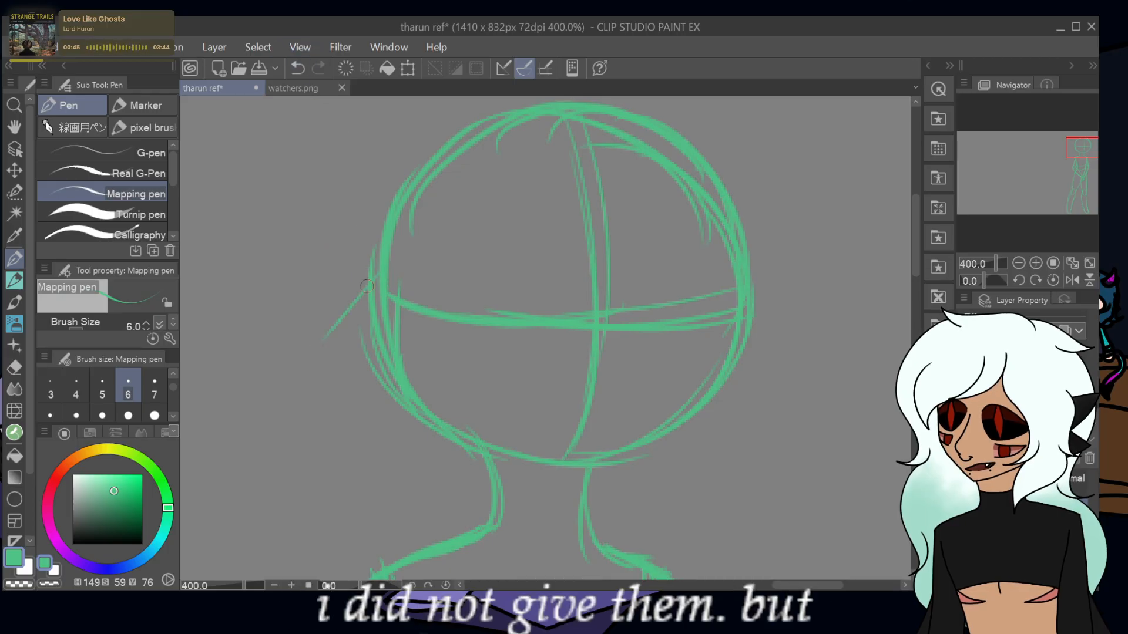
pyautogui.moveTo(367, 283)
pyautogui.mouseDown()
pyautogui.moveTo(256, 383)
pyautogui.moveTo(383, 385)
pyautogui.mouseUp()
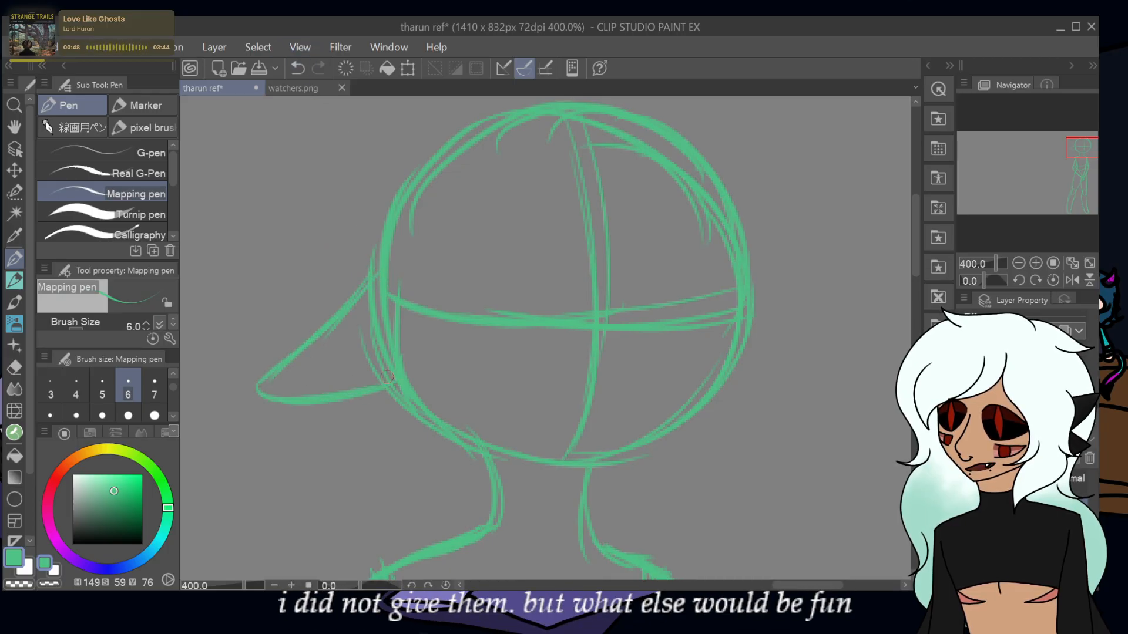
pyautogui.moveTo(367, 285)
pyautogui.mouseDown()
pyautogui.moveTo(229, 391)
pyautogui.moveTo(394, 398)
pyautogui.mouseUp()
pyautogui.moveTo(320, 407); pyautogui.dragTo(400, 390)
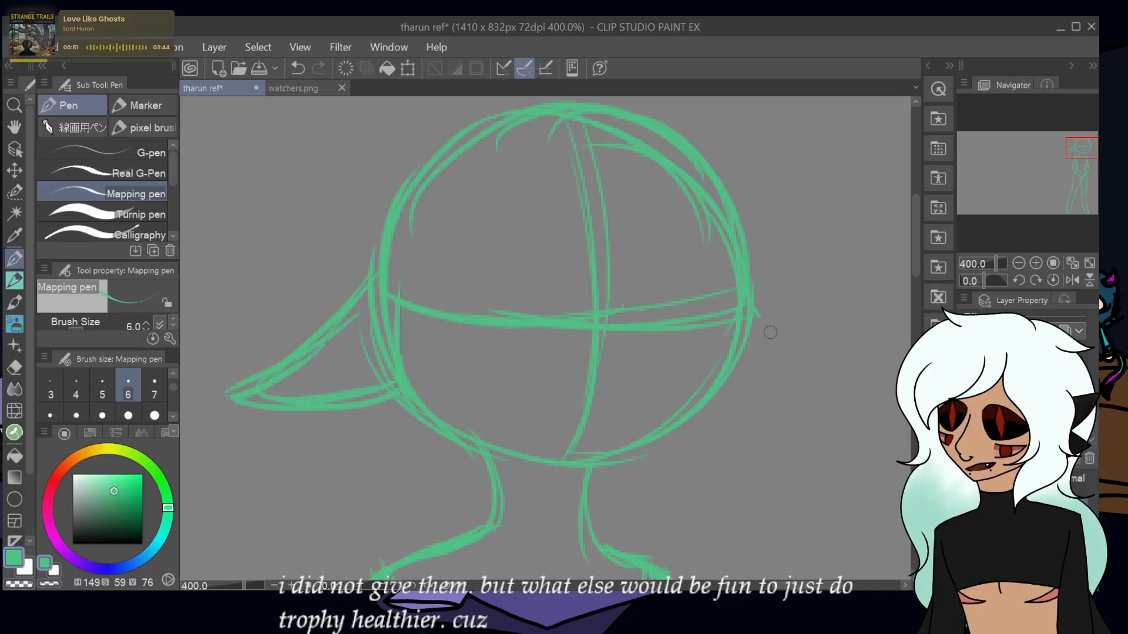
# - Sketch a matching, shorter pointed ear drooping outward from the right side of the head circle
pyautogui.moveTo(755, 304); pyautogui.dragTo(794, 365)
pyautogui.moveTo(769, 329)
pyautogui.mouseDown()
pyautogui.moveTo(813, 365)
pyautogui.moveTo(734, 396)
pyautogui.mouseUp()
pyautogui.moveTo(808, 376); pyautogui.dragTo(711, 383)
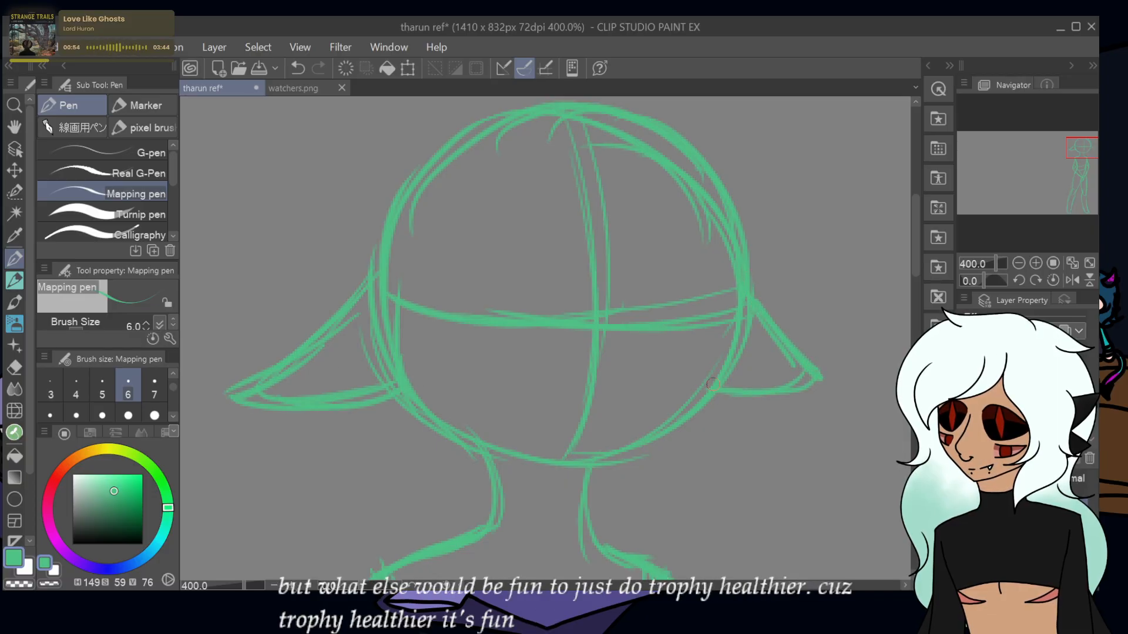
pyautogui.moveTo(769, 329)
pyautogui.mouseDown()
pyautogui.moveTo(846, 385)
pyautogui.moveTo(711, 398)
pyautogui.mouseUp()
pyautogui.moveTo(803, 395); pyautogui.dragTo(691, 389)
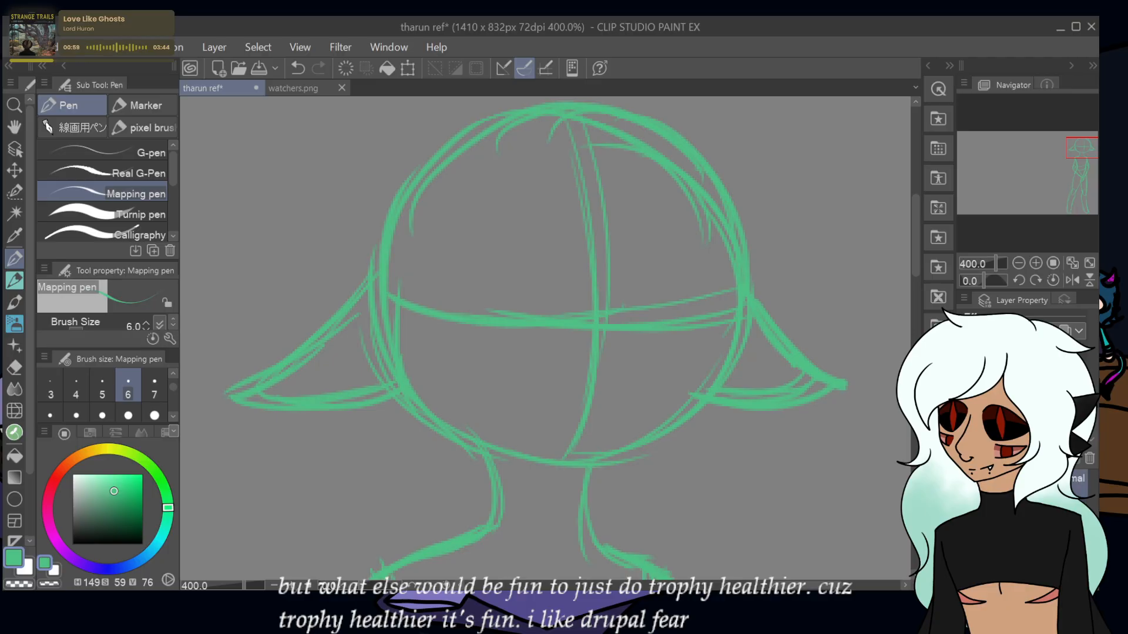
# - Set the Mapping pen to size 5 and its colour to pale lavender (H 253, S 30, V 94)
pyautogui.moveTo(120, 490); pyautogui.dragTo(119, 500)
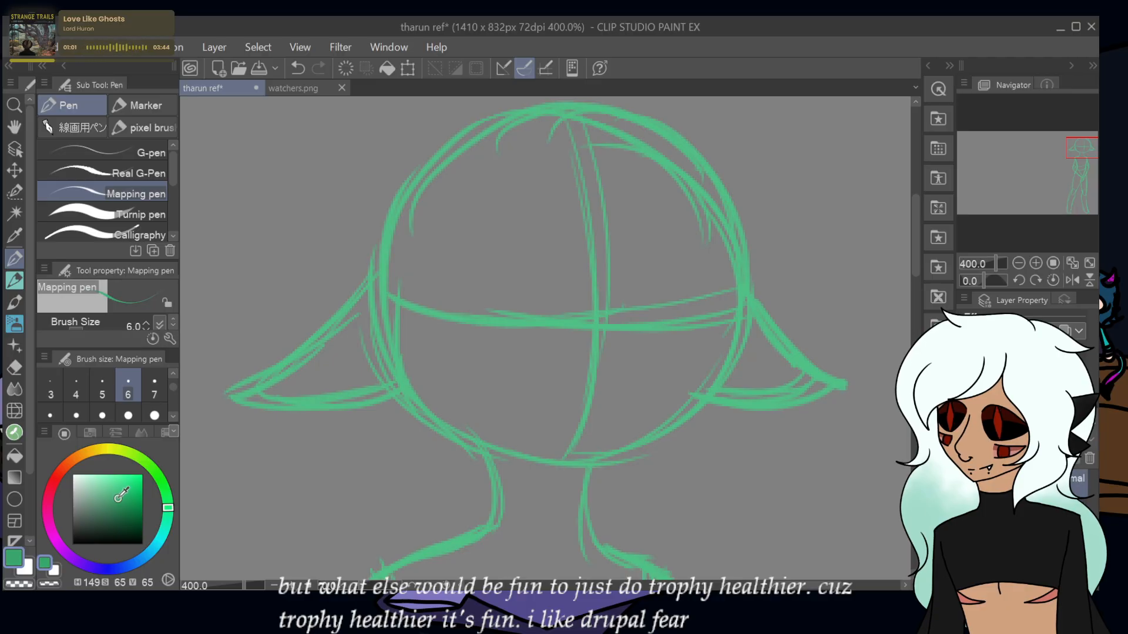
pyautogui.click(102, 388)
pyautogui.click(123, 567)
pyautogui.moveTo(123, 566); pyautogui.dragTo(93, 567)
pyautogui.click(91, 474)
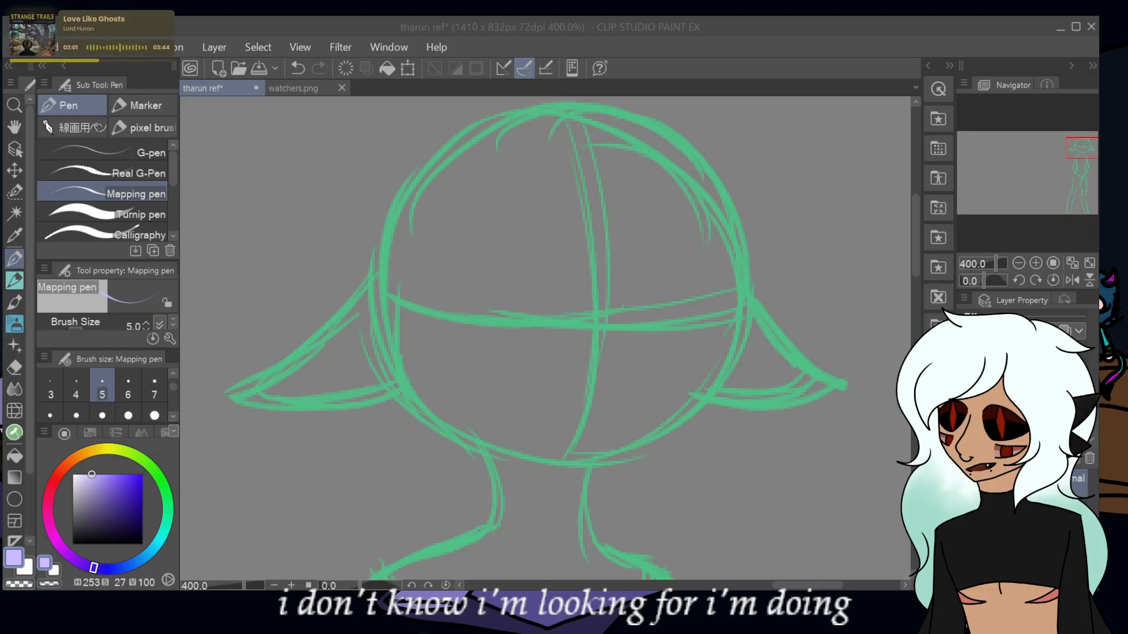
pyautogui.click(94, 477)
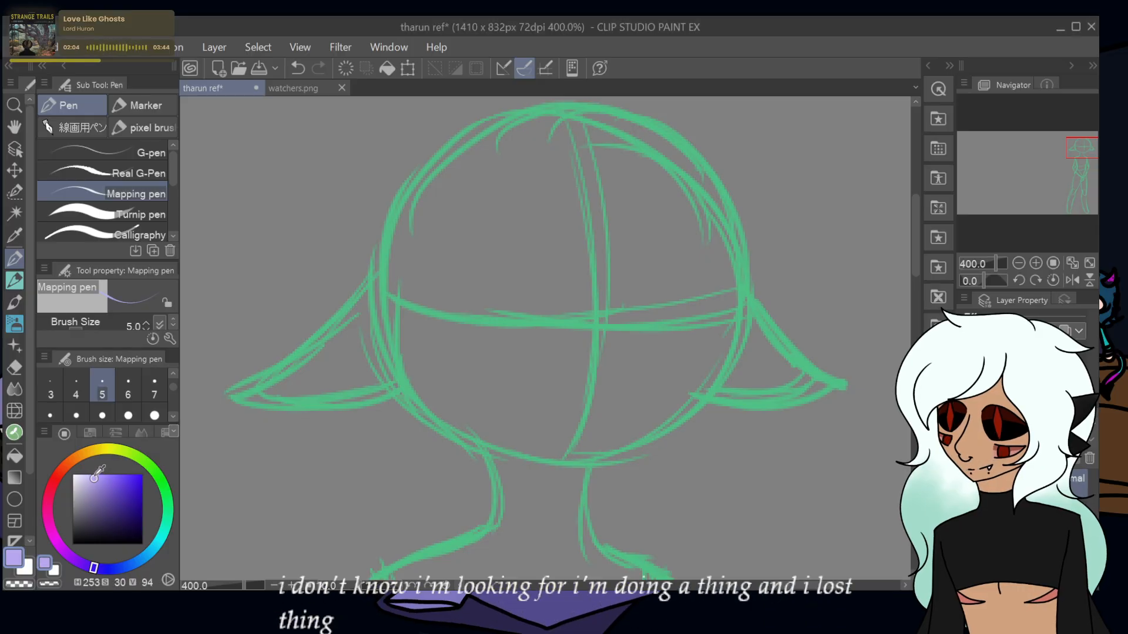
# - Study Ira's face in watchers.png, then sketch the upper and lower lids of both almond-shaped eyes in lavender along the horizontal guideline
pyautogui.click(286, 87)
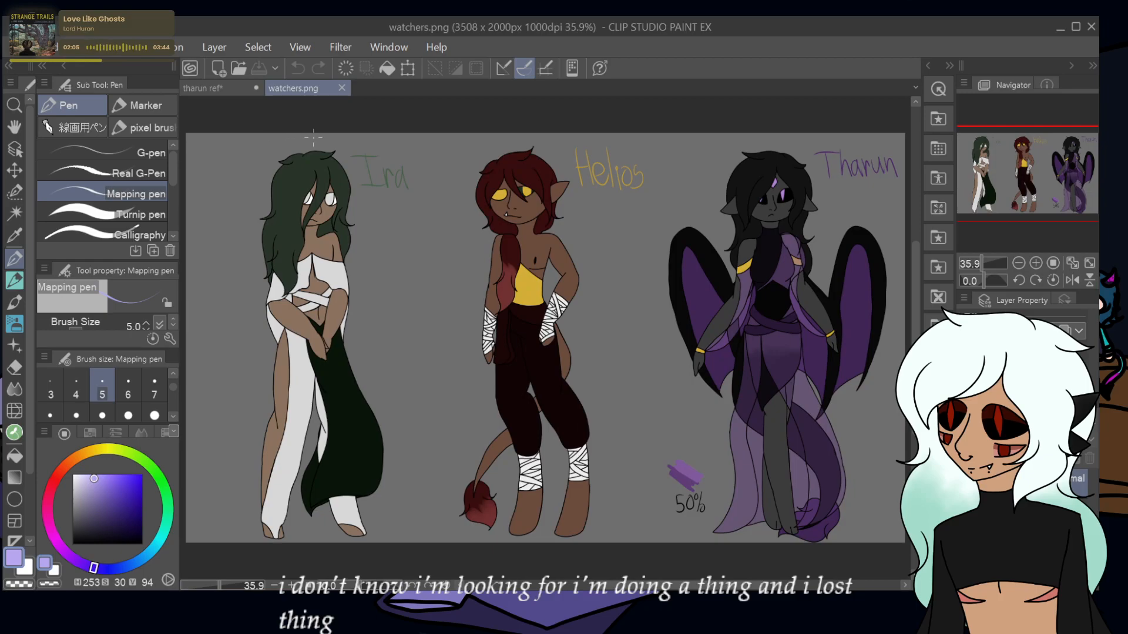
pyautogui.click(1035, 262)
pyautogui.click(1036, 262)
pyautogui.moveTo(1001, 154); pyautogui.dragTo(964, 155)
pyautogui.click(206, 87)
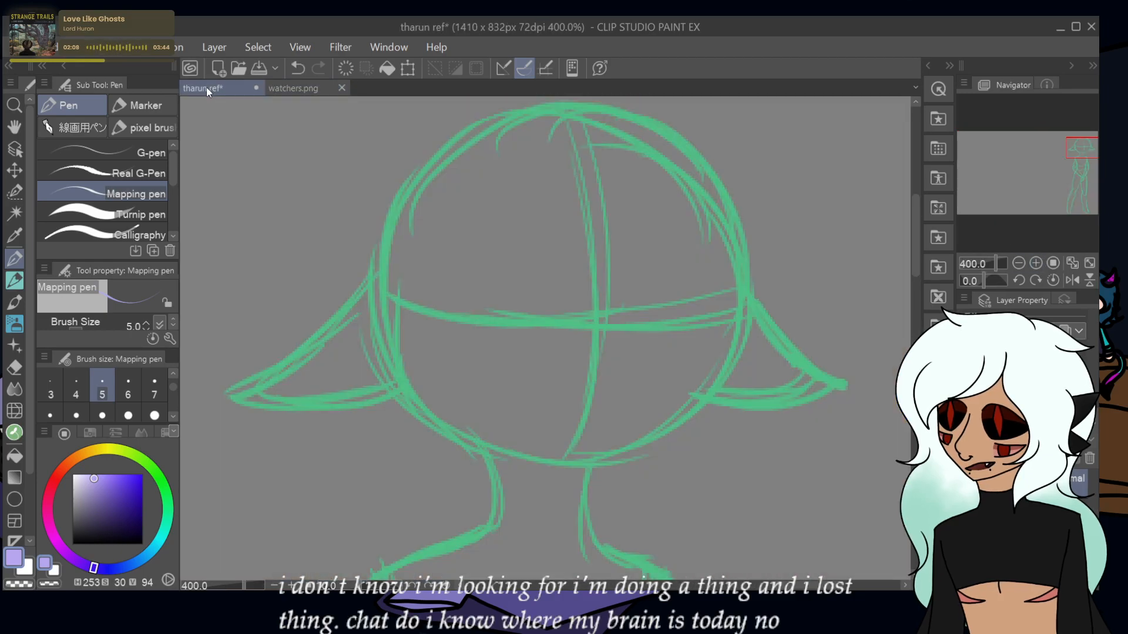
pyautogui.moveTo(634, 287)
pyautogui.mouseDown()
pyautogui.moveTo(671, 268)
pyautogui.moveTo(713, 284)
pyautogui.moveTo(696, 329)
pyautogui.moveTo(649, 359)
pyautogui.mouseUp()
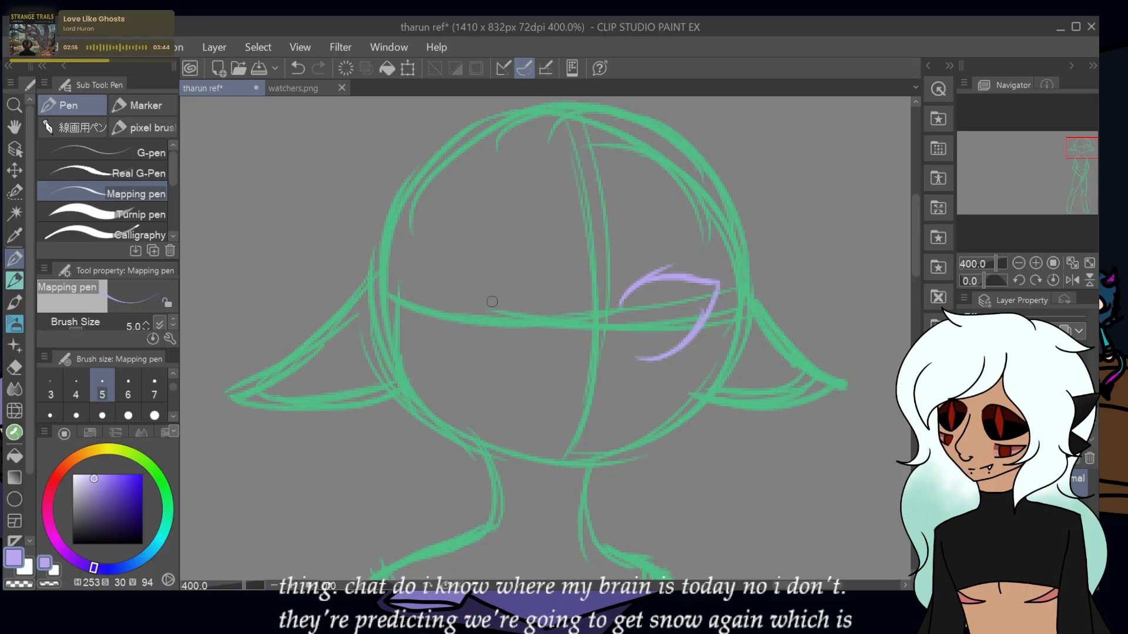
pyautogui.moveTo(567, 305)
pyautogui.mouseDown()
pyautogui.moveTo(509, 274)
pyautogui.moveTo(560, 303)
pyautogui.moveTo(492, 274)
pyautogui.moveTo(549, 289)
pyautogui.moveTo(469, 301)
pyautogui.mouseUp()
pyautogui.moveTo(522, 275)
pyautogui.mouseDown()
pyautogui.moveTo(450, 307)
pyautogui.moveTo(498, 357)
pyautogui.moveTo(558, 353)
pyautogui.mouseUp()
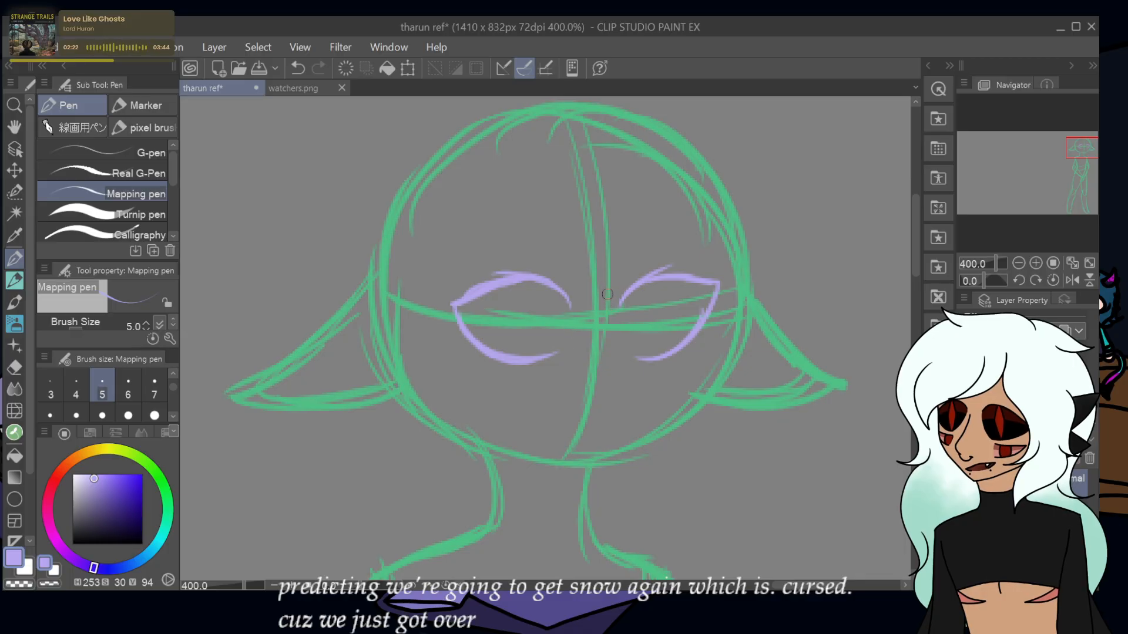
# - Sketch the nose beside the vertical centre line and a curved lavender jawline along the lower edge of the head circle
pyautogui.moveTo(603, 292); pyautogui.dragTo(620, 371)
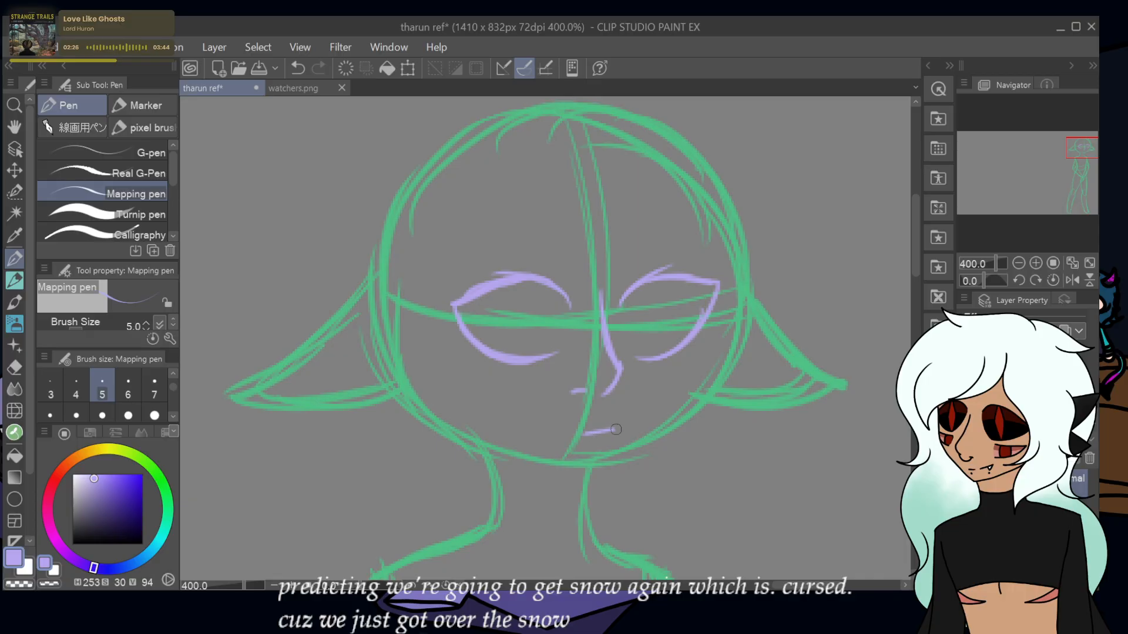
pyautogui.click(301, 76)
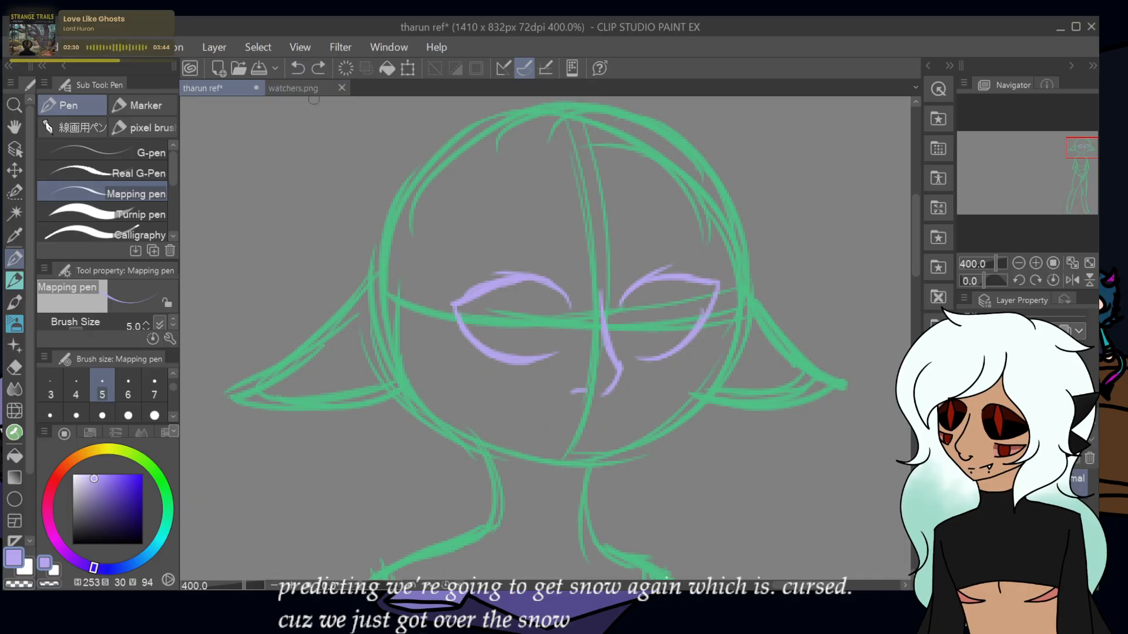
pyautogui.moveTo(435, 389)
pyautogui.mouseDown()
pyautogui.moveTo(573, 455)
pyautogui.moveTo(522, 464)
pyautogui.mouseUp()
pyautogui.moveTo(638, 420); pyautogui.dragTo(552, 456)
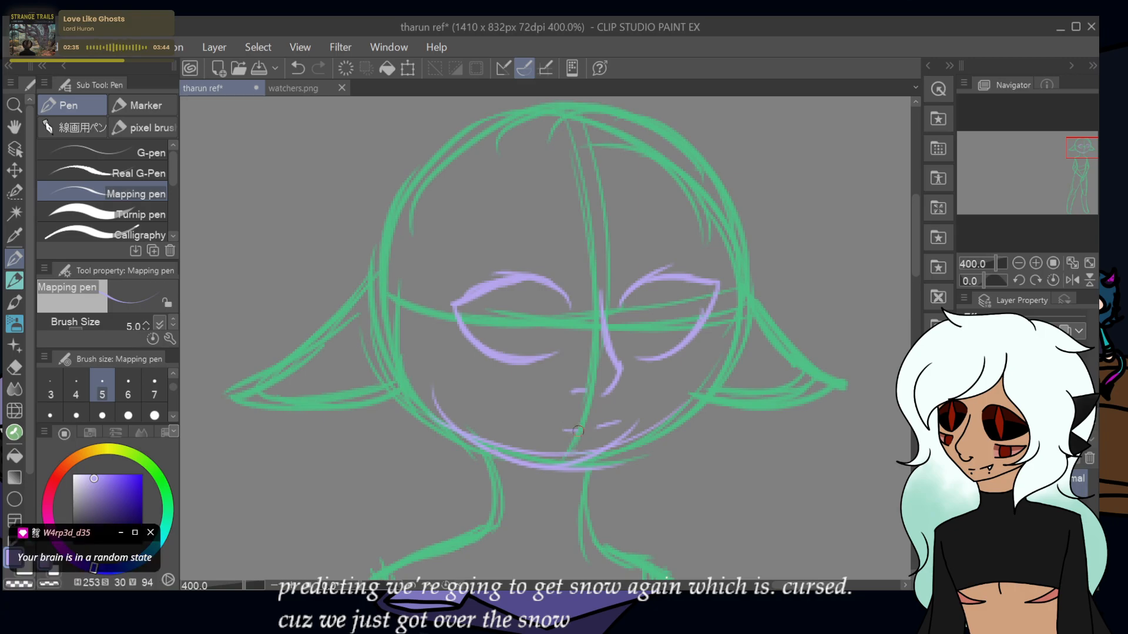
# - Erase the rough mouth with the Hard eraser and redraw it with the Mapping pen as two short slanted lines below the nose
pyautogui.moveTo(547, 429); pyautogui.dragTo(564, 430)
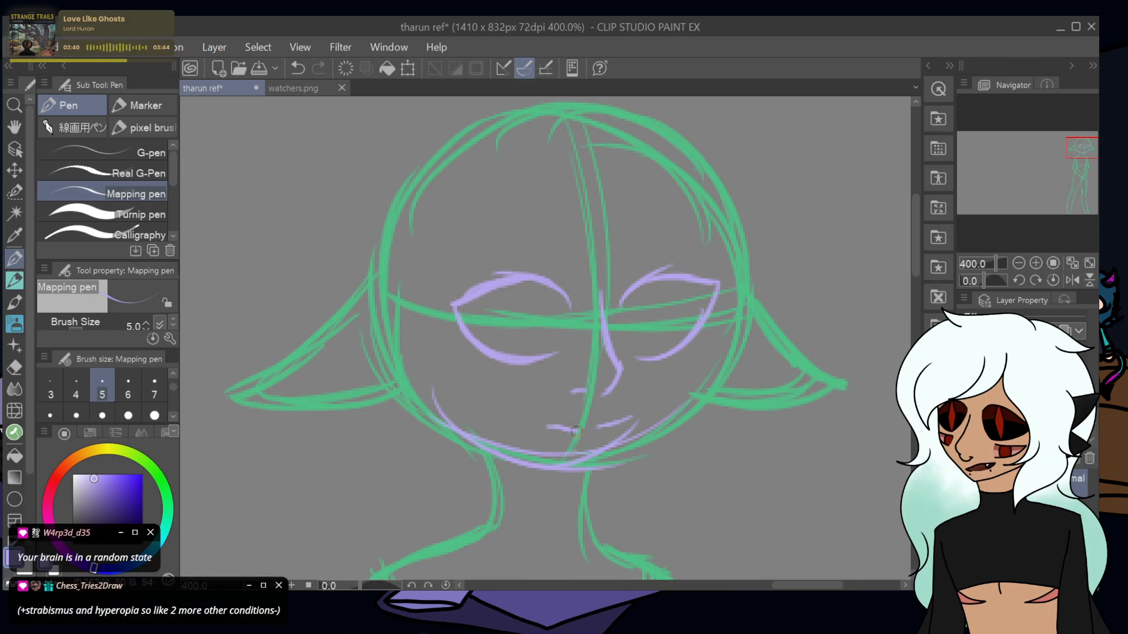
pyautogui.click(299, 68)
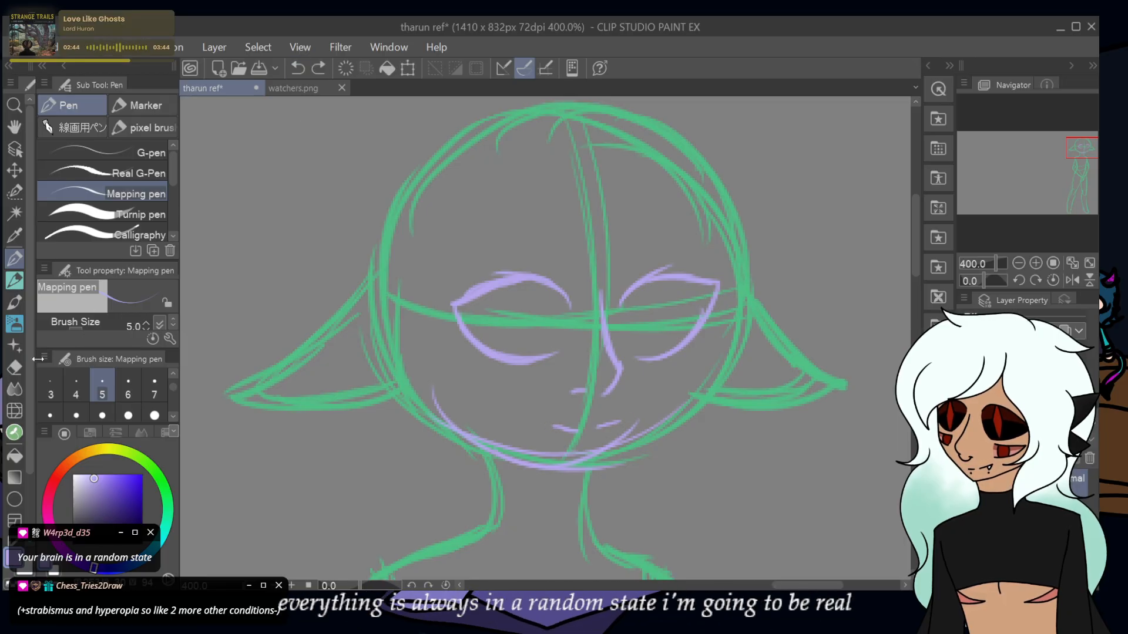
pyautogui.click(15, 368)
pyautogui.click(154, 415)
pyautogui.moveTo(621, 421); pyautogui.dragTo(558, 429)
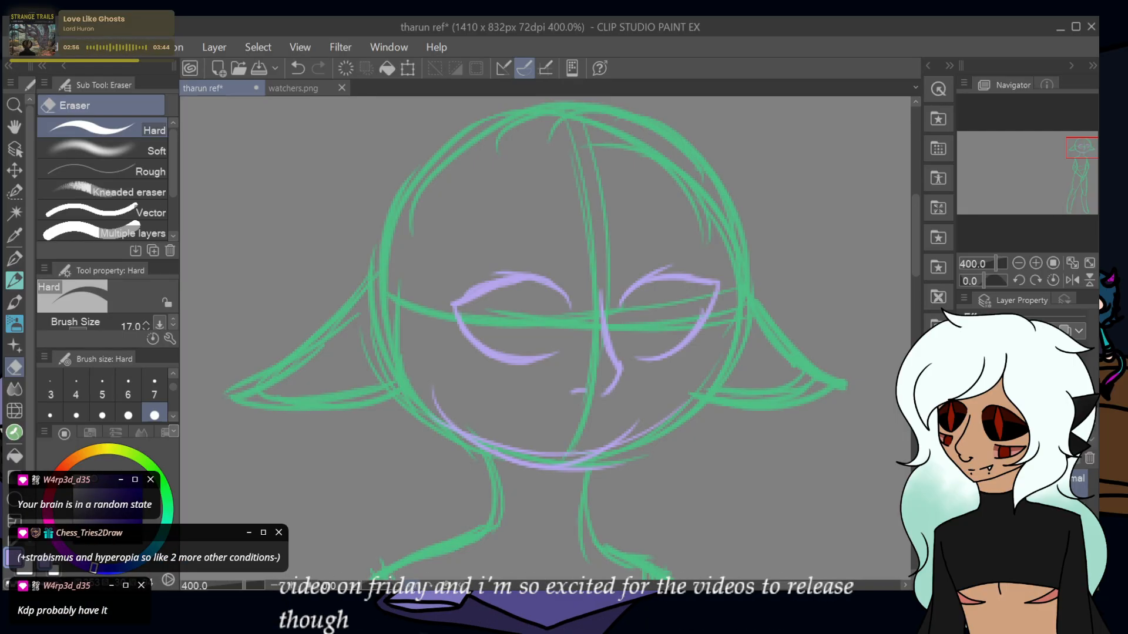
pyautogui.click(13, 260)
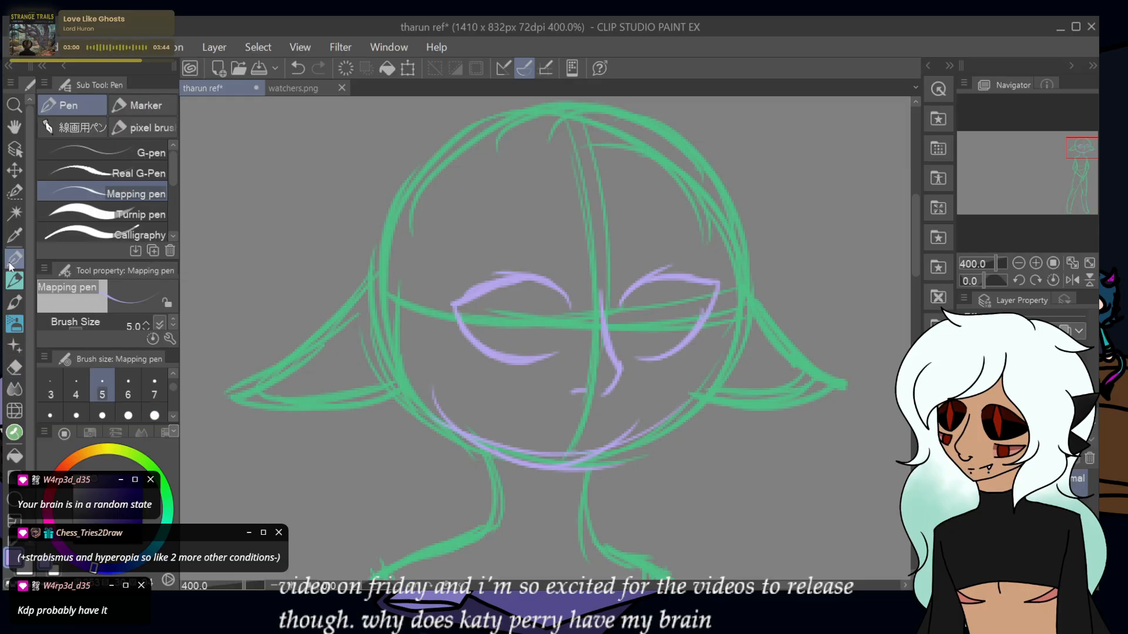
pyautogui.moveTo(562, 422); pyautogui.dragTo(607, 427)
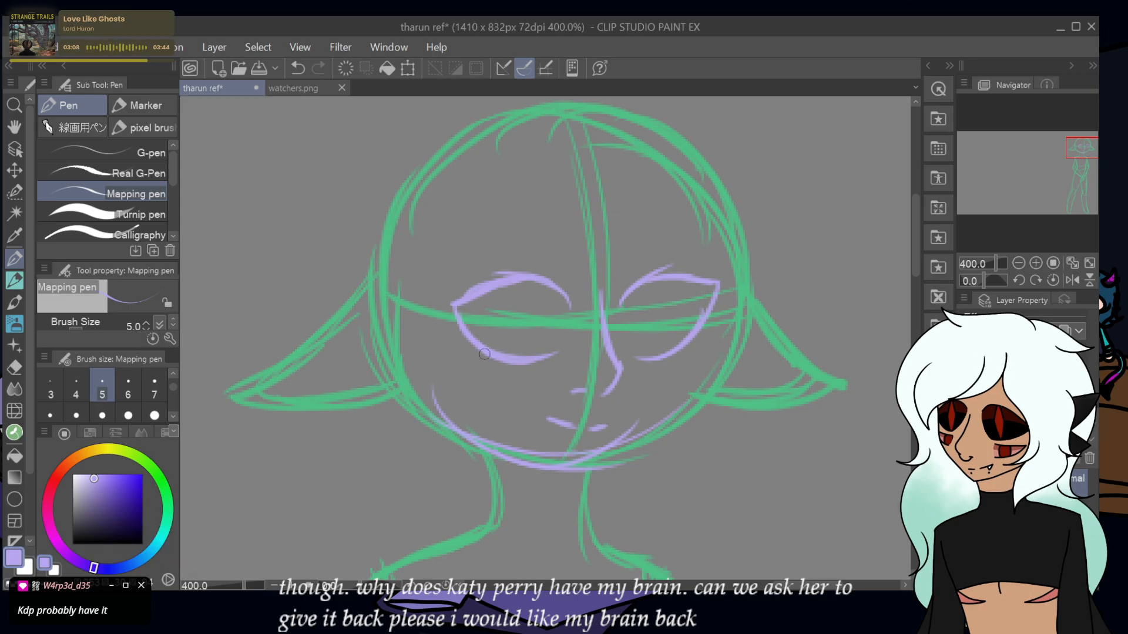
# - Close the inner corners of both eyes and add the curved iris edges inside them
pyautogui.moveTo(509, 286)
pyautogui.mouseDown()
pyautogui.moveTo(516, 354)
pyautogui.moveTo(549, 356)
pyautogui.mouseUp()
pyautogui.moveTo(553, 287)
pyautogui.mouseDown()
pyautogui.moveTo(567, 345)
pyautogui.moveTo(532, 361)
pyautogui.mouseUp()
pyautogui.moveTo(669, 271)
pyautogui.mouseDown()
pyautogui.moveTo(651, 346)
pyautogui.moveTo(679, 305)
pyautogui.moveTo(646, 355)
pyautogui.mouseUp()
pyautogui.moveTo(625, 291); pyautogui.dragTo(634, 358)
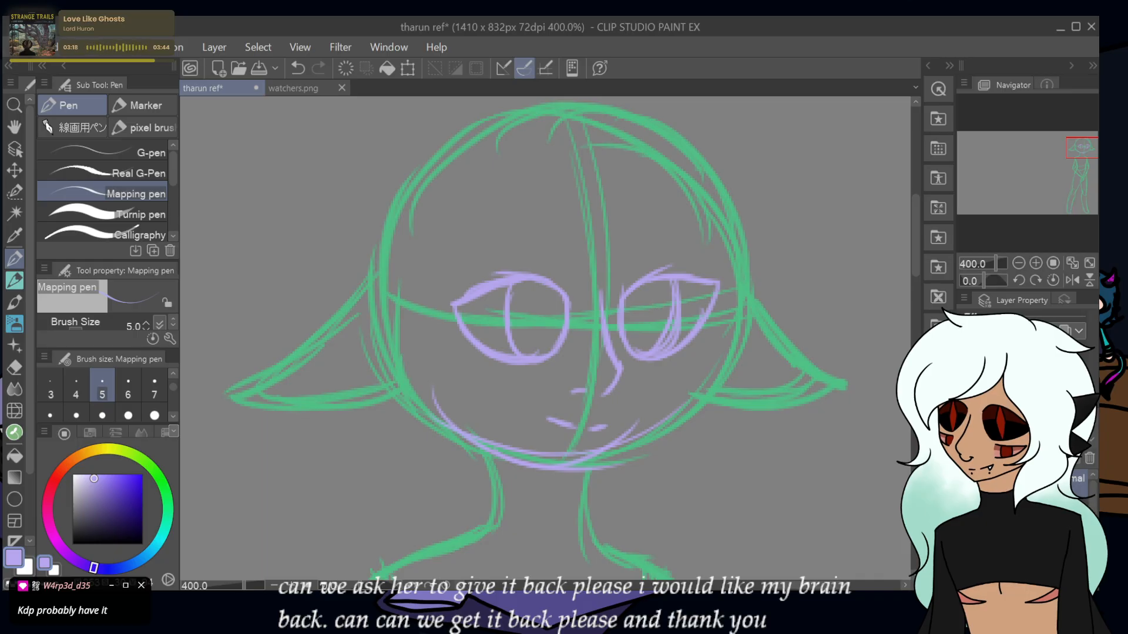
# - Try sketching long hair strands in darker purple, sweeping from the forehead across the face to the neck, with watchers.png as reference
pyautogui.moveTo(94, 478); pyautogui.dragTo(103, 487)
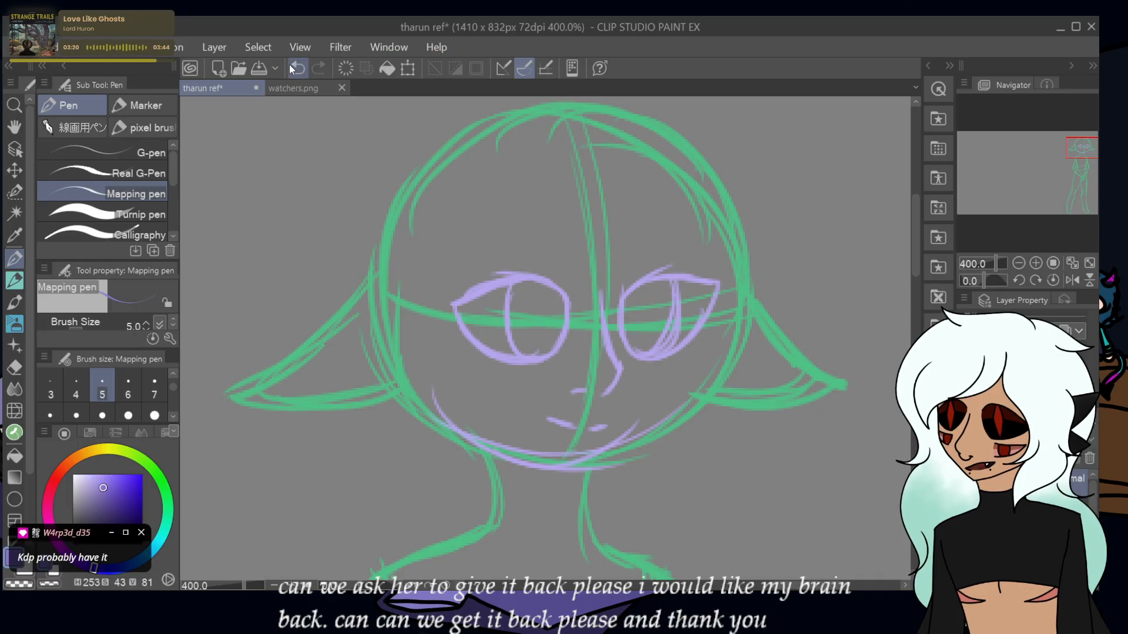
pyautogui.click(290, 86)
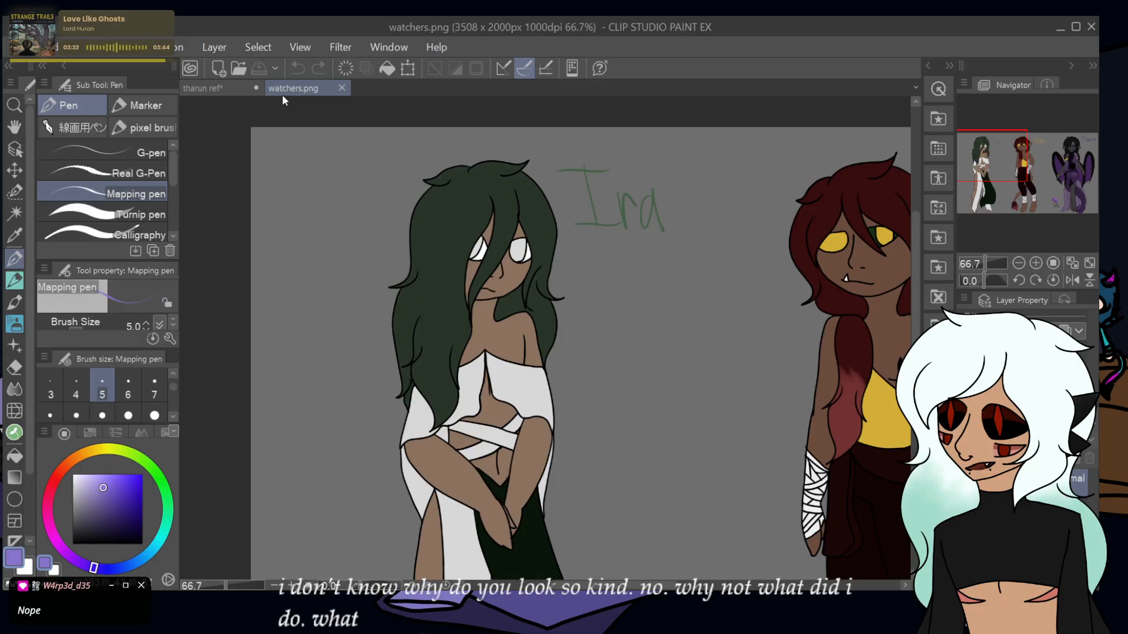
pyautogui.click(235, 88)
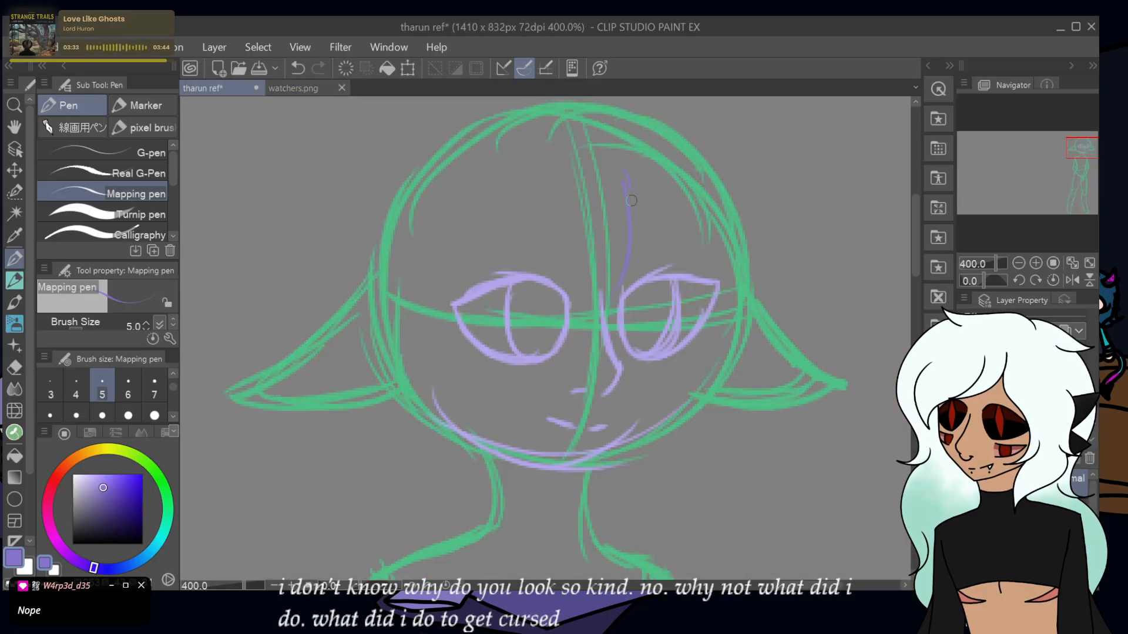
pyautogui.moveTo(569, 372)
pyautogui.mouseDown()
pyautogui.moveTo(528, 423)
pyautogui.moveTo(511, 528)
pyautogui.mouseUp()
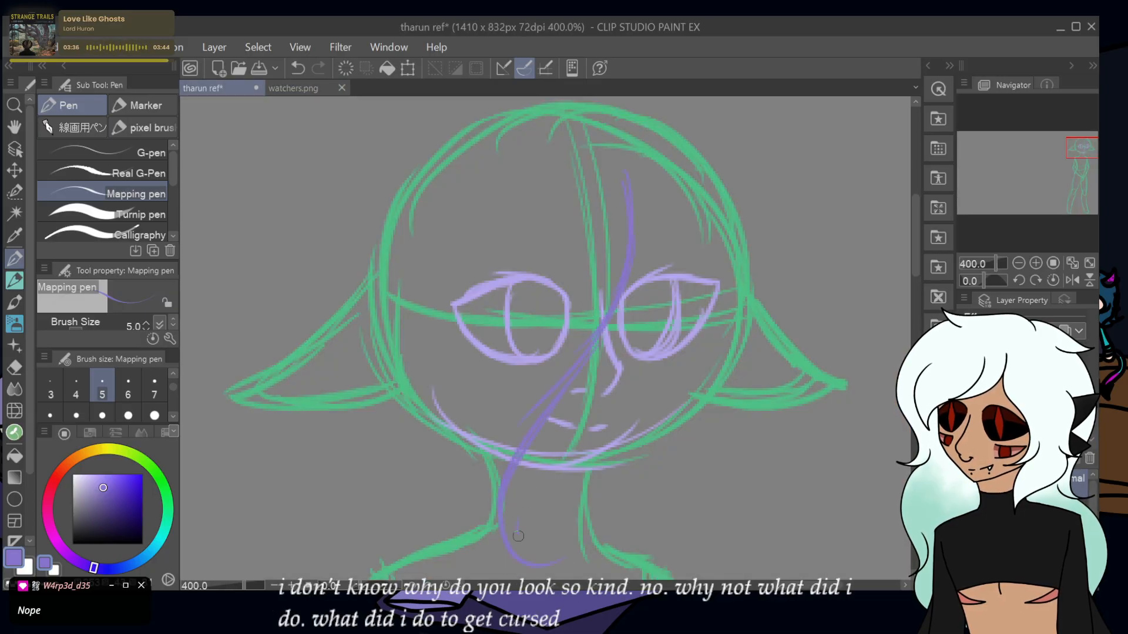
pyautogui.moveTo(589, 216); pyautogui.dragTo(511, 353)
pyautogui.moveTo(572, 267); pyautogui.dragTo(498, 486)
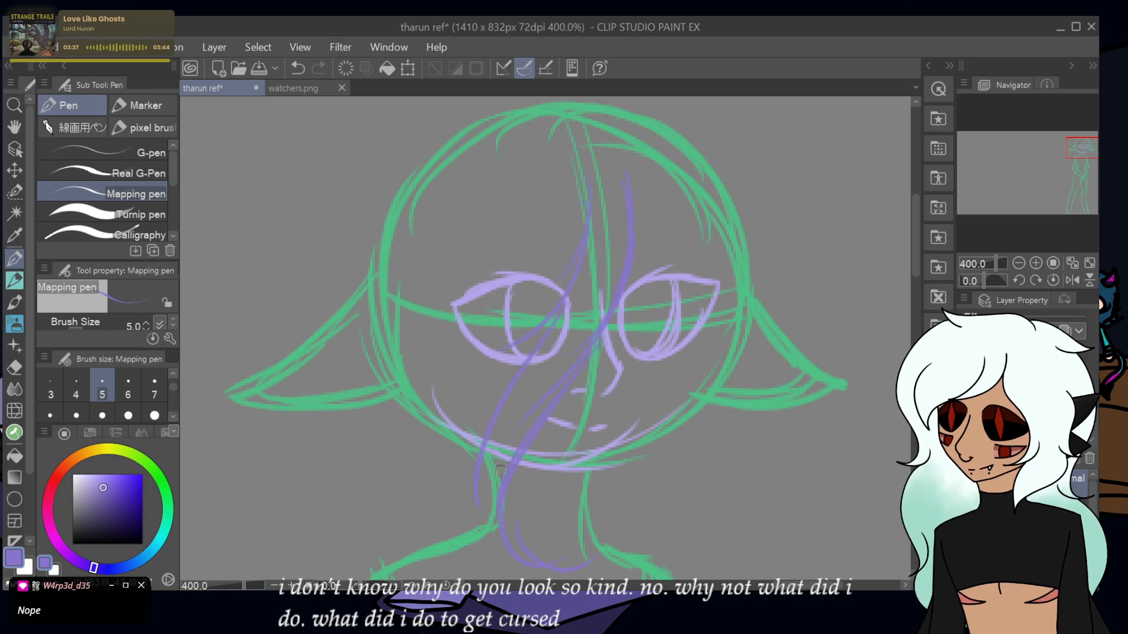
pyautogui.moveTo(1086, 151); pyautogui.dragTo(1084, 154)
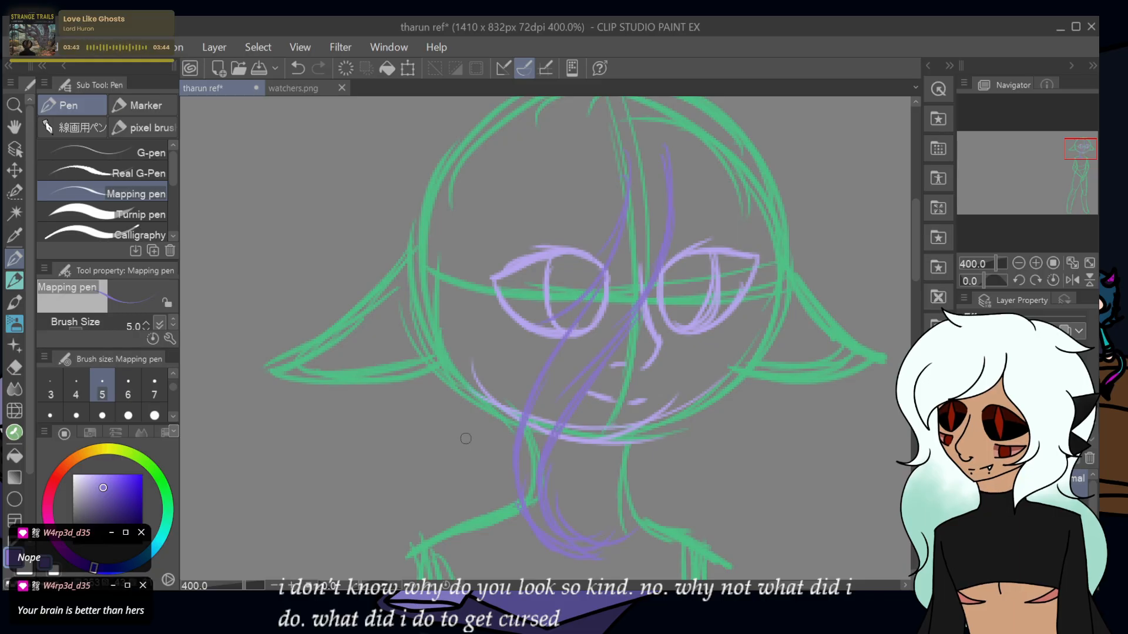
pyautogui.hotkey('ctrl', 'z')
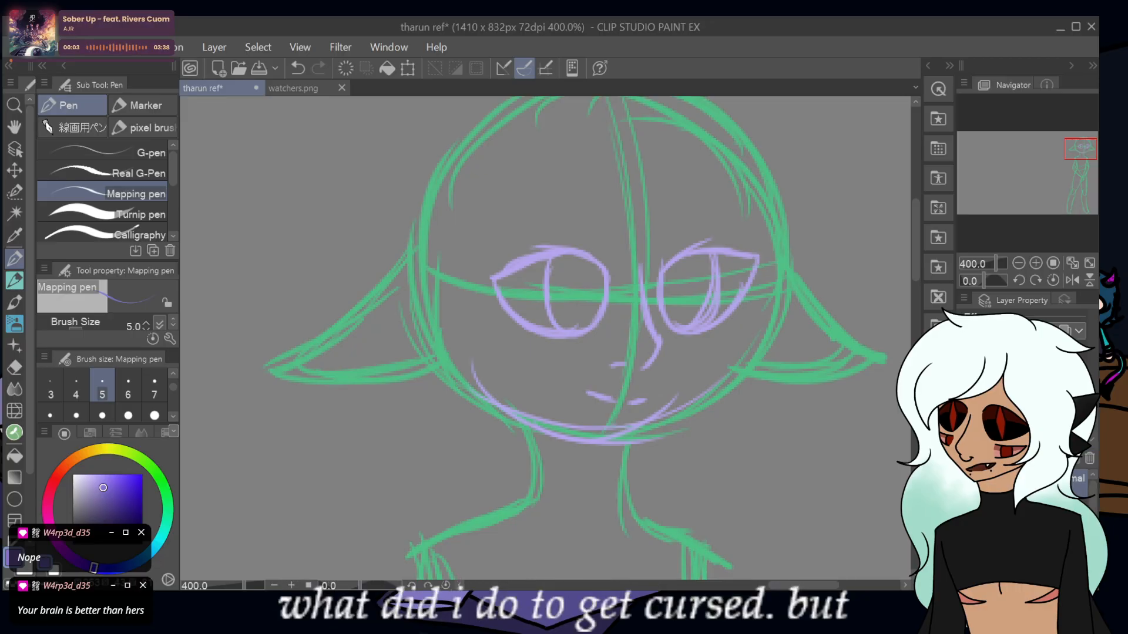
# - Change the drawing colour to light pink (H 351, S 31, V 100)
pyautogui.click(55, 482)
pyautogui.click(95, 474)
# - Try a long pink lock of hair falling from the forehead across the face past the neck, comparing it with watchers.png
pyautogui.moveTo(664, 158)
pyautogui.mouseDown()
pyautogui.moveTo(683, 212)
pyautogui.moveTo(629, 338)
pyautogui.moveTo(532, 411)
pyautogui.mouseUp()
pyautogui.moveTo(661, 288)
pyautogui.mouseDown()
pyautogui.moveTo(526, 506)
pyautogui.moveTo(524, 575)
pyautogui.mouseUp()
pyautogui.moveTo(622, 159); pyautogui.dragTo(552, 293)
pyautogui.moveTo(617, 205); pyautogui.dragTo(526, 335)
pyautogui.moveTo(595, 272)
pyautogui.mouseDown()
pyautogui.moveTo(495, 487)
pyautogui.moveTo(522, 557)
pyautogui.mouseUp()
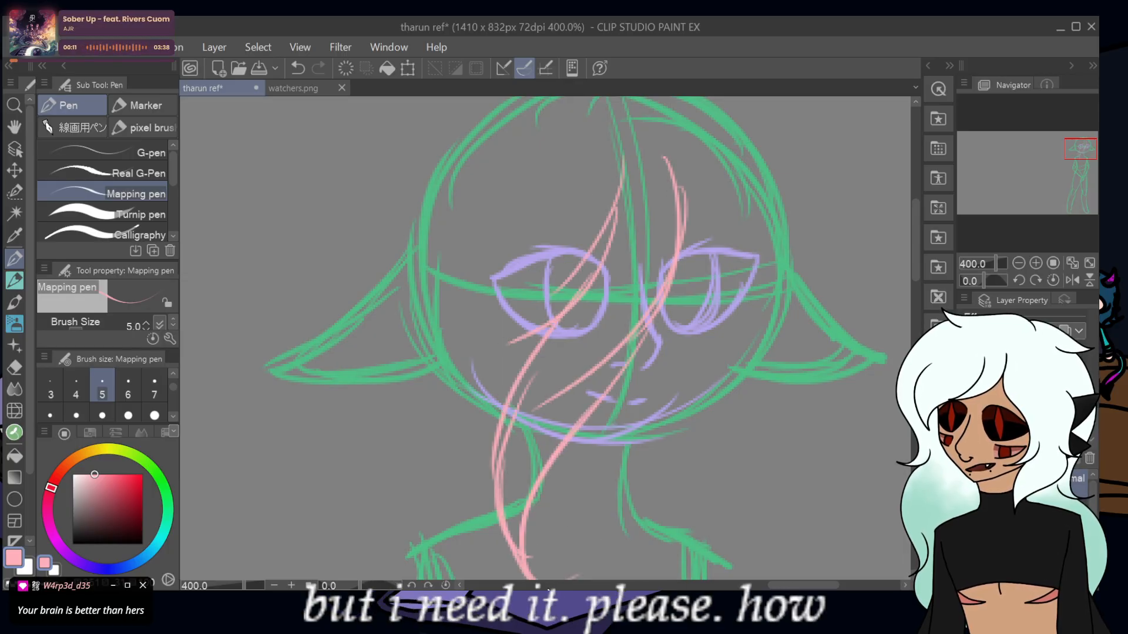
pyautogui.click(282, 88)
pyautogui.click(209, 83)
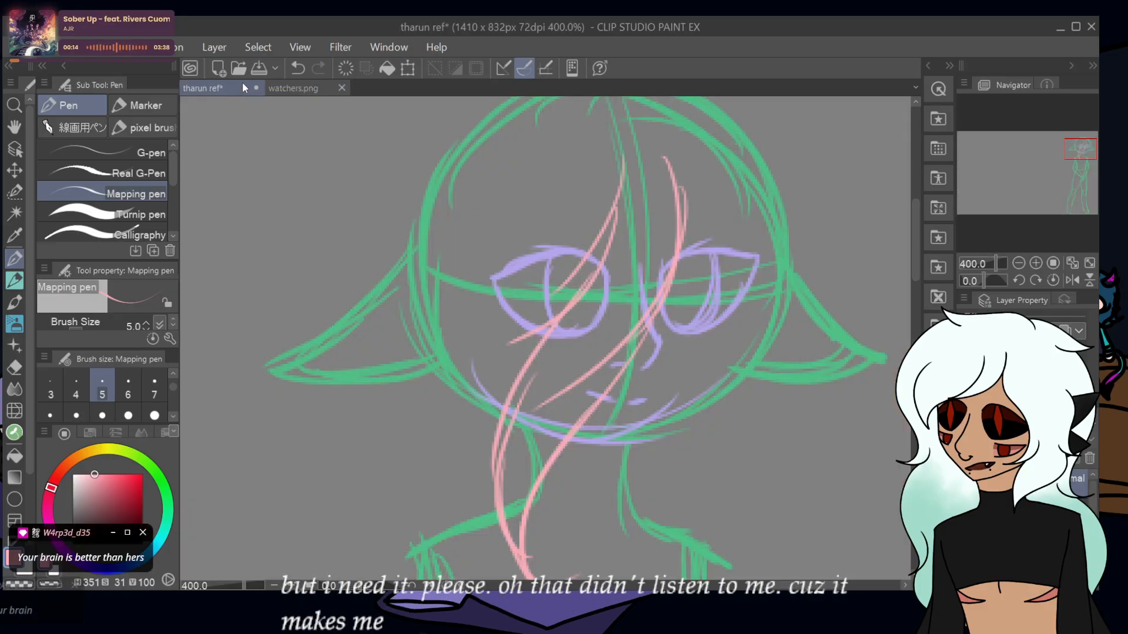
# - Undo all the pink hair strokes across the face
pyautogui.click(292, 67)
pyautogui.click(292, 67)
pyautogui.click(293, 67)
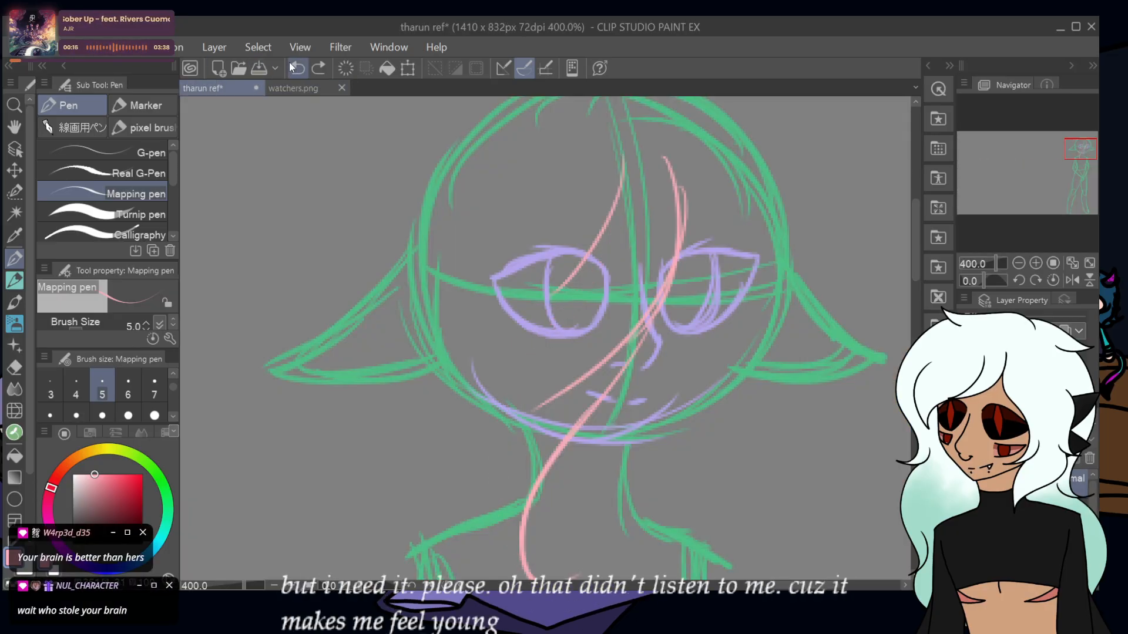
pyautogui.click(296, 68)
pyautogui.click(297, 68)
pyautogui.click(297, 69)
pyautogui.click(296, 69)
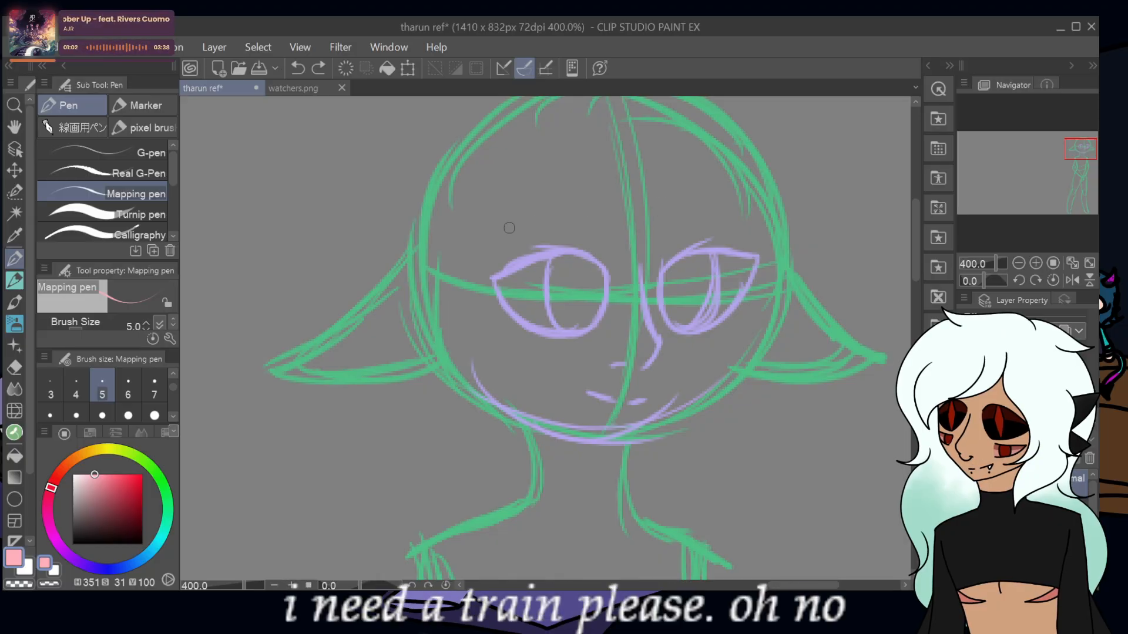
# - Try a short pink fringe strand curving from the forehead over the left eye
pyautogui.moveTo(572, 171); pyautogui.dragTo(515, 286)
pyautogui.moveTo(561, 241); pyautogui.dragTo(476, 306)
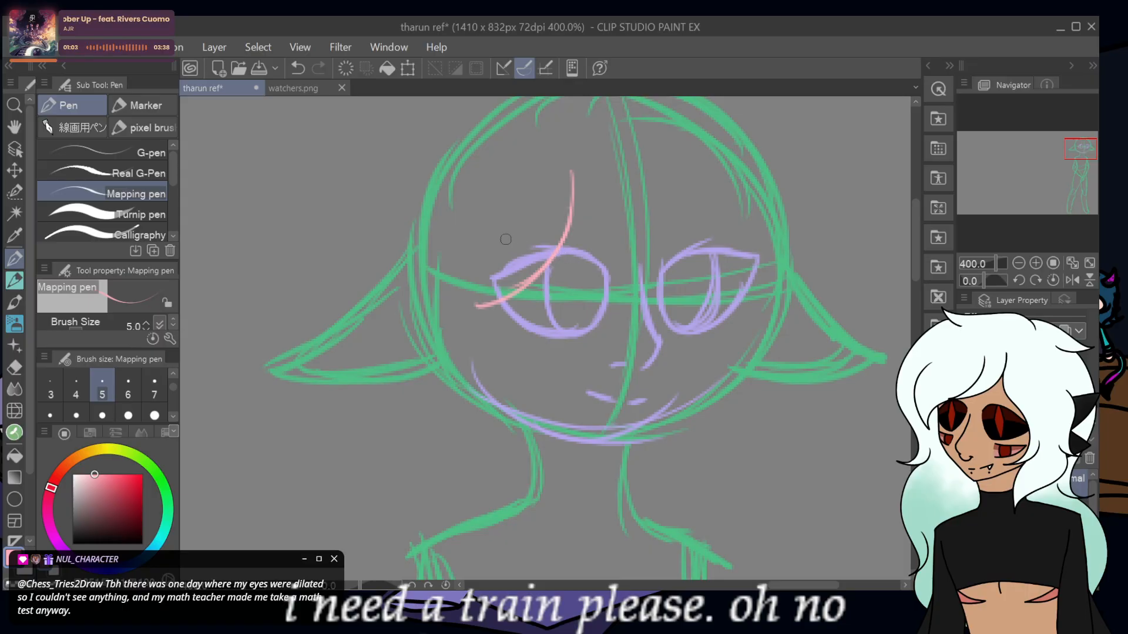
pyautogui.click(298, 69)
pyautogui.click(298, 68)
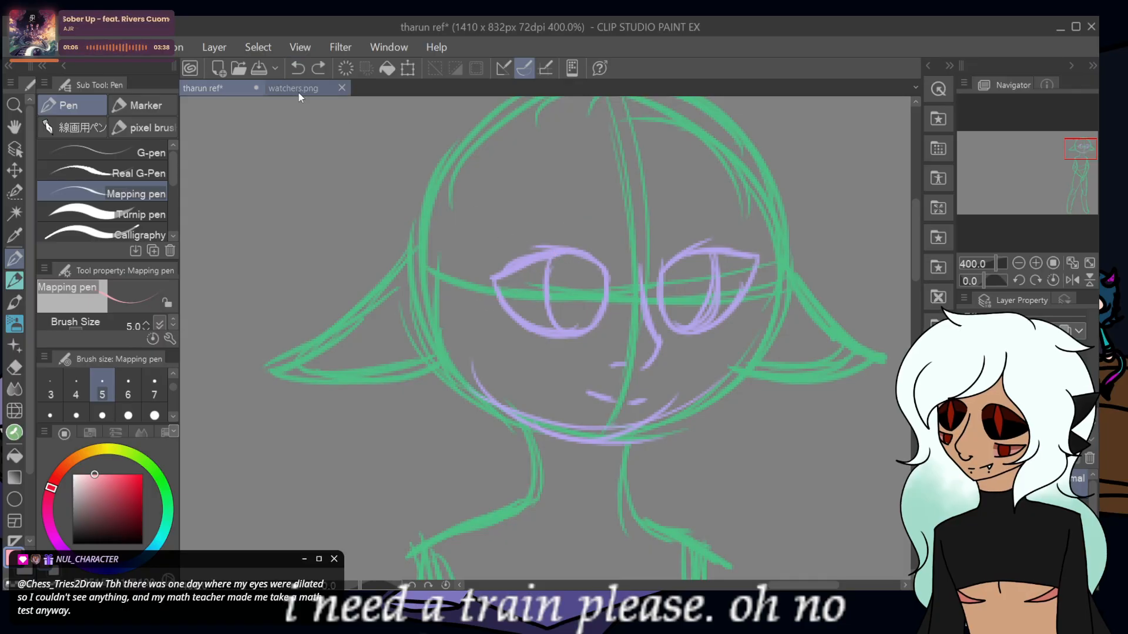
# - Check Ira's hair in watchers.png, then sketch a wavy pink lock falling from the forehead over the left eye and across the neck
pyautogui.click(299, 93)
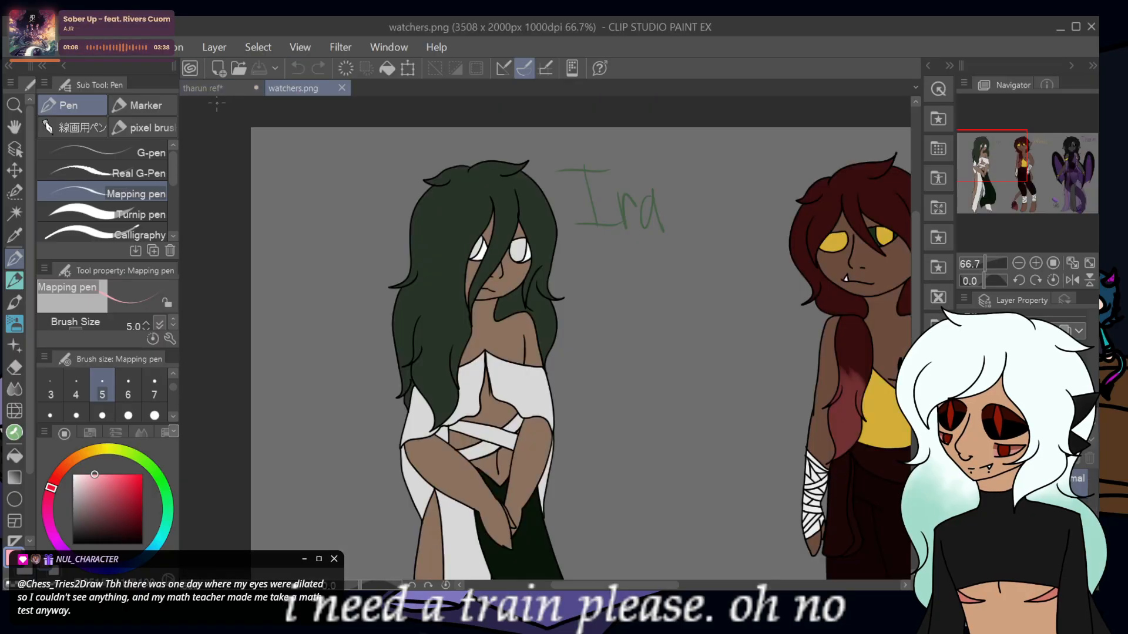
pyautogui.click(212, 94)
pyautogui.moveTo(599, 166)
pyautogui.mouseDown()
pyautogui.moveTo(574, 251)
pyautogui.moveTo(483, 370)
pyautogui.mouseUp()
pyautogui.moveTo(579, 232); pyautogui.dragTo(502, 450)
pyautogui.moveTo(526, 339)
pyautogui.mouseDown()
pyautogui.moveTo(596, 482)
pyautogui.moveTo(572, 547)
pyautogui.mouseUp()
pyautogui.moveTo(496, 500); pyautogui.dragTo(575, 552)
# - Try sketching wavy pink side strands hanging over the left ear
pyautogui.moveTo(401, 240); pyautogui.dragTo(387, 404)
pyautogui.moveTo(364, 316); pyautogui.dragTo(327, 422)
pyautogui.moveTo(389, 348); pyautogui.dragTo(360, 411)
pyautogui.moveTo(379, 368)
pyautogui.mouseDown()
pyautogui.moveTo(363, 424)
pyautogui.moveTo(381, 473)
pyautogui.mouseUp()
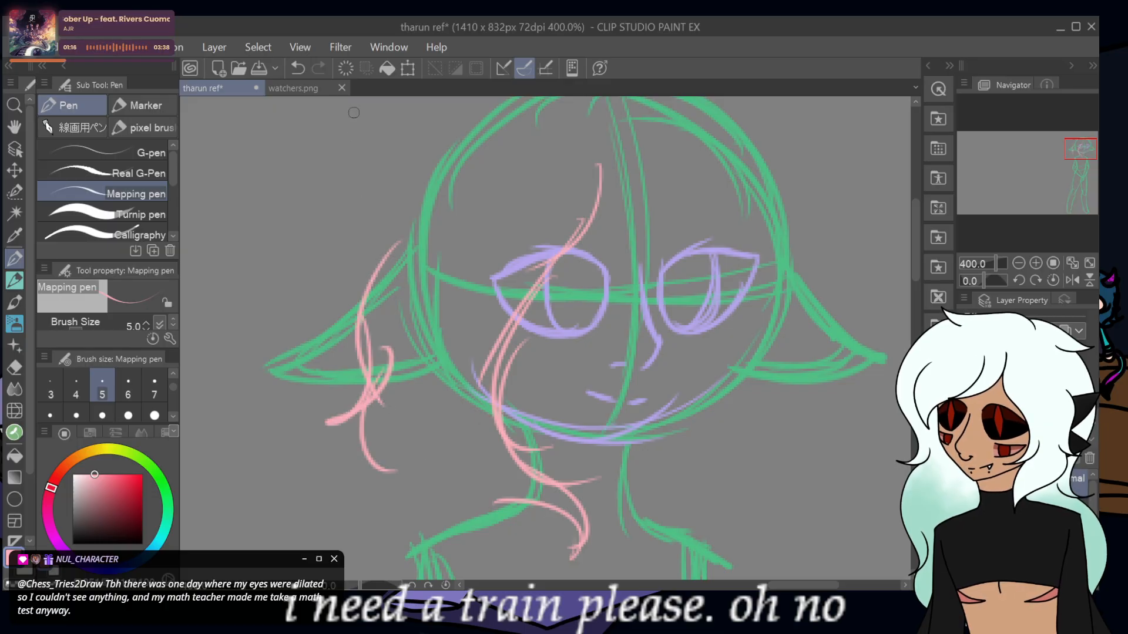
pyautogui.click(298, 68)
pyautogui.click(304, 68)
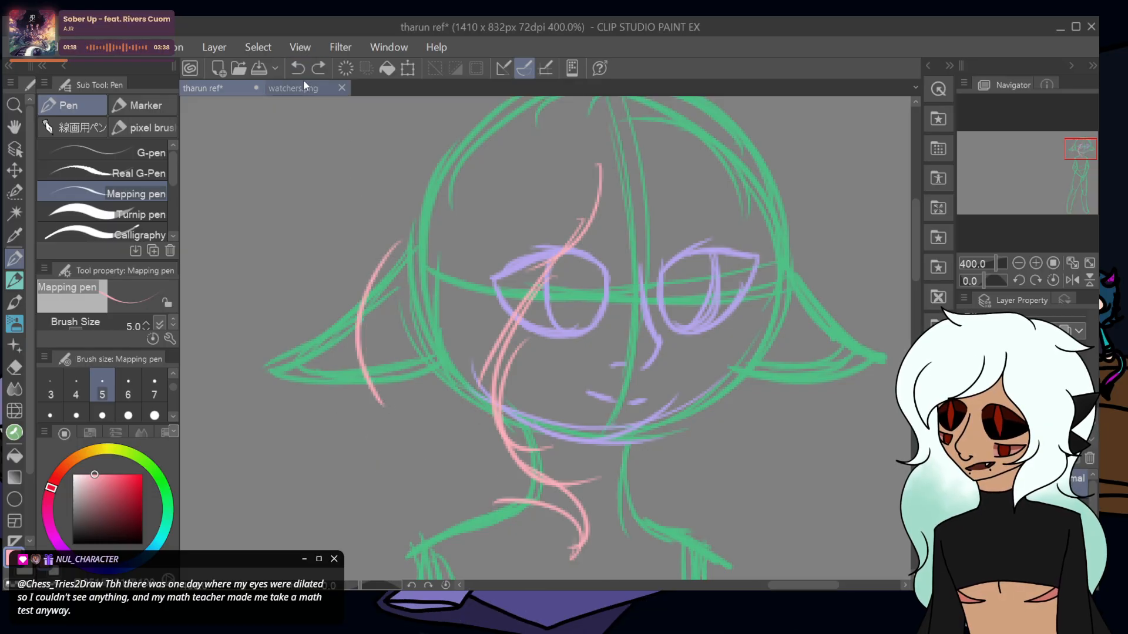
pyautogui.click(298, 69)
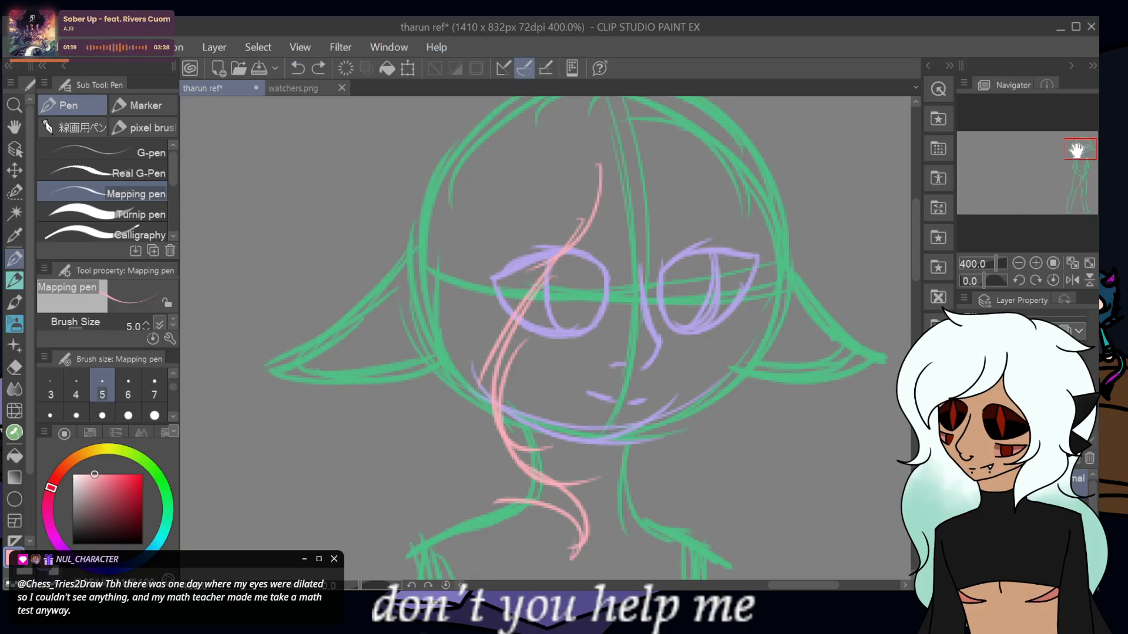
# - Extend the pink lock down over the chest, curving it to a pointed end near the left arm and back up to the shoulder
pyautogui.moveTo(1079, 150); pyautogui.dragTo(1079, 160)
pyautogui.moveTo(569, 289); pyautogui.dragTo(567, 437)
pyautogui.moveTo(614, 326); pyautogui.dragTo(590, 464)
pyautogui.moveTo(593, 442); pyautogui.dragTo(479, 526)
pyautogui.moveTo(455, 438); pyautogui.dragTo(518, 506)
pyautogui.moveTo(494, 452); pyautogui.dragTo(454, 337)
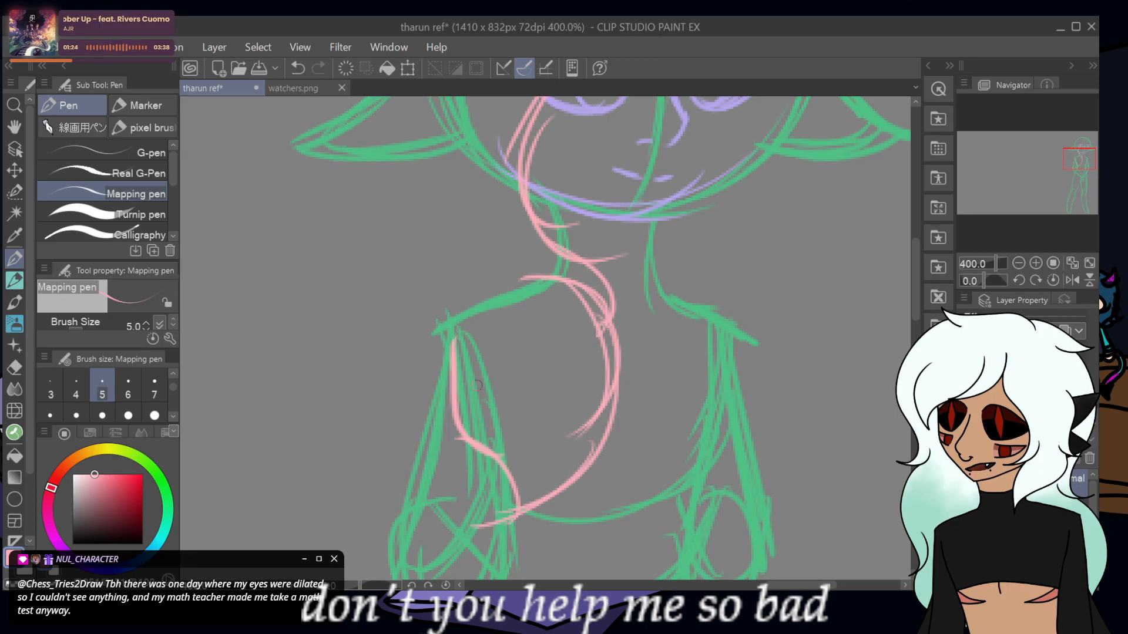
pyautogui.click(300, 89)
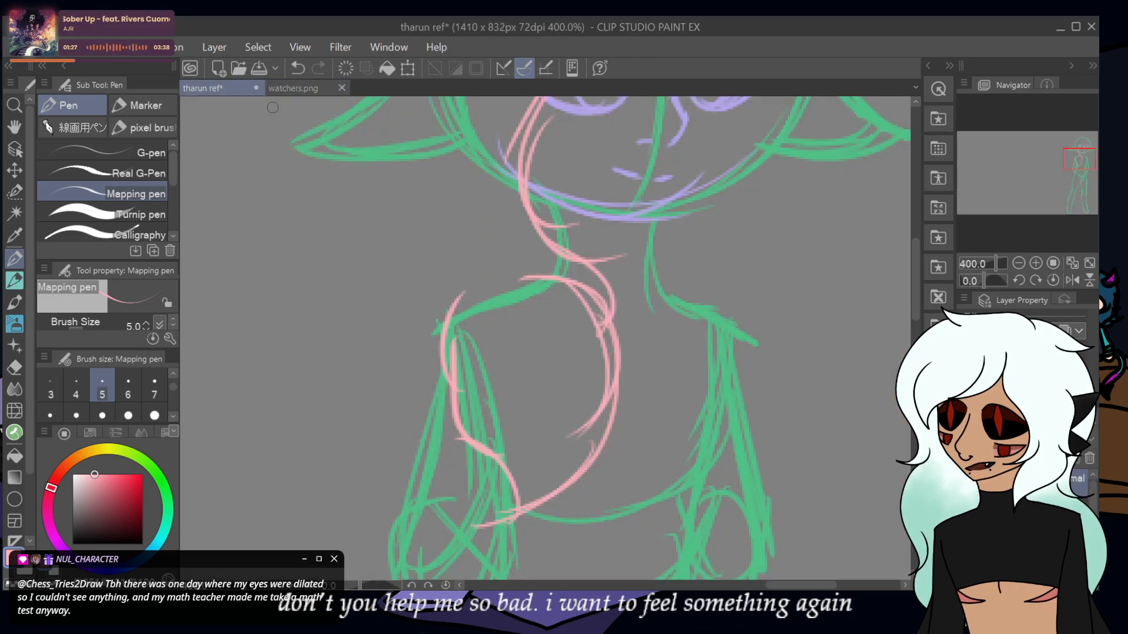
# - Sketch wavy pink side strands beside the head, hanging over the left ear
pyautogui.moveTo(1065, 164); pyautogui.dragTo(1066, 154)
pyautogui.moveTo(476, 206)
pyautogui.mouseDown()
pyautogui.moveTo(460, 294)
pyautogui.moveTo(457, 255)
pyautogui.moveTo(432, 315)
pyautogui.moveTo(456, 295)
pyautogui.moveTo(444, 364)
pyautogui.mouseUp()
pyautogui.moveTo(447, 316); pyautogui.dragTo(473, 368)
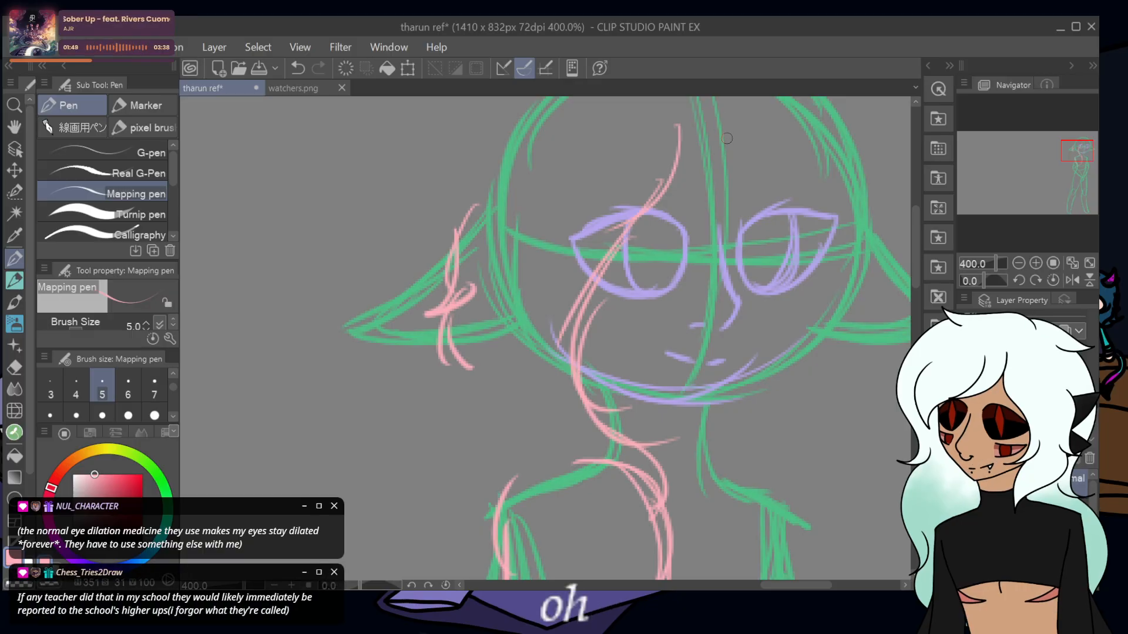
# - Sketch a pink fringe strand sweeping from the forehead across the nose into the neck lock, and thicken the strand over the left eye
pyautogui.moveTo(758, 128); pyautogui.dragTo(646, 301)
pyautogui.moveTo(720, 252); pyautogui.dragTo(616, 408)
pyautogui.moveTo(632, 449); pyautogui.dragTo(714, 470)
pyautogui.moveTo(593, 417); pyautogui.dragTo(612, 389)
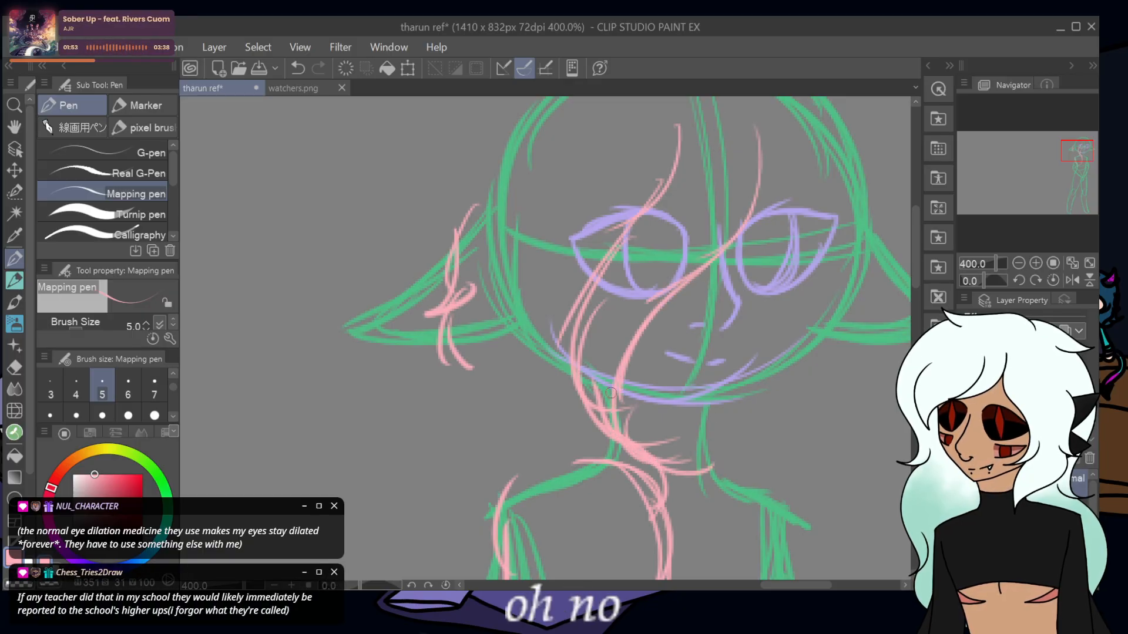
pyautogui.moveTo(640, 278); pyautogui.dragTo(675, 125)
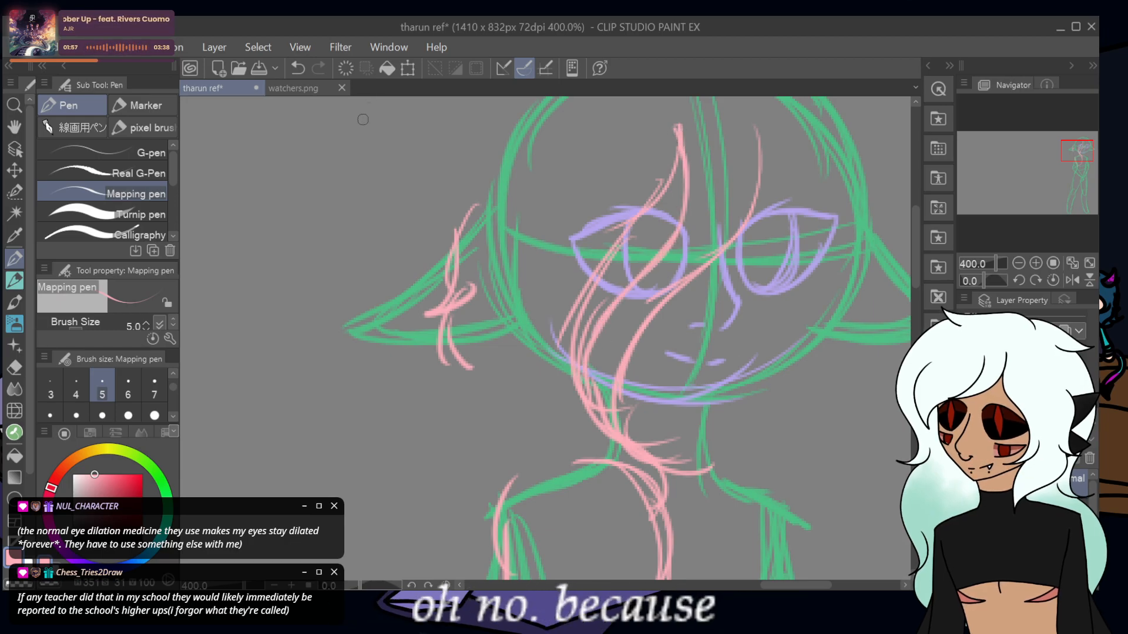
# - Check Ira's hair in watchers.png, then sketch a pink fringe lock curving past the right eye to the neck and strands over the right ear
pyautogui.click(290, 87)
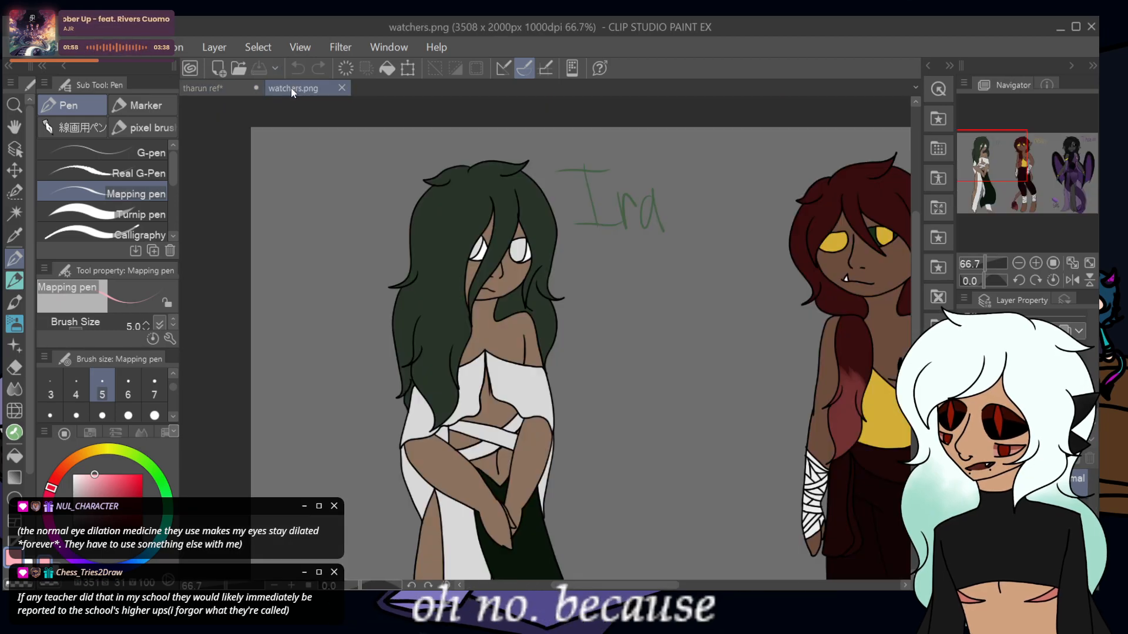
pyautogui.click(216, 87)
pyautogui.moveTo(806, 197)
pyautogui.mouseDown()
pyautogui.moveTo(825, 297)
pyautogui.moveTo(760, 441)
pyautogui.mouseUp()
pyautogui.moveTo(816, 335); pyautogui.dragTo(784, 449)
pyautogui.moveTo(896, 234); pyautogui.dragTo(863, 294)
pyautogui.moveTo(902, 253)
pyautogui.mouseDown()
pyautogui.moveTo(898, 310)
pyautogui.moveTo(866, 320)
pyautogui.mouseUp()
pyautogui.moveTo(904, 306)
pyautogui.mouseDown()
pyautogui.moveTo(855, 310)
pyautogui.moveTo(850, 355)
pyautogui.mouseUp()
pyautogui.moveTo(850, 356); pyautogui.dragTo(816, 375)
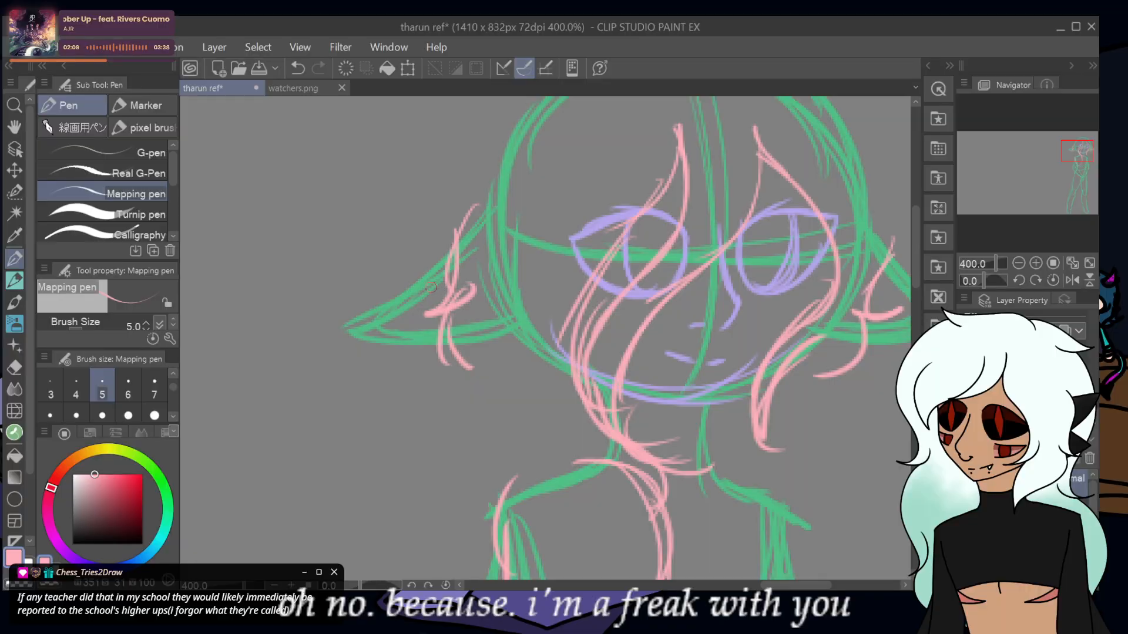
# - Sketch the pink crown with a pointed tuft and a curved outline down to the left ear, checking Ira's hair in watchers.png
pyautogui.scroll(5, 646, 257)
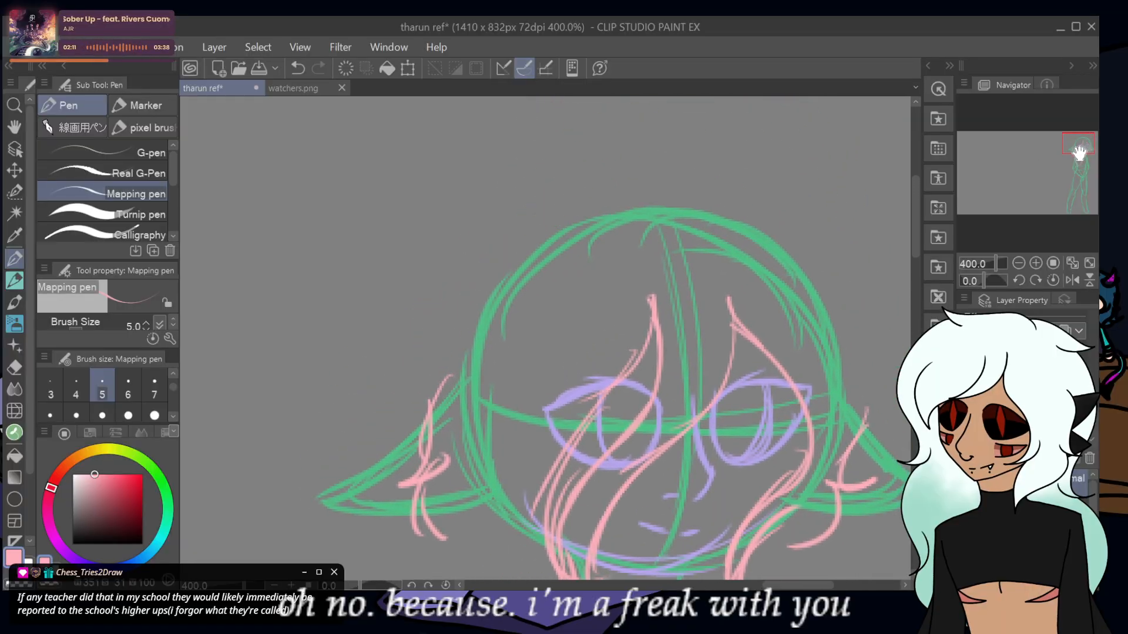
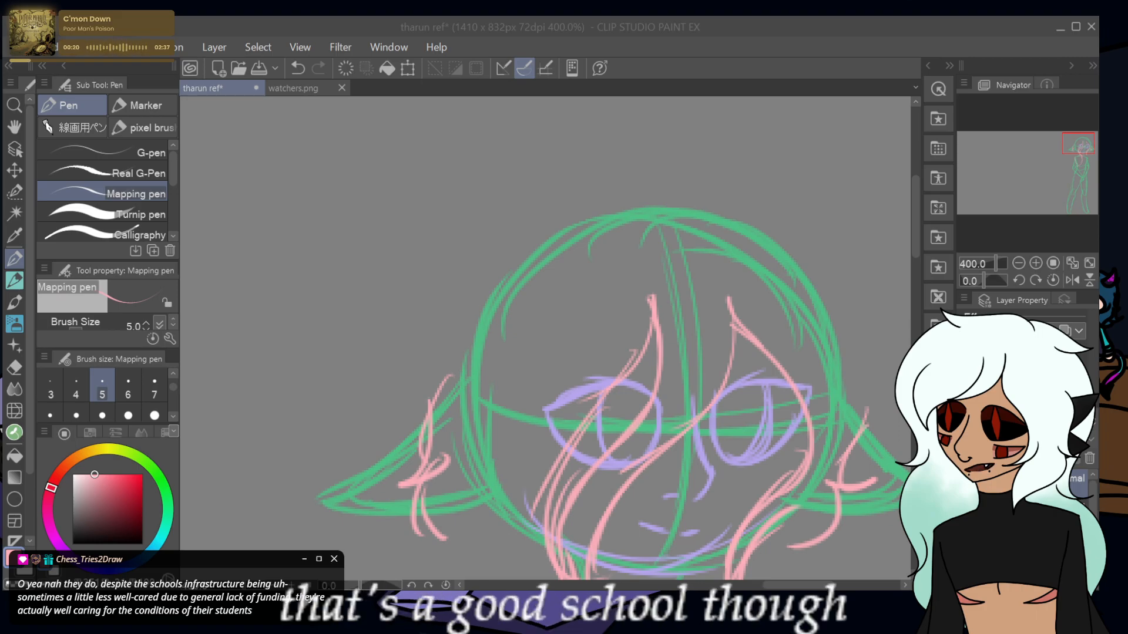
pyautogui.click(661, 222)
pyautogui.moveTo(712, 209)
pyautogui.mouseDown()
pyautogui.moveTo(583, 238)
pyautogui.moveTo(575, 205)
pyautogui.moveTo(549, 225)
pyautogui.moveTo(617, 205)
pyautogui.mouseUp()
pyautogui.moveTo(415, 326)
pyautogui.mouseDown()
pyautogui.moveTo(538, 233)
pyautogui.moveTo(418, 317)
pyautogui.mouseUp()
pyautogui.moveTo(434, 329); pyautogui.dragTo(391, 408)
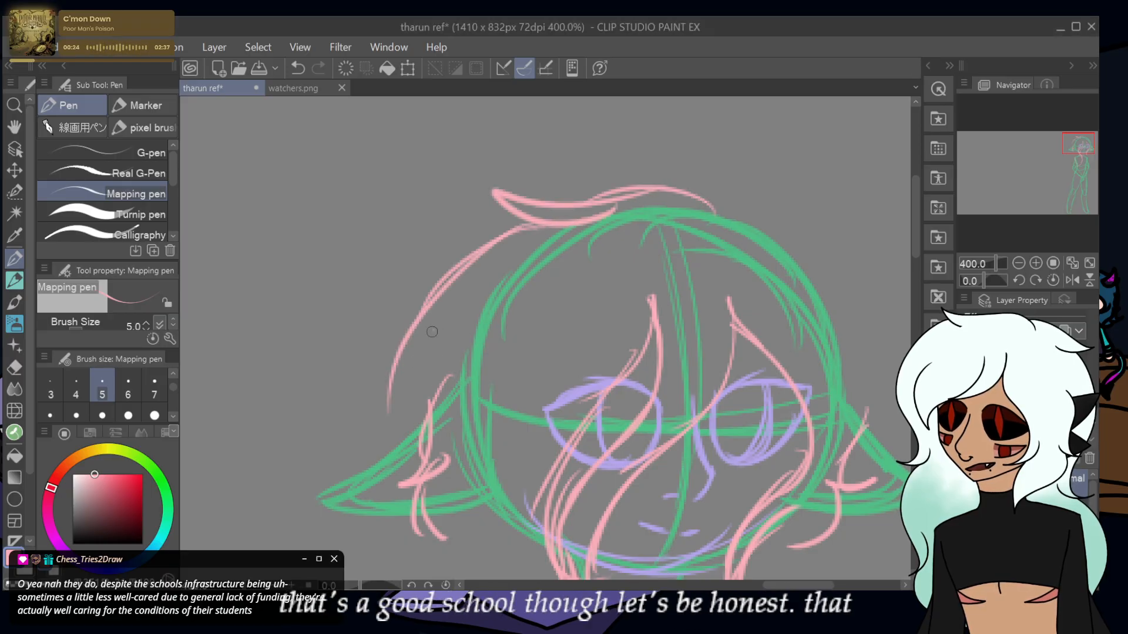
pyautogui.click(299, 88)
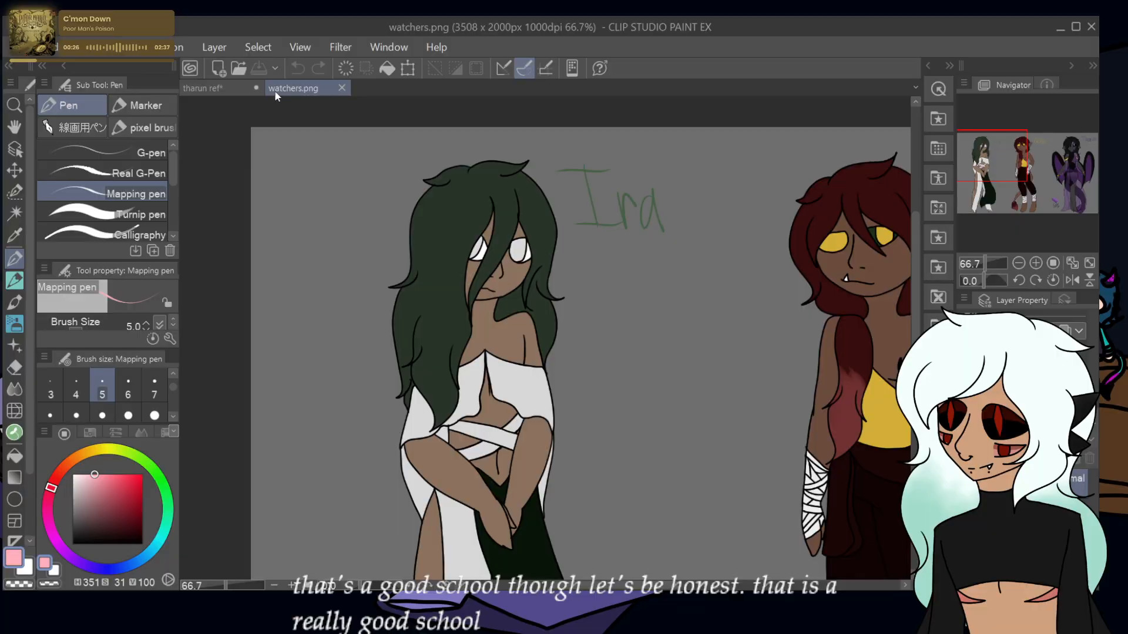
pyautogui.click(219, 90)
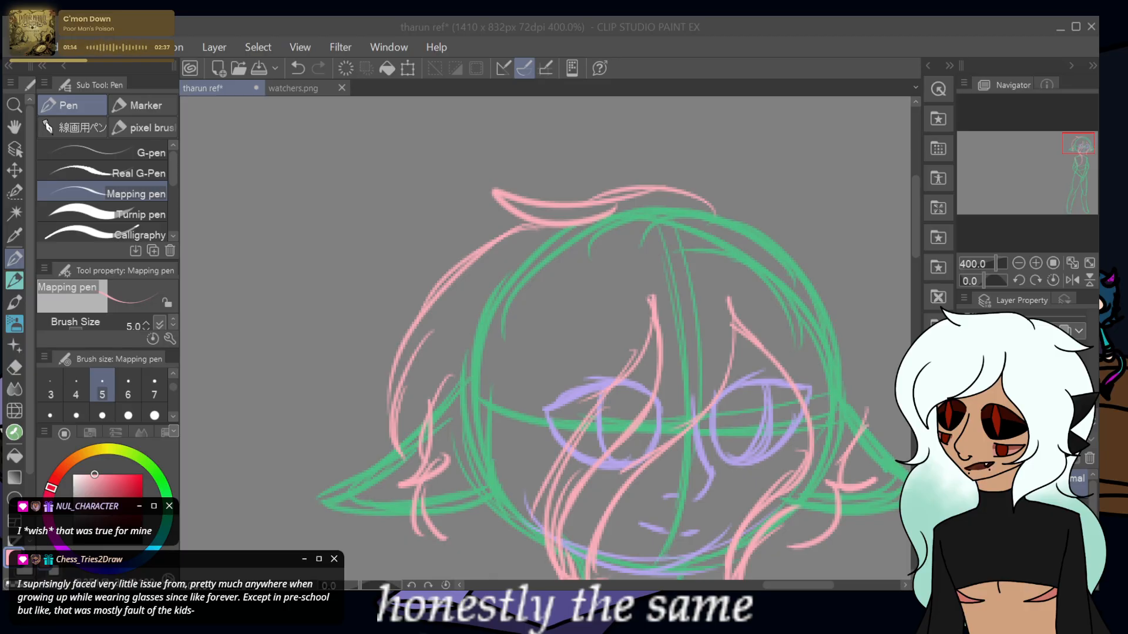
# - Extend the pink hair outline from below the left ear past the shoulder to pointed ends beside the left elbow
pyautogui.moveTo(1072, 147)
pyautogui.mouseDown()
pyautogui.moveTo(1072, 176)
pyautogui.moveTo(1075, 156)
pyautogui.mouseUp()
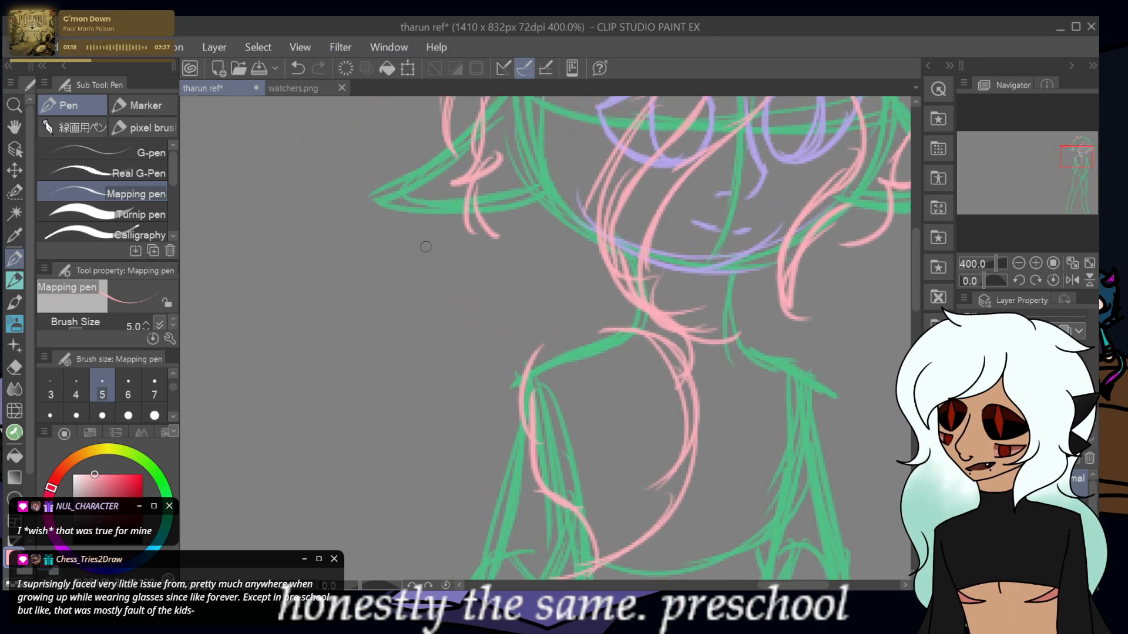
pyautogui.moveTo(455, 216)
pyautogui.mouseDown()
pyautogui.moveTo(416, 344)
pyautogui.moveTo(403, 351)
pyautogui.moveTo(484, 304)
pyautogui.mouseUp()
pyautogui.moveTo(478, 314)
pyautogui.mouseDown()
pyautogui.moveTo(405, 398)
pyautogui.moveTo(391, 444)
pyautogui.mouseUp()
pyautogui.moveTo(469, 338)
pyautogui.mouseDown()
pyautogui.moveTo(408, 536)
pyautogui.moveTo(440, 570)
pyautogui.mouseUp()
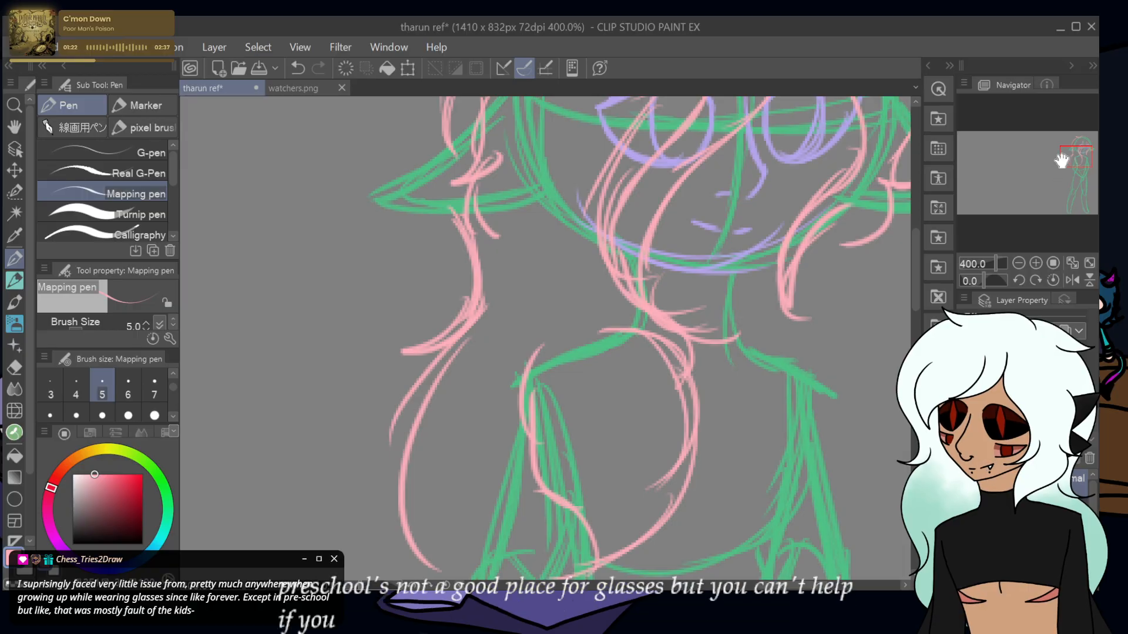
pyautogui.moveTo(1060, 163); pyautogui.dragTo(1062, 171)
pyautogui.moveTo(446, 438)
pyautogui.mouseDown()
pyautogui.moveTo(464, 514)
pyautogui.moveTo(420, 552)
pyautogui.mouseUp()
pyautogui.moveTo(460, 418); pyautogui.dragTo(518, 578)
pyautogui.moveTo(470, 522); pyautogui.dragTo(503, 593)
# - Sketch the pink crown's other side with an outward tuft, an outline down to the right ear and a flicked tip below it
pyautogui.moveTo(1067, 166)
pyautogui.mouseDown()
pyautogui.moveTo(1076, 174)
pyautogui.moveTo(1038, 147)
pyautogui.mouseUp()
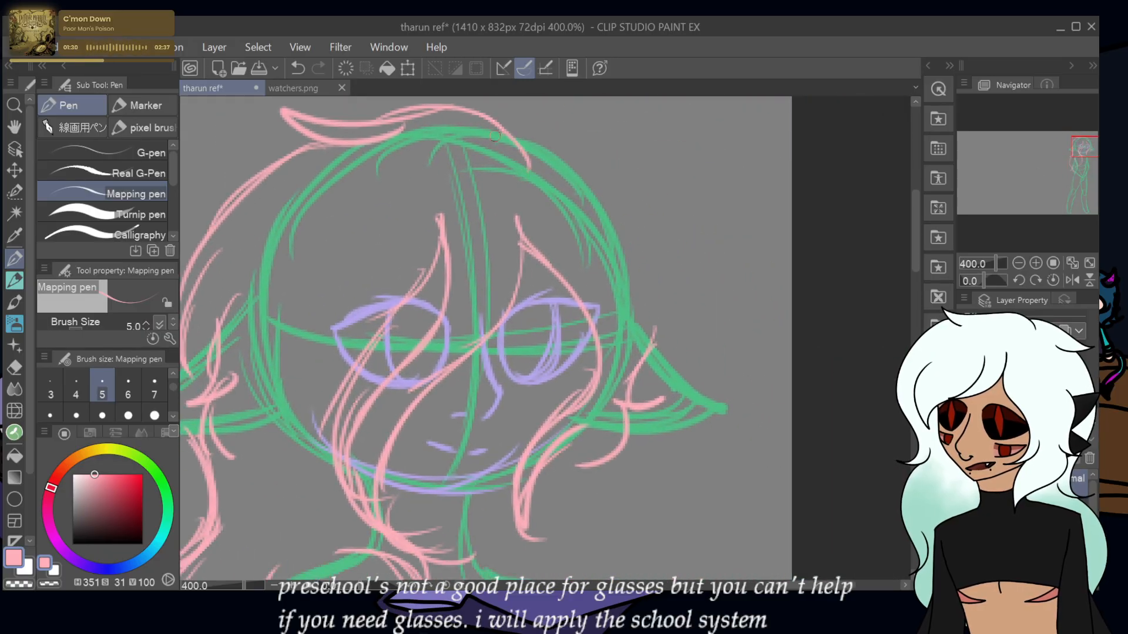
pyautogui.moveTo(496, 124)
pyautogui.mouseDown()
pyautogui.moveTo(614, 166)
pyautogui.moveTo(670, 169)
pyautogui.moveTo(561, 193)
pyautogui.moveTo(670, 288)
pyautogui.mouseUp()
pyautogui.moveTo(634, 207); pyautogui.dragTo(685, 338)
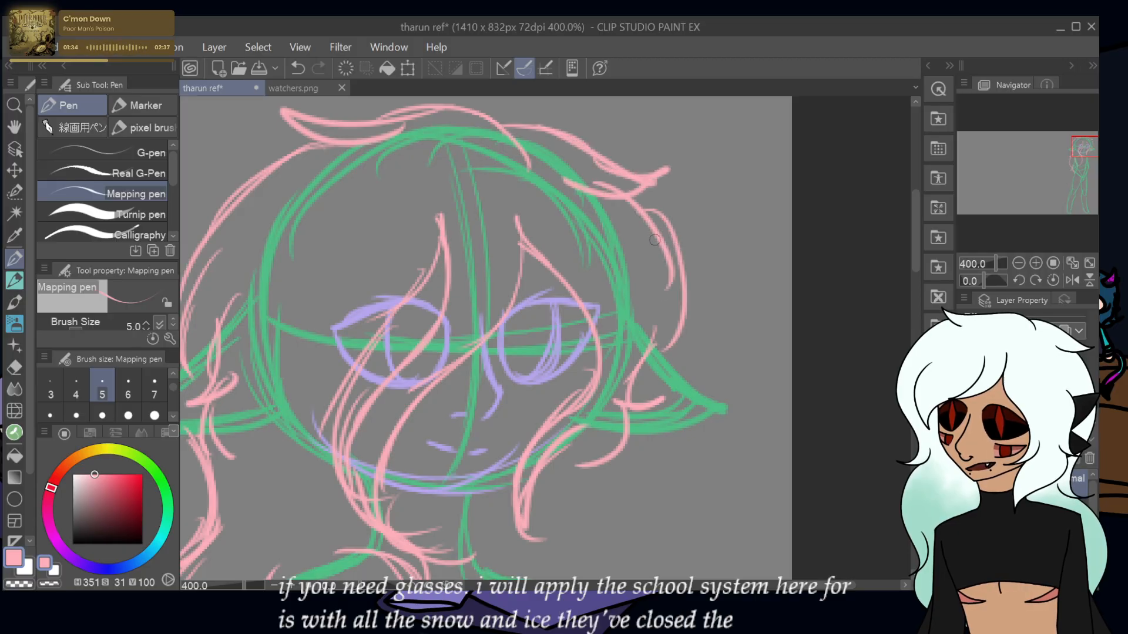
pyautogui.moveTo(655, 242); pyautogui.dragTo(676, 323)
pyautogui.moveTo(645, 224); pyautogui.dragTo(646, 364)
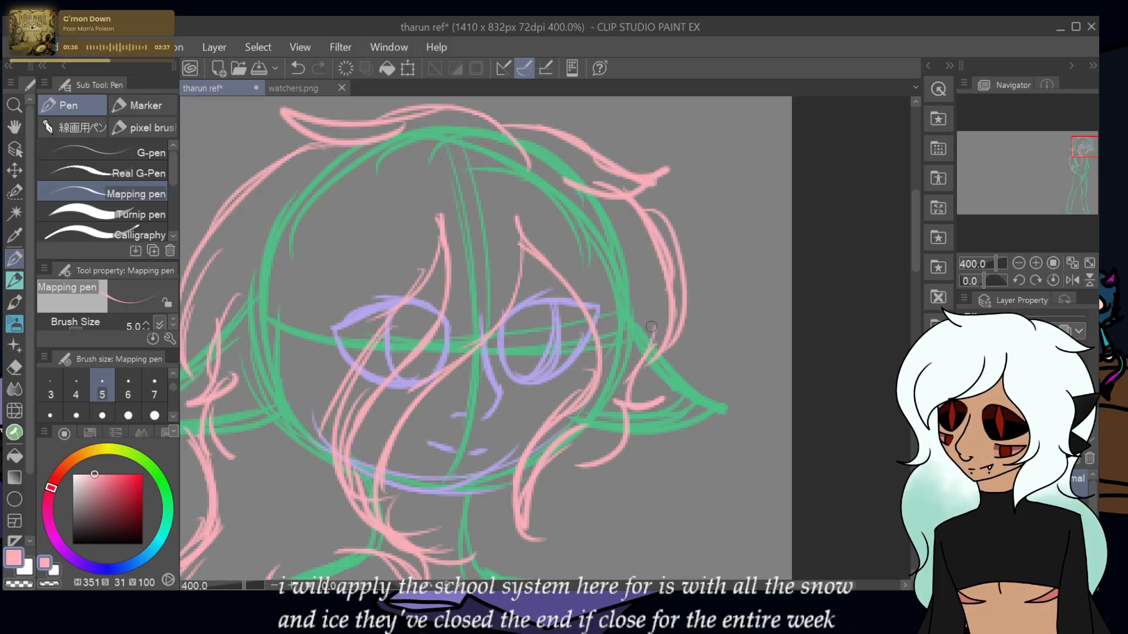
pyautogui.moveTo(631, 427)
pyautogui.mouseDown()
pyautogui.moveTo(611, 517)
pyautogui.moveTo(692, 474)
pyautogui.mouseUp()
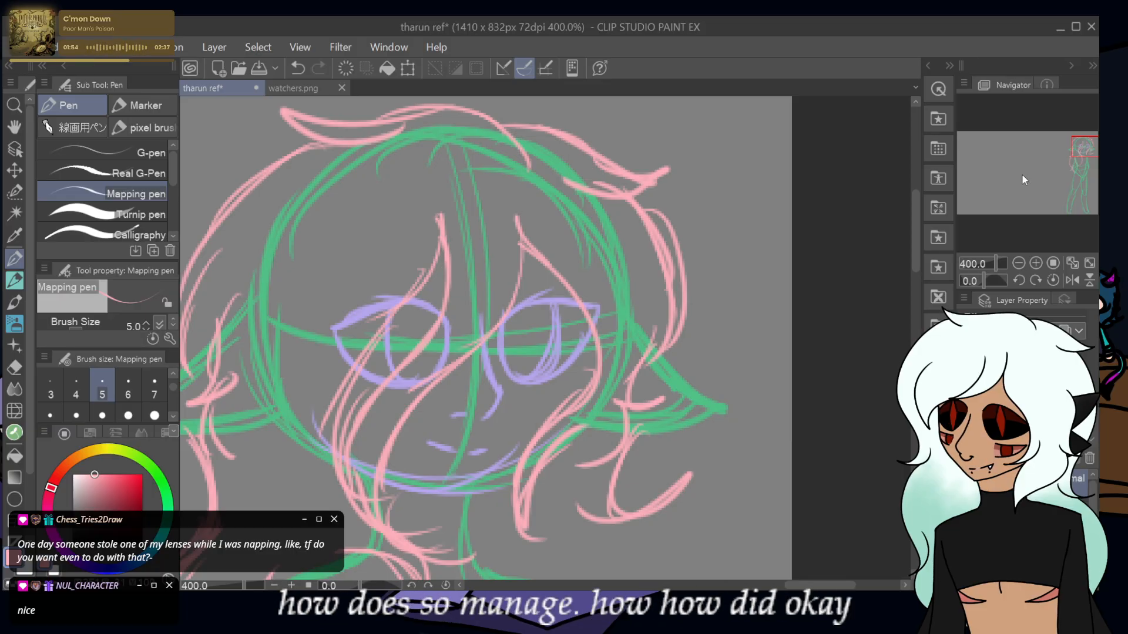
# - Extend the pink hair from the flicked tip in a long curve behind the right shoulder, tapering at the upper arm
pyautogui.moveTo(1078, 152); pyautogui.dragTo(1073, 168)
pyautogui.moveTo(703, 182)
pyautogui.mouseDown()
pyautogui.moveTo(680, 377)
pyautogui.moveTo(645, 407)
pyautogui.mouseUp()
pyautogui.moveTo(715, 226); pyautogui.dragTo(654, 455)
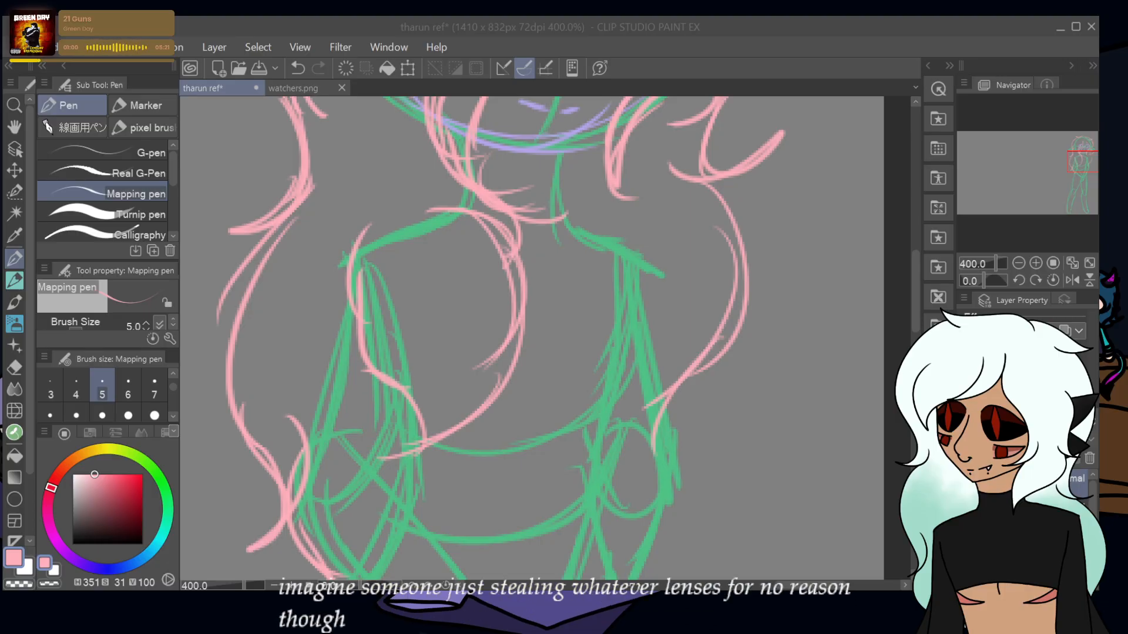
# - Choose a darker pink (H351 S48 V82), check Ira's outfit in watchers.png and sketch the off-shoulder top's upper edge across the chest
pyautogui.moveTo(1079, 162); pyautogui.dragTo(1074, 171)
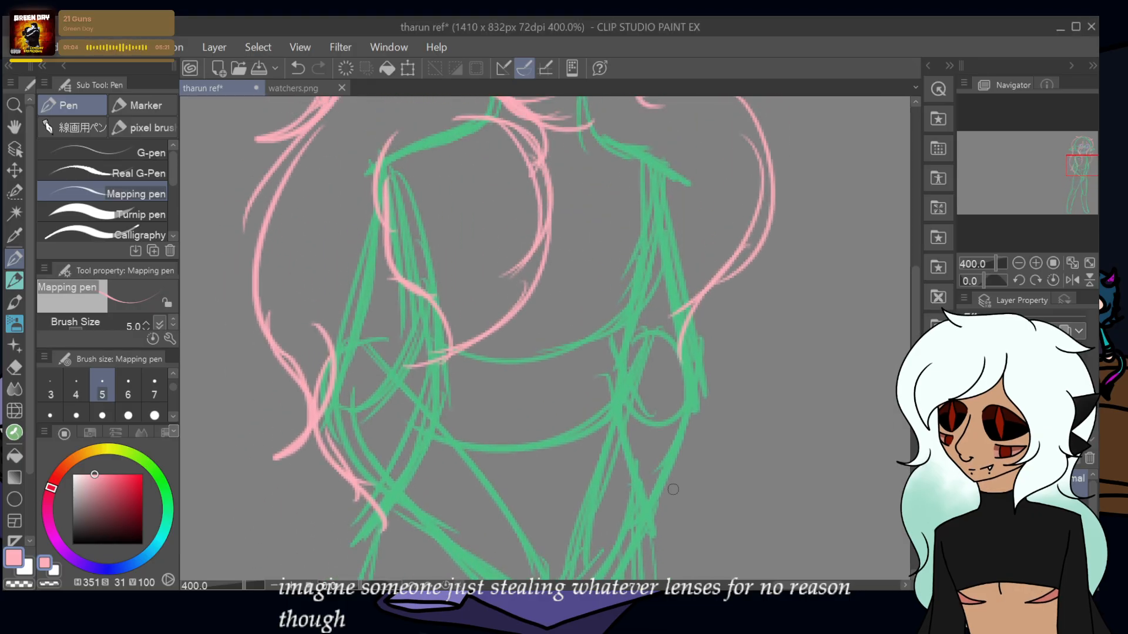
pyautogui.click(105, 482)
pyautogui.moveTo(105, 483); pyautogui.dragTo(106, 487)
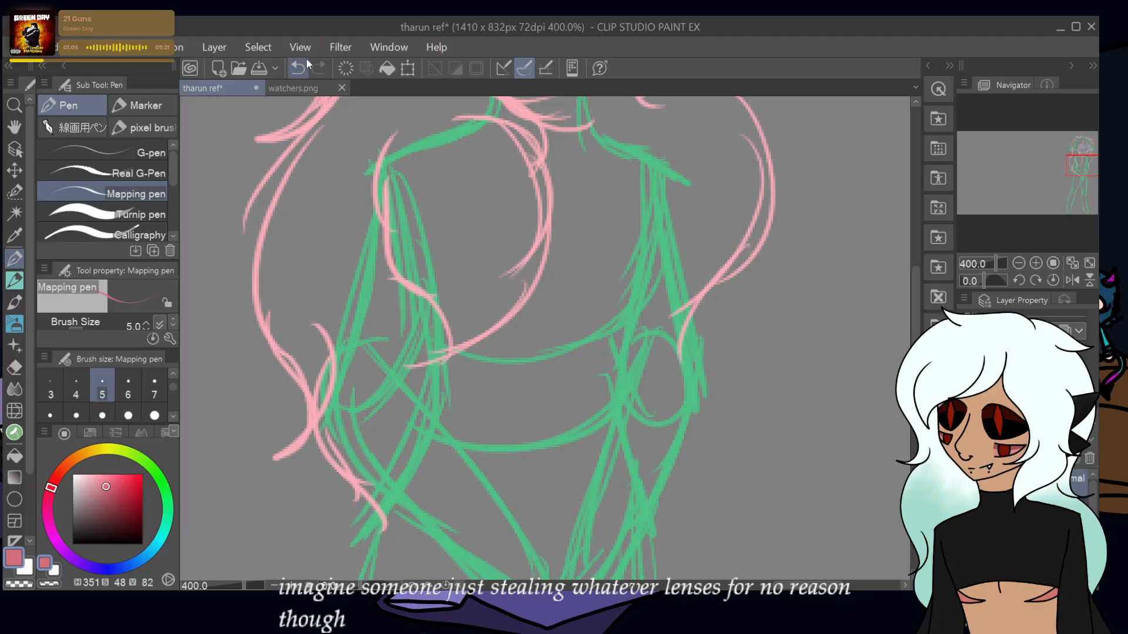
pyautogui.click(293, 87)
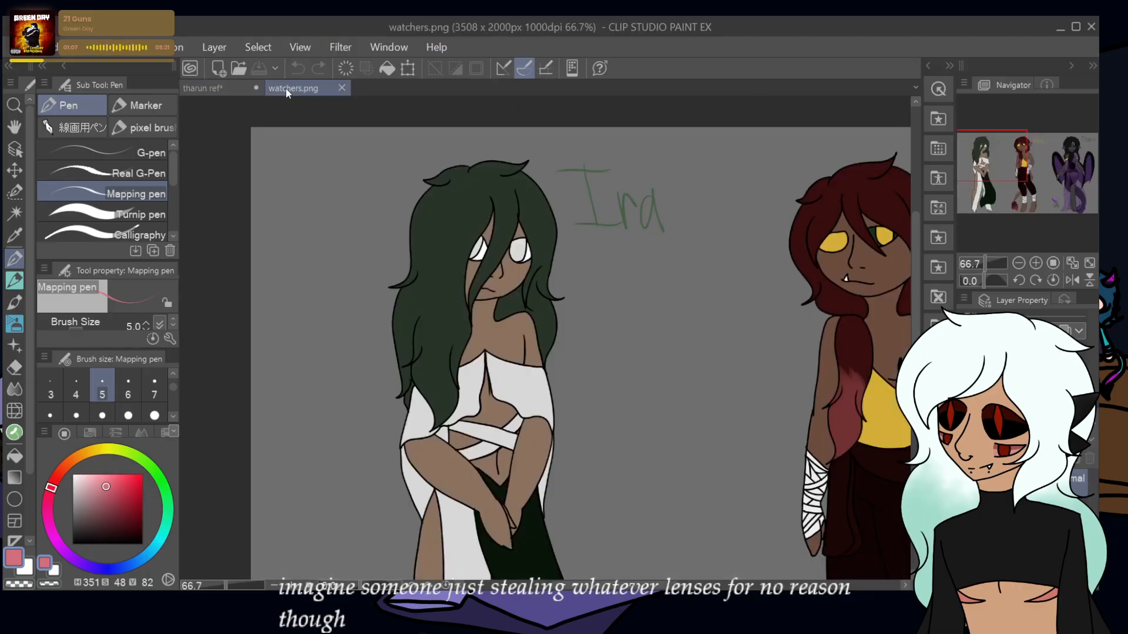
pyautogui.click(209, 89)
pyautogui.moveTo(549, 221); pyautogui.dragTo(363, 285)
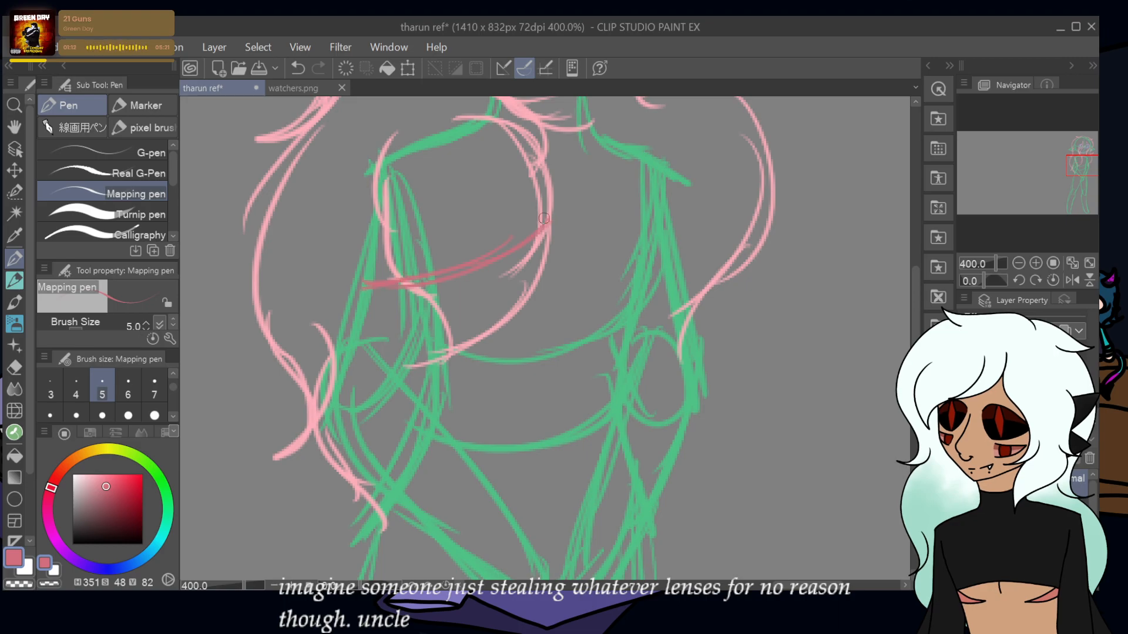
pyautogui.moveTo(552, 220)
pyautogui.mouseDown()
pyautogui.moveTo(693, 296)
pyautogui.moveTo(694, 405)
pyautogui.mouseUp()
# - Sketch the top's lower edges curving from the centre of the chest to both arms, with draped sleeves and a central fold
pyautogui.moveTo(551, 224); pyautogui.dragTo(476, 347)
pyautogui.moveTo(512, 313)
pyautogui.mouseDown()
pyautogui.moveTo(449, 354)
pyautogui.moveTo(498, 343)
pyautogui.moveTo(444, 387)
pyautogui.moveTo(428, 396)
pyautogui.moveTo(442, 371)
pyautogui.moveTo(340, 426)
pyautogui.mouseUp()
pyautogui.moveTo(364, 284); pyautogui.dragTo(320, 490)
pyautogui.moveTo(332, 449); pyautogui.dragTo(352, 562)
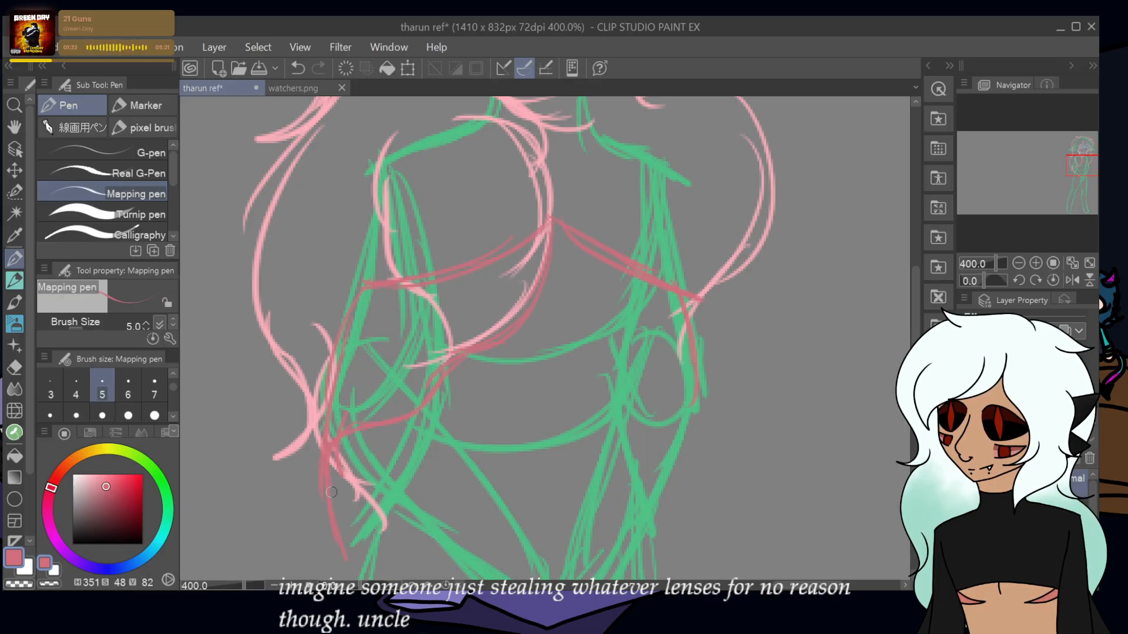
pyautogui.moveTo(550, 221)
pyautogui.mouseDown()
pyautogui.moveTo(593, 326)
pyautogui.moveTo(581, 298)
pyautogui.moveTo(666, 360)
pyautogui.moveTo(634, 343)
pyautogui.moveTo(653, 416)
pyautogui.moveTo(669, 384)
pyautogui.moveTo(675, 464)
pyautogui.mouseUp()
pyautogui.moveTo(693, 370)
pyautogui.mouseDown()
pyautogui.moveTo(667, 495)
pyautogui.moveTo(690, 425)
pyautogui.mouseUp()
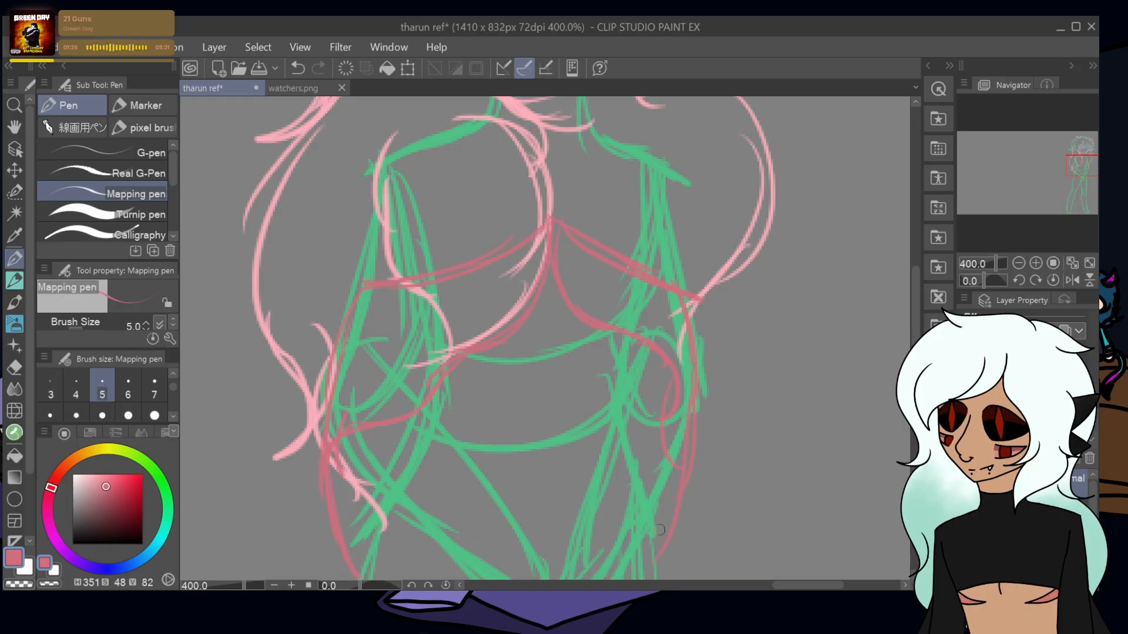
pyautogui.moveTo(550, 193); pyautogui.dragTo(547, 309)
# - Check Ira's waist wraps in watchers.png, then sketch crossing darker pink straps around the midriff
pyautogui.click(296, 90)
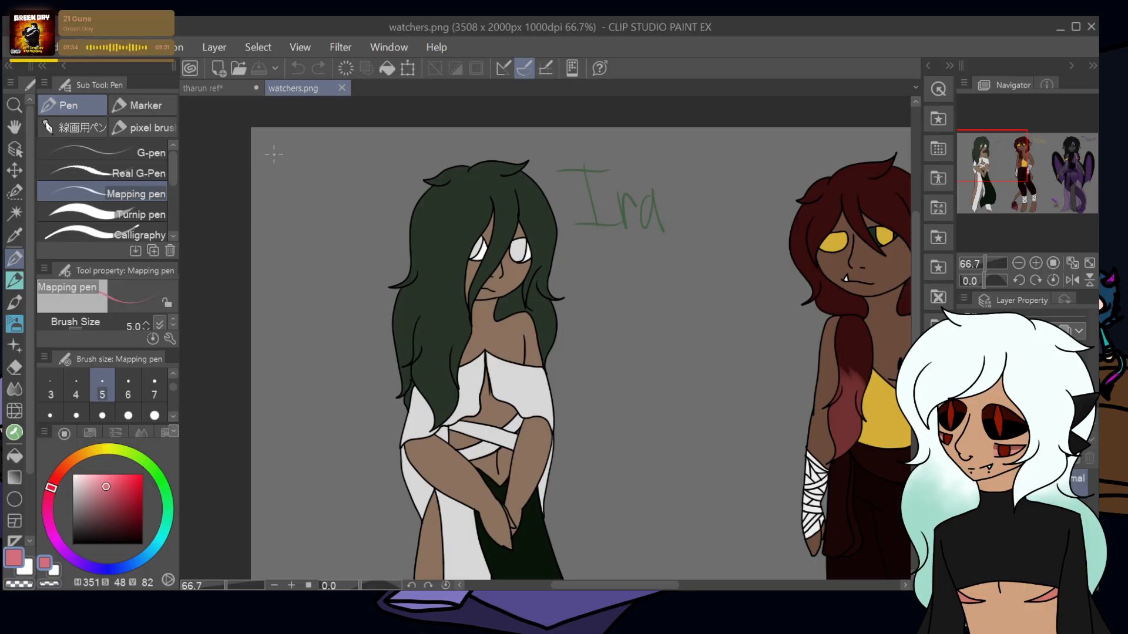
pyautogui.click(208, 89)
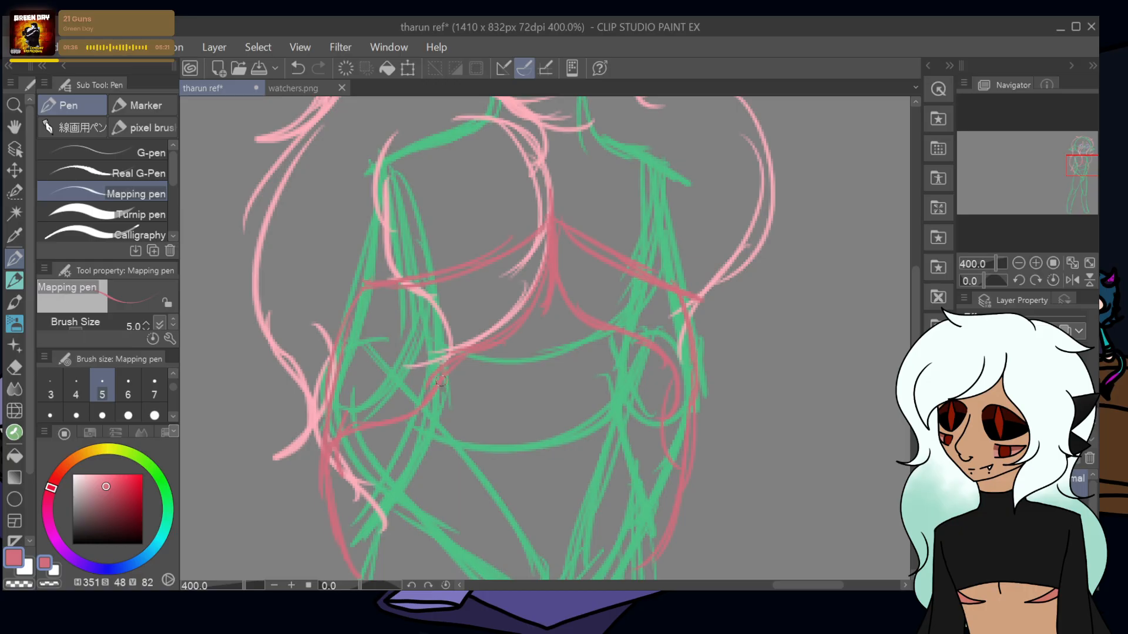
pyautogui.moveTo(552, 439); pyautogui.dragTo(628, 490)
pyautogui.moveTo(619, 377); pyautogui.dragTo(492, 452)
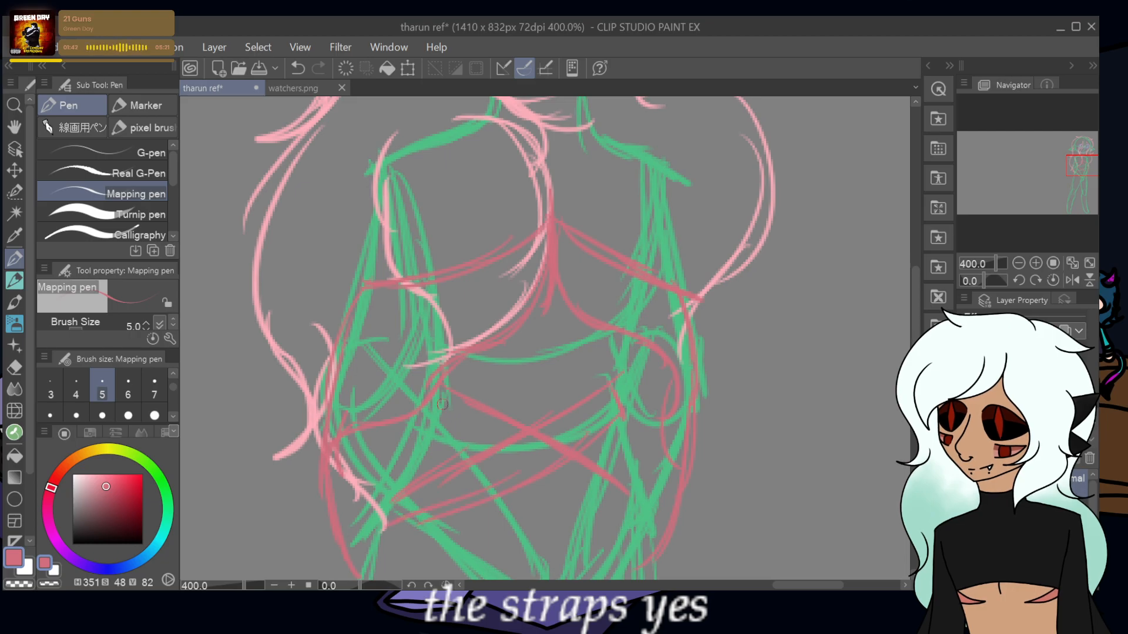
pyautogui.moveTo(439, 387); pyautogui.dragTo(426, 424)
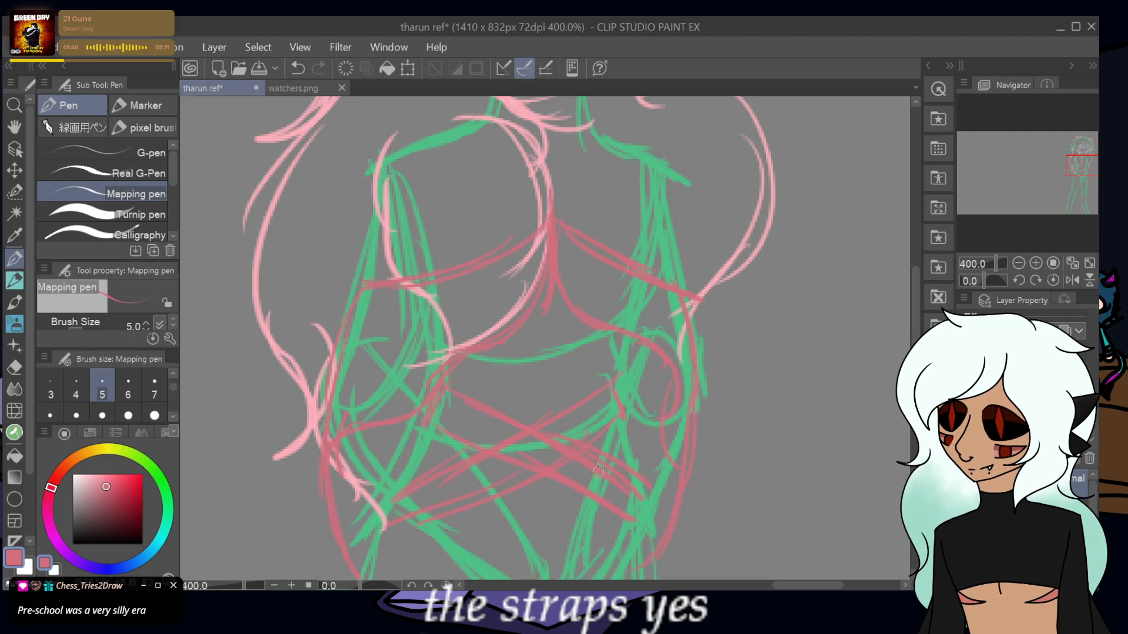
pyautogui.moveTo(564, 531); pyautogui.dragTo(618, 327)
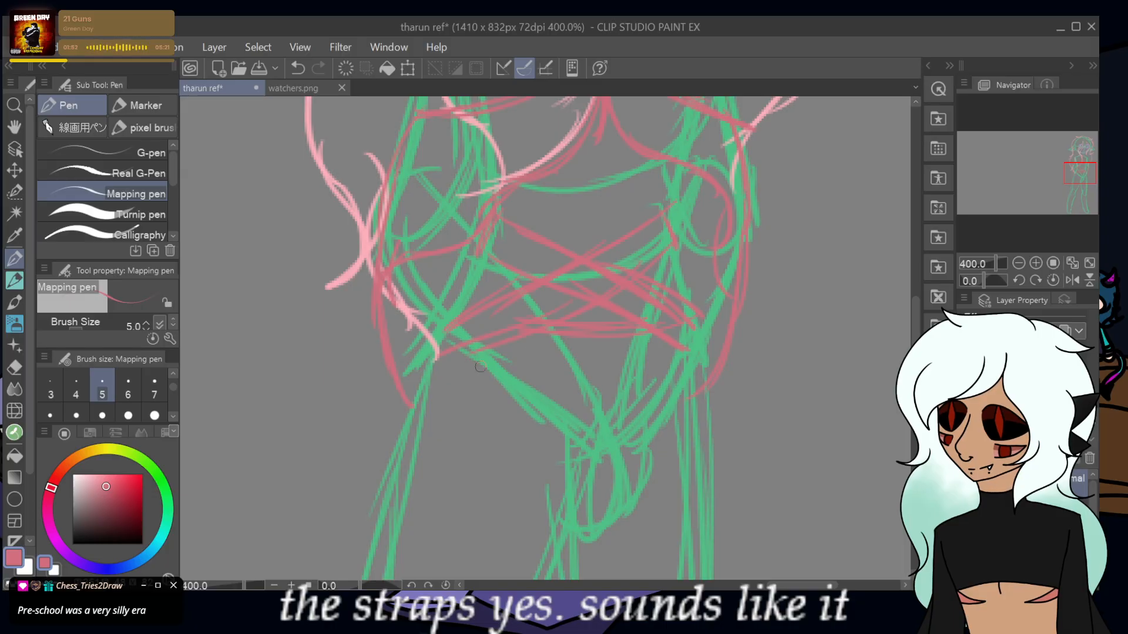
# - Sketch darker pink skirt edges from the waist, one curving down the inner thigh past the knee and one flaring outside the right leg
pyautogui.moveTo(488, 343); pyautogui.dragTo(557, 539)
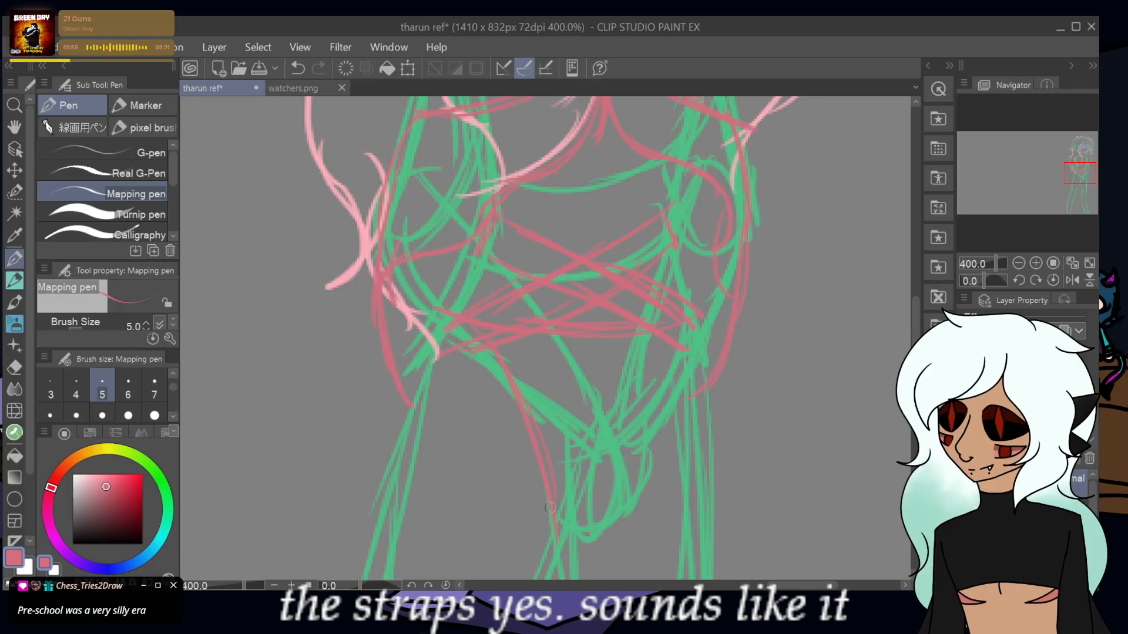
pyautogui.moveTo(1080, 173); pyautogui.dragTo(1080, 184)
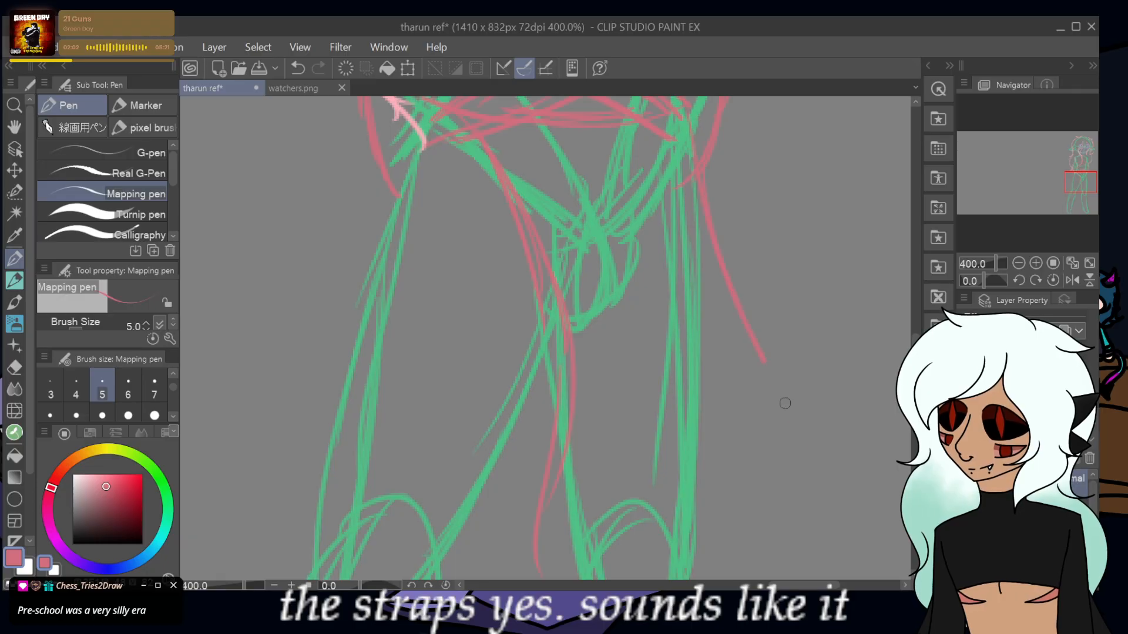
pyautogui.moveTo(1079, 183); pyautogui.dragTo(1082, 189)
pyautogui.moveTo(472, 287); pyautogui.dragTo(605, 580)
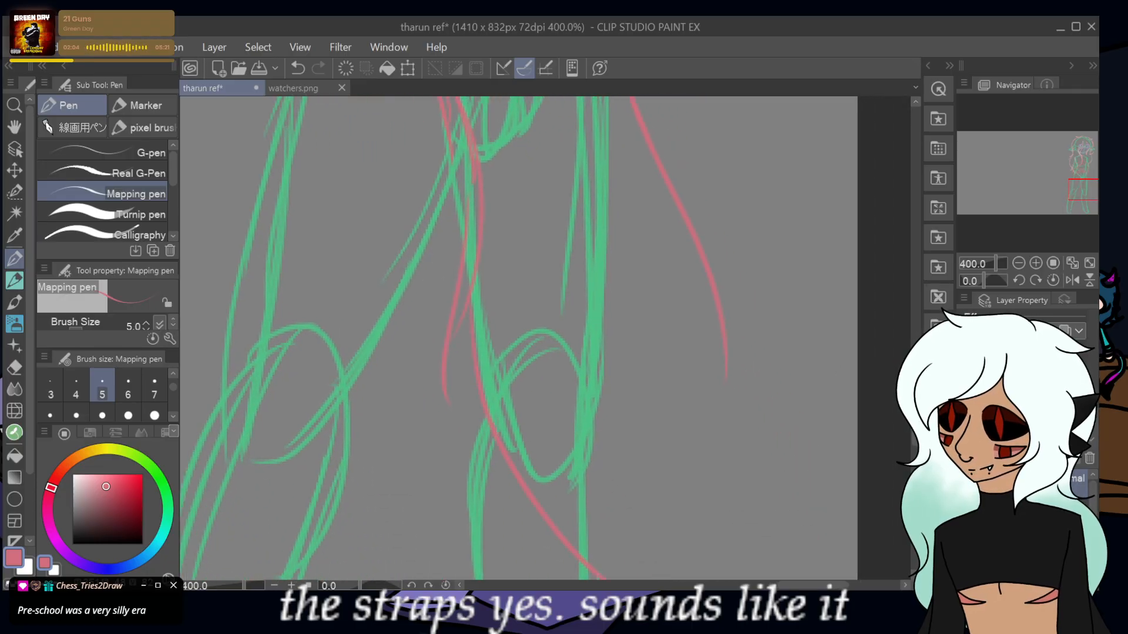
# - Try extending the skirt's outer edge beside the right knee with wavy outward curves
pyautogui.moveTo(692, 239); pyautogui.dragTo(820, 468)
pyautogui.moveTo(726, 369); pyautogui.dragTo(820, 579)
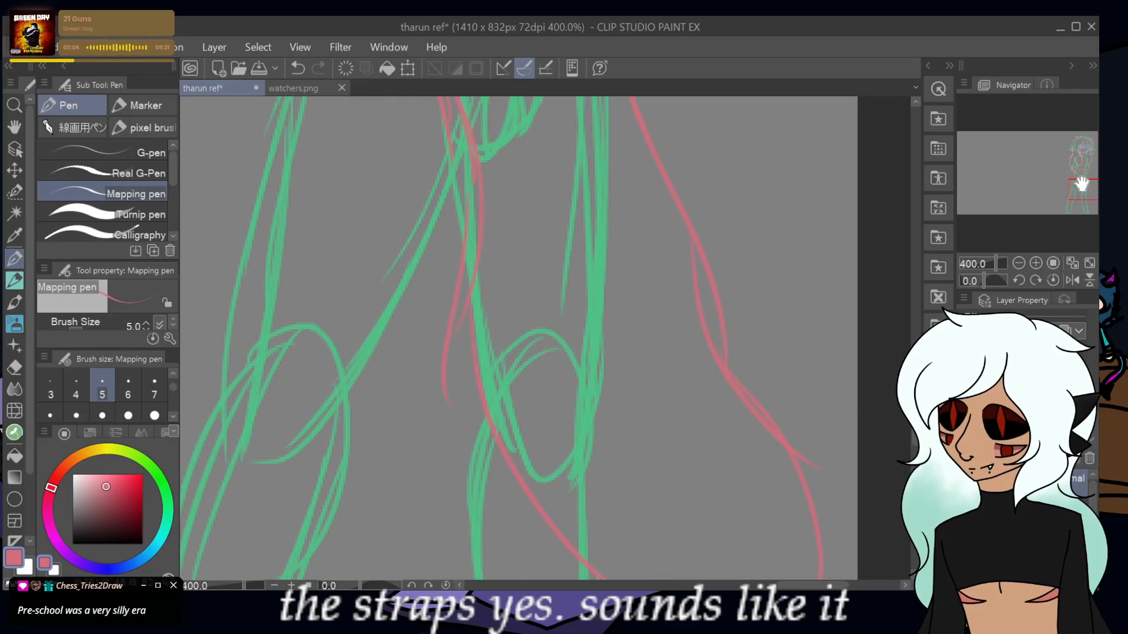
pyautogui.moveTo(1083, 189); pyautogui.dragTo(1090, 190)
pyautogui.click(297, 68)
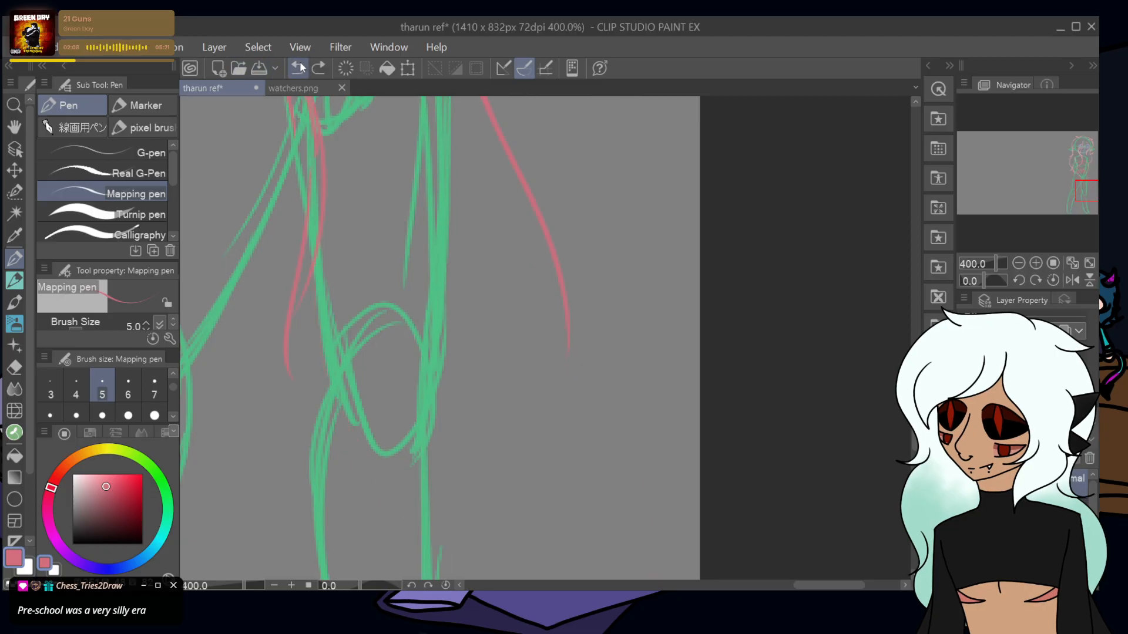
# - Sketch the skirt's outer edge down past the right knee into a wide flare, curving the hem back across the lower leg
pyautogui.moveTo(528, 200)
pyautogui.mouseDown()
pyautogui.moveTo(495, 499)
pyautogui.moveTo(540, 578)
pyautogui.mouseUp()
pyautogui.moveTo(673, 332); pyautogui.dragTo(766, 229)
pyautogui.moveTo(1086, 196); pyautogui.dragTo(1082, 210)
pyautogui.moveTo(676, 185); pyautogui.dragTo(778, 269)
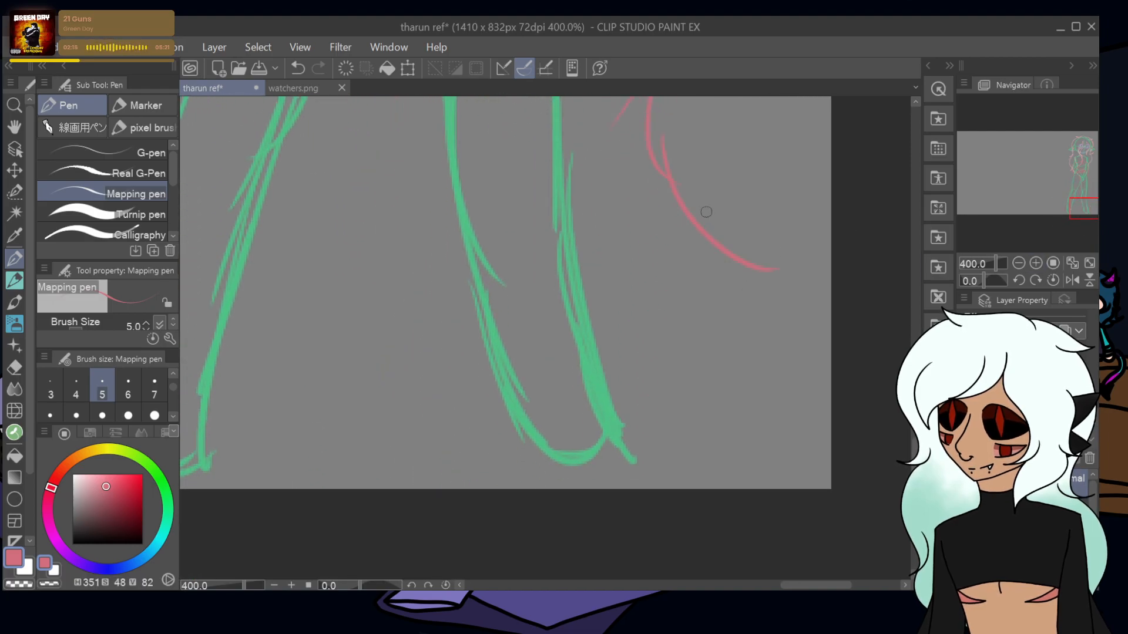
pyautogui.moveTo(775, 230)
pyautogui.mouseDown()
pyautogui.moveTo(624, 385)
pyautogui.moveTo(576, 348)
pyautogui.moveTo(541, 385)
pyautogui.moveTo(436, 341)
pyautogui.mouseUp()
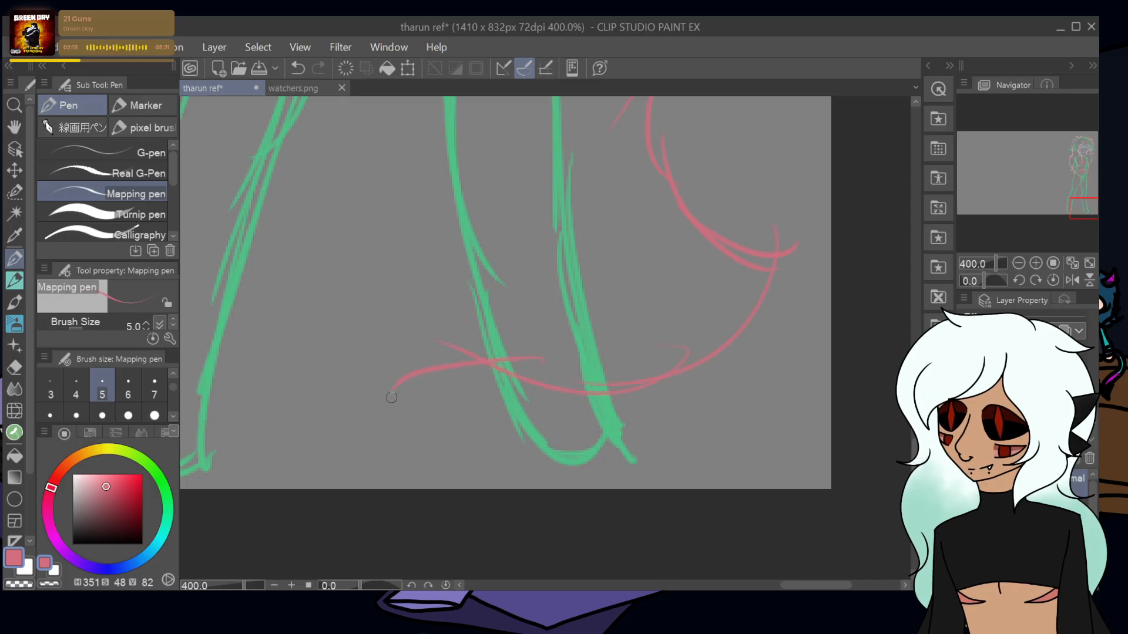
# - Sketch the skirt's inner edge down between the legs, joining the hem in a pointed corner with a folded underside
pyautogui.moveTo(1079, 203); pyautogui.dragTo(1074, 193)
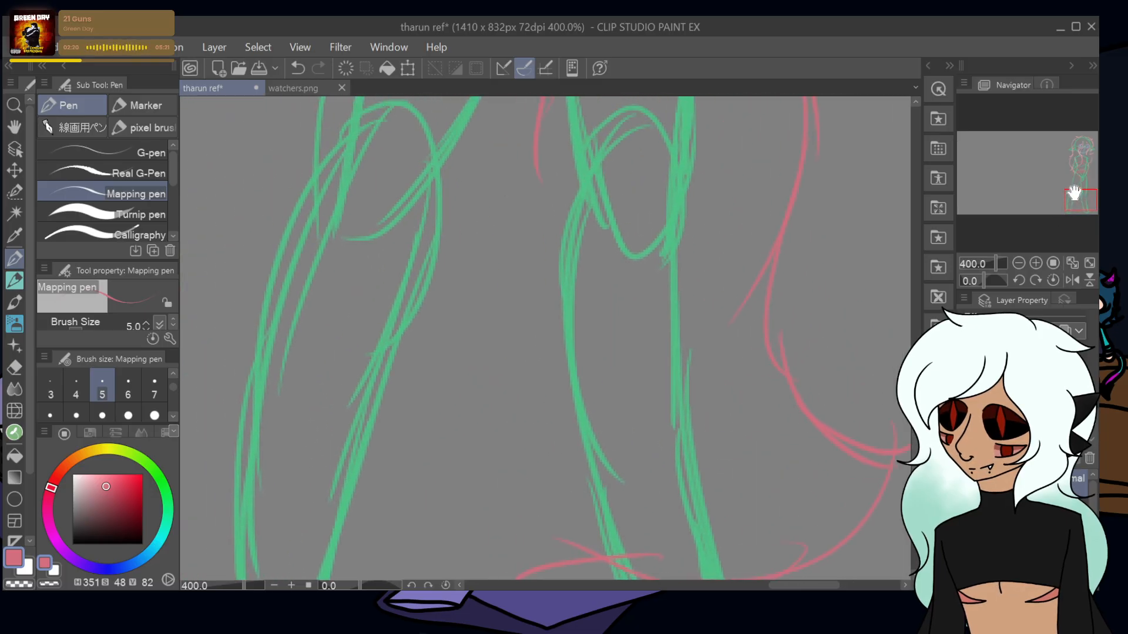
pyautogui.moveTo(541, 101); pyautogui.dragTo(458, 552)
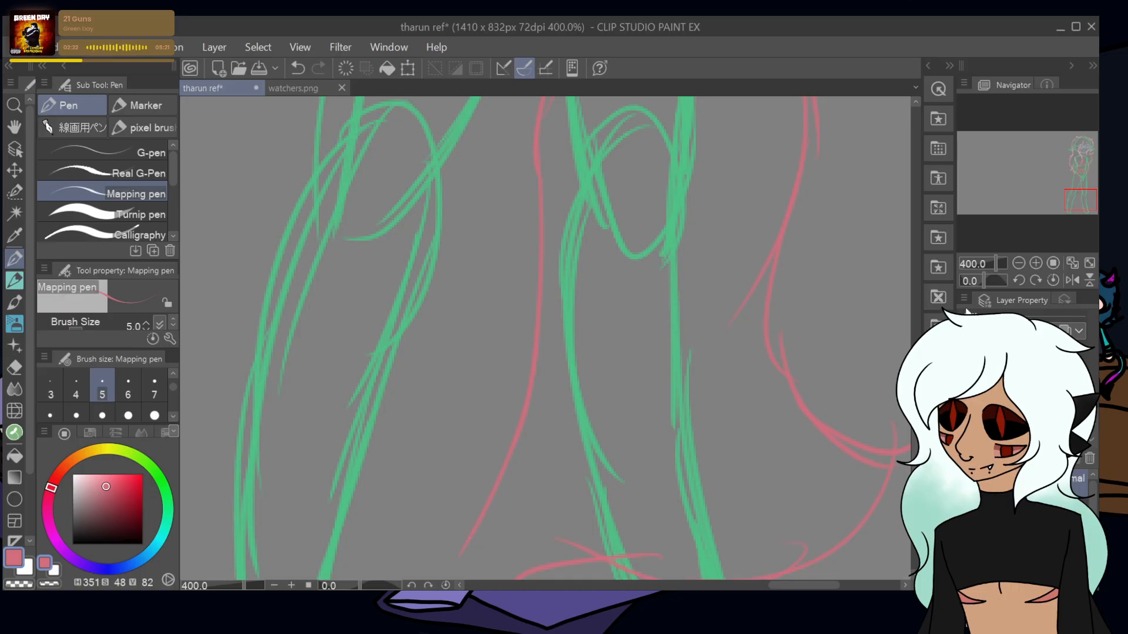
pyautogui.scroll(-5, 565, 298)
pyautogui.moveTo(526, 311)
pyautogui.mouseDown()
pyautogui.moveTo(506, 458)
pyautogui.moveTo(520, 418)
pyautogui.mouseUp()
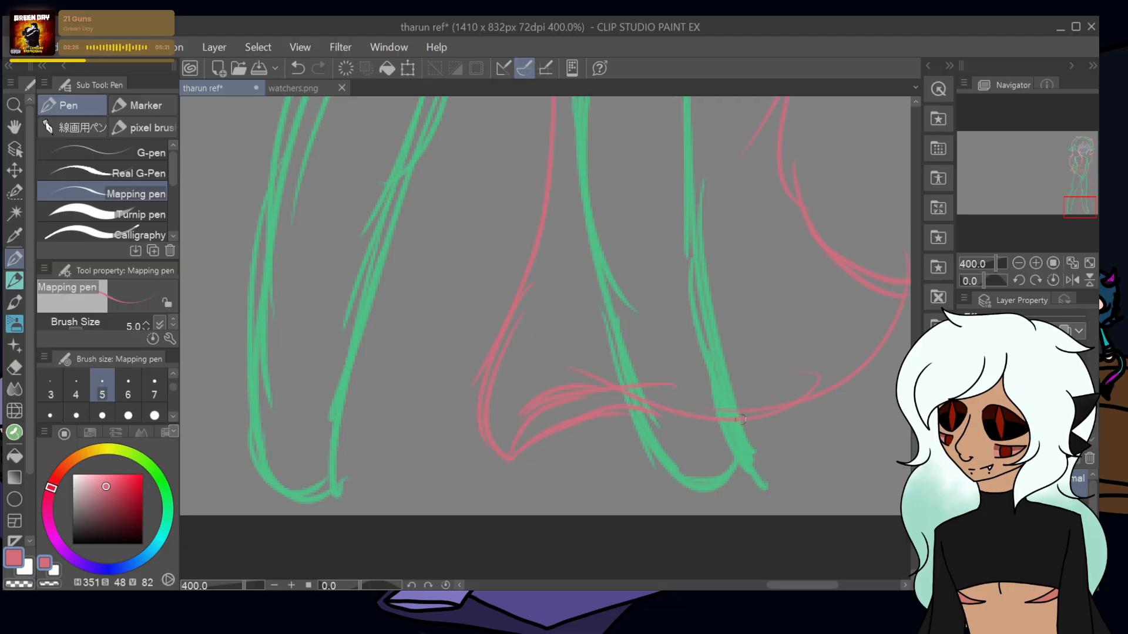
# - Sketch both pink trouser edges along the left leg from the waist, ending in a curved opening at the ankle
pyautogui.moveTo(1070, 194)
pyautogui.mouseDown()
pyautogui.moveTo(1057, 179)
pyautogui.moveTo(1031, 187)
pyautogui.mouseUp()
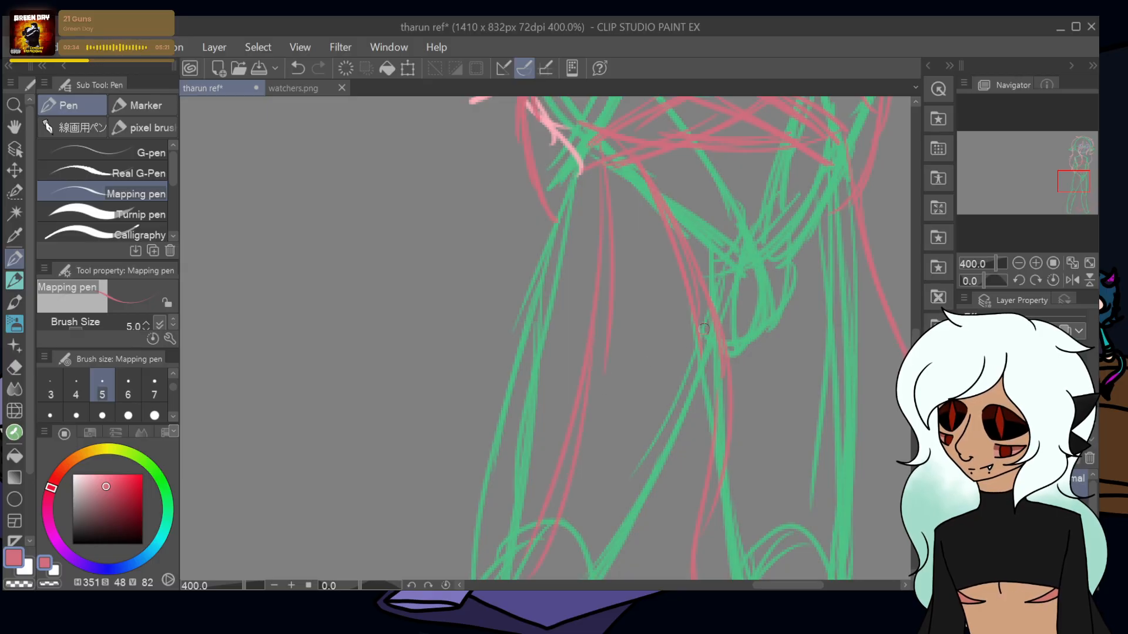
pyautogui.moveTo(1070, 189); pyautogui.dragTo(1063, 200)
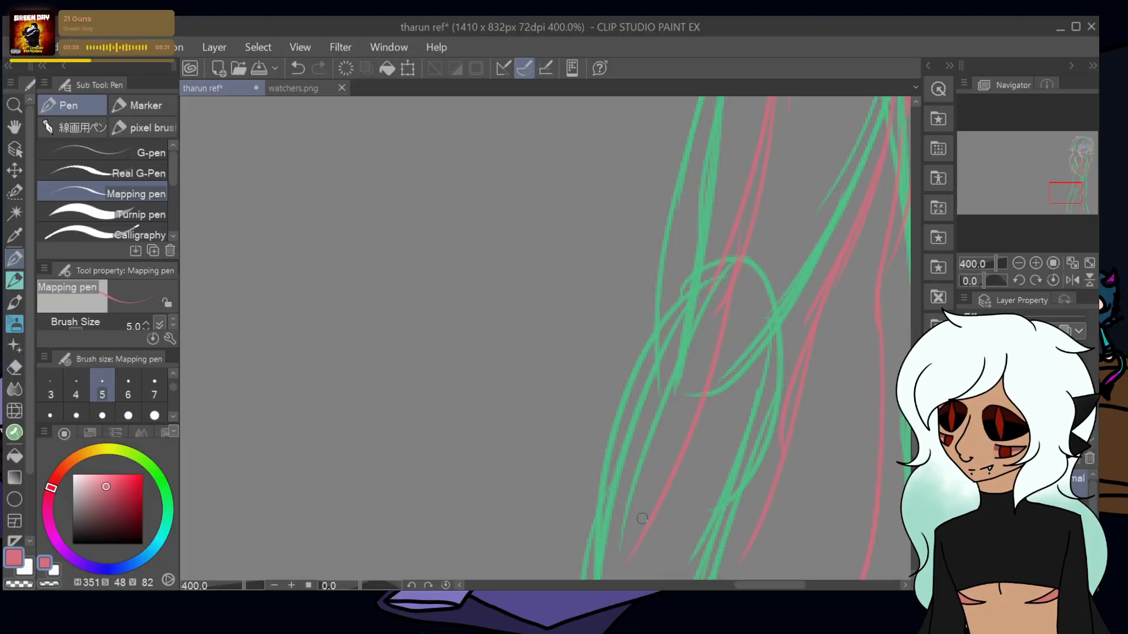
pyautogui.moveTo(1066, 191); pyautogui.dragTo(1066, 202)
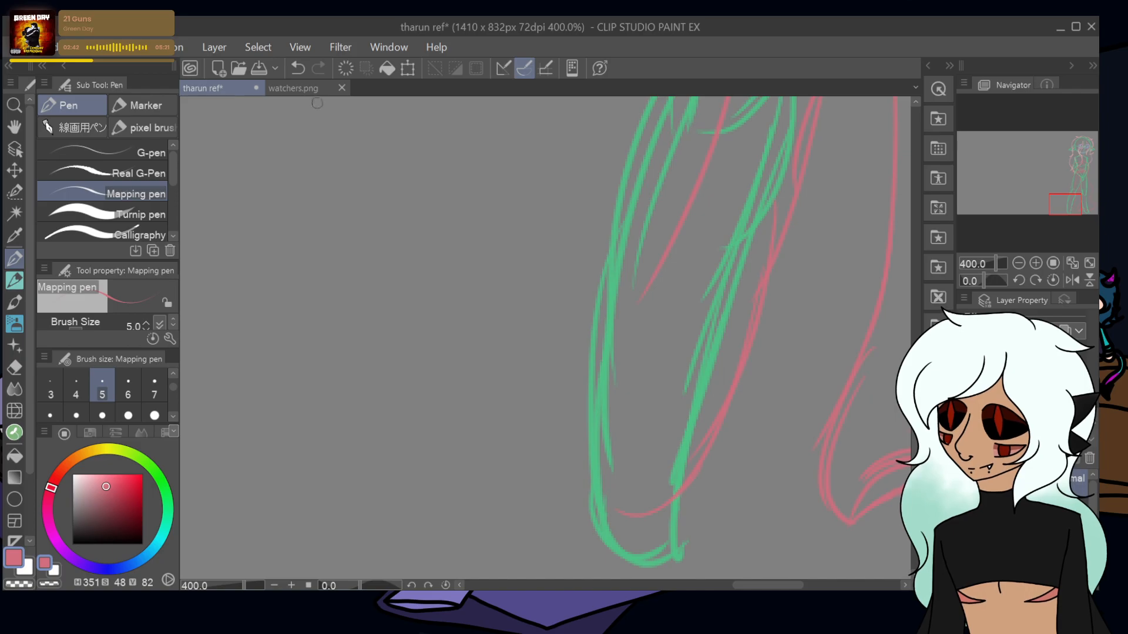
# - Check the feet in watchers.png, then sketch the narrow strap over the left foot and the trouser leg's outer edge
pyautogui.click(293, 88)
pyautogui.moveTo(992, 151); pyautogui.dragTo(986, 200)
pyautogui.click(203, 88)
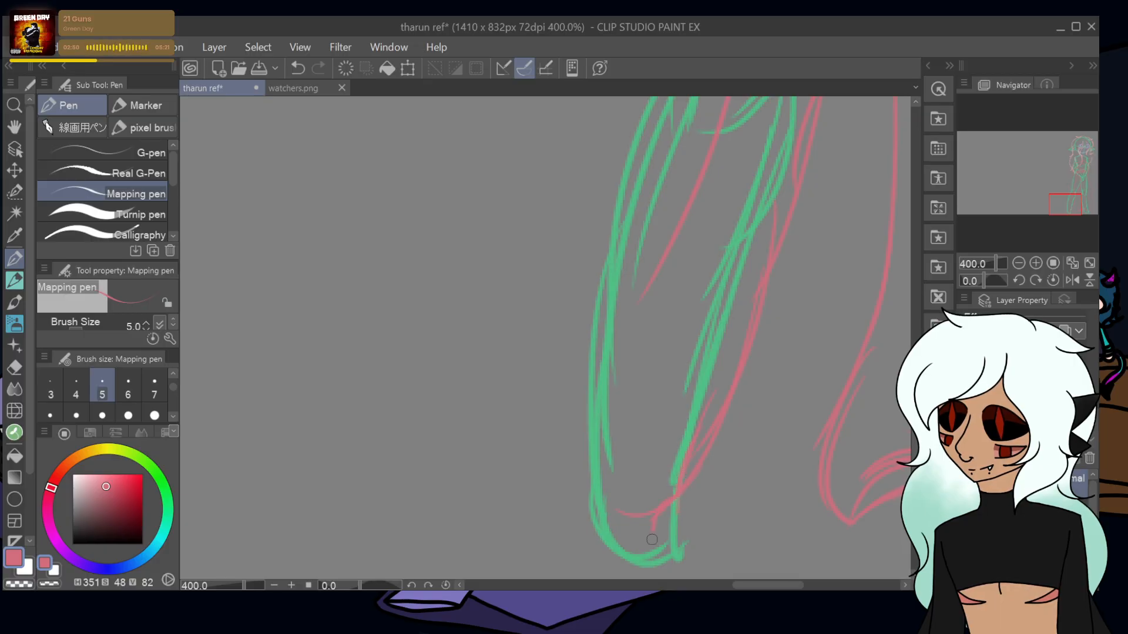
pyautogui.moveTo(662, 500); pyautogui.dragTo(648, 559)
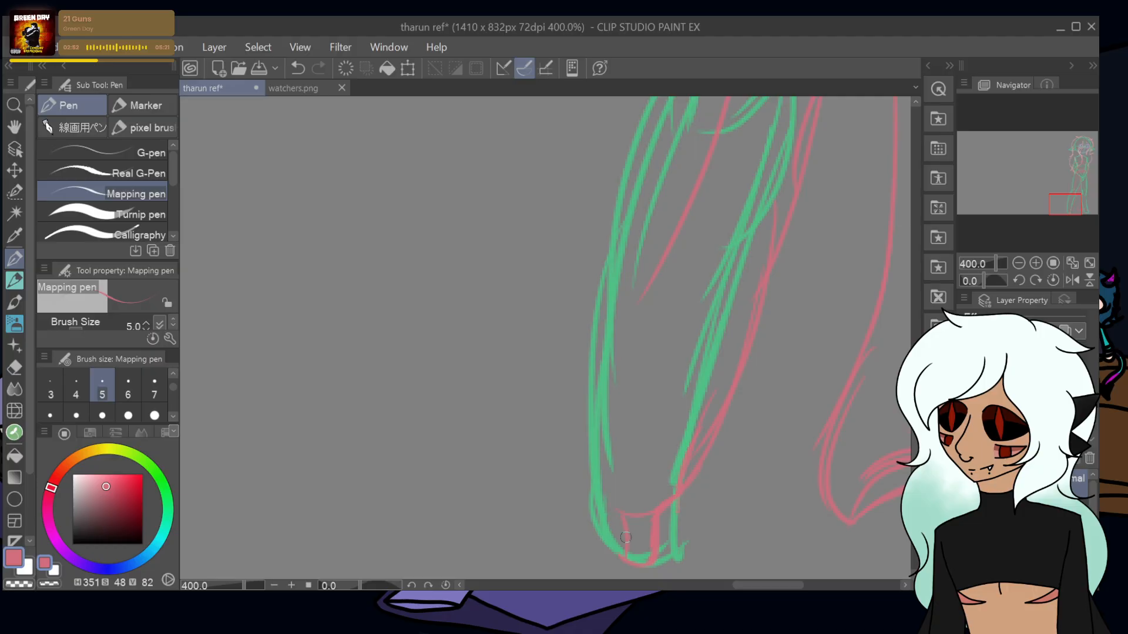
pyautogui.moveTo(612, 506); pyautogui.dragTo(685, 179)
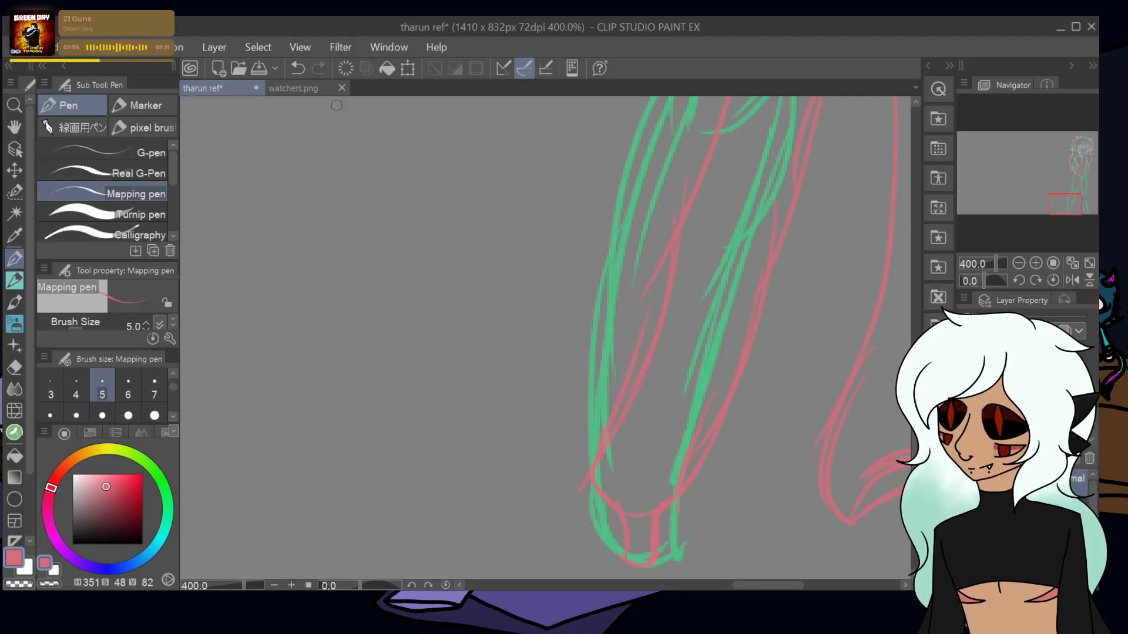
# - Recheck the trouser legs in watchers.png and strengthen the lower outer edge of the left trouser leg
pyautogui.click(293, 89)
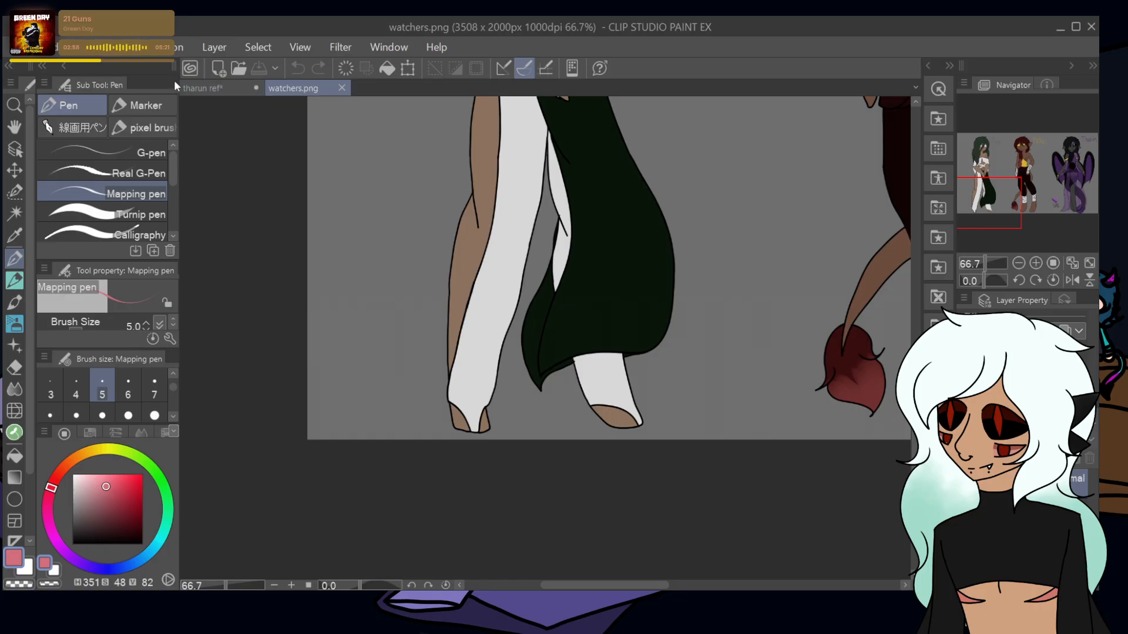
pyautogui.click(194, 89)
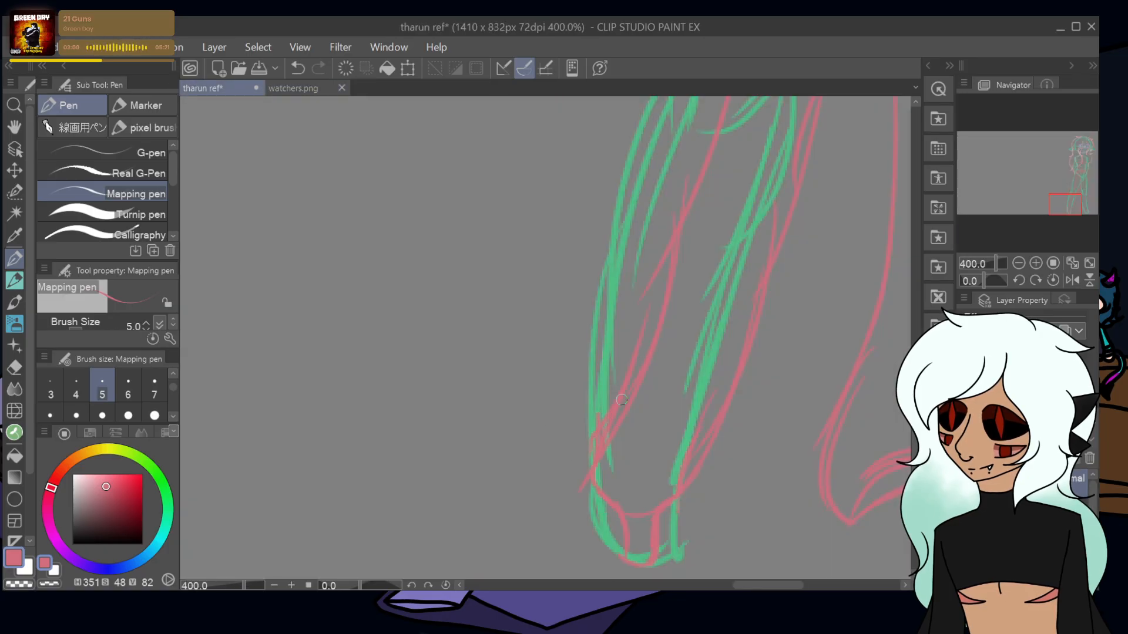
pyautogui.click(301, 91)
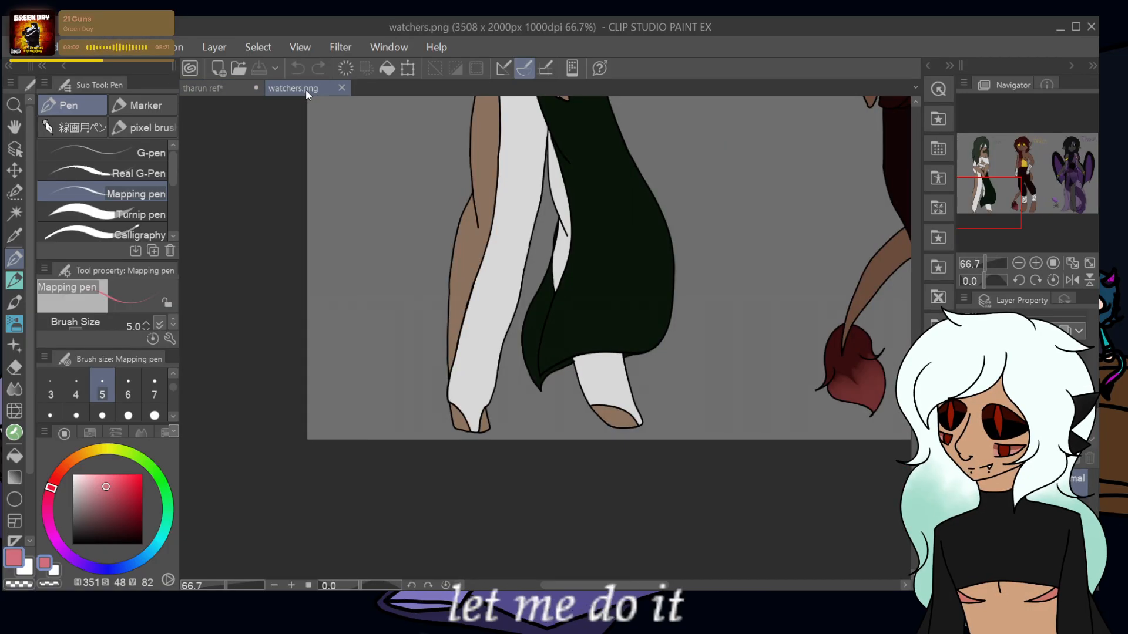
pyautogui.click(200, 88)
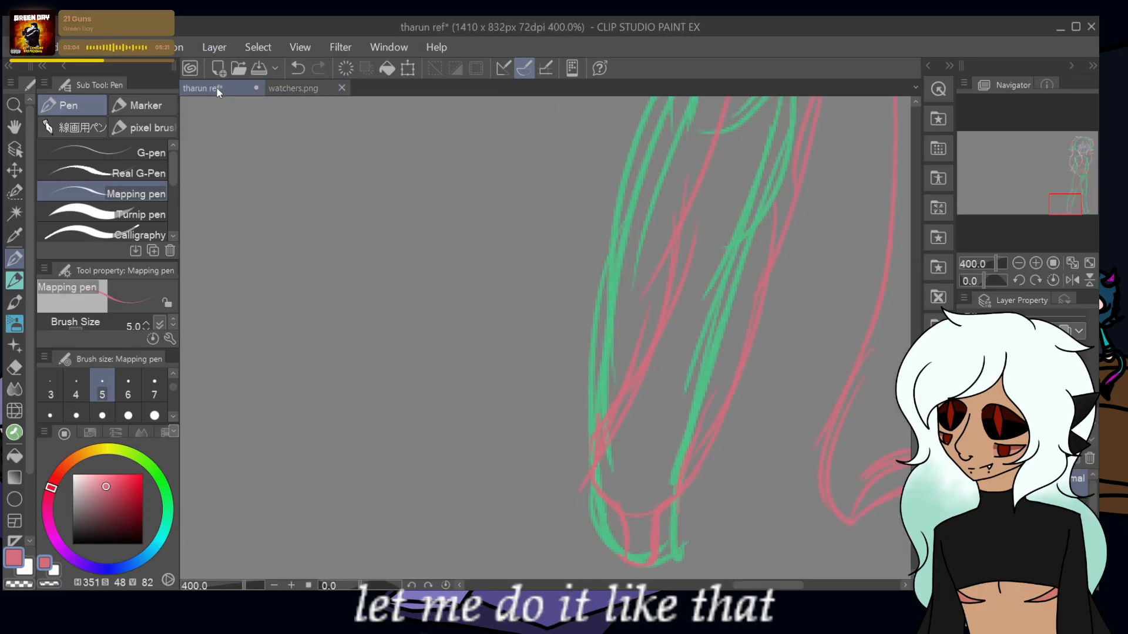
# - Sketch the right foot's trouser opening below the skirt hem, and the inner trouser edge between the legs
pyautogui.click(1073, 203)
pyautogui.moveTo(1073, 203); pyautogui.dragTo(1085, 205)
pyautogui.moveTo(484, 434)
pyautogui.mouseDown()
pyautogui.moveTo(506, 493)
pyautogui.moveTo(499, 484)
pyautogui.mouseUp()
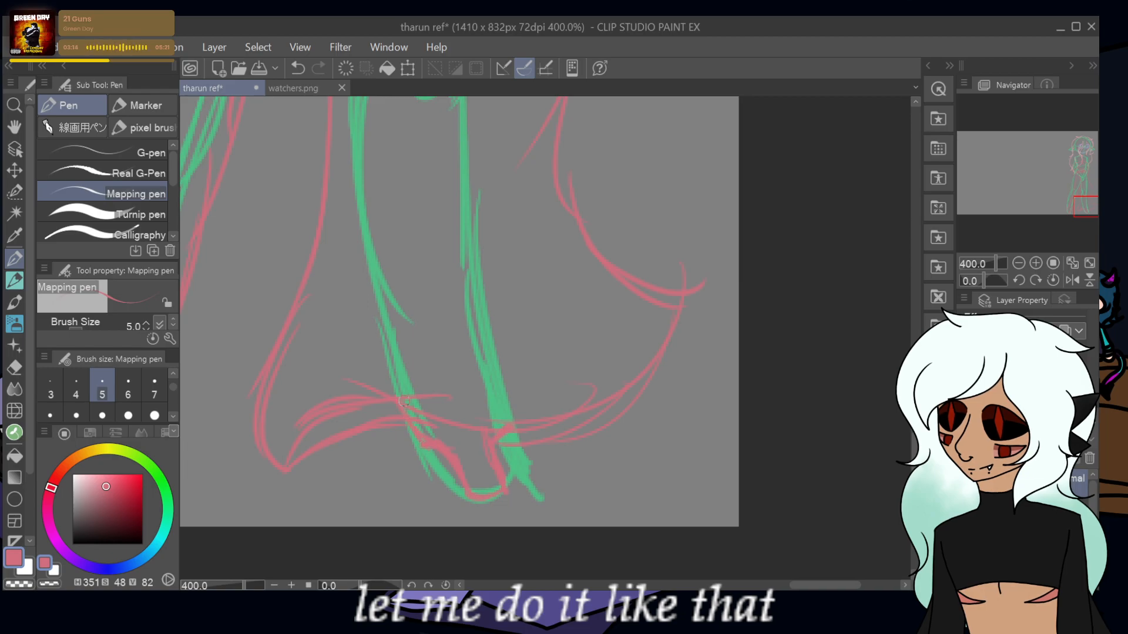
pyautogui.moveTo(1084, 204); pyautogui.dragTo(1082, 195)
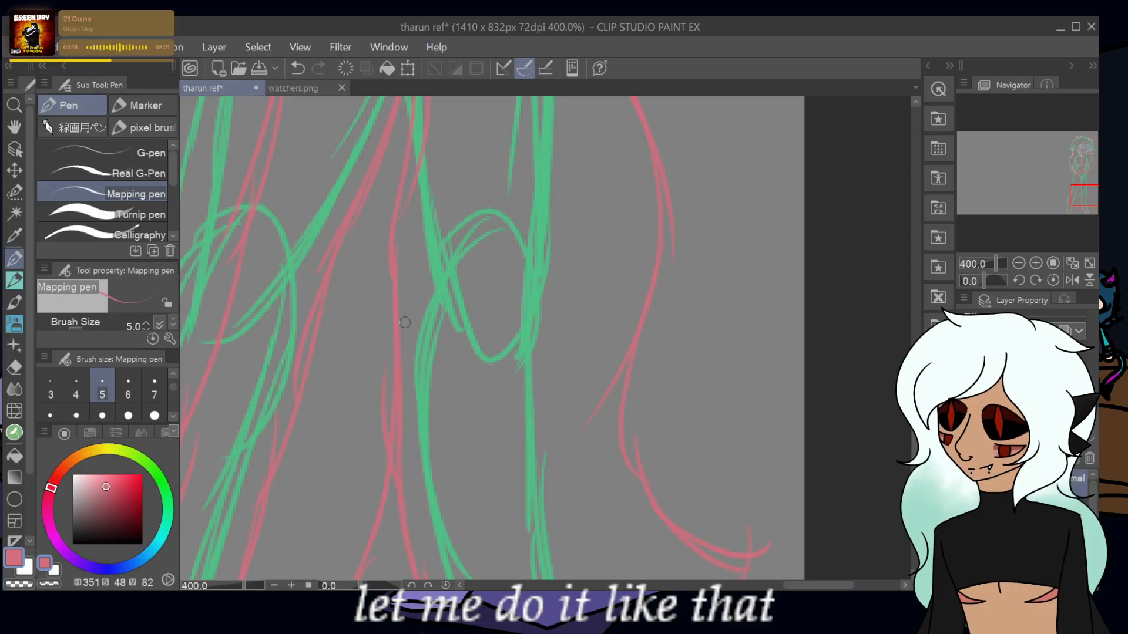
pyautogui.moveTo(1083, 199)
pyautogui.mouseDown()
pyautogui.moveTo(1082, 147)
pyautogui.moveTo(1080, 193)
pyautogui.mouseUp()
# - Pick a darker red and sketch the covering around the clasped hands, thickening its rounded lower edge
pyautogui.click(114, 496)
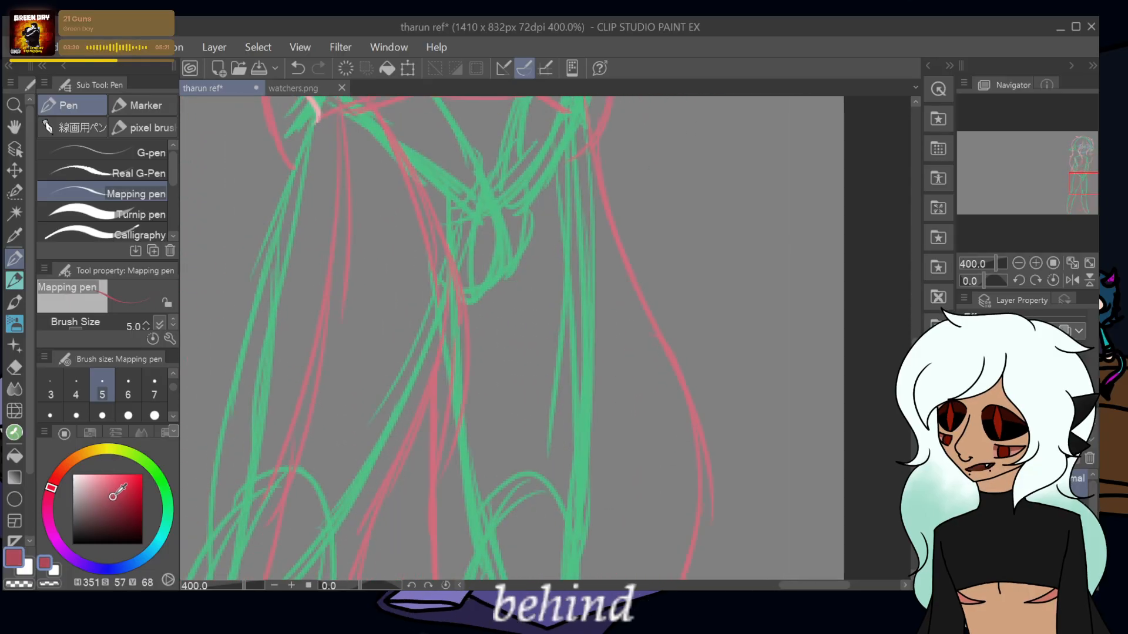
pyautogui.moveTo(487, 198)
pyautogui.mouseDown()
pyautogui.moveTo(502, 286)
pyautogui.moveTo(440, 295)
pyautogui.mouseUp()
pyautogui.moveTo(444, 205); pyautogui.dragTo(449, 288)
pyautogui.moveTo(445, 215)
pyautogui.mouseDown()
pyautogui.moveTo(450, 288)
pyautogui.moveTo(420, 163)
pyautogui.moveTo(451, 207)
pyautogui.mouseUp()
pyautogui.moveTo(438, 101); pyautogui.dragTo(492, 200)
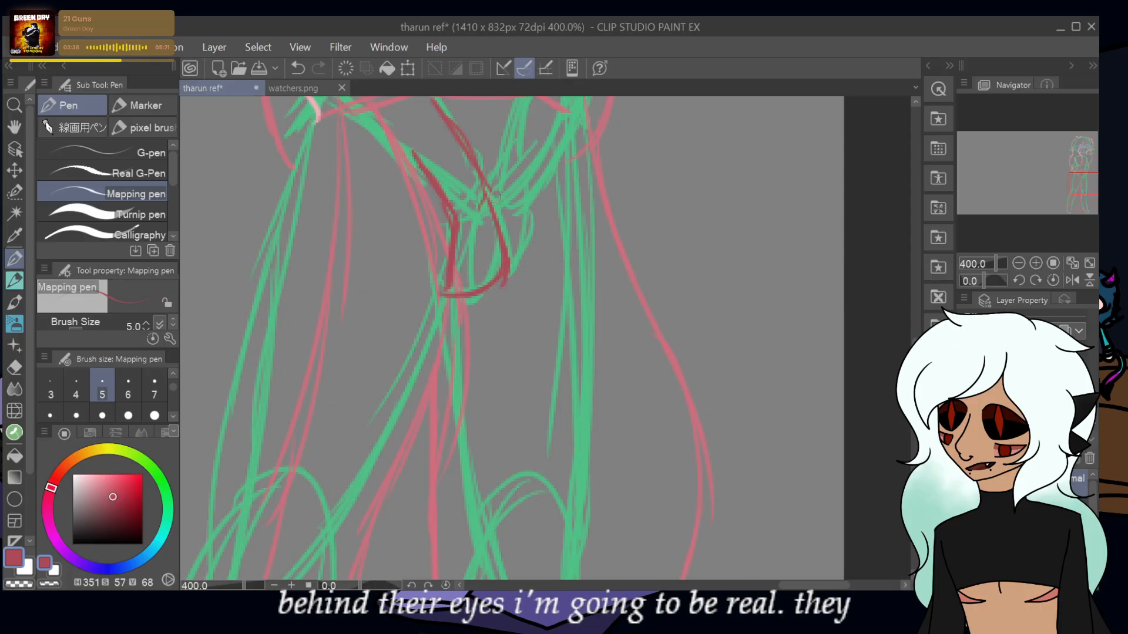
pyautogui.moveTo(491, 189); pyautogui.dragTo(501, 242)
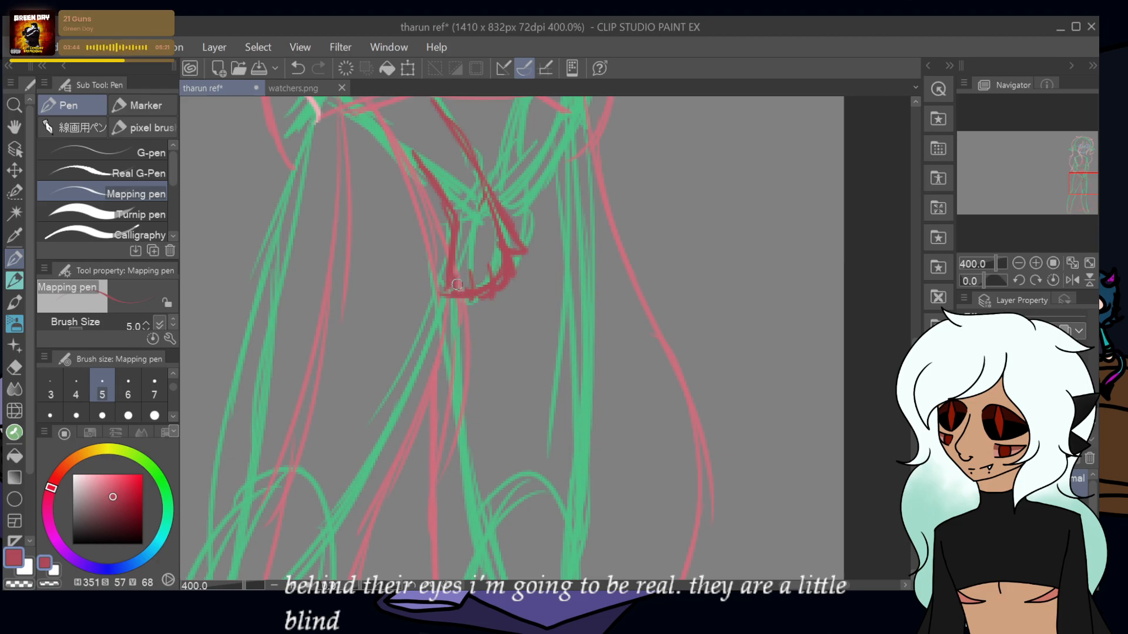
pyautogui.moveTo(452, 283)
pyautogui.mouseDown()
pyautogui.moveTo(450, 227)
pyautogui.moveTo(448, 275)
pyautogui.mouseUp()
pyautogui.moveTo(520, 214); pyautogui.dragTo(503, 271)
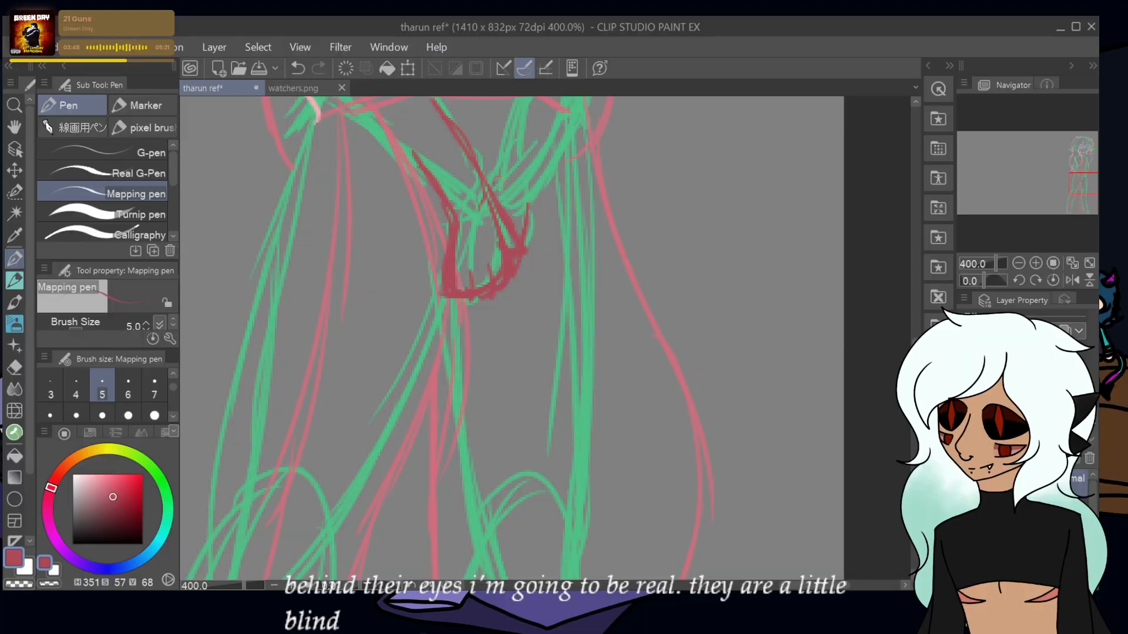
# - Sketch the dark red edges of both forearm coverings from the clasped hands up to the elbows
pyautogui.moveTo(483, 213); pyautogui.dragTo(512, 121)
pyautogui.moveTo(491, 180); pyautogui.dragTo(519, 102)
pyautogui.moveTo(514, 220); pyautogui.dragTo(548, 156)
pyautogui.moveTo(526, 201)
pyautogui.mouseDown()
pyautogui.moveTo(578, 106)
pyautogui.moveTo(518, 391)
pyautogui.mouseUp()
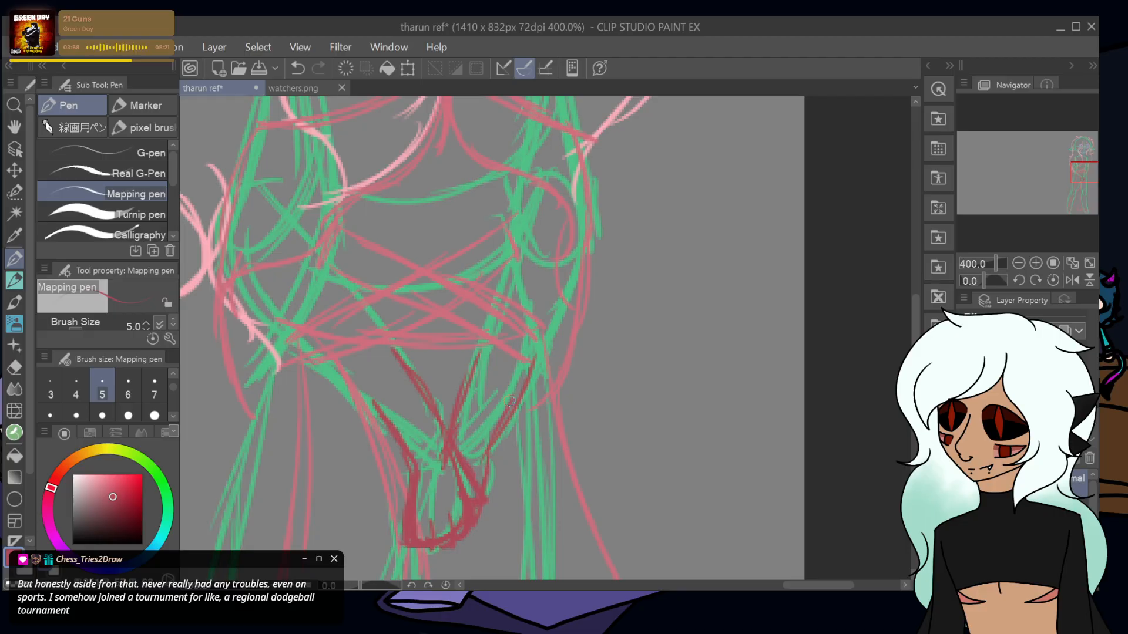
pyautogui.moveTo(515, 402); pyautogui.dragTo(584, 238)
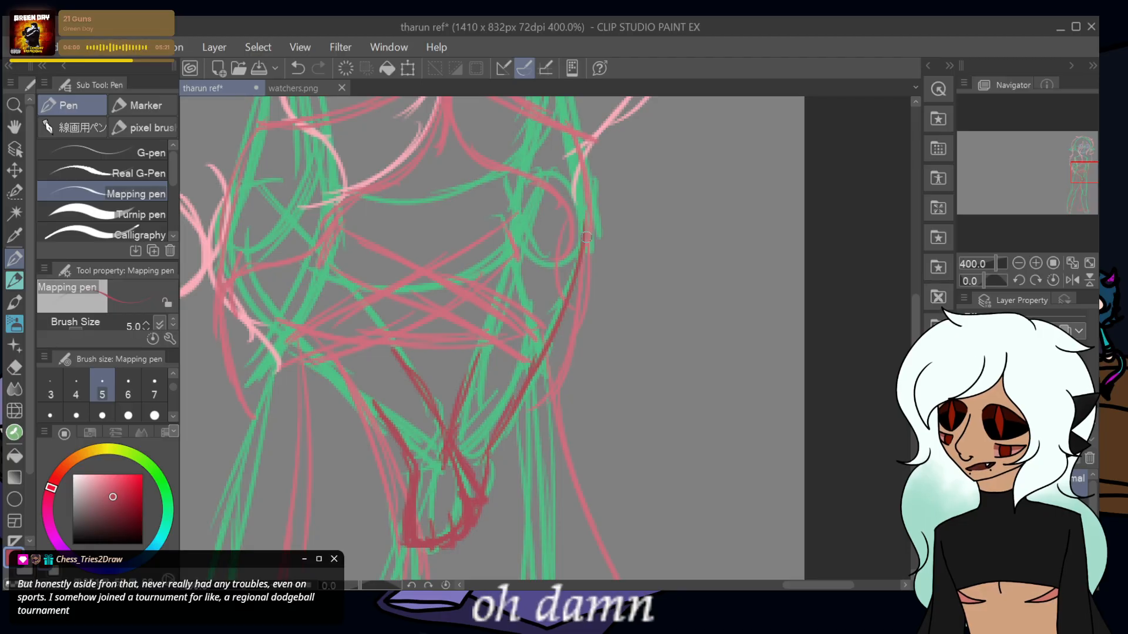
pyautogui.moveTo(530, 197); pyautogui.dragTo(476, 355)
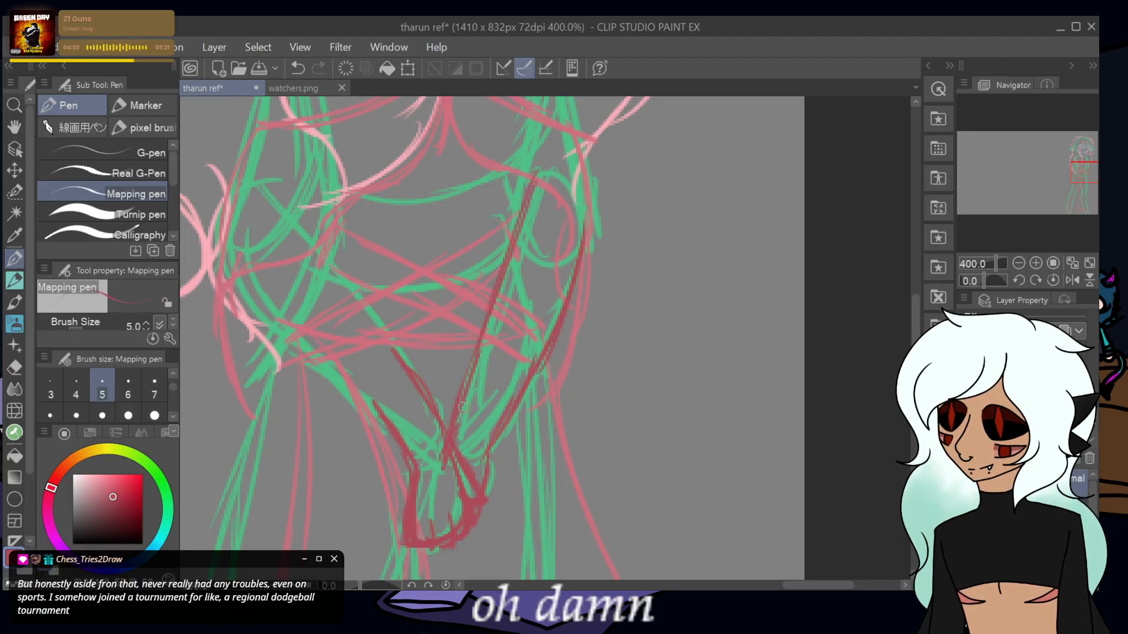
pyautogui.moveTo(281, 209); pyautogui.dragTo(414, 376)
pyautogui.moveTo(390, 441); pyautogui.dragTo(251, 301)
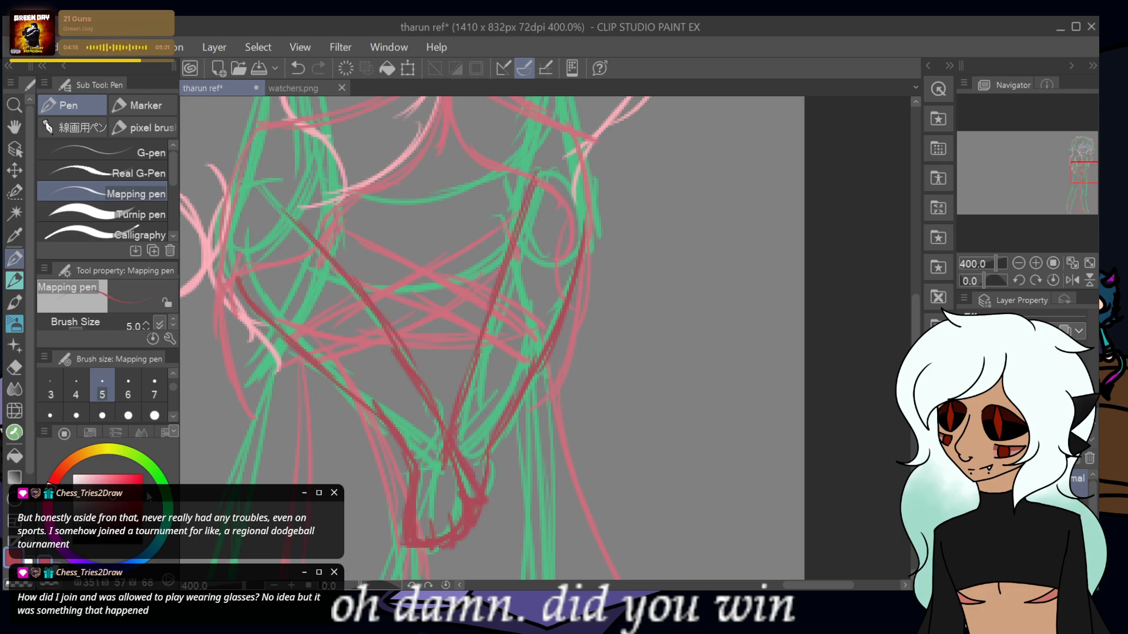
# - Switch to the Multi Pen at size 4 in black and bring the figure's face into view
pyautogui.click(12, 555)
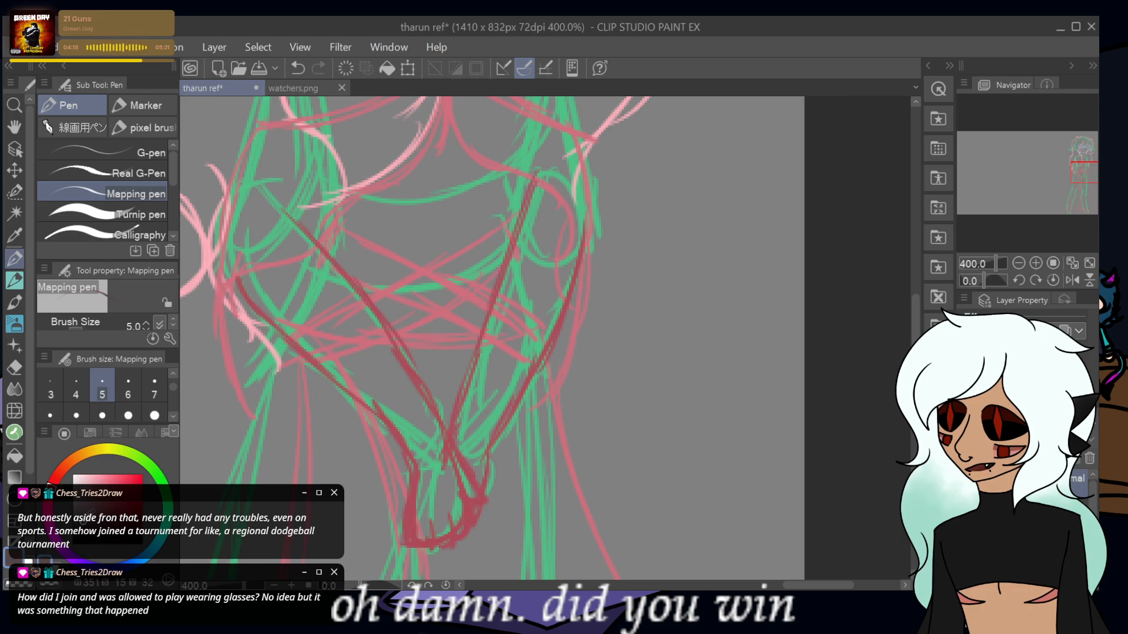
pyautogui.click(15, 433)
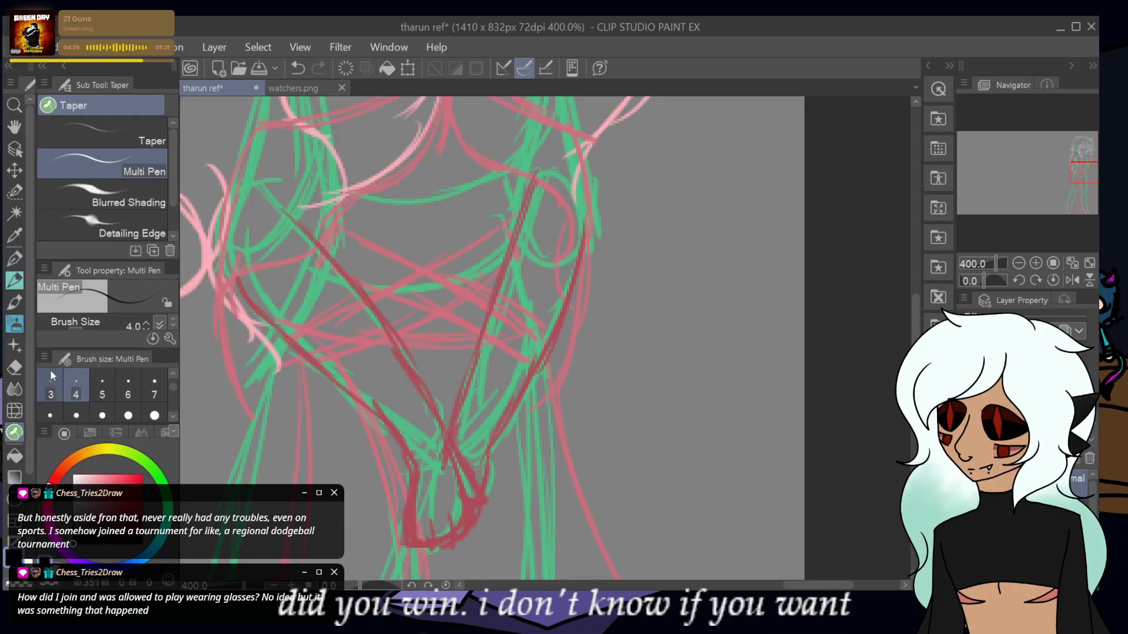
pyautogui.moveTo(1083, 167); pyautogui.dragTo(1078, 145)
# - Try inking the long hair lock across the face with curved black lines
pyautogui.moveTo(725, 238)
pyautogui.mouseDown()
pyautogui.moveTo(679, 338)
pyautogui.moveTo(603, 401)
pyautogui.moveTo(578, 464)
pyautogui.mouseUp()
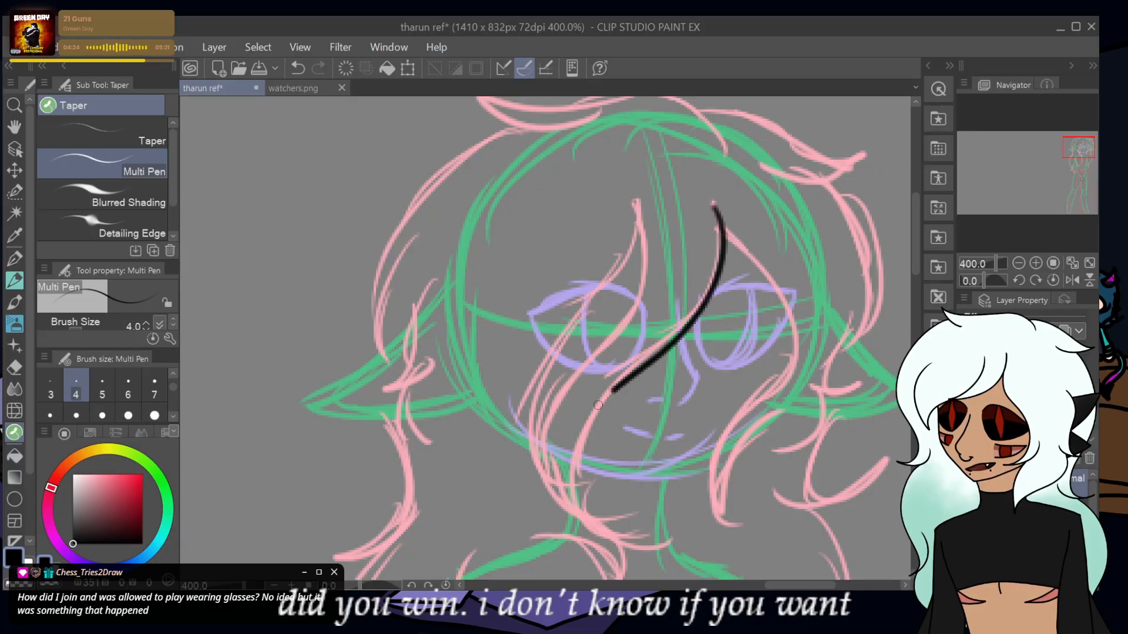
pyautogui.moveTo(593, 514); pyautogui.dragTo(637, 203)
pyautogui.click(299, 69)
pyautogui.click(299, 69)
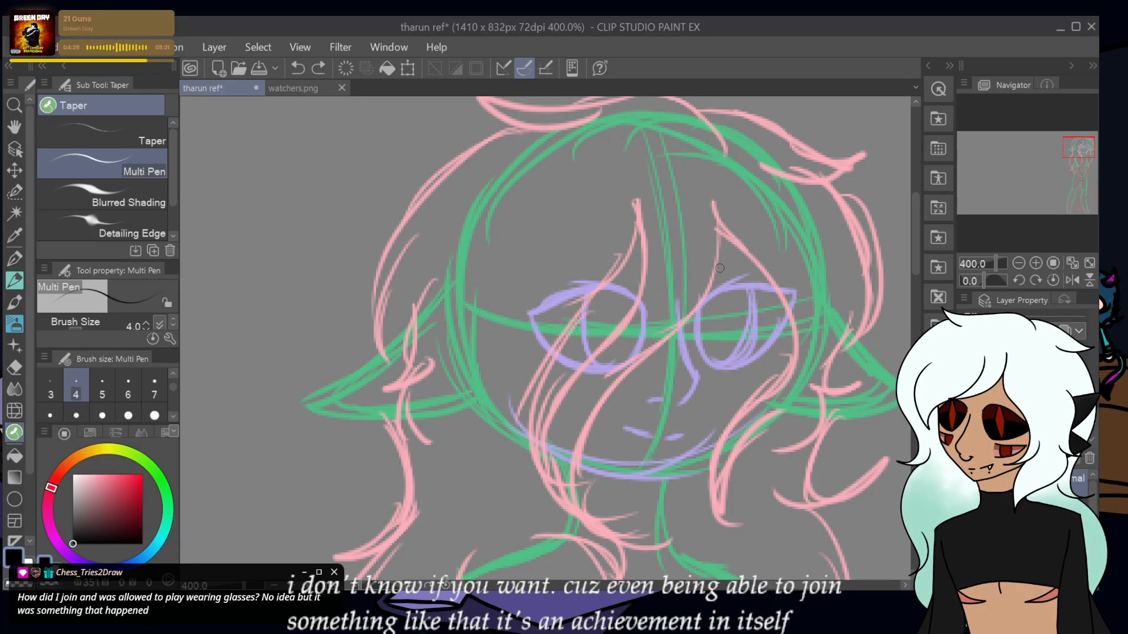
pyautogui.moveTo(715, 210)
pyautogui.mouseDown()
pyautogui.moveTo(699, 320)
pyautogui.moveTo(565, 467)
pyautogui.mouseUp()
pyautogui.moveTo(576, 538)
pyautogui.mouseDown()
pyautogui.moveTo(617, 196)
pyautogui.moveTo(615, 285)
pyautogui.moveTo(563, 335)
pyautogui.moveTo(527, 409)
pyautogui.moveTo(539, 469)
pyautogui.moveTo(565, 512)
pyautogui.mouseUp()
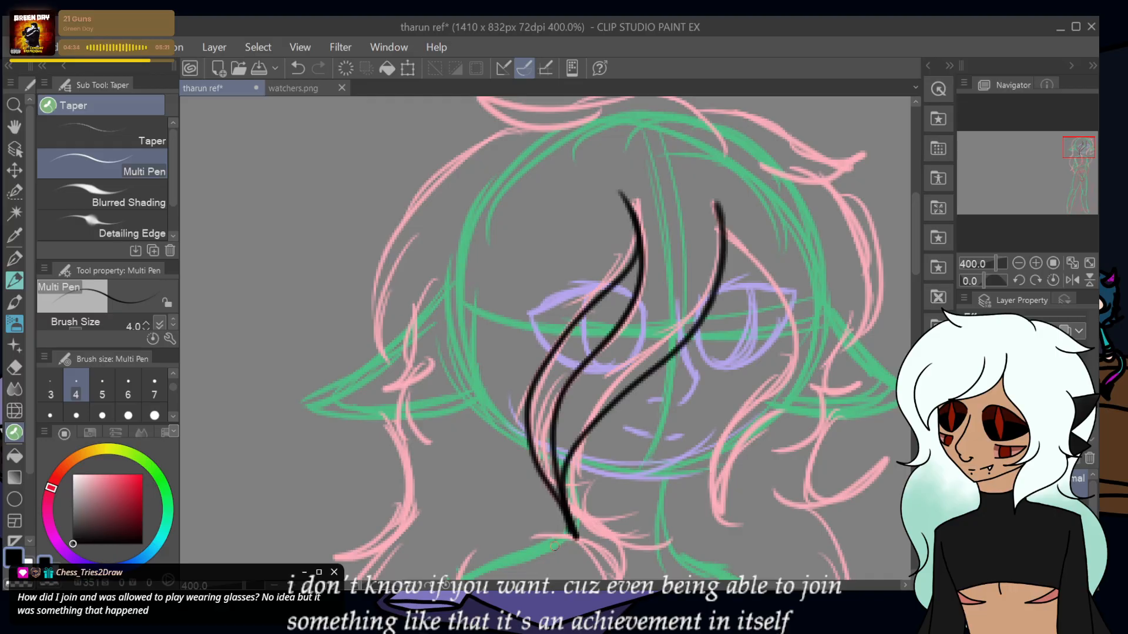
pyautogui.click(299, 70)
pyautogui.click(302, 72)
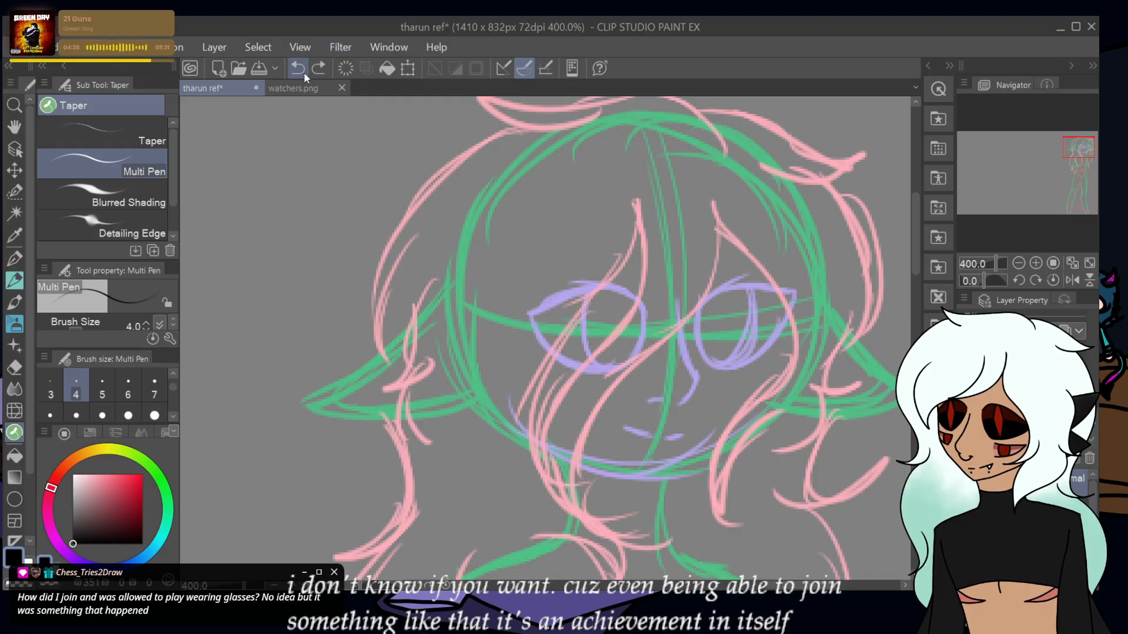
pyautogui.moveTo(718, 200)
pyautogui.mouseDown()
pyautogui.moveTo(693, 327)
pyautogui.moveTo(616, 409)
pyautogui.moveTo(572, 483)
pyautogui.moveTo(587, 527)
pyautogui.moveTo(554, 413)
pyautogui.moveTo(642, 285)
pyautogui.moveTo(624, 207)
pyautogui.mouseUp()
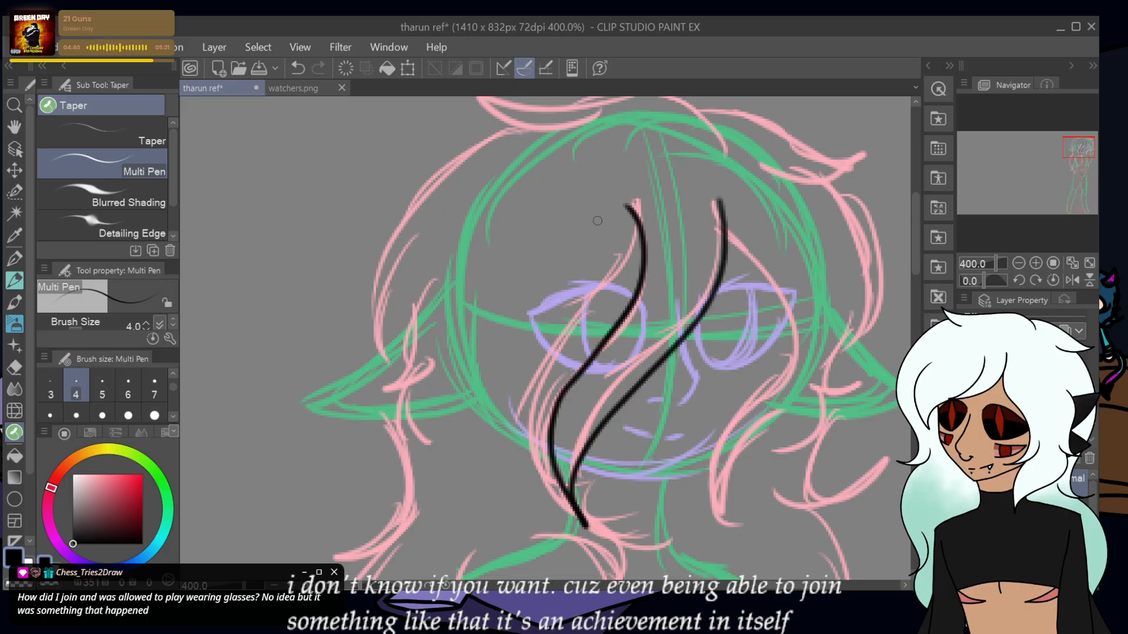
pyautogui.click(294, 69)
pyautogui.moveTo(717, 208)
pyautogui.mouseDown()
pyautogui.moveTo(728, 250)
pyautogui.moveTo(590, 434)
pyautogui.moveTo(583, 508)
pyautogui.moveTo(551, 394)
pyautogui.moveTo(619, 312)
pyautogui.moveTo(621, 177)
pyautogui.mouseUp()
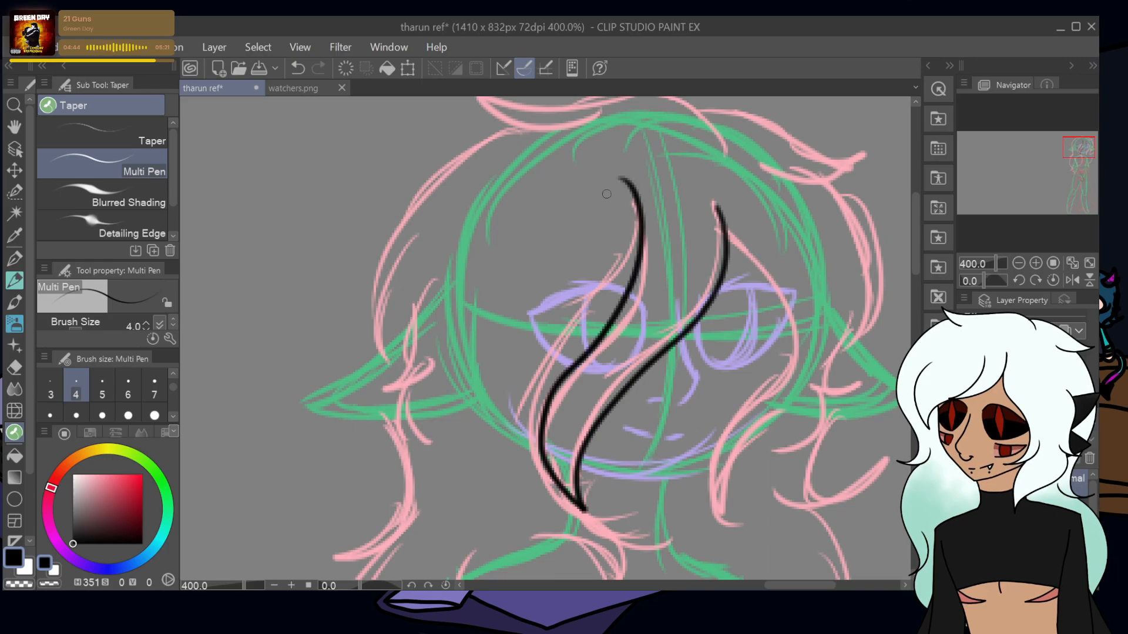
pyautogui.click(298, 68)
pyautogui.moveTo(711, 205)
pyautogui.mouseDown()
pyautogui.moveTo(607, 542)
pyautogui.moveTo(570, 364)
pyautogui.moveTo(617, 187)
pyautogui.mouseUp()
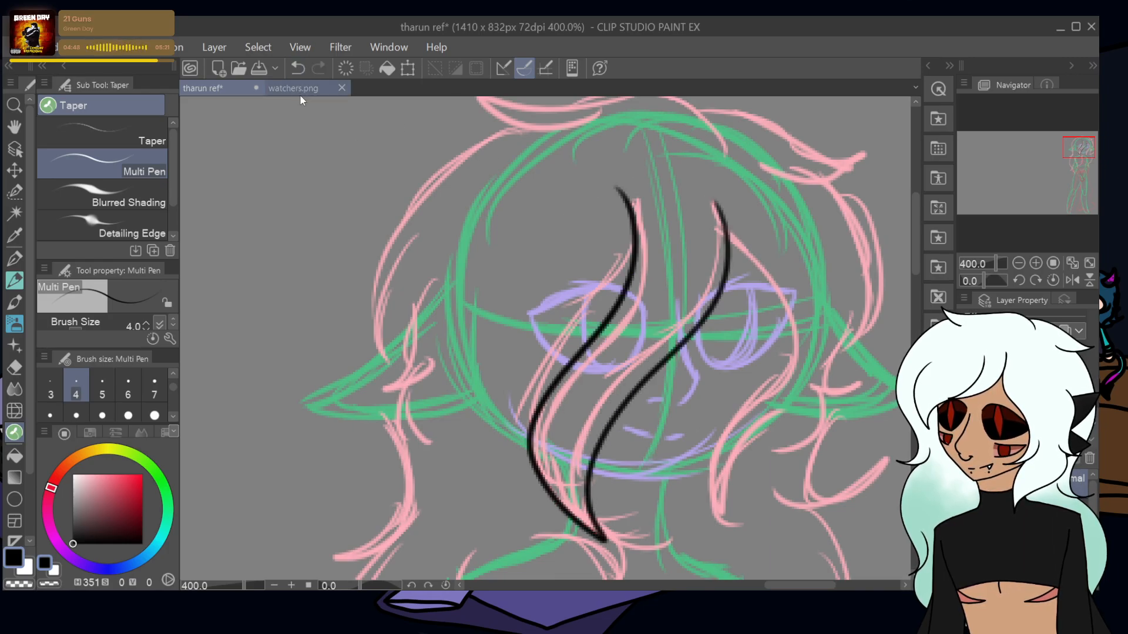
pyautogui.click(298, 68)
# - Ink the long hair lock across the face with three curved black lines converging below the chin
pyautogui.moveTo(716, 208)
pyautogui.mouseDown()
pyautogui.moveTo(599, 423)
pyautogui.moveTo(608, 535)
pyautogui.moveTo(603, 349)
pyautogui.moveTo(624, 219)
pyautogui.moveTo(614, 285)
pyautogui.moveTo(525, 450)
pyautogui.moveTo(611, 573)
pyautogui.mouseUp()
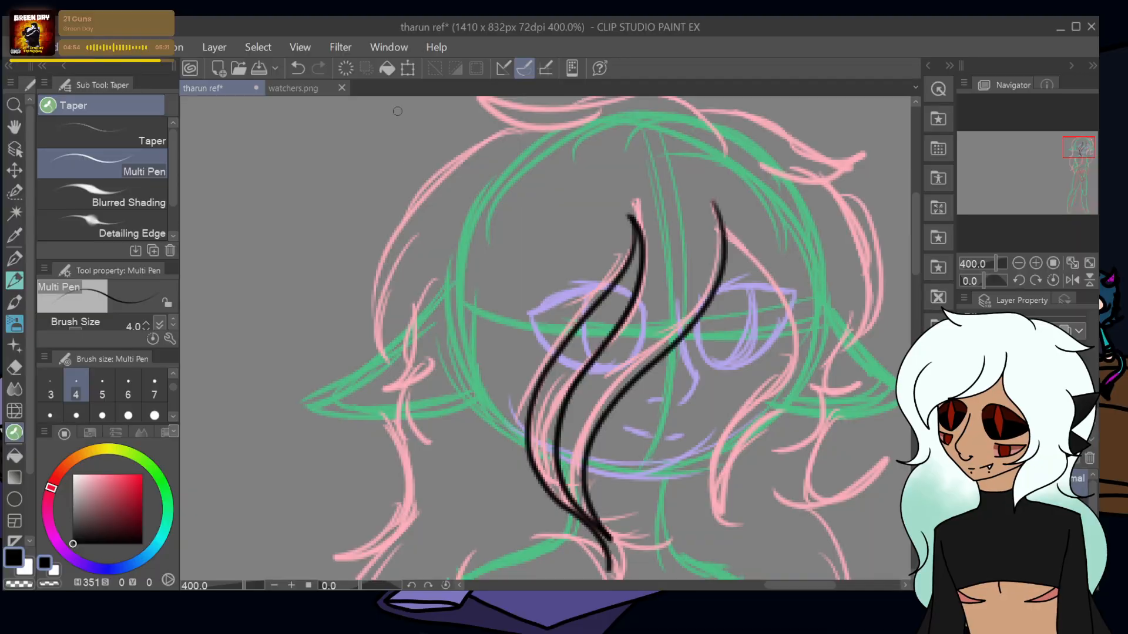
# - Redraw the outer edge of the long hair lock across the face and ink its curved tip below the chin
pyautogui.click(297, 68)
pyautogui.moveTo(630, 216)
pyautogui.mouseDown()
pyautogui.moveTo(612, 289)
pyautogui.moveTo(537, 408)
pyautogui.moveTo(573, 505)
pyautogui.moveTo(611, 561)
pyautogui.mouseUp()
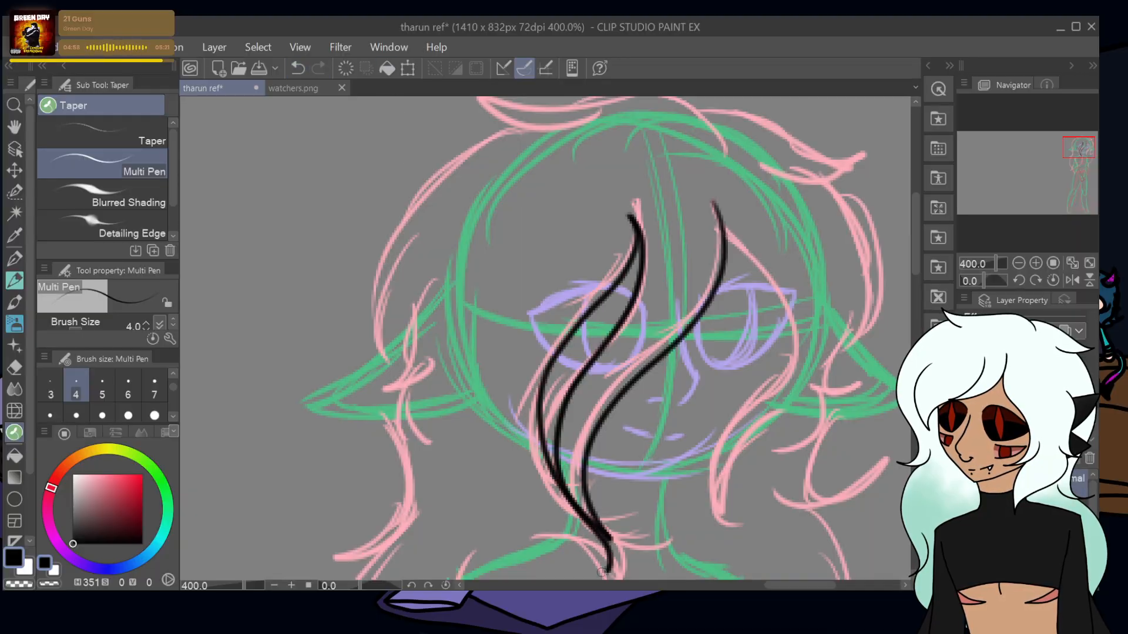
pyautogui.moveTo(1079, 153); pyautogui.dragTo(1077, 157)
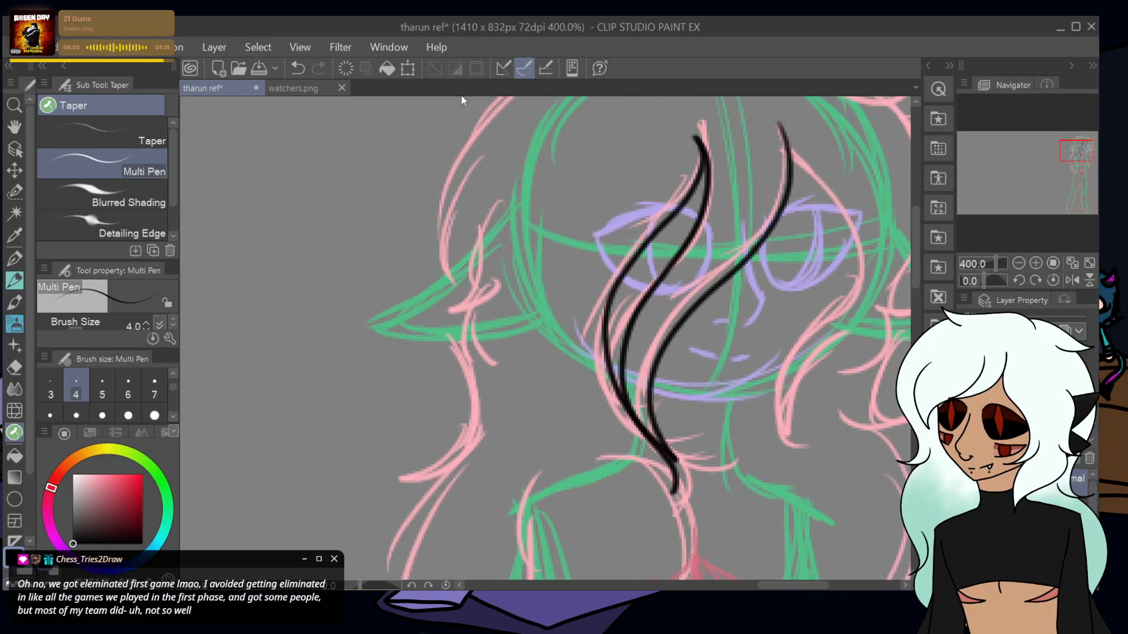
pyautogui.click(298, 68)
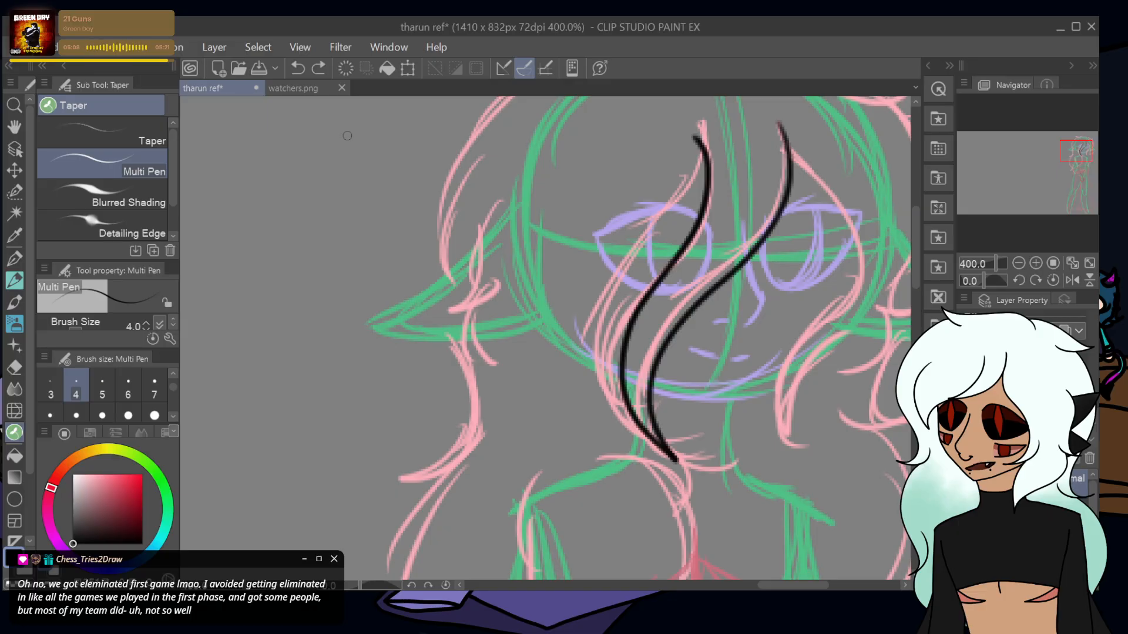
pyautogui.moveTo(692, 204)
pyautogui.mouseDown()
pyautogui.moveTo(626, 299)
pyautogui.moveTo(605, 369)
pyautogui.moveTo(625, 416)
pyautogui.mouseUp()
pyautogui.moveTo(673, 458)
pyautogui.mouseDown()
pyautogui.moveTo(691, 520)
pyautogui.moveTo(616, 464)
pyautogui.mouseUp()
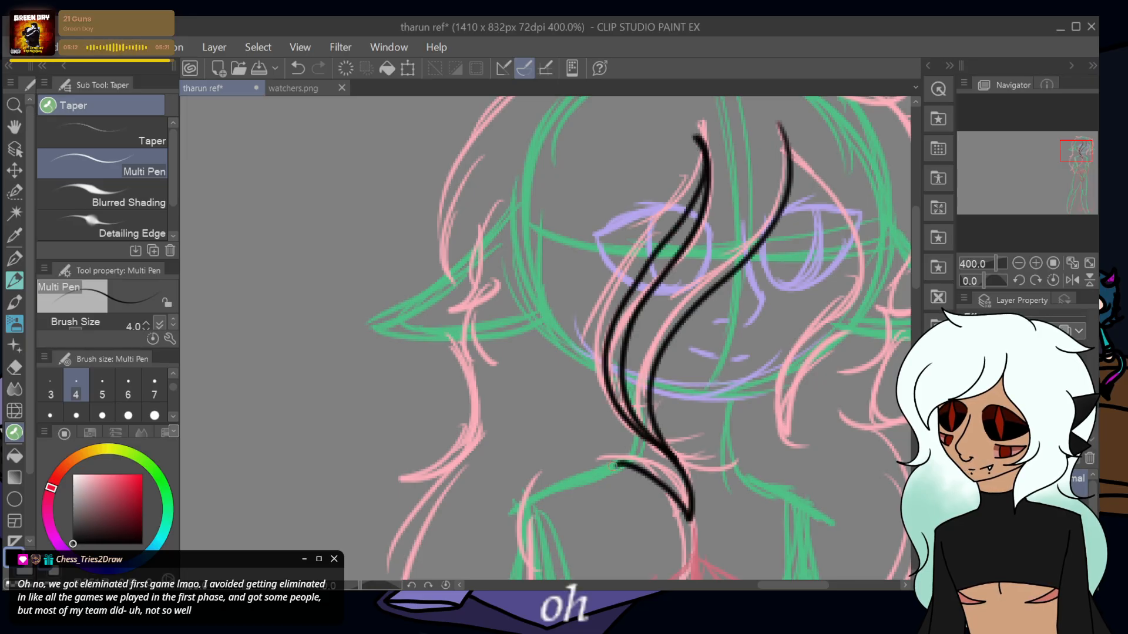
pyautogui.click(298, 68)
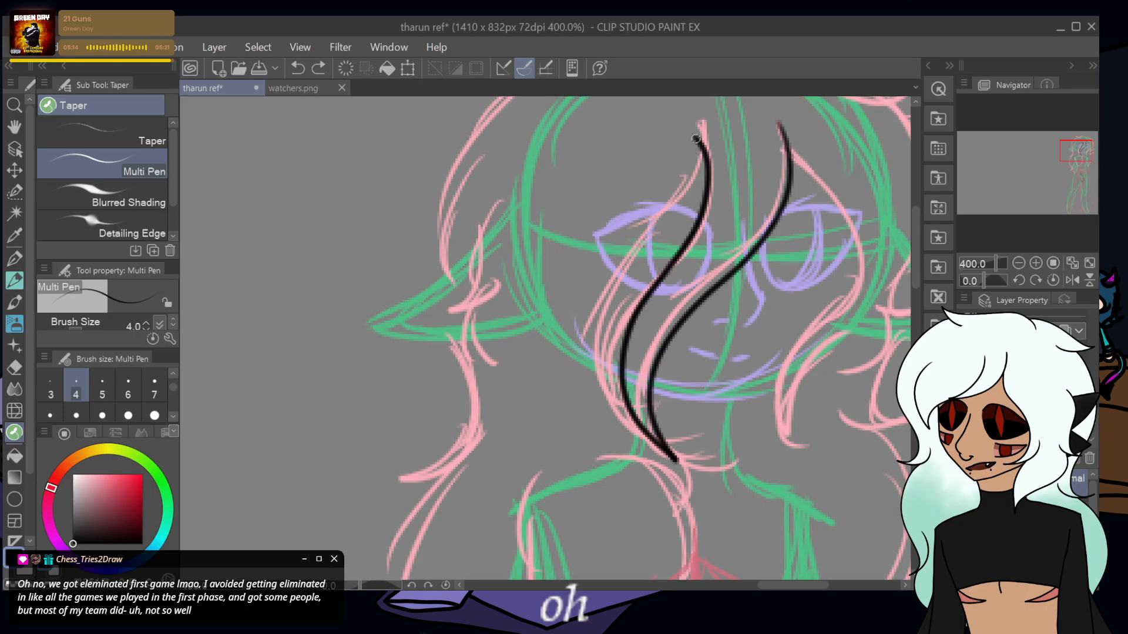
pyautogui.moveTo(611, 403)
pyautogui.mouseDown()
pyautogui.moveTo(658, 441)
pyautogui.moveTo(681, 500)
pyautogui.moveTo(614, 457)
pyautogui.mouseUp()
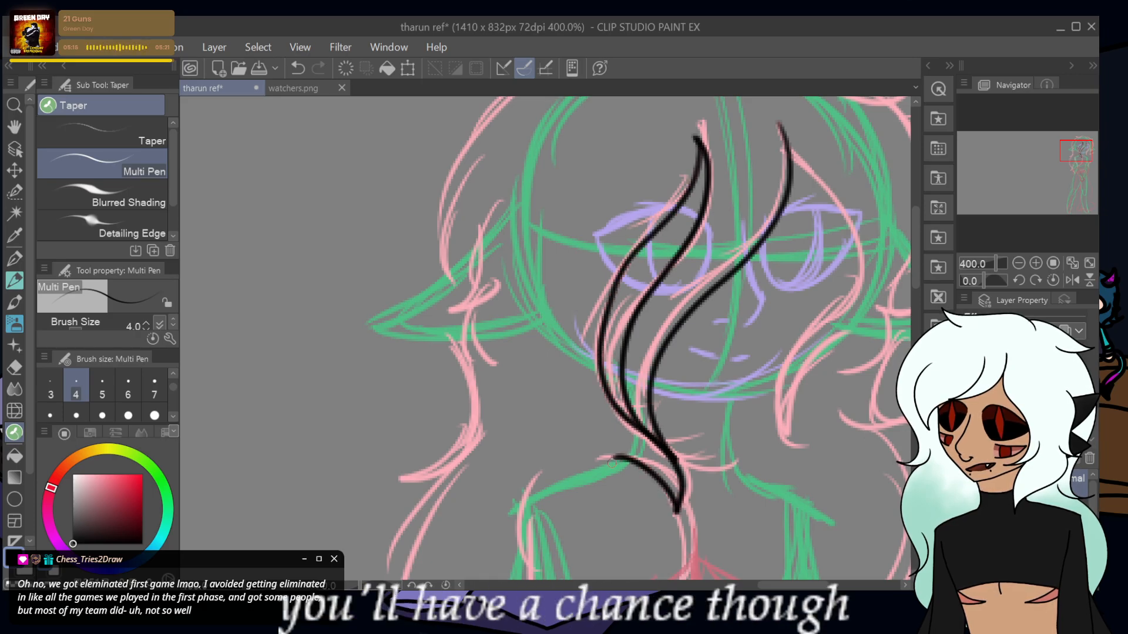
# - Ink the small hair tuft over the ear and the parts of the covered eye showing between the hair lock's lines
pyautogui.moveTo(473, 255); pyautogui.dragTo(446, 309)
pyautogui.moveTo(497, 271)
pyautogui.mouseDown()
pyautogui.moveTo(473, 303)
pyautogui.moveTo(499, 374)
pyautogui.mouseUp()
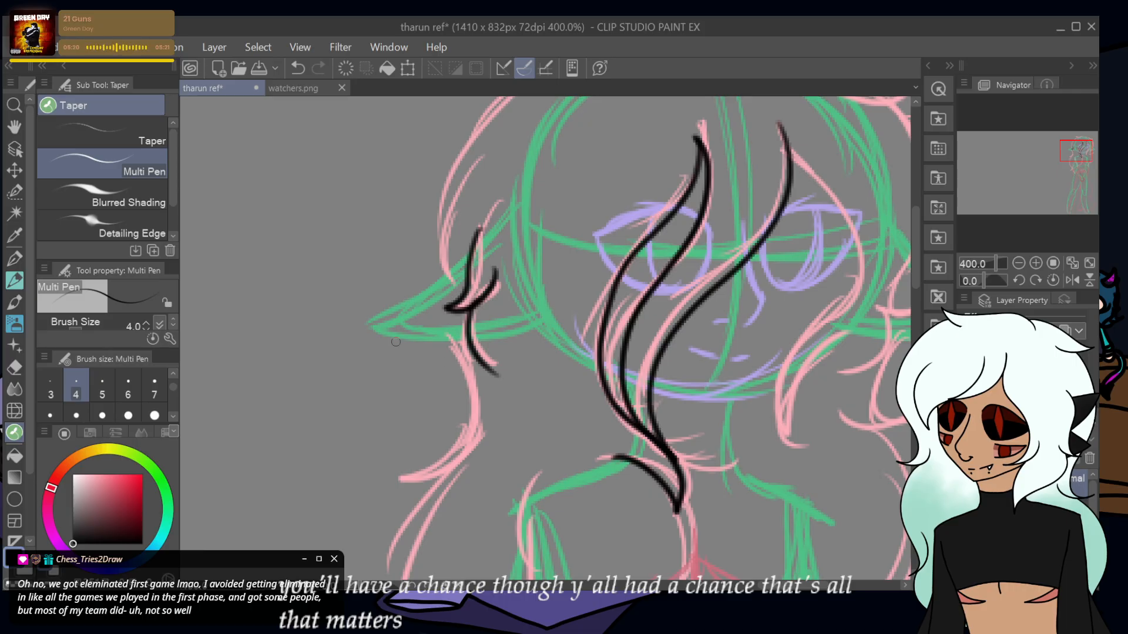
pyautogui.moveTo(681, 206); pyautogui.dragTo(700, 218)
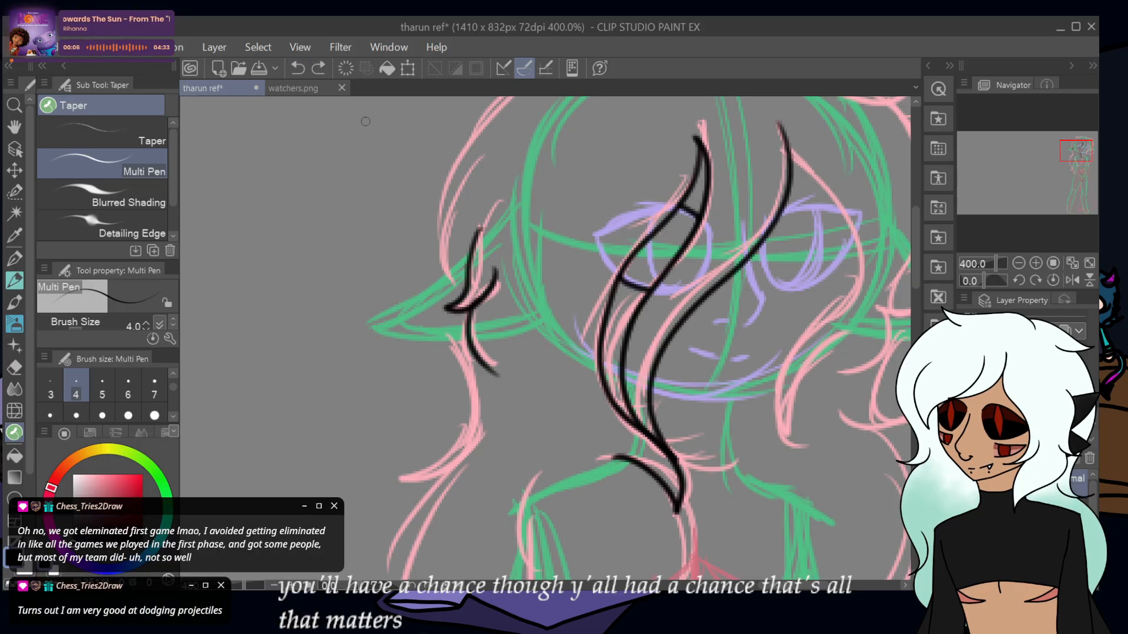
pyautogui.moveTo(649, 240); pyautogui.dragTo(658, 285)
# - Ink the curved hair strand framing the uncovered eye, with its flicked ends beside the jaw, and add that eye's upper lid line
pyautogui.moveTo(787, 148)
pyautogui.mouseDown()
pyautogui.moveTo(852, 251)
pyautogui.moveTo(807, 327)
pyautogui.moveTo(790, 426)
pyautogui.mouseUp()
pyautogui.moveTo(790, 425); pyautogui.dragTo(839, 352)
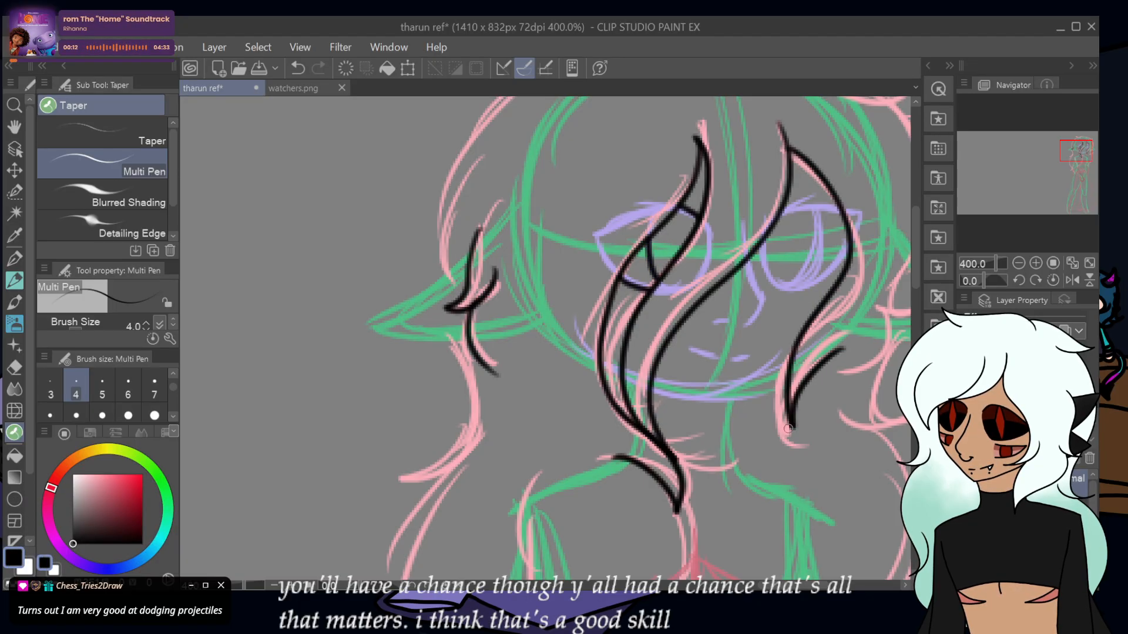
pyautogui.moveTo(792, 422); pyautogui.dragTo(841, 453)
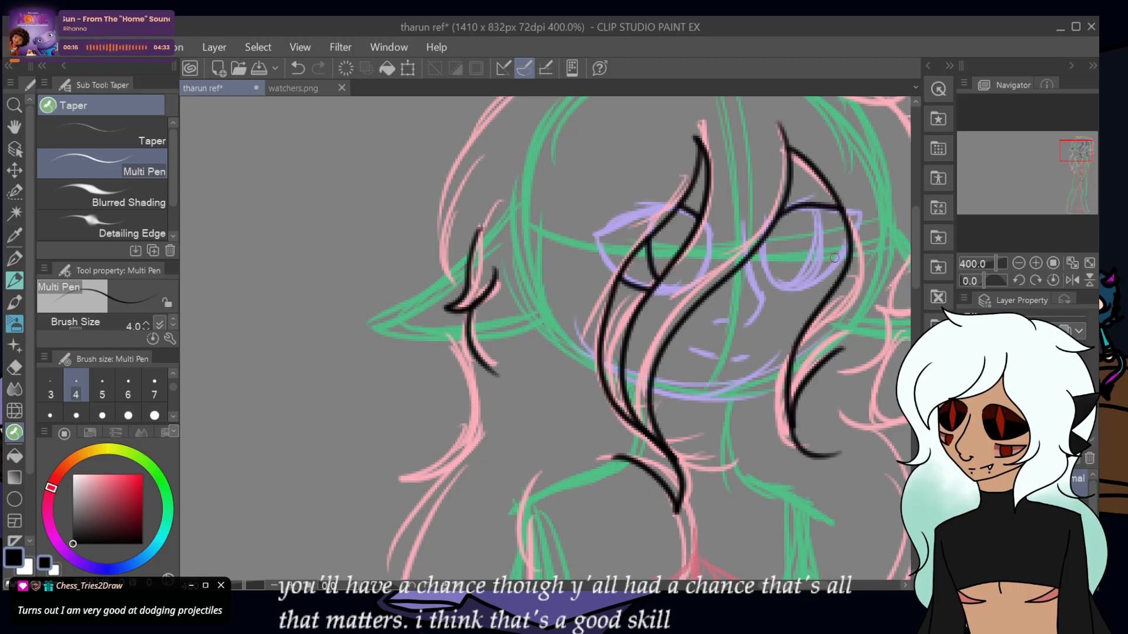
# - Ink the rounded outline of the uncovered eye and the curved line inside it in black
pyautogui.moveTo(845, 246); pyautogui.dragTo(776, 285)
pyautogui.click(298, 68)
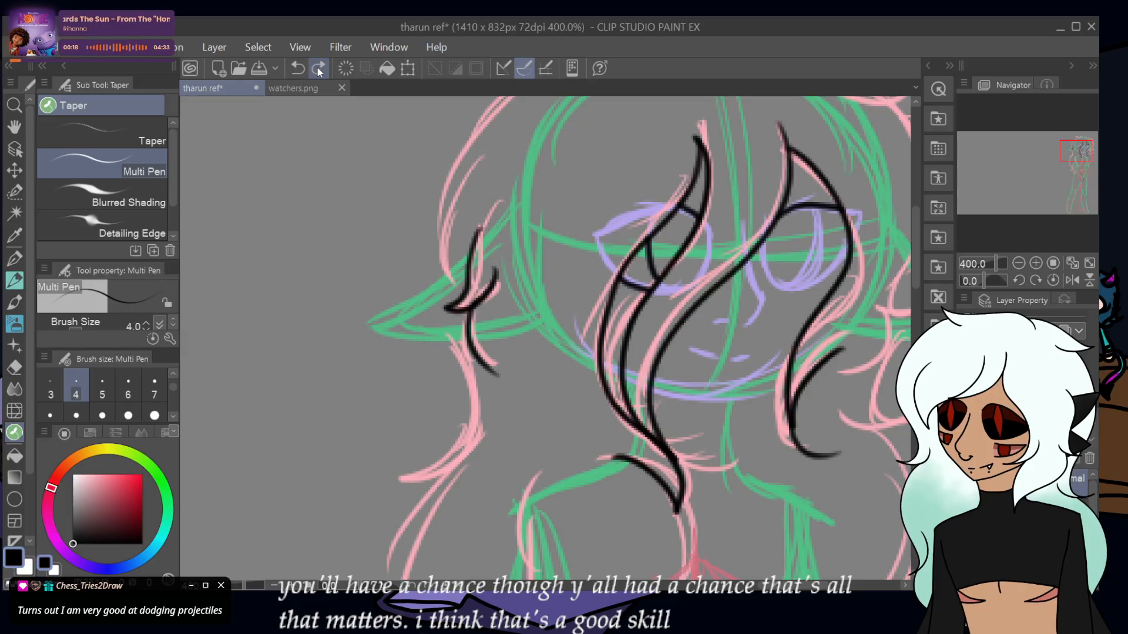
pyautogui.moveTo(841, 261)
pyautogui.mouseDown()
pyautogui.moveTo(782, 289)
pyautogui.moveTo(765, 263)
pyautogui.moveTo(795, 288)
pyautogui.moveTo(818, 261)
pyautogui.moveTo(823, 207)
pyautogui.mouseUp()
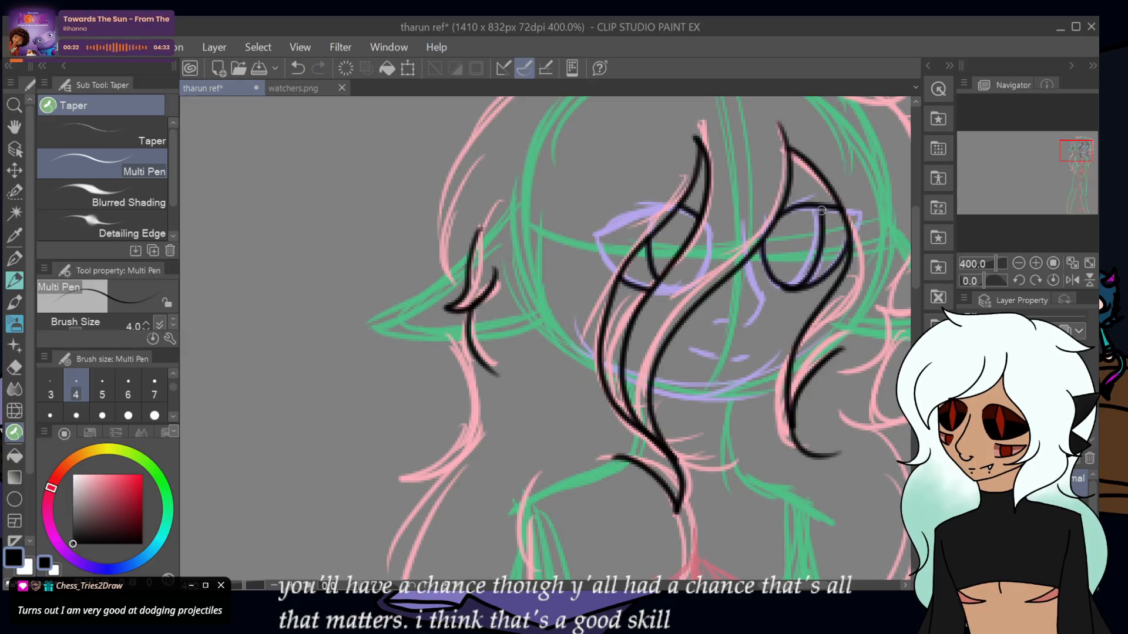
# - Ink the nose, the short mouth marks and the jawline between the hair locks
pyautogui.moveTo(757, 315); pyautogui.dragTo(730, 320)
pyautogui.moveTo(732, 360)
pyautogui.mouseDown()
pyautogui.moveTo(750, 355)
pyautogui.moveTo(697, 349)
pyautogui.mouseUp()
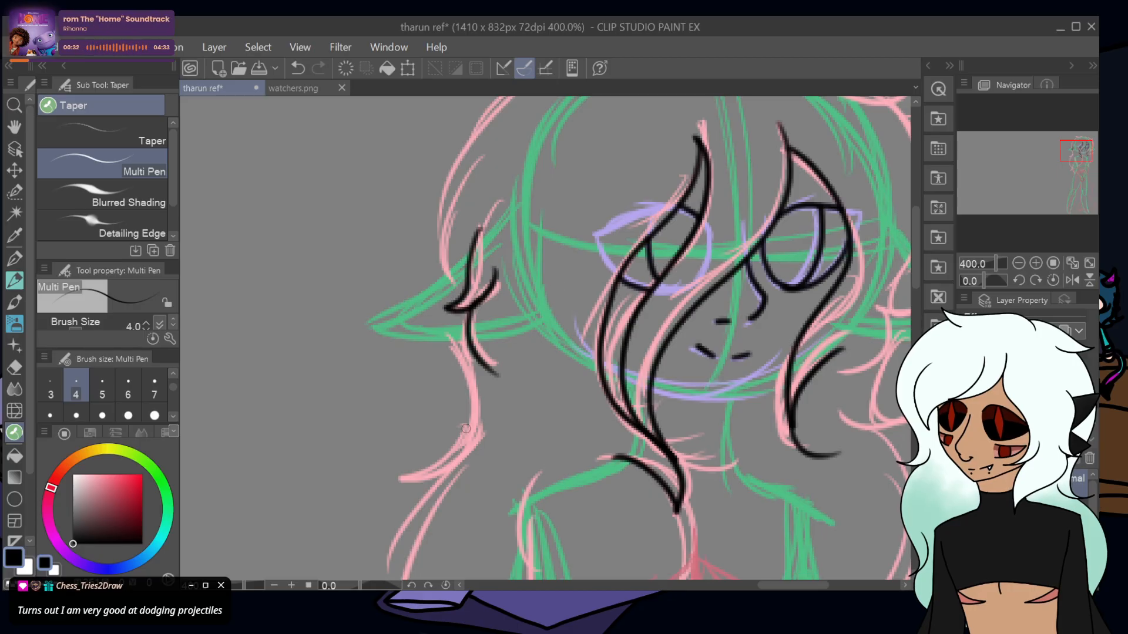
pyautogui.moveTo(788, 373)
pyautogui.mouseDown()
pyautogui.moveTo(747, 396)
pyautogui.moveTo(652, 387)
pyautogui.mouseUp()
# - Ink the long hair lock over the chest down to its point, with a small curl near the shoulder
pyautogui.moveTo(576, 508); pyautogui.dragTo(471, 195)
pyautogui.moveTo(432, 157)
pyautogui.mouseDown()
pyautogui.moveTo(419, 227)
pyautogui.moveTo(422, 303)
pyautogui.mouseUp()
pyautogui.moveTo(566, 189)
pyautogui.mouseDown()
pyautogui.moveTo(590, 236)
pyautogui.moveTo(491, 396)
pyautogui.moveTo(457, 358)
pyautogui.moveTo(434, 289)
pyautogui.mouseUp()
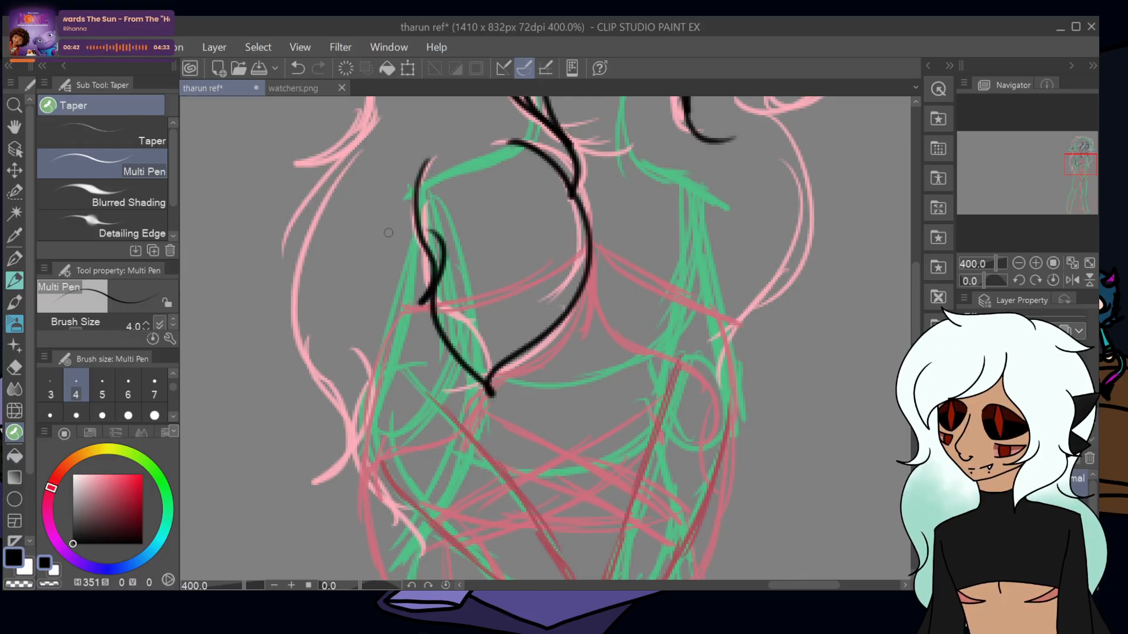
# - Try inking the upper and lower edges of the draped sleeve from the chest centre over the arm free of hair
pyautogui.moveTo(589, 239)
pyautogui.mouseDown()
pyautogui.moveTo(720, 313)
pyautogui.moveTo(732, 401)
pyautogui.moveTo(714, 491)
pyautogui.mouseUp()
pyautogui.moveTo(594, 268)
pyautogui.mouseDown()
pyautogui.moveTo(600, 308)
pyautogui.moveTo(682, 369)
pyautogui.moveTo(724, 479)
pyautogui.mouseUp()
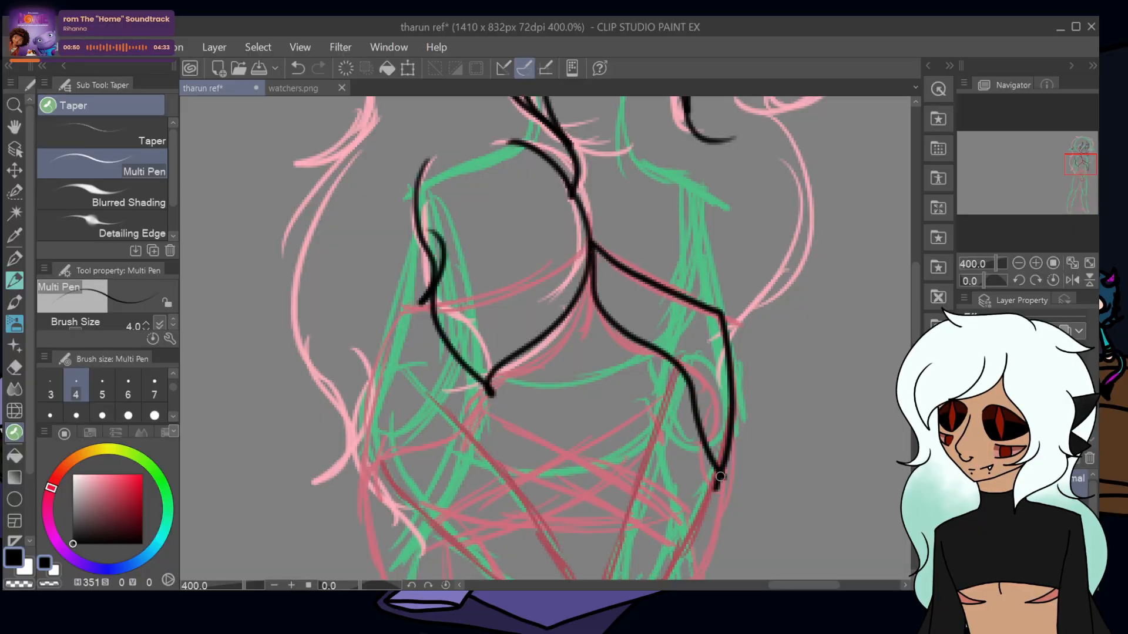
pyautogui.click(299, 68)
pyautogui.click(299, 68)
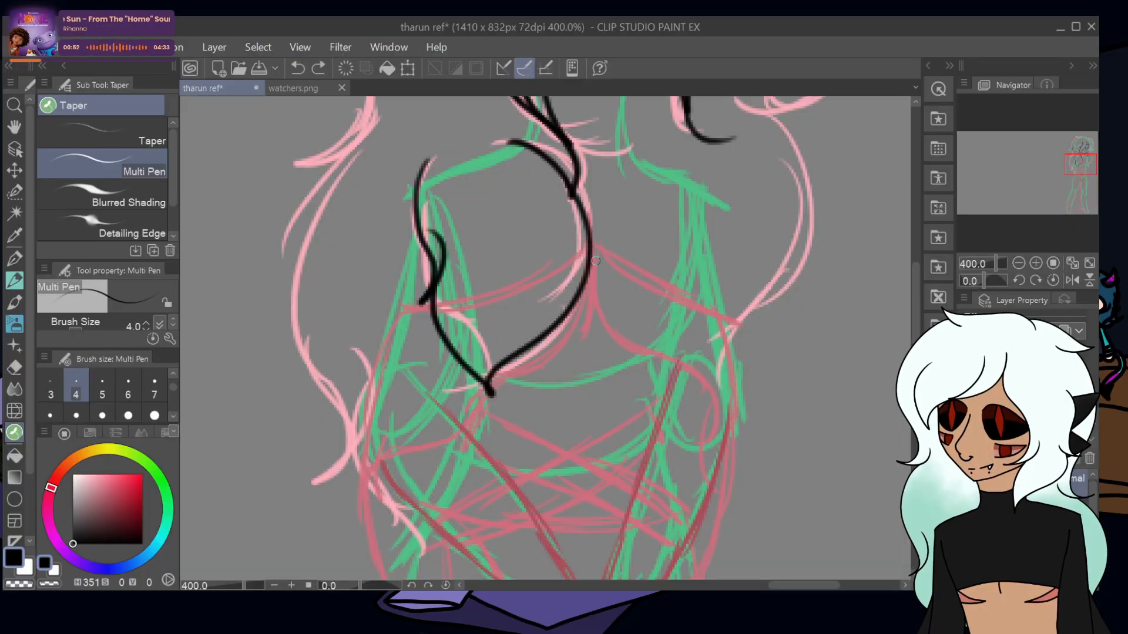
pyautogui.moveTo(591, 250)
pyautogui.mouseDown()
pyautogui.moveTo(608, 333)
pyautogui.moveTo(694, 379)
pyautogui.moveTo(734, 505)
pyautogui.mouseUp()
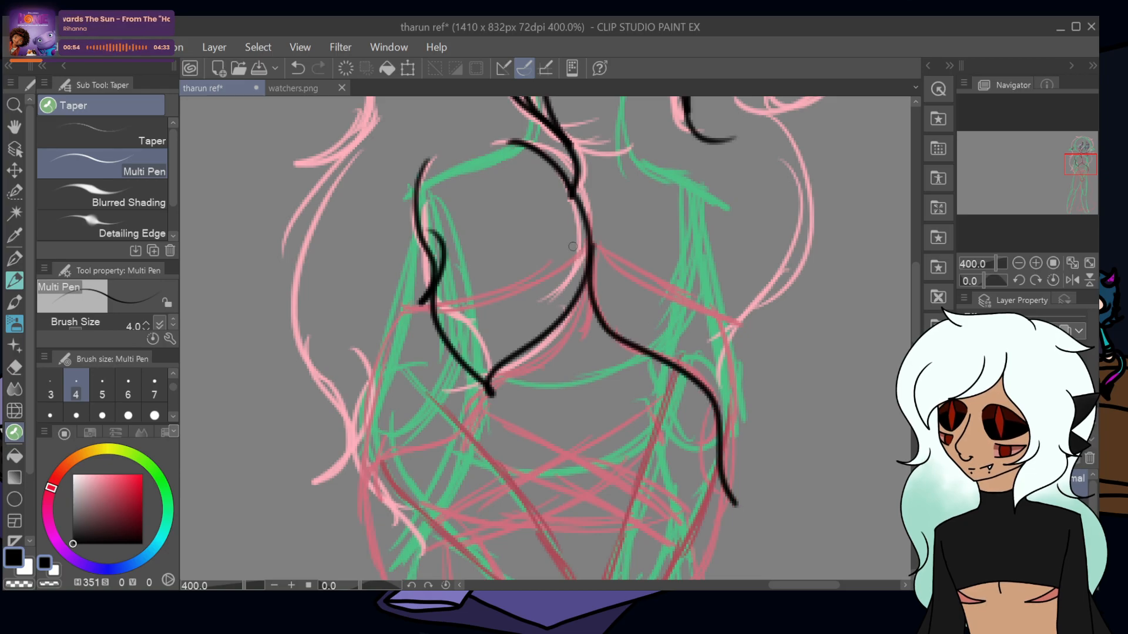
pyautogui.moveTo(593, 248)
pyautogui.mouseDown()
pyautogui.moveTo(618, 273)
pyautogui.moveTo(691, 311)
pyautogui.moveTo(730, 361)
pyautogui.moveTo(734, 501)
pyautogui.mouseUp()
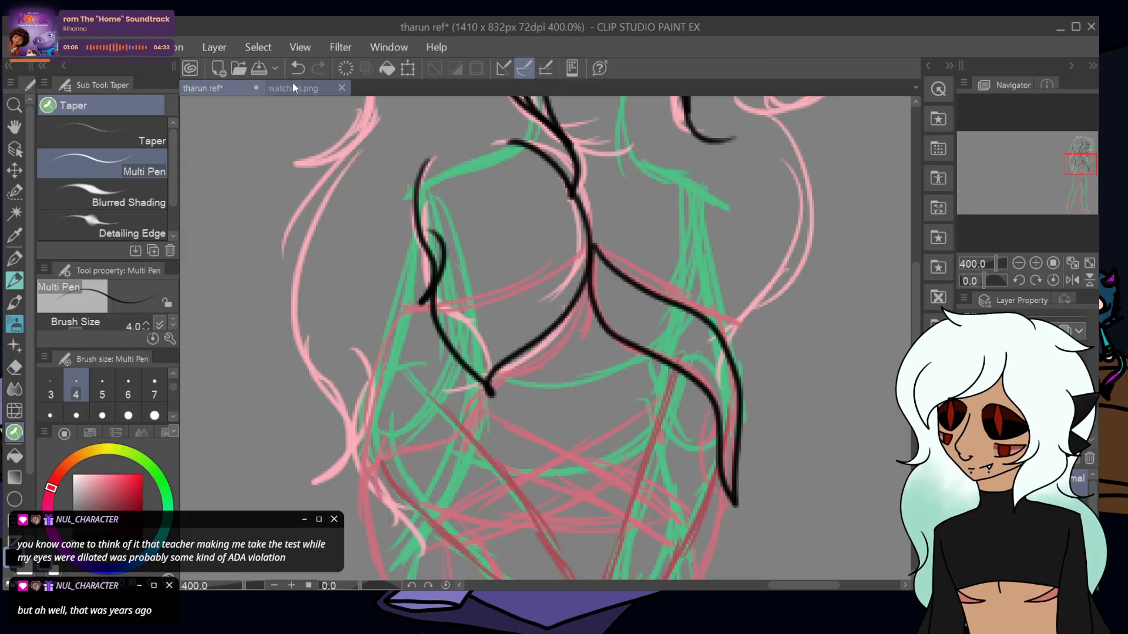
pyautogui.hotkey('ctrl', 'z')
# - Ink the draped sleeves on both arms from the chest centre to their pointed ends, plus the short upper-arm and chest centre lines
pyautogui.moveTo(594, 249)
pyautogui.mouseDown()
pyautogui.moveTo(644, 293)
pyautogui.moveTo(719, 320)
pyautogui.moveTo(733, 394)
pyautogui.moveTo(722, 498)
pyautogui.mouseUp()
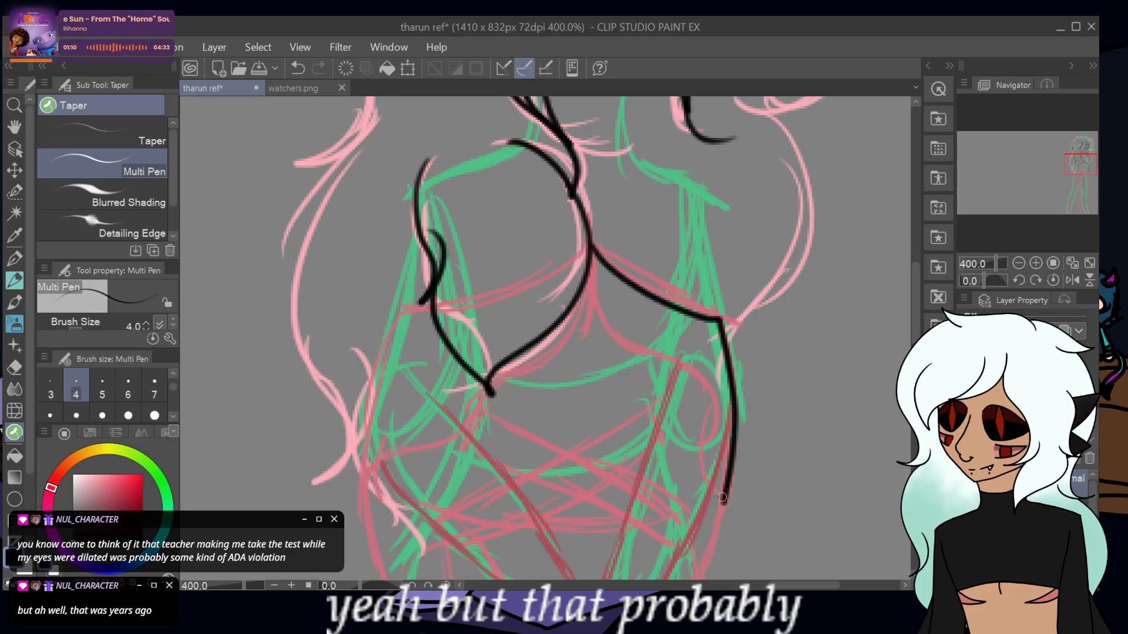
pyautogui.moveTo(591, 252)
pyautogui.mouseDown()
pyautogui.moveTo(593, 293)
pyautogui.moveTo(630, 337)
pyautogui.moveTo(682, 369)
pyautogui.moveTo(726, 496)
pyautogui.mouseUp()
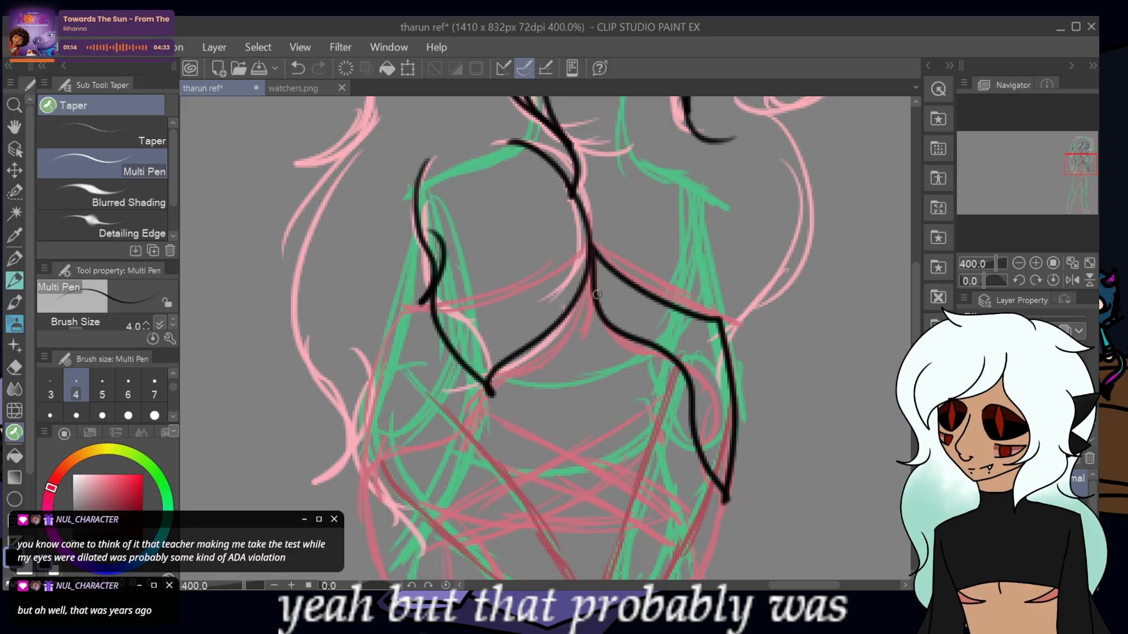
pyautogui.moveTo(592, 260)
pyautogui.mouseDown()
pyautogui.moveTo(576, 323)
pyautogui.moveTo(544, 359)
pyautogui.mouseUp()
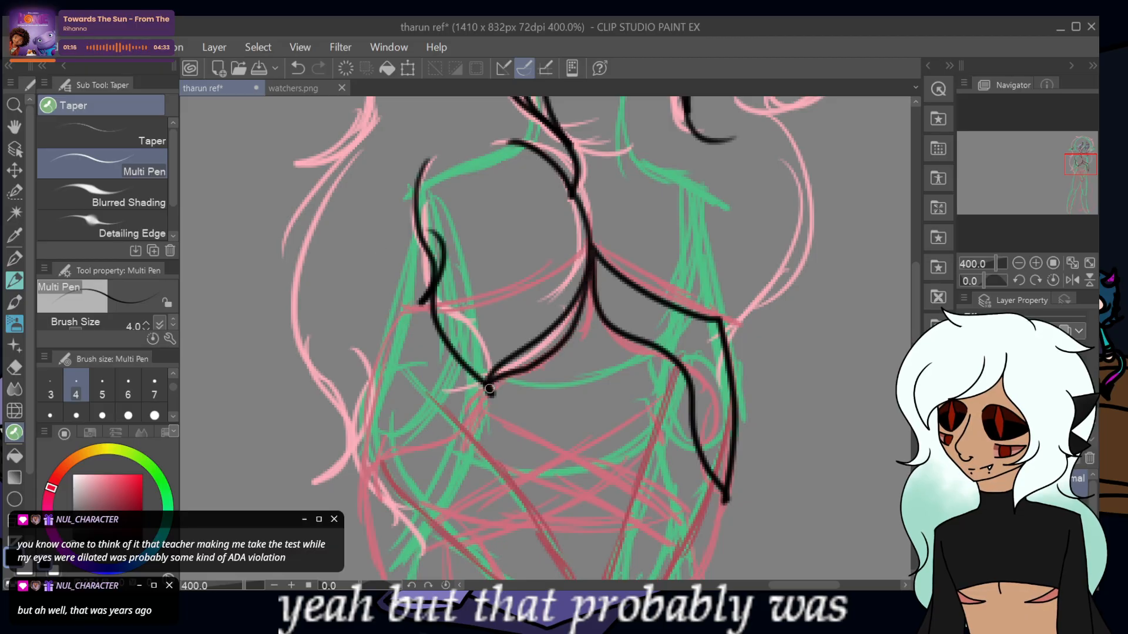
pyautogui.moveTo(474, 400)
pyautogui.mouseDown()
pyautogui.moveTo(434, 453)
pyautogui.moveTo(367, 497)
pyautogui.moveTo(386, 345)
pyautogui.moveTo(408, 307)
pyautogui.moveTo(430, 302)
pyautogui.mouseUp()
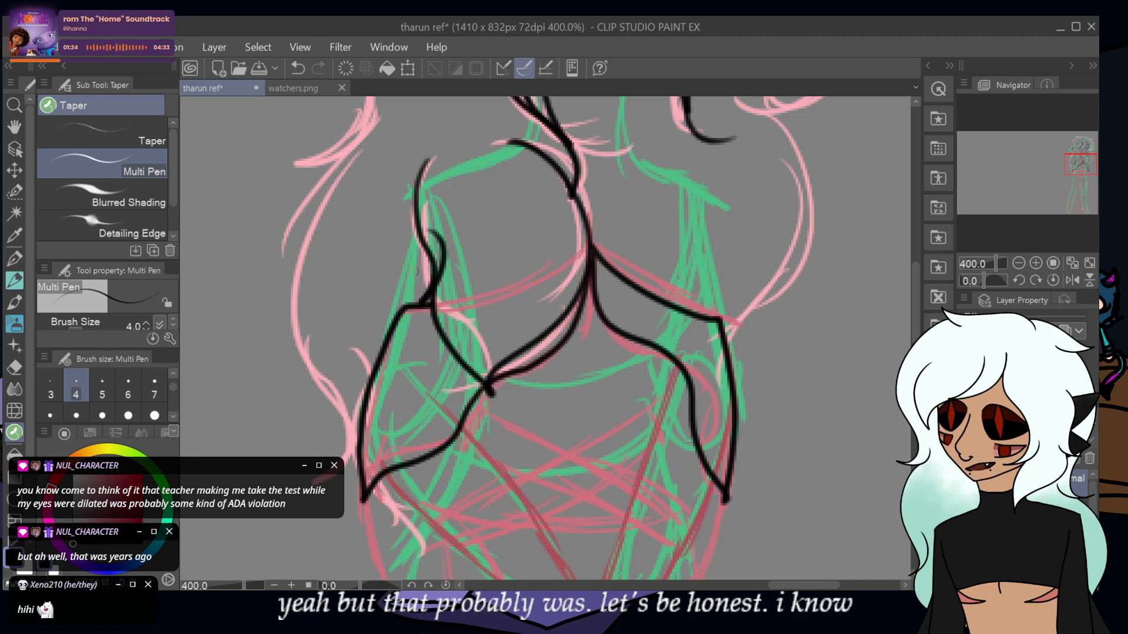
pyautogui.moveTo(405, 305); pyautogui.dragTo(418, 250)
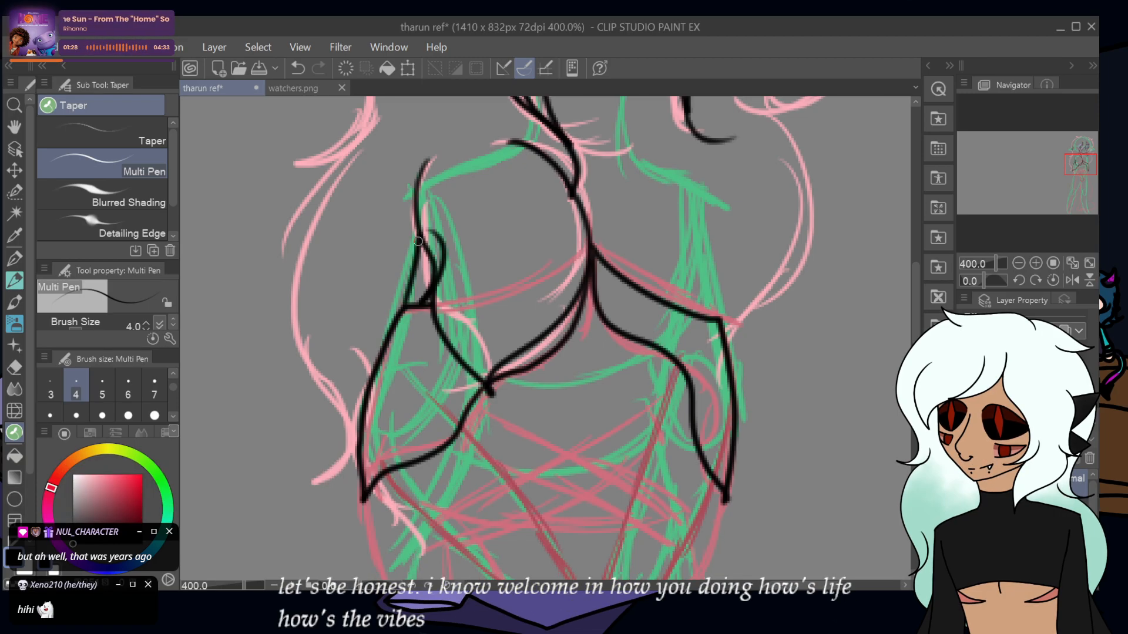
pyautogui.moveTo(588, 215); pyautogui.dragTo(584, 332)
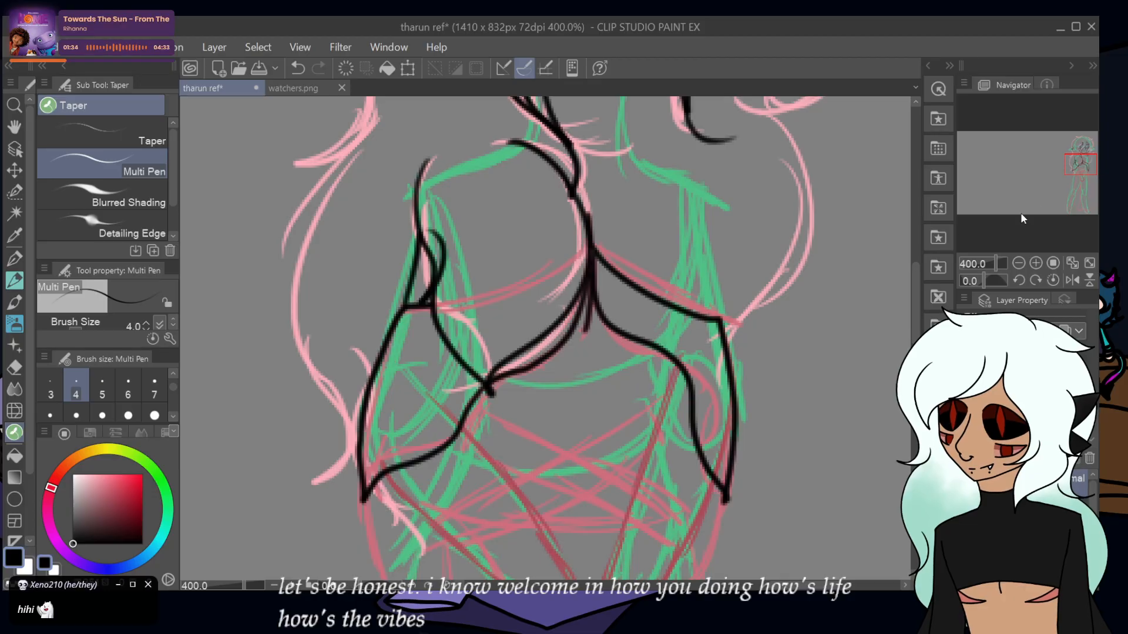
# - Ink the neck, shoulder and arm line beside the chest, along with the short torso side lines above and below the drape
pyautogui.moveTo(1079, 165); pyautogui.dragTo(1077, 155)
pyautogui.moveTo(665, 295)
pyautogui.mouseDown()
pyautogui.moveTo(669, 363)
pyautogui.moveTo(728, 411)
pyautogui.moveTo(748, 508)
pyautogui.mouseUp()
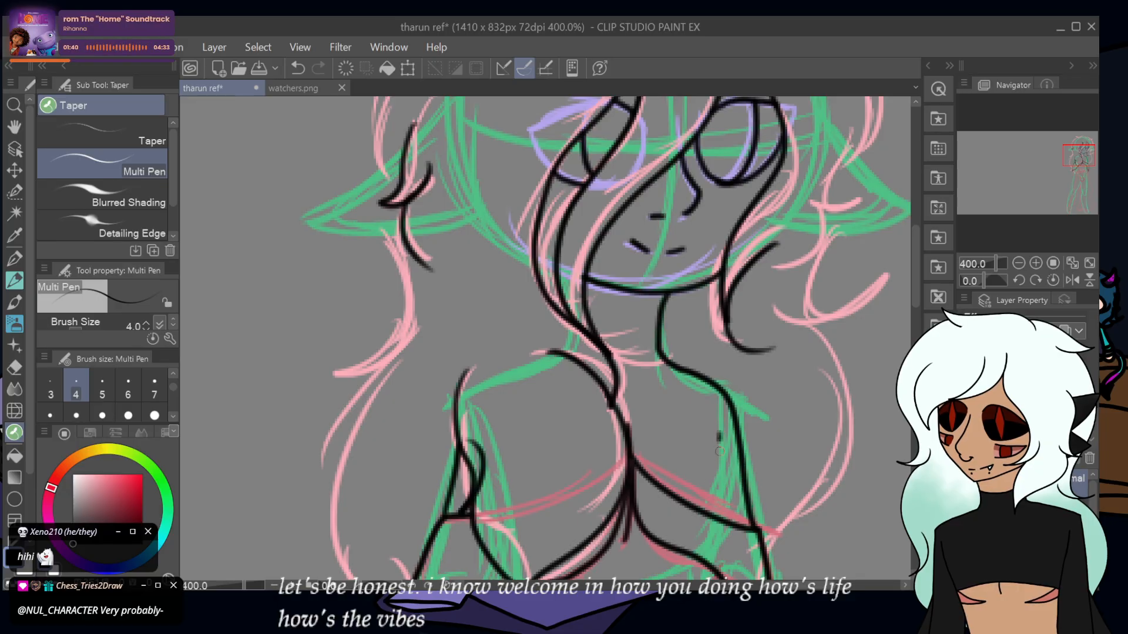
pyautogui.moveTo(719, 435); pyautogui.dragTo(710, 506)
pyautogui.hotkey('ctrl', 'z')
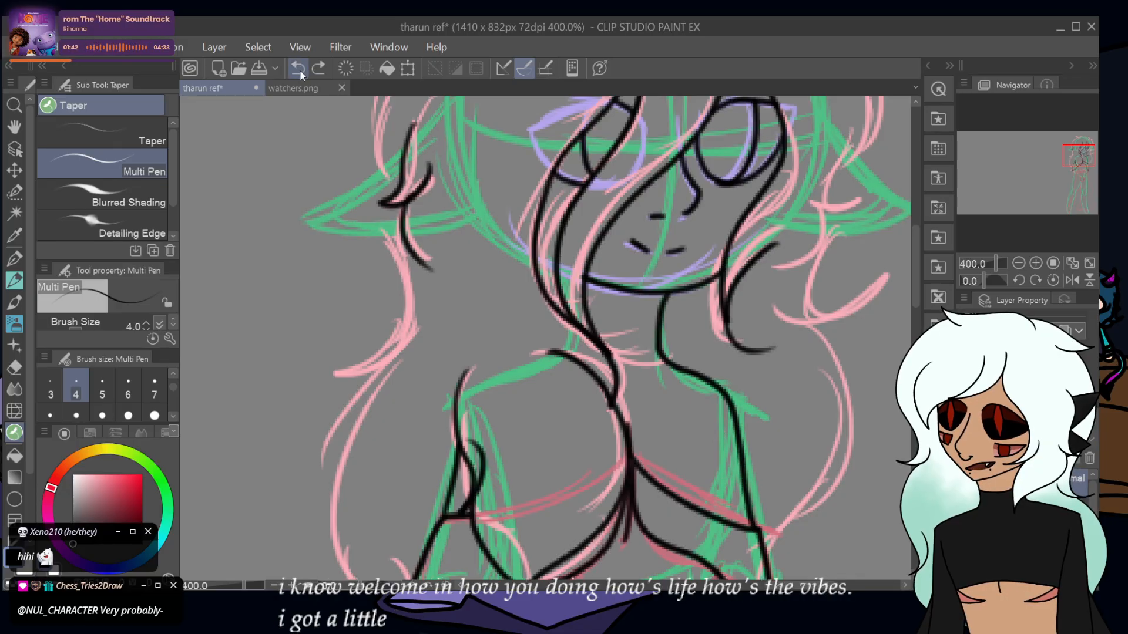
pyautogui.moveTo(715, 435); pyautogui.dragTo(710, 510)
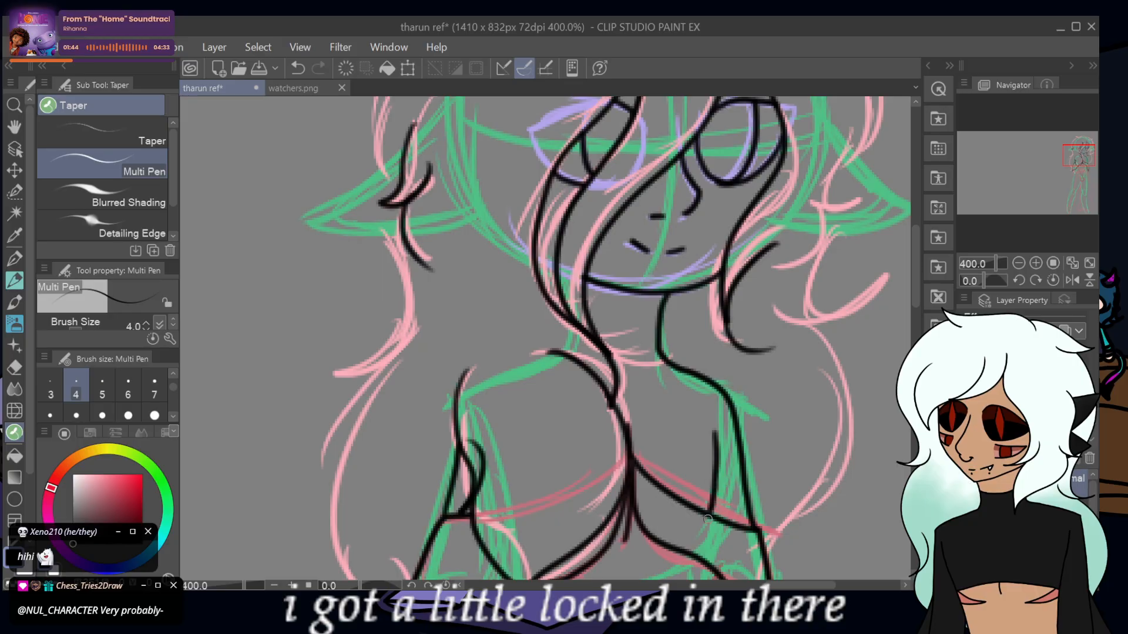
pyautogui.moveTo(1075, 166); pyautogui.dragTo(1073, 176)
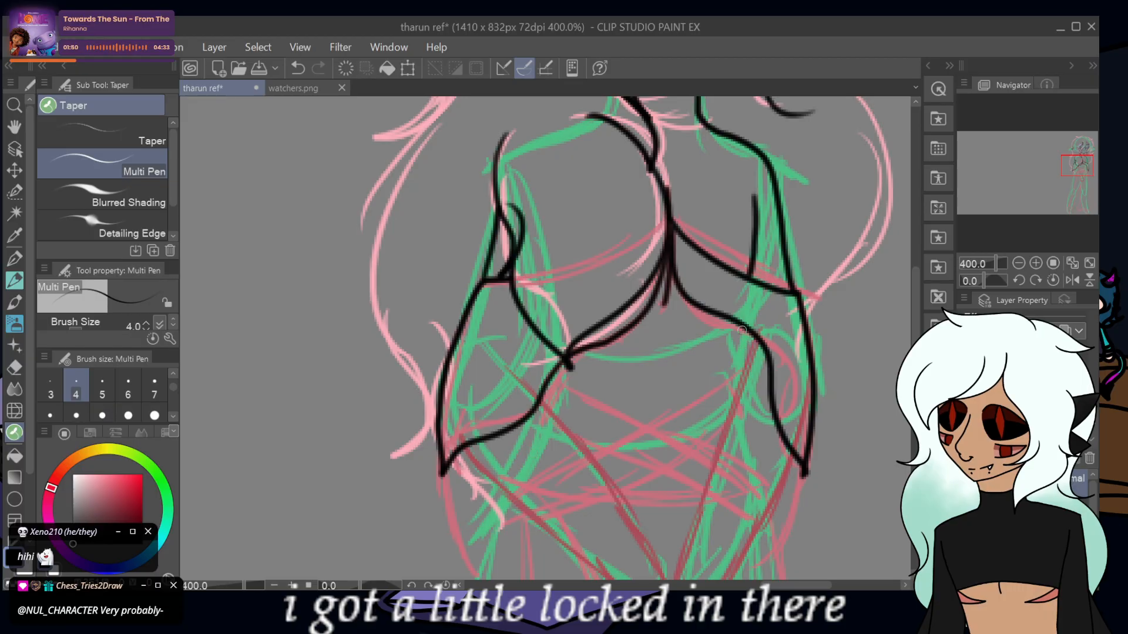
pyautogui.moveTo(742, 327); pyautogui.dragTo(738, 389)
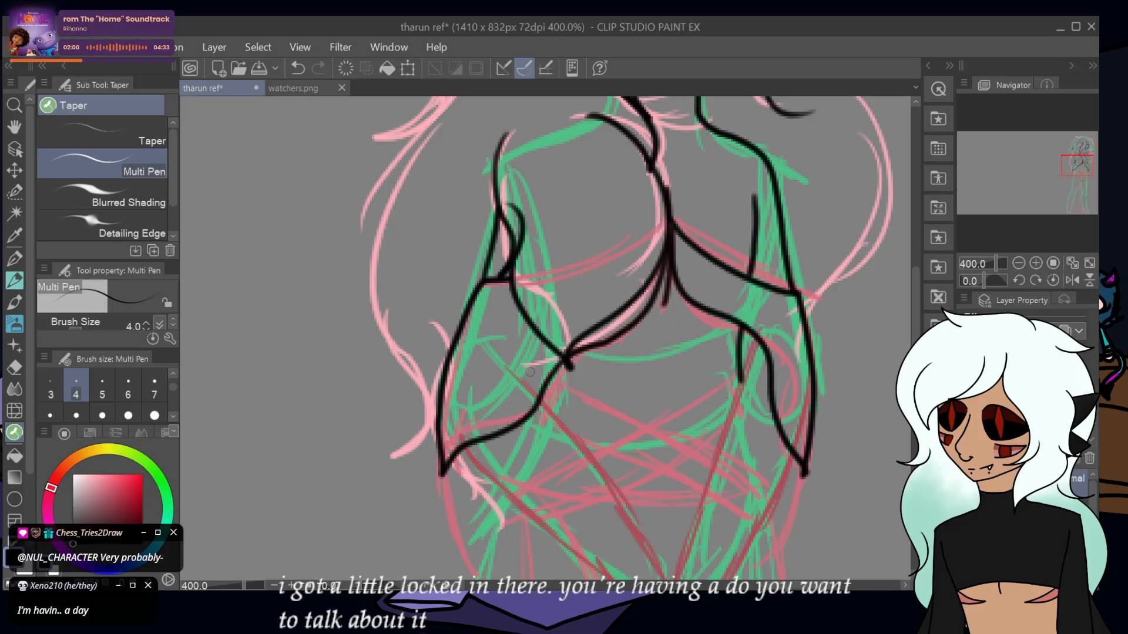
# - Ink both edges of the forearm below the sleeve on the hair-covered side and outline the front hand with its fingers
pyautogui.moveTo(1076, 166); pyautogui.dragTo(1077, 174)
pyautogui.moveTo(514, 219); pyautogui.dragTo(647, 418)
pyautogui.moveTo(436, 262)
pyautogui.mouseDown()
pyautogui.moveTo(491, 335)
pyautogui.moveTo(602, 439)
pyautogui.mouseUp()
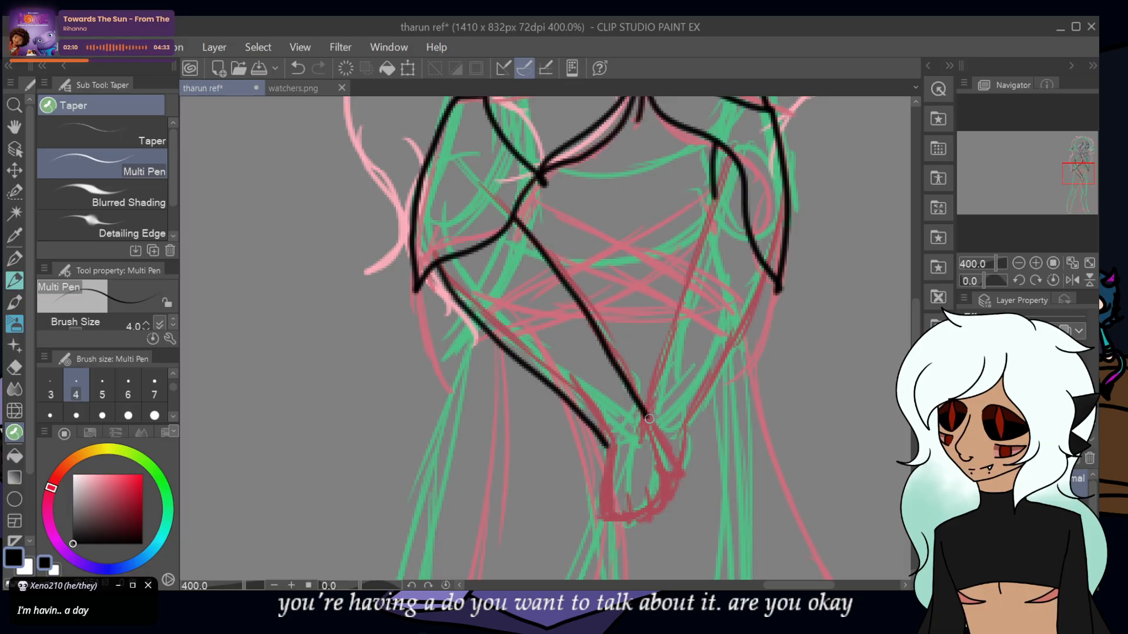
pyautogui.moveTo(648, 415)
pyautogui.mouseDown()
pyautogui.moveTo(676, 471)
pyautogui.moveTo(653, 451)
pyautogui.moveTo(669, 493)
pyautogui.moveTo(652, 504)
pyautogui.mouseUp()
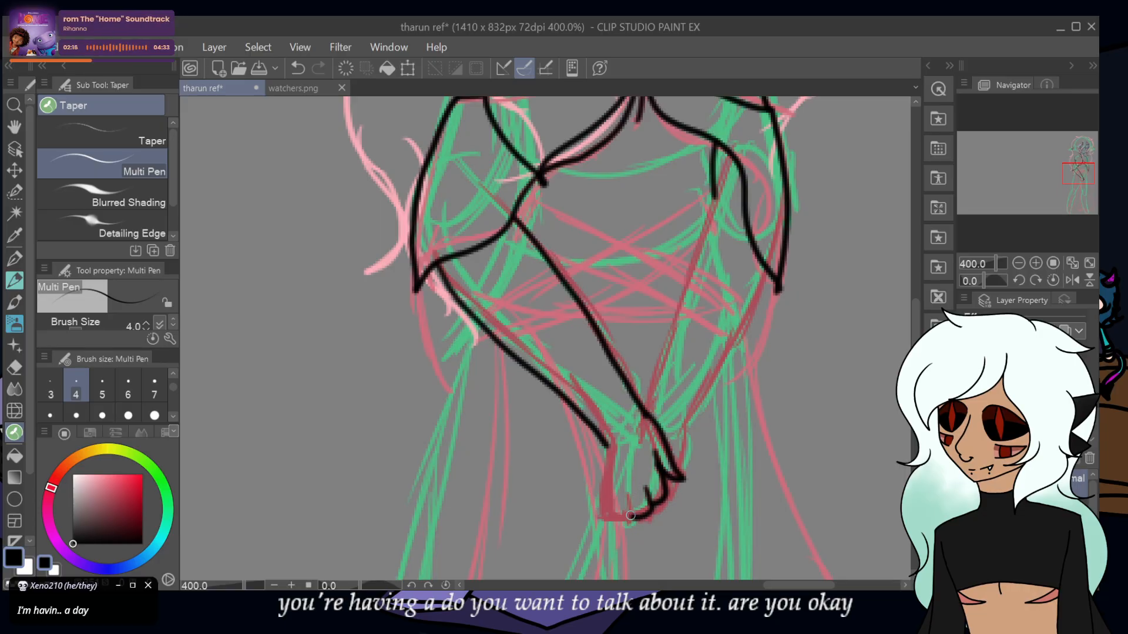
pyautogui.moveTo(613, 498)
pyautogui.mouseDown()
pyautogui.moveTo(628, 522)
pyautogui.moveTo(604, 502)
pyautogui.moveTo(605, 516)
pyautogui.moveTo(619, 519)
pyautogui.moveTo(606, 463)
pyautogui.mouseUp()
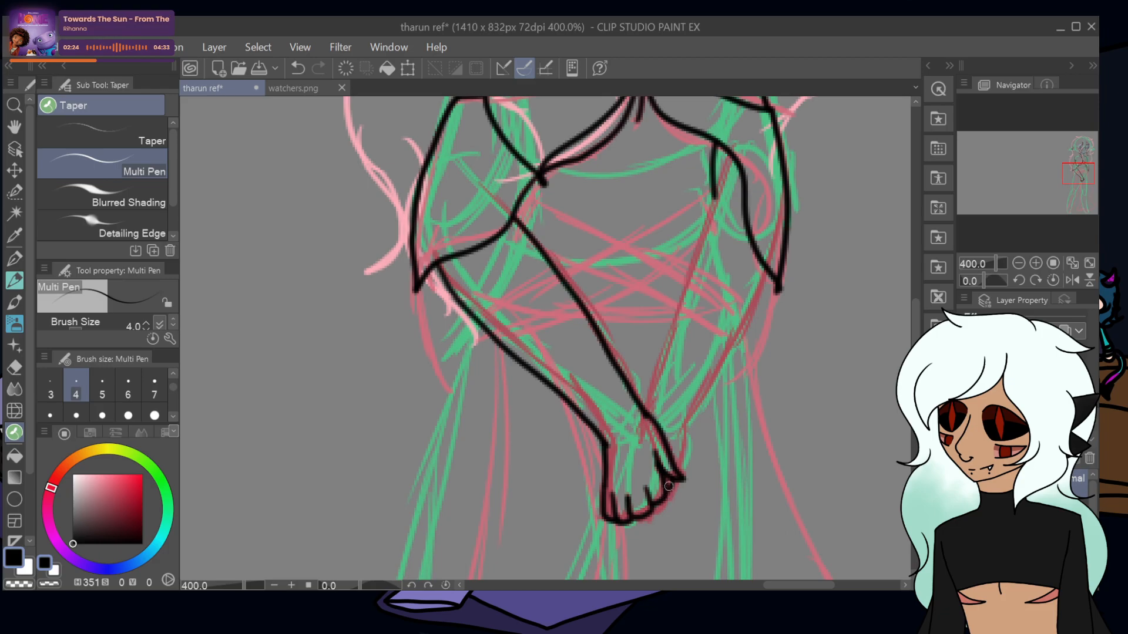
# - Ink the figure's right-hand forearm, drawing its wrist, outer edge and inner edge from the clasped hands up to the sleeve
pyautogui.moveTo(681, 471); pyautogui.dragTo(686, 429)
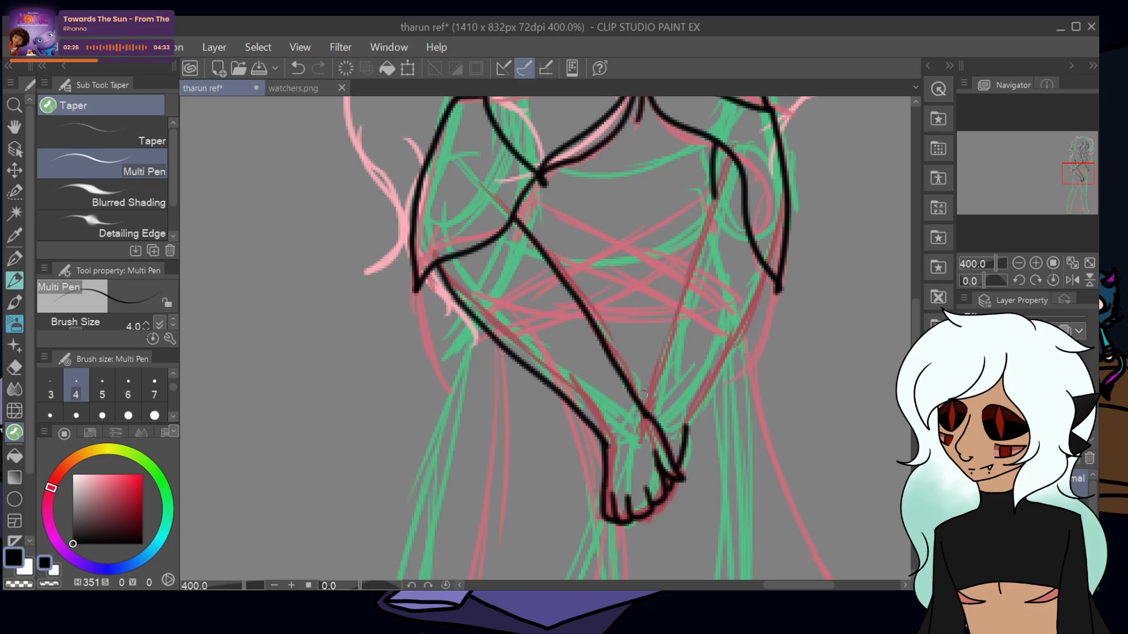
pyautogui.moveTo(692, 409); pyautogui.dragTo(769, 263)
pyautogui.moveTo(729, 152); pyautogui.dragTo(702, 233)
pyautogui.click(299, 69)
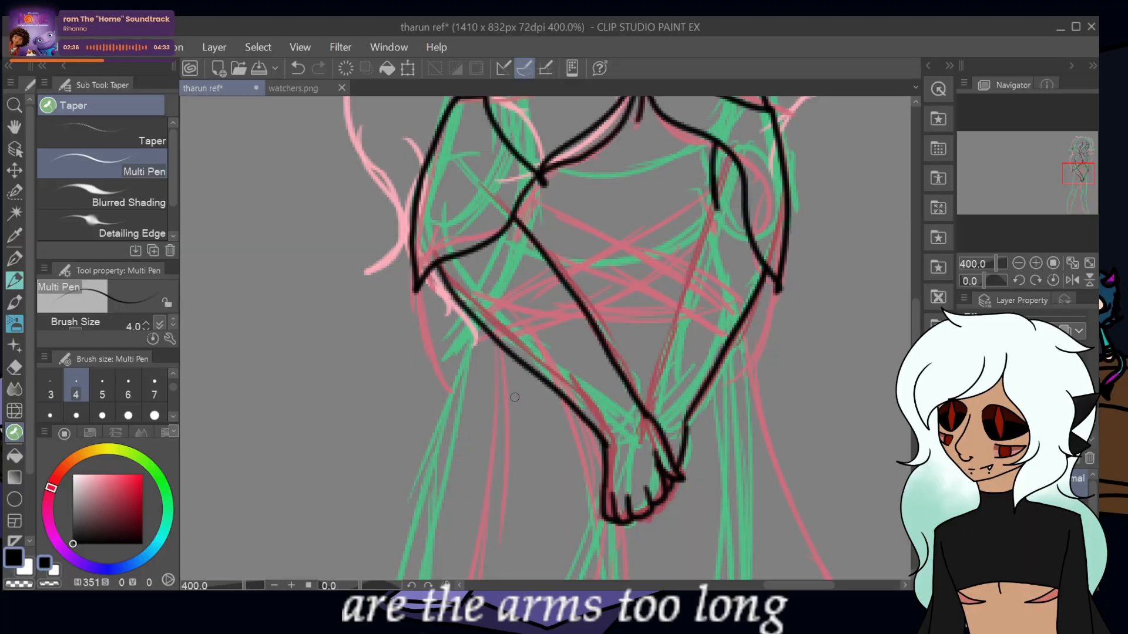
pyautogui.moveTo(717, 200); pyautogui.dragTo(646, 418)
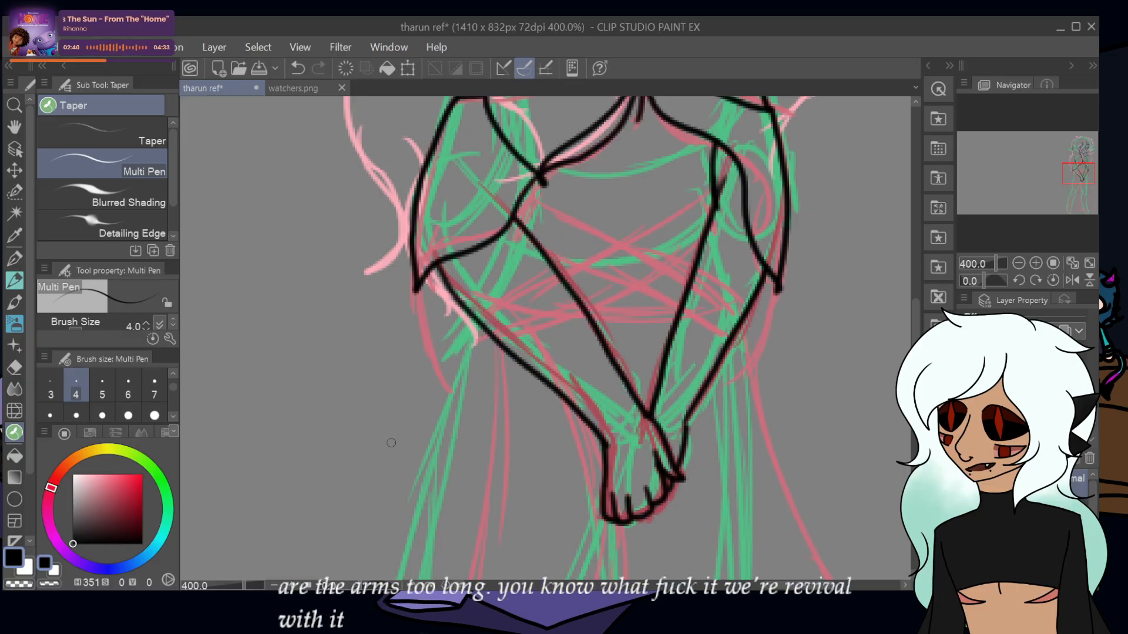
# - Ink the torso's left side, the waist line between the forearms and the first diagonal strap across the midriff
pyautogui.moveTo(536, 169); pyautogui.dragTo(526, 237)
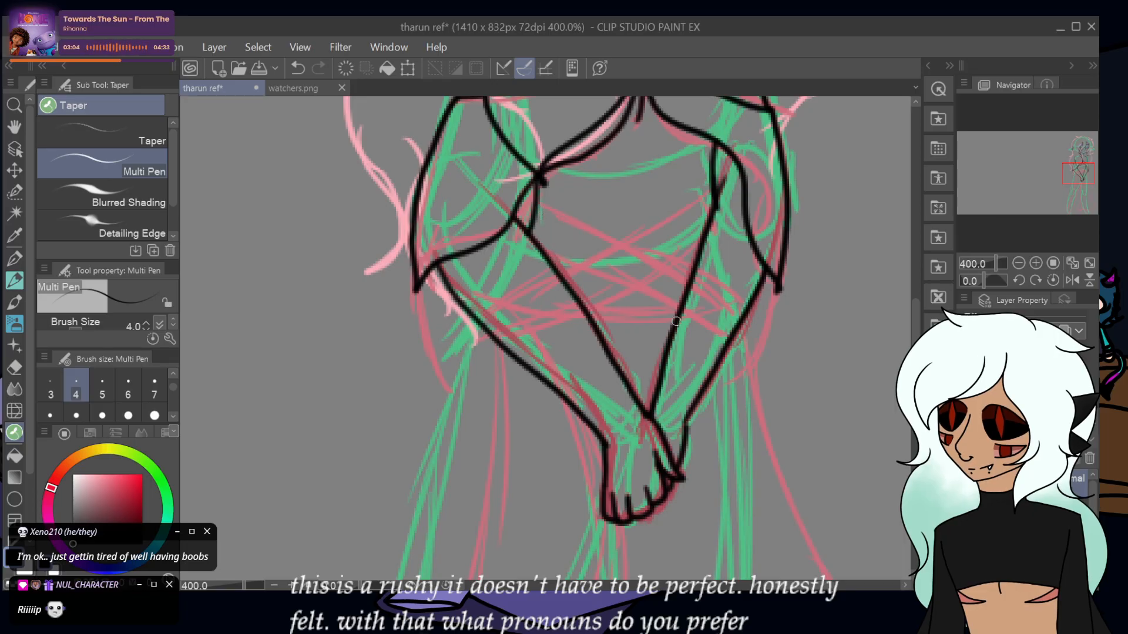
pyautogui.moveTo(621, 320); pyautogui.dragTo(592, 321)
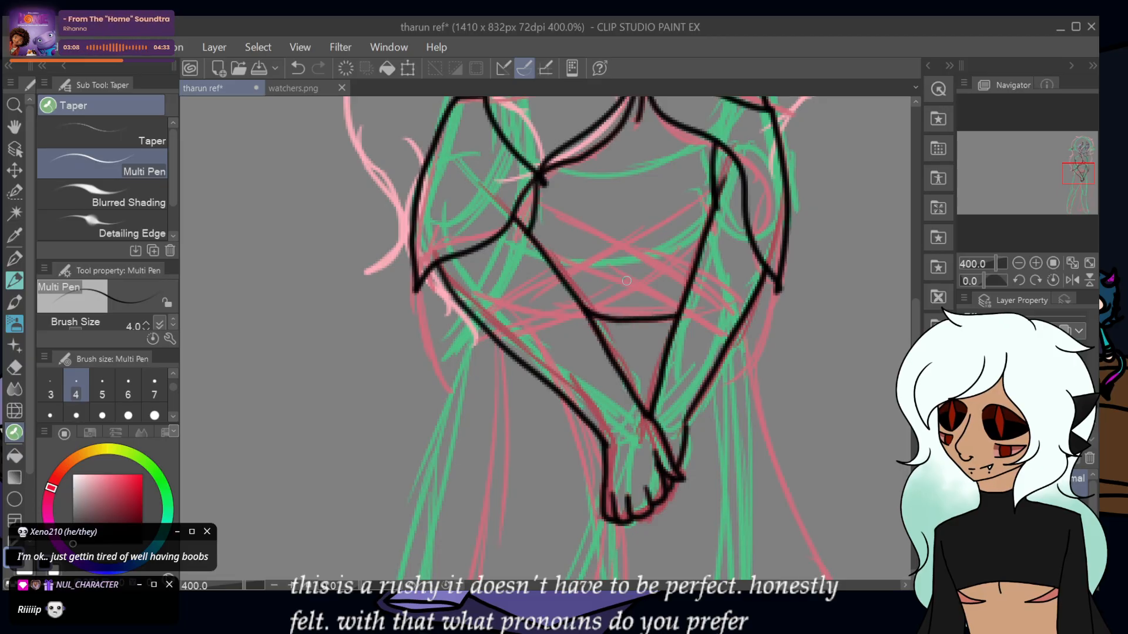
pyautogui.moveTo(540, 205); pyautogui.dragTo(641, 244)
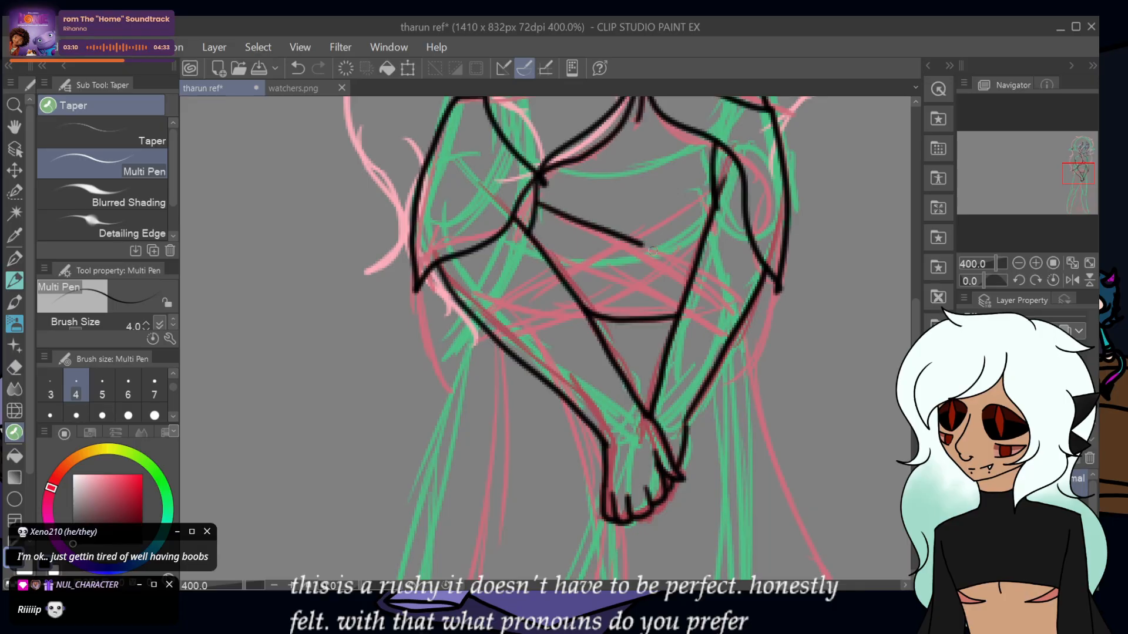
# - Check the outfit in watchers.png, and ink the remaining criss-cross straps over the midriff in the tharun ref drawing
pyautogui.click(293, 88)
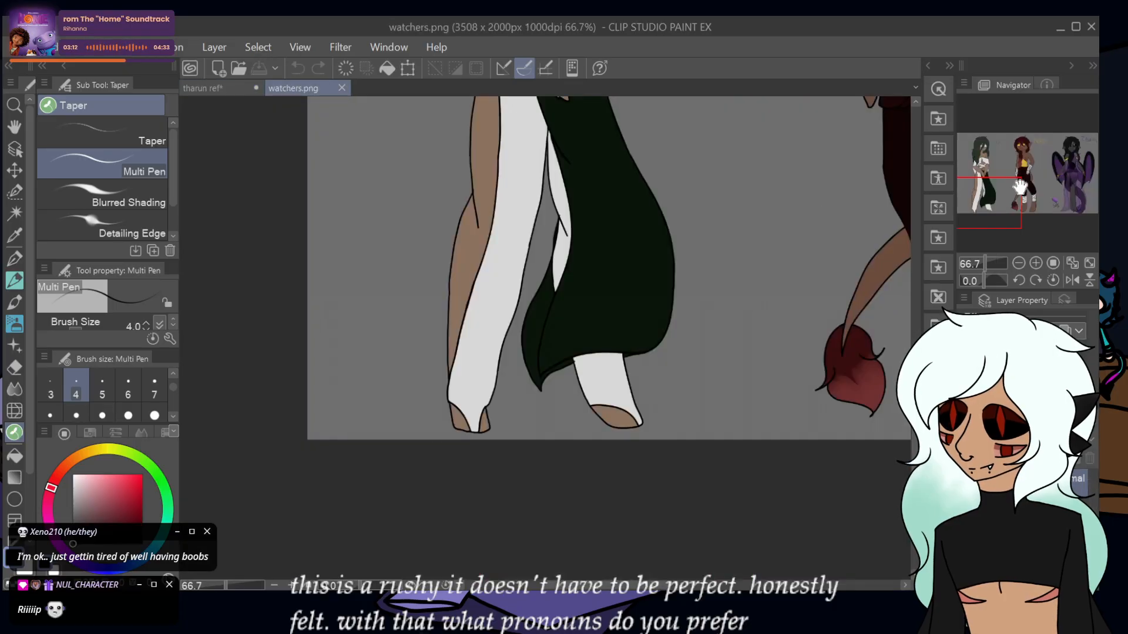
pyautogui.click(986, 169)
pyautogui.click(203, 88)
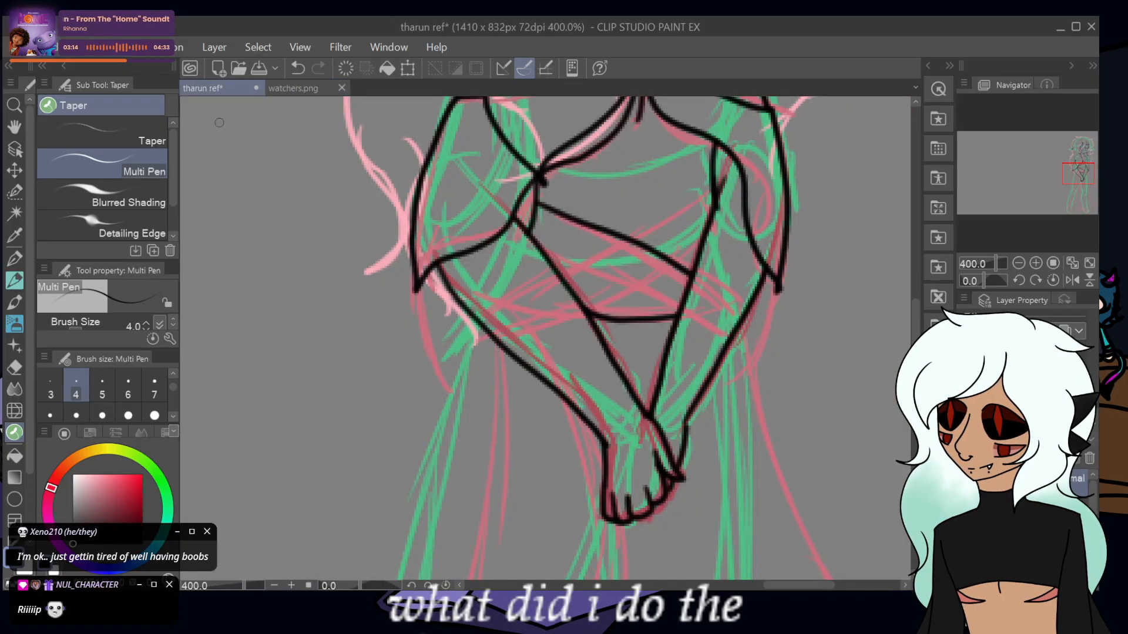
pyautogui.moveTo(532, 235)
pyautogui.mouseDown()
pyautogui.moveTo(678, 312)
pyautogui.moveTo(606, 304)
pyautogui.mouseUp()
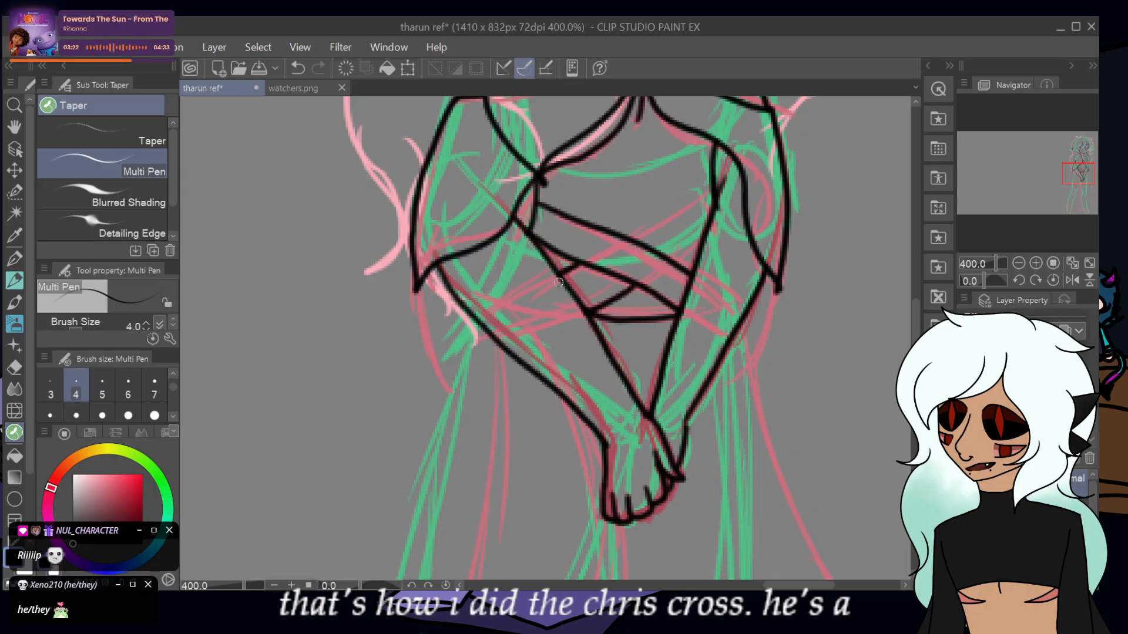
pyautogui.moveTo(670, 269); pyautogui.dragTo(703, 239)
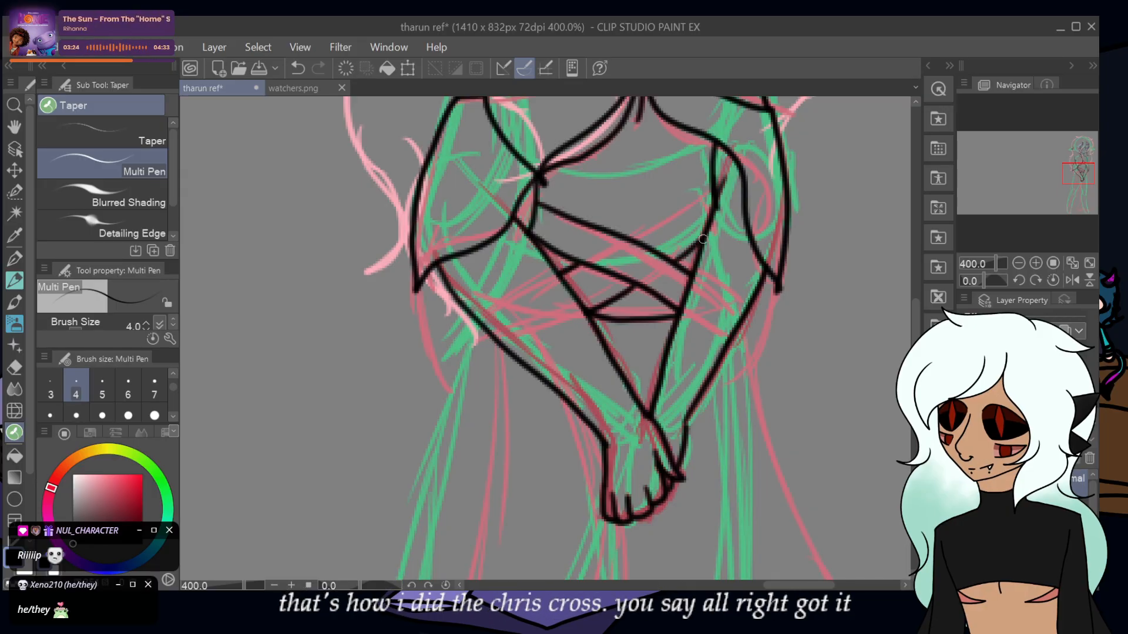
pyautogui.moveTo(714, 188); pyautogui.dragTo(622, 257)
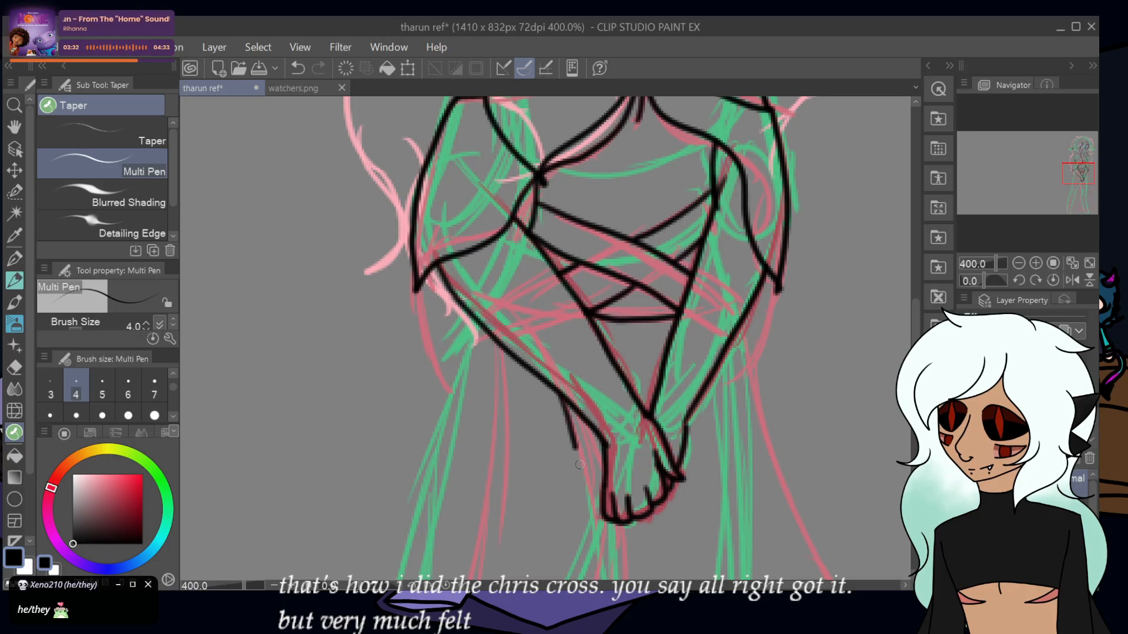
# - Undo the stray line below the left forearm and ink the skirt's long outer edge from the hip down past the thigh
pyautogui.click(297, 70)
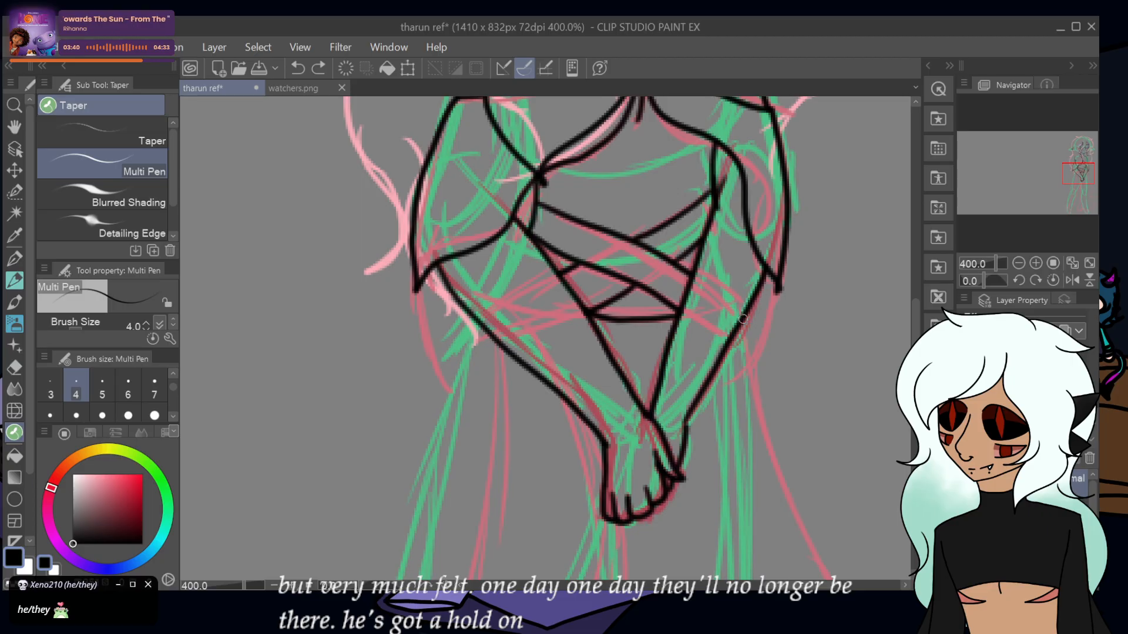
pyautogui.moveTo(741, 336); pyautogui.dragTo(806, 555)
pyautogui.moveTo(1087, 177); pyautogui.dragTo(1096, 185)
pyautogui.click(298, 68)
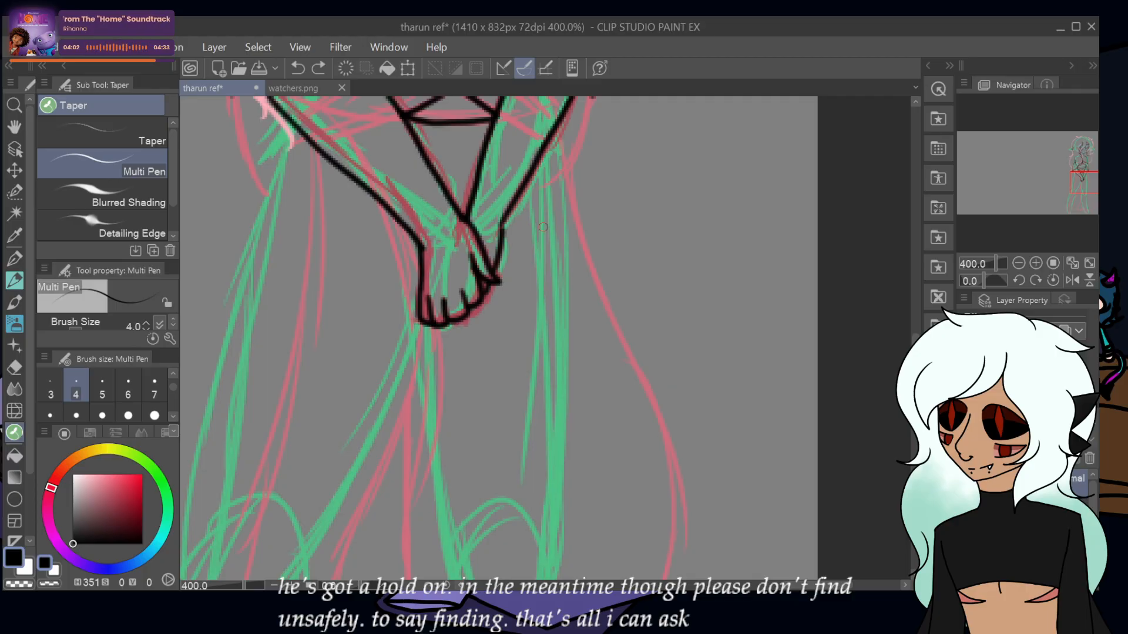
pyautogui.moveTo(558, 120)
pyautogui.mouseDown()
pyautogui.moveTo(564, 195)
pyautogui.moveTo(649, 394)
pyautogui.moveTo(682, 577)
pyautogui.mouseUp()
# - Try to ink the skirt's hem and its inner edge up to the left forearm, and undo these strokes
pyautogui.moveTo(1062, 167); pyautogui.dragTo(1084, 195)
pyautogui.moveTo(664, 125)
pyautogui.mouseDown()
pyautogui.moveTo(648, 218)
pyautogui.moveTo(671, 317)
pyautogui.moveTo(731, 375)
pyautogui.moveTo(774, 388)
pyautogui.moveTo(735, 471)
pyautogui.moveTo(522, 551)
pyautogui.moveTo(382, 470)
pyautogui.mouseUp()
pyautogui.click(298, 68)
pyautogui.moveTo(668, 103)
pyautogui.mouseDown()
pyautogui.moveTo(635, 253)
pyautogui.moveTo(684, 371)
pyautogui.moveTo(746, 380)
pyautogui.moveTo(729, 430)
pyautogui.moveTo(661, 500)
pyautogui.moveTo(433, 499)
pyautogui.moveTo(347, 561)
pyautogui.moveTo(328, 516)
pyautogui.moveTo(398, 113)
pyautogui.mouseUp()
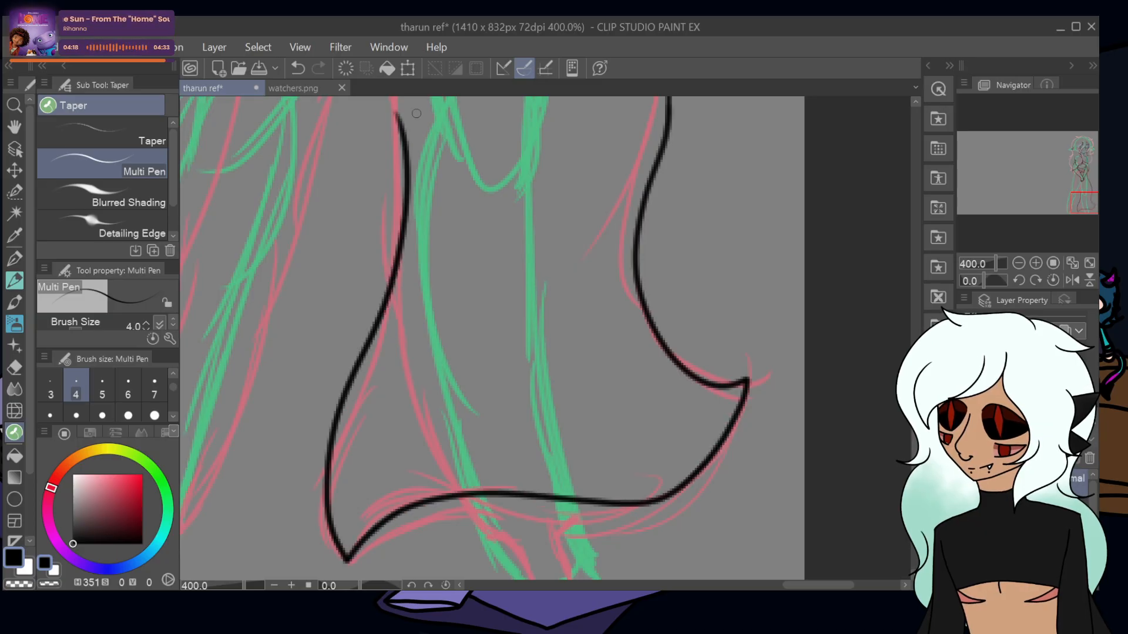
pyautogui.moveTo(1088, 205); pyautogui.dragTo(1087, 190)
pyautogui.moveTo(419, 163)
pyautogui.mouseDown()
pyautogui.moveTo(474, 427)
pyautogui.moveTo(468, 572)
pyautogui.moveTo(450, 551)
pyautogui.moveTo(447, 300)
pyautogui.moveTo(419, 177)
pyautogui.moveTo(461, 560)
pyautogui.mouseUp()
pyautogui.click(298, 69)
pyautogui.click(298, 69)
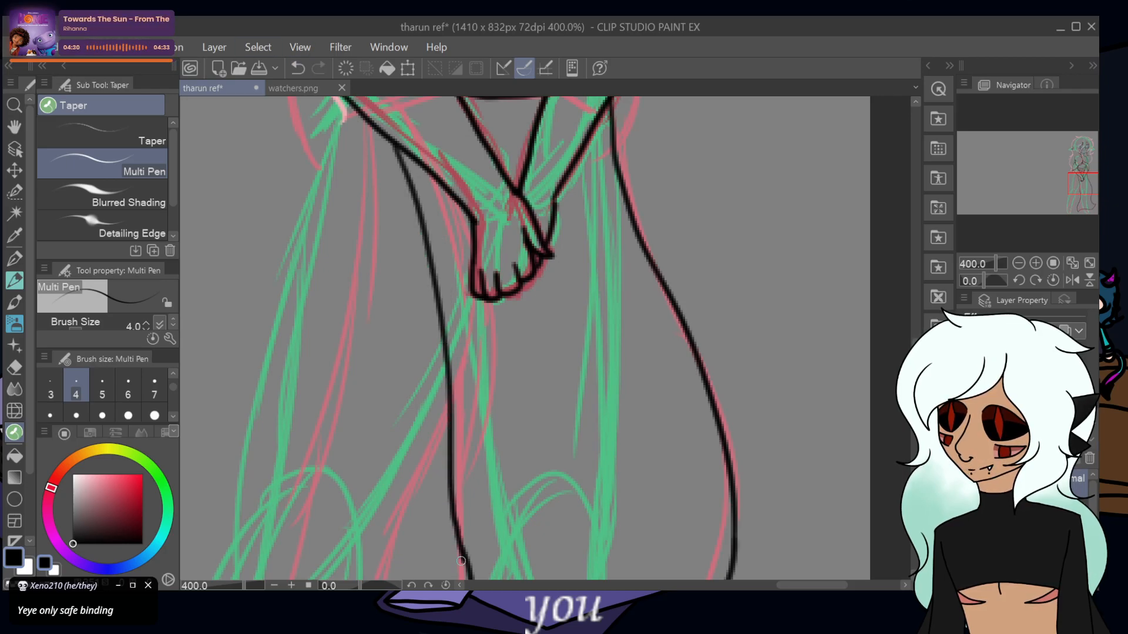
pyautogui.click(298, 68)
# - Ink the skirt's lower outer curve, its flared corner and the wavy hem ending at the pointed left corner
pyautogui.moveTo(1056, 183); pyautogui.dragTo(1083, 195)
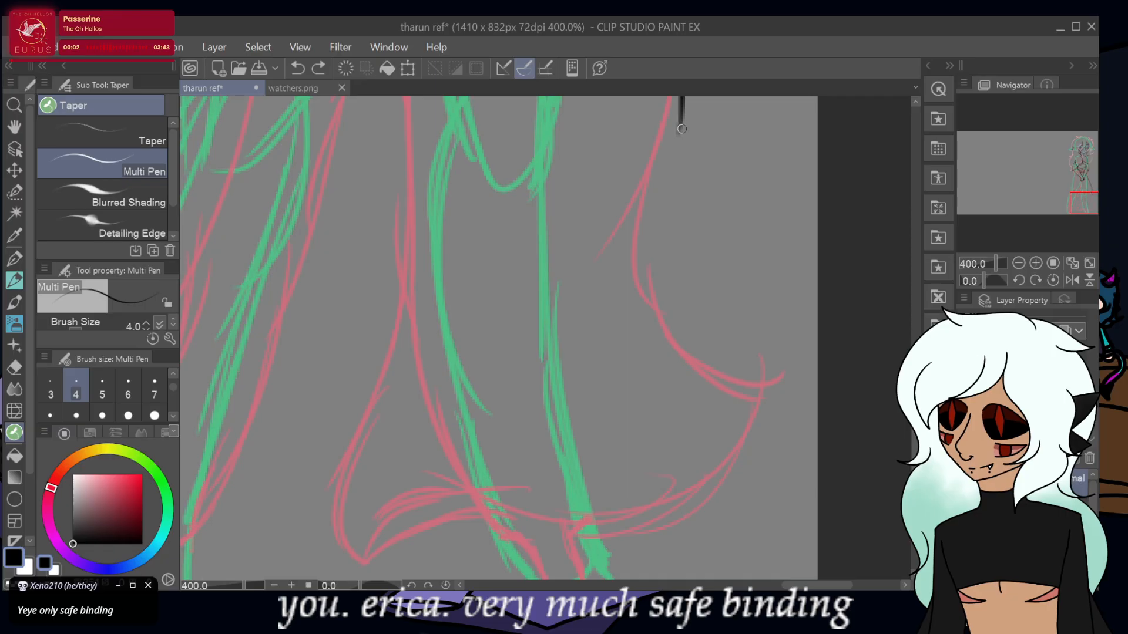
pyautogui.moveTo(682, 115)
pyautogui.mouseDown()
pyautogui.moveTo(660, 245)
pyautogui.moveTo(686, 347)
pyautogui.mouseUp()
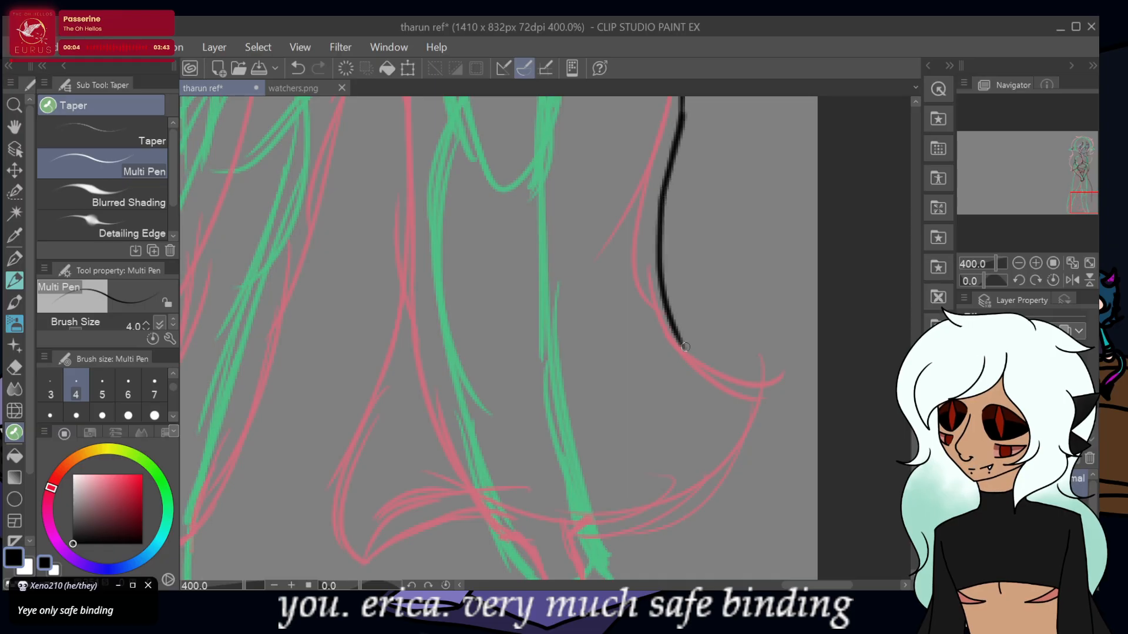
pyautogui.click(297, 69)
pyautogui.moveTo(683, 108)
pyautogui.mouseDown()
pyautogui.moveTo(662, 171)
pyautogui.moveTo(659, 307)
pyautogui.moveTo(751, 405)
pyautogui.moveTo(558, 532)
pyautogui.moveTo(409, 511)
pyautogui.moveTo(352, 552)
pyautogui.mouseUp()
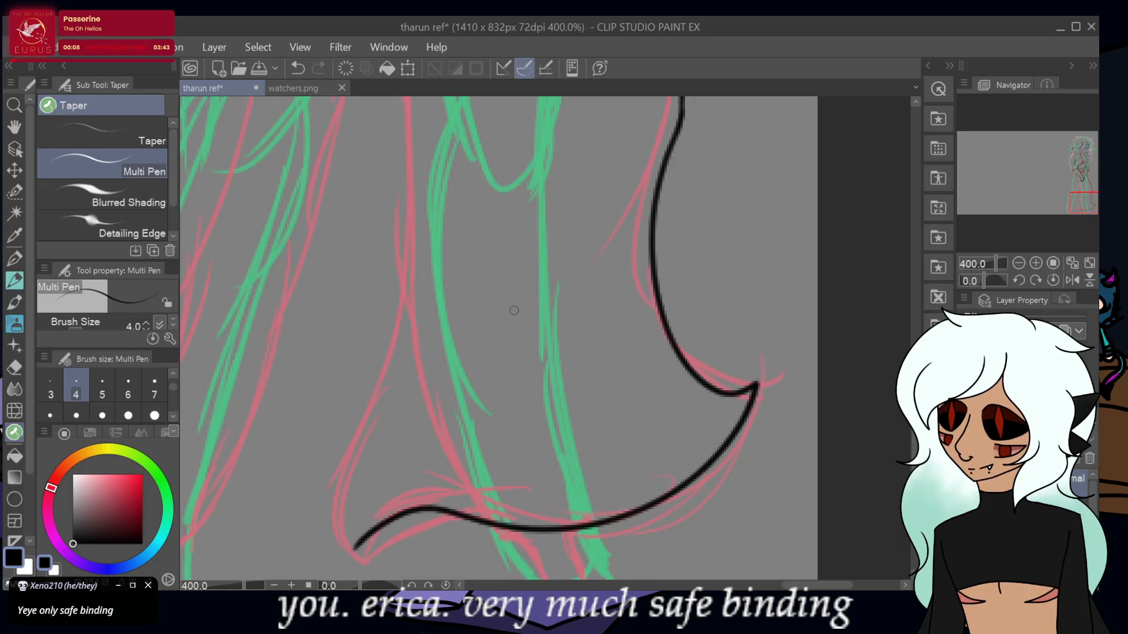
pyautogui.click(297, 69)
pyautogui.moveTo(682, 101)
pyautogui.mouseDown()
pyautogui.moveTo(648, 232)
pyautogui.moveTo(685, 363)
pyautogui.moveTo(750, 375)
pyautogui.moveTo(747, 406)
pyautogui.moveTo(601, 508)
pyautogui.moveTo(430, 504)
pyautogui.moveTo(360, 561)
pyautogui.mouseUp()
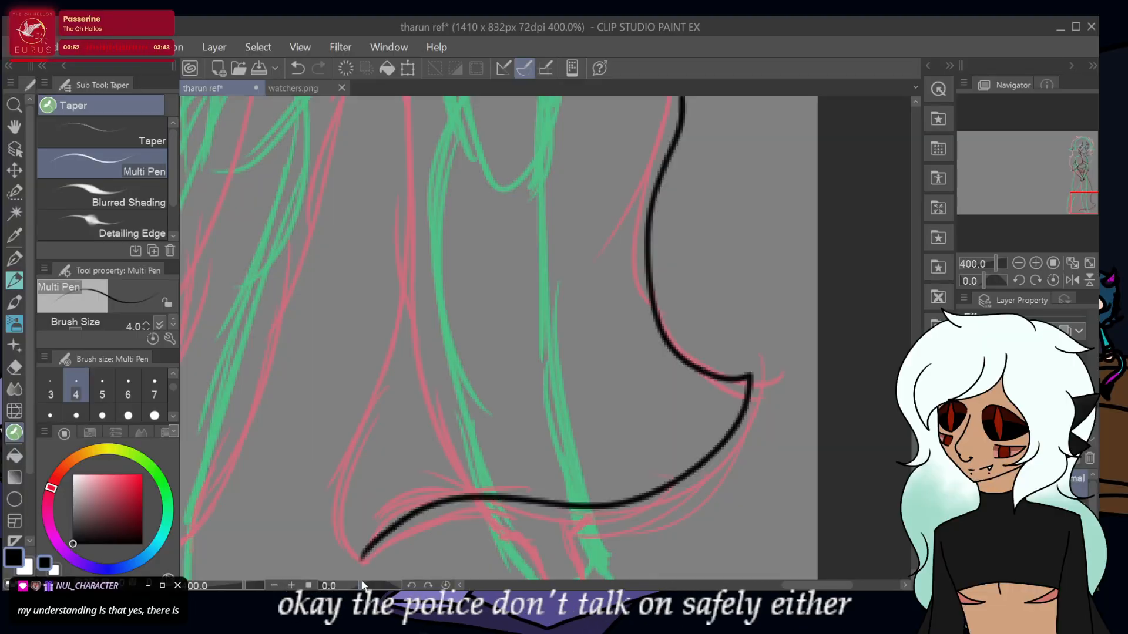
# - Try to ink the skirt's inner edge upward from the pointed hem corner, and undo the strokes
pyautogui.moveTo(339, 538)
pyautogui.mouseDown()
pyautogui.moveTo(327, 486)
pyautogui.moveTo(413, 180)
pyautogui.moveTo(411, 144)
pyautogui.mouseUp()
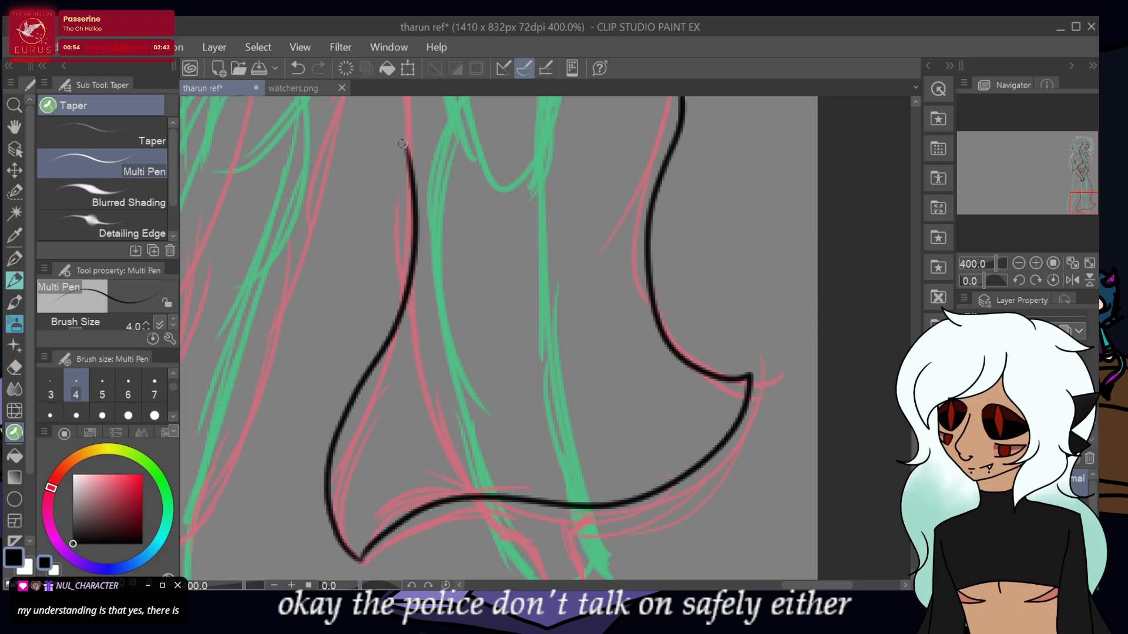
pyautogui.hotkey('ctrl', 'z')
pyautogui.moveTo(361, 559)
pyautogui.mouseDown()
pyautogui.moveTo(341, 529)
pyautogui.moveTo(381, 380)
pyautogui.moveTo(410, 100)
pyautogui.mouseUp()
pyautogui.moveTo(1049, 202); pyautogui.dragTo(1080, 175)
pyautogui.hotkey('ctrl', 'z')
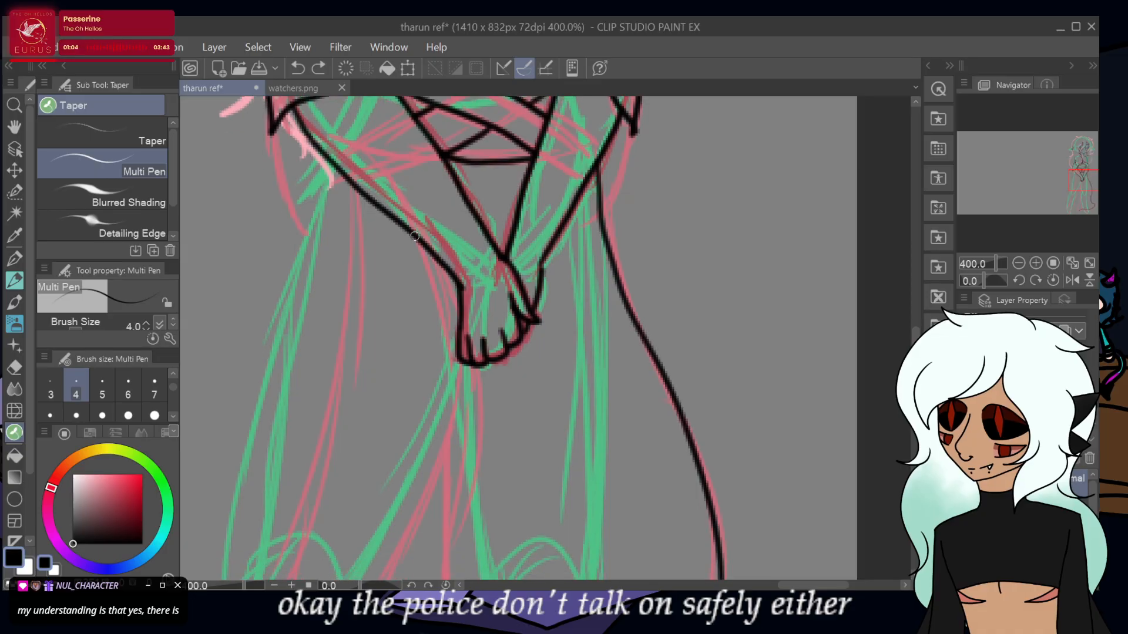
# - Try to ink the skirt's inner edge from the left forearm down past the knee, undoing the lower strokes
pyautogui.moveTo(414, 234)
pyautogui.mouseDown()
pyautogui.moveTo(465, 420)
pyautogui.moveTo(447, 566)
pyautogui.mouseUp()
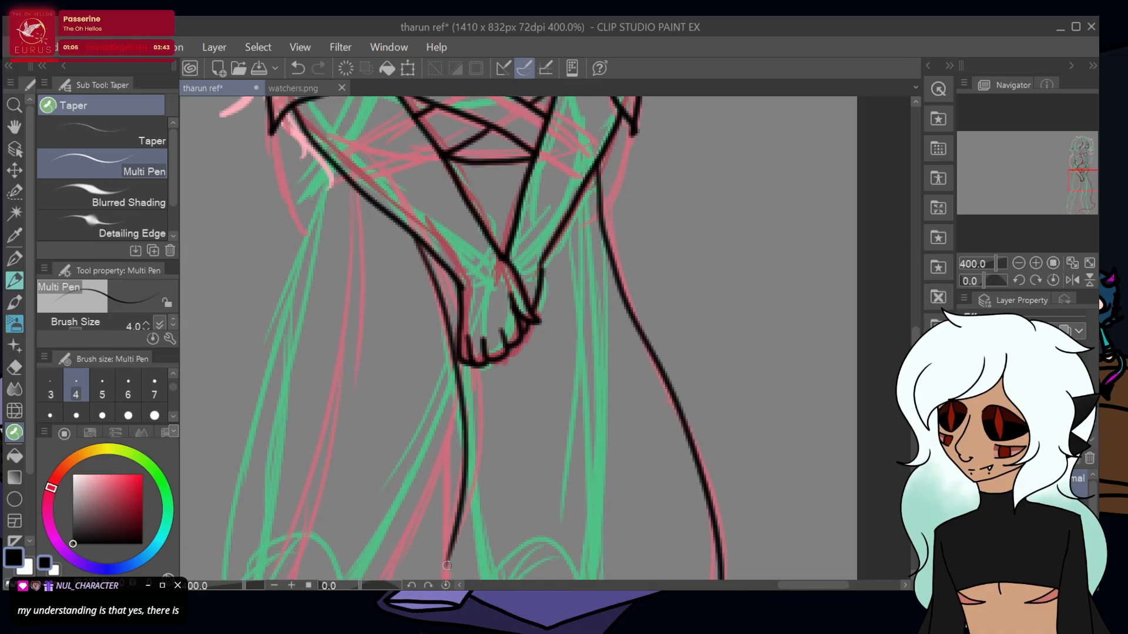
pyautogui.moveTo(1079, 177); pyautogui.dragTo(1078, 199)
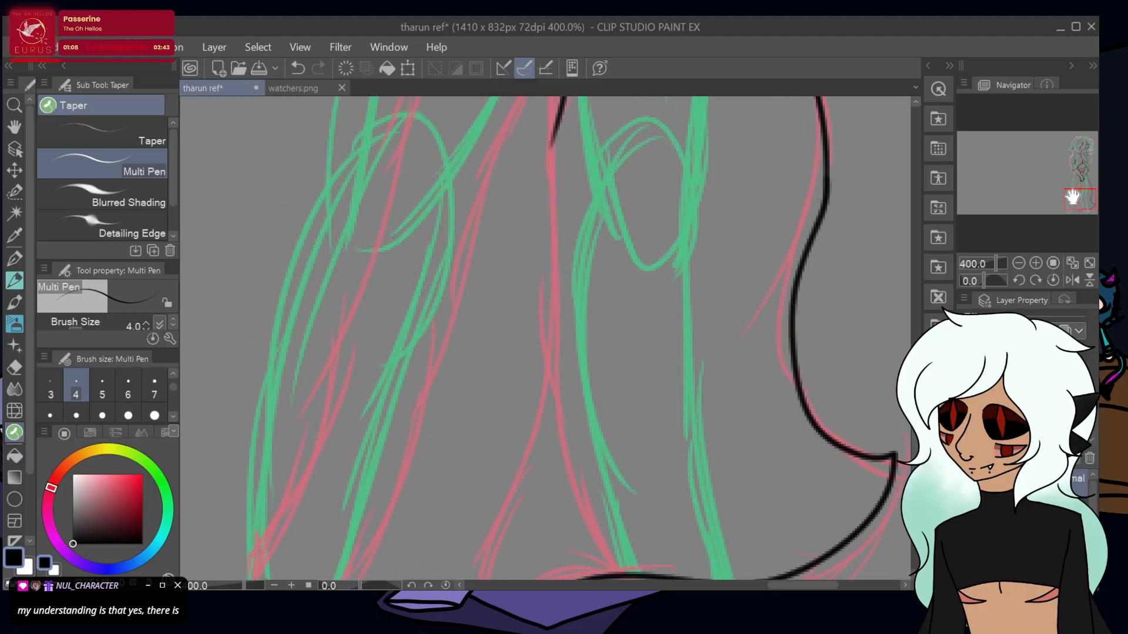
pyautogui.moveTo(552, 142)
pyautogui.mouseDown()
pyautogui.moveTo(497, 340)
pyautogui.moveTo(491, 579)
pyautogui.mouseUp()
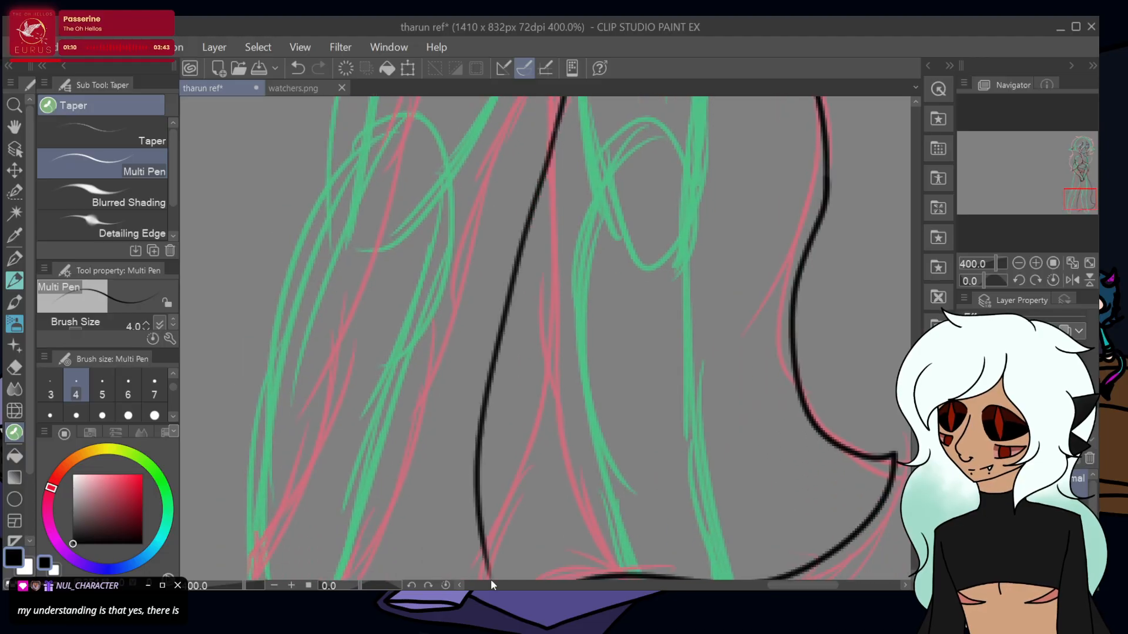
pyautogui.click(298, 68)
pyautogui.moveTo(563, 100)
pyautogui.mouseDown()
pyautogui.moveTo(527, 160)
pyautogui.moveTo(478, 538)
pyautogui.mouseUp()
pyautogui.click(298, 68)
pyautogui.moveTo(565, 99); pyautogui.dragTo(560, 134)
pyautogui.moveTo(544, 171)
pyautogui.mouseDown()
pyautogui.moveTo(520, 320)
pyautogui.moveTo(527, 535)
pyautogui.mouseUp()
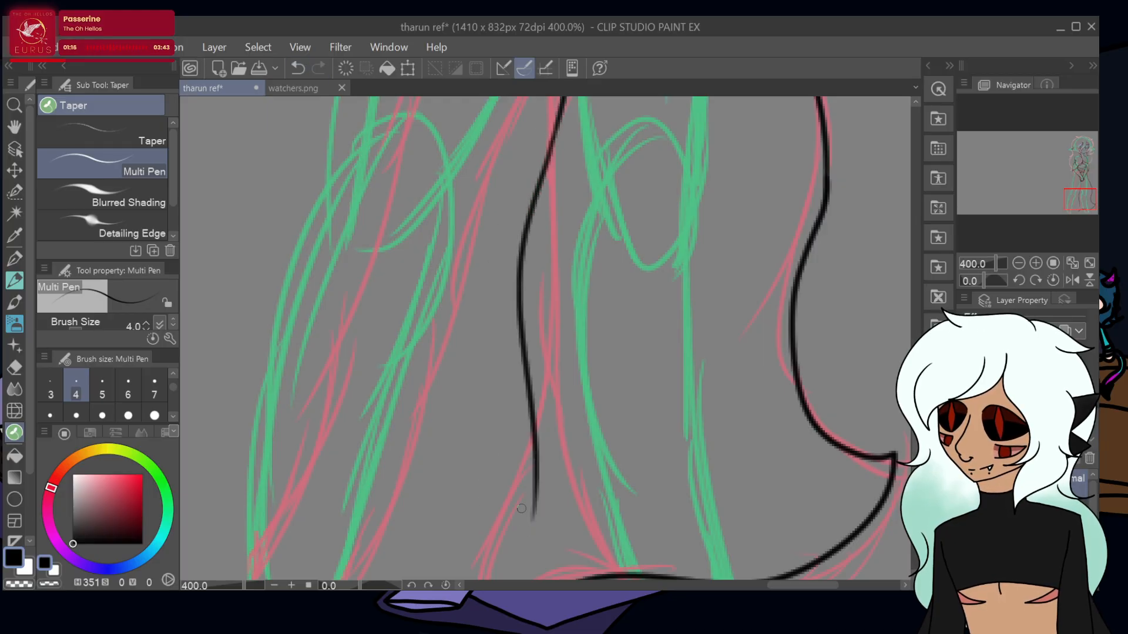
pyautogui.moveTo(1062, 199); pyautogui.dragTo(1065, 204)
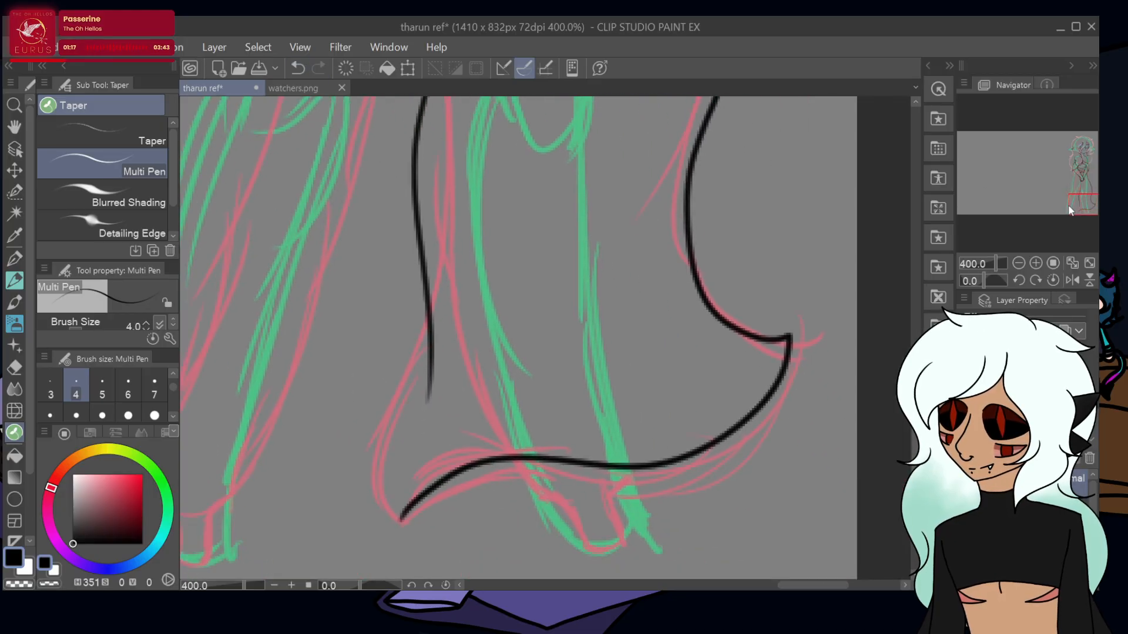
pyautogui.click(298, 69)
# - Retry the lower inner skirt edge at 200% zoom, and undo the whole inner edge line
pyautogui.click(1018, 263)
pyautogui.click(1018, 263)
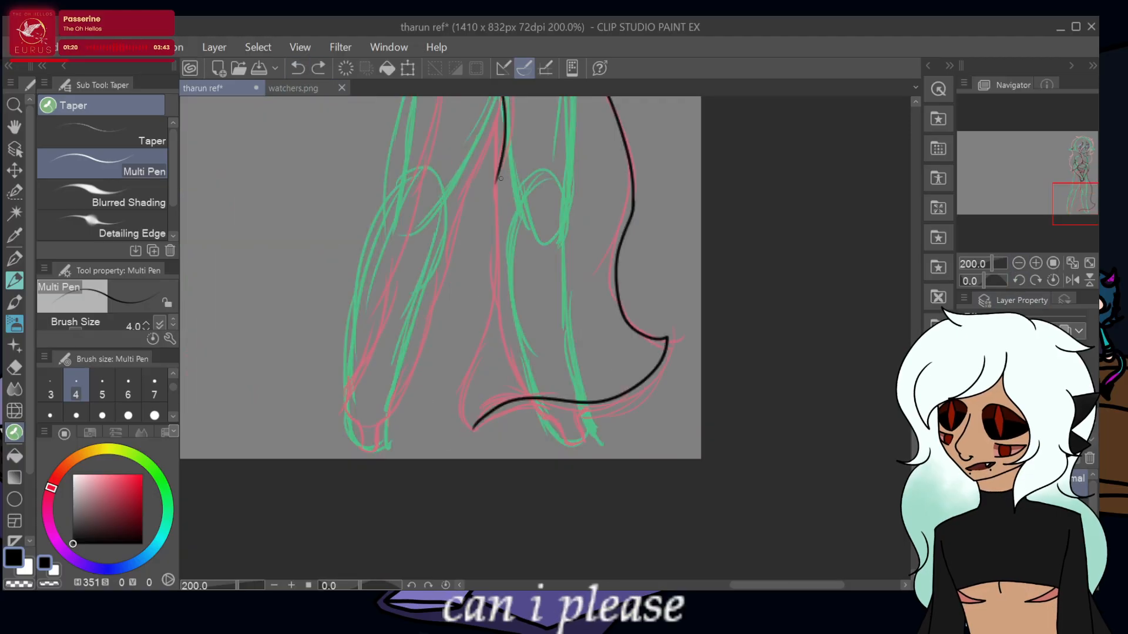
pyautogui.moveTo(502, 147)
pyautogui.mouseDown()
pyautogui.moveTo(484, 192)
pyautogui.moveTo(471, 297)
pyautogui.moveTo(473, 424)
pyautogui.mouseUp()
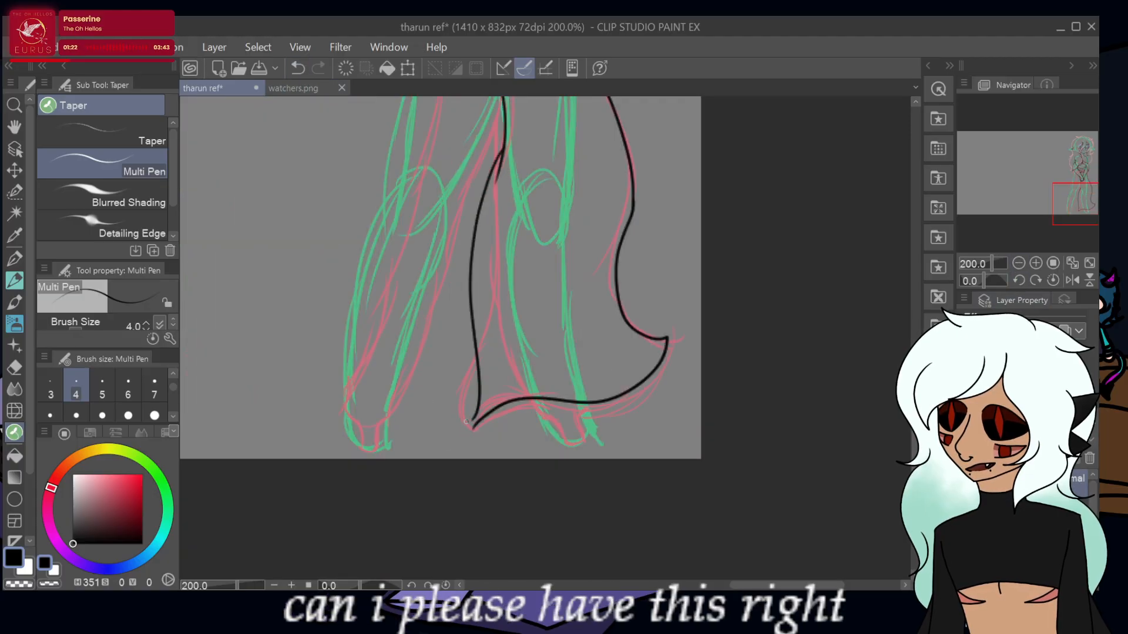
pyautogui.click(297, 68)
pyautogui.click(298, 68)
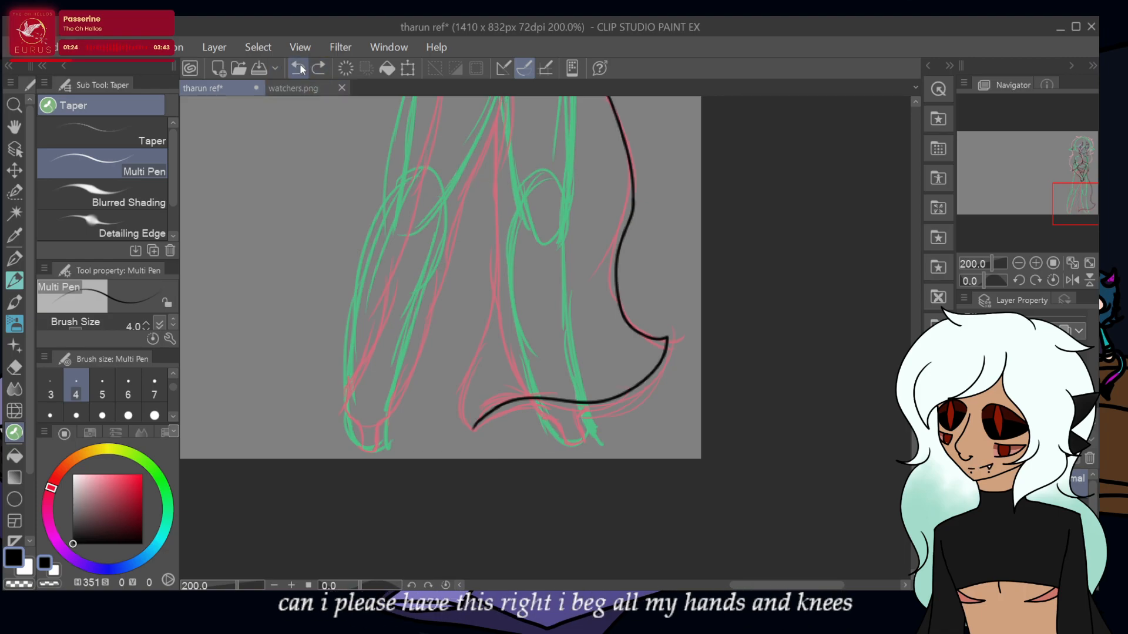
# - Ink the skirt's inner edge from behind the clasped hands down to the pointed hem corner
pyautogui.moveTo(1063, 186); pyautogui.dragTo(1079, 187)
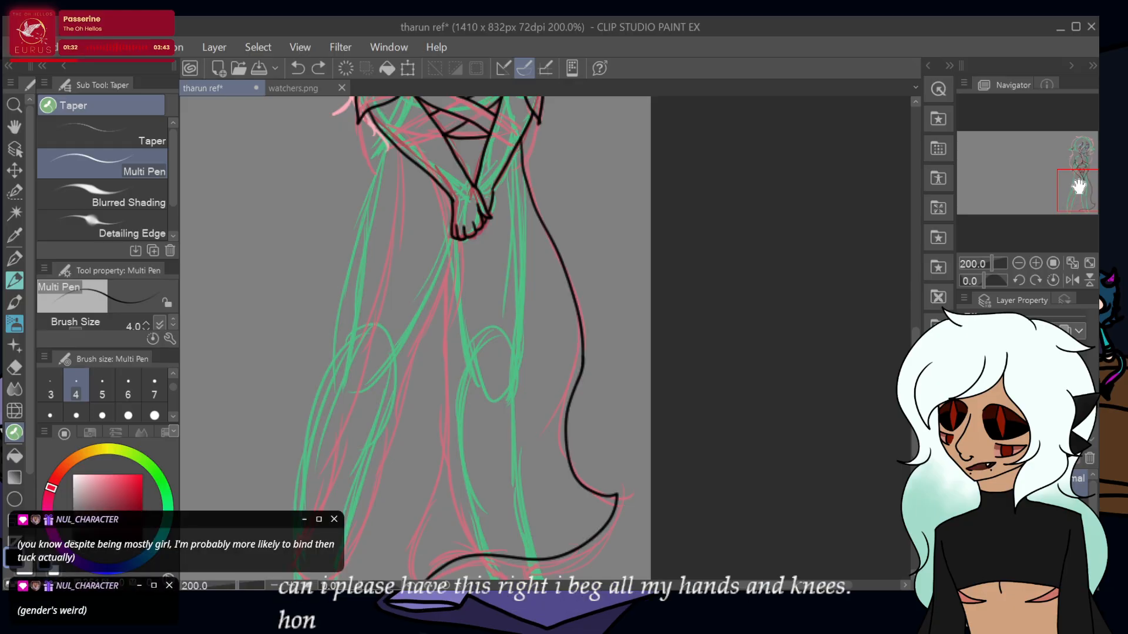
pyautogui.moveTo(451, 240)
pyautogui.mouseDown()
pyautogui.moveTo(442, 391)
pyautogui.moveTo(412, 495)
pyautogui.moveTo(415, 584)
pyautogui.mouseUp()
pyautogui.moveTo(1070, 201); pyautogui.dragTo(1067, 211)
pyautogui.scroll(2, 1075, 199)
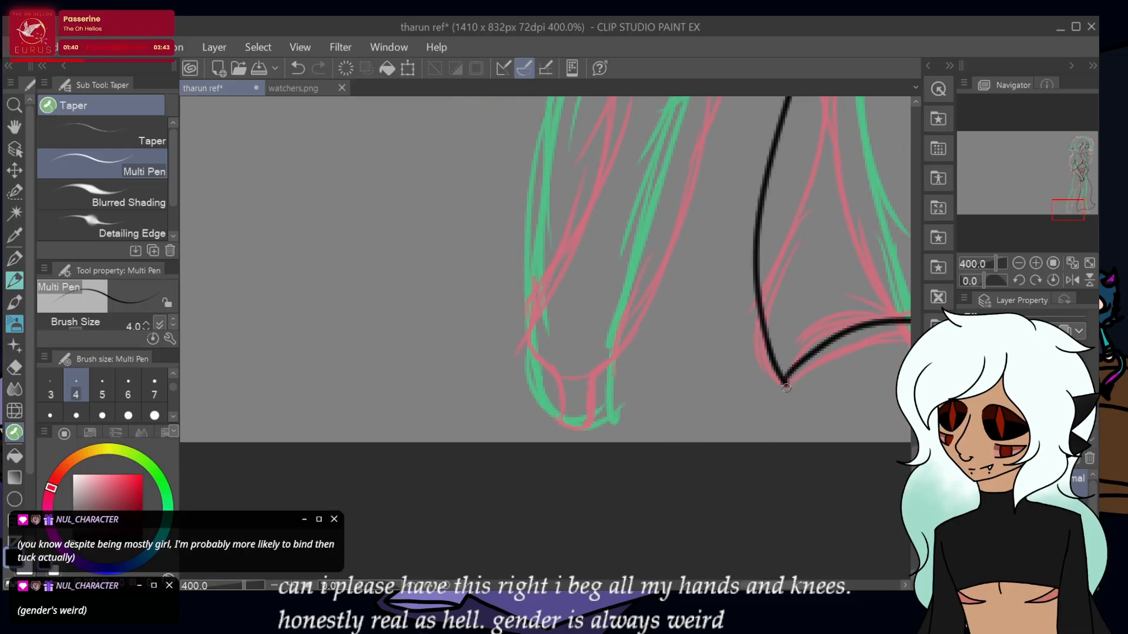
pyautogui.hotkey('ctrl', 'z')
# - Ink the long garment line from the left forearm down over the left leg to the ankle
pyautogui.moveTo(1073, 207); pyautogui.dragTo(1081, 171)
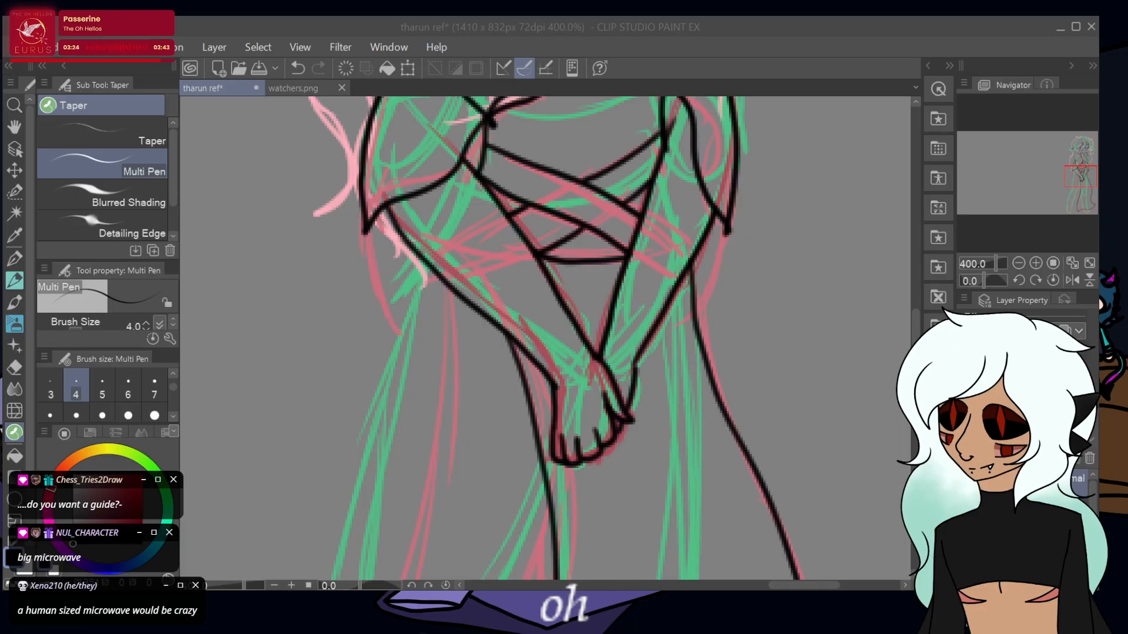
pyautogui.moveTo(1078, 176); pyautogui.dragTo(1073, 179)
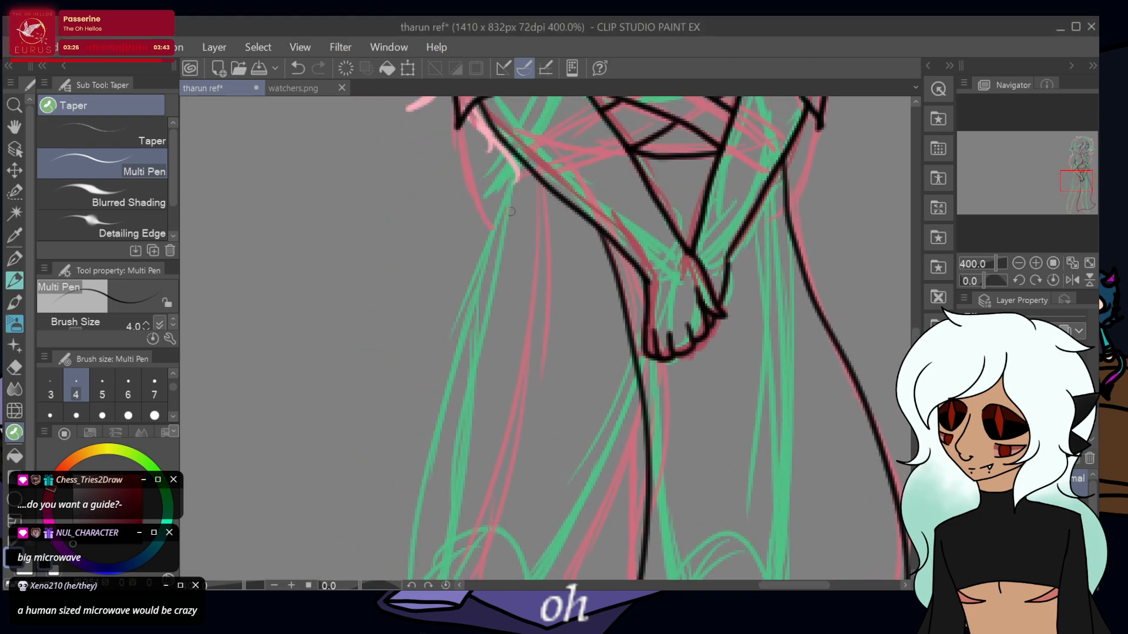
pyautogui.moveTo(536, 176)
pyautogui.mouseDown()
pyautogui.moveTo(544, 276)
pyautogui.moveTo(527, 417)
pyautogui.moveTo(471, 571)
pyautogui.mouseUp()
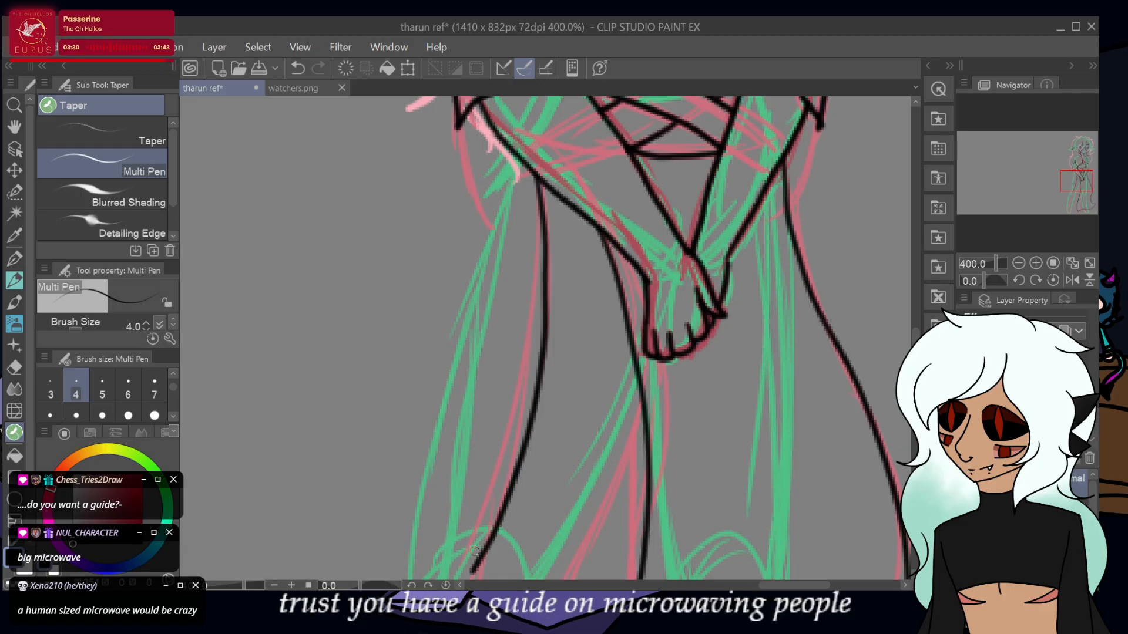
pyautogui.moveTo(1074, 180); pyautogui.dragTo(1067, 198)
pyautogui.moveTo(561, 141)
pyautogui.mouseDown()
pyautogui.moveTo(514, 326)
pyautogui.moveTo(417, 552)
pyautogui.mouseUp()
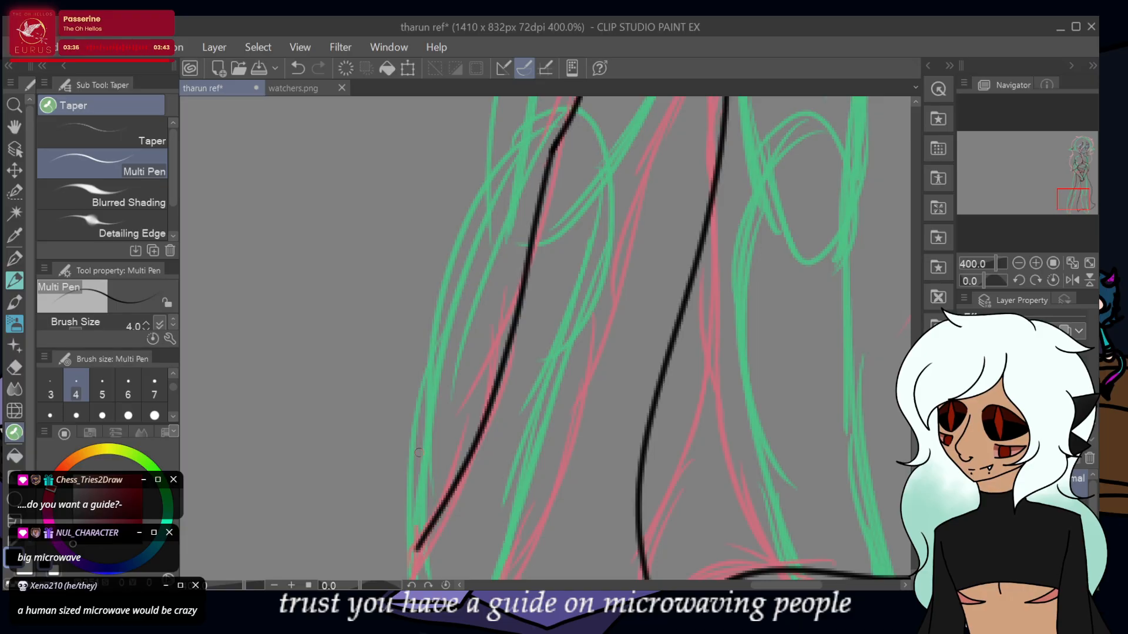
# - Ink the left leg's inner edge from the skirt line below the clasped hands down to the ankle
pyautogui.moveTo(1077, 195); pyautogui.dragTo(1079, 181)
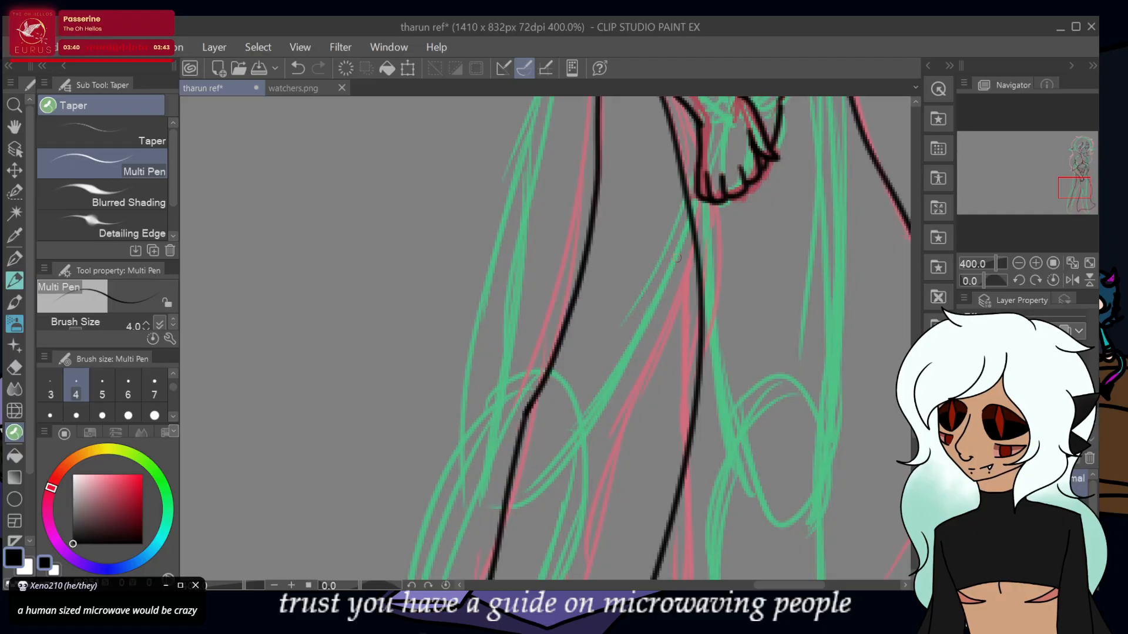
pyautogui.moveTo(694, 230); pyautogui.dragTo(605, 502)
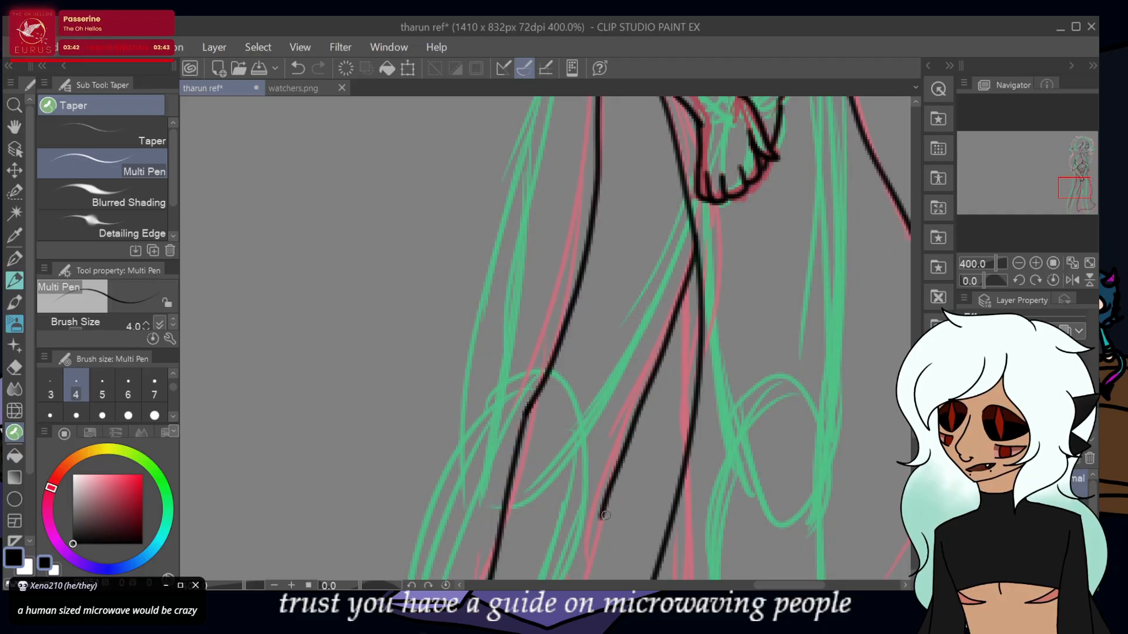
pyautogui.moveTo(1063, 192); pyautogui.dragTo(1074, 209)
pyautogui.moveTo(617, 118)
pyautogui.mouseDown()
pyautogui.moveTo(589, 252)
pyautogui.moveTo(533, 397)
pyautogui.moveTo(481, 489)
pyautogui.moveTo(476, 477)
pyautogui.moveTo(457, 546)
pyautogui.moveTo(429, 543)
pyautogui.moveTo(427, 508)
pyautogui.moveTo(402, 477)
pyautogui.moveTo(401, 413)
pyautogui.mouseUp()
# - Ink the outlines of both feet, including the curved side lines below the left ankle and the skirt hem
pyautogui.moveTo(400, 477)
pyautogui.mouseDown()
pyautogui.moveTo(405, 512)
pyautogui.moveTo(434, 546)
pyautogui.mouseUp()
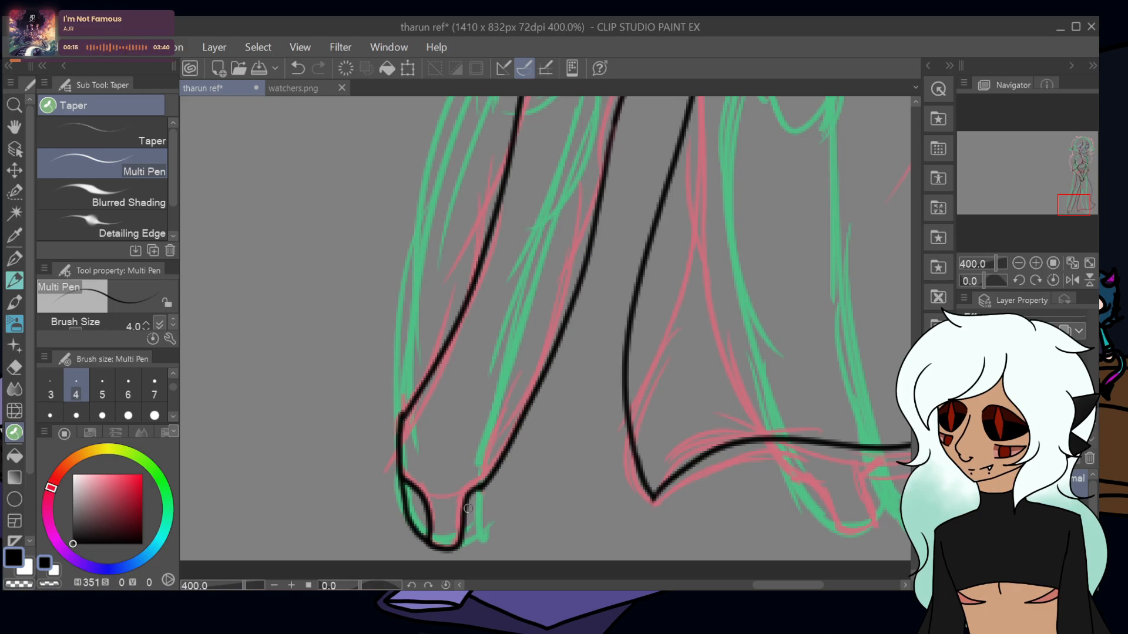
pyautogui.moveTo(484, 487)
pyautogui.mouseDown()
pyautogui.moveTo(484, 526)
pyautogui.moveTo(473, 547)
pyautogui.moveTo(458, 546)
pyautogui.mouseUp()
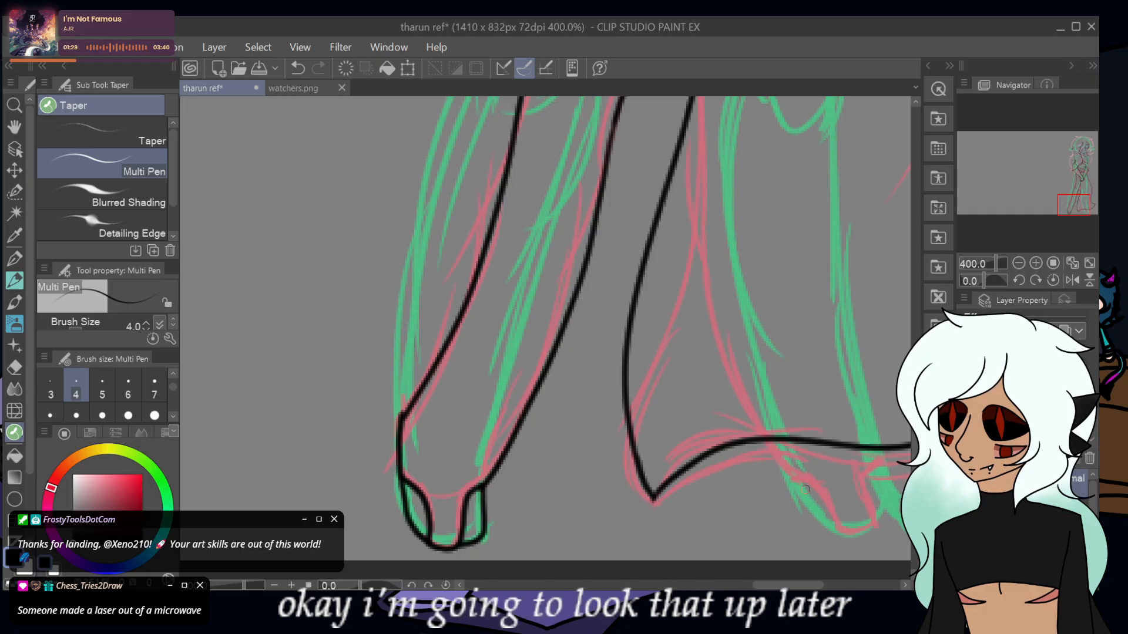
pyautogui.moveTo(764, 437)
pyautogui.mouseDown()
pyautogui.moveTo(839, 528)
pyautogui.moveTo(872, 523)
pyautogui.moveTo(863, 480)
pyautogui.moveTo(879, 450)
pyautogui.mouseUp()
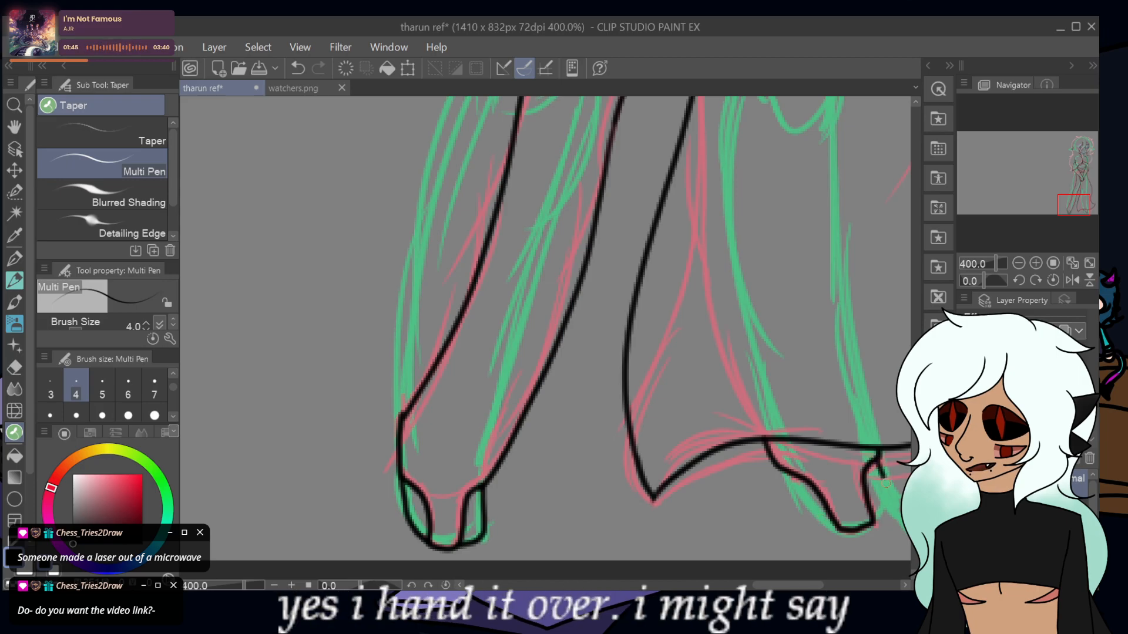
pyautogui.moveTo(884, 477); pyautogui.dragTo(891, 498)
pyautogui.moveTo(787, 479)
pyautogui.mouseDown()
pyautogui.moveTo(802, 510)
pyautogui.moveTo(837, 526)
pyautogui.mouseUp()
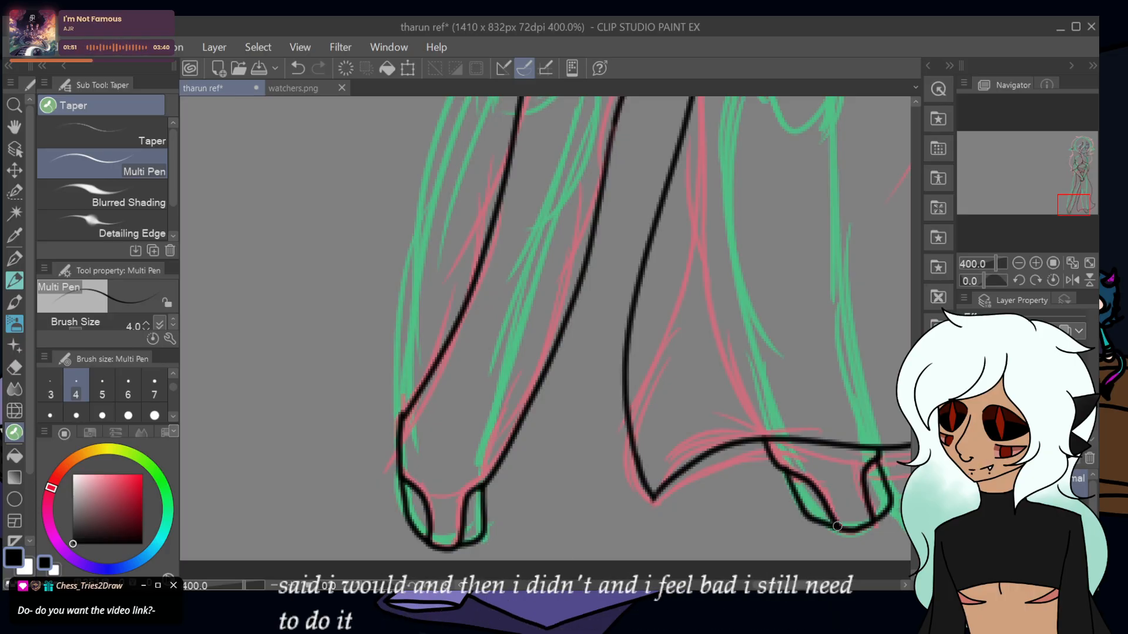
# - Ink a short fold between the left leg's inner edge and the skirt line, redoing it once to end higher
pyautogui.moveTo(1081, 202); pyautogui.dragTo(1082, 188)
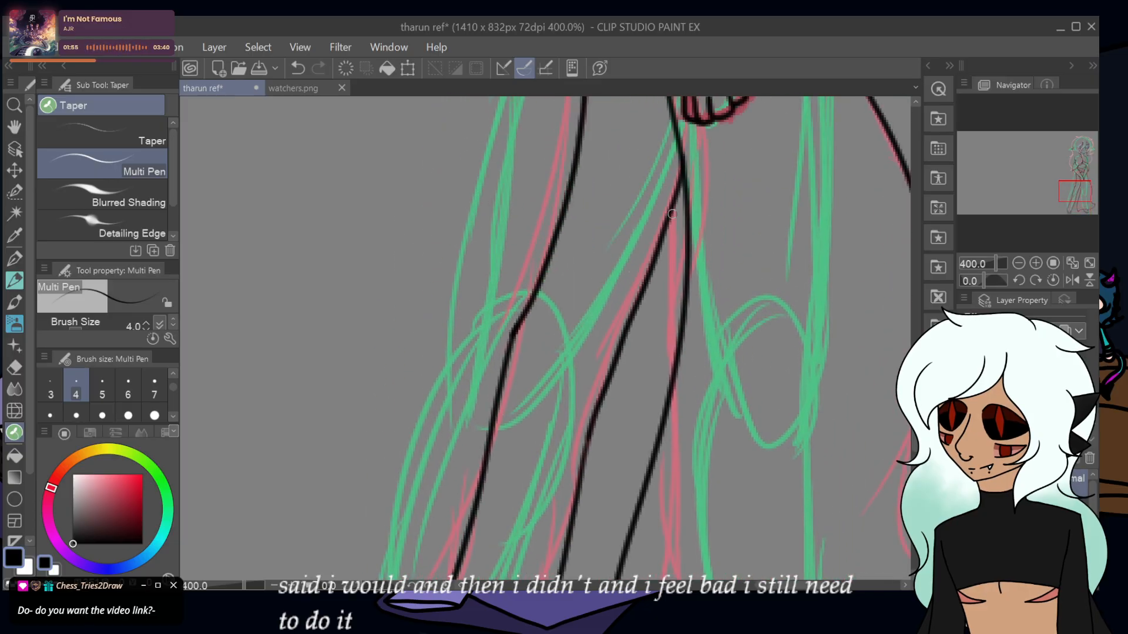
pyautogui.moveTo(670, 207); pyautogui.dragTo(660, 421)
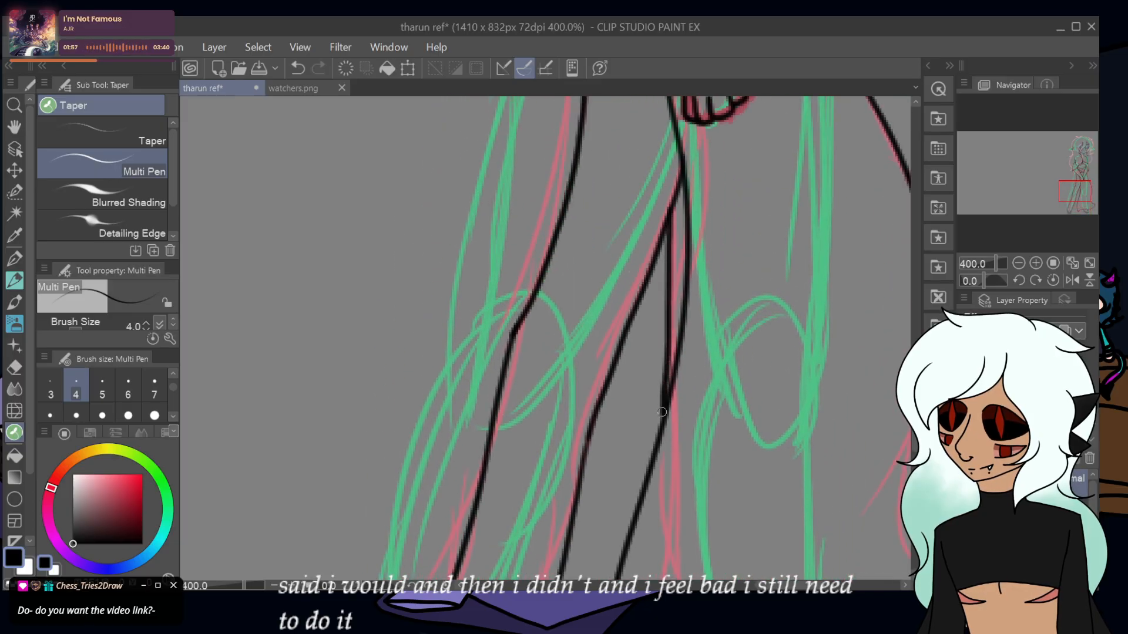
pyautogui.click(306, 70)
pyautogui.moveTo(670, 208)
pyautogui.mouseDown()
pyautogui.moveTo(675, 364)
pyautogui.moveTo(664, 382)
pyautogui.mouseUp()
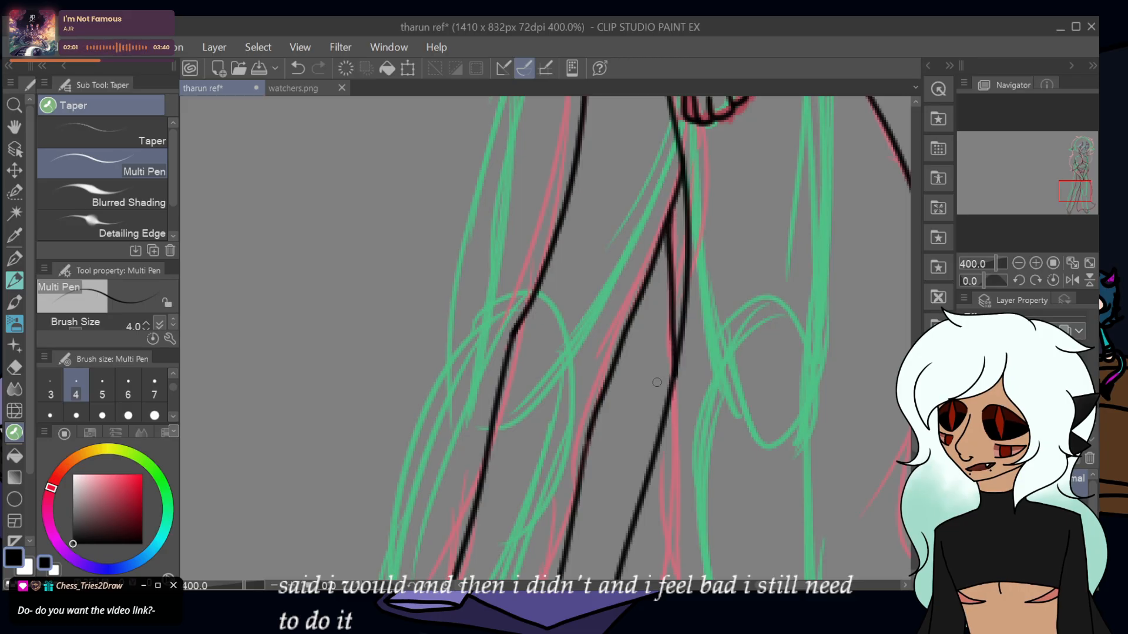
# - Ink the left thigh's outer line from the forearm down to the knee, undoing and redrawing it once
pyautogui.moveTo(1071, 197); pyautogui.dragTo(1070, 188)
pyautogui.moveTo(611, 155)
pyautogui.mouseDown()
pyautogui.moveTo(540, 471)
pyautogui.moveTo(535, 570)
pyautogui.mouseUp()
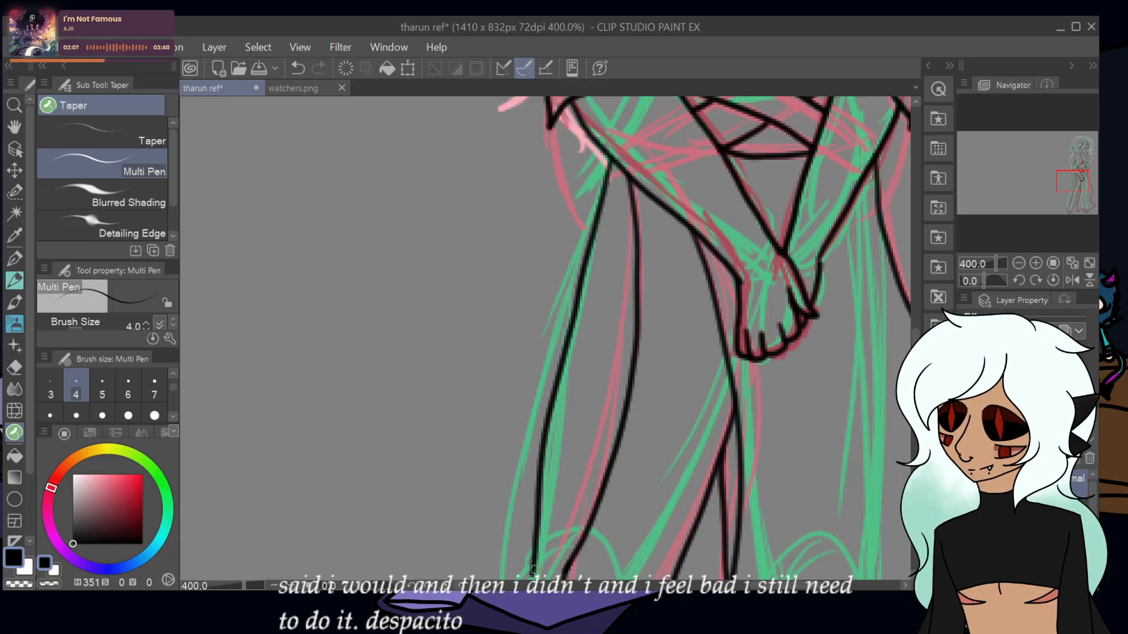
pyautogui.click(298, 69)
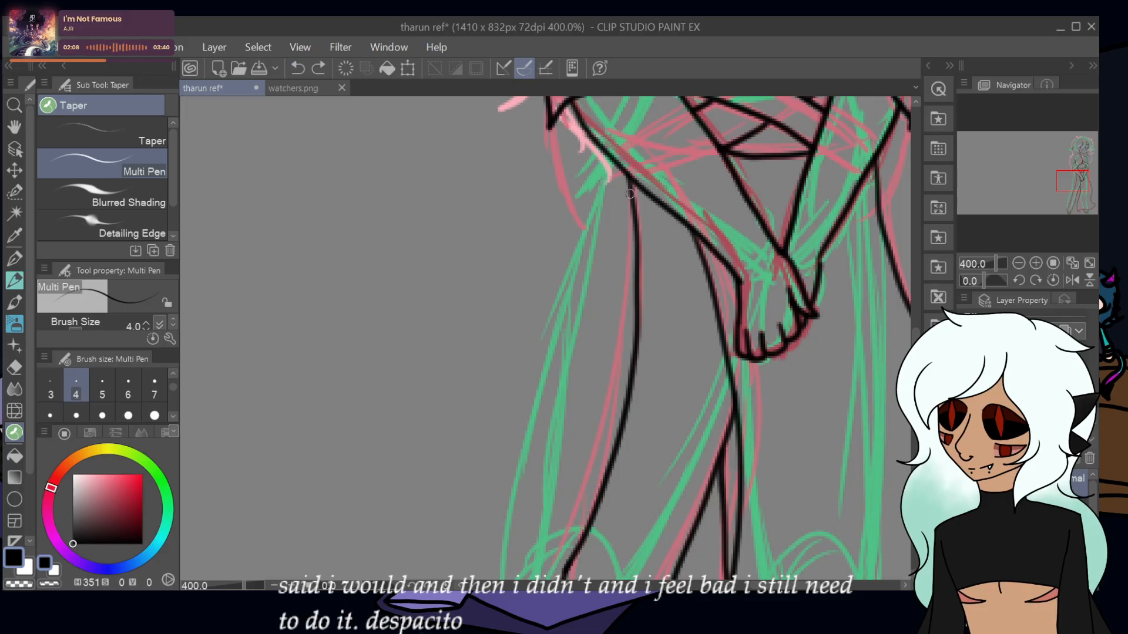
pyautogui.moveTo(609, 159)
pyautogui.mouseDown()
pyautogui.moveTo(552, 418)
pyautogui.moveTo(540, 580)
pyautogui.mouseUp()
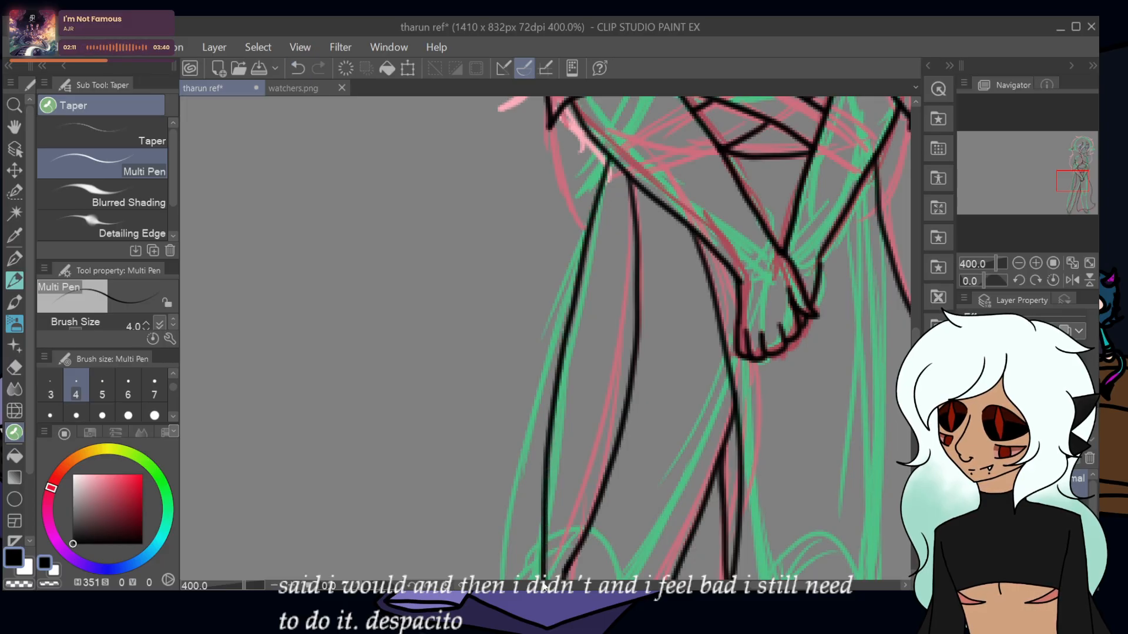
# - Try to ink the left lower leg's outer curve between knee and ankle several times, undoing each stroke
pyautogui.moveTo(1070, 182); pyautogui.dragTo(1055, 202)
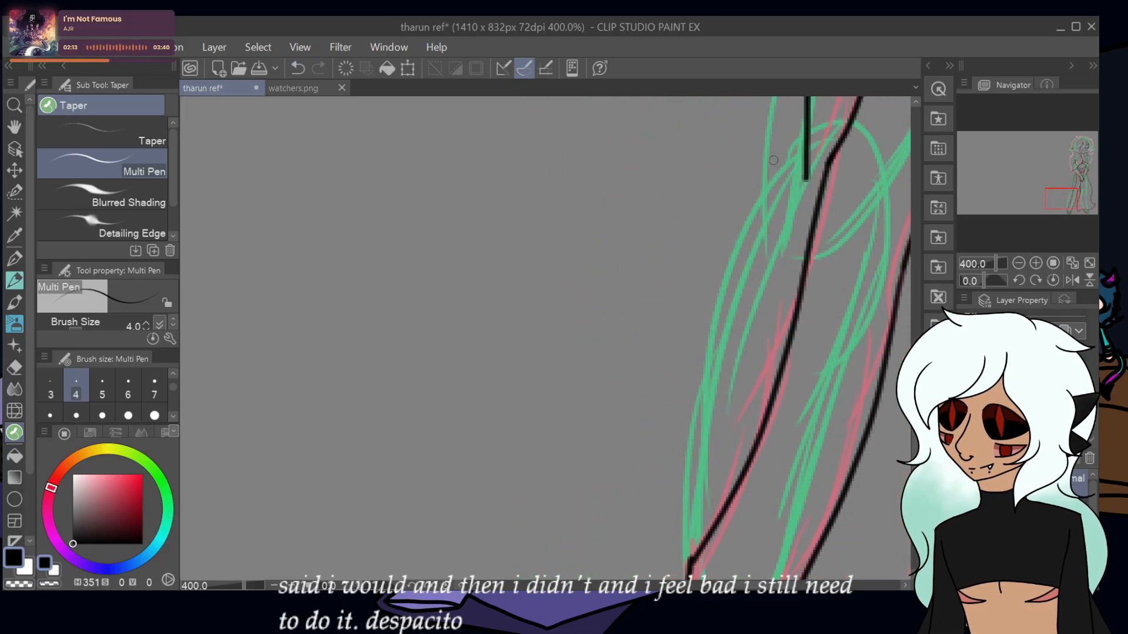
pyautogui.moveTo(805, 147)
pyautogui.mouseDown()
pyautogui.moveTo(754, 229)
pyautogui.moveTo(710, 365)
pyautogui.moveTo(688, 560)
pyautogui.mouseUp()
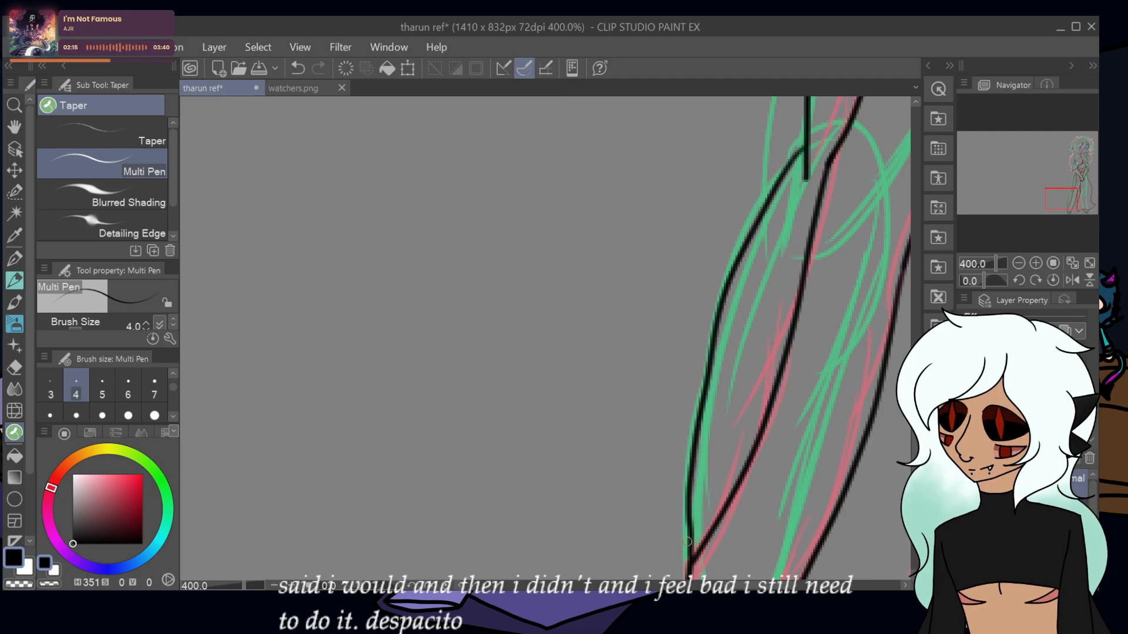
pyautogui.hotkey('ctrl', 'z')
pyautogui.moveTo(805, 147)
pyautogui.mouseDown()
pyautogui.moveTo(757, 211)
pyautogui.moveTo(717, 308)
pyautogui.moveTo(709, 525)
pyautogui.mouseUp()
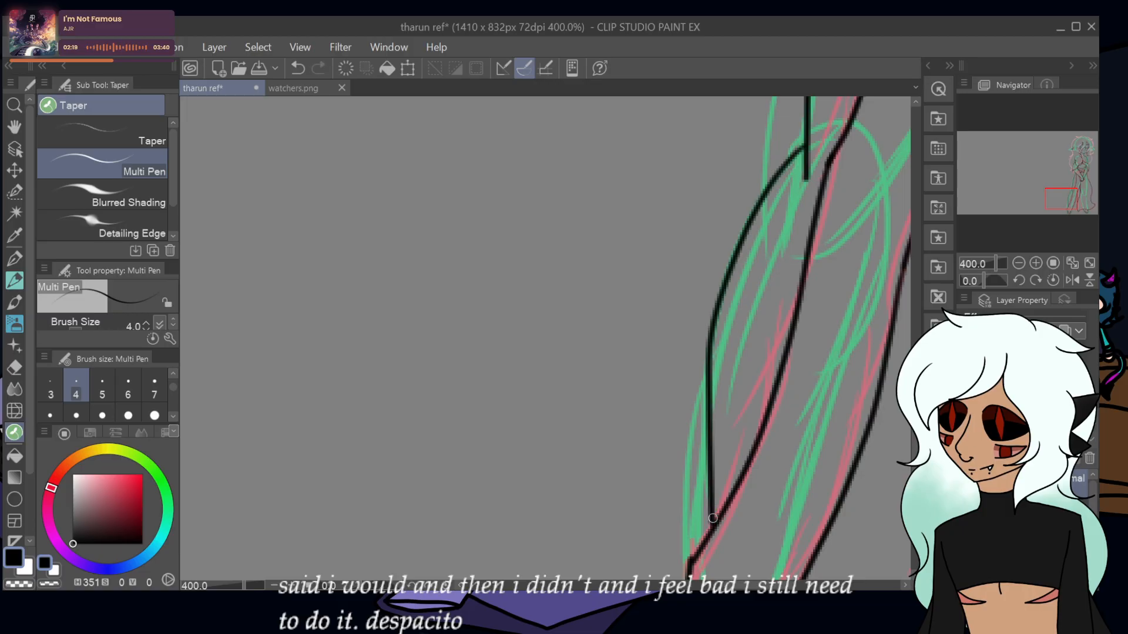
pyautogui.click(296, 69)
pyautogui.moveTo(806, 146)
pyautogui.mouseDown()
pyautogui.moveTo(694, 393)
pyautogui.moveTo(677, 552)
pyautogui.mouseUp()
pyautogui.click(298, 68)
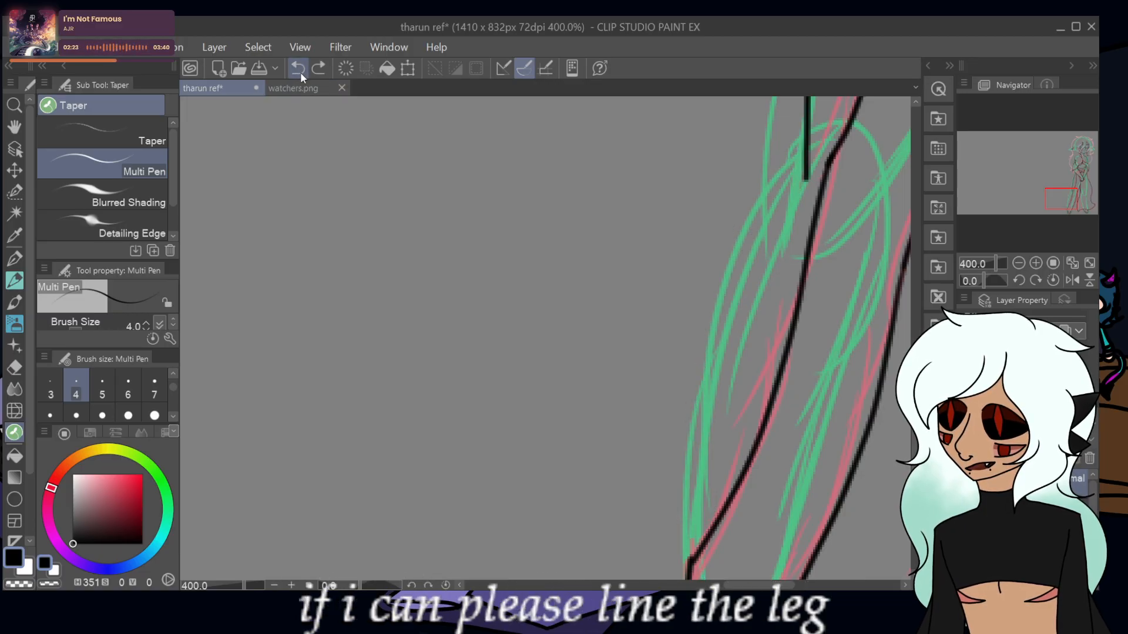
pyautogui.moveTo(808, 144)
pyautogui.mouseDown()
pyautogui.moveTo(757, 235)
pyautogui.moveTo(705, 392)
pyautogui.moveTo(695, 561)
pyautogui.moveTo(718, 365)
pyautogui.mouseUp()
pyautogui.click(298, 68)
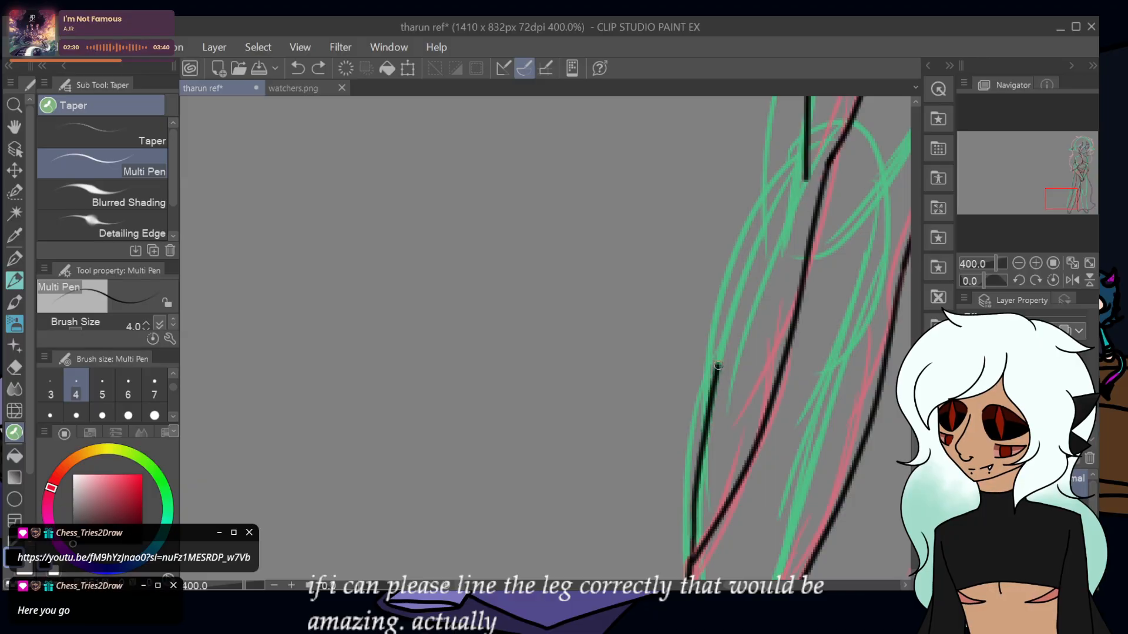
pyautogui.click(298, 68)
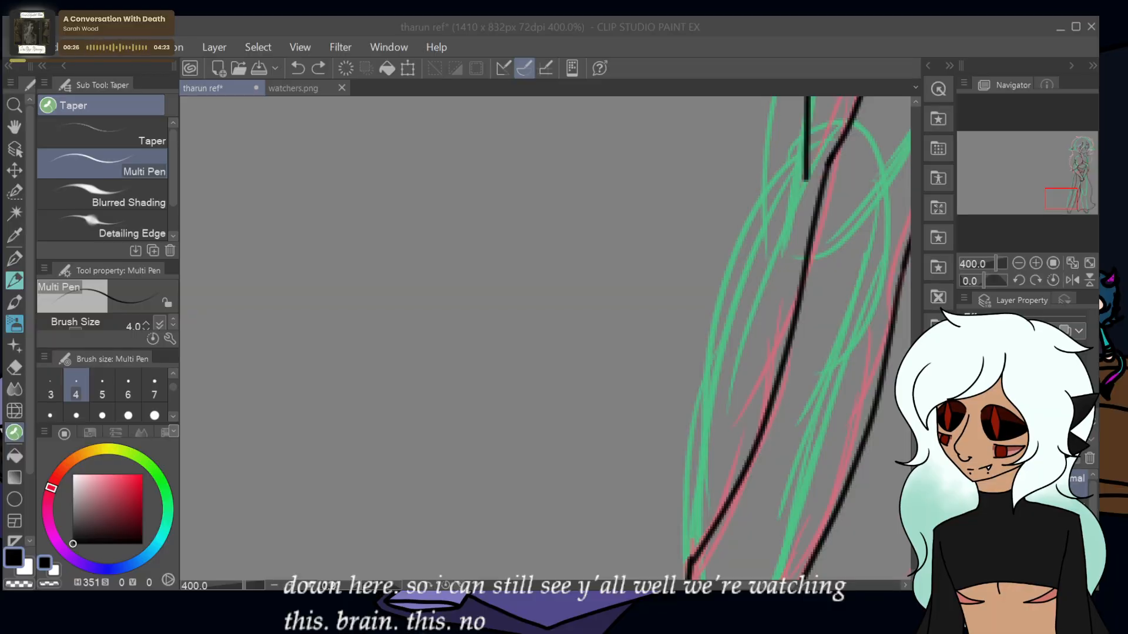
# - Switch to YouTube and play "I converted my microwave into a LASER oven!" in full screen
pyautogui.hotkey('alt', 'Tab')
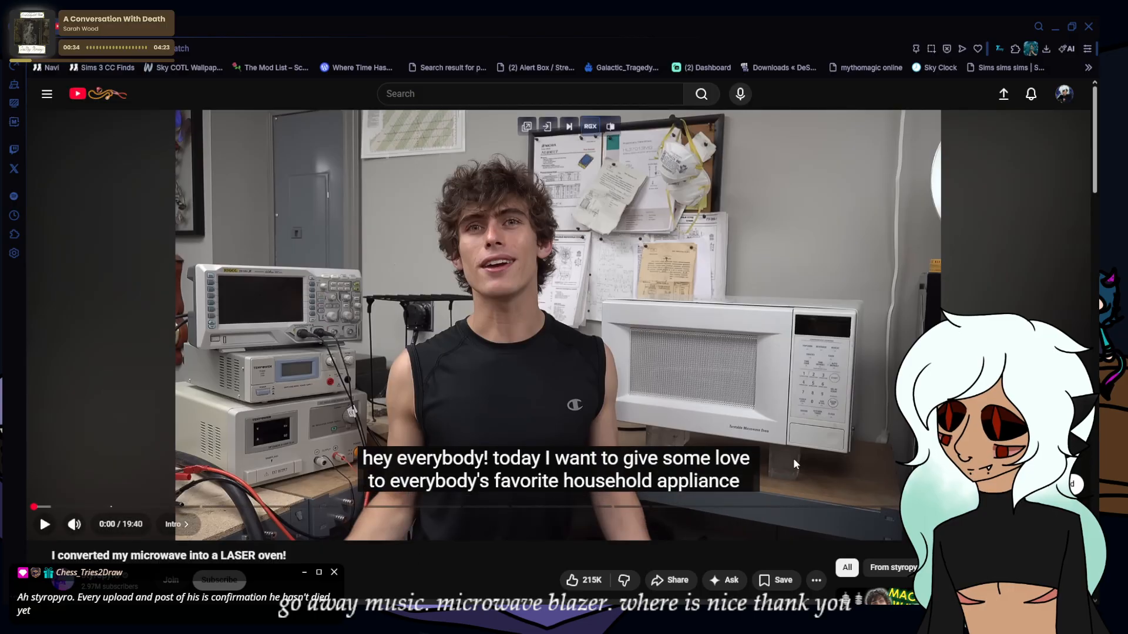
pyautogui.press('f')
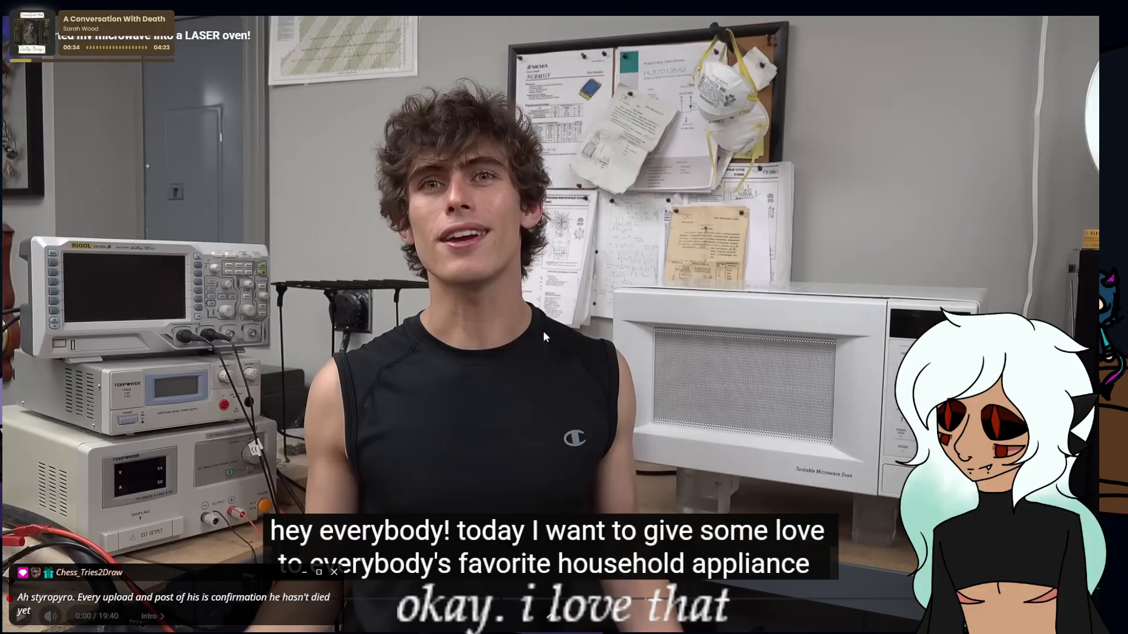
pyautogui.click(444, 333)
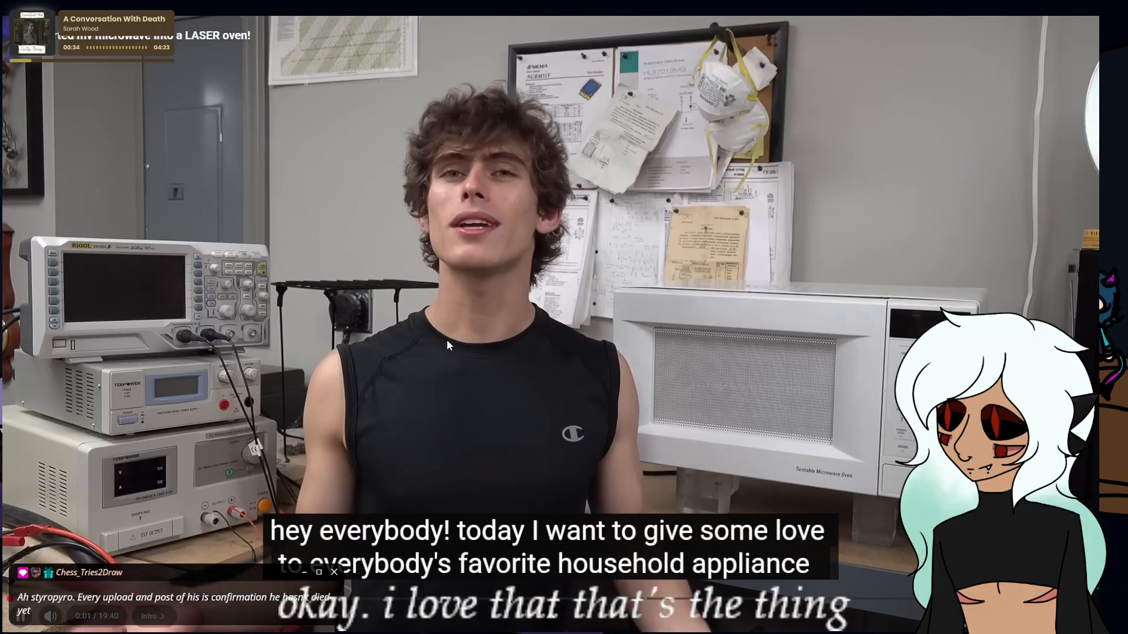
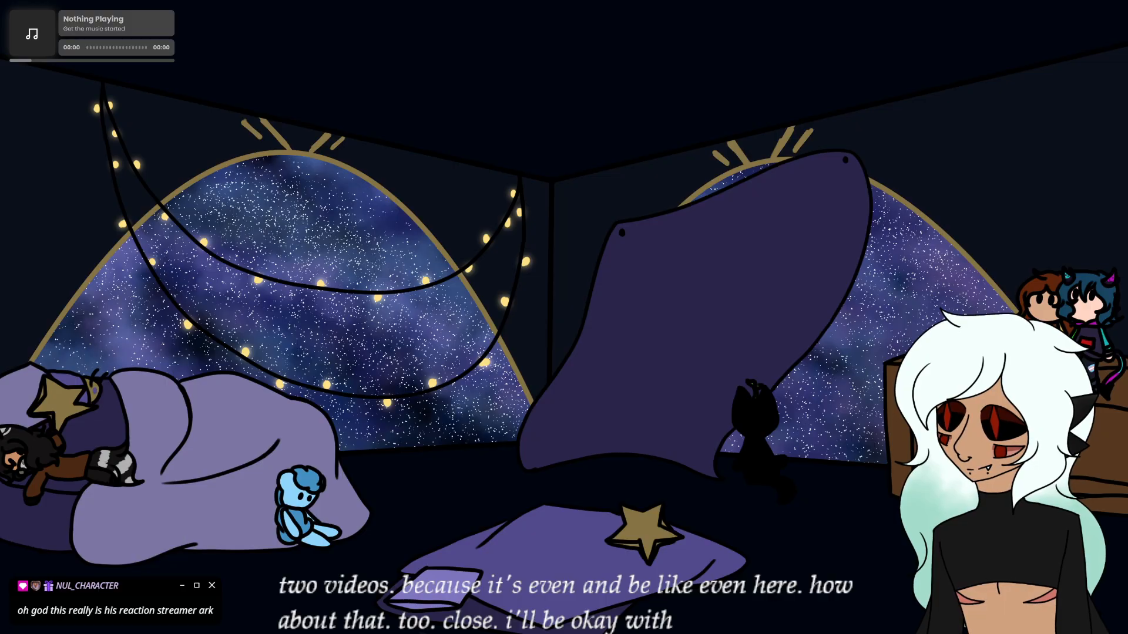
# - Return to YouTube and play the Filian clip about a gift for Neurosama in full screen
pyautogui.hotkey('alt', 'Tab')
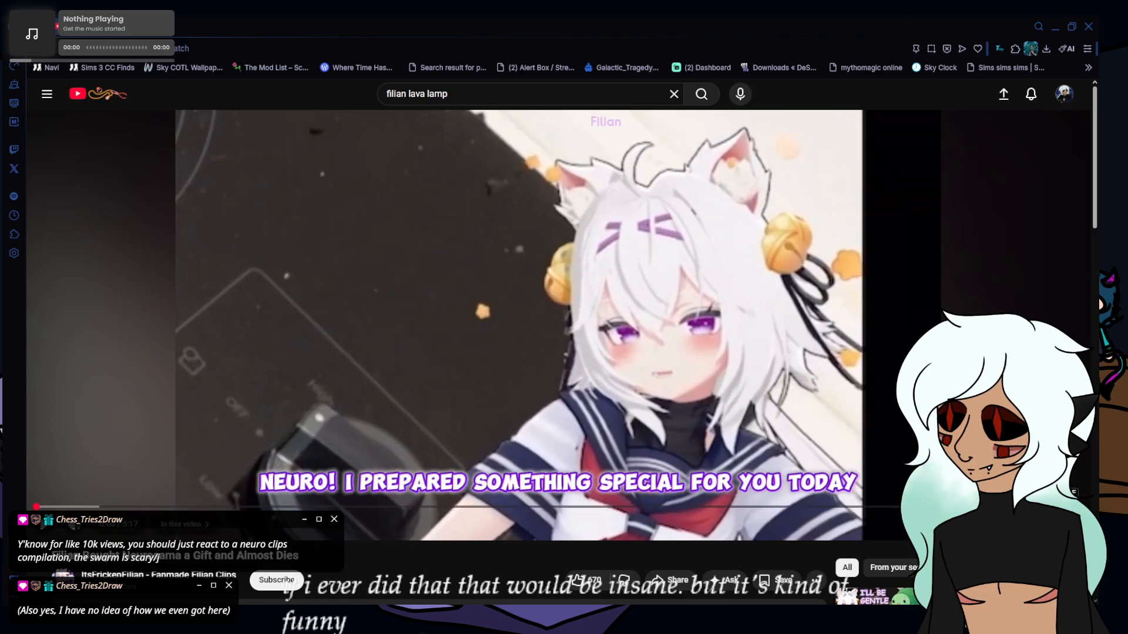
pyautogui.press('f')
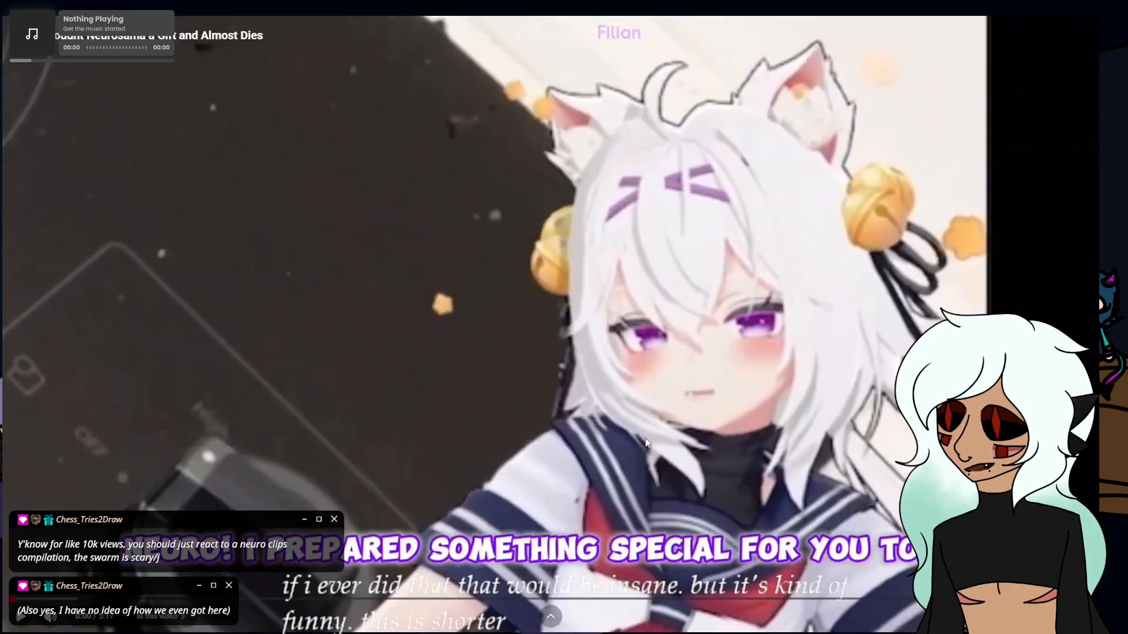
pyautogui.click(559, 451)
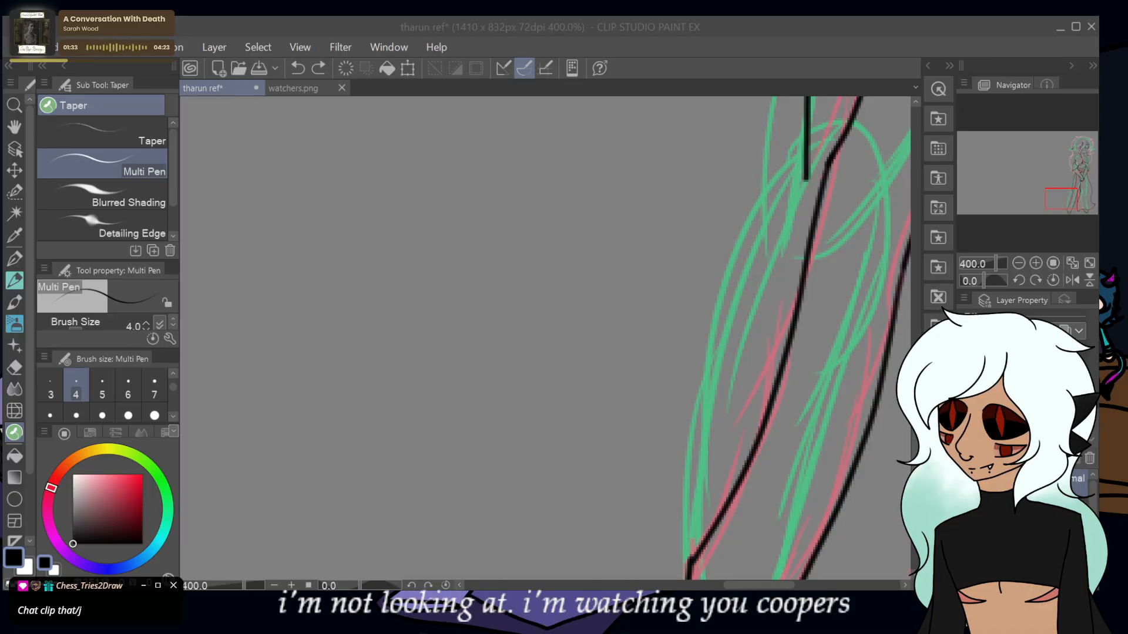
# - Ink the left lower leg's outer curve from the knee to the ankle, undoing and redrawing it until it fits
pyautogui.click(804, 142)
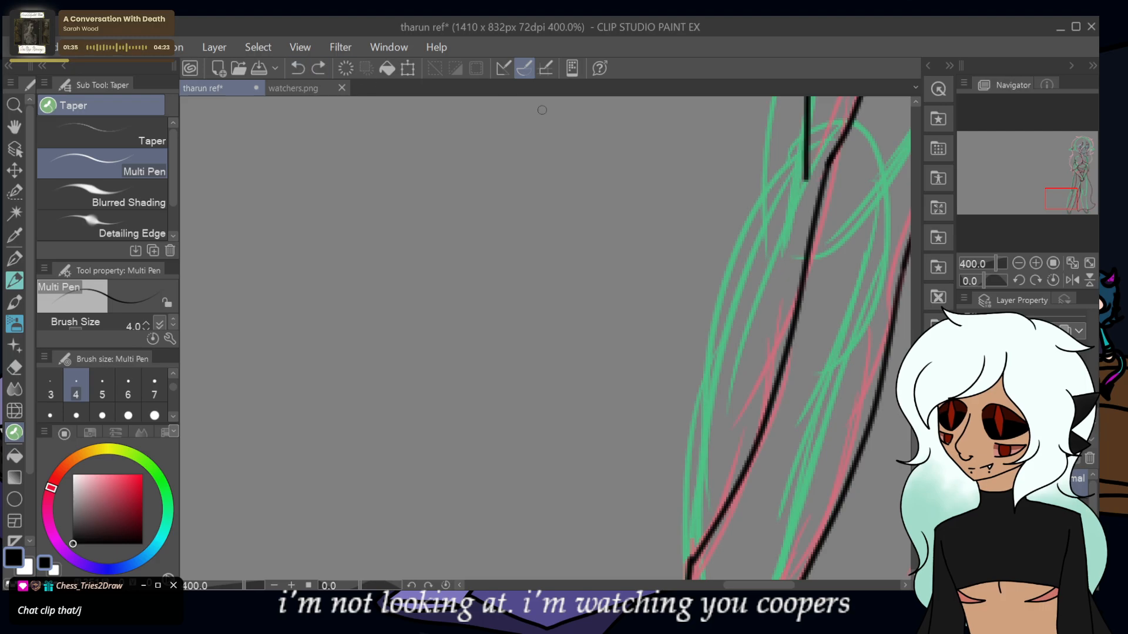
pyautogui.moveTo(806, 151)
pyautogui.mouseDown()
pyautogui.moveTo(772, 186)
pyautogui.moveTo(733, 266)
pyautogui.moveTo(703, 365)
pyautogui.moveTo(679, 552)
pyautogui.mouseUp()
pyautogui.click(301, 65)
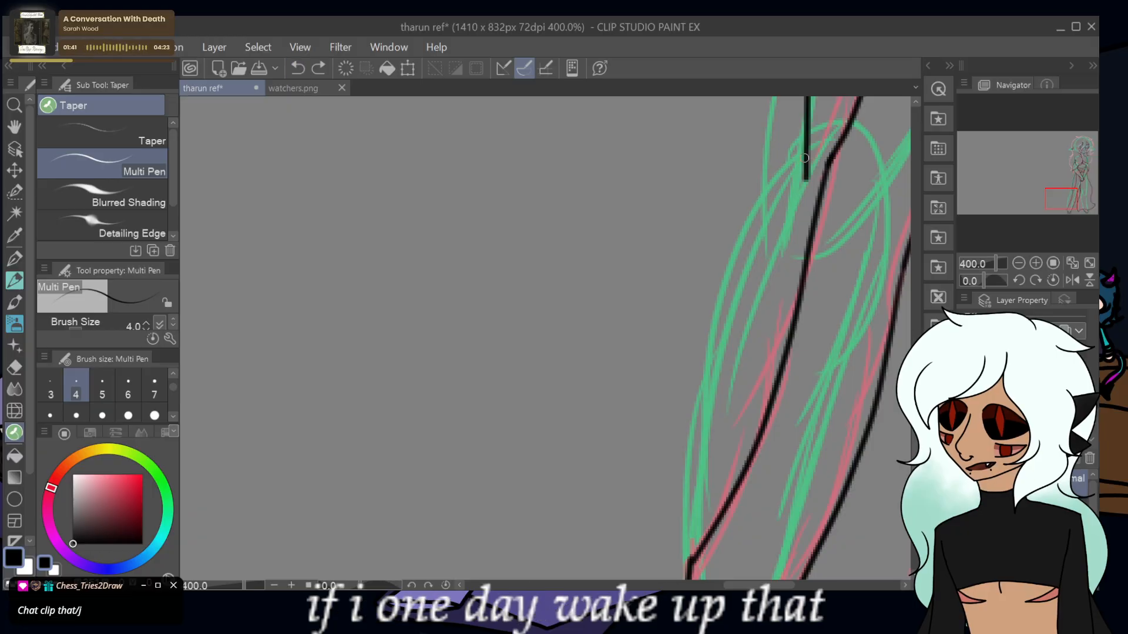
pyautogui.moveTo(806, 152)
pyautogui.mouseDown()
pyautogui.moveTo(748, 256)
pyautogui.moveTo(713, 375)
pyautogui.moveTo(684, 555)
pyautogui.mouseUp()
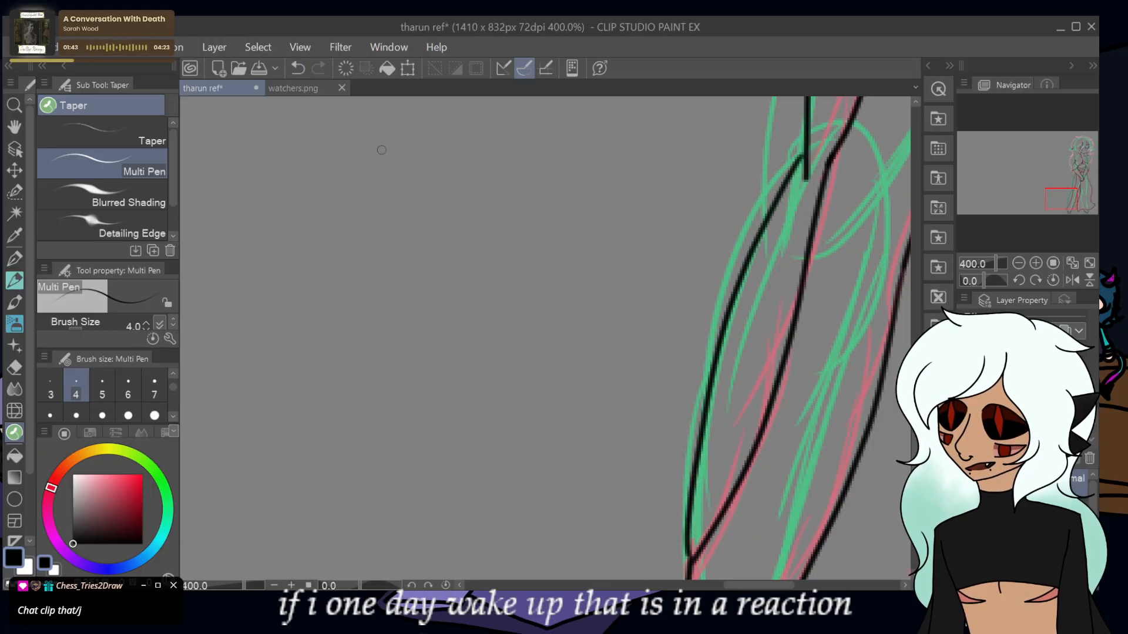
pyautogui.click(297, 69)
pyautogui.moveTo(805, 154)
pyautogui.mouseDown()
pyautogui.moveTo(739, 288)
pyautogui.moveTo(685, 567)
pyautogui.mouseUp()
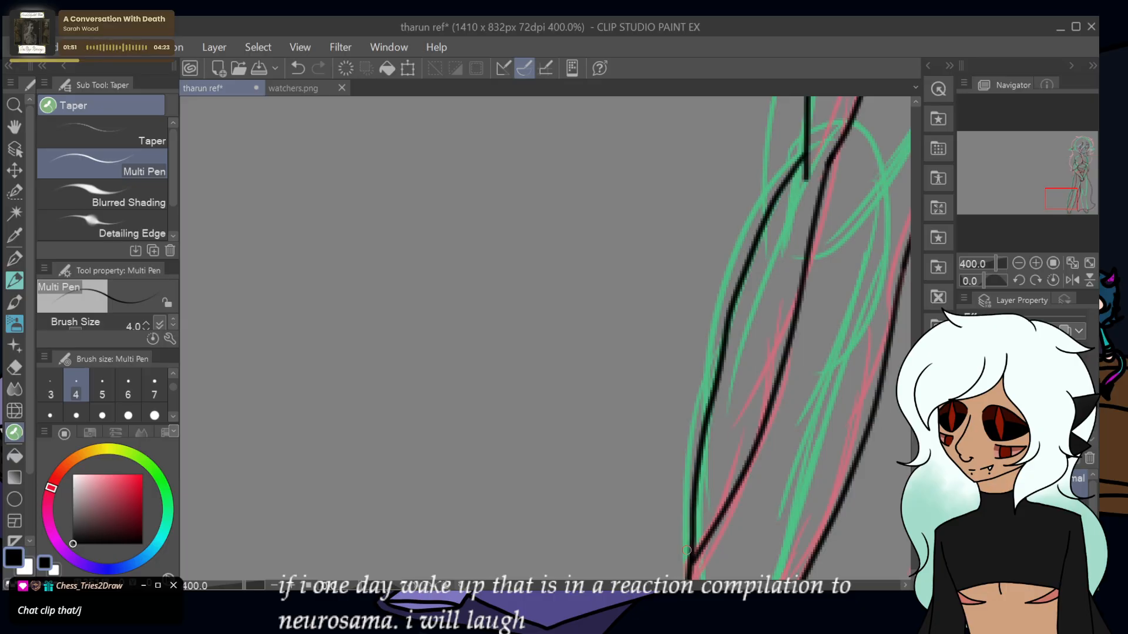
# - Ink the hip curves below both elbows and add two short vertical marks along the laced midriff's centre
pyautogui.moveTo(1066, 198); pyautogui.dragTo(1080, 176)
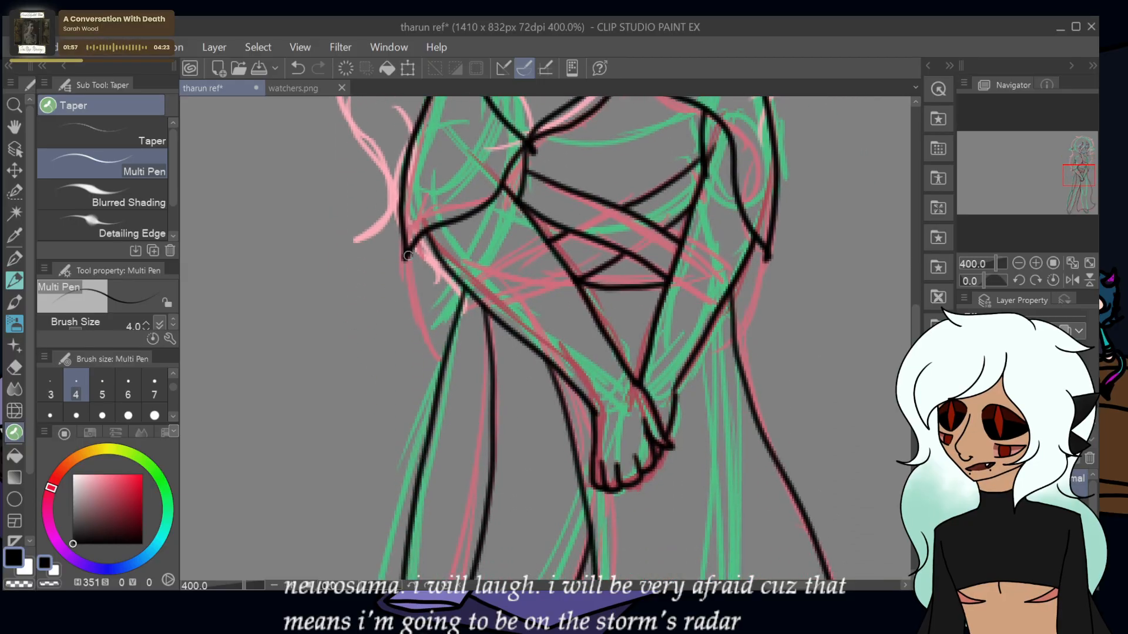
pyautogui.moveTo(408, 256); pyautogui.dragTo(404, 264)
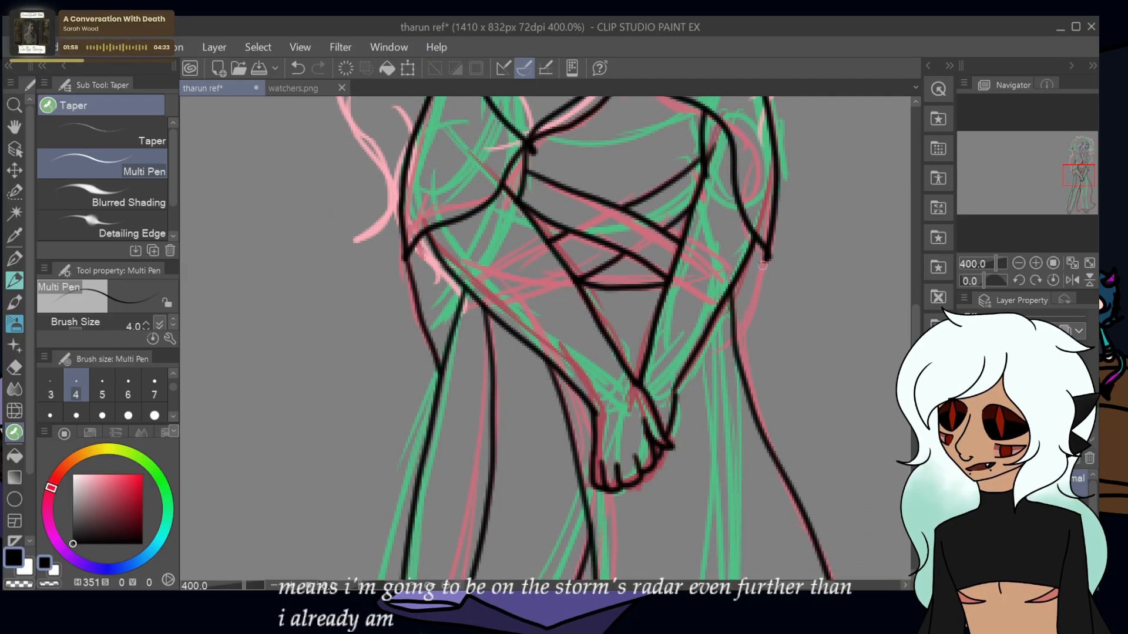
pyautogui.moveTo(763, 261); pyautogui.dragTo(740, 362)
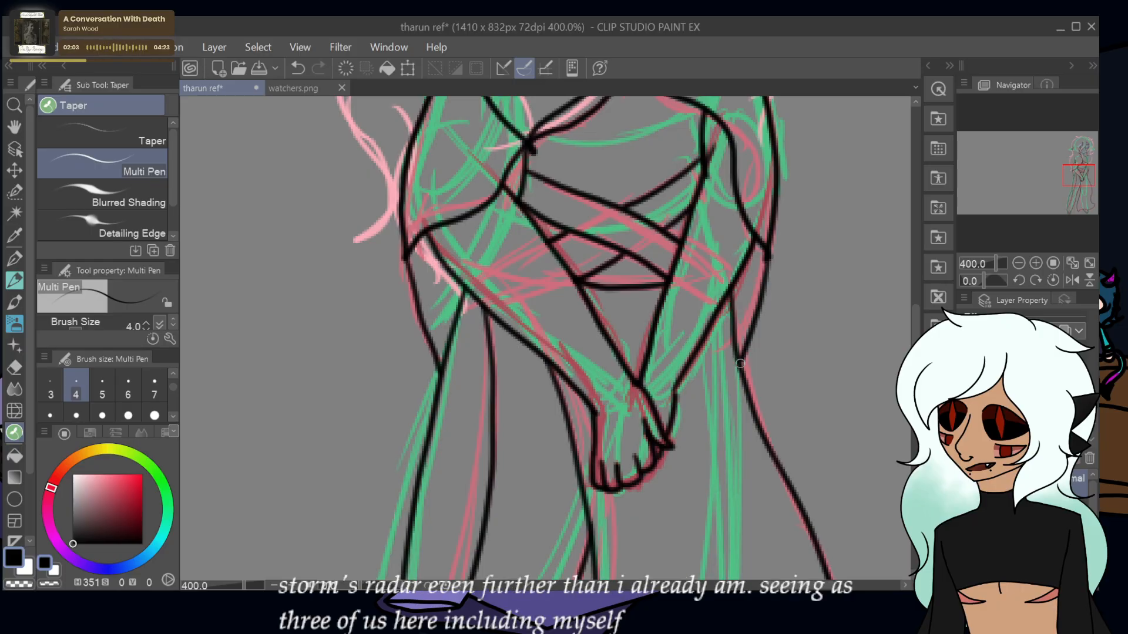
pyautogui.moveTo(624, 175); pyautogui.dragTo(622, 207)
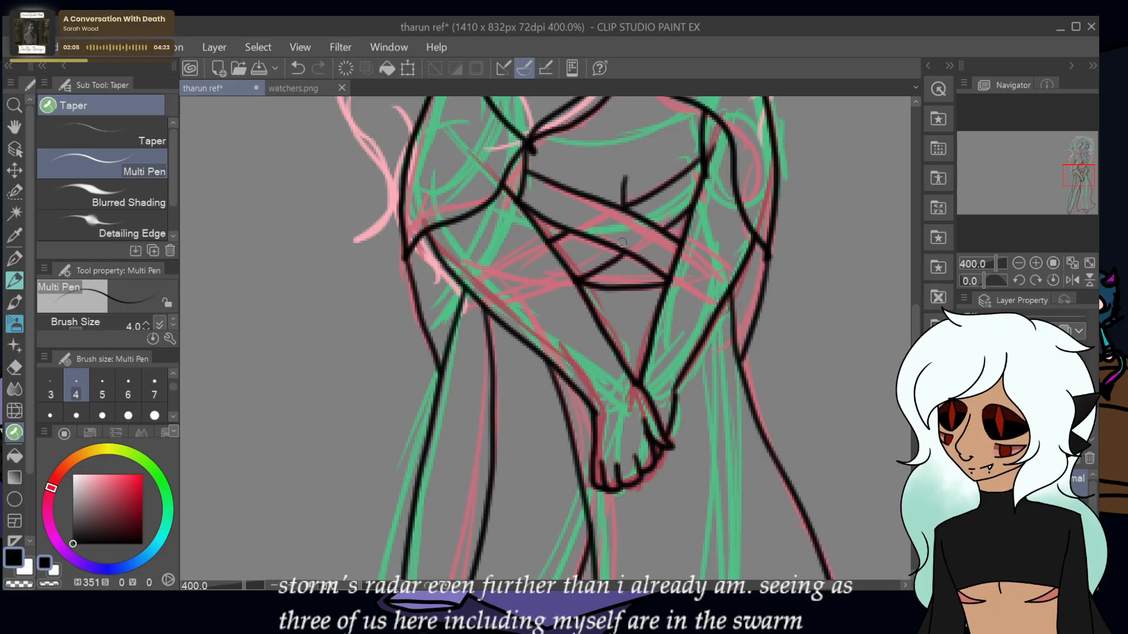
pyautogui.moveTo(622, 247); pyautogui.dragTo(624, 265)
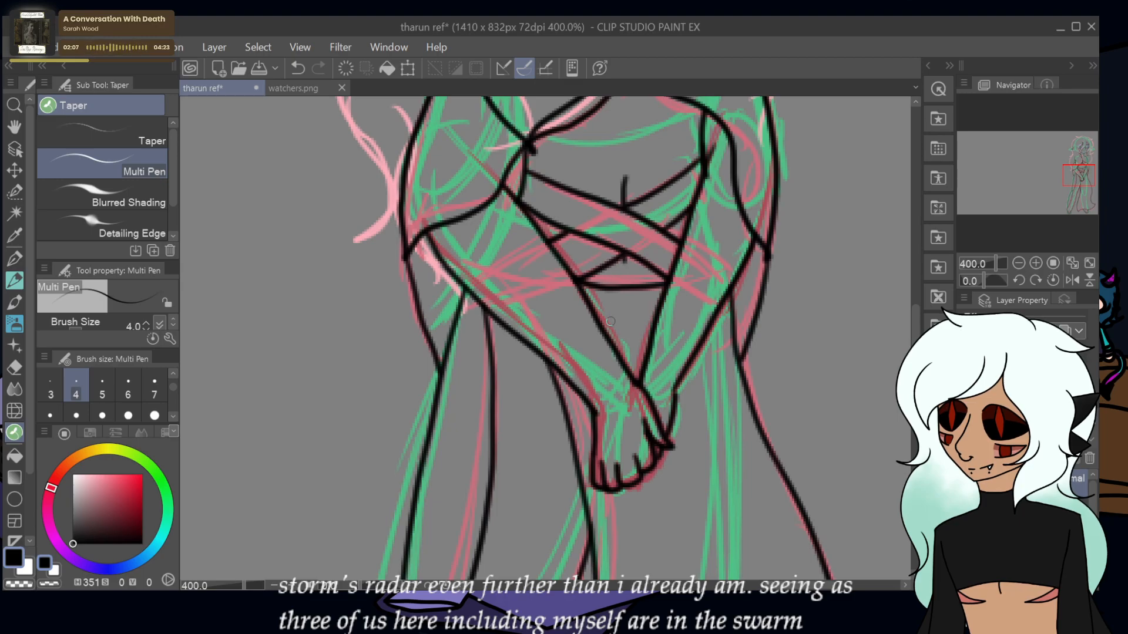
pyautogui.moveTo(1080, 176); pyautogui.dragTo(1083, 132)
pyautogui.moveTo(638, 238)
pyautogui.mouseDown()
pyautogui.moveTo(626, 218)
pyautogui.moveTo(529, 190)
pyautogui.moveTo(390, 204)
pyautogui.moveTo(487, 241)
pyautogui.mouseUp()
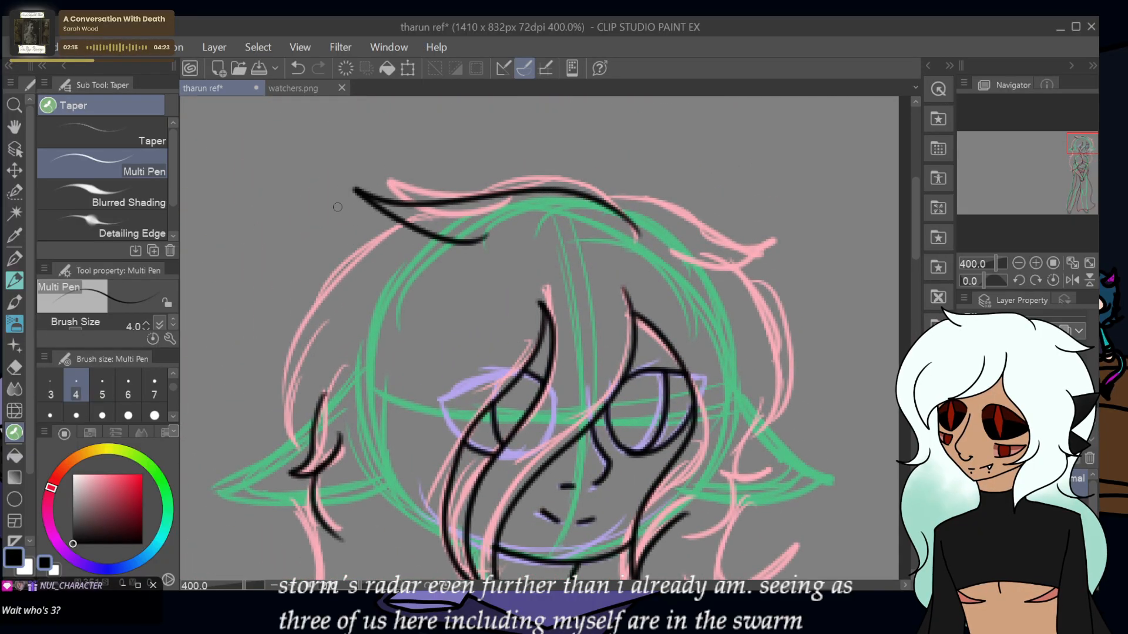
pyautogui.click(299, 68)
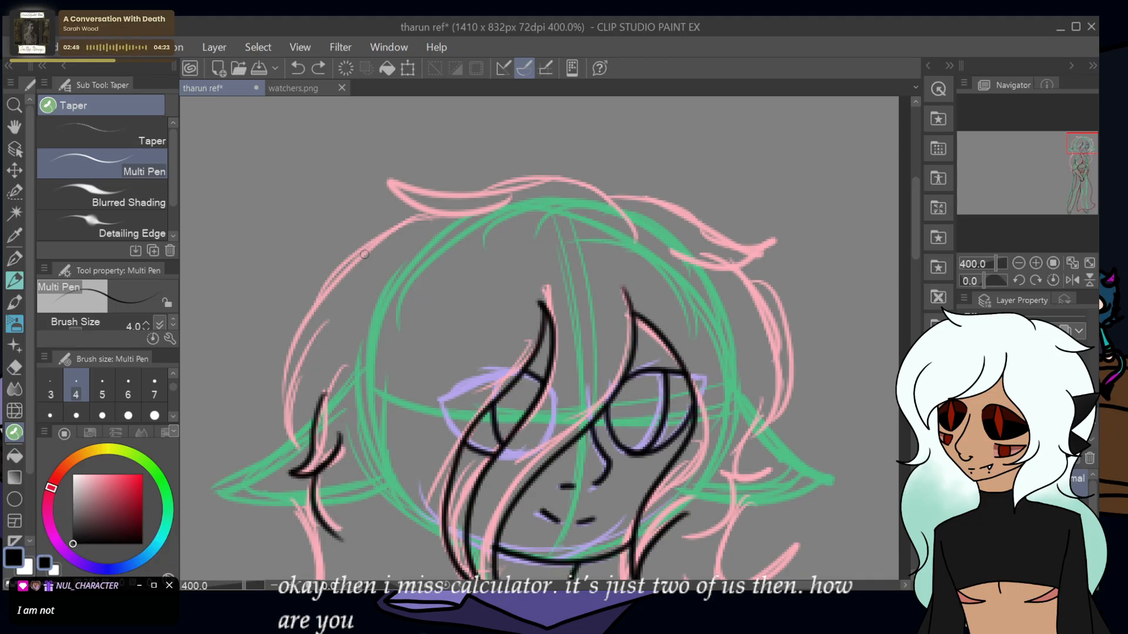
# - Ink both pointed ears and the short hair strands over the right ear, undoing and redrawing the strands until they fit
pyautogui.moveTo(1079, 143); pyautogui.dragTo(1066, 146)
pyautogui.moveTo(618, 346)
pyautogui.mouseDown()
pyautogui.moveTo(529, 414)
pyautogui.moveTo(623, 420)
pyautogui.mouseUp()
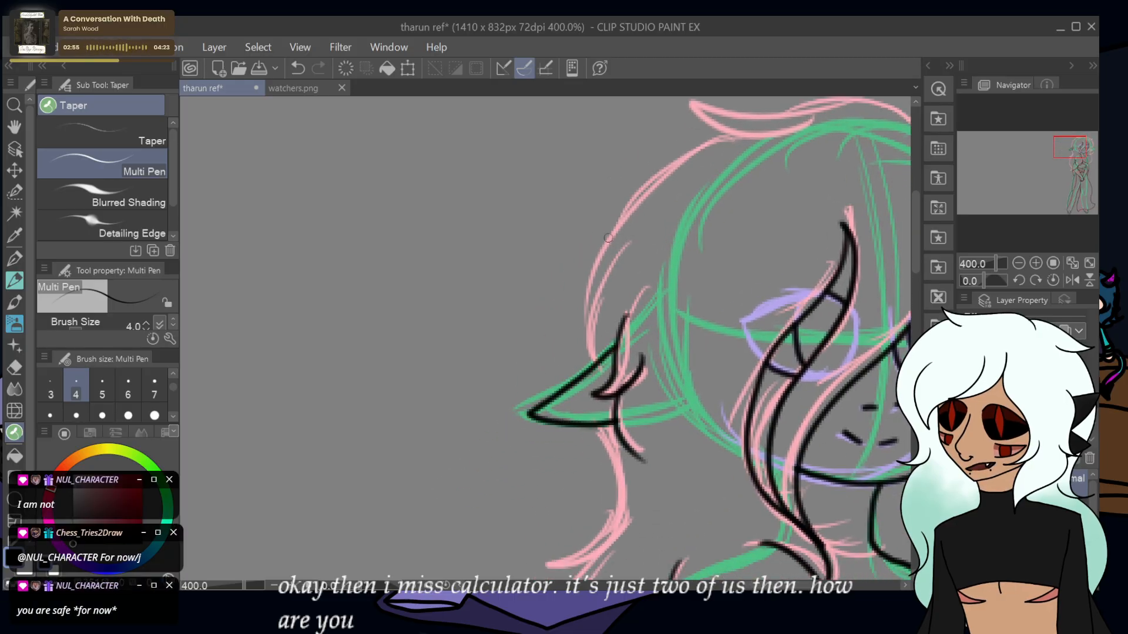
pyautogui.moveTo(1088, 145); pyautogui.dragTo(1087, 149)
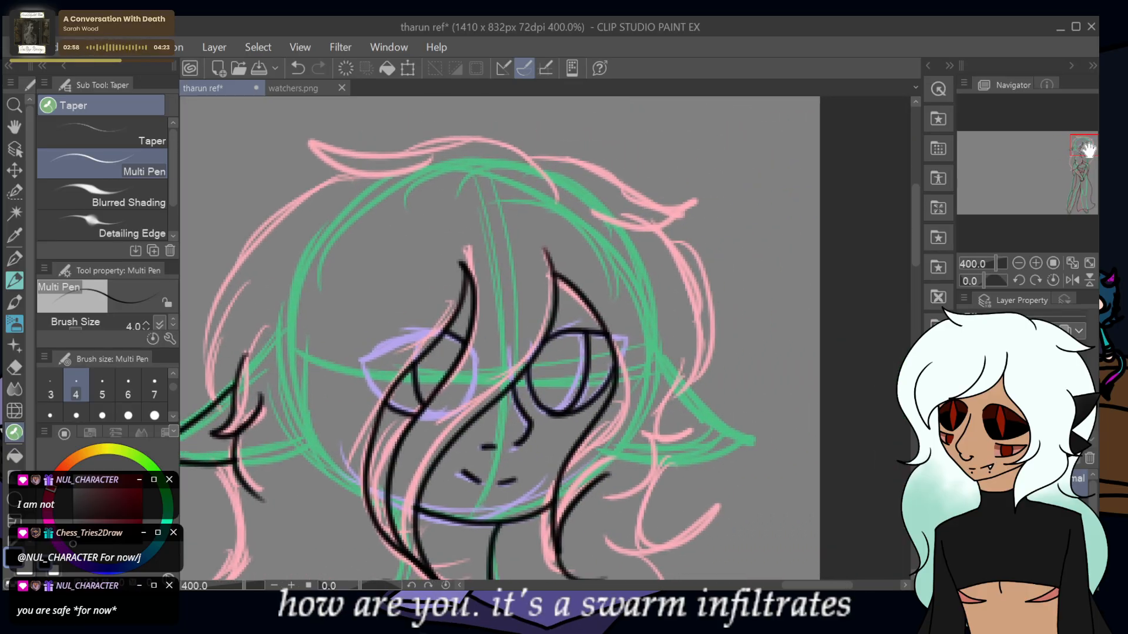
pyautogui.moveTo(684, 360)
pyautogui.mouseDown()
pyautogui.moveTo(672, 440)
pyautogui.moveTo(652, 432)
pyautogui.moveTo(646, 478)
pyautogui.mouseUp()
pyautogui.hotkey('ctrl', 'z')
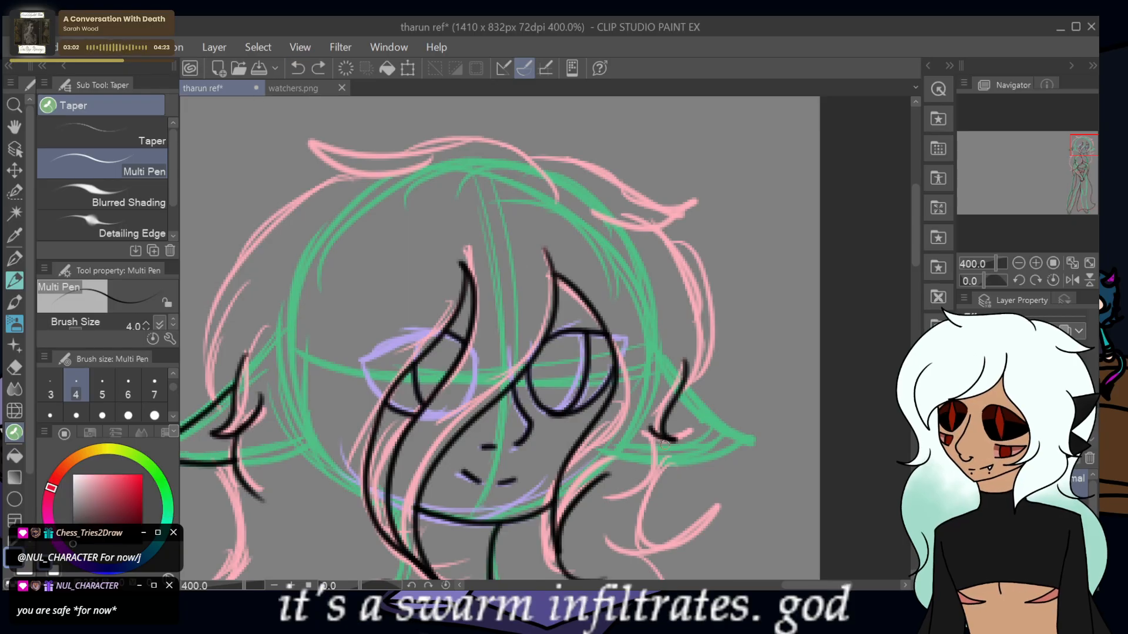
pyautogui.moveTo(661, 440); pyautogui.dragTo(650, 466)
pyautogui.click(298, 68)
pyautogui.moveTo(681, 379); pyautogui.dragTo(644, 475)
pyautogui.moveTo(680, 384)
pyautogui.mouseDown()
pyautogui.moveTo(735, 443)
pyautogui.moveTo(655, 464)
pyautogui.mouseUp()
pyautogui.hotkey('ctrl', 'z')
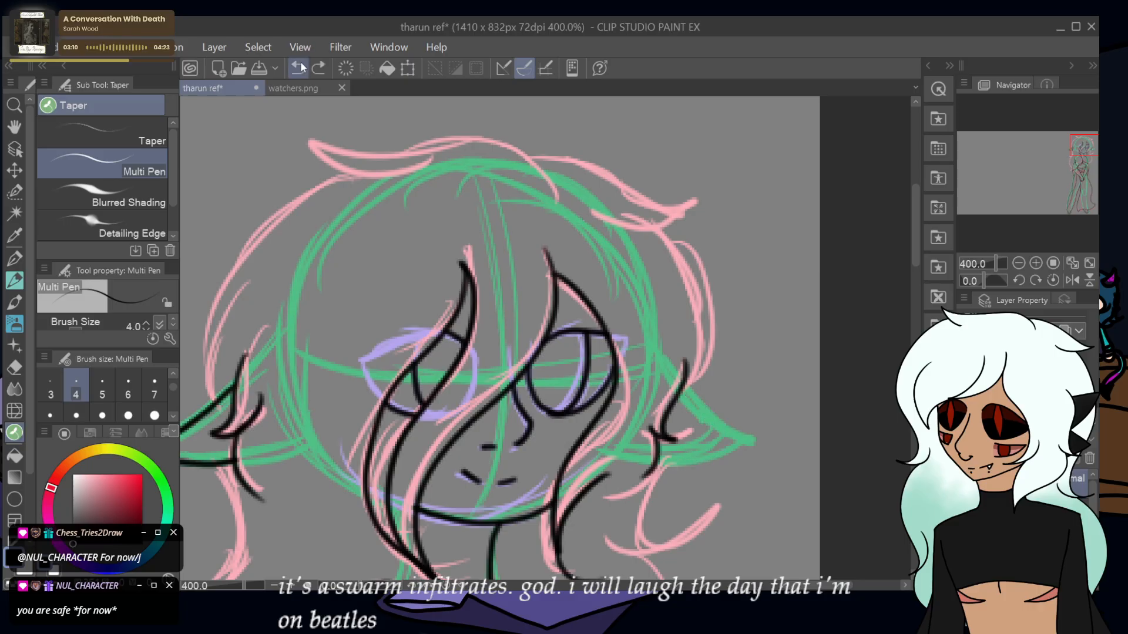
pyautogui.moveTo(681, 382)
pyautogui.mouseDown()
pyautogui.moveTo(723, 444)
pyautogui.moveTo(650, 461)
pyautogui.mouseUp()
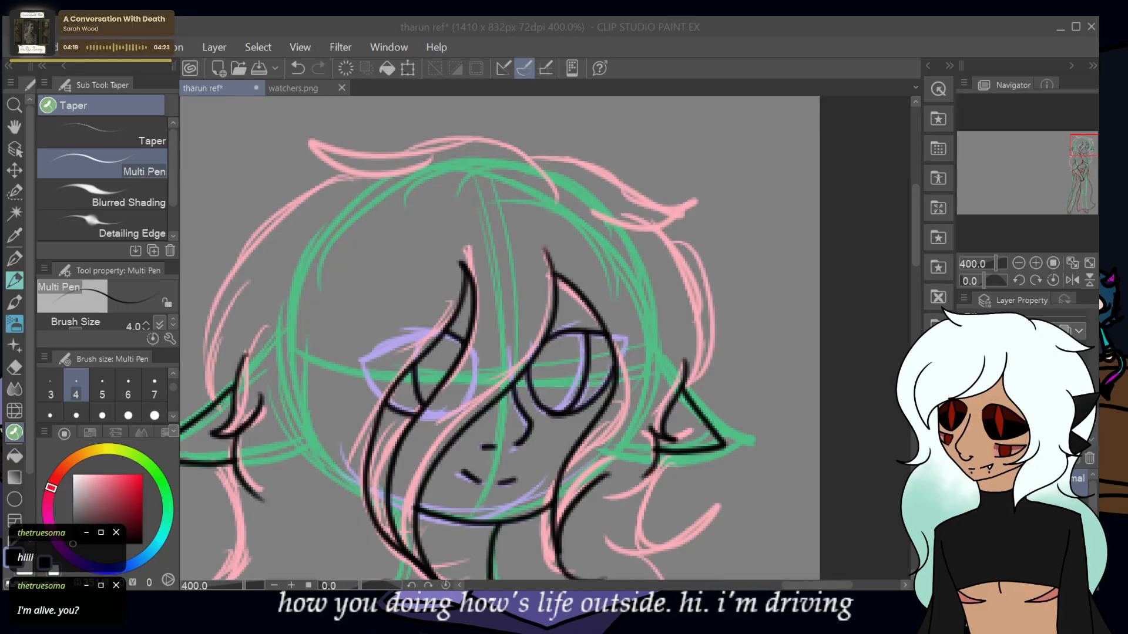
# - Ink the crown's two hair tufts and the outer hair contours down to both ears, redrawing the left contour until it follows the sketch
pyautogui.moveTo(557, 197)
pyautogui.mouseDown()
pyautogui.moveTo(504, 148)
pyautogui.moveTo(301, 154)
pyautogui.mouseUp()
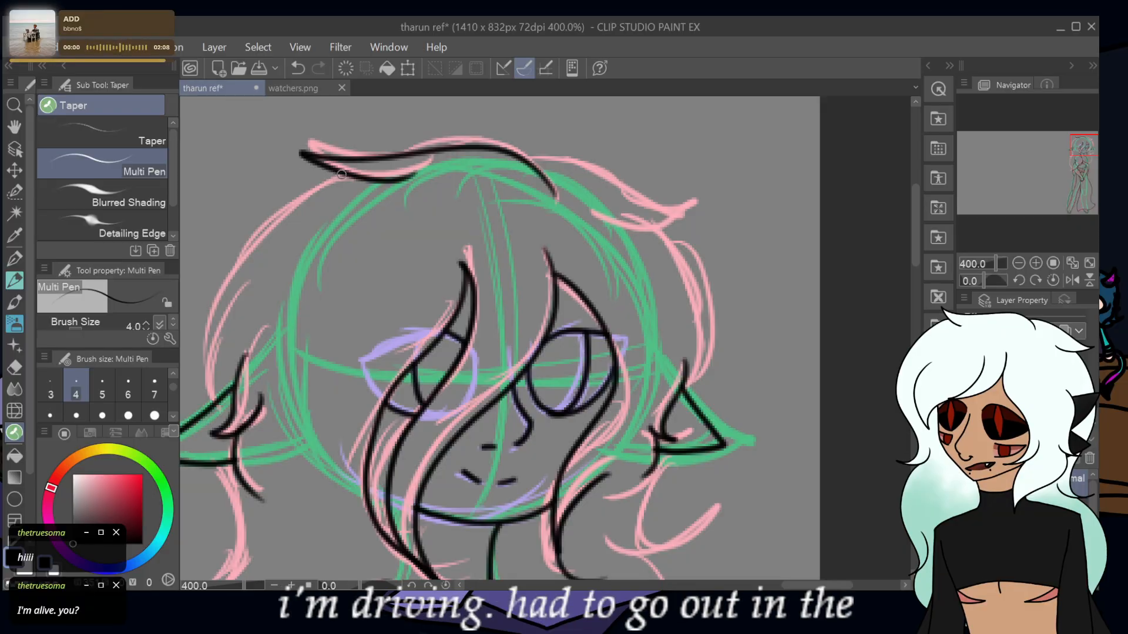
pyautogui.moveTo(320, 171)
pyautogui.mouseDown()
pyautogui.moveTo(292, 211)
pyautogui.moveTo(253, 265)
pyautogui.mouseUp()
pyautogui.click(298, 67)
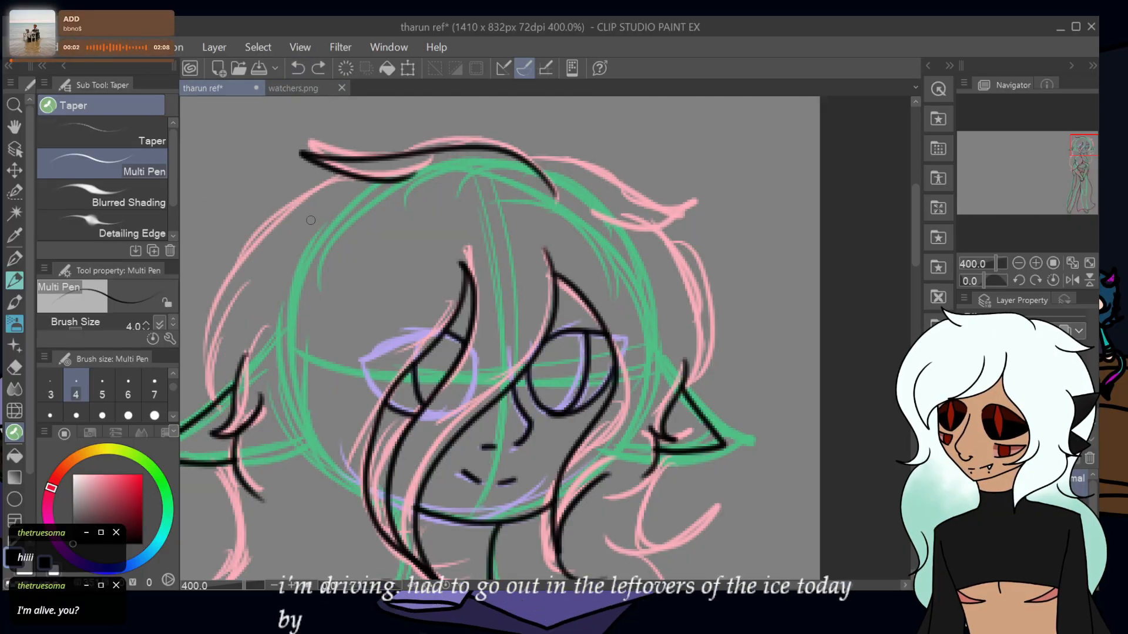
pyautogui.moveTo(333, 174)
pyautogui.mouseDown()
pyautogui.moveTo(263, 225)
pyautogui.moveTo(224, 313)
pyautogui.moveTo(217, 395)
pyautogui.mouseUp()
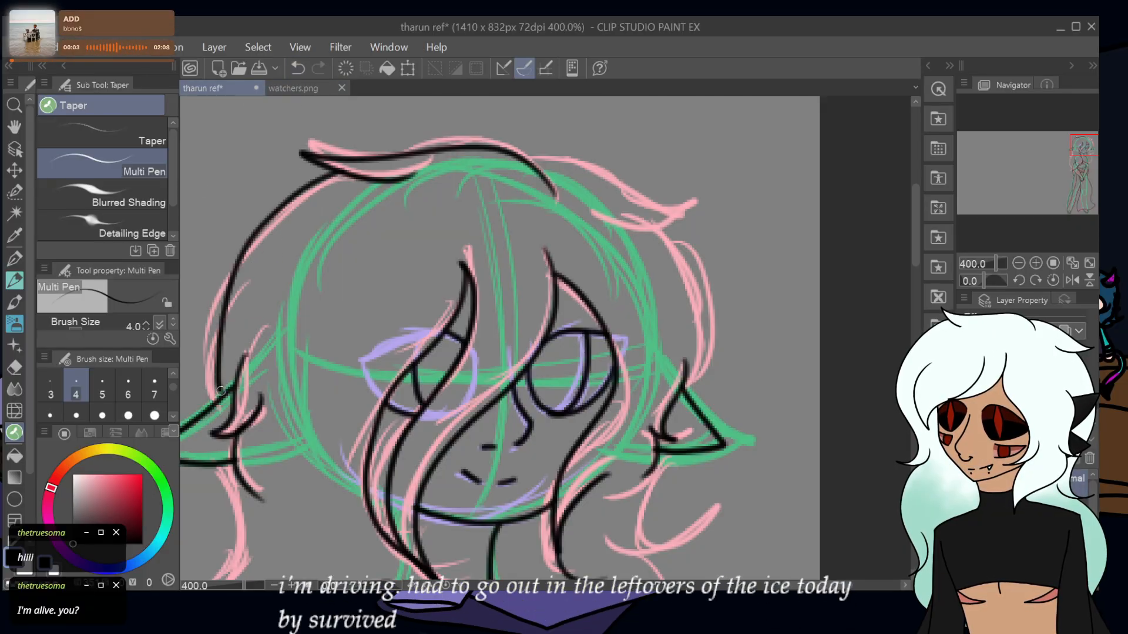
pyautogui.click(298, 68)
pyautogui.moveTo(338, 174)
pyautogui.mouseDown()
pyautogui.moveTo(302, 190)
pyautogui.moveTo(244, 257)
pyautogui.moveTo(214, 404)
pyautogui.mouseUp()
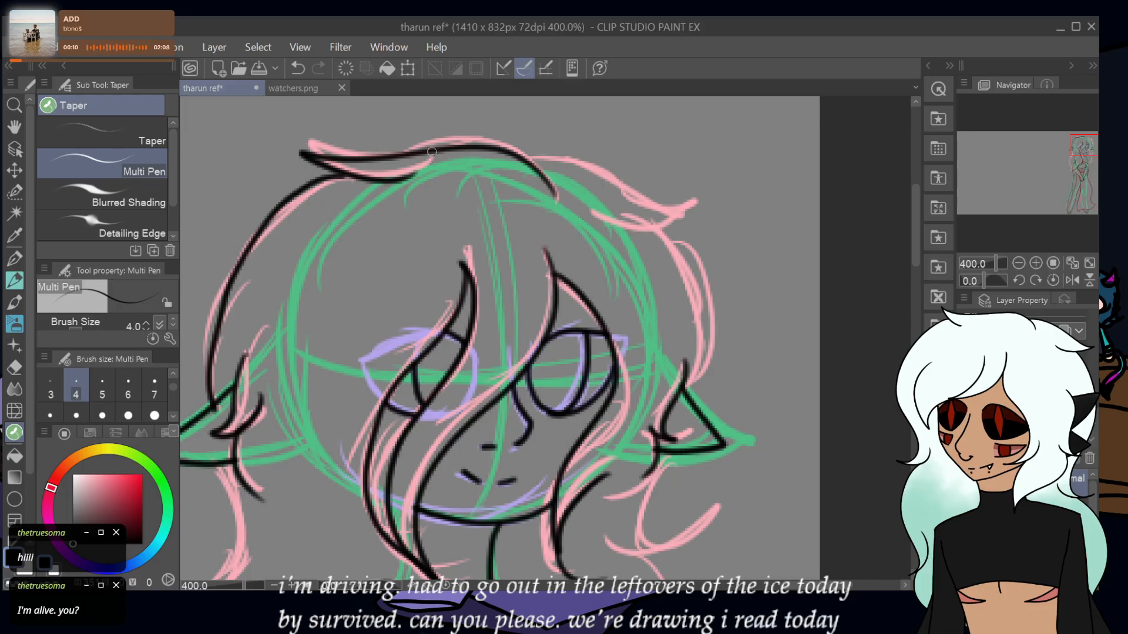
pyautogui.moveTo(531, 161)
pyautogui.mouseDown()
pyautogui.moveTo(572, 166)
pyautogui.moveTo(681, 219)
pyautogui.moveTo(610, 220)
pyautogui.moveTo(699, 304)
pyautogui.moveTo(683, 398)
pyautogui.mouseUp()
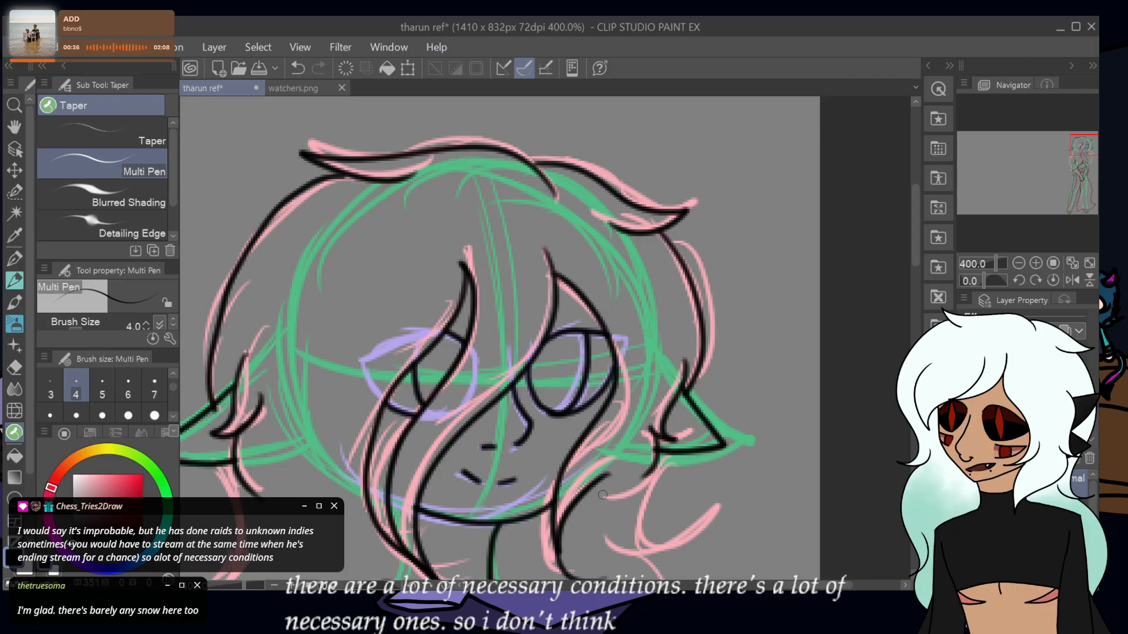
# - Ink the curled hair lock below the right ear, redrawing it once, and the pointed lock hanging below the left ear
pyautogui.moveTo(1078, 154); pyautogui.dragTo(1075, 164)
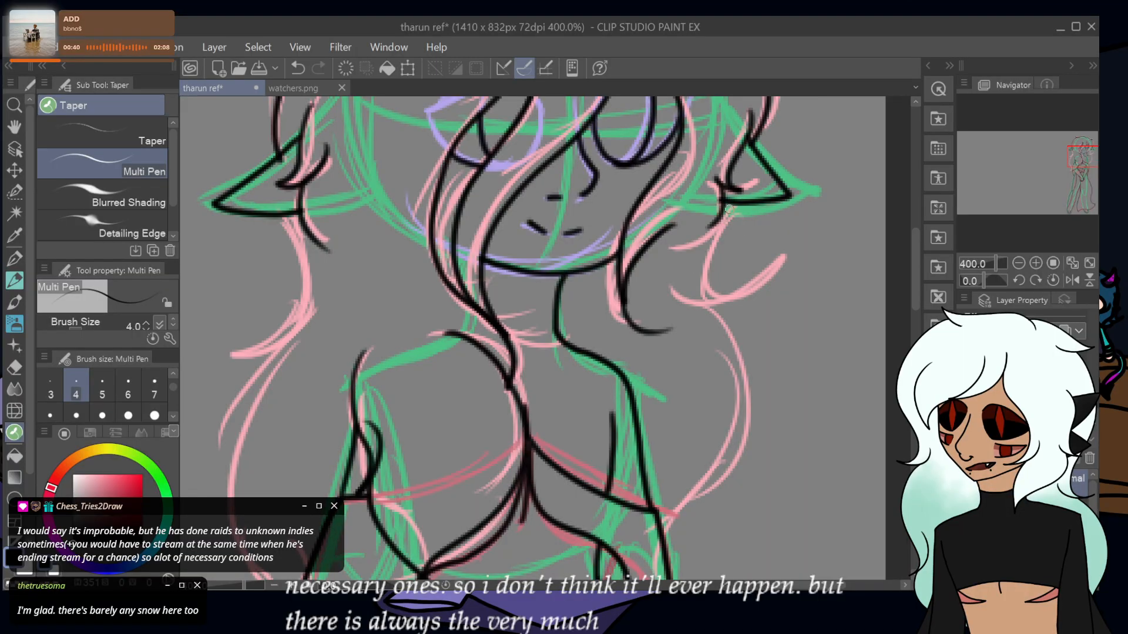
pyautogui.moveTo(722, 219)
pyautogui.mouseDown()
pyautogui.moveTo(704, 292)
pyautogui.moveTo(769, 269)
pyautogui.moveTo(681, 308)
pyautogui.mouseUp()
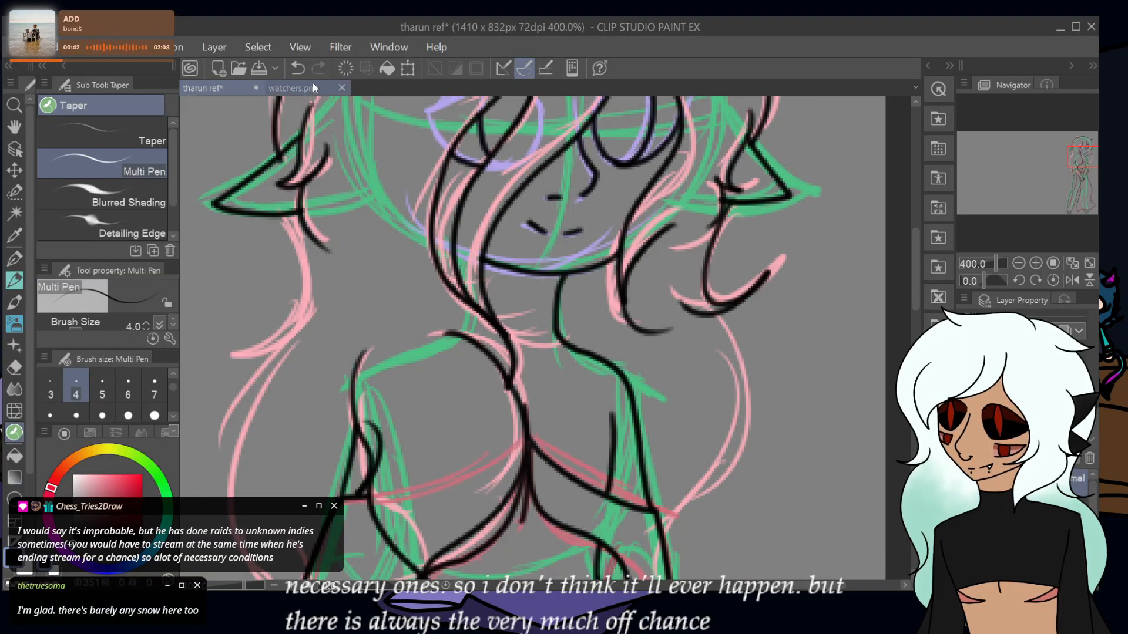
pyautogui.hotkey('ctrl', 'z')
pyautogui.moveTo(731, 201)
pyautogui.mouseDown()
pyautogui.moveTo(707, 286)
pyautogui.moveTo(762, 262)
pyautogui.moveTo(677, 310)
pyautogui.mouseUp()
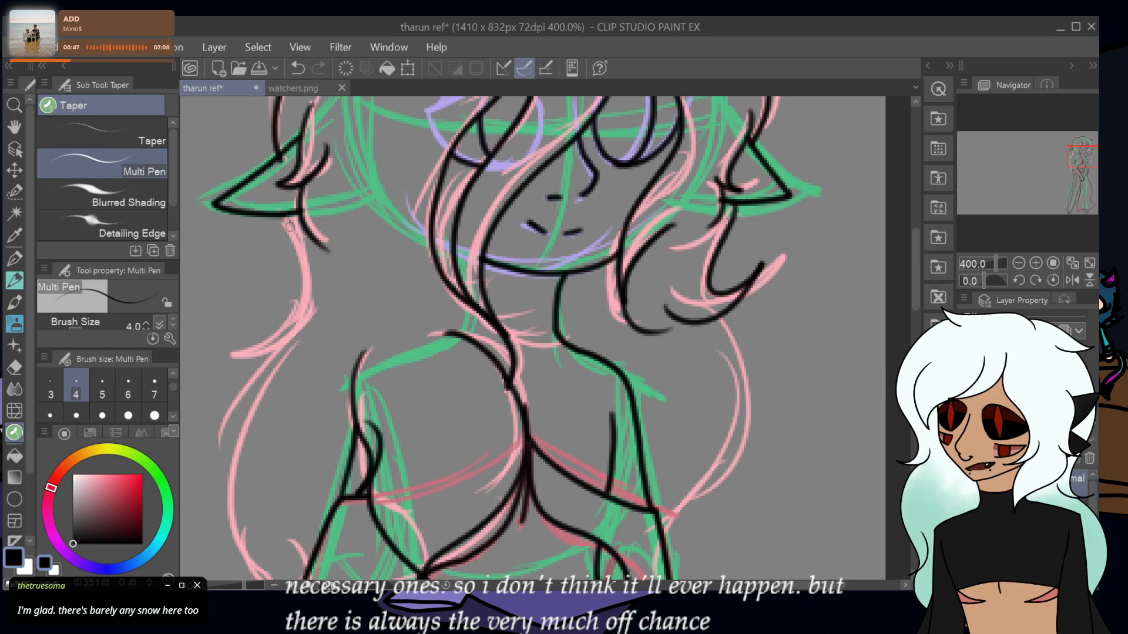
pyautogui.moveTo(324, 280); pyautogui.dragTo(245, 348)
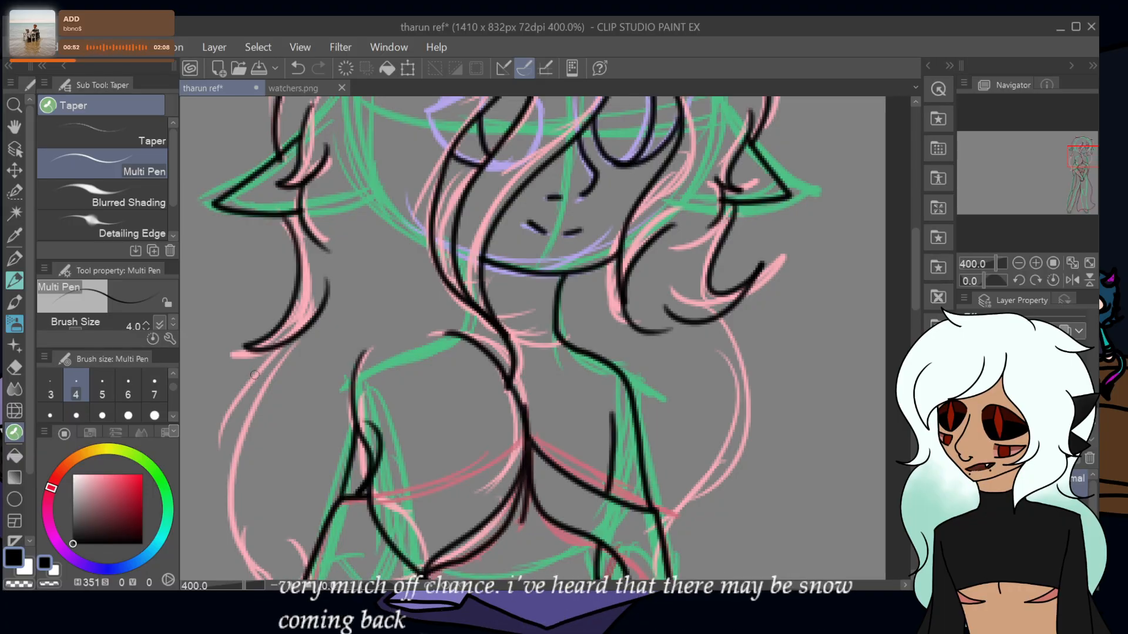
# - Ink the long wavy outer hair on both sides of the torso, ending in pointed tips beside the arms
pyautogui.moveTo(1083, 171); pyautogui.dragTo(1080, 182)
pyautogui.moveTo(352, 111)
pyautogui.mouseDown()
pyautogui.moveTo(297, 211)
pyautogui.moveTo(341, 370)
pyautogui.mouseUp()
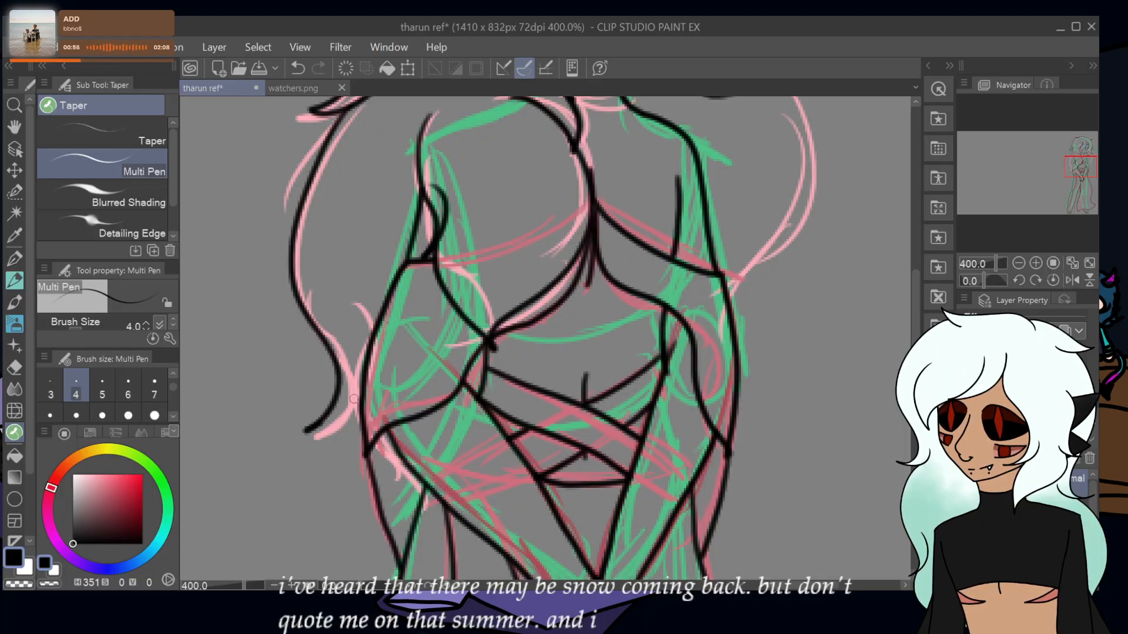
pyautogui.moveTo(343, 280)
pyautogui.mouseDown()
pyautogui.moveTo(350, 425)
pyautogui.moveTo(364, 441)
pyautogui.mouseUp()
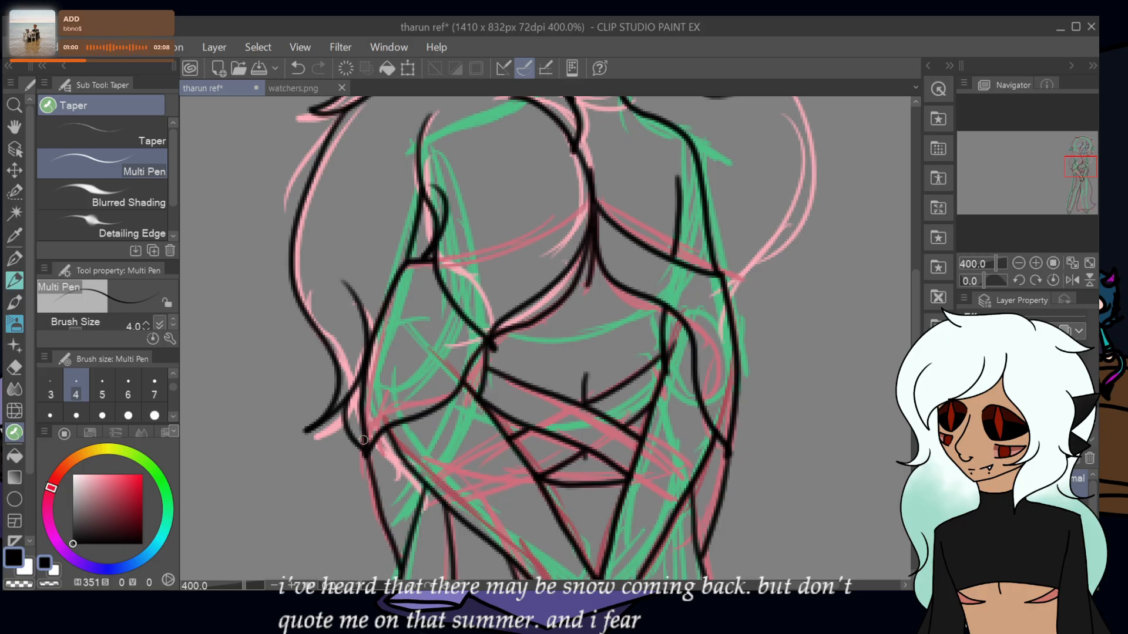
pyautogui.moveTo(1056, 185); pyautogui.dragTo(1056, 179)
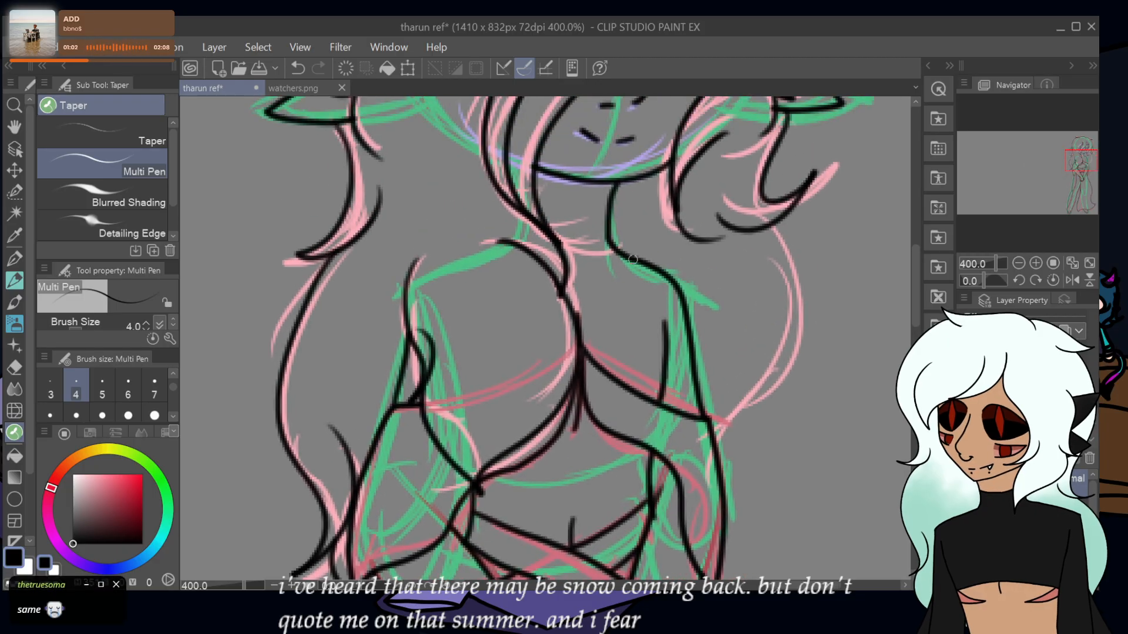
pyautogui.moveTo(769, 222)
pyautogui.mouseDown()
pyautogui.moveTo(794, 274)
pyautogui.moveTo(721, 444)
pyautogui.moveTo(746, 464)
pyautogui.moveTo(717, 517)
pyautogui.mouseUp()
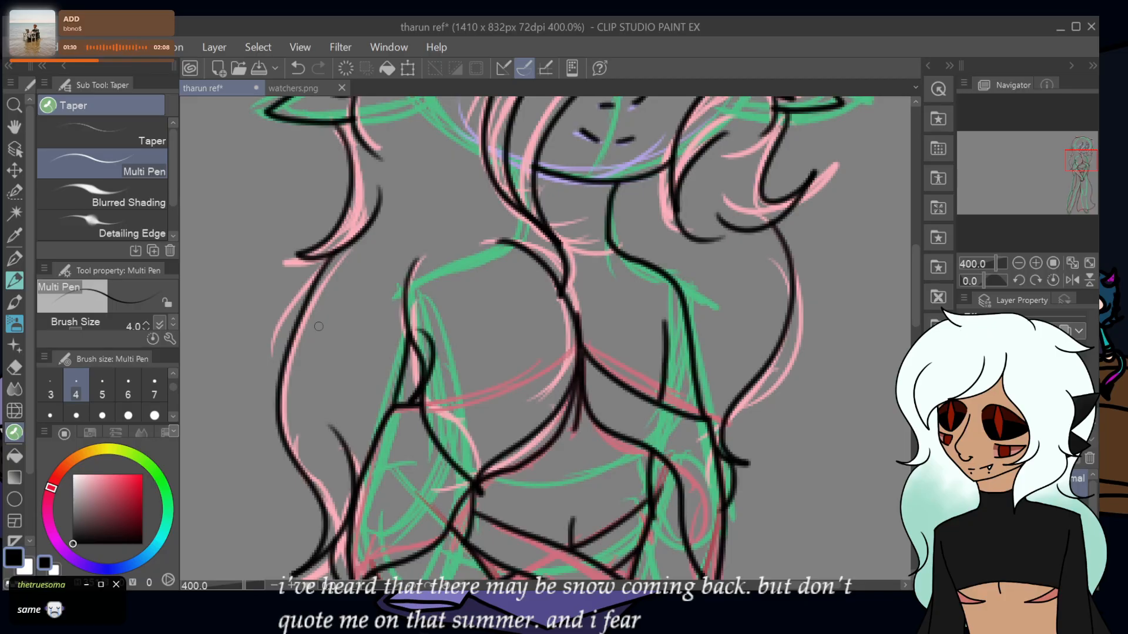
# - Remove the coloured sketch from under the black line art and show the whole canvas
pyautogui.moveTo(1081, 160); pyautogui.dragTo(1076, 201)
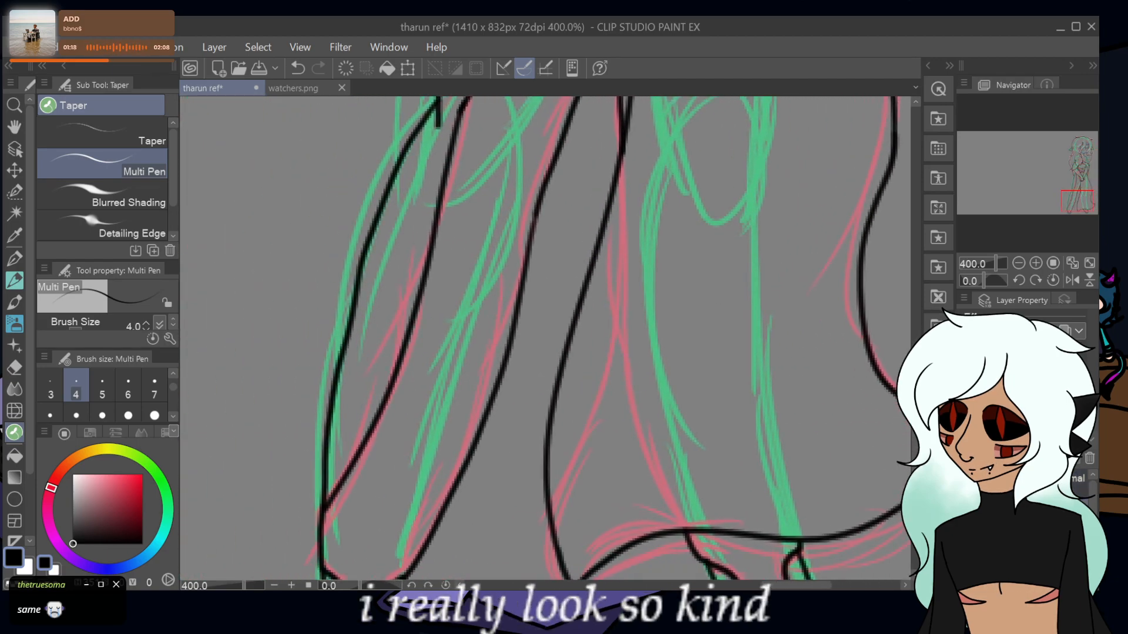
pyautogui.click(1089, 461)
pyautogui.click(1072, 264)
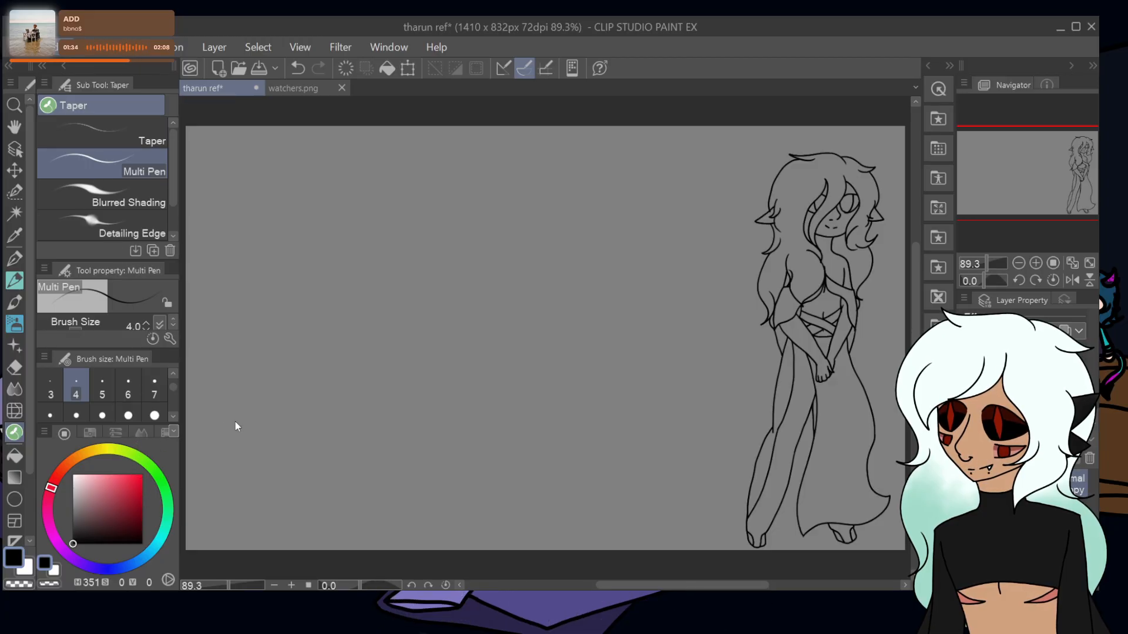
# - Place a horizontally mirrored copy of the line-art figure directly to the left of the original
pyautogui.hotkey('ctrl', 't')
pyautogui.moveTo(780, 452); pyautogui.dragTo(618, 438)
pyautogui.click(615, 568)
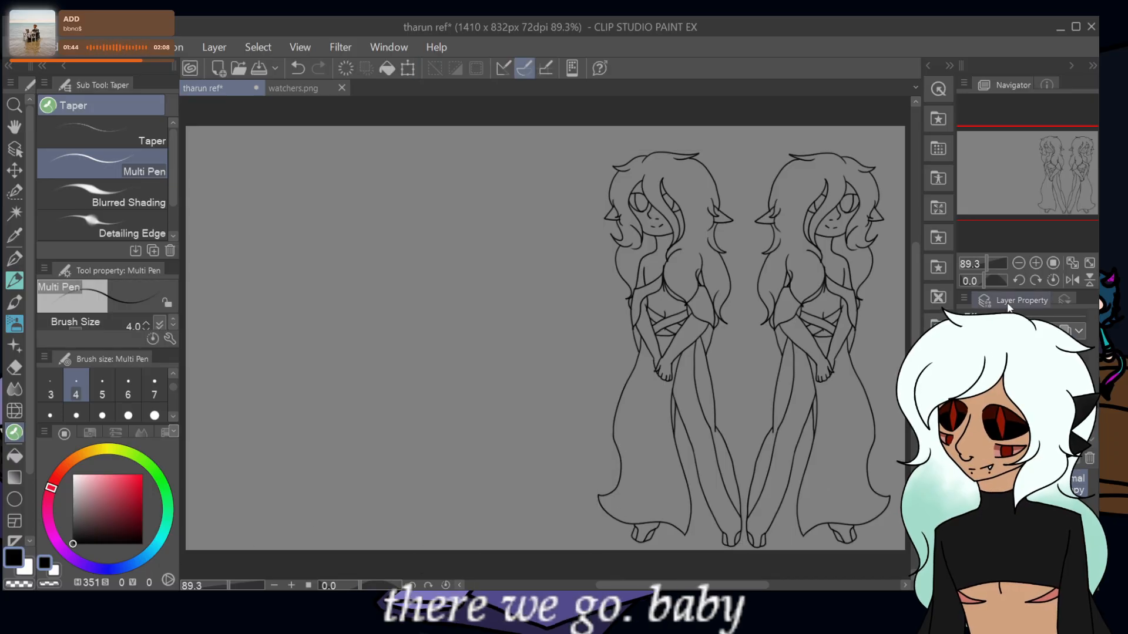
# - With the Mapping pen at size 5 in pink, sketch hair strokes across both ears of the mirrored figure
pyautogui.click(1034, 263)
pyautogui.click(1035, 263)
pyautogui.click(1035, 263)
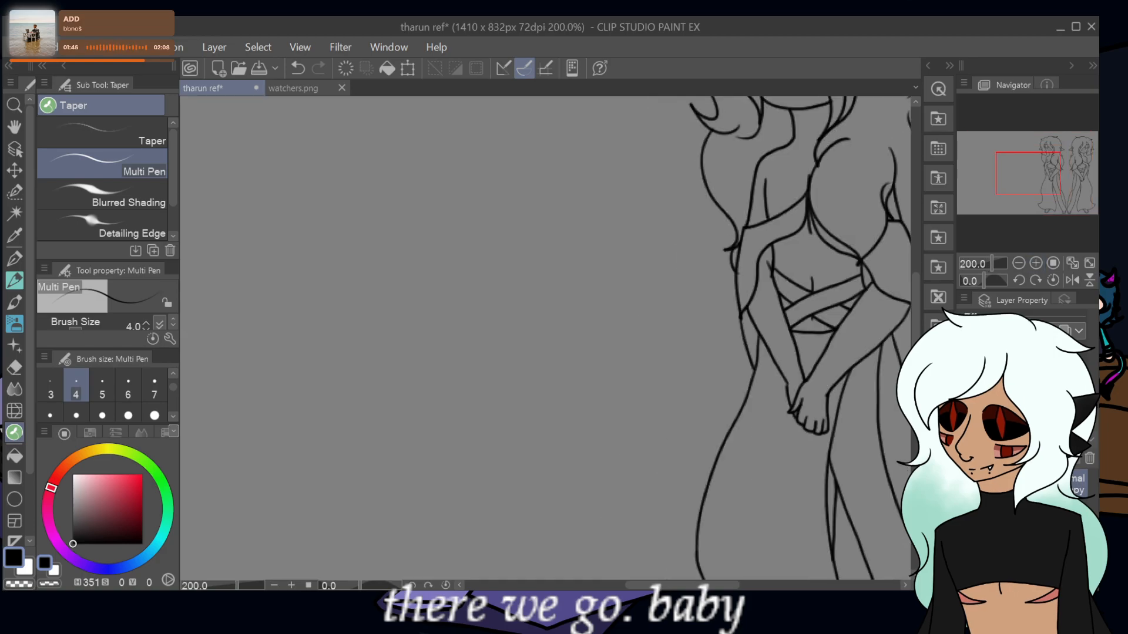
pyautogui.moveTo(1028, 173); pyautogui.dragTo(1057, 150)
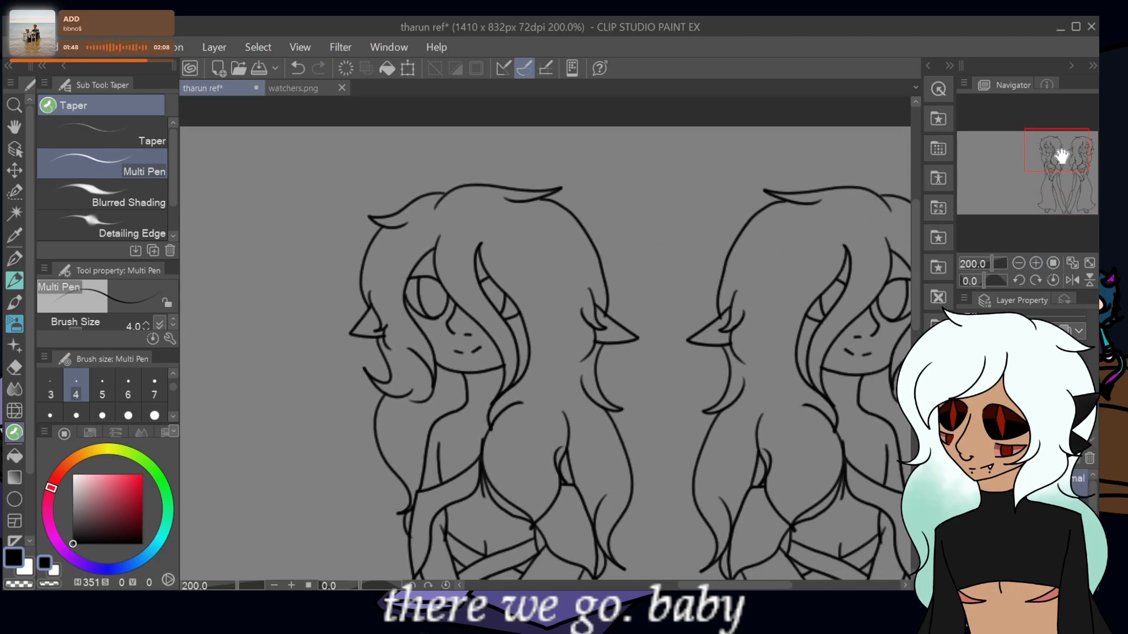
pyautogui.click(15, 258)
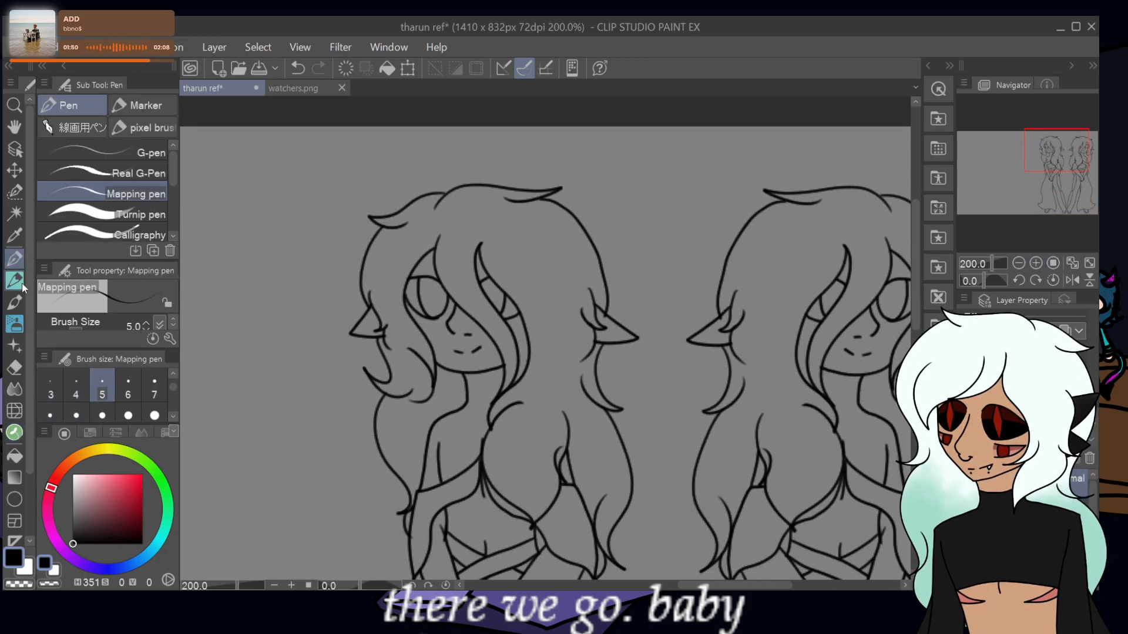
pyautogui.hotkey('ctrl', '+')
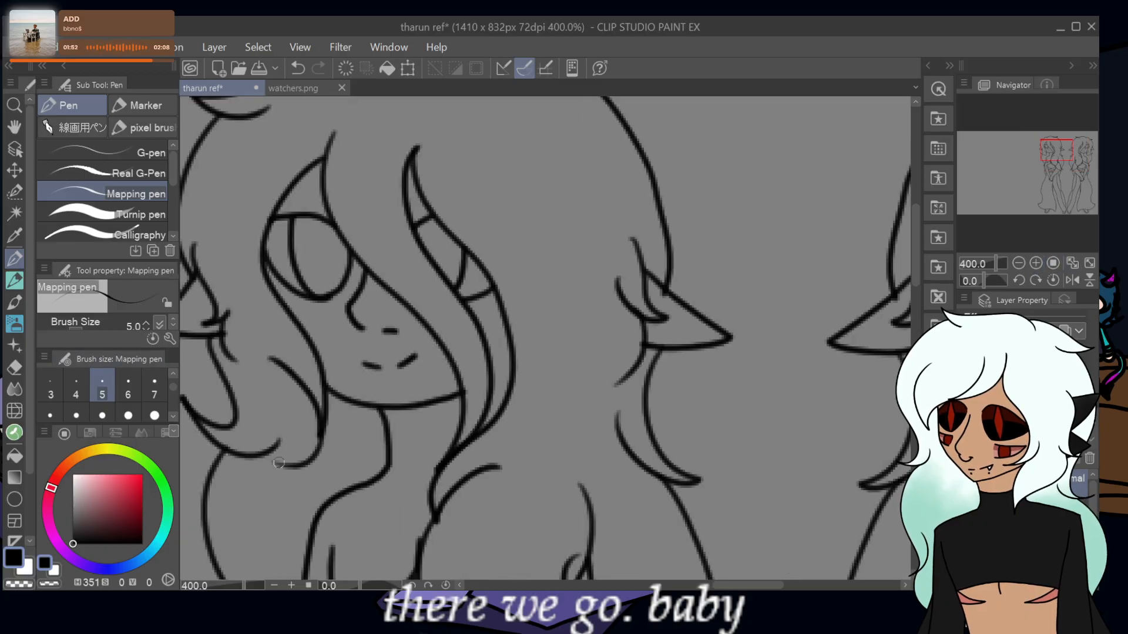
pyautogui.click(104, 474)
pyautogui.moveTo(668, 279); pyautogui.dragTo(633, 392)
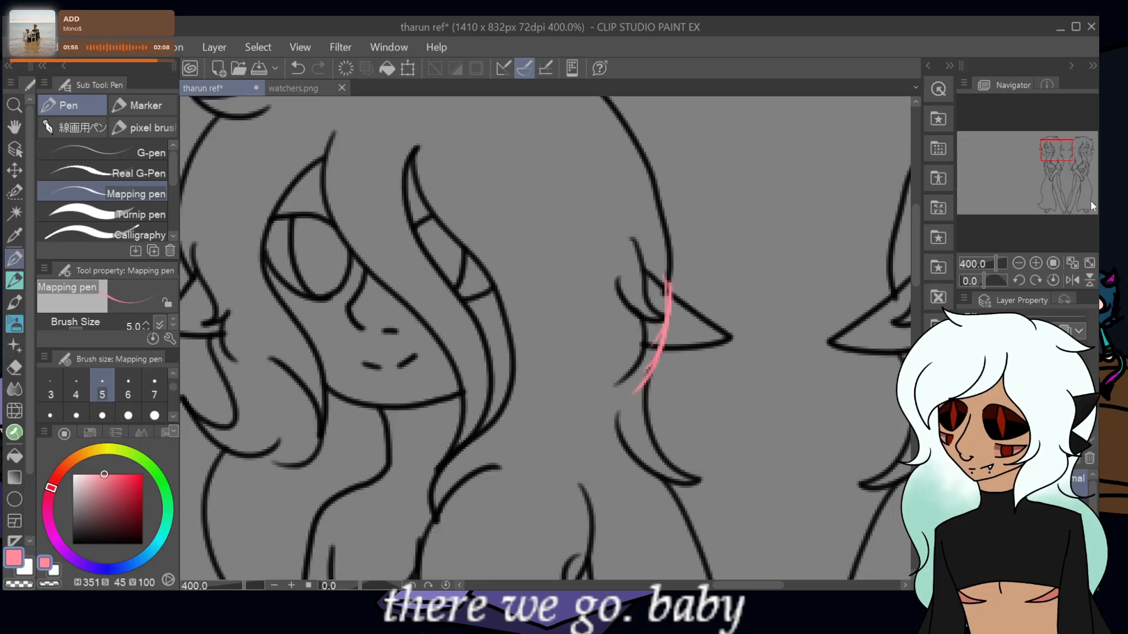
pyautogui.moveTo(1059, 157); pyautogui.dragTo(1049, 156)
pyautogui.moveTo(413, 298); pyautogui.dragTo(429, 374)
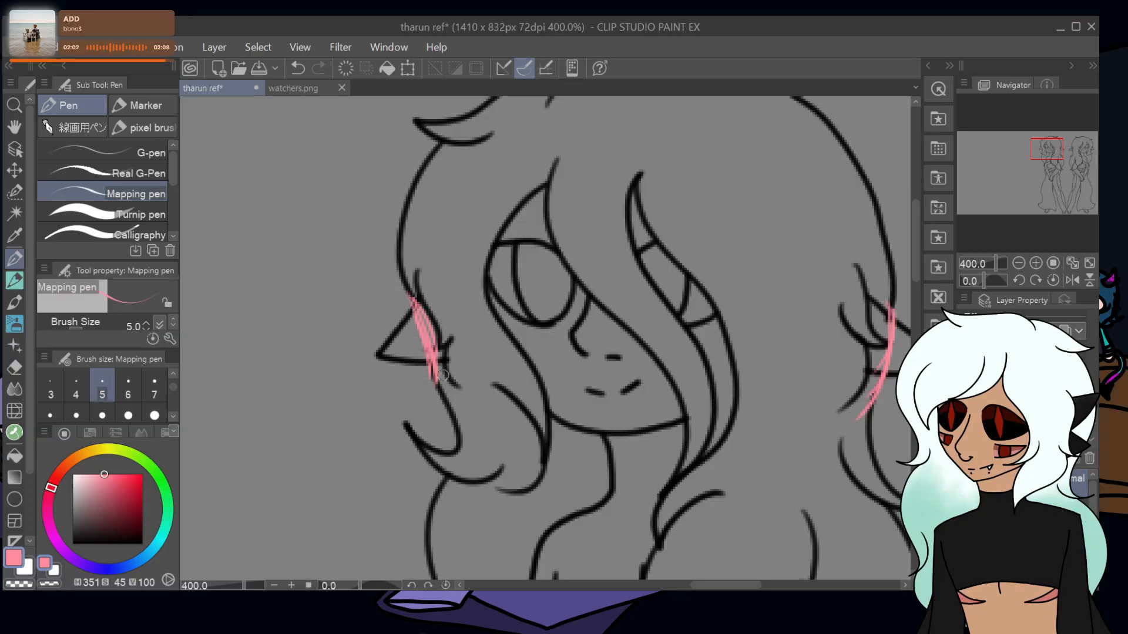
# - Sketch pink wavy hair strands from both elbows across the midriff and hands of the mirrored figure, undoing and redrawing the left ones
pyautogui.moveTo(1070, 137); pyautogui.dragTo(1057, 172)
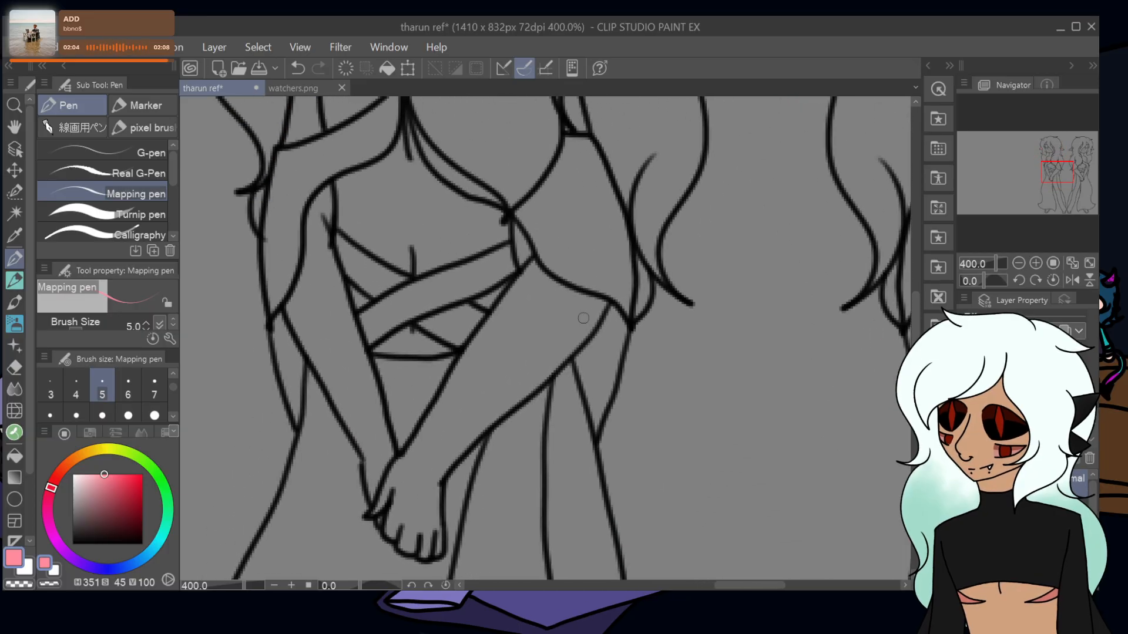
pyautogui.moveTo(632, 316)
pyautogui.mouseDown()
pyautogui.moveTo(571, 357)
pyautogui.moveTo(598, 357)
pyautogui.moveTo(572, 410)
pyautogui.moveTo(468, 351)
pyautogui.moveTo(467, 309)
pyautogui.mouseUp()
pyautogui.moveTo(262, 225)
pyautogui.mouseDown()
pyautogui.moveTo(381, 370)
pyautogui.moveTo(356, 344)
pyautogui.moveTo(317, 414)
pyautogui.mouseUp()
pyautogui.moveTo(402, 288)
pyautogui.mouseDown()
pyautogui.moveTo(405, 376)
pyautogui.moveTo(438, 511)
pyautogui.moveTo(488, 457)
pyautogui.moveTo(500, 390)
pyautogui.mouseUp()
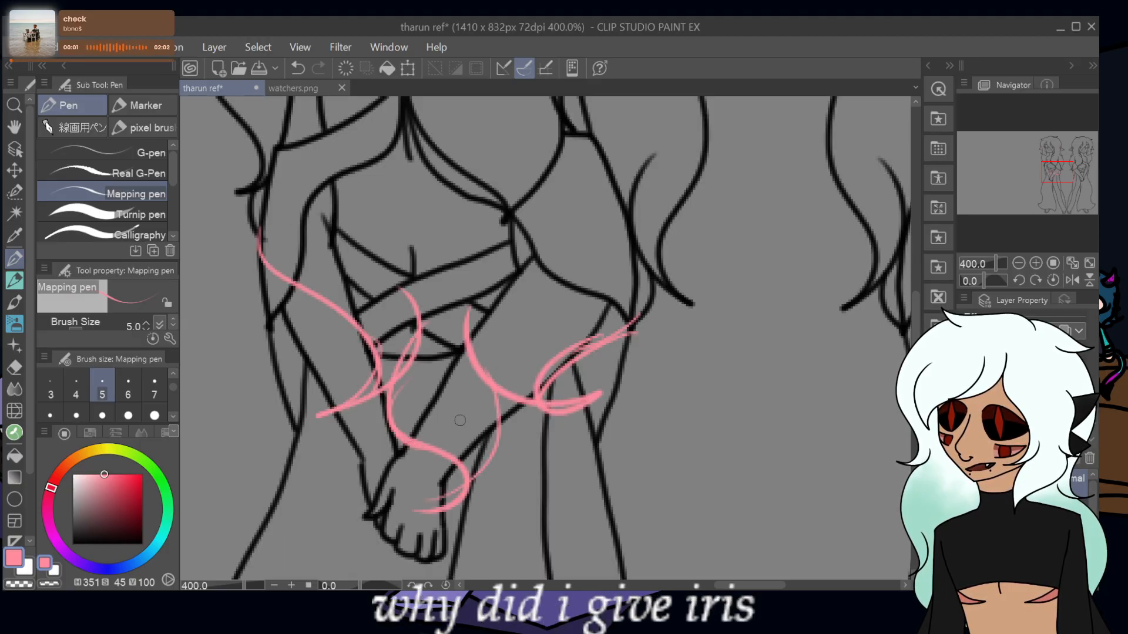
pyautogui.click(295, 69)
pyautogui.click(295, 69)
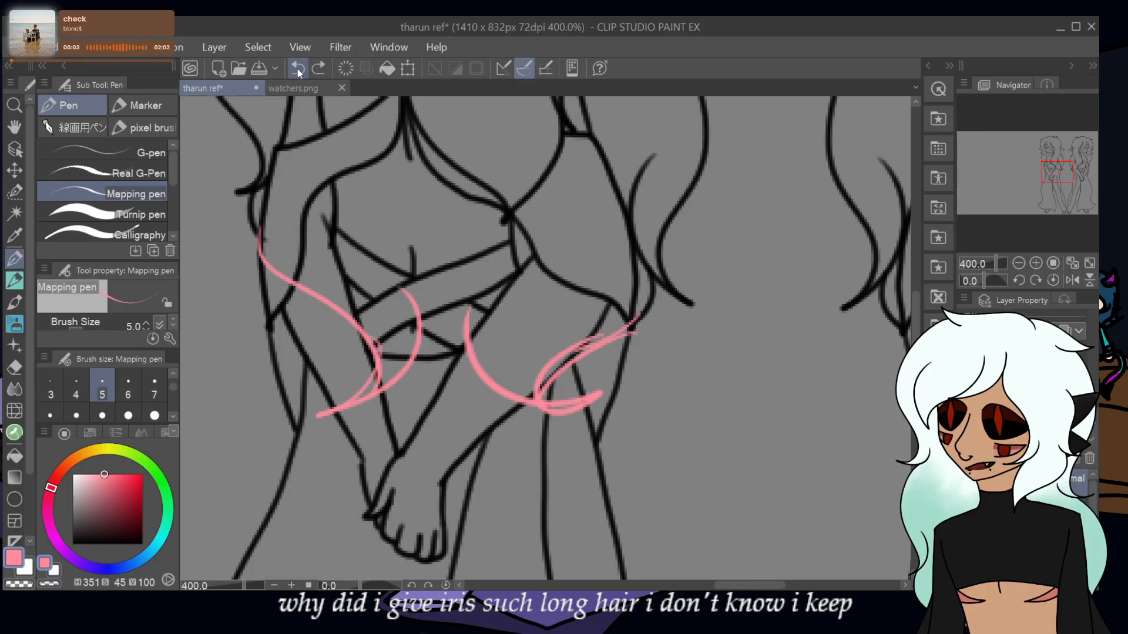
pyautogui.click(294, 69)
pyautogui.click(295, 69)
pyautogui.moveTo(258, 235)
pyautogui.mouseDown()
pyautogui.moveTo(310, 355)
pyautogui.moveTo(332, 328)
pyautogui.moveTo(301, 238)
pyautogui.mouseUp()
pyautogui.moveTo(351, 324); pyautogui.dragTo(355, 453)
pyautogui.moveTo(320, 382)
pyautogui.mouseDown()
pyautogui.moveTo(399, 504)
pyautogui.moveTo(488, 396)
pyautogui.moveTo(434, 506)
pyautogui.mouseUp()
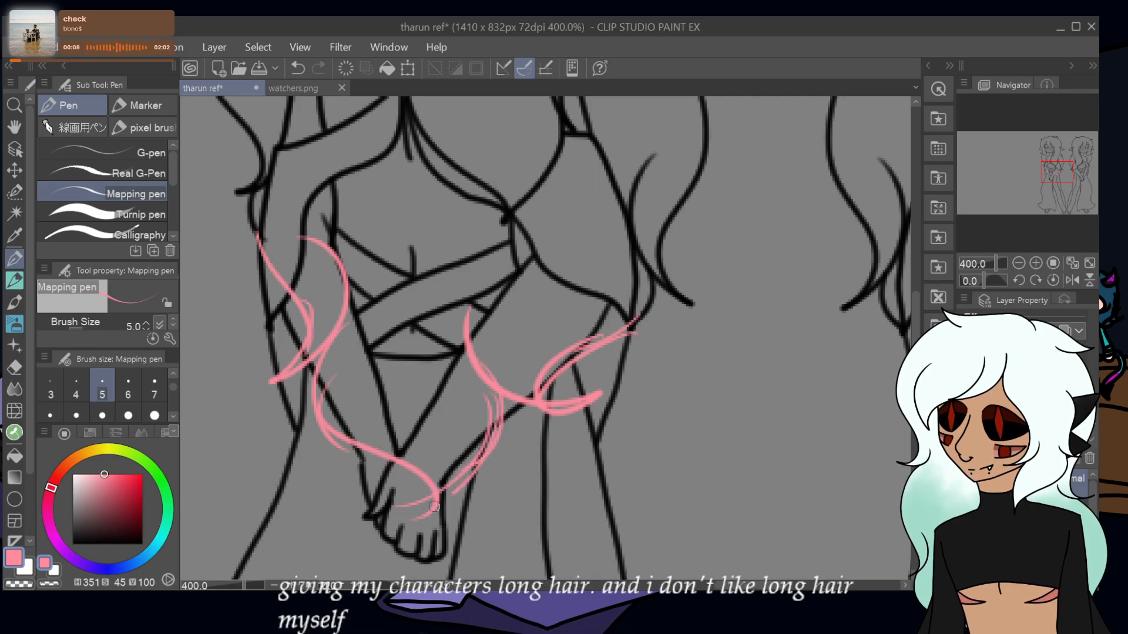
# - Sketch a large rounded pink hair curve sweeping from the left hip beneath the clasped hands to the right elbow
pyautogui.moveTo(299, 442)
pyautogui.mouseDown()
pyautogui.moveTo(347, 526)
pyautogui.moveTo(383, 548)
pyautogui.mouseUp()
pyautogui.moveTo(1049, 172); pyautogui.dragTo(1043, 179)
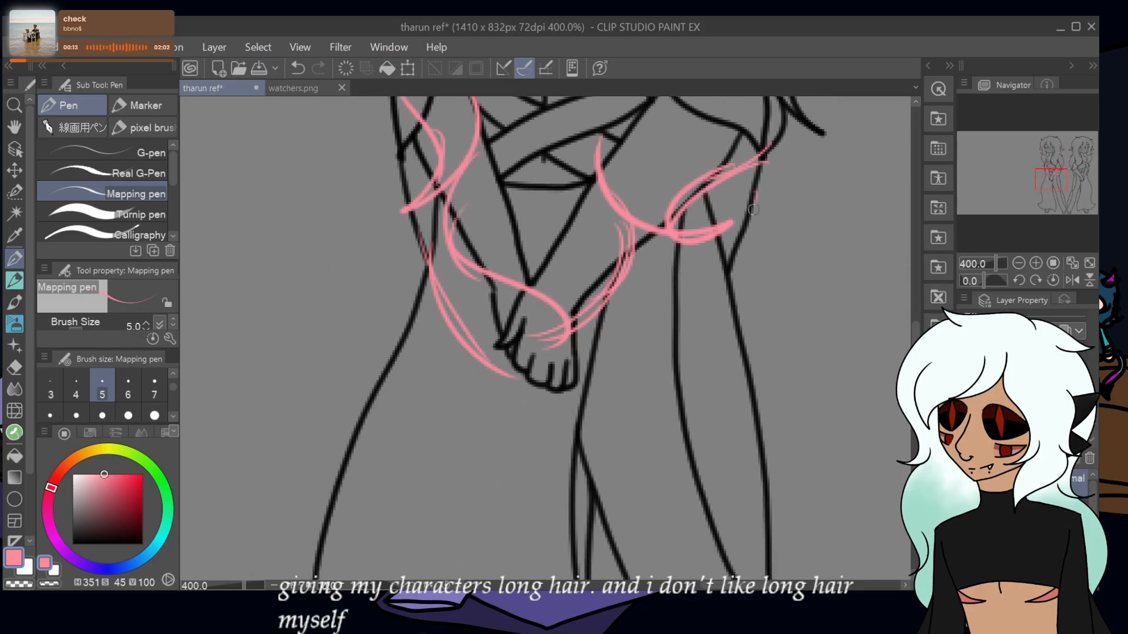
pyautogui.moveTo(754, 210)
pyautogui.mouseDown()
pyautogui.moveTo(667, 342)
pyautogui.moveTo(715, 313)
pyautogui.moveTo(552, 402)
pyautogui.moveTo(635, 380)
pyautogui.moveTo(478, 355)
pyautogui.moveTo(539, 386)
pyautogui.moveTo(427, 286)
pyautogui.mouseUp()
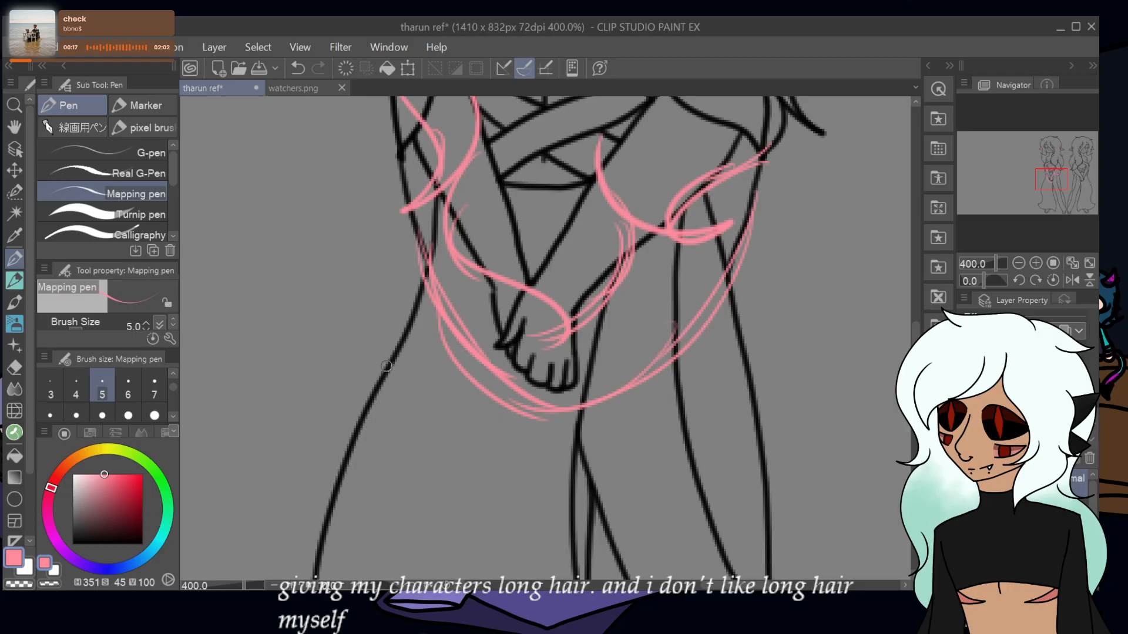
# - Sketch a short pink line running down between the thighs from the large curve beneath the mirrored figure's hands
pyautogui.moveTo(592, 513)
pyautogui.mouseDown()
pyautogui.moveTo(612, 383)
pyautogui.moveTo(586, 510)
pyautogui.mouseUp()
pyautogui.moveTo(617, 376); pyautogui.dragTo(587, 505)
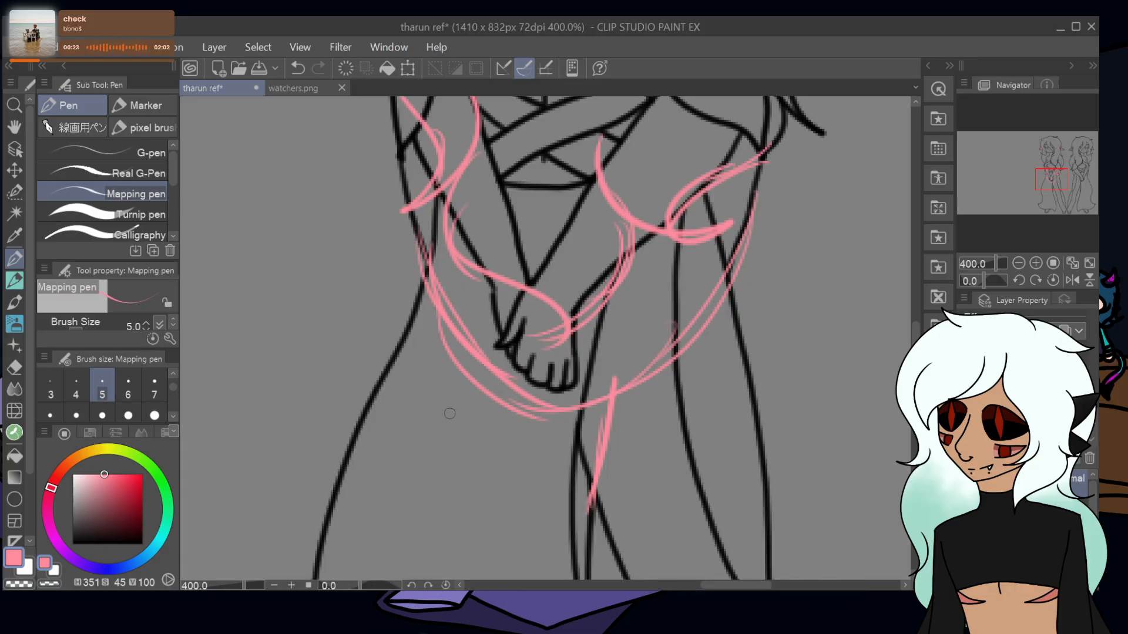
pyautogui.moveTo(1052, 179); pyautogui.dragTo(1062, 190)
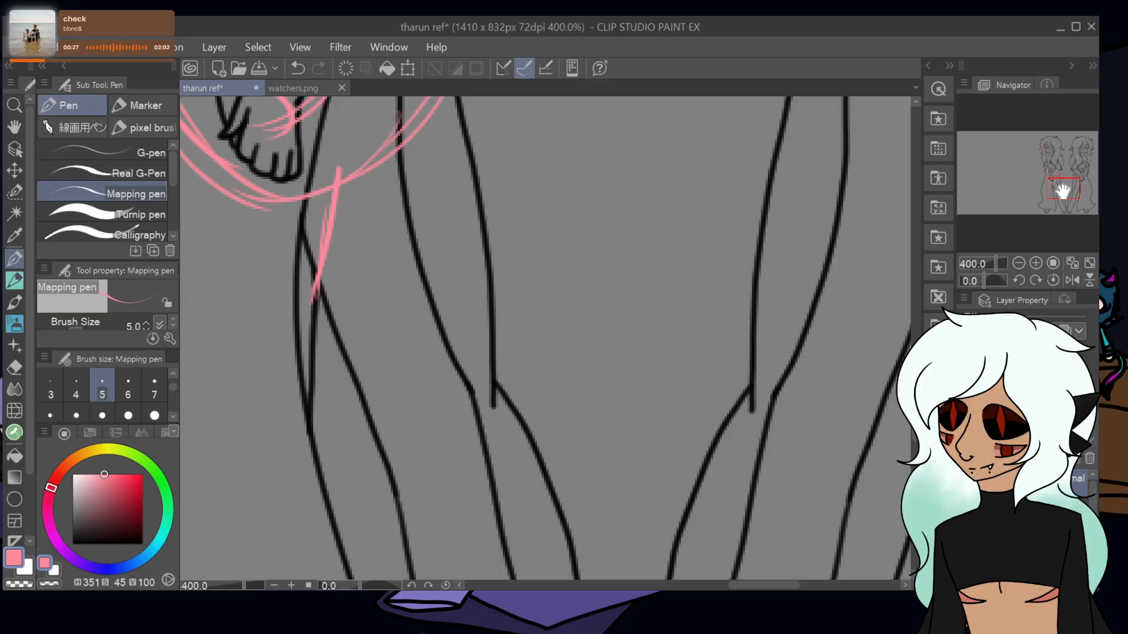
pyautogui.moveTo(490, 385); pyautogui.dragTo(515, 406)
pyautogui.moveTo(461, 363); pyautogui.dragTo(511, 401)
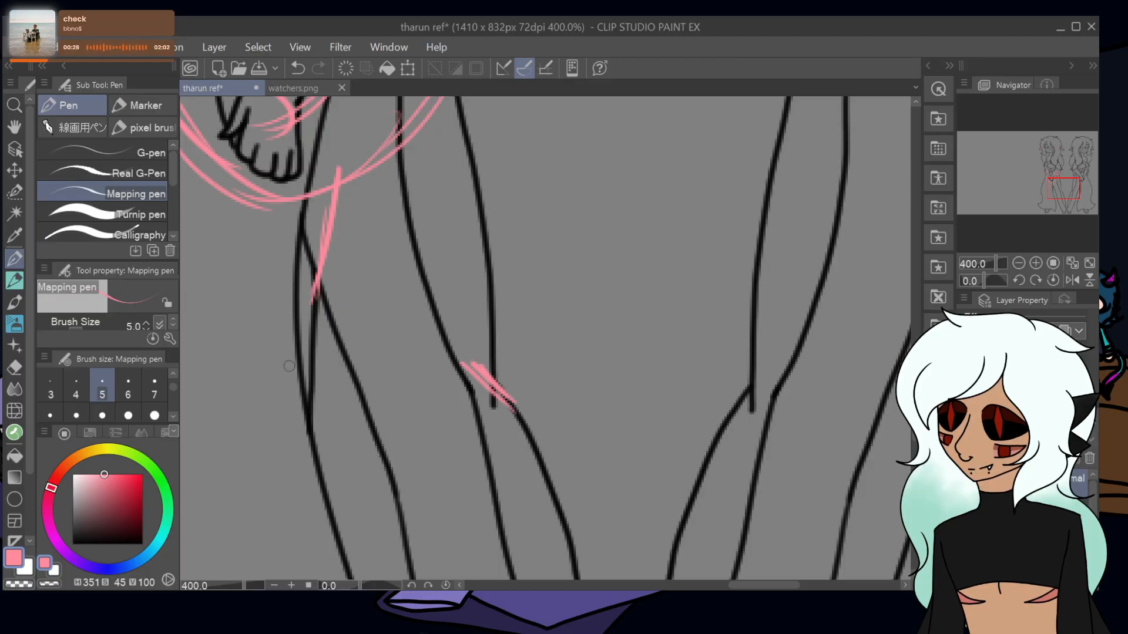
pyautogui.hotkey('ctrl', 'z')
pyautogui.hotkey('ctrl', 'z')
pyautogui.hotkey('ctrl', 'z')
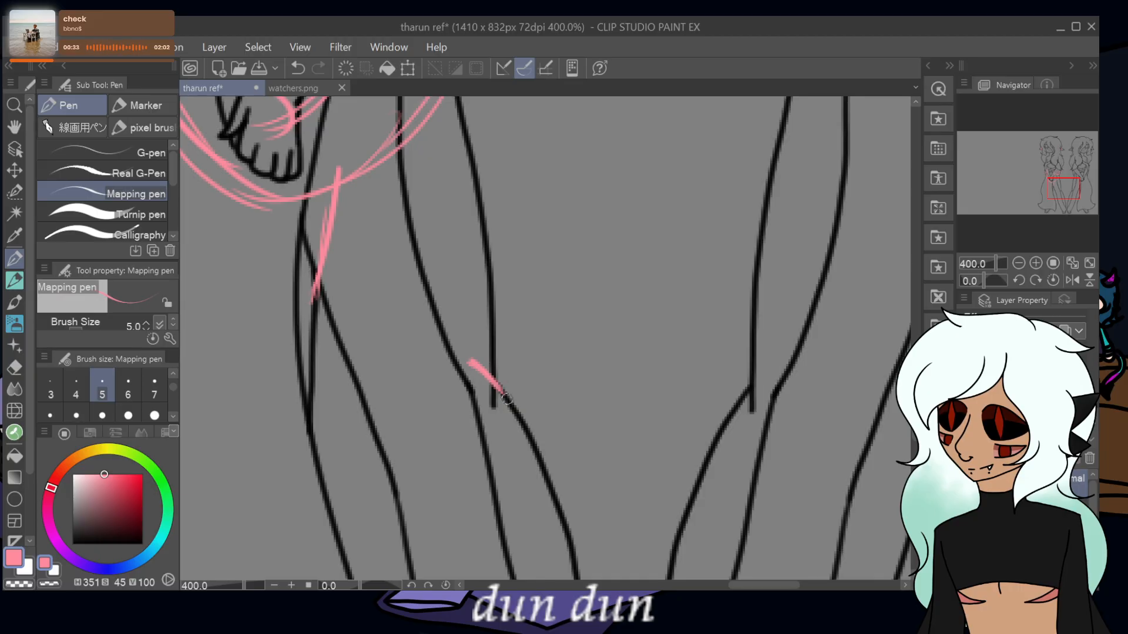
# - Sketch a curved pink line across the ankle just above the toes on both feet of the mirrored figure
pyautogui.moveTo(1063, 189); pyautogui.dragTo(1062, 213)
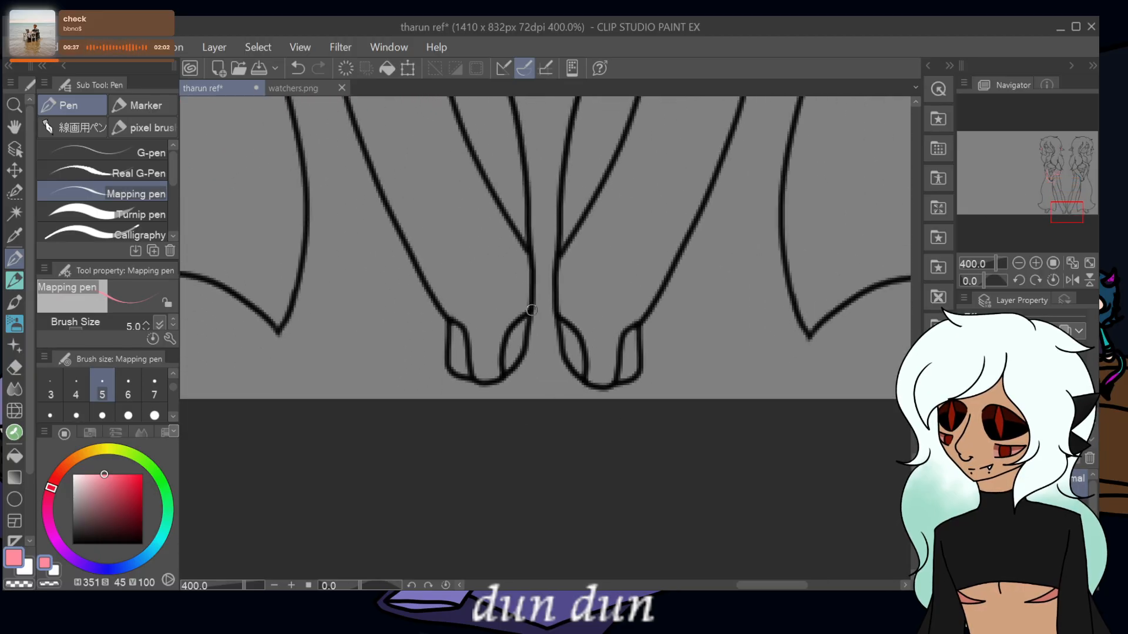
pyautogui.moveTo(529, 313); pyautogui.dragTo(447, 314)
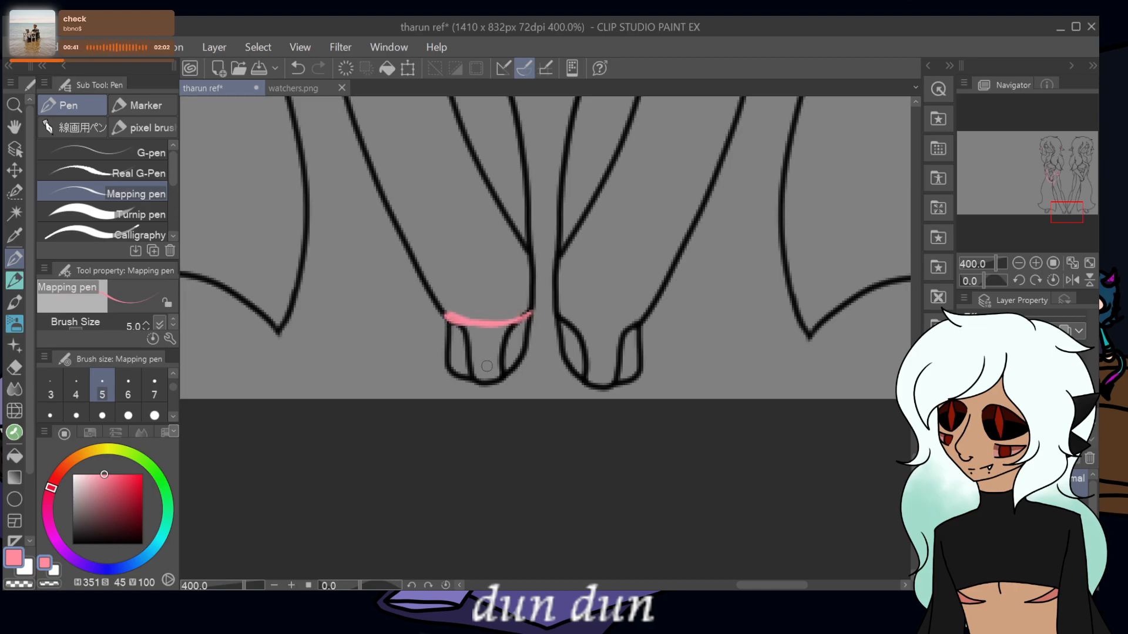
pyautogui.hscroll(-10, 474, 350)
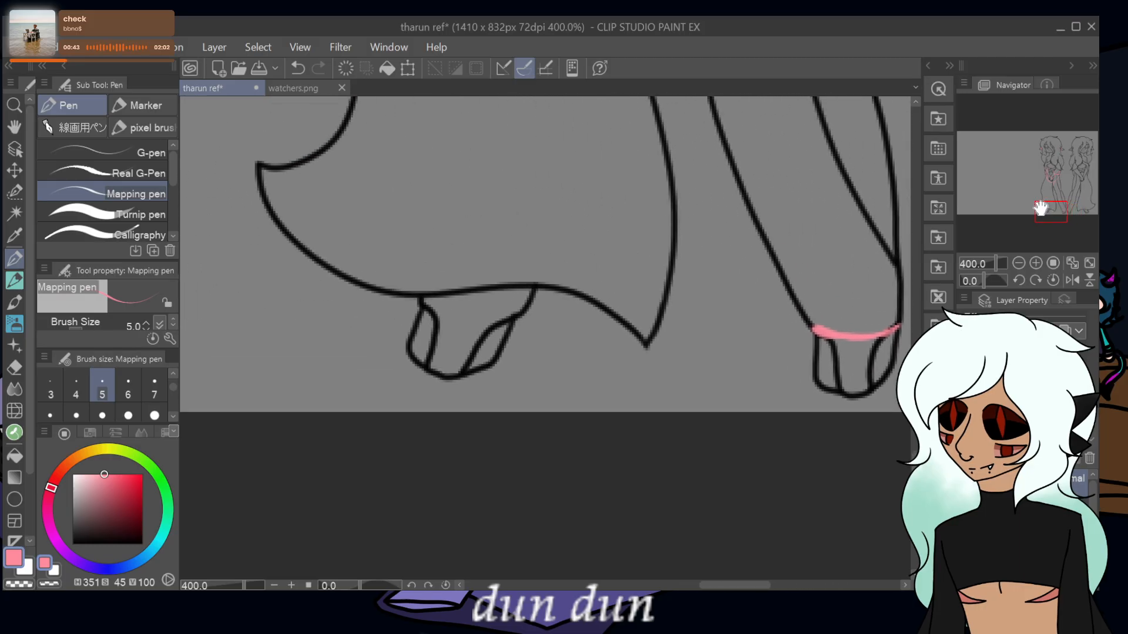
pyautogui.moveTo(565, 346)
pyautogui.mouseDown()
pyautogui.moveTo(506, 342)
pyautogui.moveTo(557, 342)
pyautogui.moveTo(469, 329)
pyautogui.mouseUp()
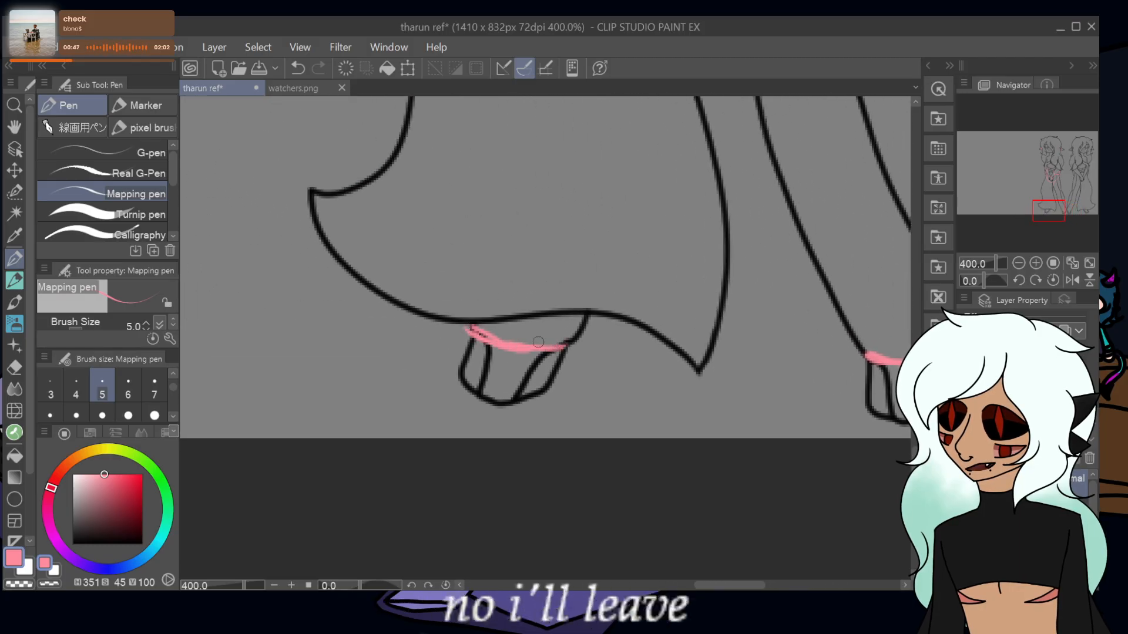
# - Switch to the Multi Pen at size 4 in black for inking over the pink sketch around the hands
pyautogui.moveTo(1045, 204)
pyautogui.mouseDown()
pyautogui.moveTo(1053, 170)
pyautogui.moveTo(1059, 189)
pyautogui.moveTo(1051, 177)
pyautogui.mouseUp()
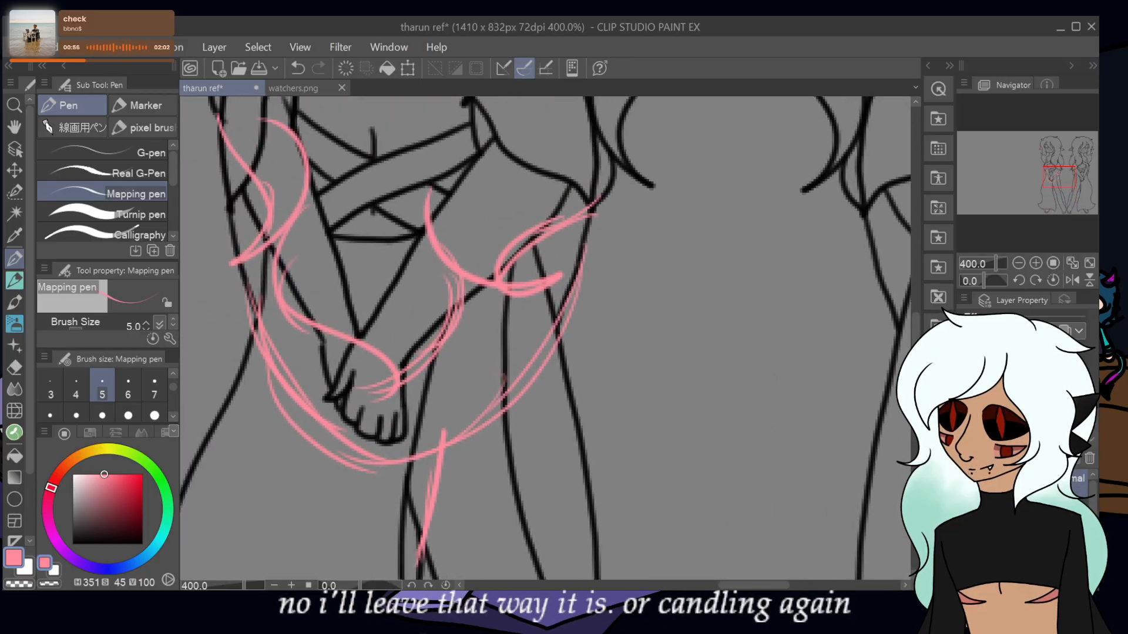
pyautogui.click(24, 428)
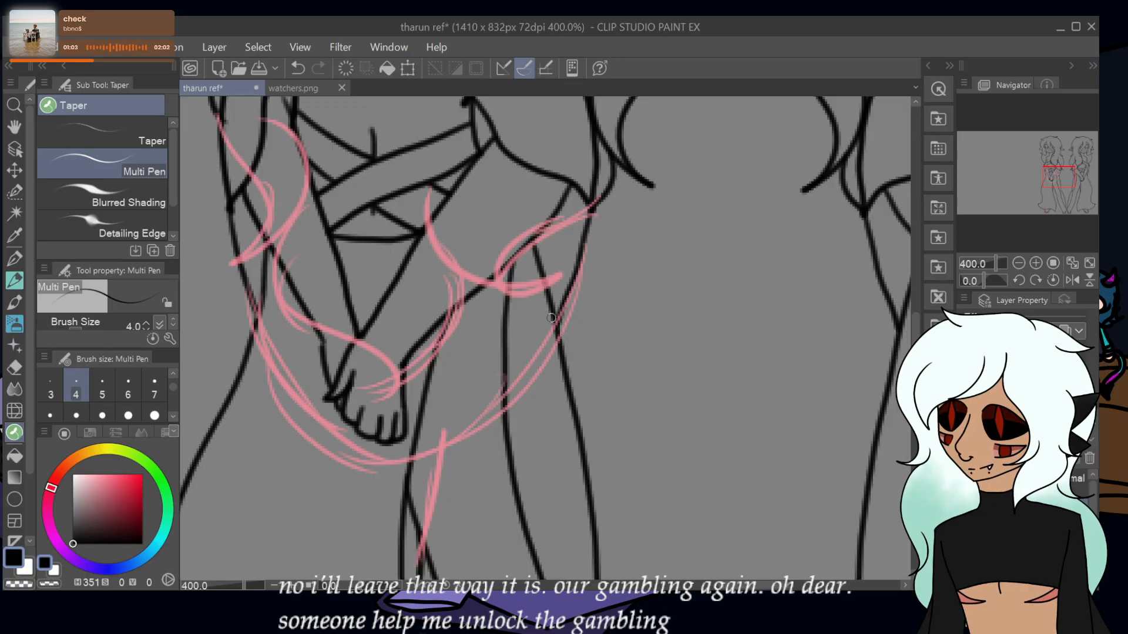
pyautogui.moveTo(558, 314)
pyautogui.mouseDown()
pyautogui.moveTo(478, 425)
pyautogui.moveTo(416, 454)
pyautogui.moveTo(358, 456)
pyautogui.moveTo(296, 409)
pyautogui.moveTo(258, 338)
pyautogui.mouseUp()
pyautogui.click(298, 68)
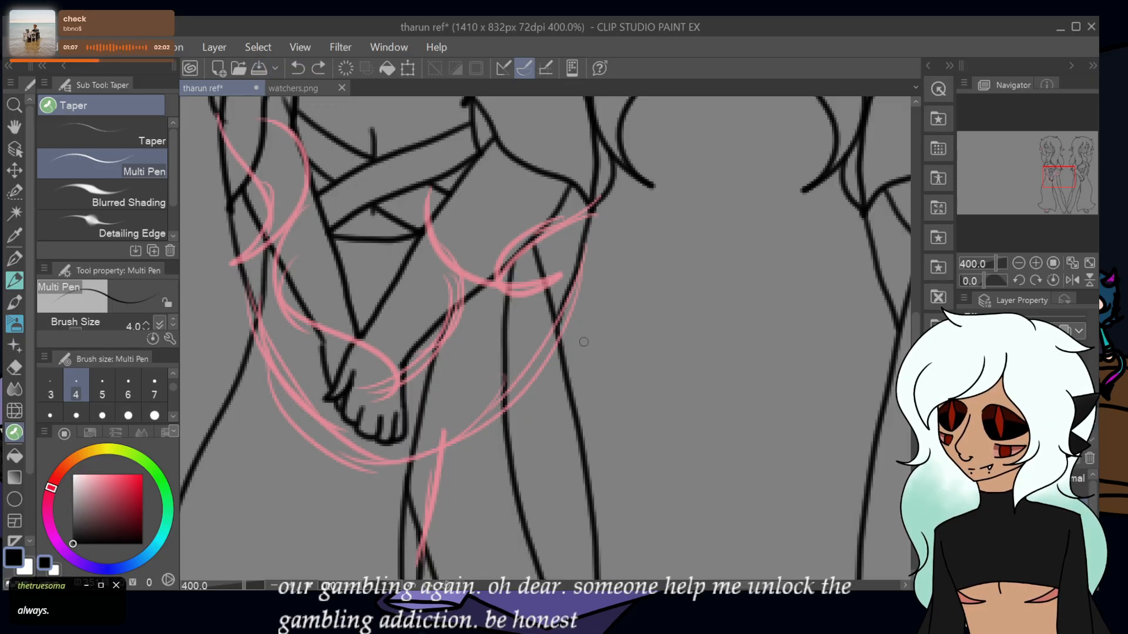
pyautogui.moveTo(257, 317)
pyautogui.mouseDown()
pyautogui.moveTo(316, 429)
pyautogui.moveTo(338, 452)
pyautogui.moveTo(387, 466)
pyautogui.moveTo(477, 429)
pyautogui.moveTo(528, 390)
pyautogui.mouseUp()
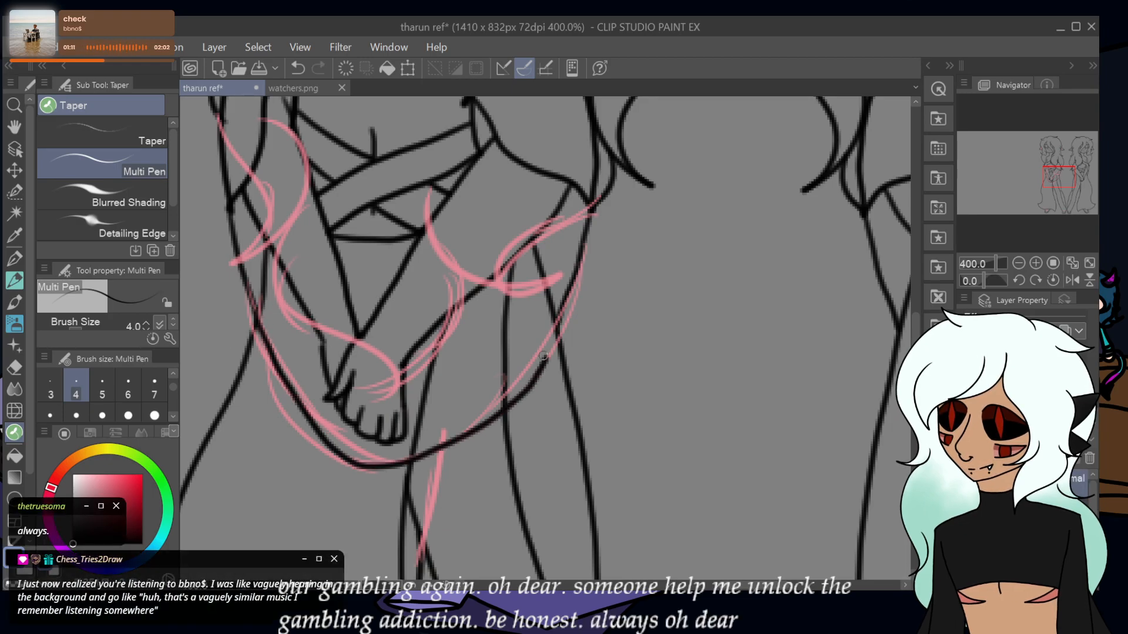
pyautogui.click(298, 68)
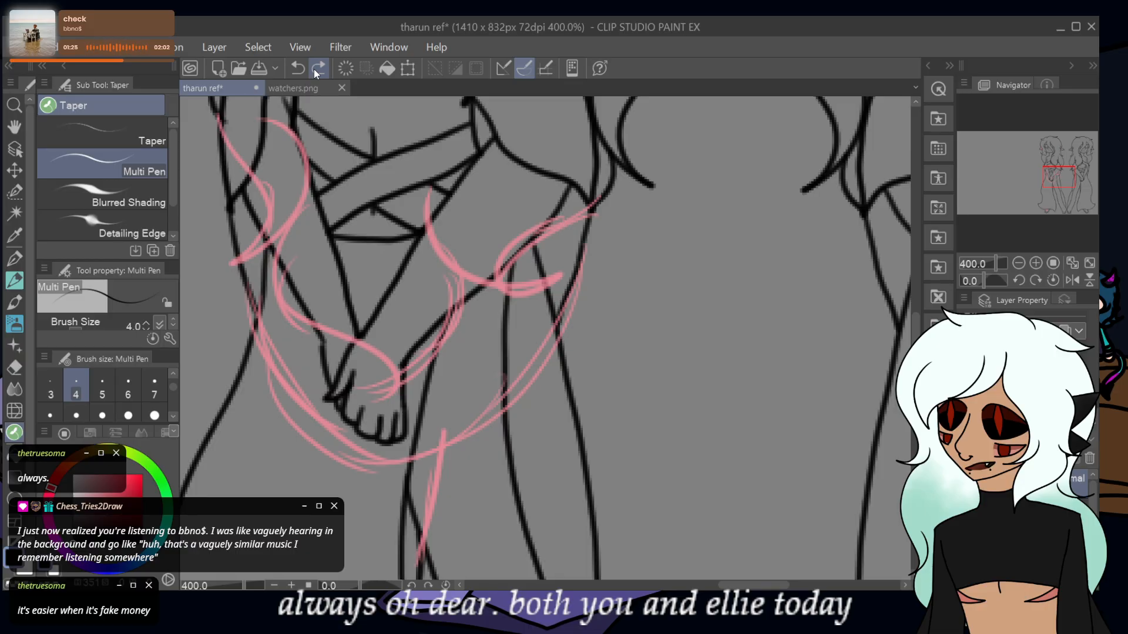
pyautogui.moveTo(265, 339)
pyautogui.mouseDown()
pyautogui.moveTo(339, 444)
pyautogui.moveTo(388, 469)
pyautogui.moveTo(458, 454)
pyautogui.moveTo(509, 406)
pyautogui.moveTo(552, 320)
pyautogui.mouseUp()
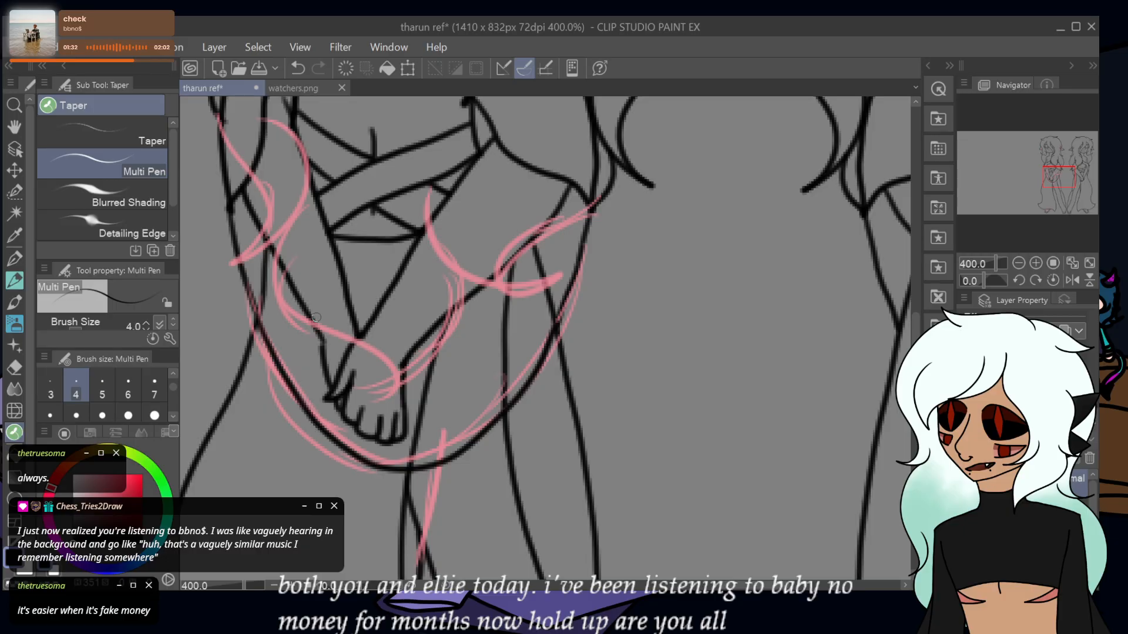
pyautogui.click(298, 69)
# - Ink the pointed curves at both elbows of the mirrored figure in black along the pink sketch, redrawing the right one
pyautogui.moveTo(222, 125); pyautogui.dragTo(247, 235)
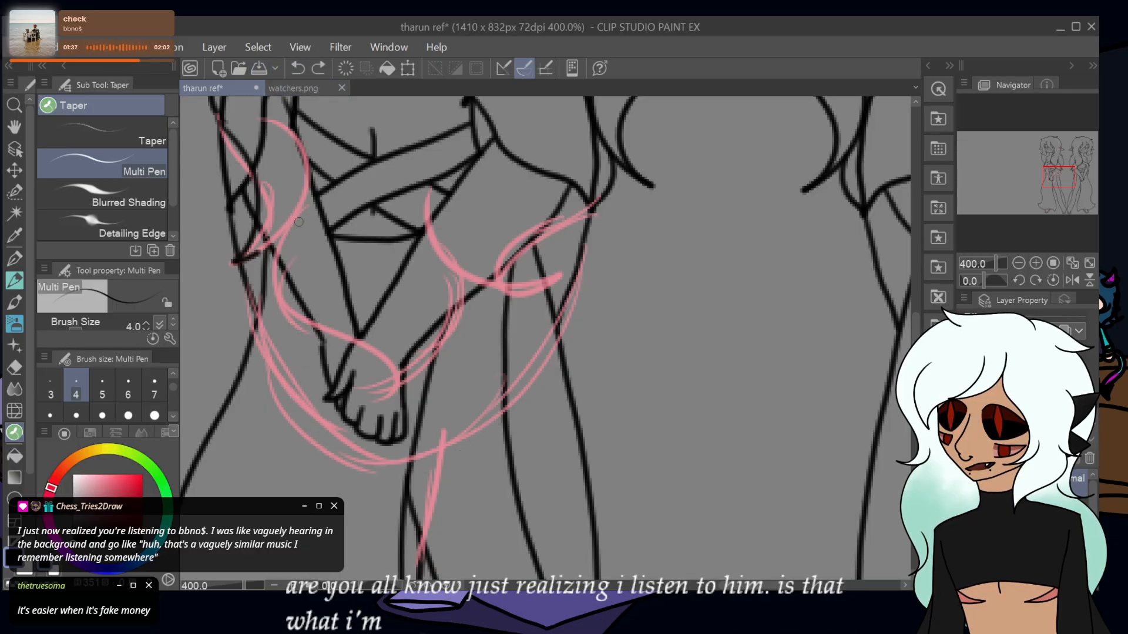
pyautogui.moveTo(594, 205)
pyautogui.mouseDown()
pyautogui.moveTo(528, 300)
pyautogui.moveTo(430, 205)
pyautogui.mouseUp()
pyautogui.moveTo(458, 146); pyautogui.dragTo(431, 206)
pyautogui.click(297, 68)
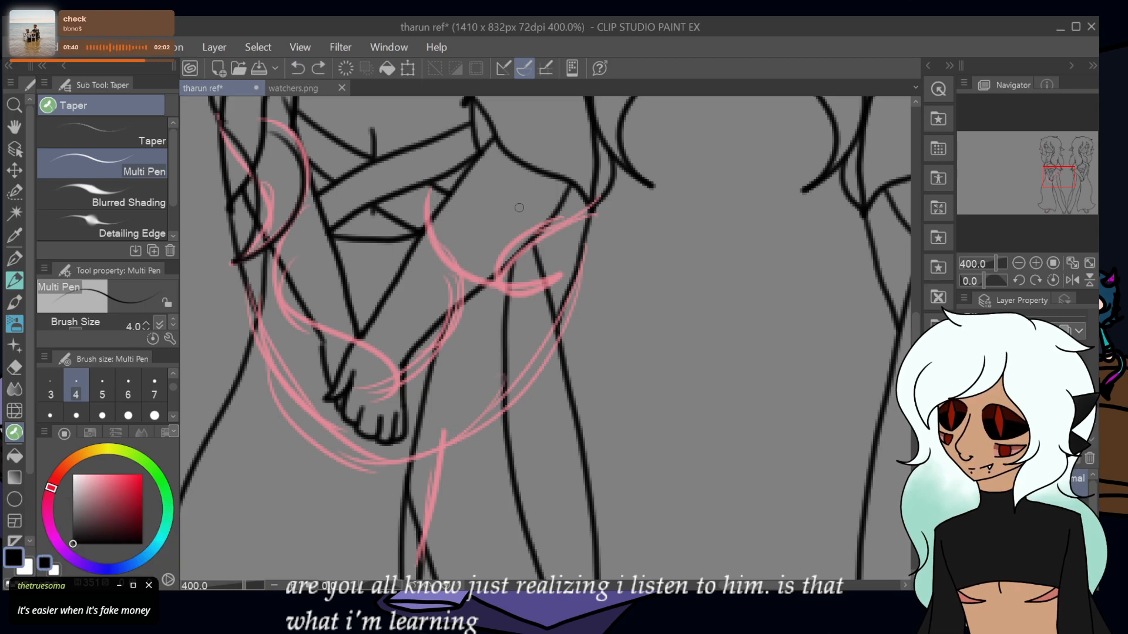
pyautogui.moveTo(591, 211)
pyautogui.mouseDown()
pyautogui.moveTo(511, 268)
pyautogui.moveTo(524, 307)
pyautogui.mouseUp()
pyautogui.moveTo(524, 308); pyautogui.dragTo(436, 193)
pyautogui.moveTo(471, 149); pyautogui.dragTo(439, 197)
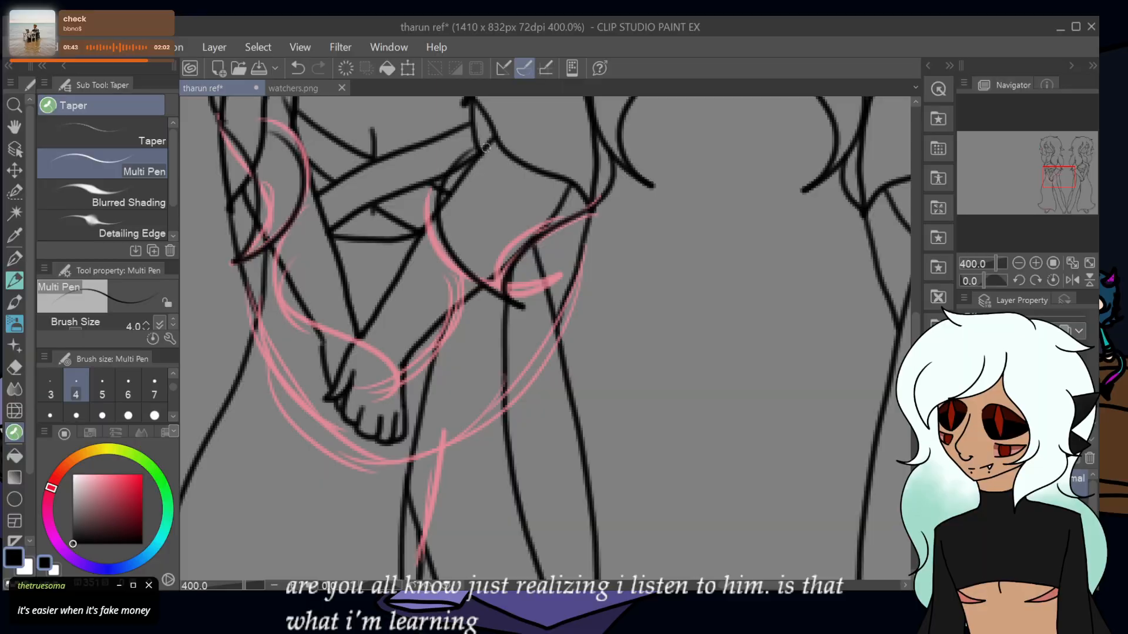
pyautogui.moveTo(280, 242)
pyautogui.mouseDown()
pyautogui.moveTo(311, 332)
pyautogui.moveTo(399, 405)
pyautogui.mouseUp()
pyautogui.moveTo(491, 289); pyautogui.dragTo(376, 414)
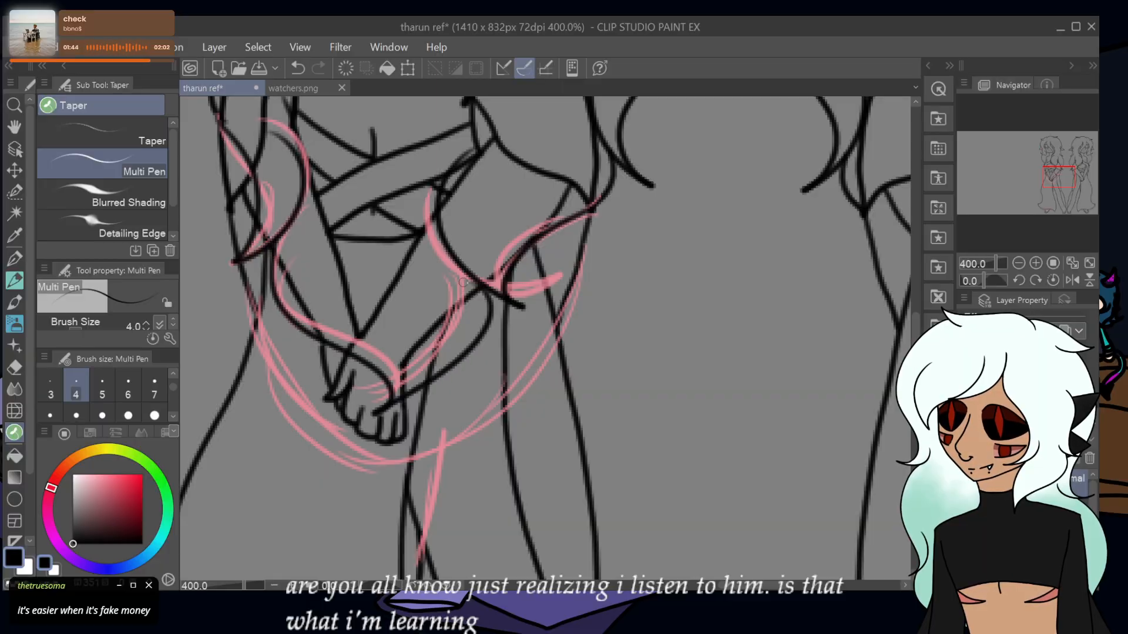
pyautogui.click(298, 69)
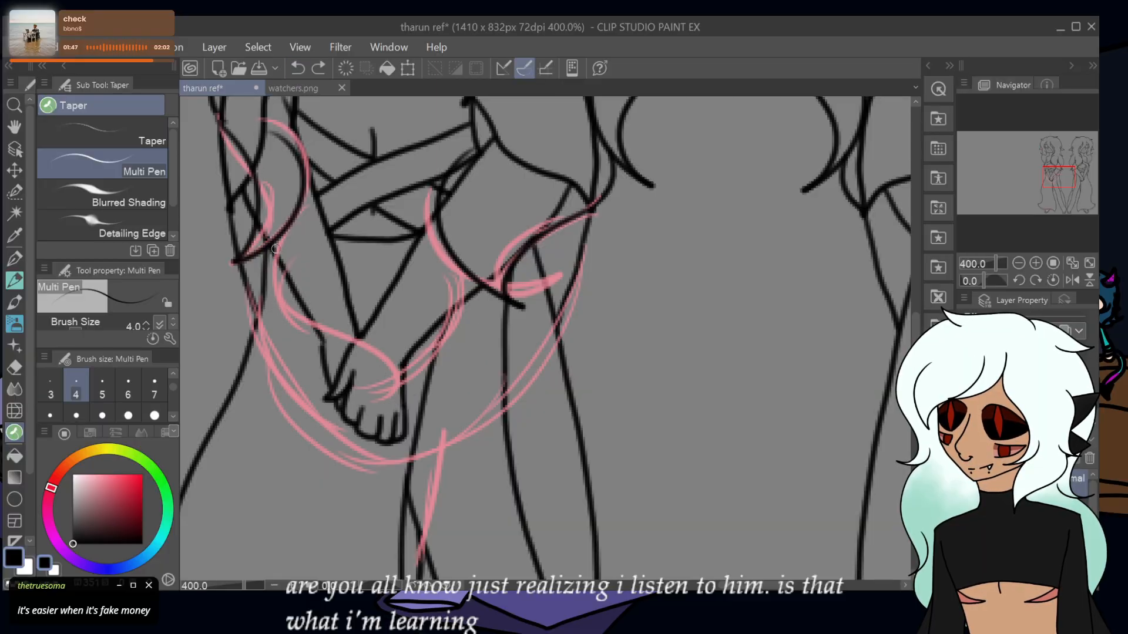
pyautogui.moveTo(272, 254); pyautogui.dragTo(394, 371)
pyautogui.moveTo(489, 288); pyautogui.dragTo(361, 389)
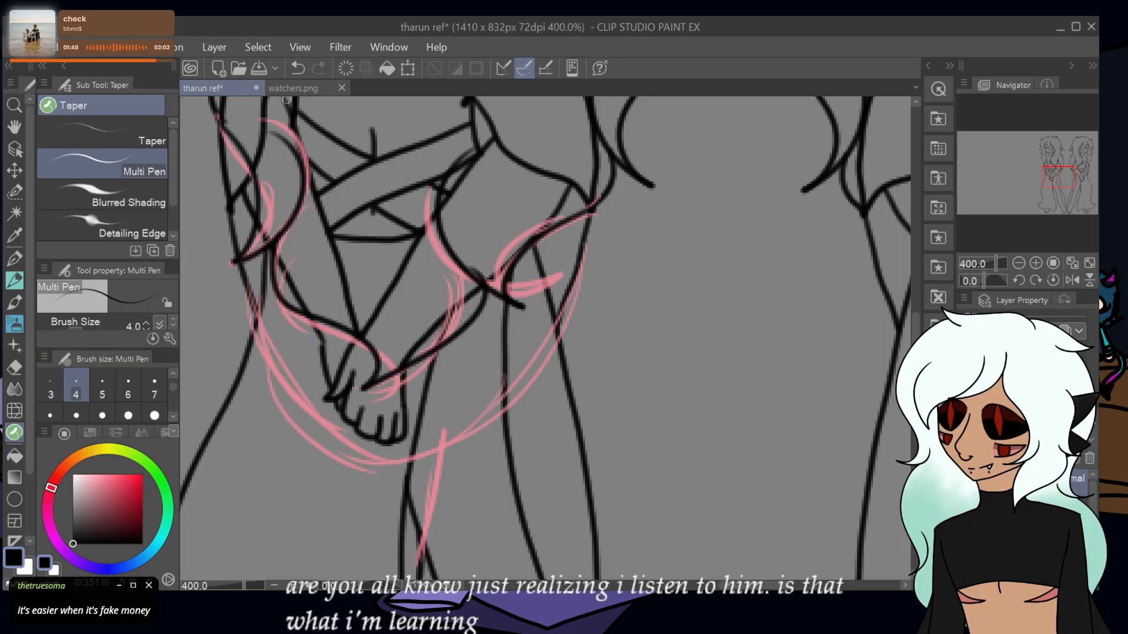
pyautogui.click(298, 69)
pyautogui.click(298, 68)
pyautogui.moveTo(273, 257); pyautogui.dragTo(404, 379)
pyautogui.moveTo(385, 400); pyautogui.dragTo(489, 278)
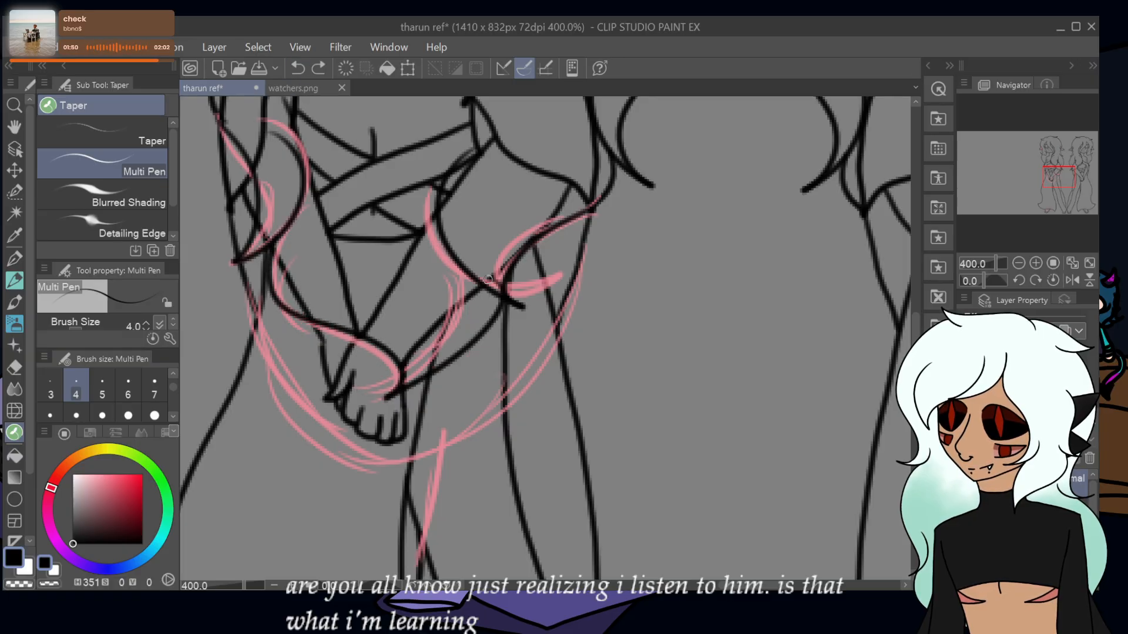
pyautogui.click(298, 69)
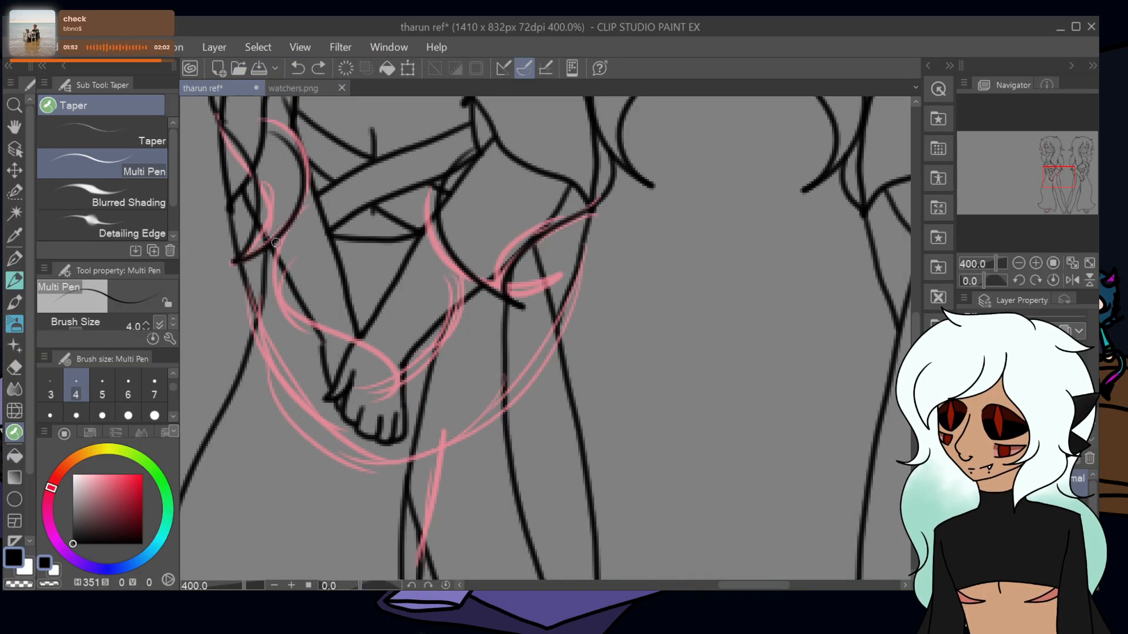
# - Ink the curves running from both elbows to the clasped hands, plus the large rounded curve beneath them
pyautogui.moveTo(272, 279)
pyautogui.mouseDown()
pyautogui.moveTo(375, 347)
pyautogui.moveTo(401, 380)
pyautogui.moveTo(482, 281)
pyautogui.mouseUp()
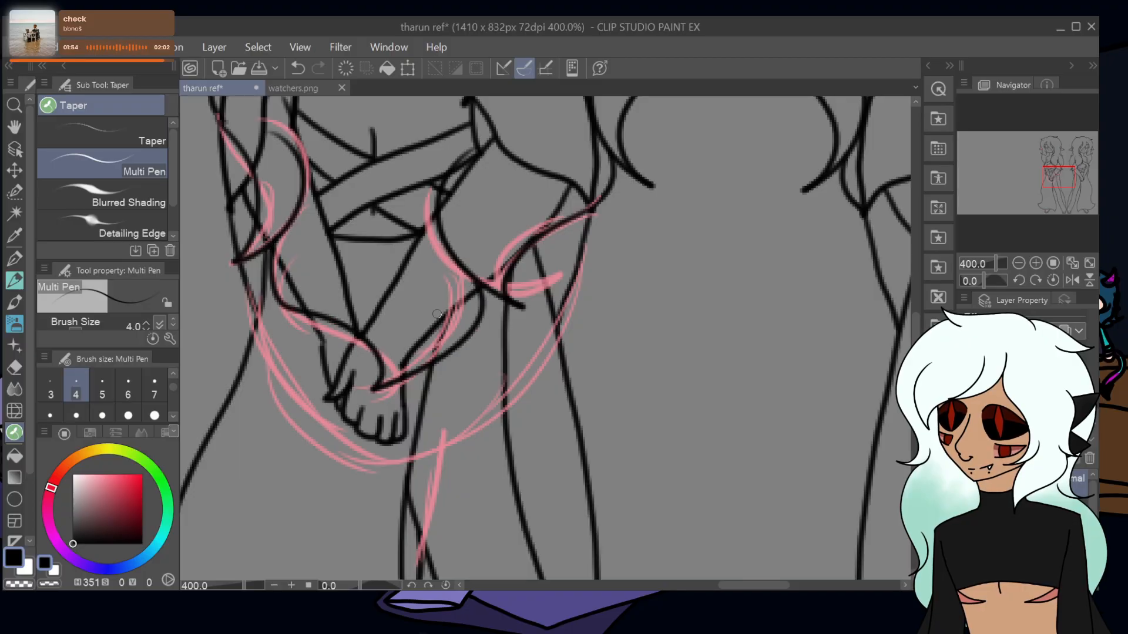
pyautogui.moveTo(259, 312)
pyautogui.mouseDown()
pyautogui.moveTo(290, 387)
pyautogui.moveTo(360, 463)
pyautogui.moveTo(449, 457)
pyautogui.moveTo(541, 367)
pyautogui.moveTo(555, 324)
pyautogui.moveTo(535, 360)
pyautogui.moveTo(419, 434)
pyautogui.moveTo(321, 437)
pyautogui.moveTo(266, 375)
pyautogui.moveTo(245, 318)
pyautogui.moveTo(340, 455)
pyautogui.moveTo(402, 476)
pyautogui.moveTo(504, 419)
pyautogui.moveTo(558, 323)
pyautogui.moveTo(489, 413)
pyautogui.moveTo(434, 452)
pyautogui.moveTo(374, 460)
pyautogui.moveTo(281, 388)
pyautogui.moveTo(260, 320)
pyautogui.moveTo(286, 377)
pyautogui.moveTo(389, 463)
pyautogui.moveTo(439, 443)
pyautogui.moveTo(510, 388)
pyautogui.mouseUp()
pyautogui.hotkey('ctrl', 'z')
pyautogui.click(298, 76)
pyautogui.click(298, 68)
pyautogui.click(297, 68)
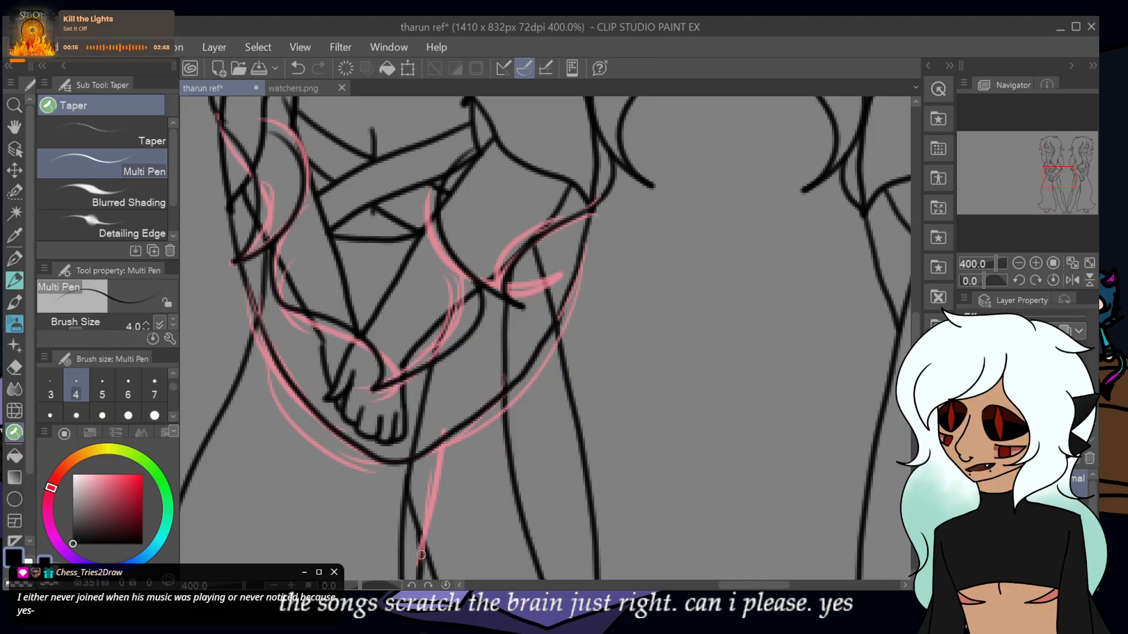
# - Ink the short line running down between the thighs from the large curve, undoing the first stroke and redrawing it
pyautogui.moveTo(433, 509); pyautogui.dragTo(445, 438)
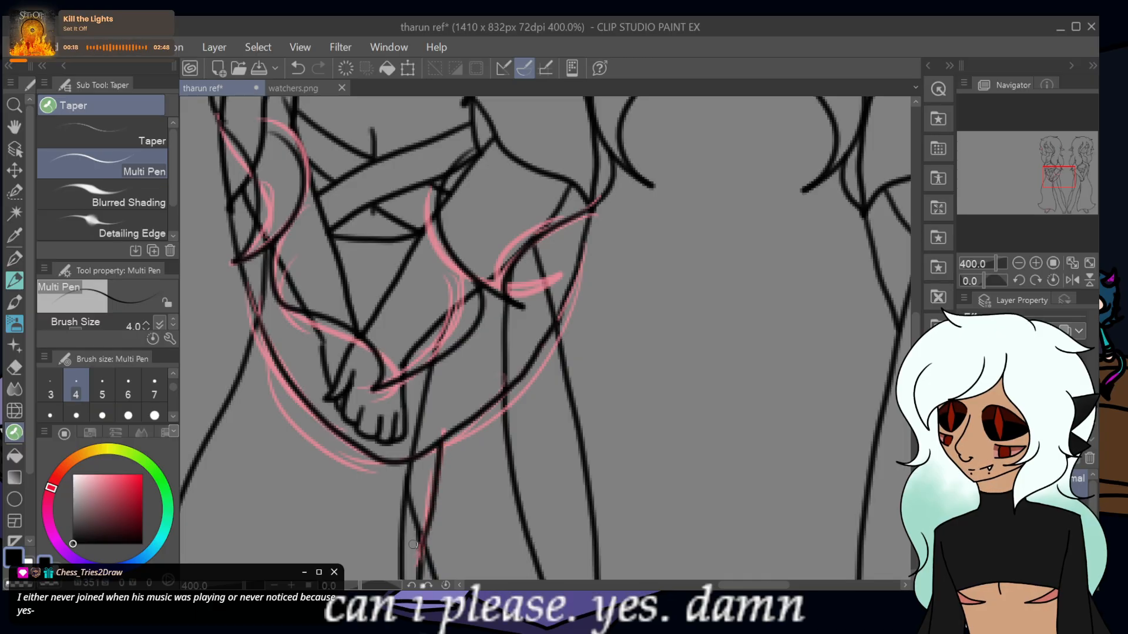
pyautogui.hotkey('ctrl', 'z')
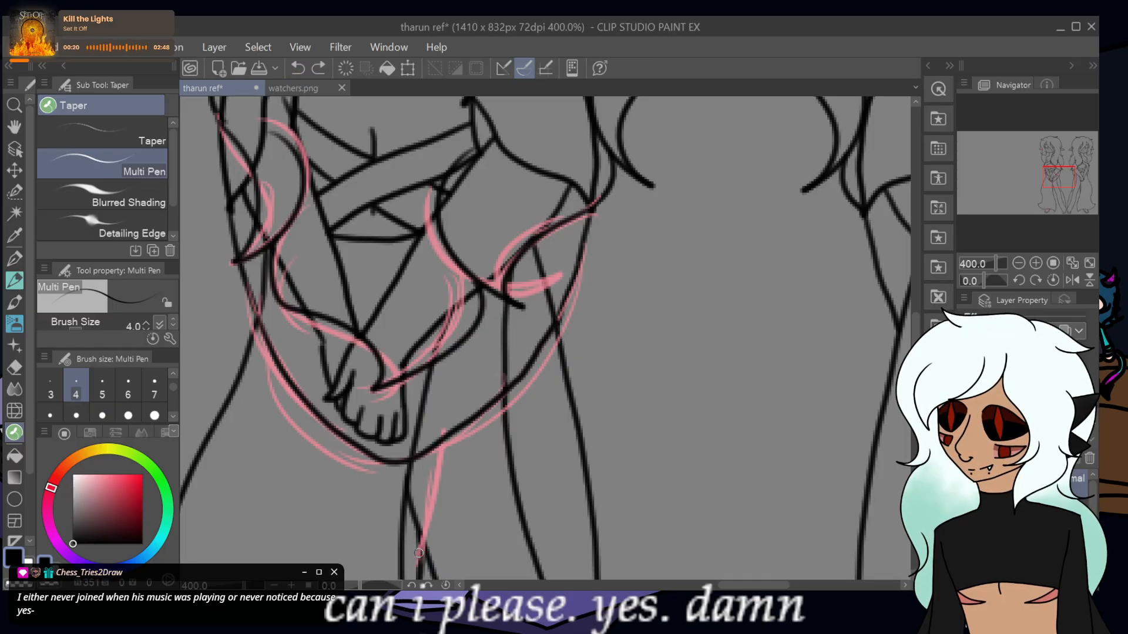
pyautogui.moveTo(423, 513); pyautogui.dragTo(437, 446)
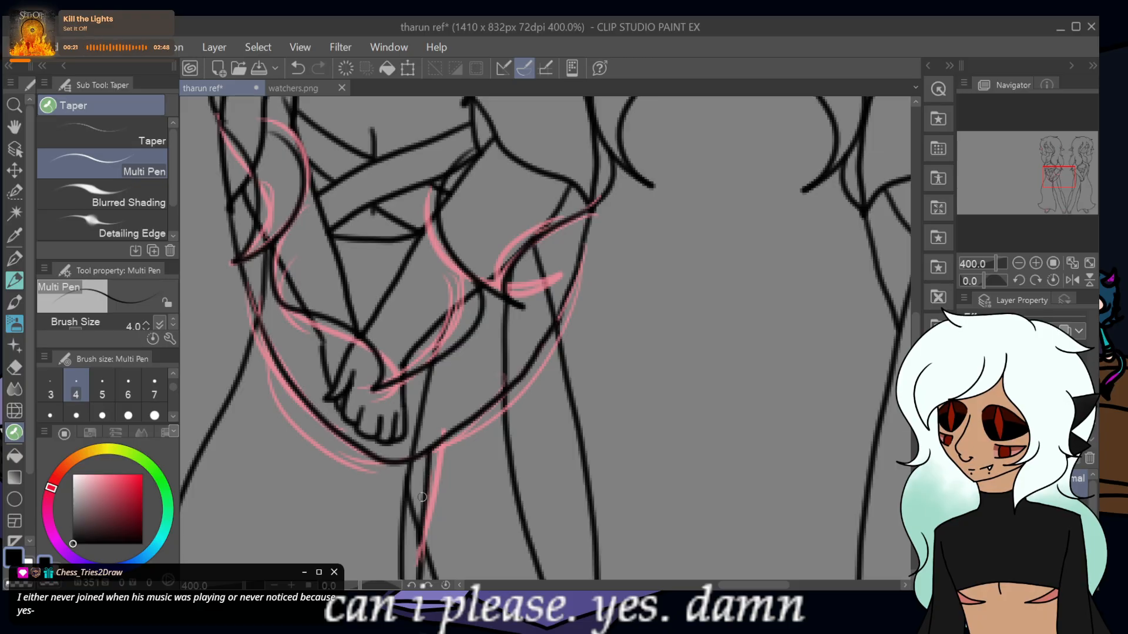
# - Ink the curved ankle lines above the toes on both feet of the mirrored figure, redrawing strokes as needed
pyautogui.moveTo(1051, 180); pyautogui.dragTo(1043, 210)
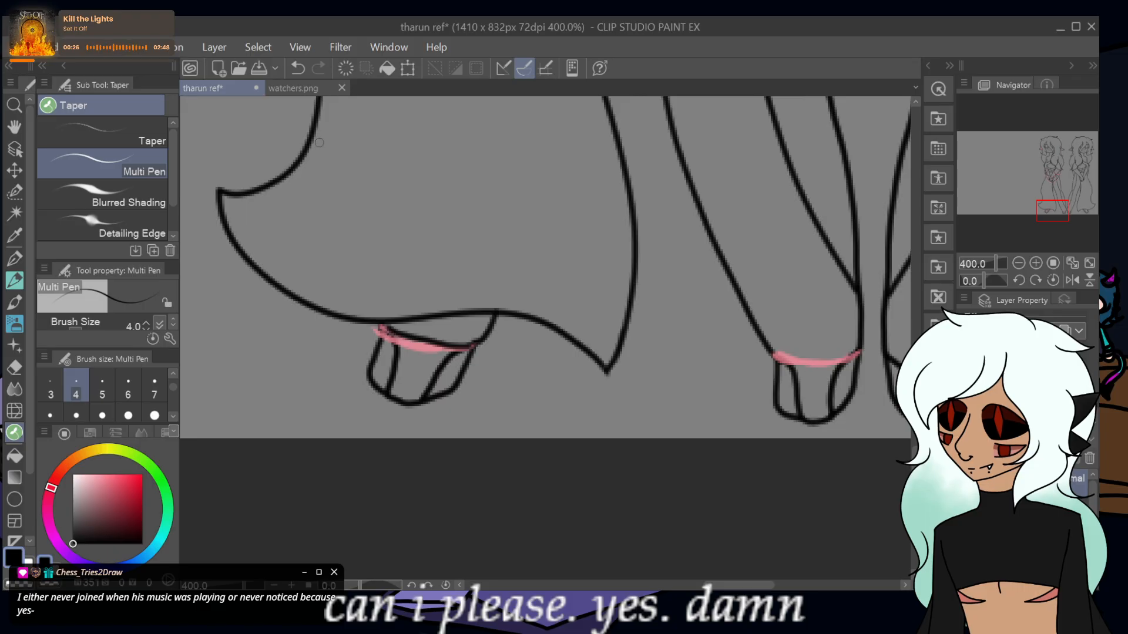
pyautogui.click(298, 68)
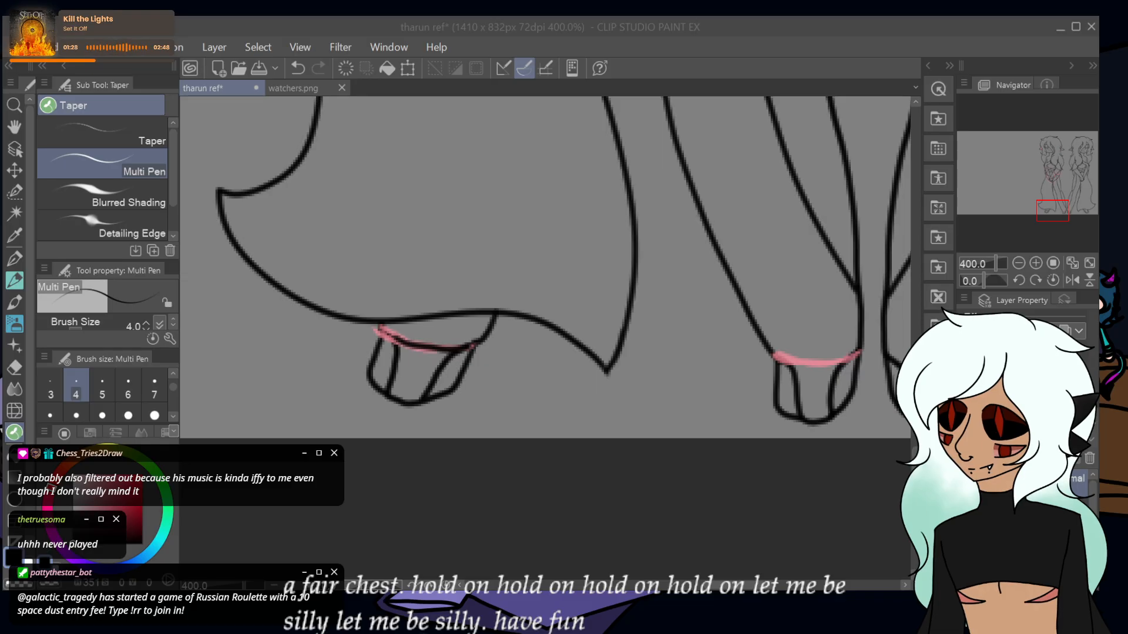
pyautogui.click(824, 367)
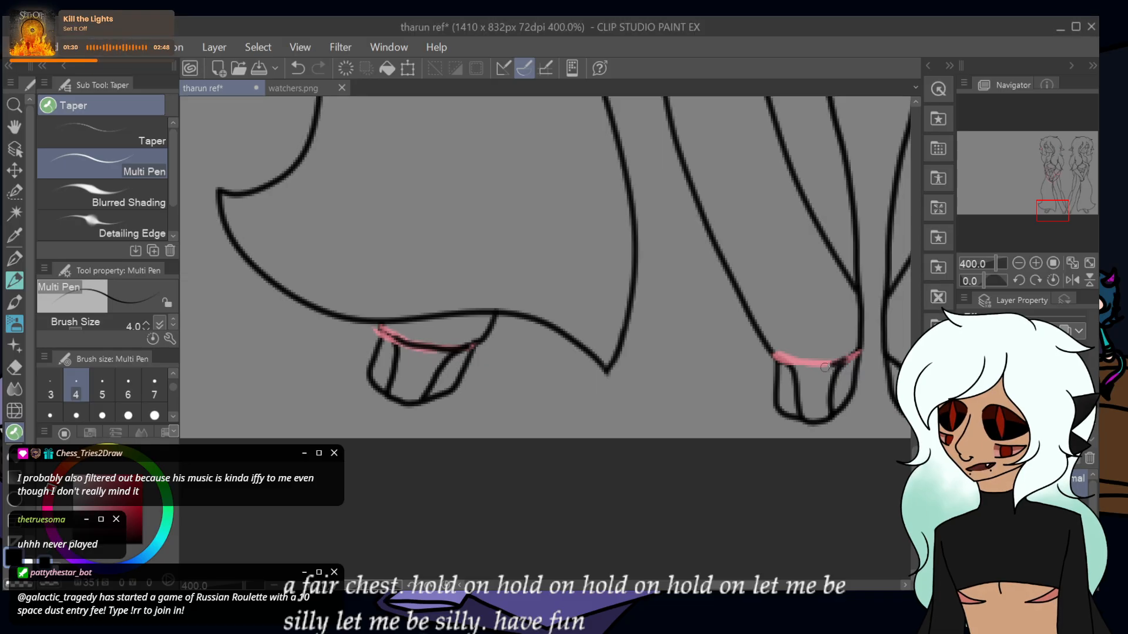
pyautogui.hotkey('ctrl', 'z')
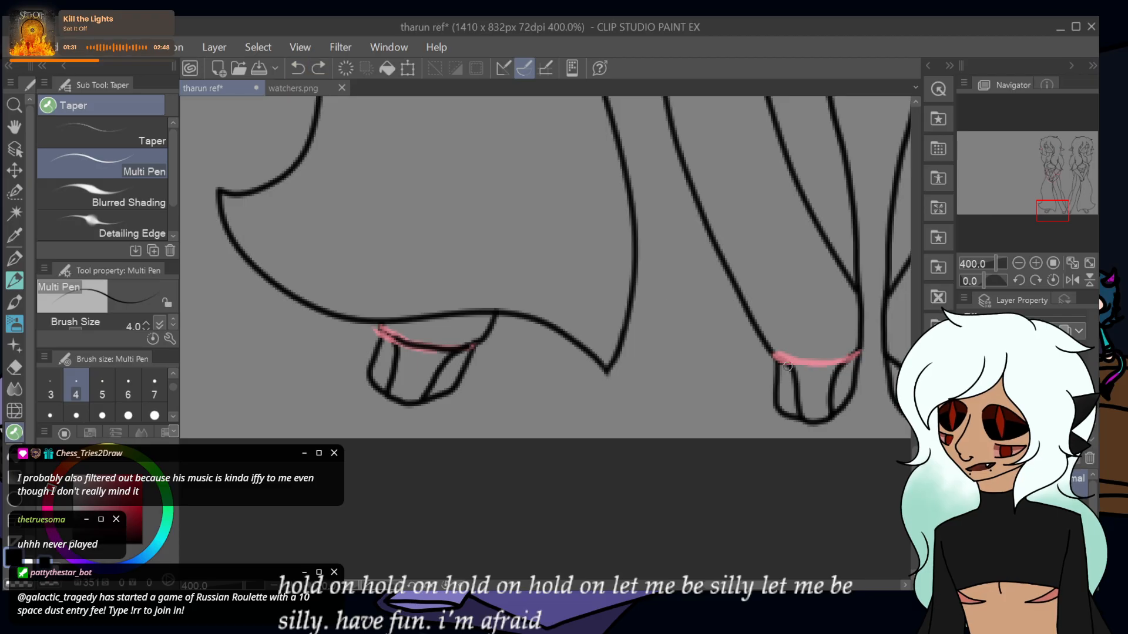
pyautogui.moveTo(814, 366); pyautogui.dragTo(852, 357)
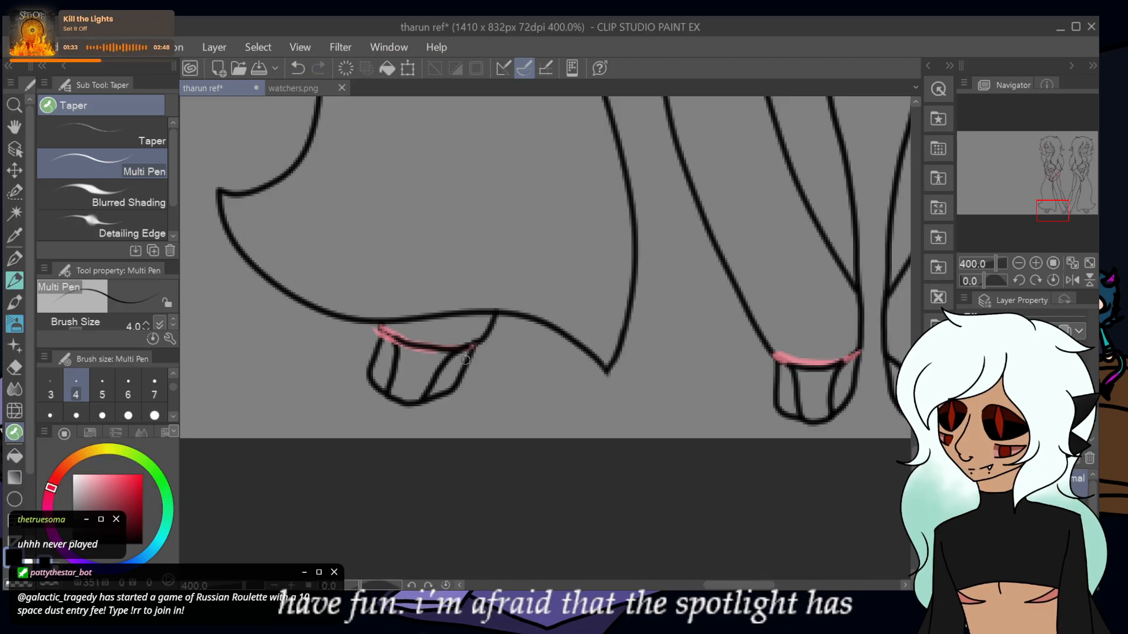
# - Ink the hair edges across both ears of the mirrored figure in black, redrawing strokes as needed, and delete the pink sketch layer
pyautogui.moveTo(1051, 210); pyautogui.dragTo(1056, 146)
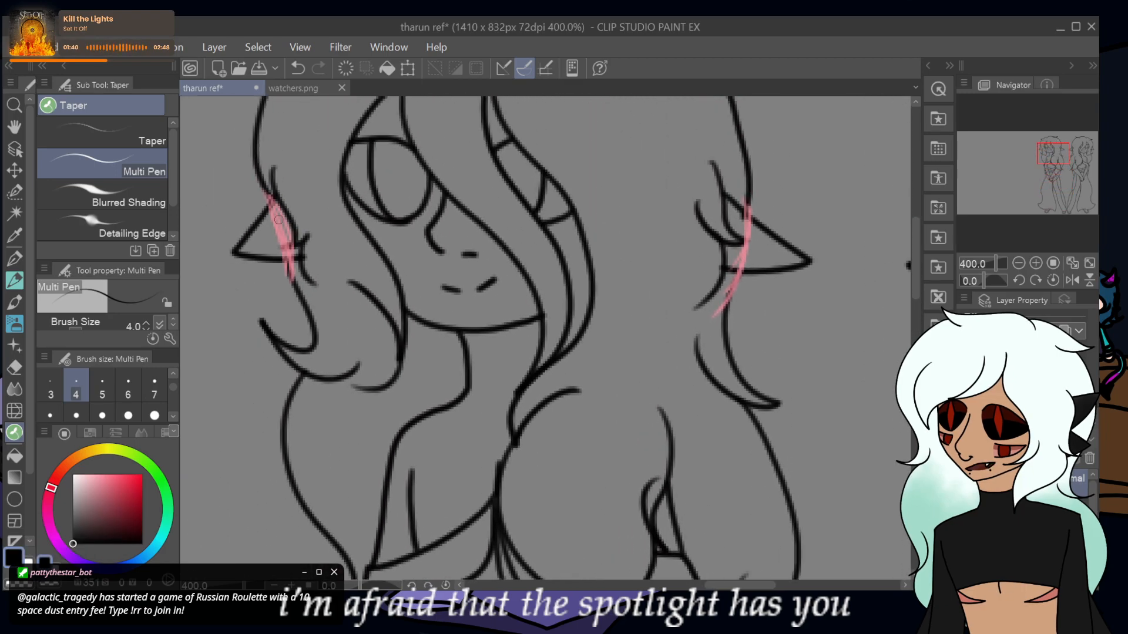
pyautogui.moveTo(270, 196); pyautogui.dragTo(279, 226)
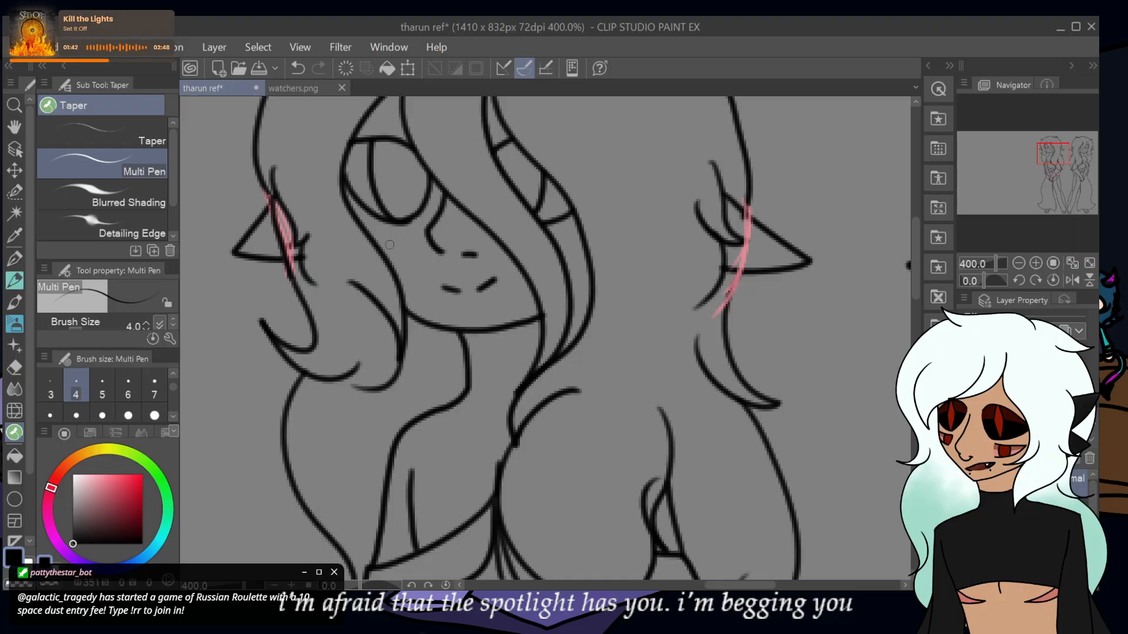
pyautogui.hotkey('ctrl', 'z')
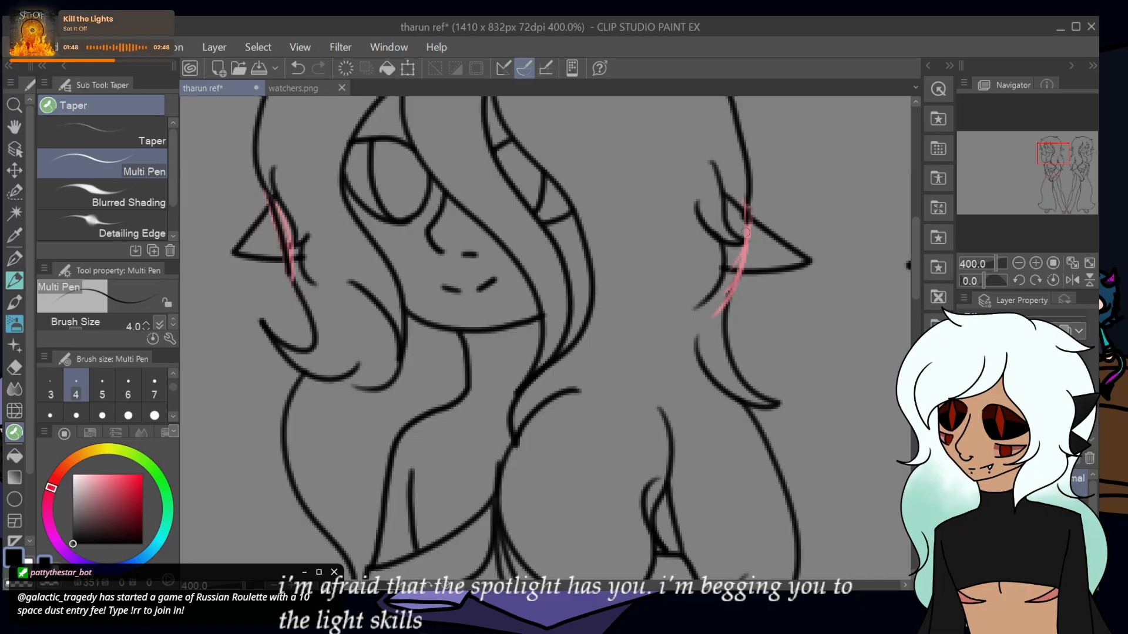
pyautogui.moveTo(746, 232); pyautogui.dragTo(729, 286)
pyautogui.hotkey('ctrl', 'z')
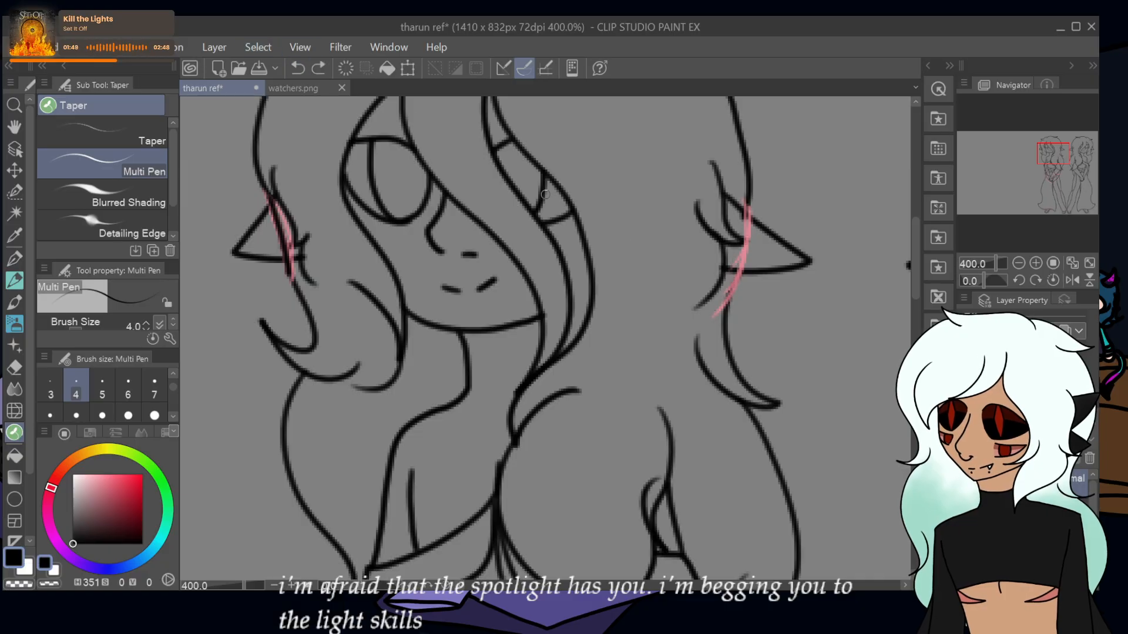
pyautogui.hotkey('ctrl', 'y')
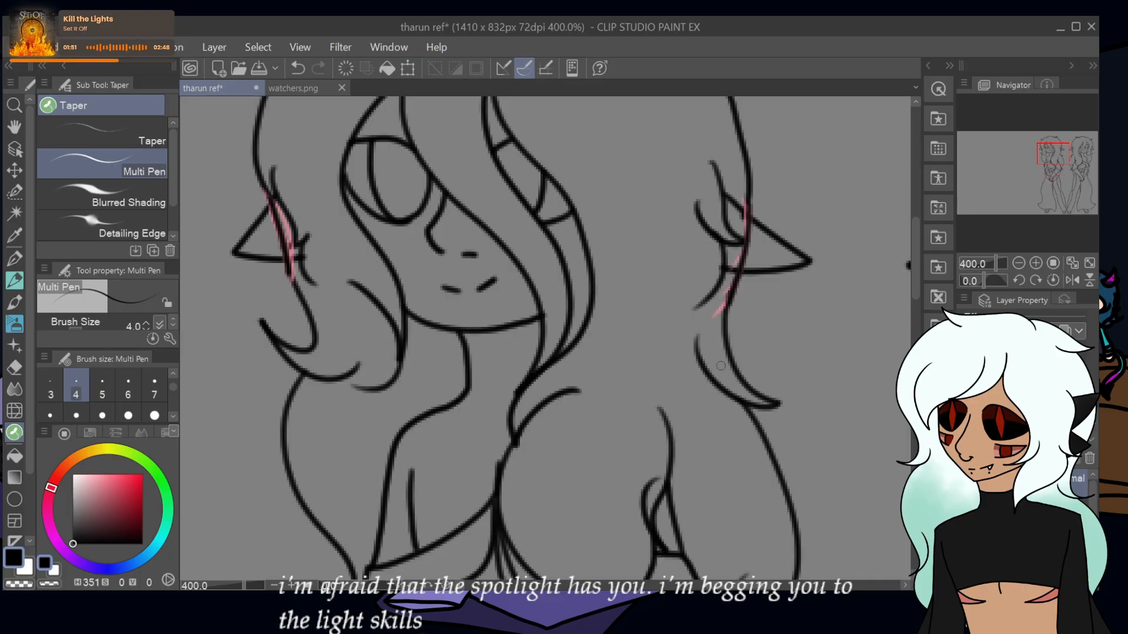
pyautogui.click(1090, 458)
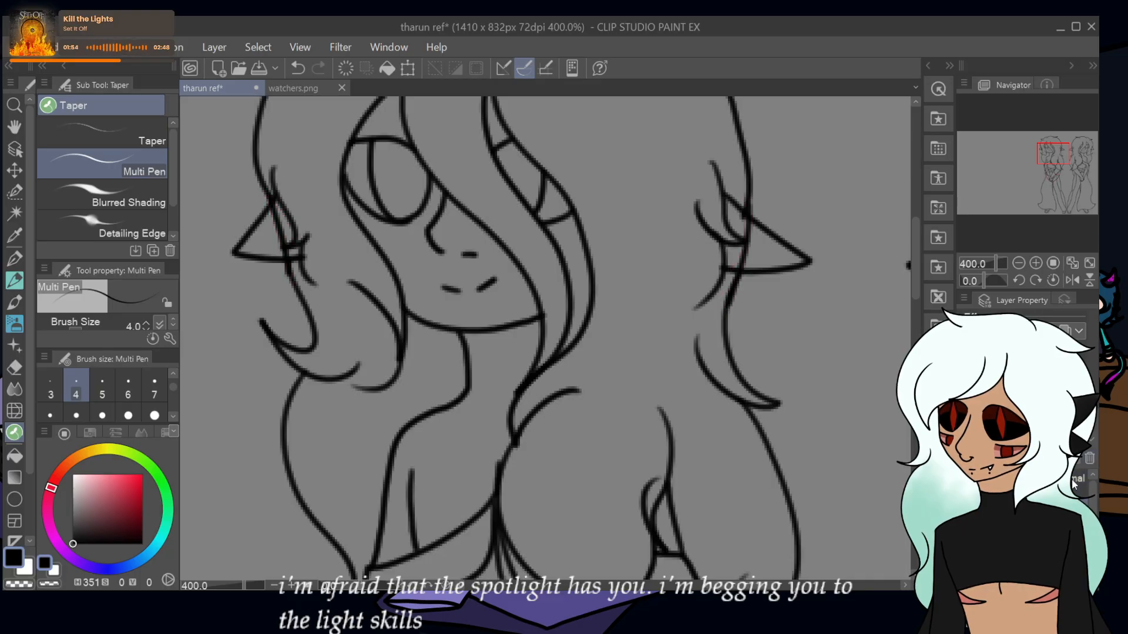
# - Erase the left ear's inner lines, the hair strand beside it and parts of the face and neck, setting the Hard eraser to size 12
pyautogui.click(14, 367)
pyautogui.moveTo(401, 339)
pyautogui.mouseDown()
pyautogui.moveTo(390, 397)
pyautogui.moveTo(359, 403)
pyautogui.moveTo(413, 318)
pyautogui.moveTo(388, 316)
pyautogui.moveTo(380, 292)
pyautogui.moveTo(365, 398)
pyautogui.mouseUp()
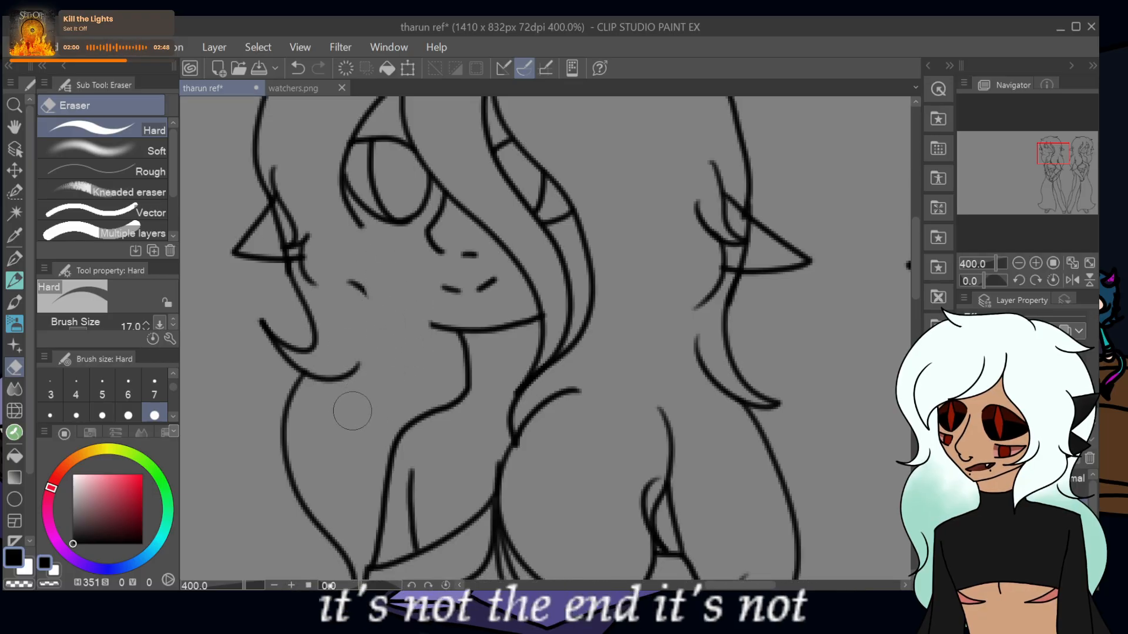
pyautogui.moveTo(351, 282)
pyautogui.mouseDown()
pyautogui.moveTo(330, 240)
pyautogui.moveTo(311, 273)
pyautogui.moveTo(298, 238)
pyautogui.mouseUp()
pyautogui.click(298, 68)
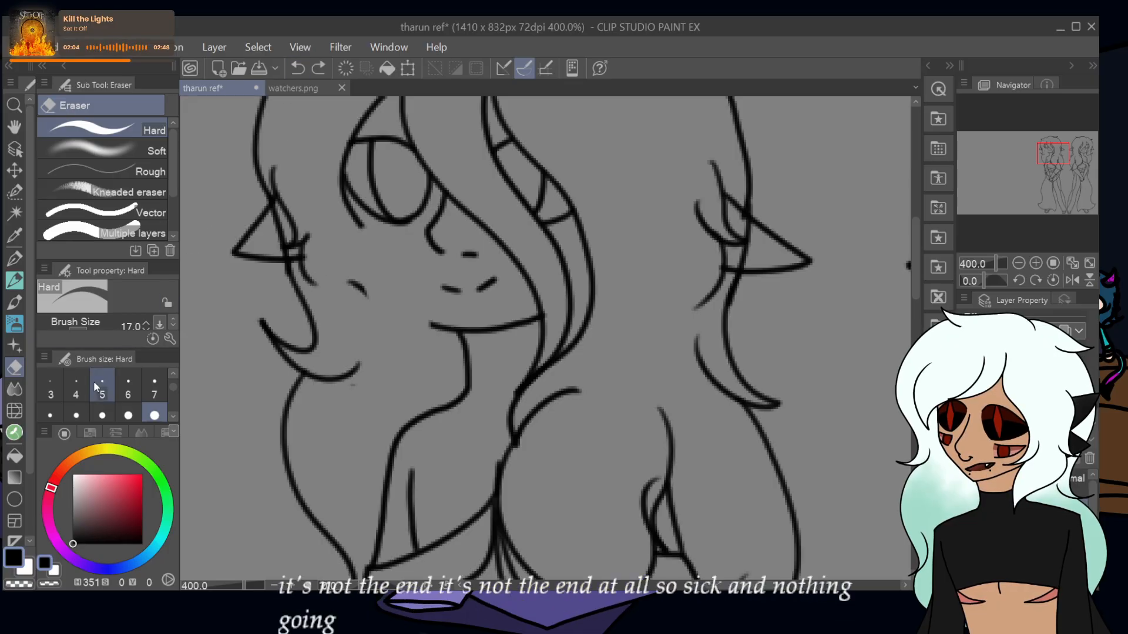
pyautogui.click(103, 415)
pyautogui.moveTo(378, 378)
pyautogui.mouseDown()
pyautogui.moveTo(345, 260)
pyautogui.moveTo(307, 238)
pyautogui.moveTo(315, 283)
pyautogui.moveTo(277, 166)
pyautogui.moveTo(288, 202)
pyautogui.moveTo(333, 176)
pyautogui.moveTo(339, 153)
pyautogui.moveTo(420, 306)
pyautogui.moveTo(430, 392)
pyautogui.moveTo(455, 391)
pyautogui.moveTo(471, 372)
pyautogui.moveTo(521, 390)
pyautogui.moveTo(543, 364)
pyautogui.mouseUp()
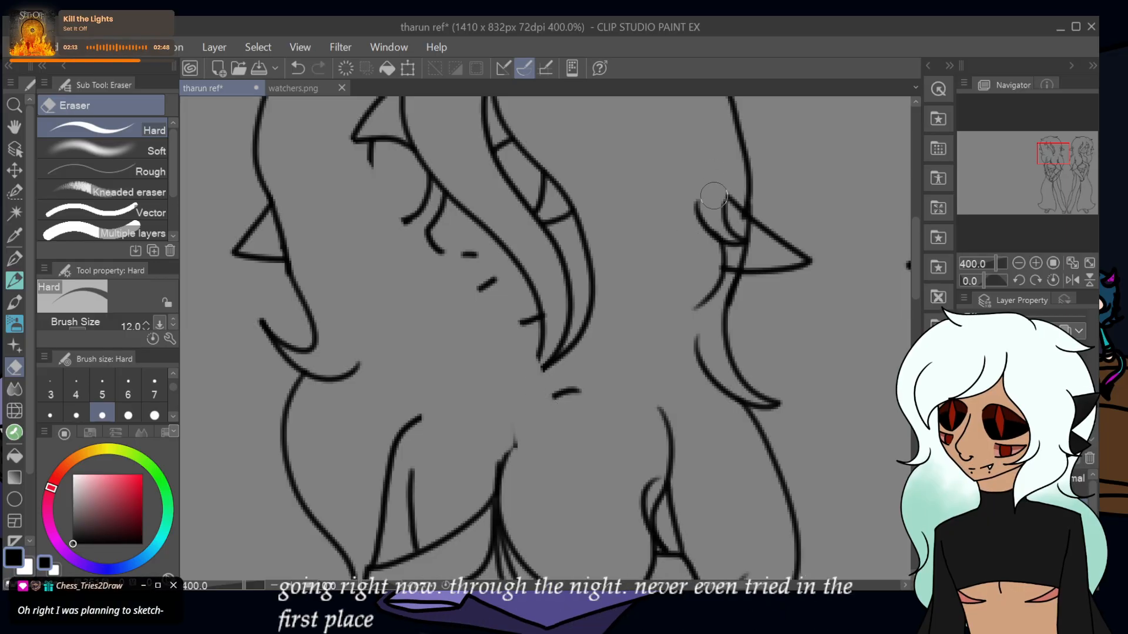
# - Erase the inner lines of the right ear on the mirrored figure, keeping only the ear tip outside the hair
pyautogui.moveTo(714, 195)
pyautogui.mouseDown()
pyautogui.moveTo(716, 231)
pyautogui.moveTo(724, 187)
pyautogui.moveTo(735, 218)
pyautogui.mouseUp()
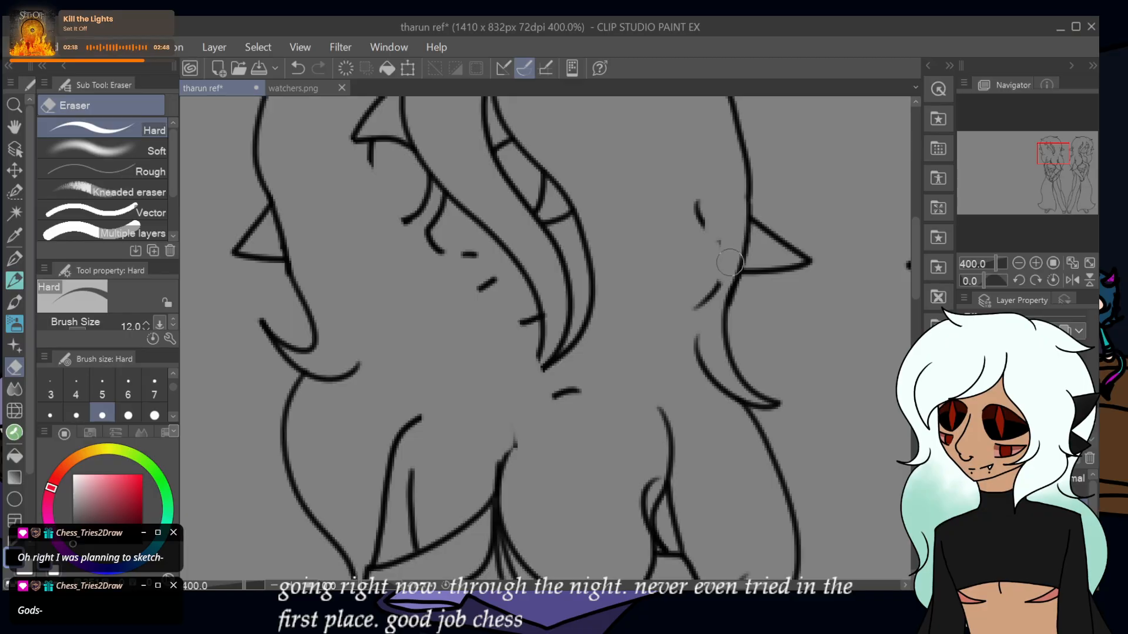
pyautogui.moveTo(721, 263); pyautogui.dragTo(699, 303)
pyautogui.moveTo(693, 197); pyautogui.dragTo(659, 201)
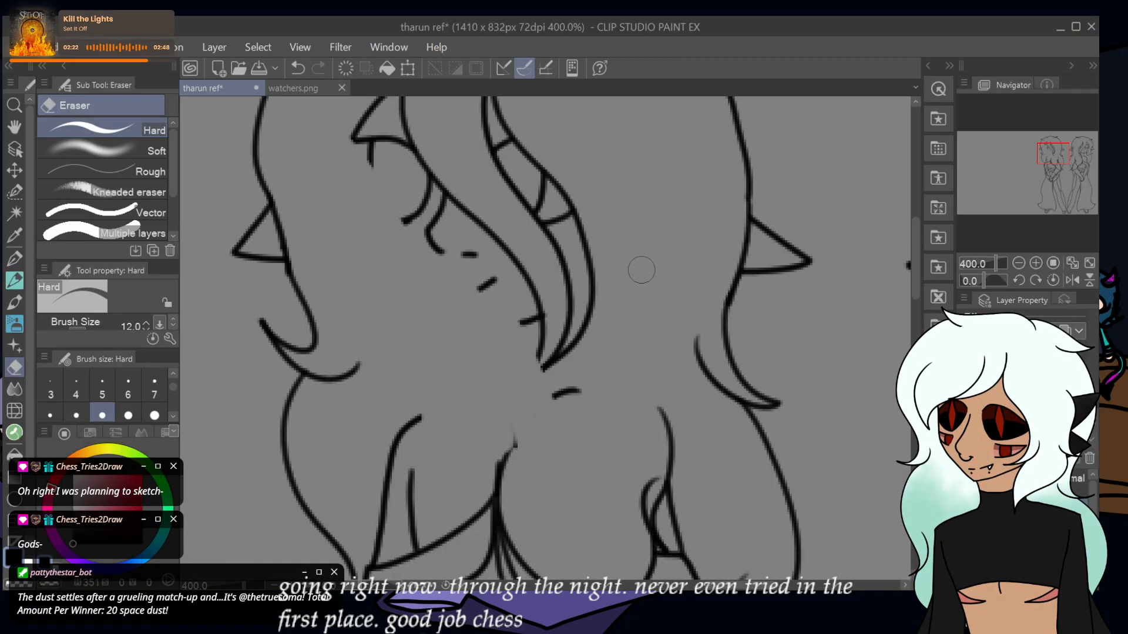
# - Erase the long front hair strands, the remaining facial features and the shoulder lines inside the mirrored figure's hair outline
pyautogui.moveTo(587, 237)
pyautogui.mouseDown()
pyautogui.moveTo(597, 312)
pyautogui.moveTo(586, 344)
pyautogui.mouseUp()
pyautogui.moveTo(659, 408)
pyautogui.mouseDown()
pyautogui.moveTo(672, 457)
pyautogui.moveTo(671, 434)
pyautogui.moveTo(676, 464)
pyautogui.moveTo(655, 508)
pyautogui.moveTo(574, 342)
pyautogui.moveTo(583, 323)
pyautogui.moveTo(550, 365)
pyautogui.moveTo(544, 283)
pyautogui.moveTo(573, 270)
pyautogui.mouseUp()
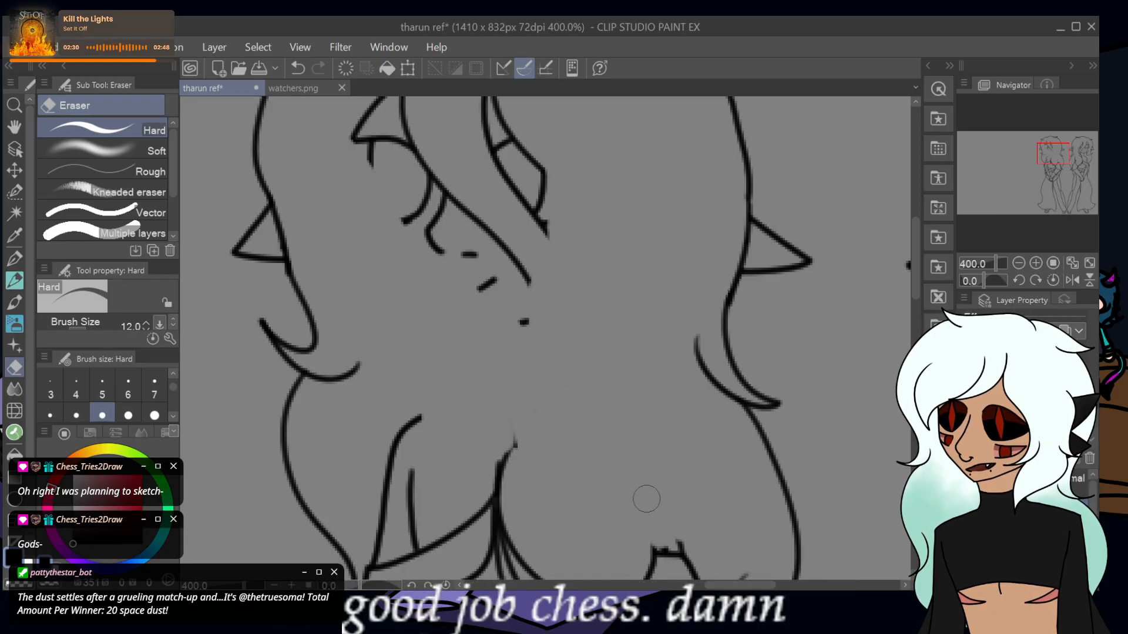
pyautogui.scroll(3, 646, 499)
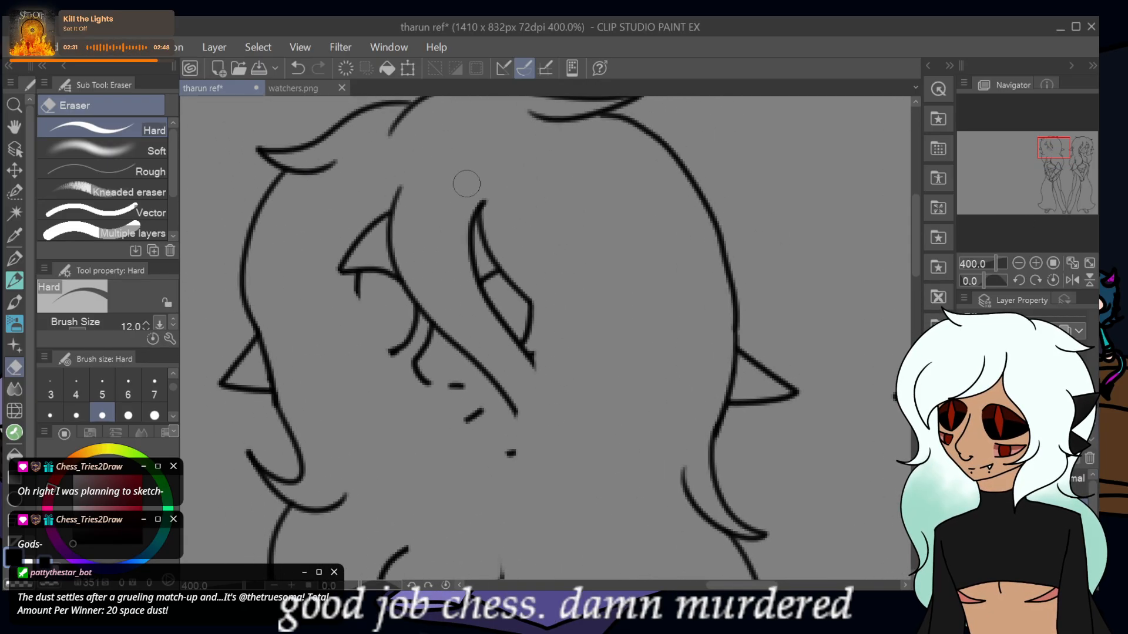
pyautogui.moveTo(466, 184)
pyautogui.mouseDown()
pyautogui.moveTo(482, 203)
pyautogui.moveTo(472, 183)
pyautogui.moveTo(462, 188)
pyautogui.moveTo(485, 286)
pyautogui.moveTo(467, 294)
pyautogui.moveTo(450, 280)
pyautogui.moveTo(385, 181)
pyautogui.moveTo(349, 261)
pyautogui.moveTo(354, 335)
pyautogui.moveTo(475, 459)
pyautogui.moveTo(501, 445)
pyautogui.moveTo(511, 402)
pyautogui.moveTo(492, 437)
pyautogui.mouseUp()
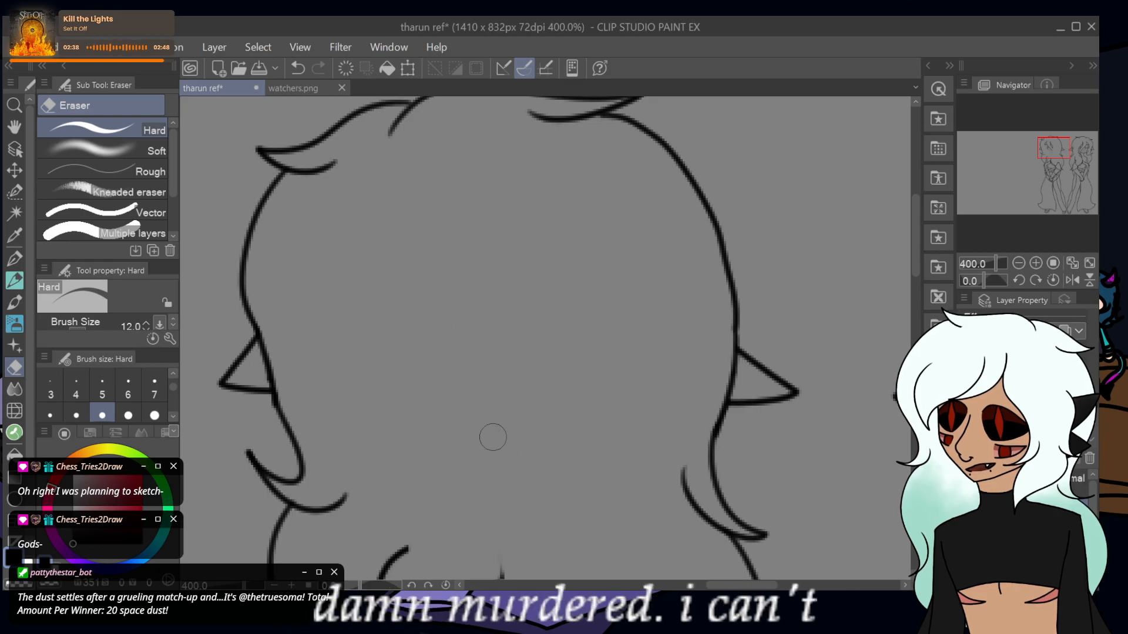
pyautogui.moveTo(406, 457); pyautogui.dragTo(386, 549)
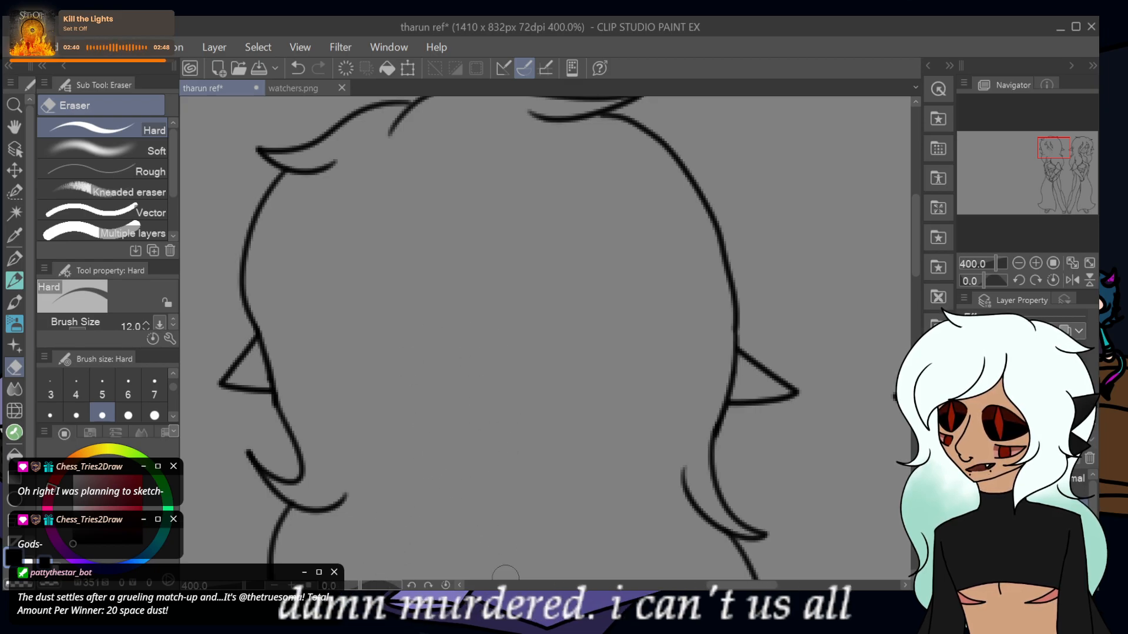
# - Erase the upper-arm lines on the mirrored figure's left side and extend the hair tip there with a short black stroke
pyautogui.moveTo(1046, 147); pyautogui.dragTo(1048, 161)
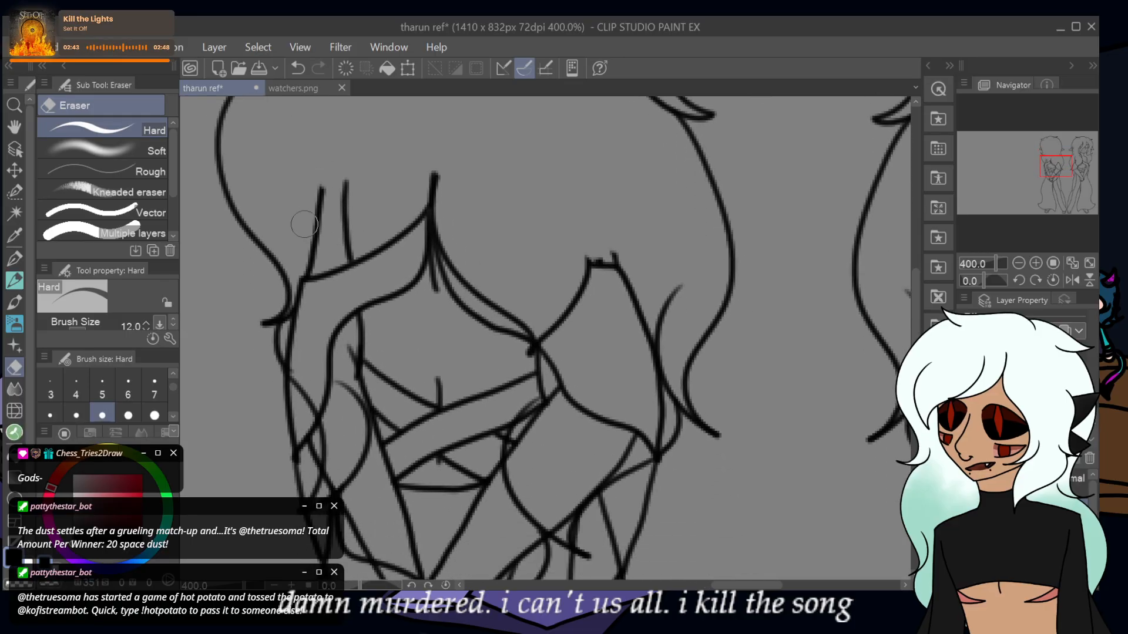
pyautogui.moveTo(318, 246); pyautogui.dragTo(291, 345)
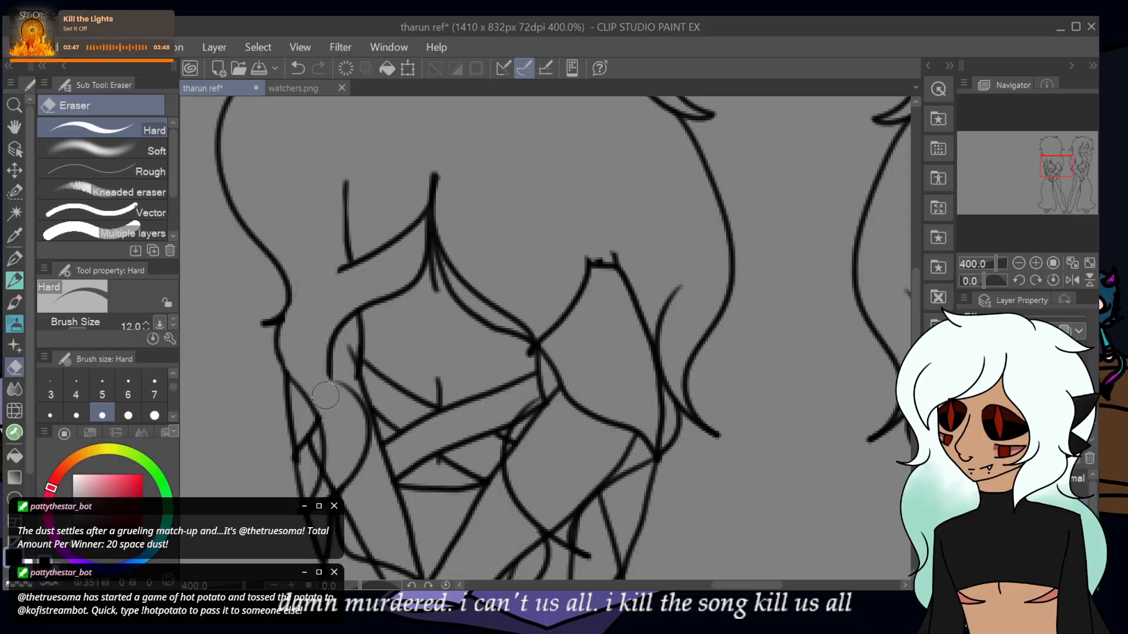
pyautogui.press('p')
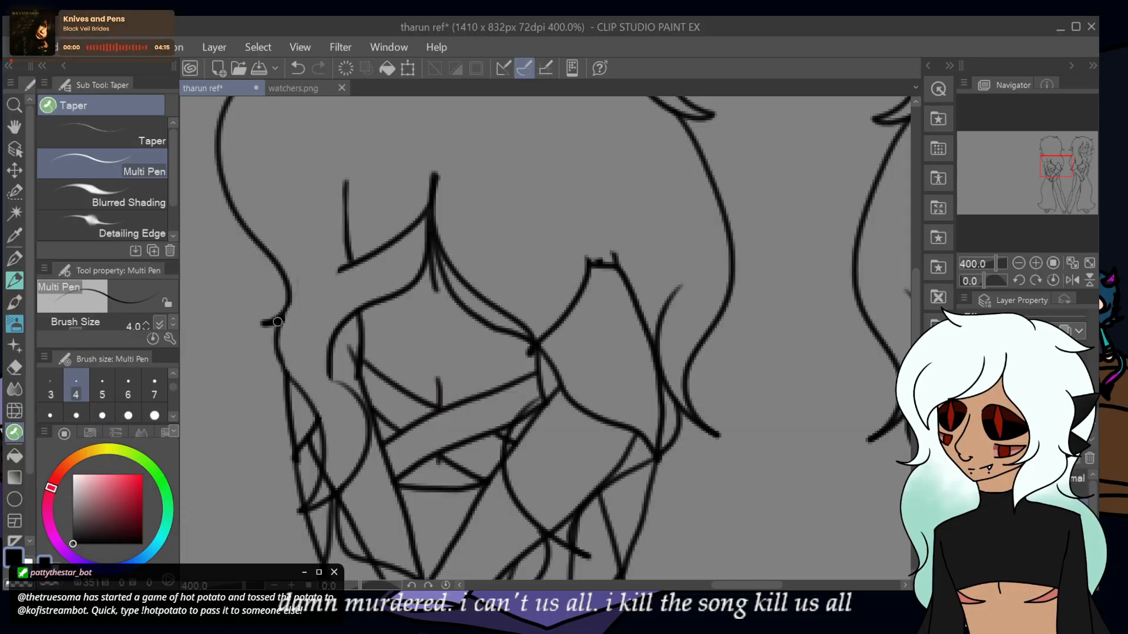
pyautogui.click(15, 367)
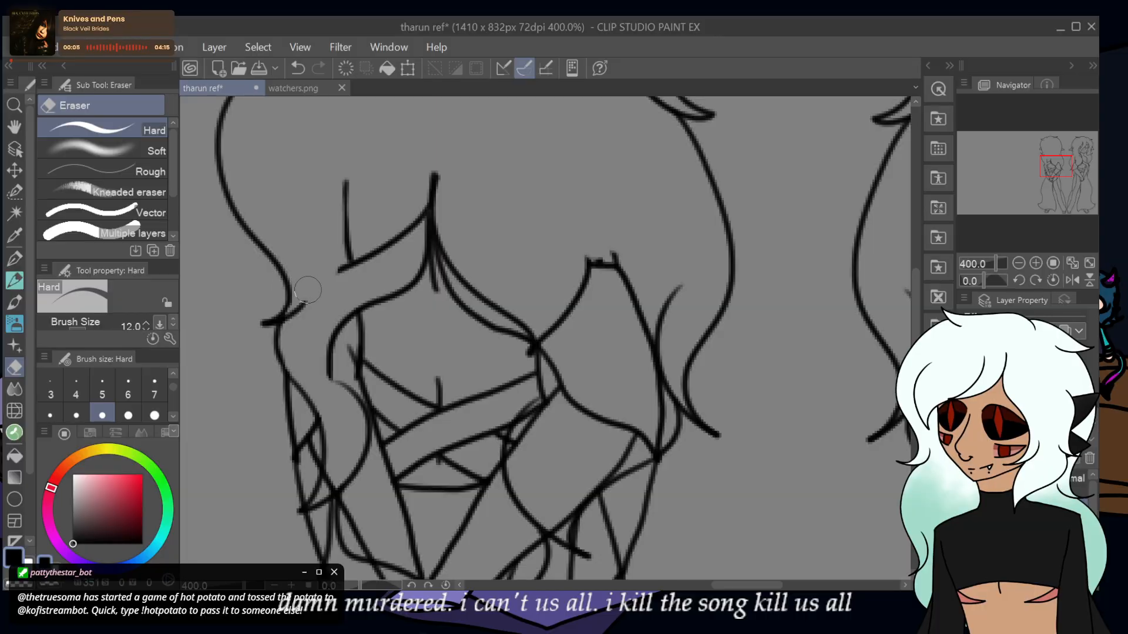
# - Erase the chest, neckline and right upper-arm lines, and re-ink the gap in the outline below the right hair tip
pyautogui.moveTo(316, 220)
pyautogui.mouseDown()
pyautogui.moveTo(347, 182)
pyautogui.moveTo(386, 213)
pyautogui.moveTo(453, 212)
pyautogui.moveTo(436, 184)
pyautogui.moveTo(564, 382)
pyautogui.moveTo(599, 326)
pyautogui.moveTo(654, 403)
pyautogui.moveTo(599, 229)
pyautogui.moveTo(574, 245)
pyautogui.moveTo(566, 381)
pyautogui.mouseUp()
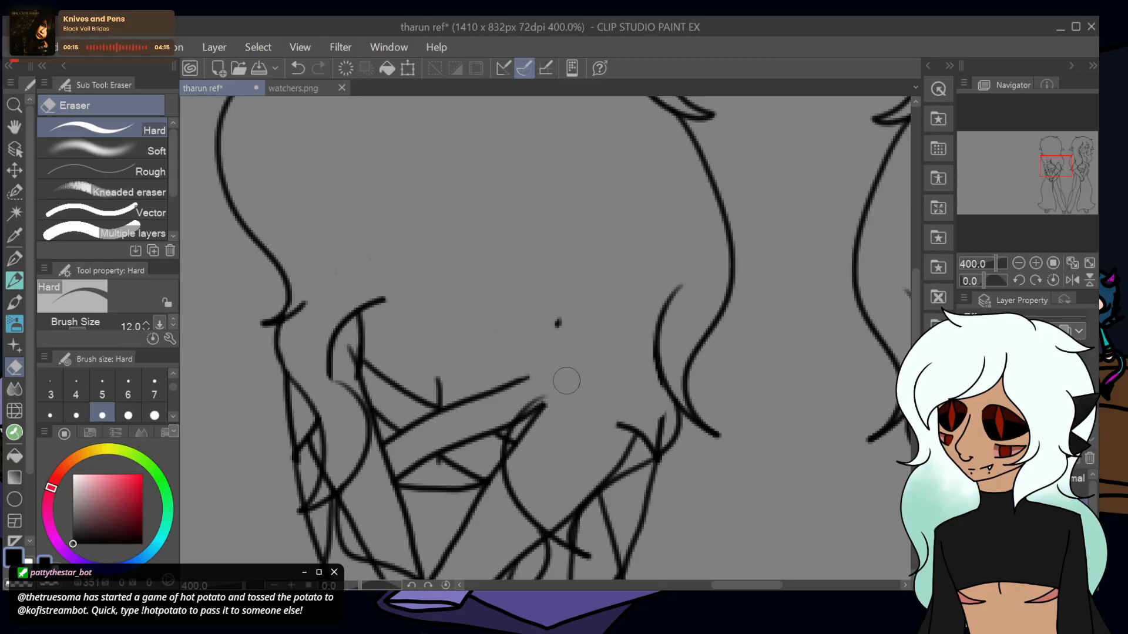
pyautogui.moveTo(598, 421)
pyautogui.mouseDown()
pyautogui.moveTo(628, 433)
pyautogui.moveTo(641, 467)
pyautogui.moveTo(659, 433)
pyautogui.mouseUp()
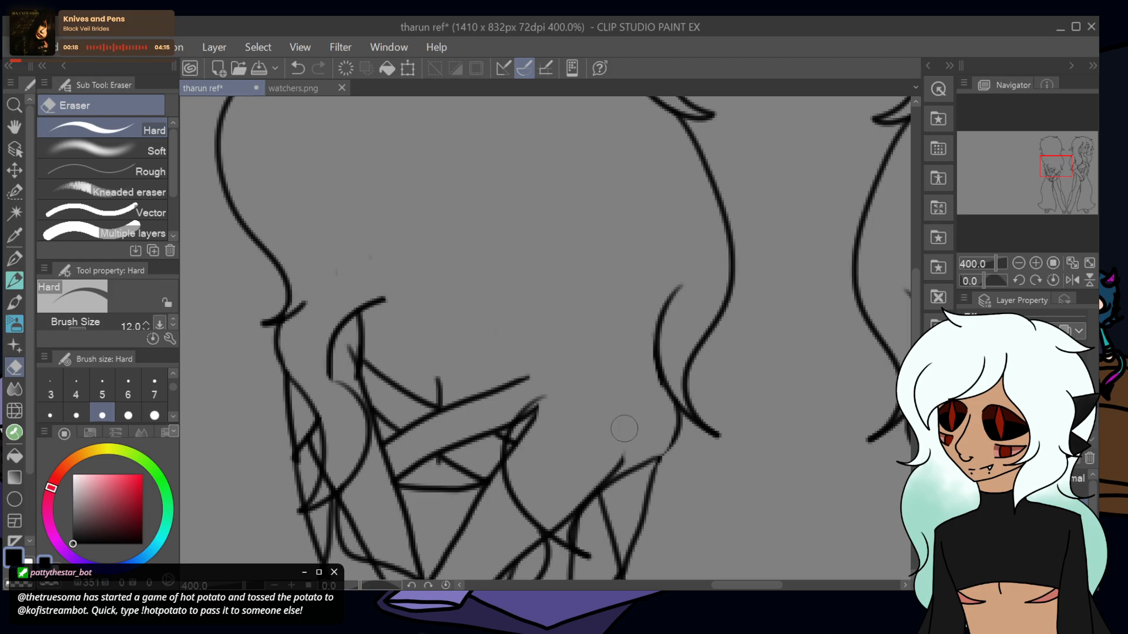
pyautogui.press('g')
pyautogui.press('p')
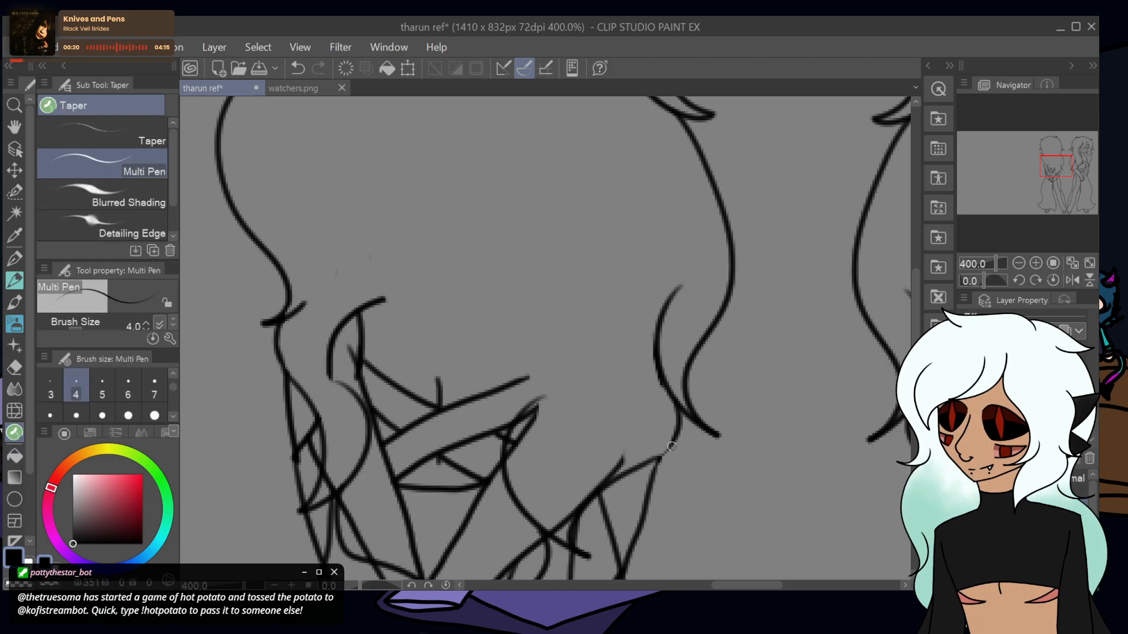
pyautogui.click(15, 389)
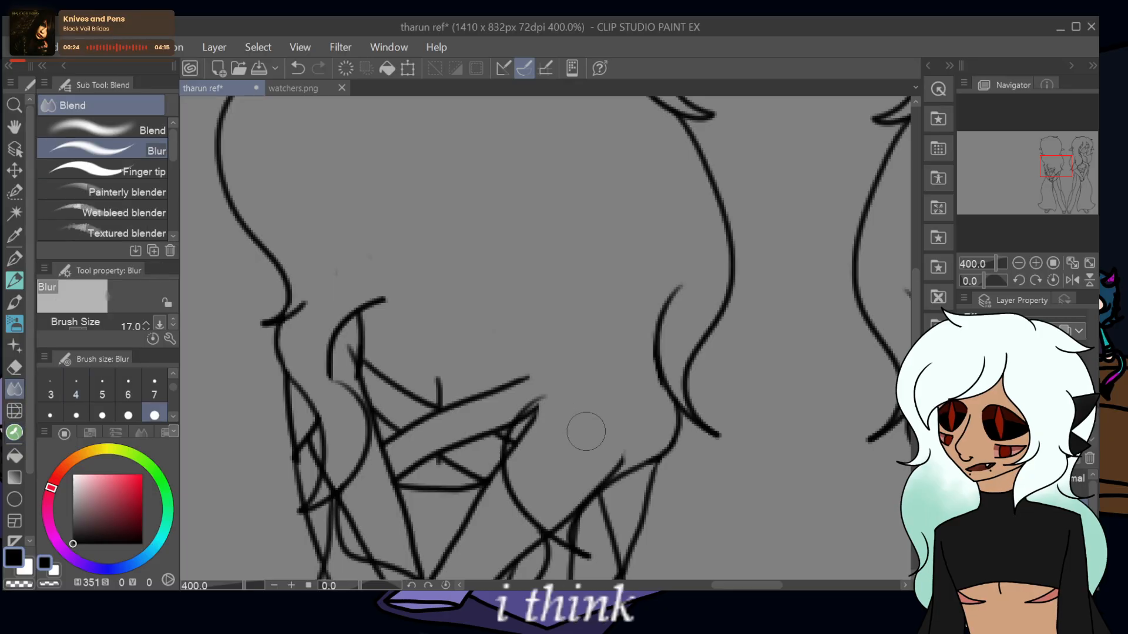
pyautogui.moveTo(1049, 169); pyautogui.dragTo(1043, 174)
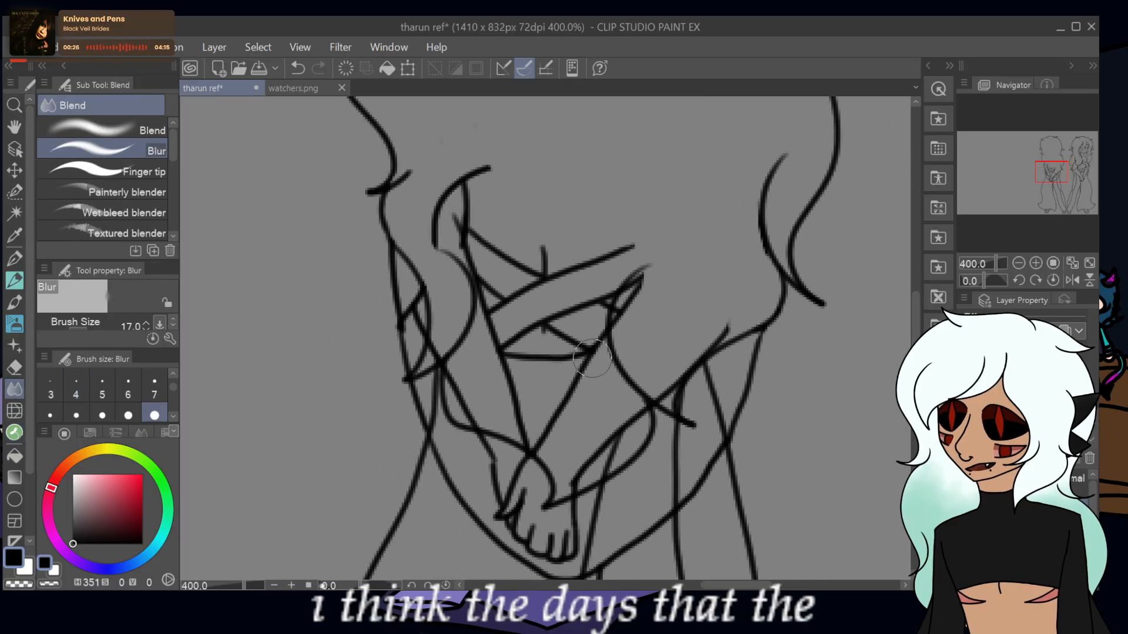
pyautogui.moveTo(712, 323); pyautogui.dragTo(715, 329)
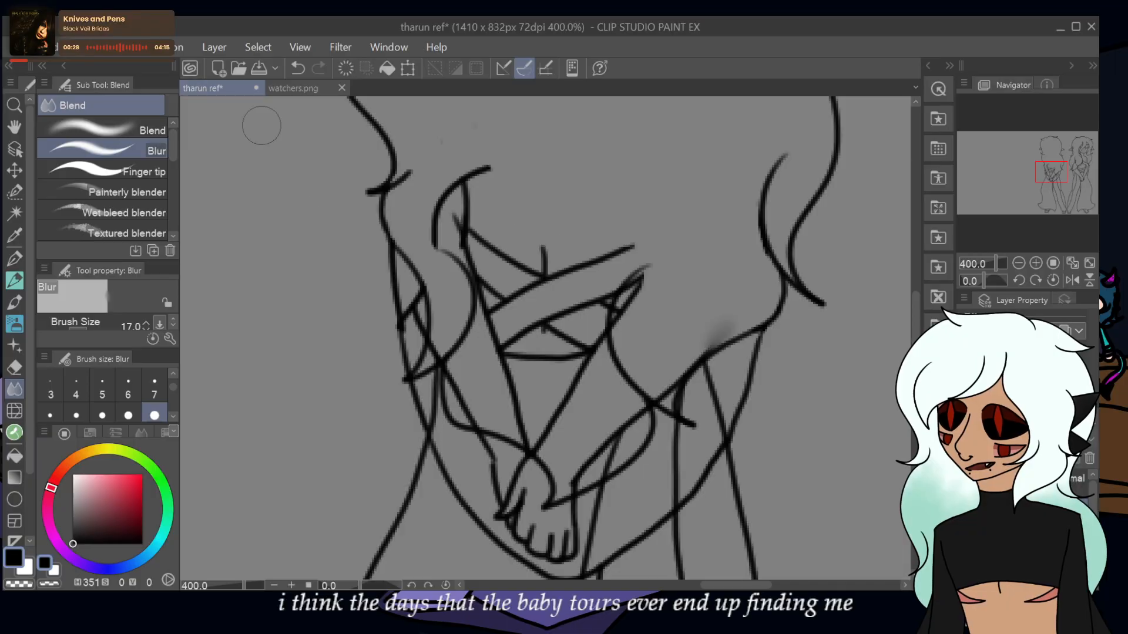
pyautogui.click(291, 69)
# - Erase the leg, forearm and hand lines crossing the right side of the shape between the elbow and the large rounded curve
pyautogui.click(11, 369)
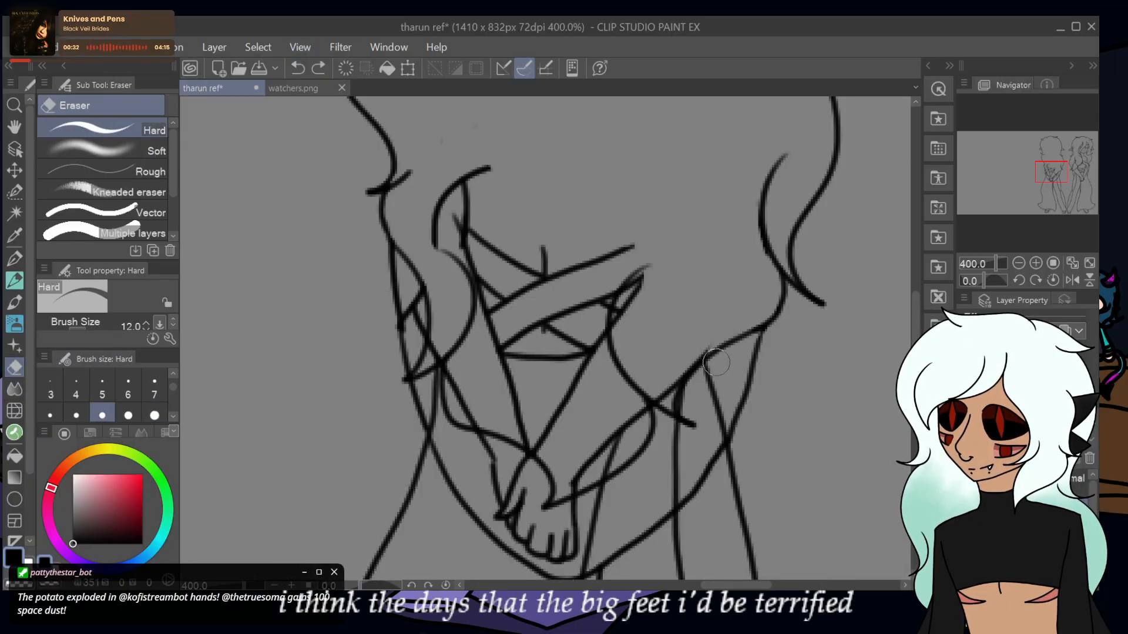
pyautogui.moveTo(716, 435); pyautogui.dragTo(674, 491)
pyautogui.moveTo(600, 533)
pyautogui.mouseDown()
pyautogui.moveTo(592, 479)
pyautogui.moveTo(614, 410)
pyautogui.moveTo(580, 514)
pyautogui.mouseUp()
pyautogui.moveTo(587, 558); pyautogui.dragTo(573, 574)
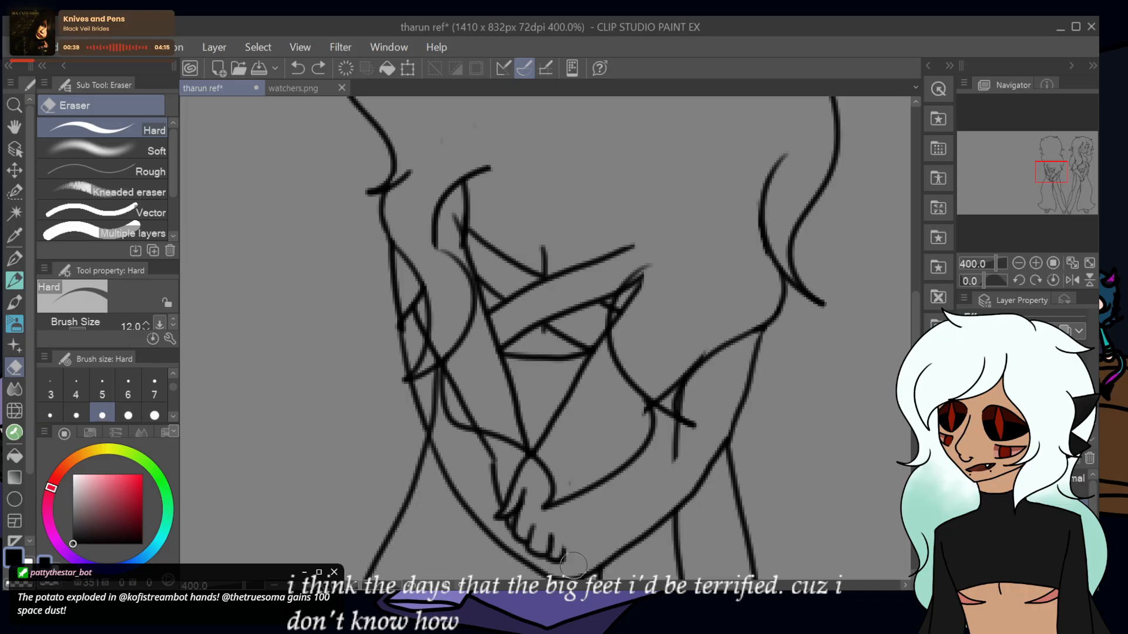
pyautogui.moveTo(675, 464); pyautogui.dragTo(675, 385)
pyautogui.moveTo(693, 364); pyautogui.dragTo(673, 416)
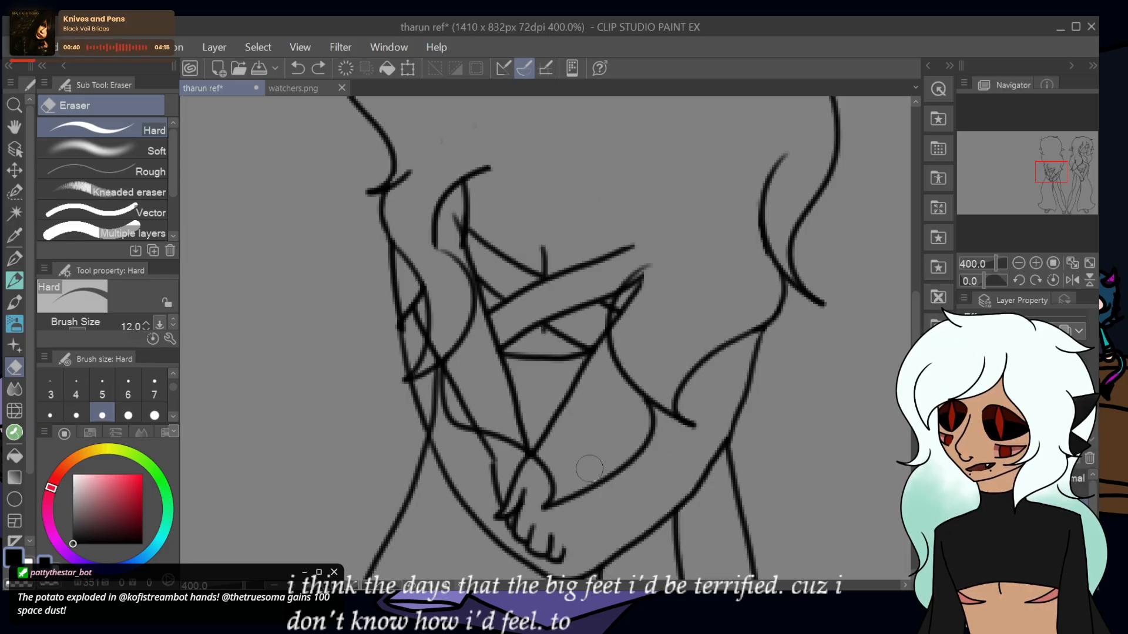
# - Erase the right half of the crossing waist lines and touch up the black outline below the right elbow
pyautogui.moveTo(593, 359)
pyautogui.mouseDown()
pyautogui.moveTo(631, 282)
pyautogui.moveTo(626, 323)
pyautogui.moveTo(596, 365)
pyautogui.moveTo(593, 296)
pyautogui.moveTo(572, 270)
pyautogui.moveTo(563, 298)
pyautogui.mouseUp()
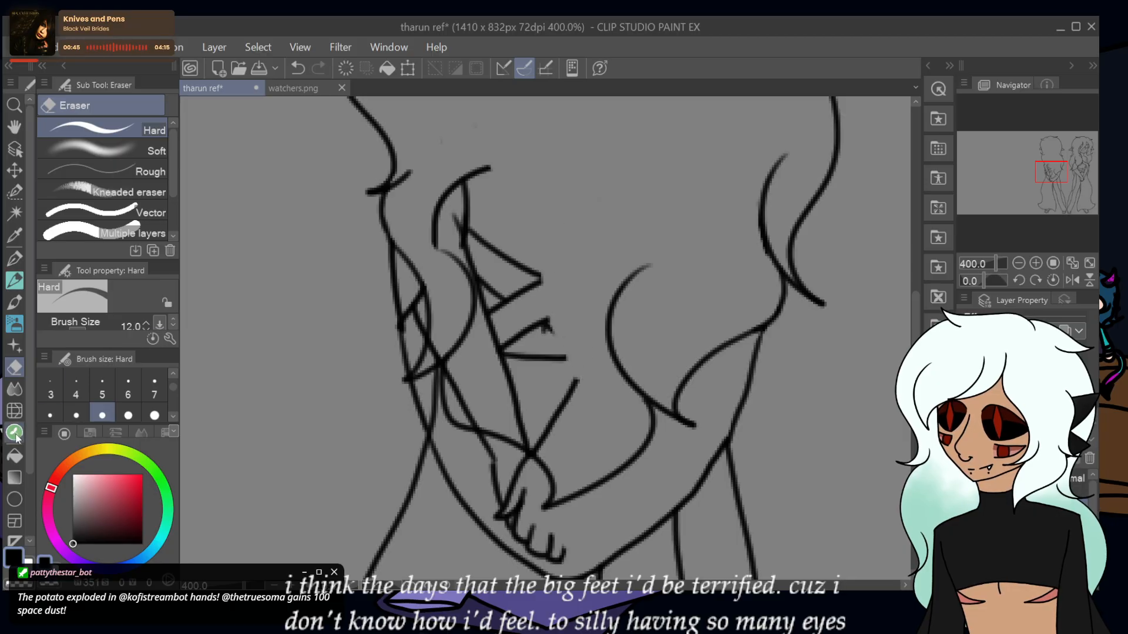
pyautogui.press('p')
pyautogui.moveTo(765, 326); pyautogui.dragTo(756, 347)
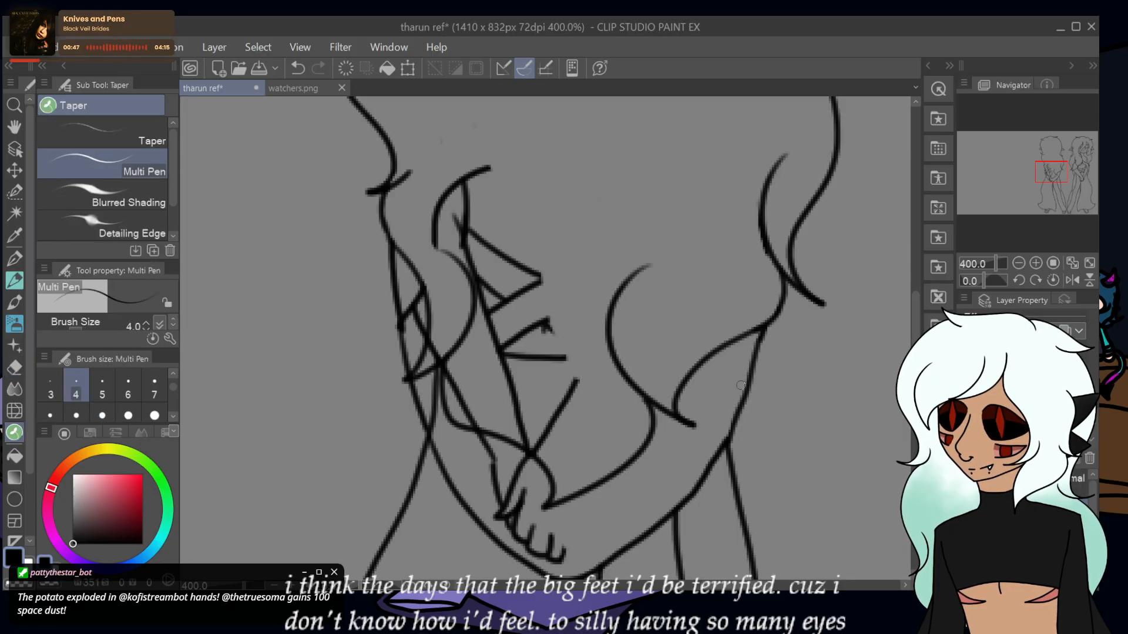
# - Erase the left arm's inner lines, the rest of the waist lines and the clasped hands above the large rounded curve
pyautogui.click(15, 367)
pyautogui.moveTo(488, 169)
pyautogui.mouseDown()
pyautogui.moveTo(463, 206)
pyautogui.moveTo(494, 243)
pyautogui.moveTo(461, 204)
pyautogui.moveTo(500, 177)
pyautogui.moveTo(505, 240)
pyautogui.moveTo(462, 243)
pyautogui.moveTo(443, 264)
pyautogui.moveTo(447, 301)
pyautogui.moveTo(423, 313)
pyautogui.moveTo(420, 289)
pyautogui.moveTo(415, 303)
pyautogui.moveTo(444, 340)
pyautogui.moveTo(445, 428)
pyautogui.moveTo(464, 376)
pyautogui.mouseUp()
pyautogui.moveTo(473, 332)
pyautogui.mouseDown()
pyautogui.moveTo(477, 253)
pyautogui.moveTo(549, 328)
pyautogui.moveTo(505, 355)
pyautogui.mouseUp()
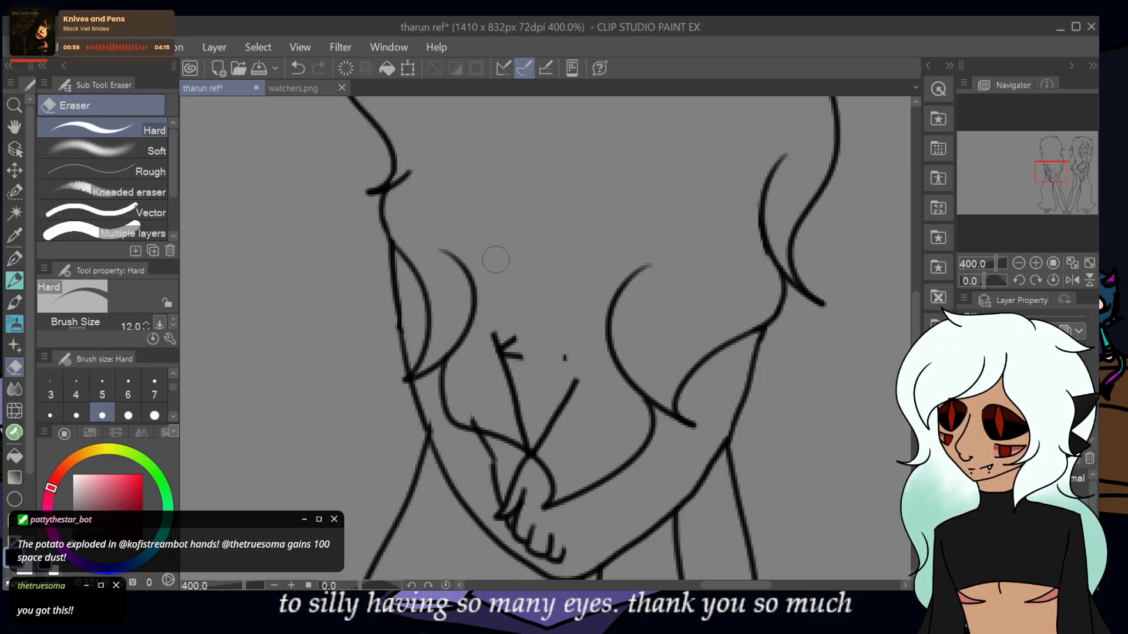
pyautogui.moveTo(496, 260)
pyautogui.mouseDown()
pyautogui.moveTo(512, 336)
pyautogui.moveTo(538, 324)
pyautogui.moveTo(554, 347)
pyautogui.moveTo(554, 412)
pyautogui.moveTo(525, 409)
pyautogui.moveTo(479, 313)
pyautogui.mouseUp()
pyautogui.moveTo(466, 395)
pyautogui.mouseDown()
pyautogui.moveTo(521, 527)
pyautogui.moveTo(558, 556)
pyautogui.mouseUp()
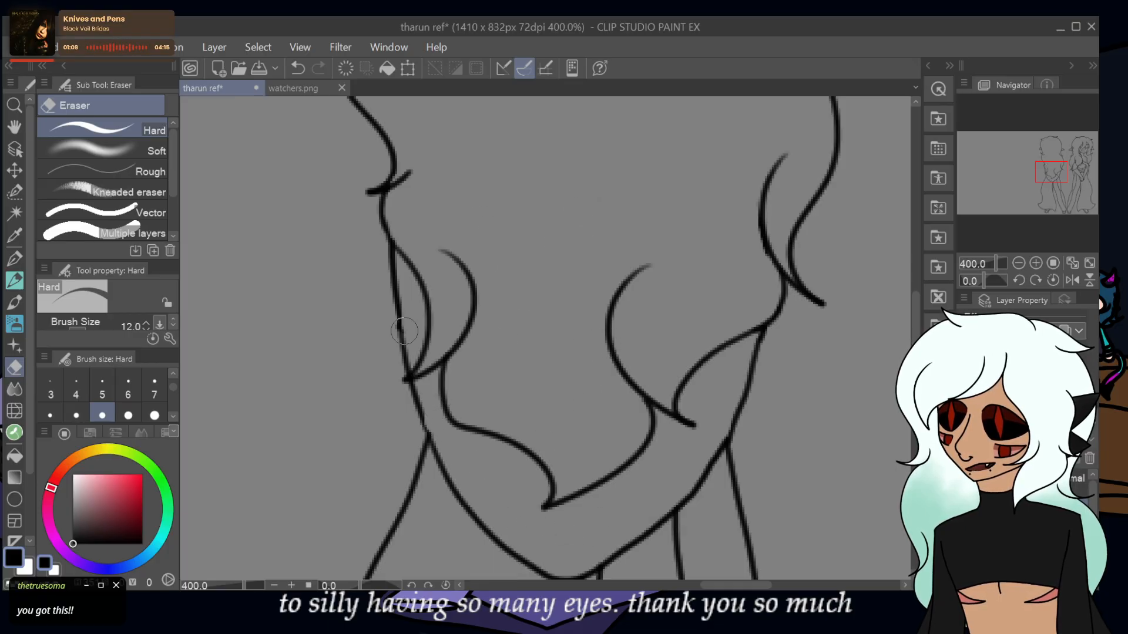
pyautogui.press('p')
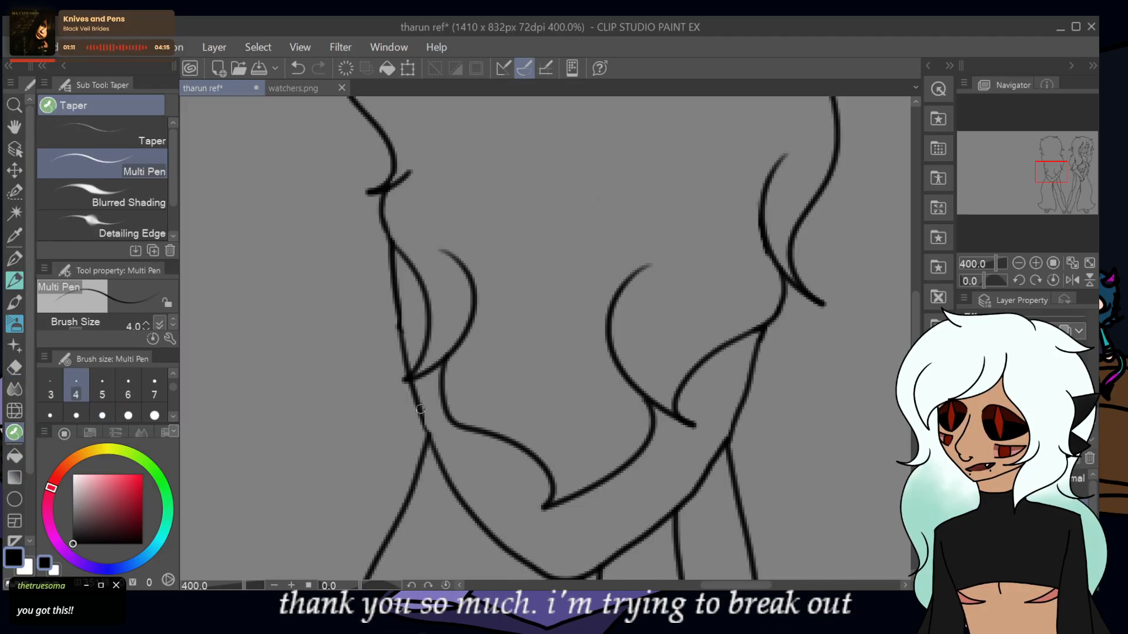
pyautogui.moveTo(1048, 171)
pyautogui.mouseDown()
pyautogui.moveTo(1057, 147)
pyautogui.moveTo(1053, 165)
pyautogui.mouseUp()
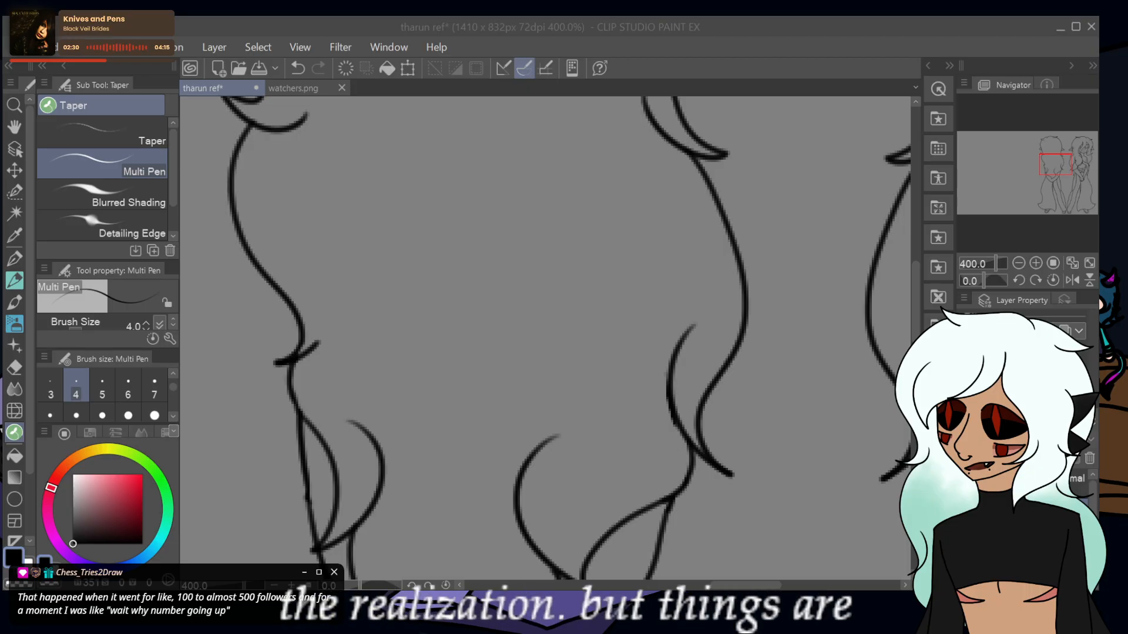
pyautogui.moveTo(1055, 165); pyautogui.dragTo(1051, 183)
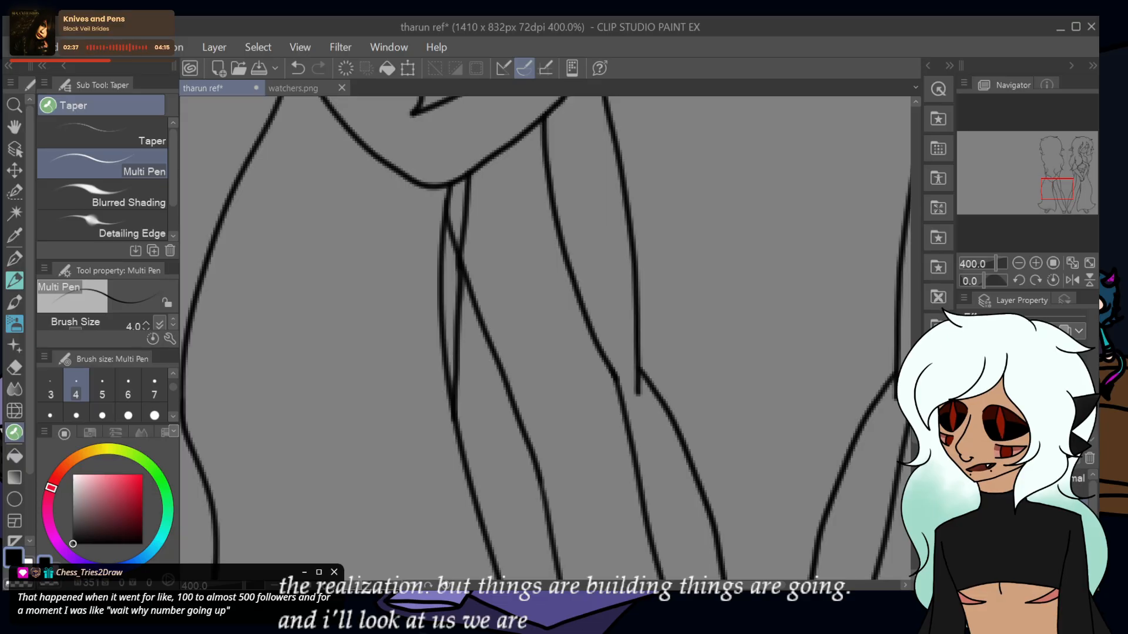
# - Ink a short stroke where the two leg lines cross below the large rounded curve and erase the excess with the Hard eraser at size 5
pyautogui.moveTo(460, 221); pyautogui.dragTo(451, 252)
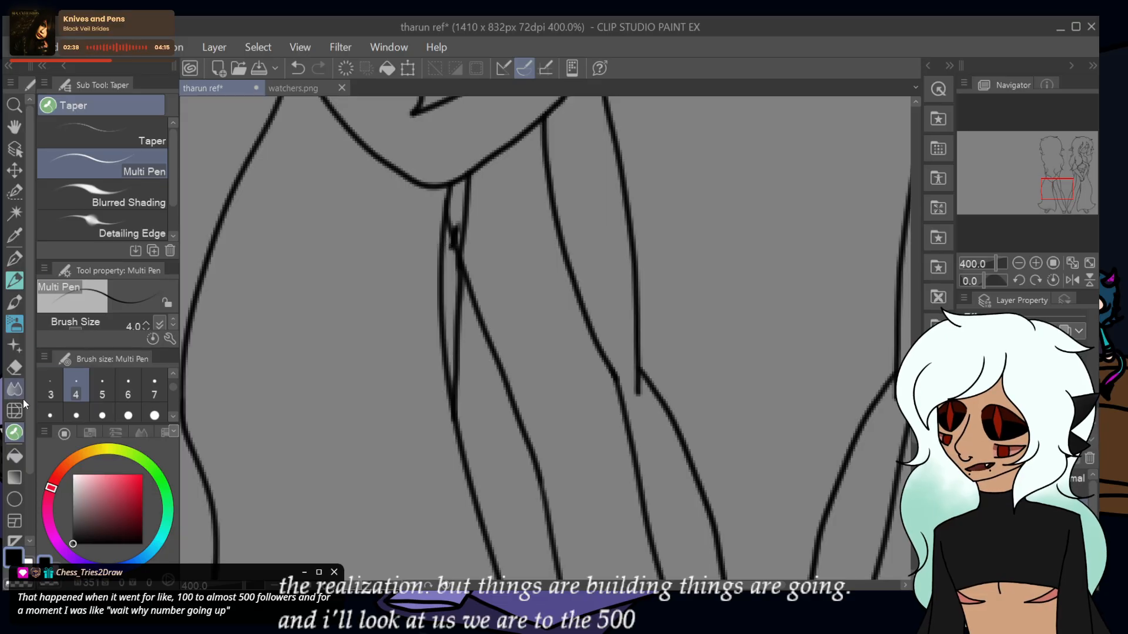
pyautogui.click(15, 367)
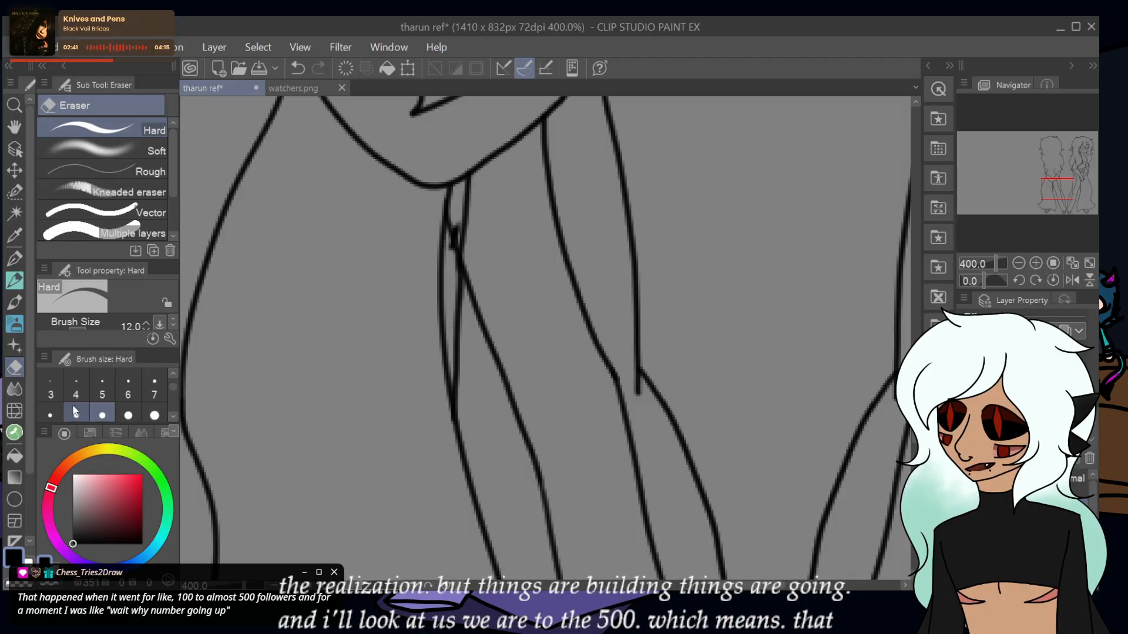
pyautogui.click(98, 395)
pyautogui.moveTo(454, 219)
pyautogui.mouseDown()
pyautogui.moveTo(452, 265)
pyautogui.moveTo(456, 219)
pyautogui.moveTo(453, 240)
pyautogui.mouseUp()
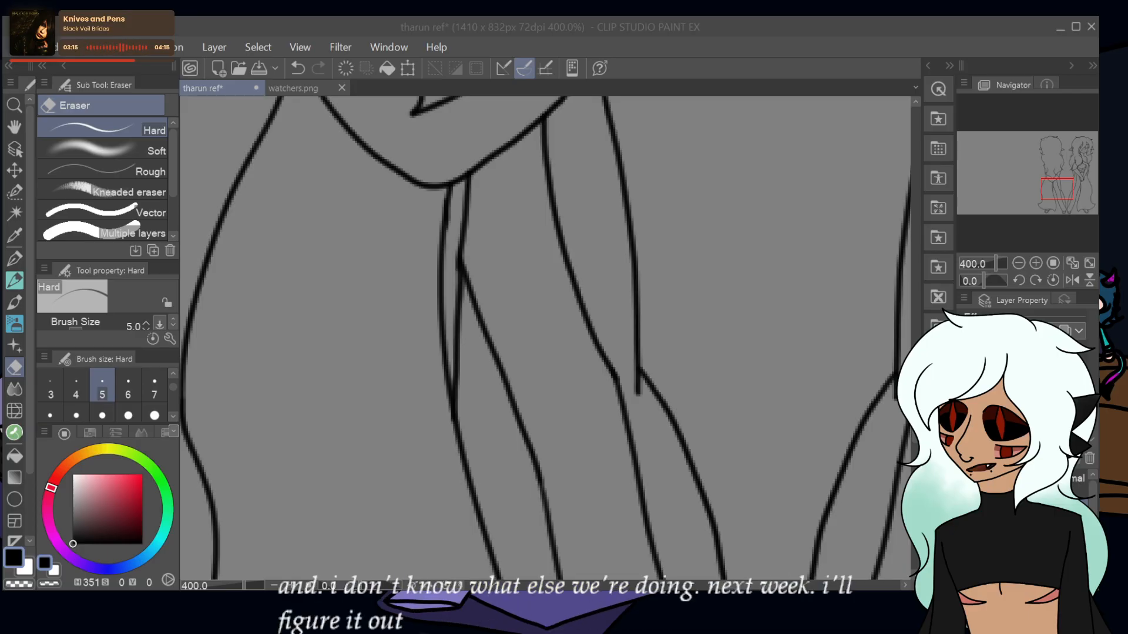
# - Erase the toe lines inside both feet of the back-view figure
pyautogui.click(713, 46)
pyautogui.moveTo(1057, 186); pyautogui.dragTo(1055, 208)
pyautogui.moveTo(330, 332)
pyautogui.mouseDown()
pyautogui.moveTo(388, 346)
pyautogui.moveTo(373, 344)
pyautogui.moveTo(385, 359)
pyautogui.moveTo(355, 367)
pyautogui.moveTo(380, 355)
pyautogui.moveTo(355, 383)
pyautogui.moveTo(373, 361)
pyautogui.moveTo(322, 366)
pyautogui.mouseUp()
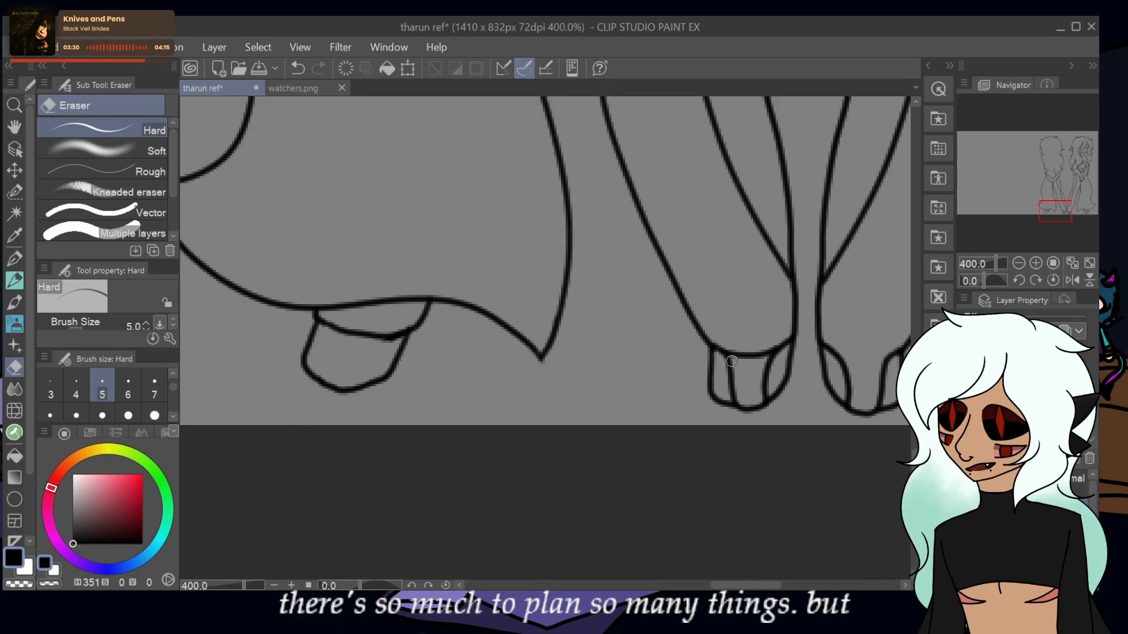
pyautogui.moveTo(751, 356)
pyautogui.mouseDown()
pyautogui.moveTo(780, 358)
pyautogui.moveTo(726, 377)
pyautogui.mouseUp()
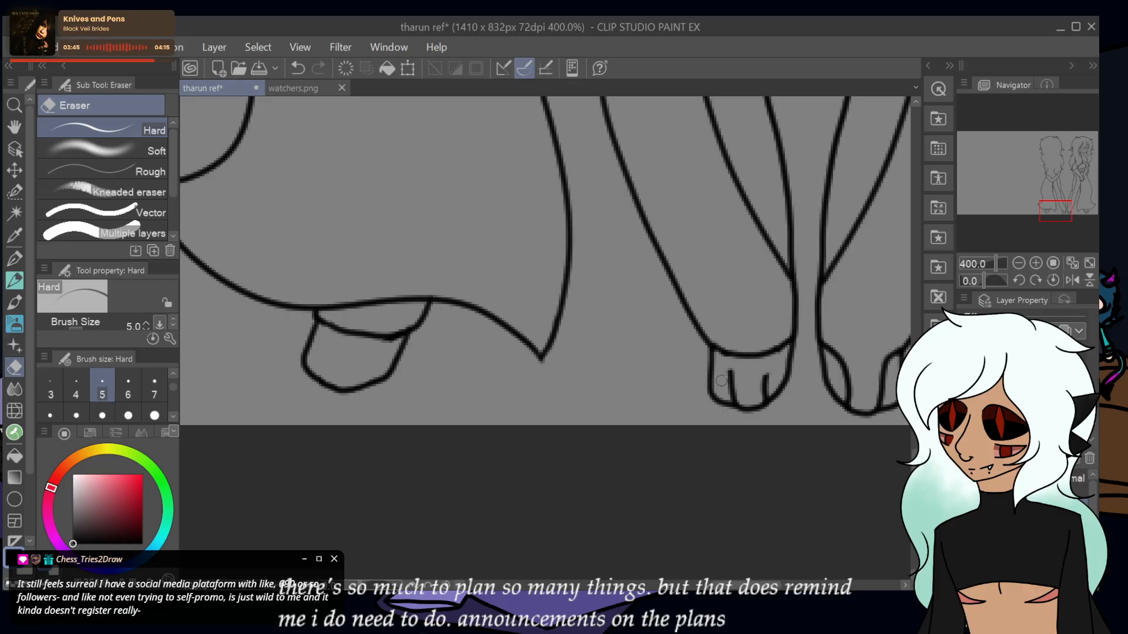
pyautogui.moveTo(723, 380)
pyautogui.mouseDown()
pyautogui.moveTo(734, 370)
pyautogui.moveTo(731, 394)
pyautogui.moveTo(763, 395)
pyautogui.moveTo(763, 384)
pyautogui.moveTo(739, 383)
pyautogui.mouseUp()
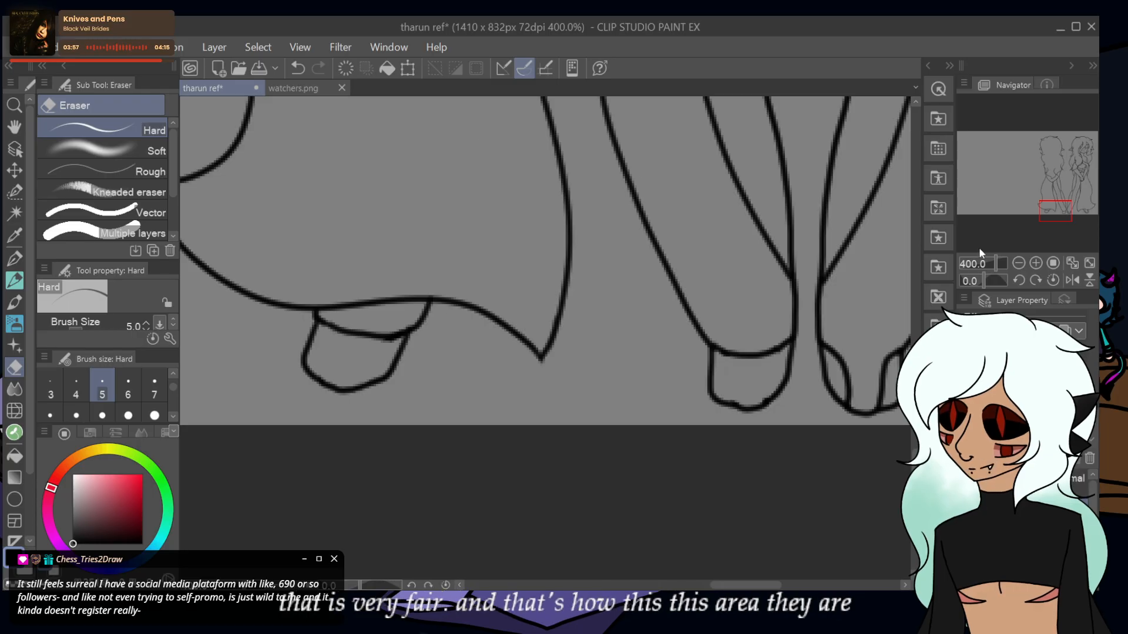
# - Extend the outer calf line across the knee with the Multi Pen at size 4 and erase the thigh line's overhang
pyautogui.moveTo(1051, 209); pyautogui.dragTo(1057, 190)
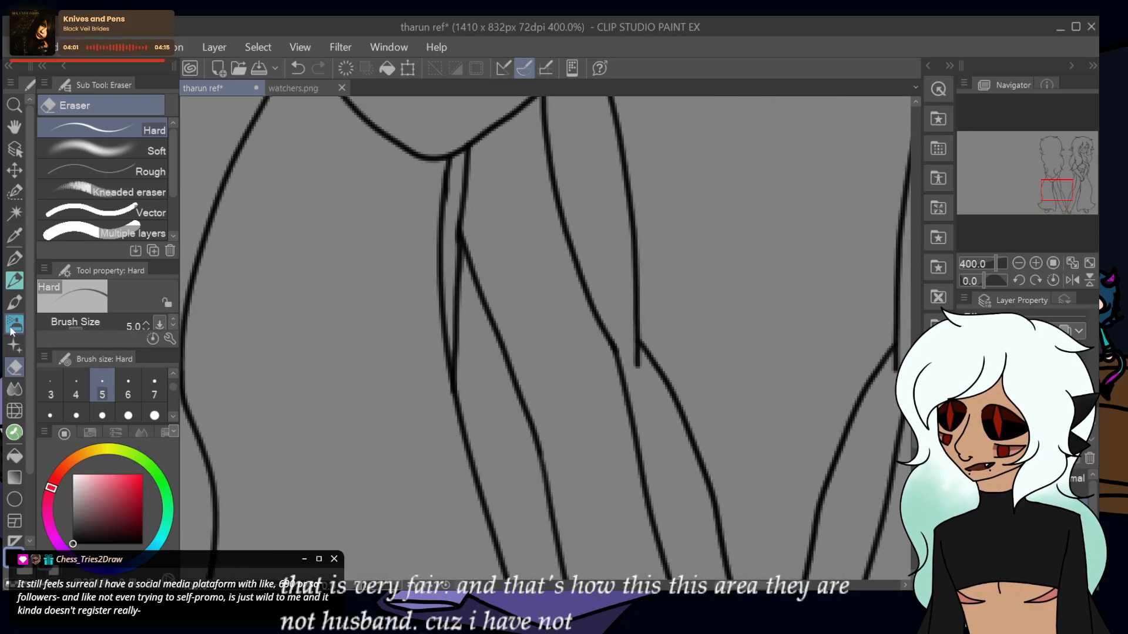
pyautogui.click(15, 433)
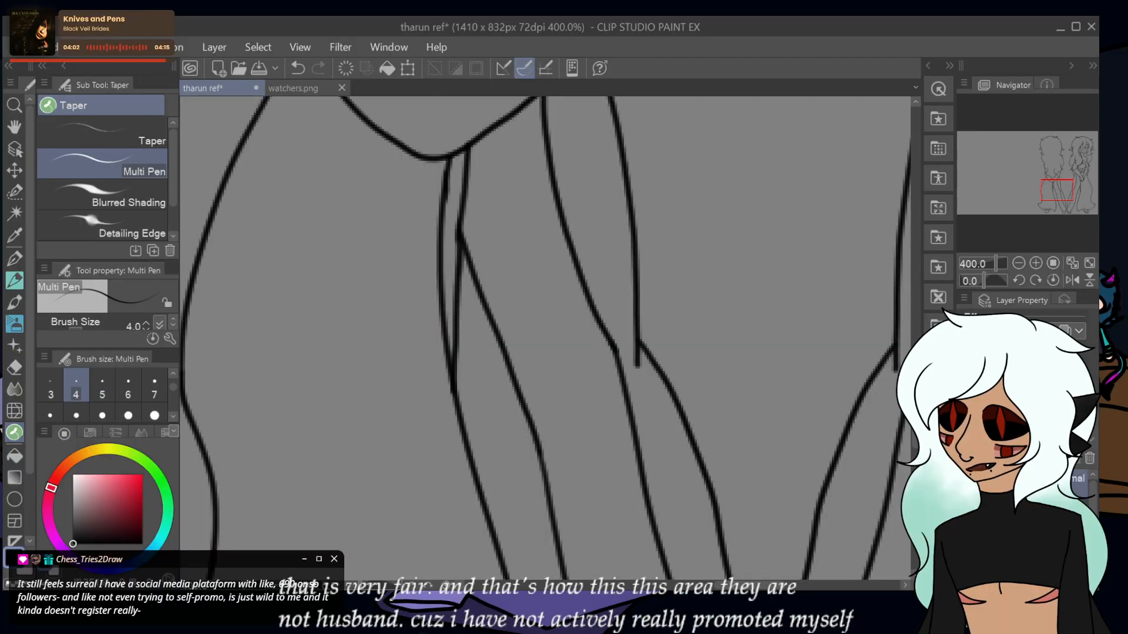
pyautogui.moveTo(637, 337); pyautogui.dragTo(625, 327)
pyautogui.click(297, 68)
pyautogui.click(14, 367)
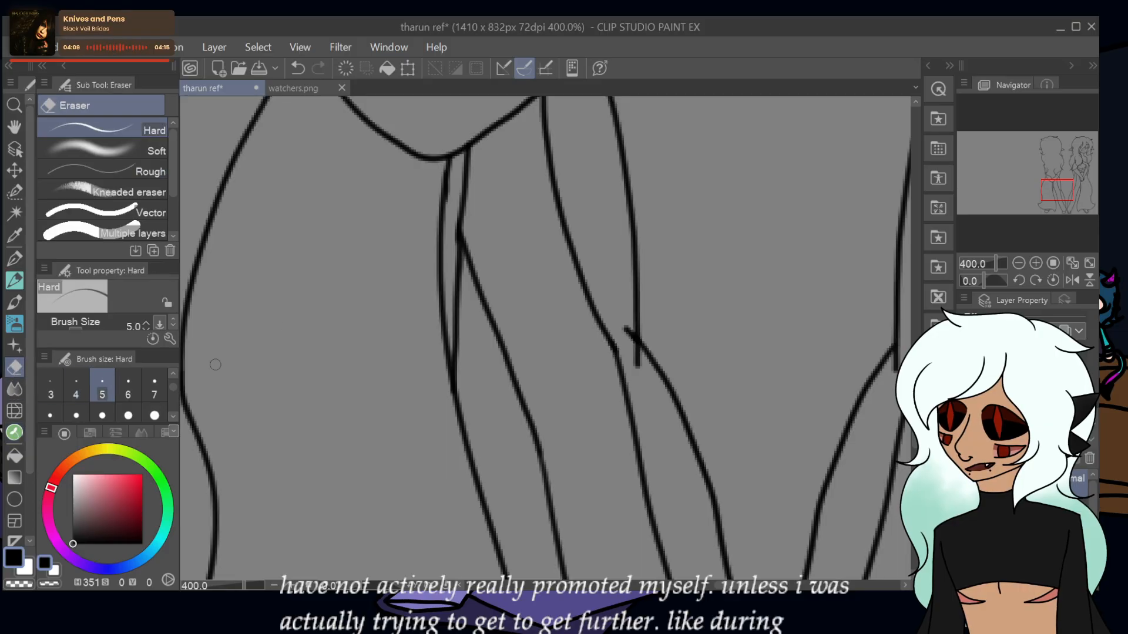
pyautogui.moveTo(630, 345); pyautogui.dragTo(644, 401)
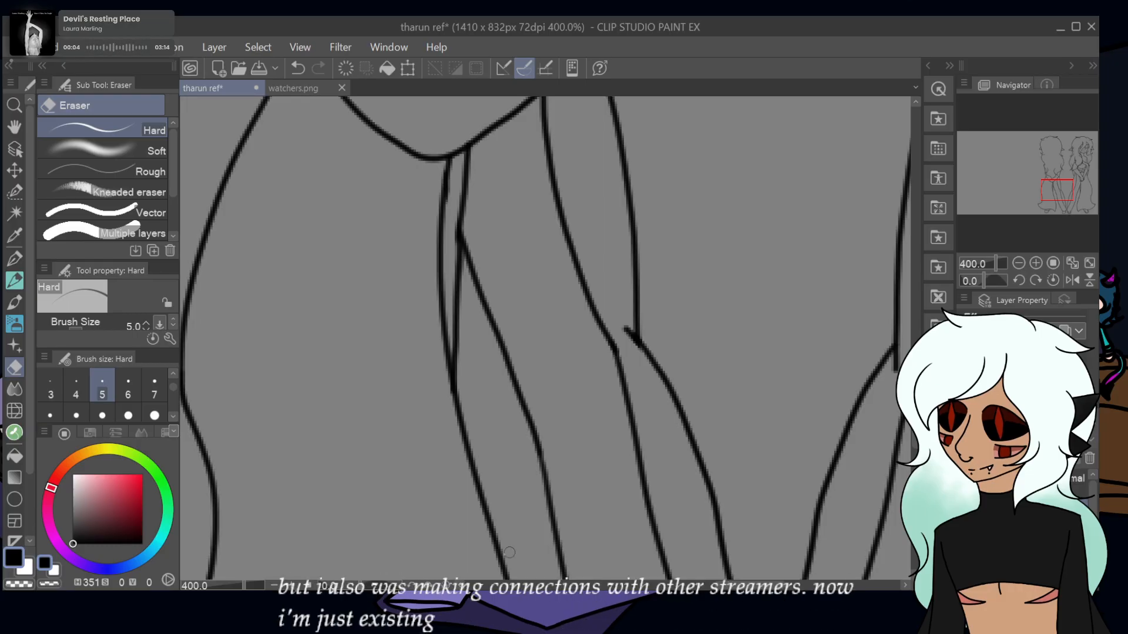
# - Select both figures' silhouettes by auto-selecting the surrounding background with reference to all layers and inverting the selection
pyautogui.moveTo(1052, 183); pyautogui.dragTo(1048, 150)
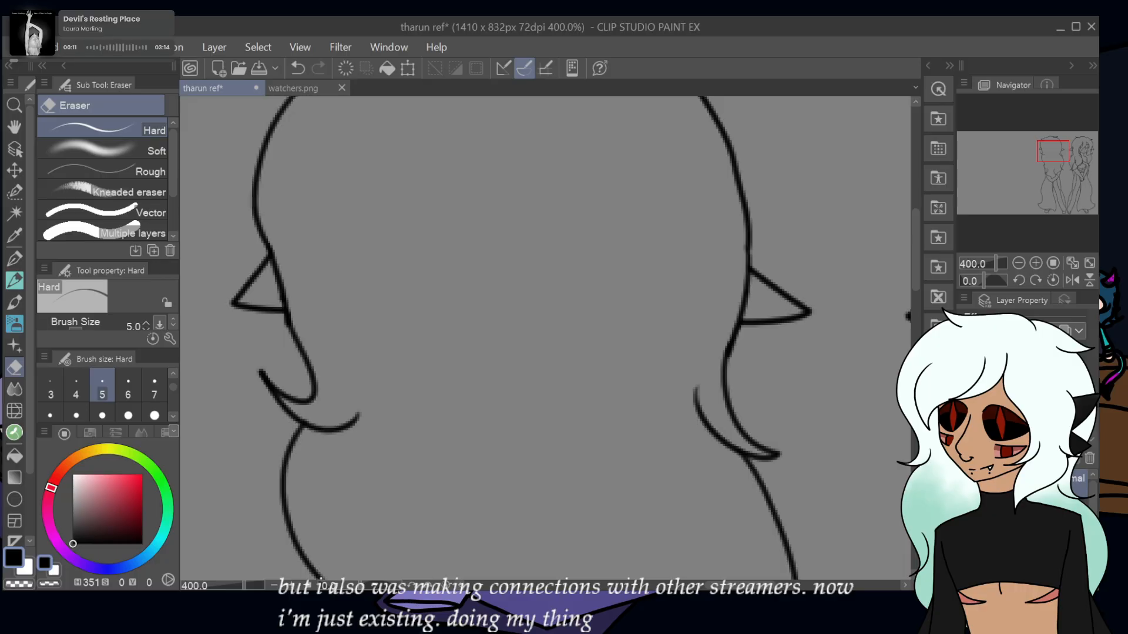
pyautogui.click(1072, 264)
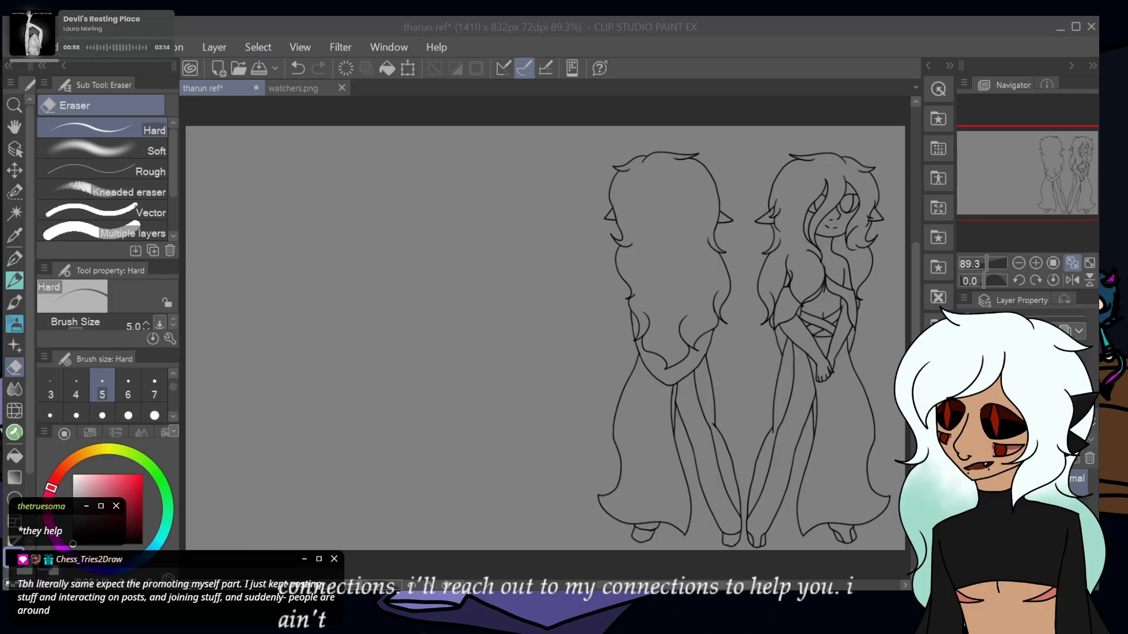
pyautogui.press('w')
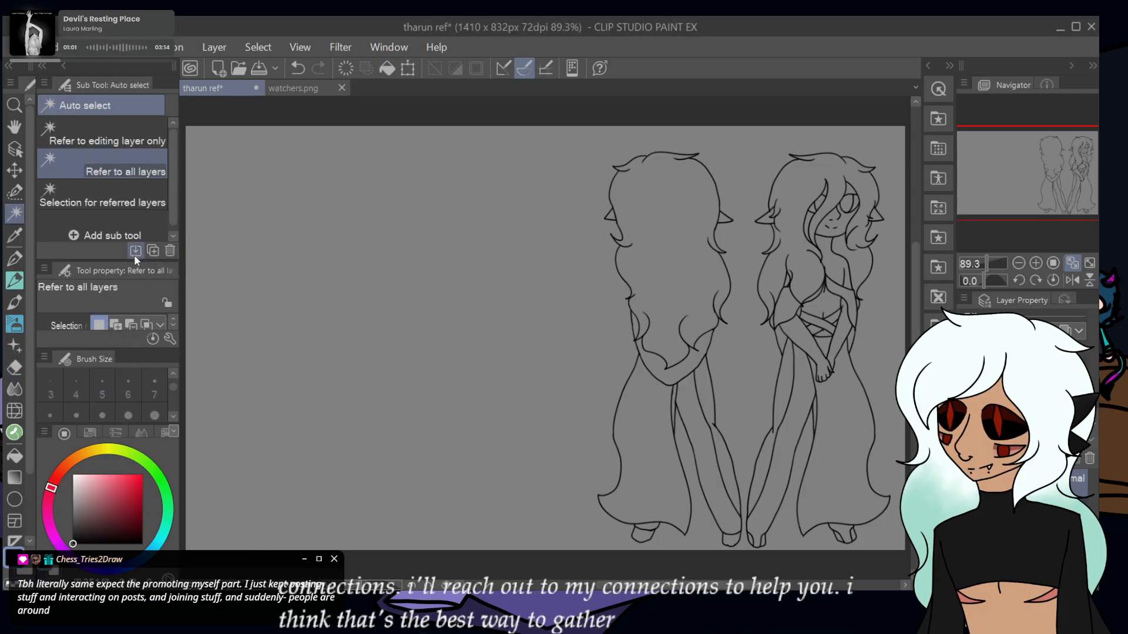
pyautogui.click(428, 398)
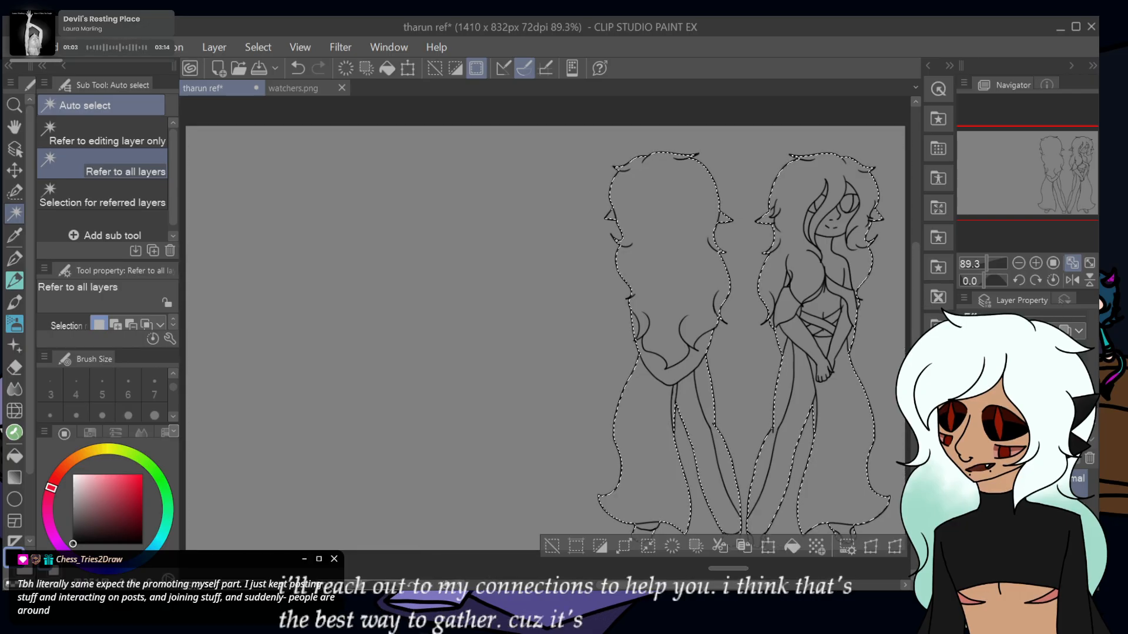
pyautogui.press('p')
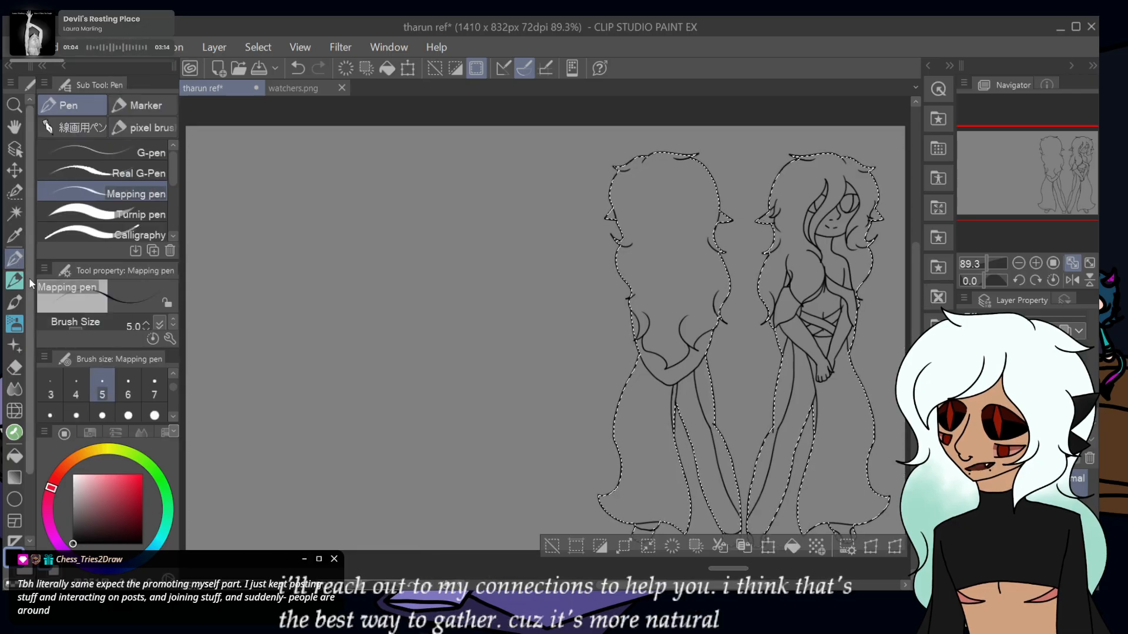
pyautogui.click(72, 511)
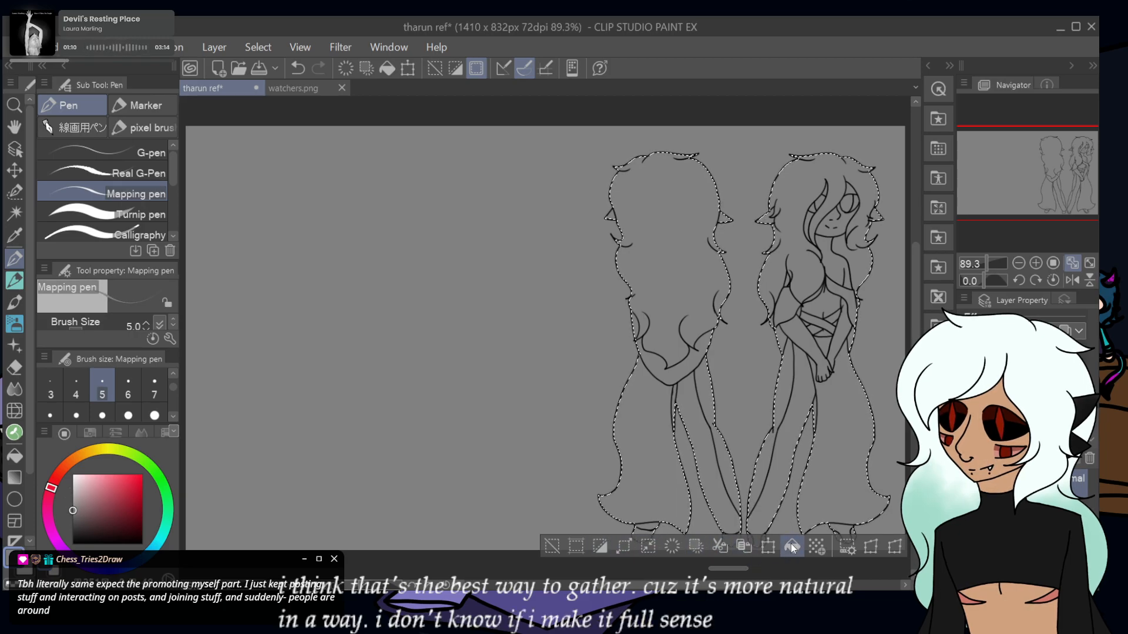
pyautogui.click(790, 544)
pyautogui.hotkey('ctrl', 'z')
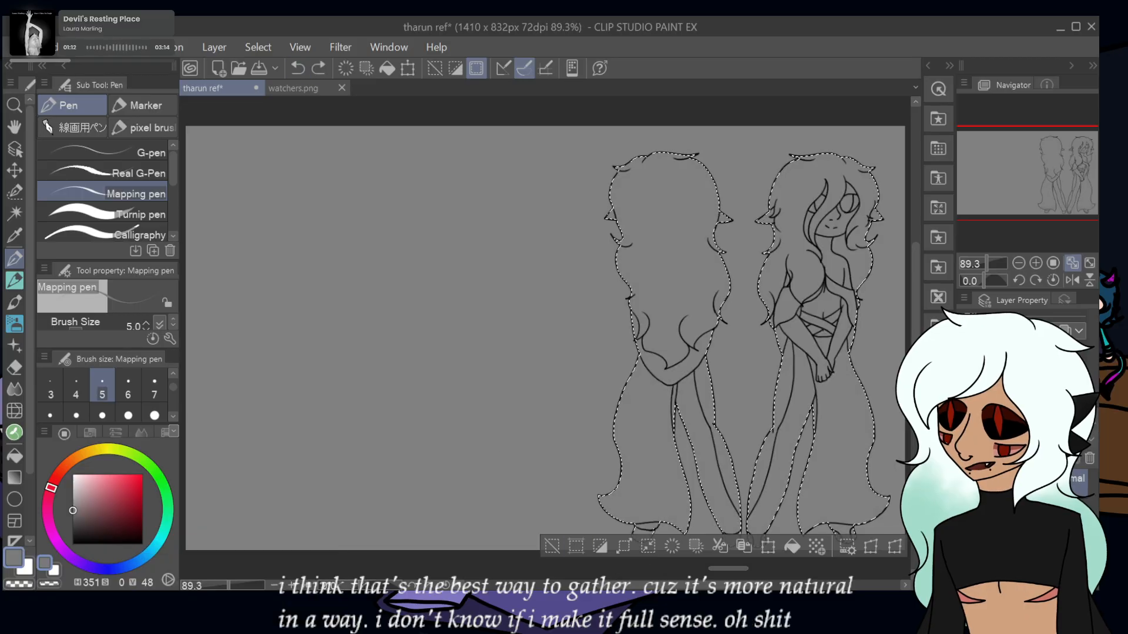
pyautogui.click(787, 546)
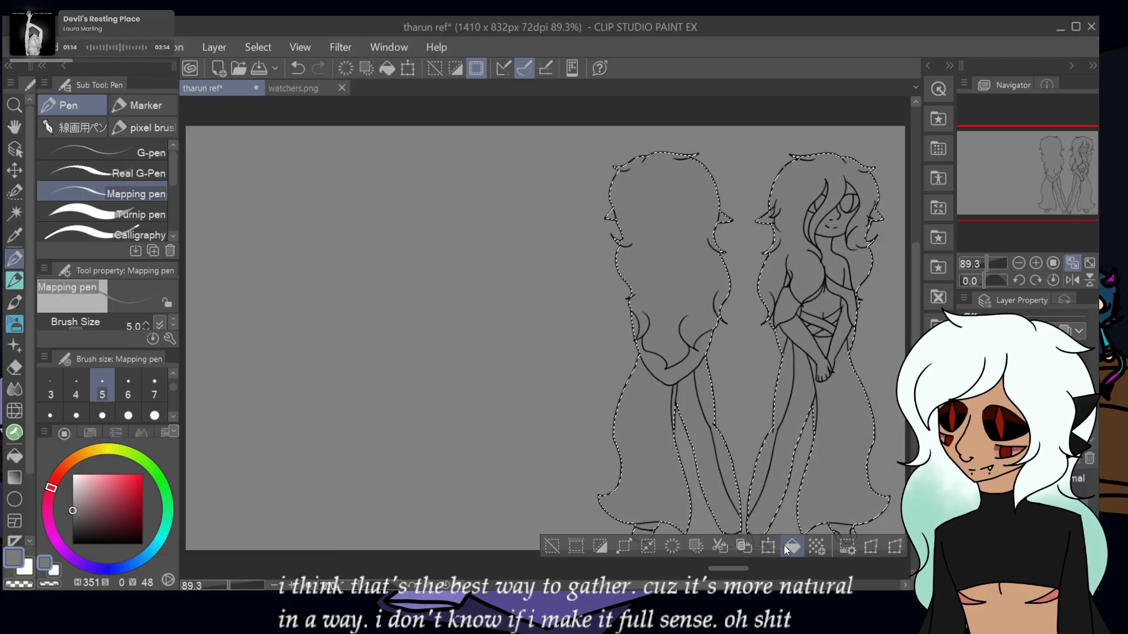
# - Fill the selected silhouettes with a dark grey of value 41 and clear the selection
pyautogui.click(73, 516)
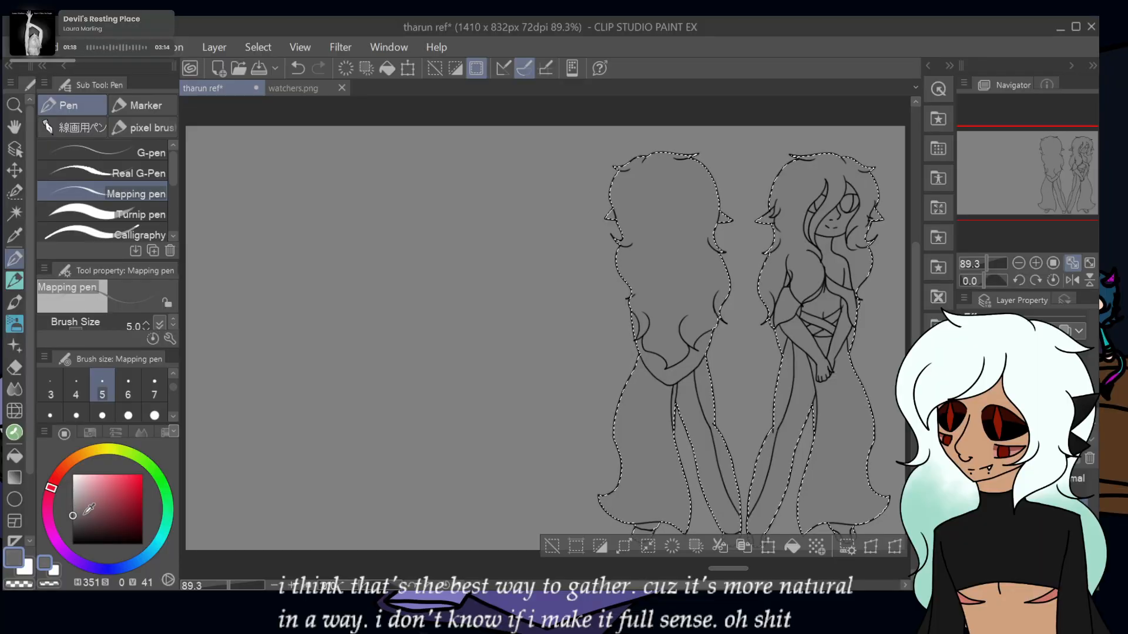
pyautogui.click(792, 546)
pyautogui.click(552, 546)
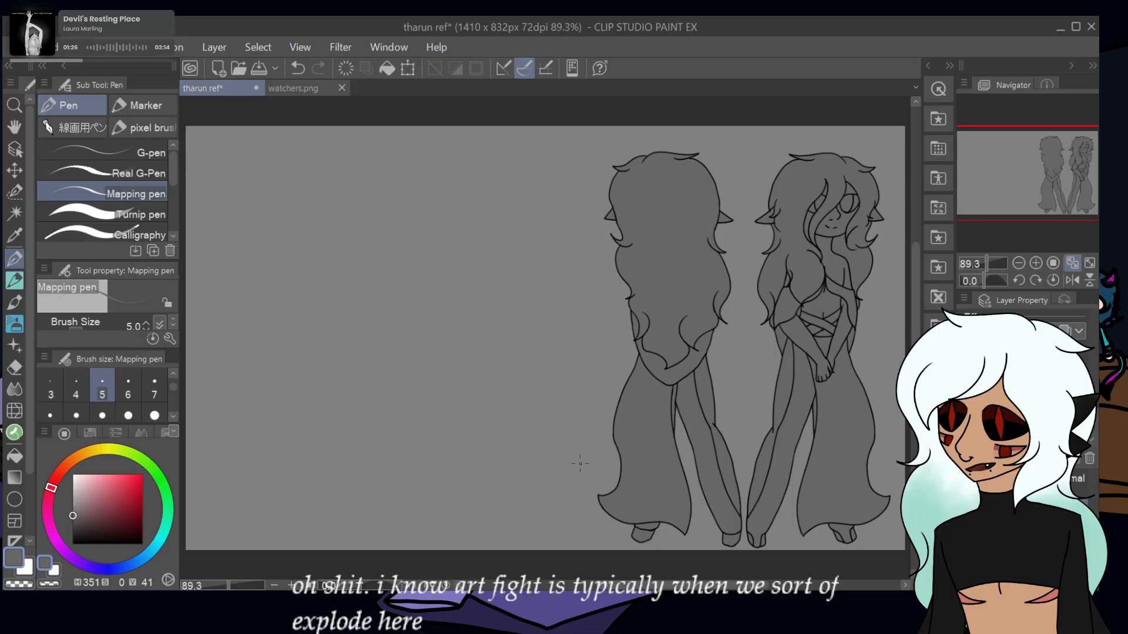
# - Ink the hair strand line beside the front figure's face in black with the Multi Pen at size 4
pyautogui.hotkey('ctrl', 'alt', '0')
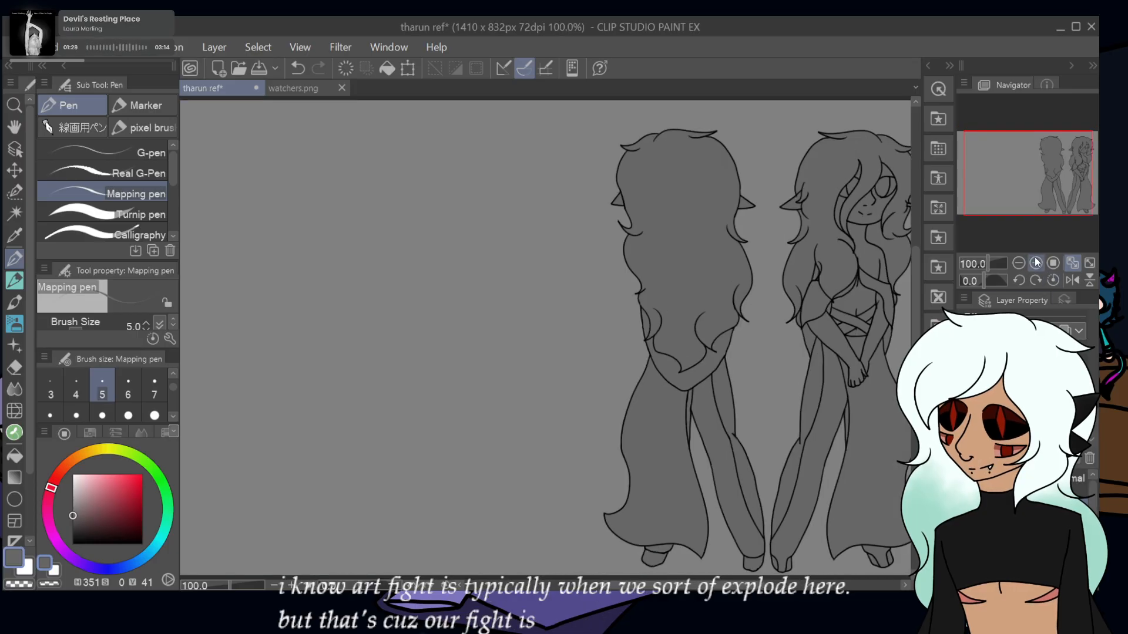
pyautogui.hotkey('ctrl', '+')
pyautogui.hotkey('ctrl', '+')
pyautogui.moveTo(1041, 168); pyautogui.dragTo(1085, 154)
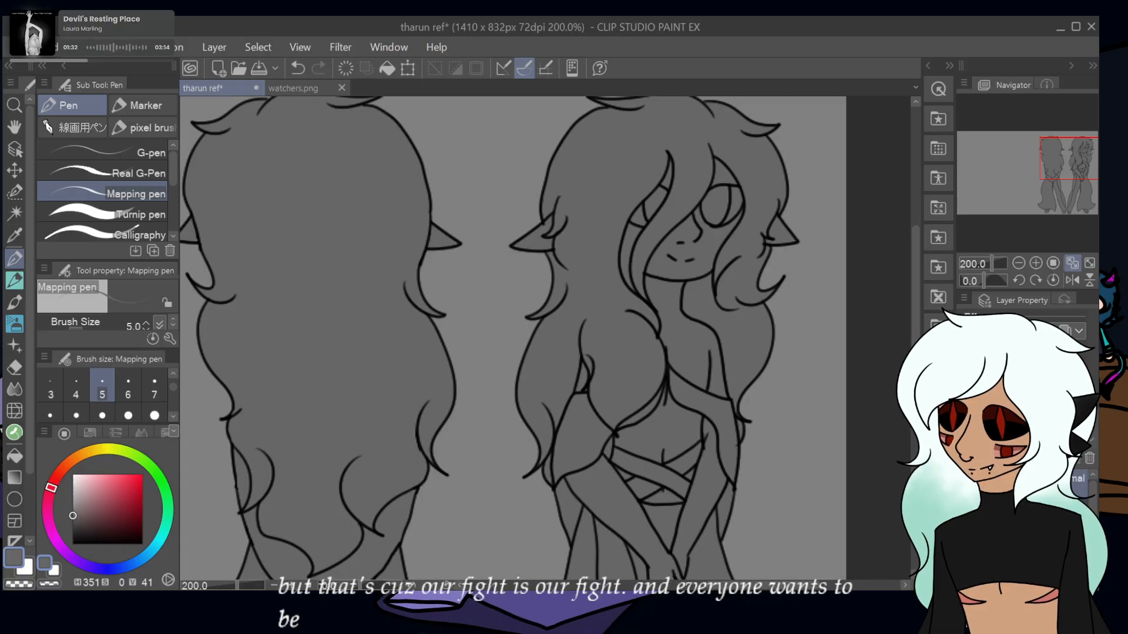
pyautogui.click(1035, 263)
pyautogui.moveTo(1034, 164); pyautogui.dragTo(1046, 155)
pyautogui.click(14, 432)
pyautogui.click(73, 544)
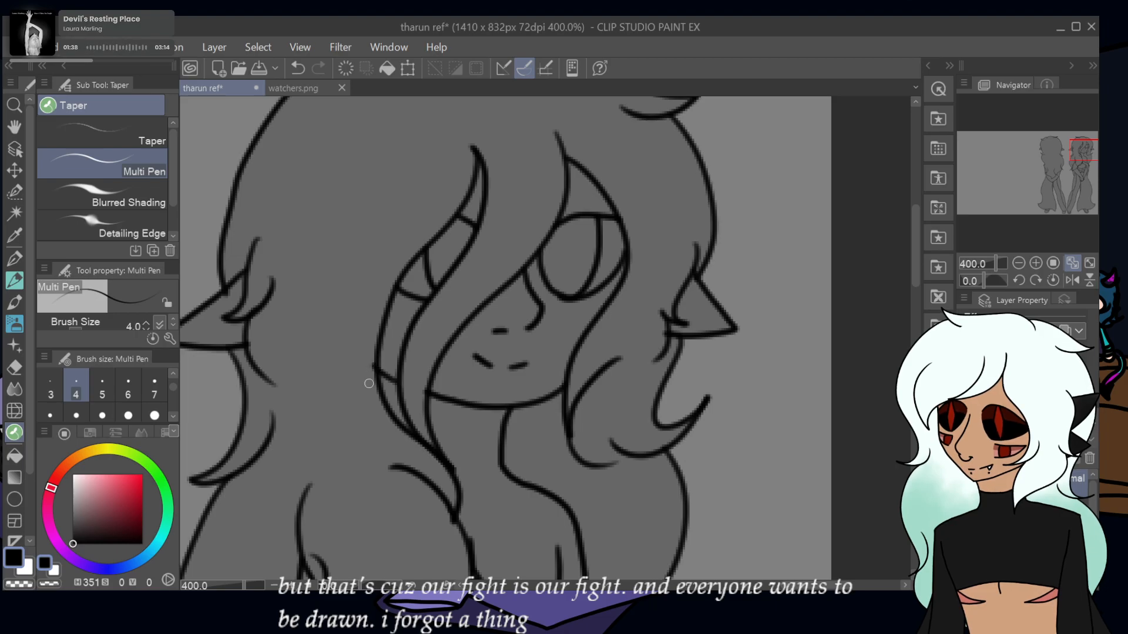
pyautogui.moveTo(379, 381); pyautogui.dragTo(398, 419)
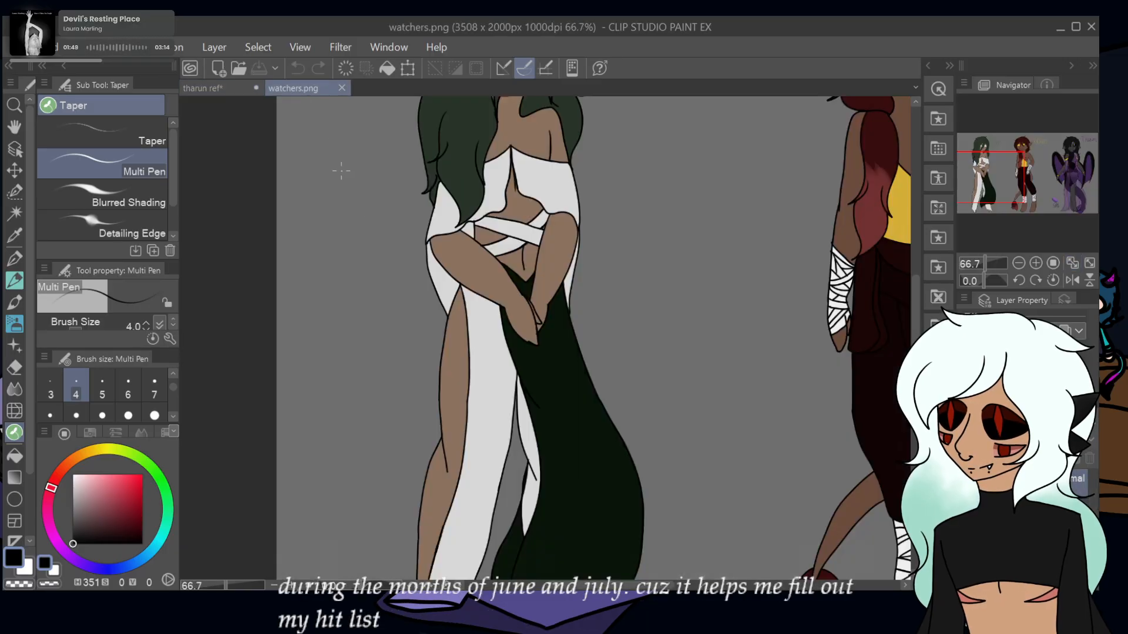
# - Sample the brown skin colour from the leg in watchers.png and paint the front figure's face and neck with the Mapping pen at size 15
pyautogui.click(289, 89)
pyautogui.keyDown('alt'); pyautogui.click(461, 343); pyautogui.keyUp('alt')
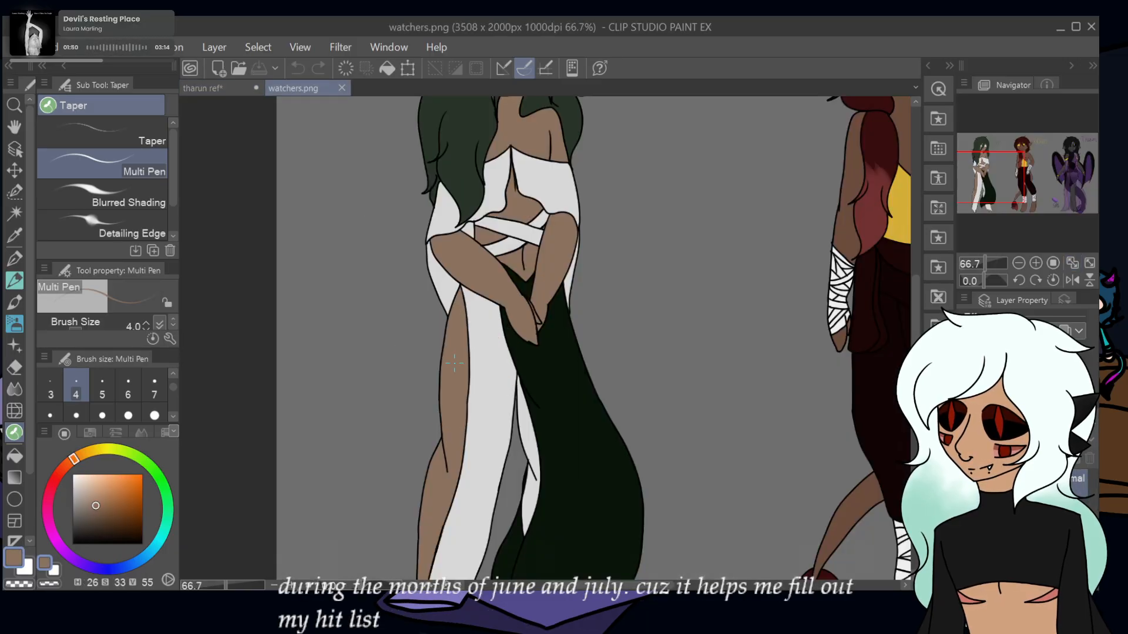
pyautogui.click(203, 89)
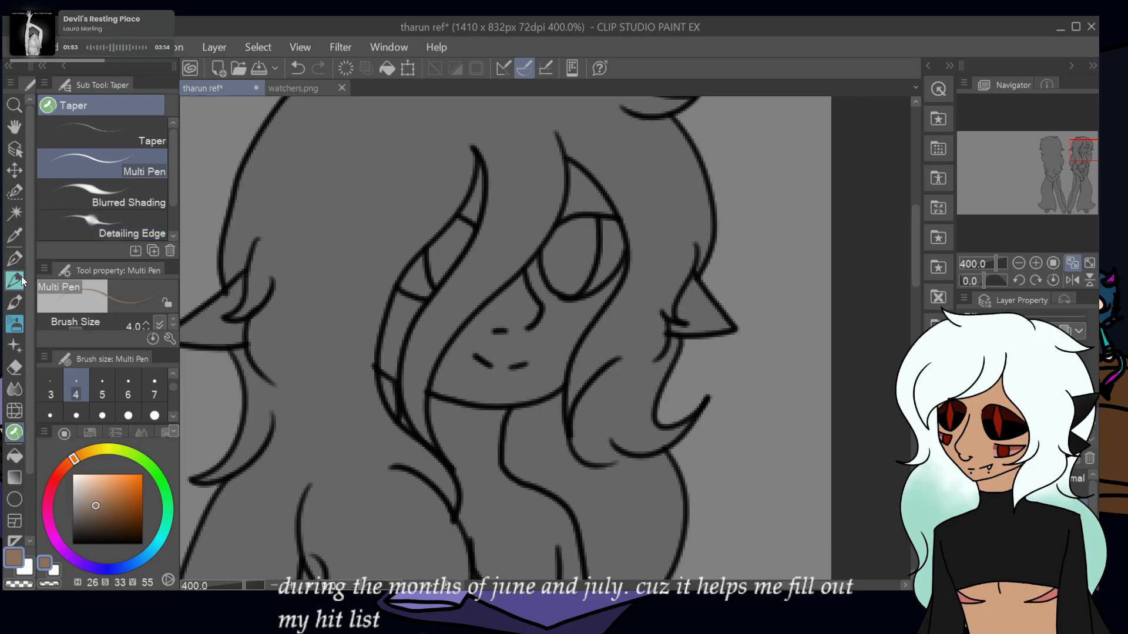
pyautogui.click(15, 259)
pyautogui.click(128, 415)
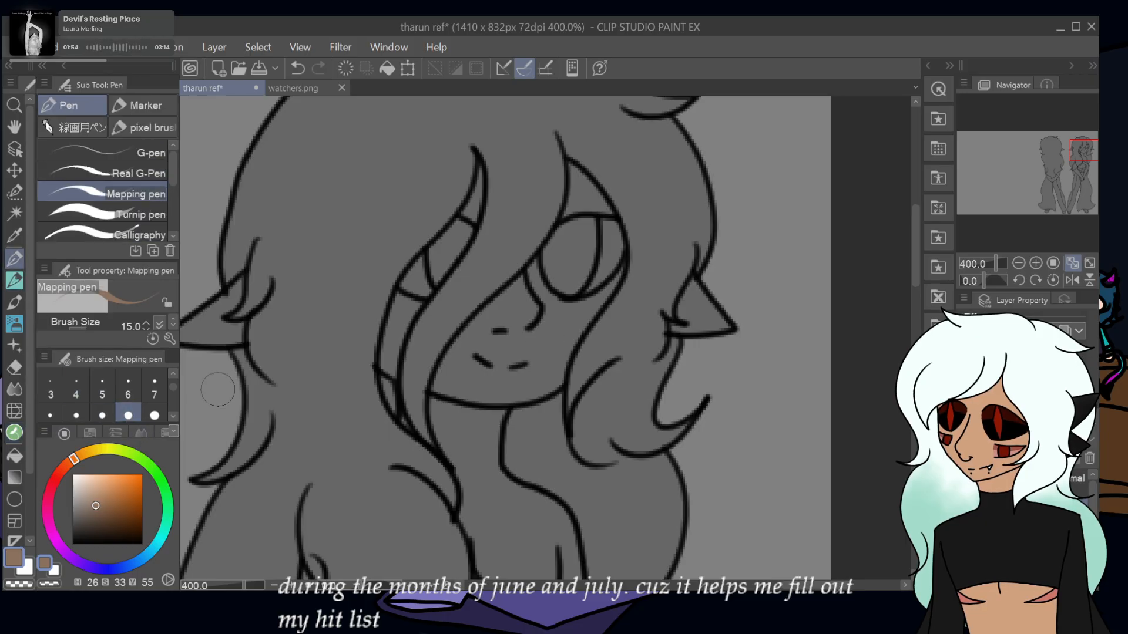
pyautogui.moveTo(397, 311)
pyautogui.mouseDown()
pyautogui.moveTo(371, 359)
pyautogui.moveTo(345, 342)
pyautogui.moveTo(355, 324)
pyautogui.moveTo(409, 323)
pyautogui.moveTo(573, 428)
pyautogui.moveTo(518, 278)
pyautogui.moveTo(417, 140)
pyautogui.moveTo(412, 103)
pyautogui.moveTo(542, 156)
pyautogui.moveTo(639, 248)
pyautogui.moveTo(641, 327)
pyautogui.moveTo(604, 357)
pyautogui.moveTo(626, 323)
pyautogui.moveTo(692, 363)
pyautogui.moveTo(705, 333)
pyautogui.moveTo(674, 213)
pyautogui.moveTo(617, 317)
pyautogui.mouseUp()
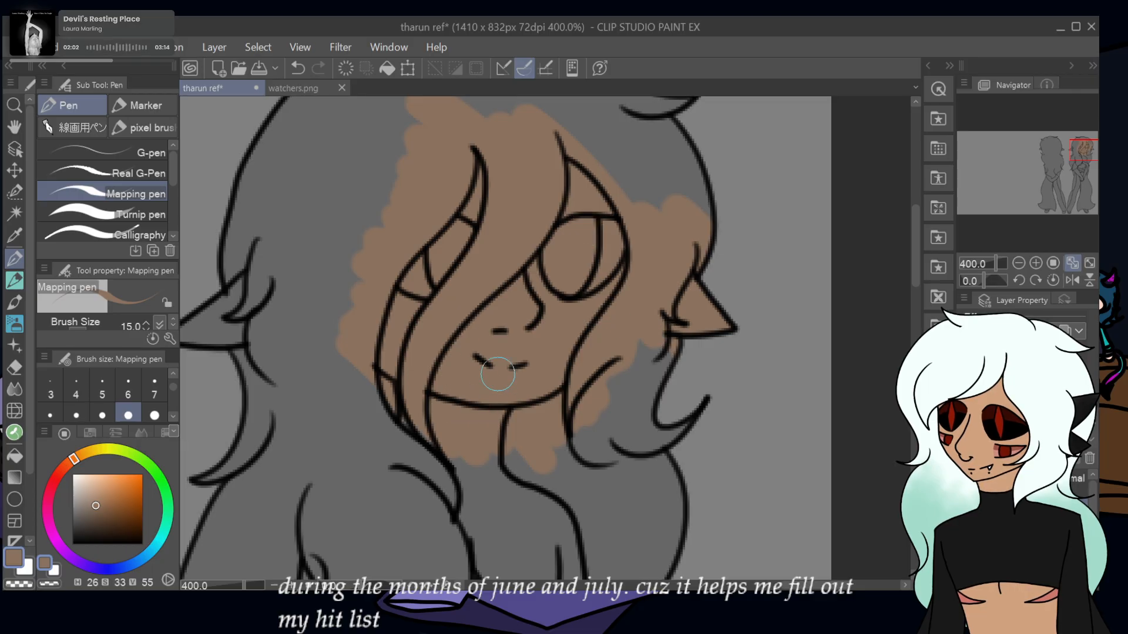
pyautogui.moveTo(498, 374)
pyautogui.mouseDown()
pyautogui.moveTo(453, 437)
pyautogui.moveTo(452, 493)
pyautogui.moveTo(489, 552)
pyautogui.moveTo(584, 545)
pyautogui.moveTo(475, 447)
pyautogui.mouseUp()
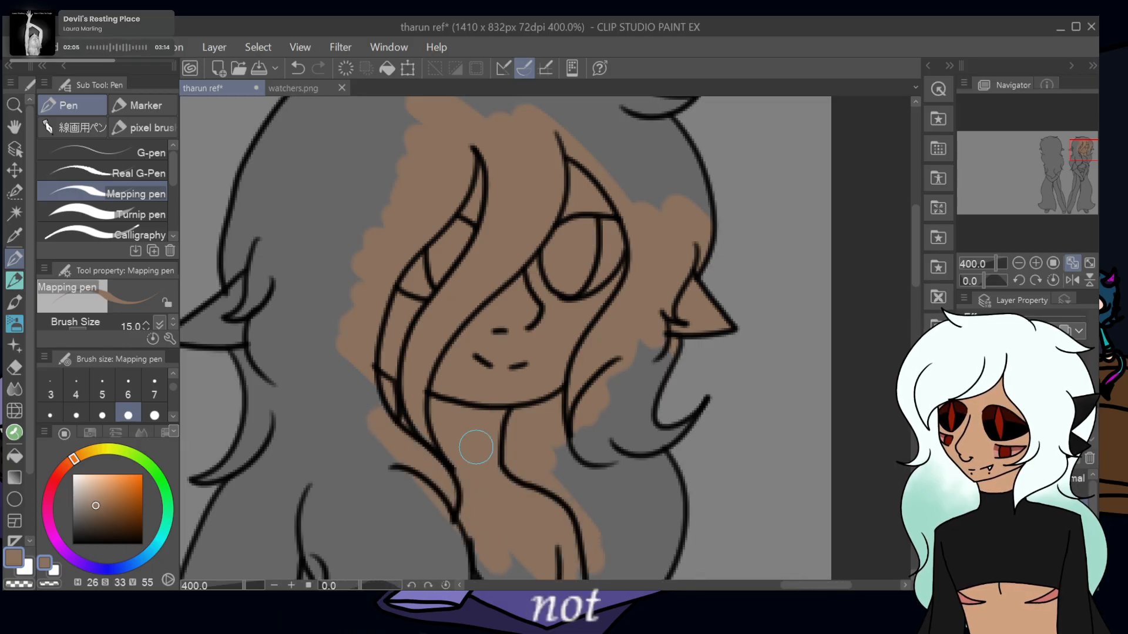
# - Paint the front figure's left ear, shoulder, underarm gap and chest in the brown skin colour
pyautogui.moveTo(244, 281)
pyautogui.mouseDown()
pyautogui.moveTo(232, 267)
pyautogui.moveTo(211, 319)
pyautogui.moveTo(358, 331)
pyautogui.mouseUp()
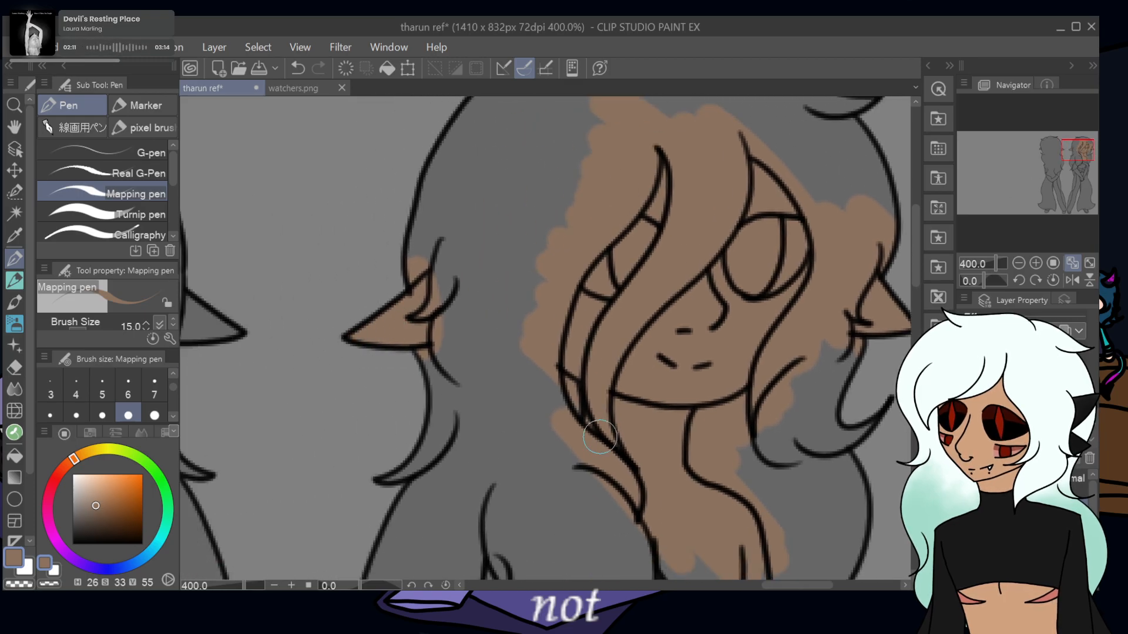
pyautogui.moveTo(1070, 151); pyautogui.dragTo(1075, 160)
pyautogui.moveTo(505, 312)
pyautogui.mouseDown()
pyautogui.moveTo(559, 383)
pyautogui.moveTo(584, 372)
pyautogui.moveTo(610, 327)
pyautogui.moveTo(554, 360)
pyautogui.mouseUp()
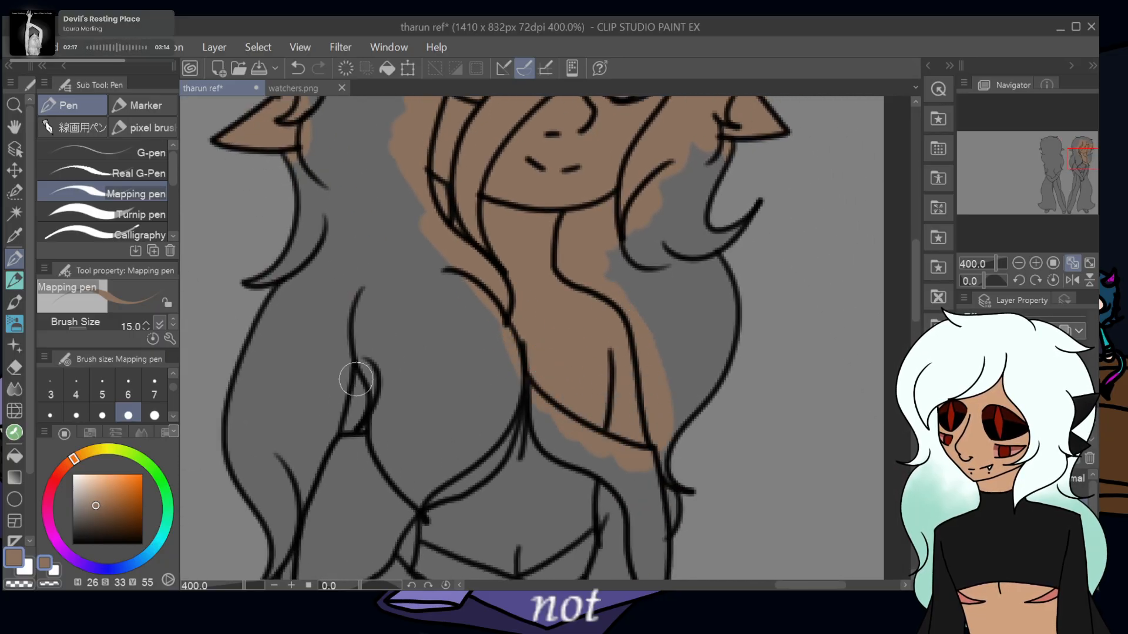
pyautogui.moveTo(356, 379); pyautogui.dragTo(361, 437)
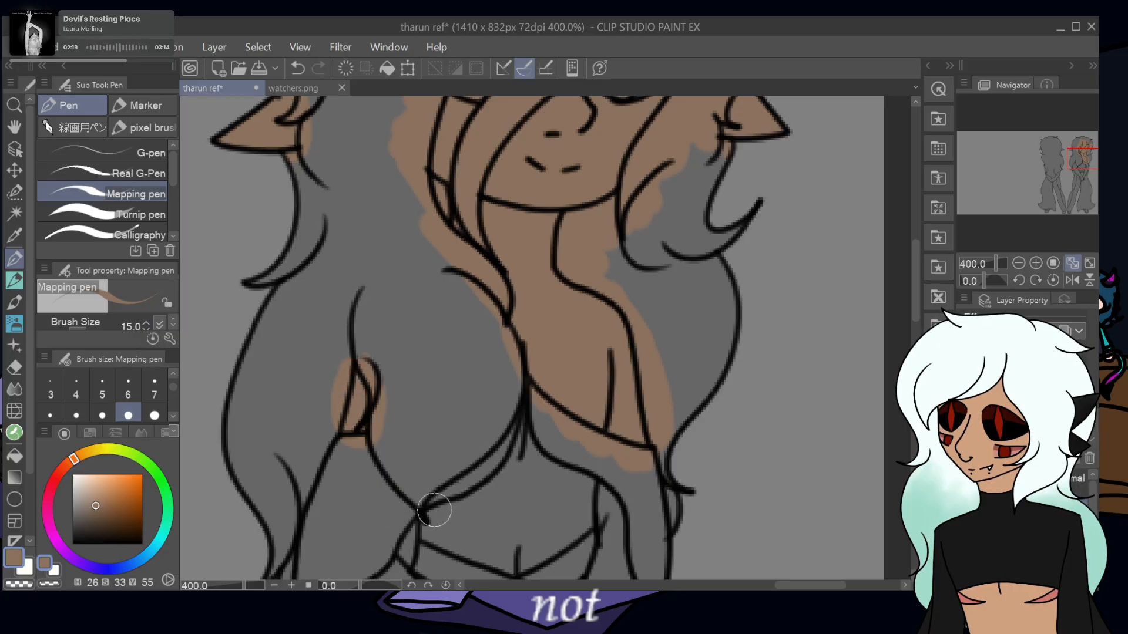
pyautogui.moveTo(434, 510)
pyautogui.mouseDown()
pyautogui.moveTo(480, 561)
pyautogui.moveTo(510, 568)
pyautogui.moveTo(522, 545)
pyautogui.moveTo(548, 550)
pyautogui.moveTo(544, 529)
pyautogui.moveTo(486, 487)
pyautogui.moveTo(506, 532)
pyautogui.moveTo(550, 536)
pyautogui.moveTo(602, 467)
pyautogui.moveTo(617, 478)
pyautogui.moveTo(629, 517)
pyautogui.mouseUp()
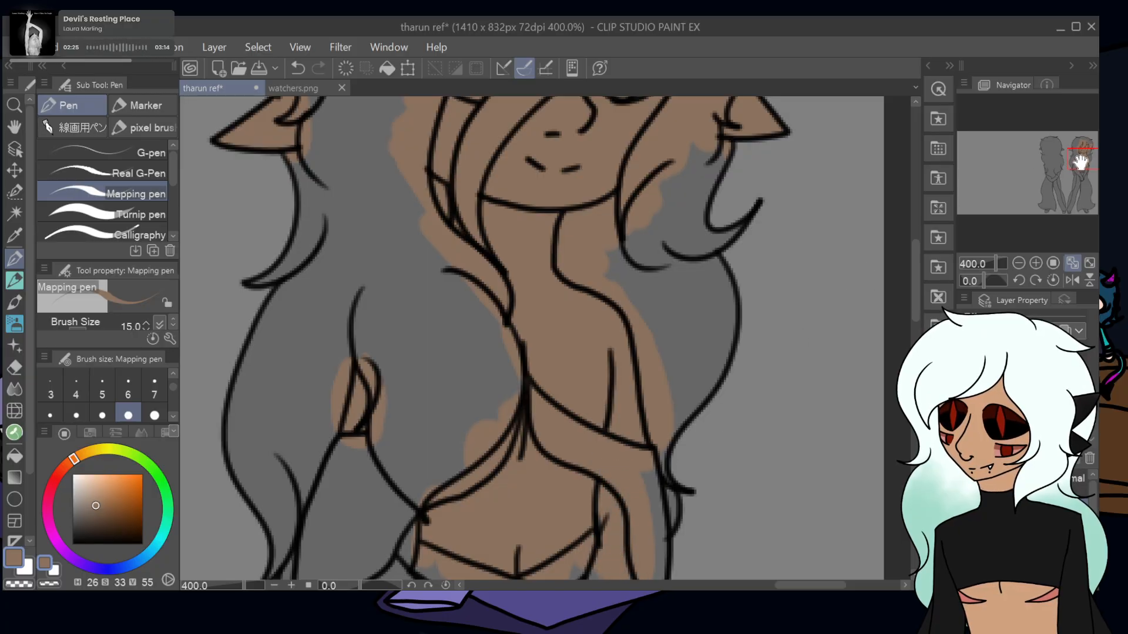
# - Paint the front figure's midriff, forearms, clasped hands and exposed thigh in the brown skin colour
pyautogui.moveTo(1080, 162); pyautogui.dragTo(1081, 173)
pyautogui.moveTo(418, 310)
pyautogui.mouseDown()
pyautogui.moveTo(470, 376)
pyautogui.moveTo(472, 366)
pyautogui.moveTo(463, 431)
pyautogui.moveTo(413, 389)
pyautogui.moveTo(376, 399)
pyautogui.moveTo(367, 358)
pyautogui.moveTo(470, 470)
pyautogui.moveTo(446, 432)
pyautogui.moveTo(517, 529)
pyautogui.moveTo(558, 546)
pyautogui.moveTo(529, 446)
pyautogui.moveTo(470, 343)
pyautogui.moveTo(558, 399)
pyautogui.moveTo(616, 343)
pyautogui.moveTo(624, 389)
pyautogui.mouseUp()
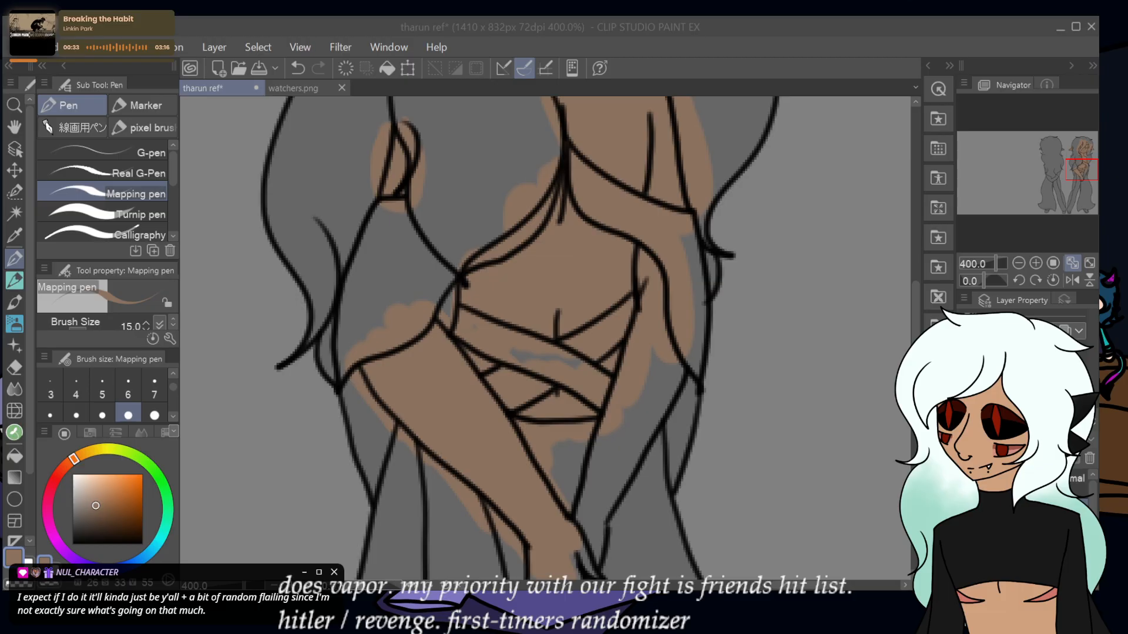
pyautogui.moveTo(666, 344)
pyautogui.mouseDown()
pyautogui.moveTo(647, 347)
pyautogui.moveTo(657, 436)
pyautogui.moveTo(622, 482)
pyautogui.moveTo(579, 488)
pyautogui.moveTo(572, 517)
pyautogui.moveTo(602, 498)
pyautogui.moveTo(611, 572)
pyautogui.mouseUp()
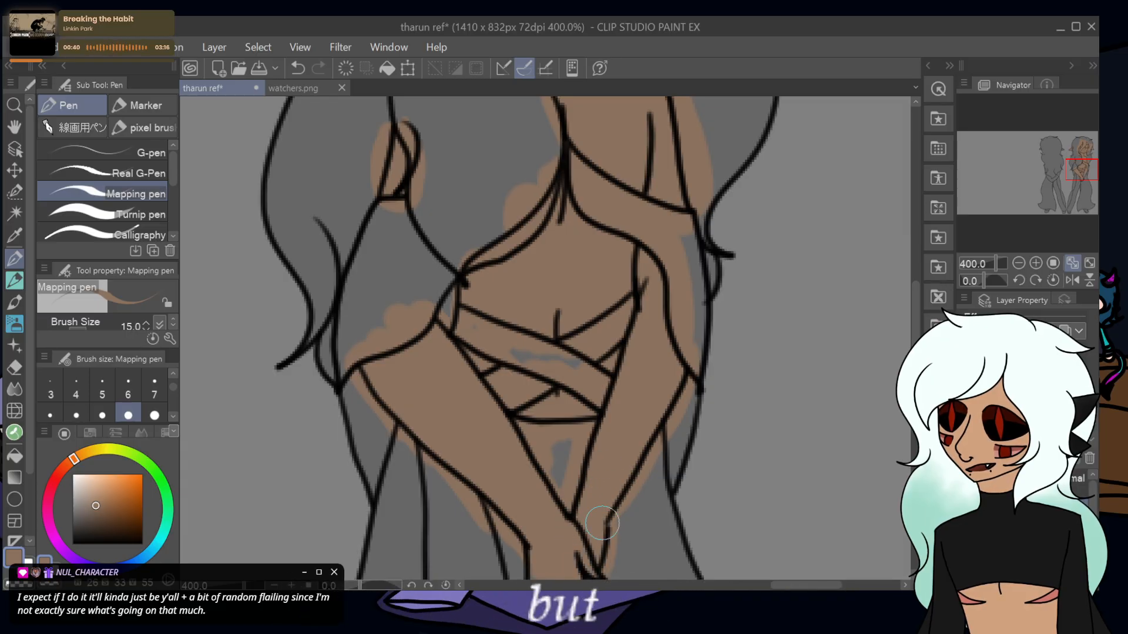
pyautogui.moveTo(1042, 206); pyautogui.dragTo(1044, 214)
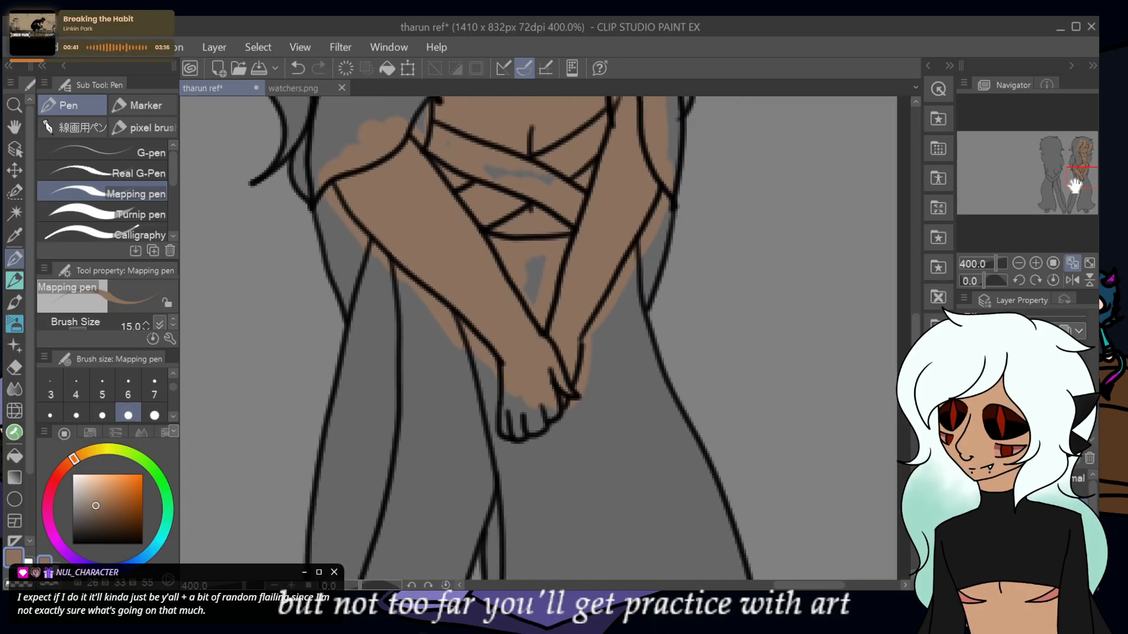
pyautogui.moveTo(534, 365)
pyautogui.mouseDown()
pyautogui.moveTo(499, 379)
pyautogui.moveTo(500, 390)
pyautogui.mouseUp()
pyautogui.moveTo(382, 329)
pyautogui.mouseDown()
pyautogui.moveTo(371, 242)
pyautogui.moveTo(350, 356)
pyautogui.moveTo(375, 283)
pyautogui.moveTo(338, 360)
pyautogui.moveTo(361, 417)
pyautogui.moveTo(361, 563)
pyautogui.moveTo(347, 446)
pyautogui.moveTo(320, 435)
pyautogui.mouseUp()
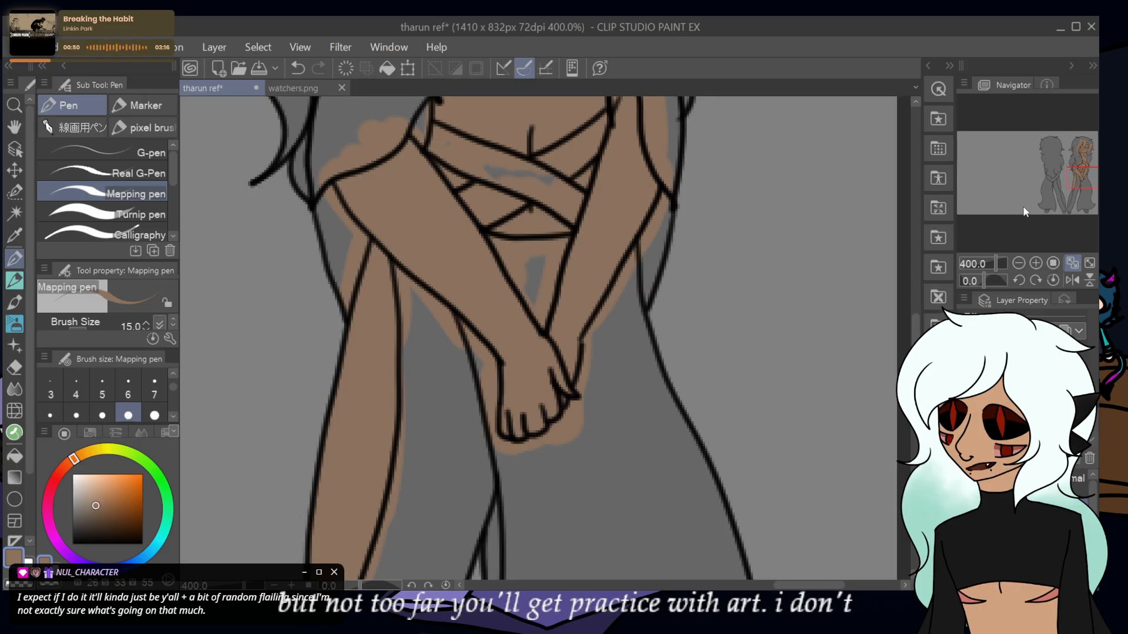
# - Paint the front figure's exposed lower leg and both feet in the brown skin colour
pyautogui.moveTo(1059, 178); pyautogui.dragTo(1071, 195)
pyautogui.moveTo(382, 213)
pyautogui.mouseDown()
pyautogui.moveTo(372, 377)
pyautogui.moveTo(416, 272)
pyautogui.moveTo(294, 558)
pyautogui.moveTo(338, 478)
pyautogui.moveTo(332, 552)
pyautogui.moveTo(362, 477)
pyautogui.moveTo(567, 242)
pyautogui.moveTo(568, 154)
pyautogui.mouseUp()
pyautogui.moveTo(483, 337)
pyautogui.mouseDown()
pyautogui.moveTo(476, 256)
pyautogui.moveTo(433, 376)
pyautogui.moveTo(451, 340)
pyautogui.moveTo(447, 217)
pyautogui.moveTo(415, 281)
pyautogui.moveTo(399, 402)
pyautogui.moveTo(409, 529)
pyautogui.moveTo(429, 509)
pyautogui.mouseUp()
pyautogui.moveTo(475, 474)
pyautogui.mouseDown()
pyautogui.moveTo(464, 538)
pyautogui.moveTo(451, 517)
pyautogui.mouseUp()
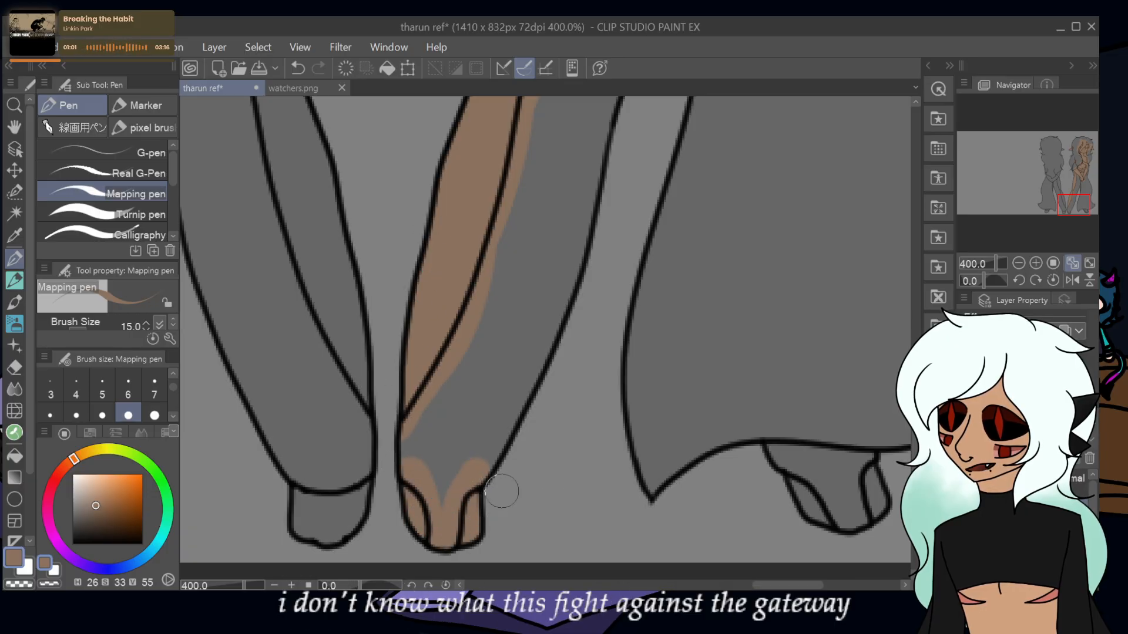
pyautogui.moveTo(792, 481); pyautogui.dragTo(821, 525)
pyautogui.moveTo(855, 461)
pyautogui.mouseDown()
pyautogui.moveTo(883, 526)
pyautogui.moveTo(872, 526)
pyautogui.mouseUp()
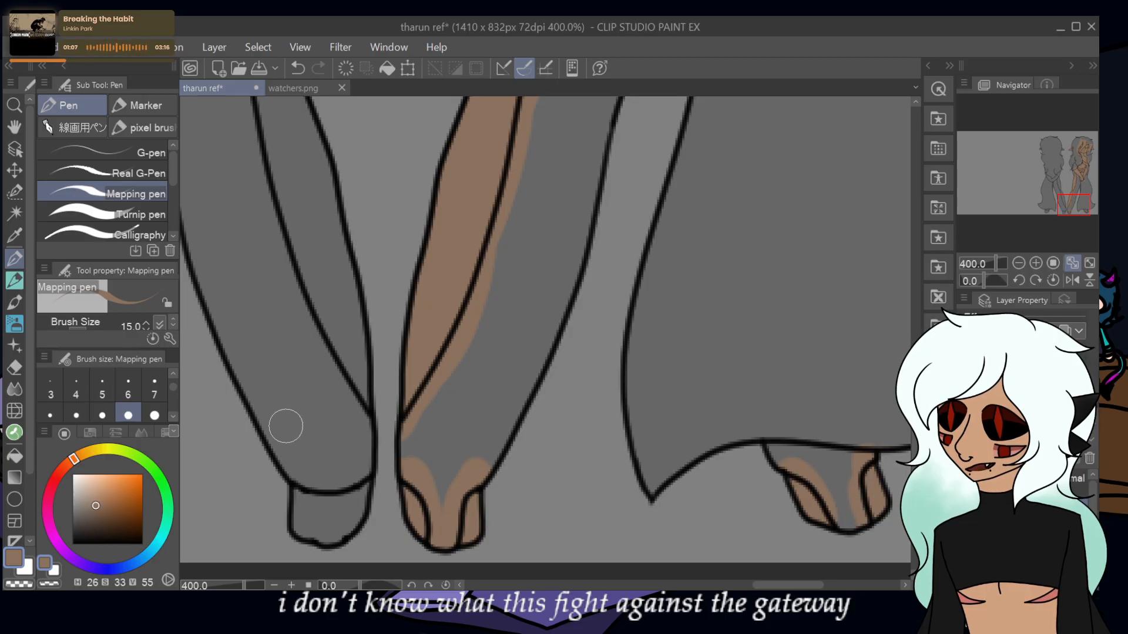
# - Paint the back figure's inner foot and exposed leg, from ankle up to the hip, in the brown skin colour
pyautogui.moveTo(358, 470)
pyautogui.mouseDown()
pyautogui.moveTo(357, 497)
pyautogui.moveTo(316, 479)
pyautogui.moveTo(335, 317)
pyautogui.moveTo(299, 256)
pyautogui.moveTo(292, 213)
pyautogui.moveTo(306, 142)
pyautogui.moveTo(293, 115)
pyautogui.moveTo(263, 106)
pyautogui.mouseUp()
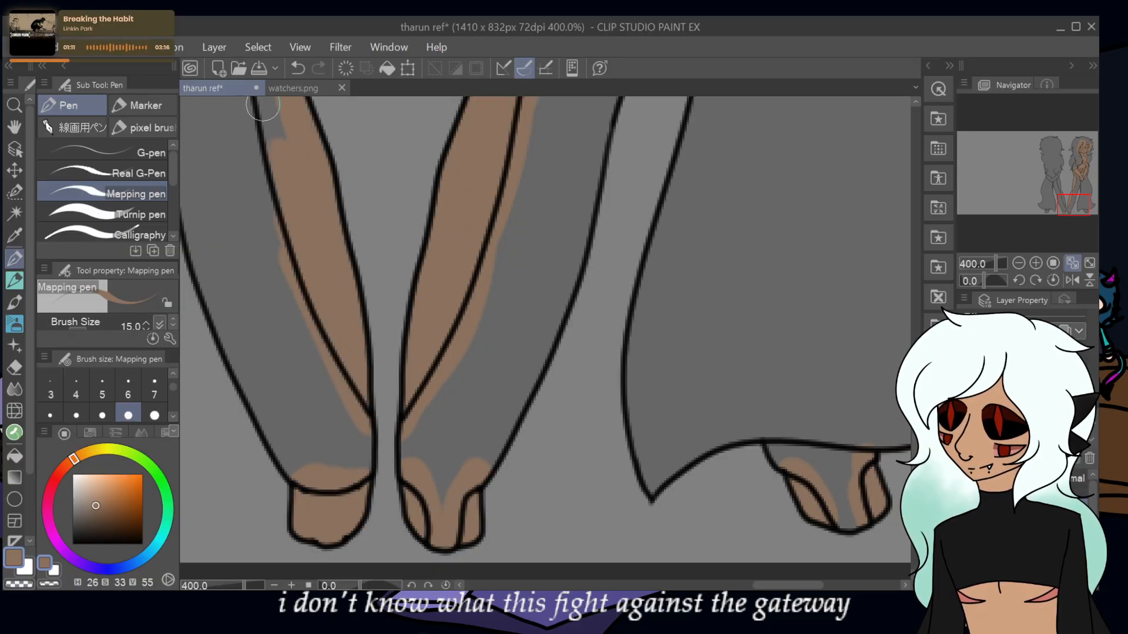
pyautogui.moveTo(1070, 197); pyautogui.dragTo(1060, 179)
pyautogui.moveTo(455, 452)
pyautogui.mouseDown()
pyautogui.moveTo(476, 419)
pyautogui.moveTo(432, 404)
pyautogui.moveTo(414, 373)
pyautogui.moveTo(433, 410)
pyautogui.moveTo(430, 386)
pyautogui.mouseUp()
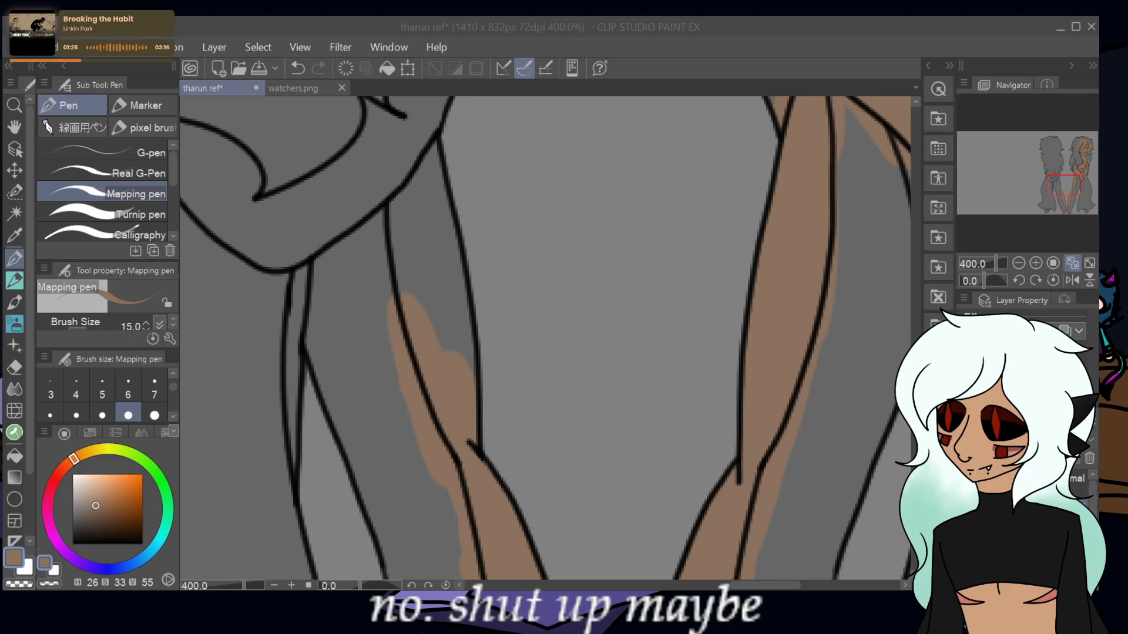
pyautogui.click(403, 307)
pyautogui.moveTo(404, 299); pyautogui.dragTo(399, 258)
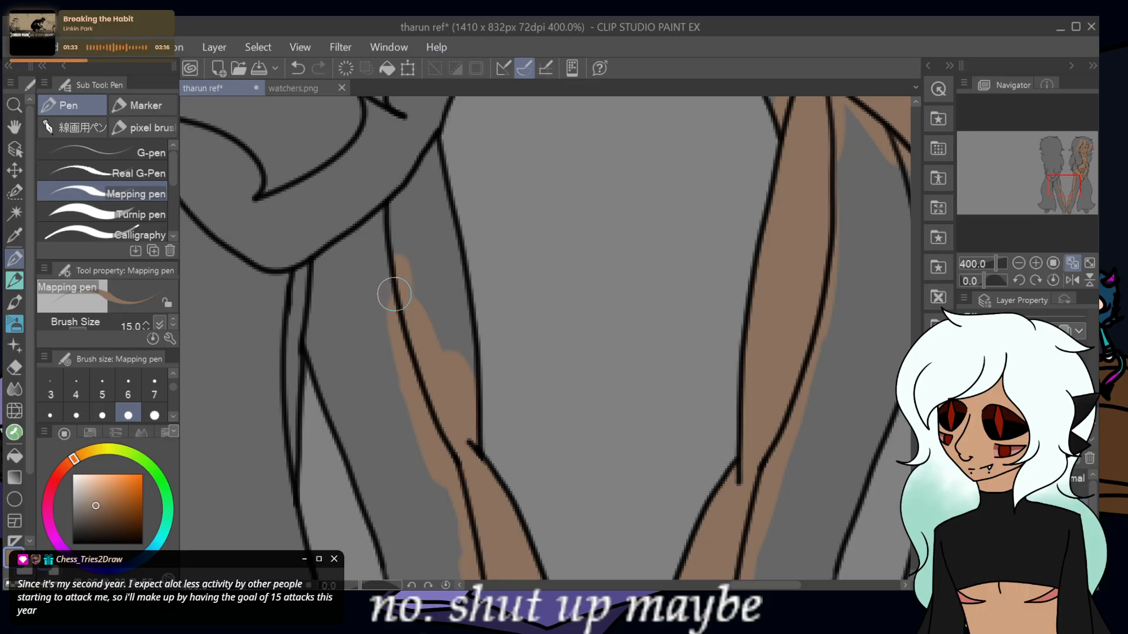
pyautogui.moveTo(393, 291); pyautogui.dragTo(379, 194)
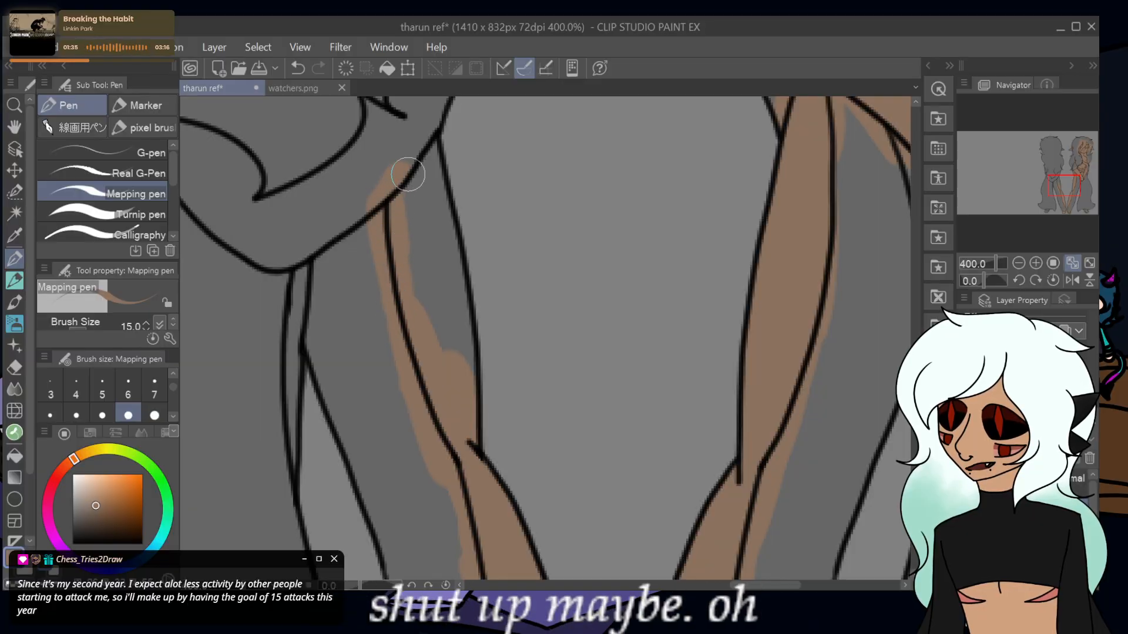
pyautogui.moveTo(435, 129)
pyautogui.mouseDown()
pyautogui.moveTo(417, 182)
pyautogui.moveTo(450, 250)
pyautogui.moveTo(443, 352)
pyautogui.moveTo(428, 335)
pyautogui.mouseUp()
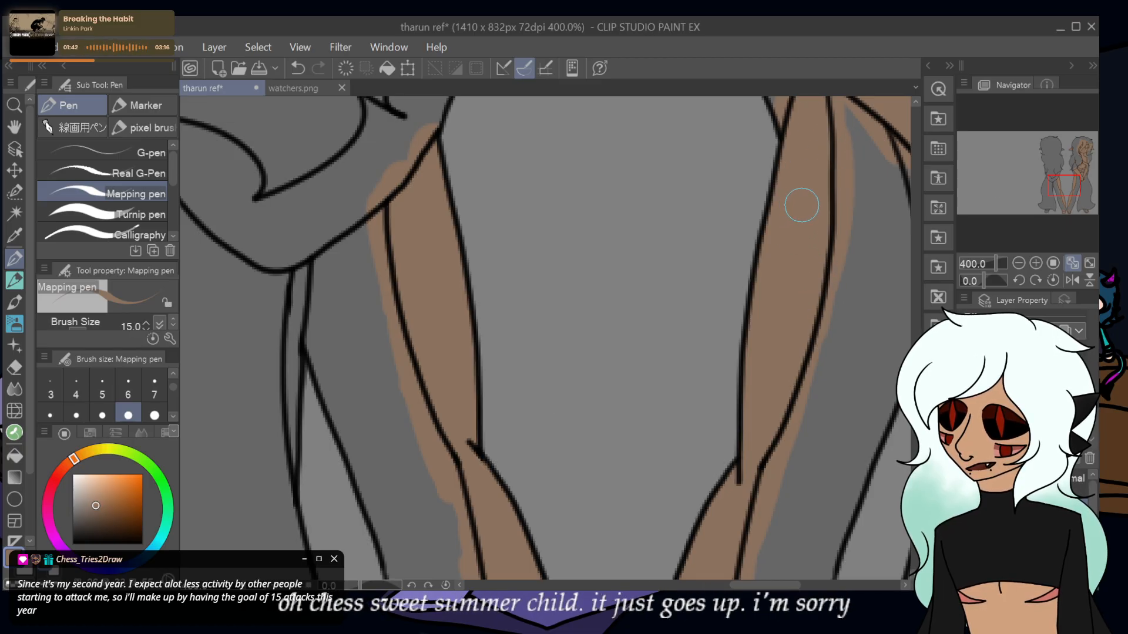
# - Paint the back figure's other foot beneath the skirt hem and both ear tips in the brown skin colour
pyautogui.moveTo(1060, 180); pyautogui.dragTo(1045, 210)
pyautogui.moveTo(585, 322)
pyautogui.mouseDown()
pyautogui.moveTo(559, 350)
pyautogui.moveTo(487, 341)
pyautogui.moveTo(480, 383)
pyautogui.moveTo(518, 384)
pyautogui.moveTo(543, 341)
pyautogui.mouseUp()
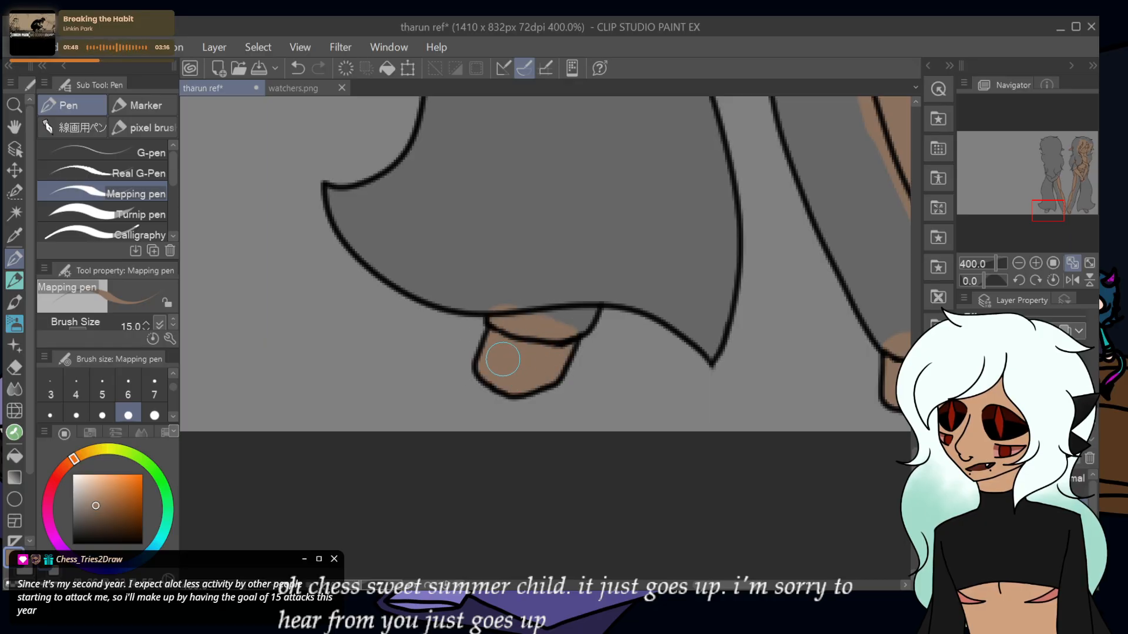
pyautogui.moveTo(1048, 210); pyautogui.dragTo(1056, 148)
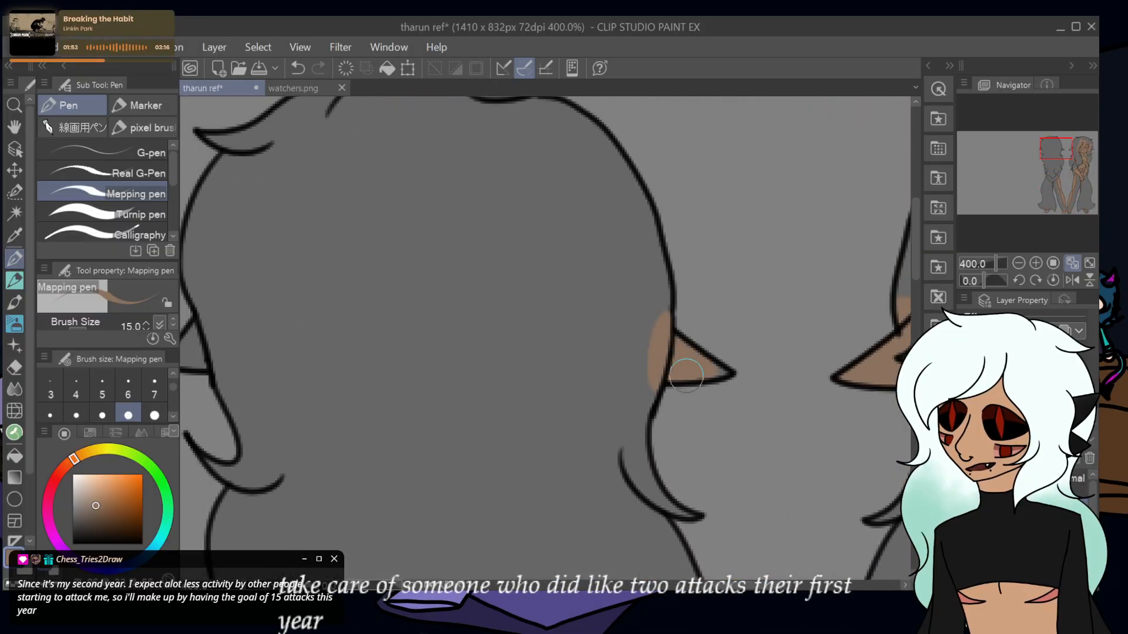
pyautogui.moveTo(686, 375); pyautogui.dragTo(668, 374)
pyautogui.moveTo(1046, 161); pyautogui.dragTo(1040, 151)
pyautogui.moveTo(552, 244)
pyautogui.mouseDown()
pyautogui.moveTo(564, 287)
pyautogui.moveTo(556, 301)
pyautogui.moveTo(530, 298)
pyautogui.mouseUp()
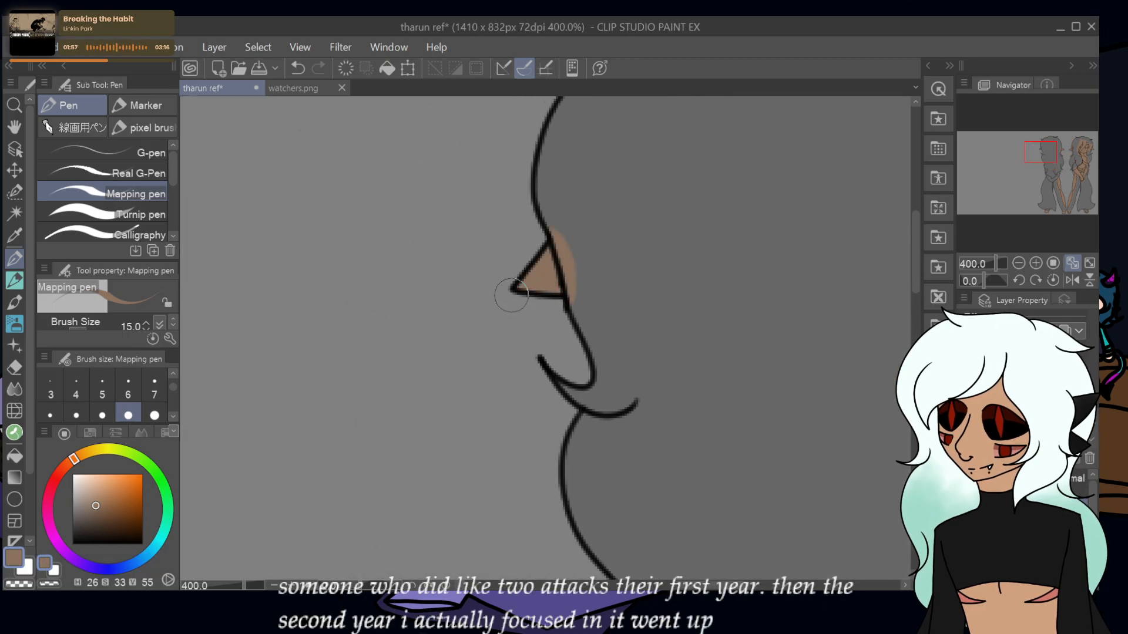
# - Sample the light grey of value 84 from the white clothing in watchers.png and return to the tharun ref drawing
pyautogui.moveTo(1034, 157); pyautogui.dragTo(1065, 170)
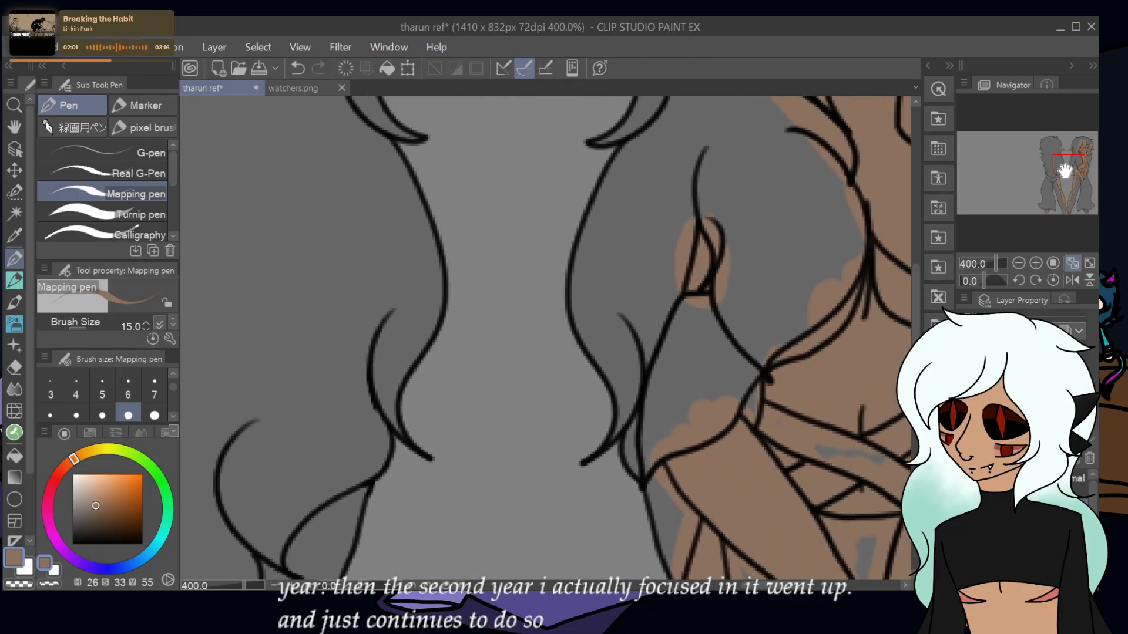
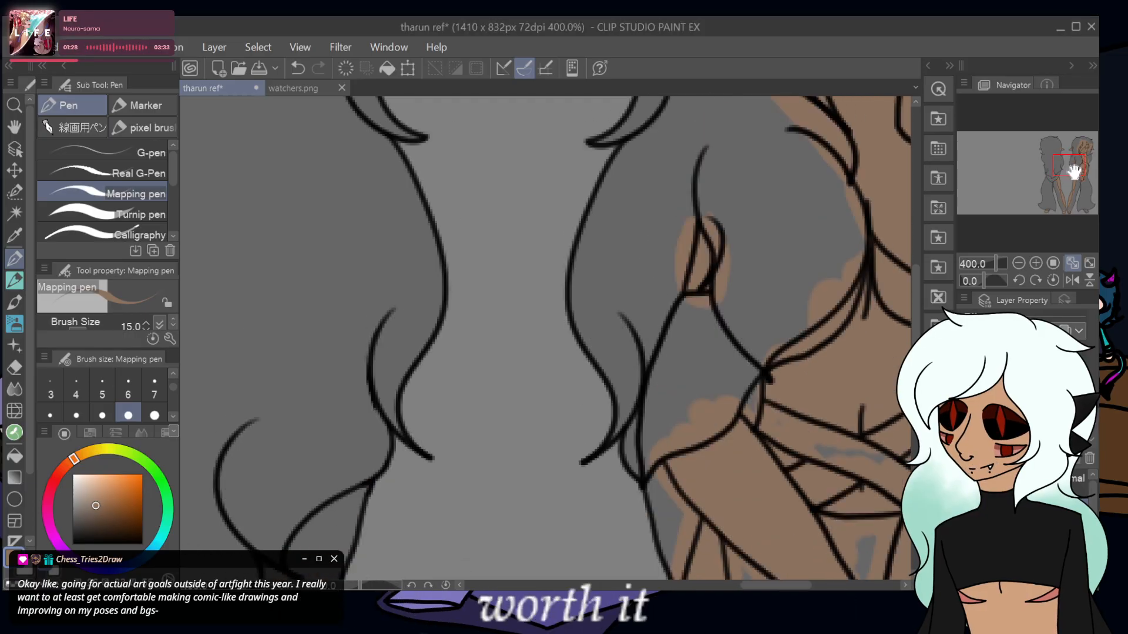
pyautogui.moveTo(1069, 165)
pyautogui.mouseDown()
pyautogui.moveTo(1060, 176)
pyautogui.moveTo(1076, 159)
pyautogui.mouseUp()
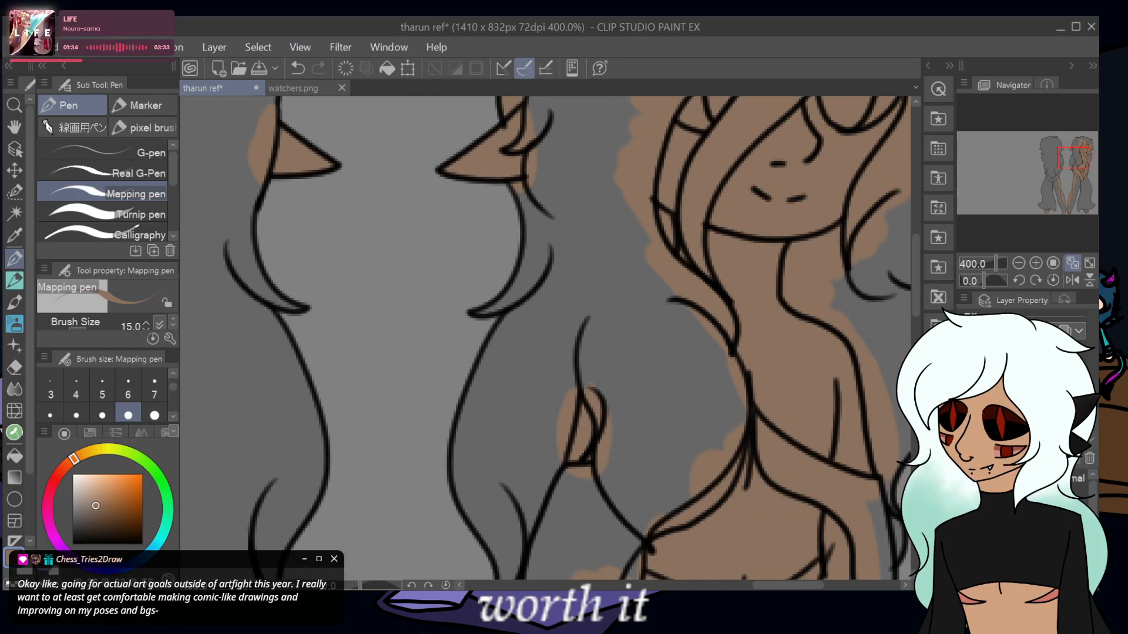
pyautogui.click(297, 88)
pyautogui.keyDown('alt'); pyautogui.click(475, 124); pyautogui.keyUp('alt')
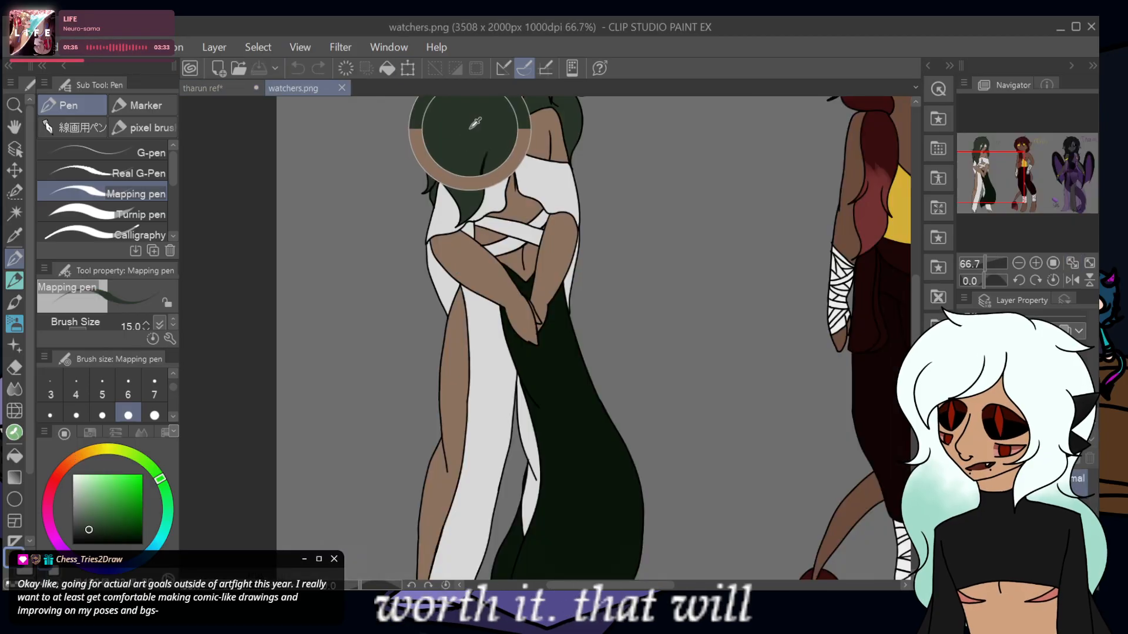
pyautogui.keyDown('alt'); pyautogui.click(463, 300); pyautogui.keyUp('alt')
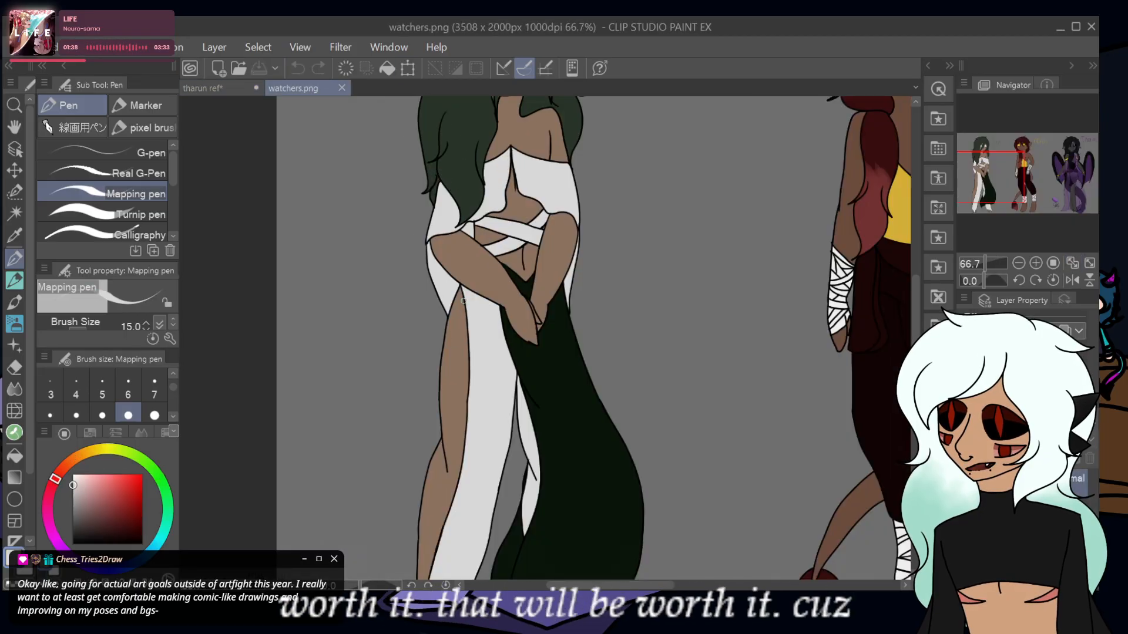
pyautogui.keyDown('alt'); pyautogui.click(488, 344); pyautogui.keyUp('alt')
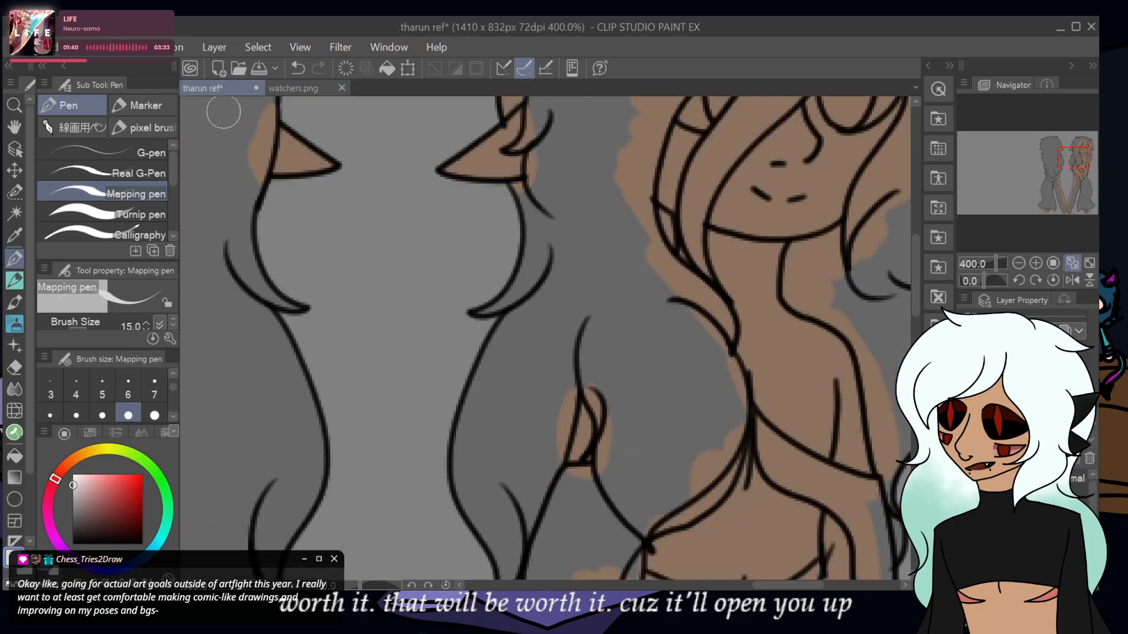
pyautogui.click(203, 87)
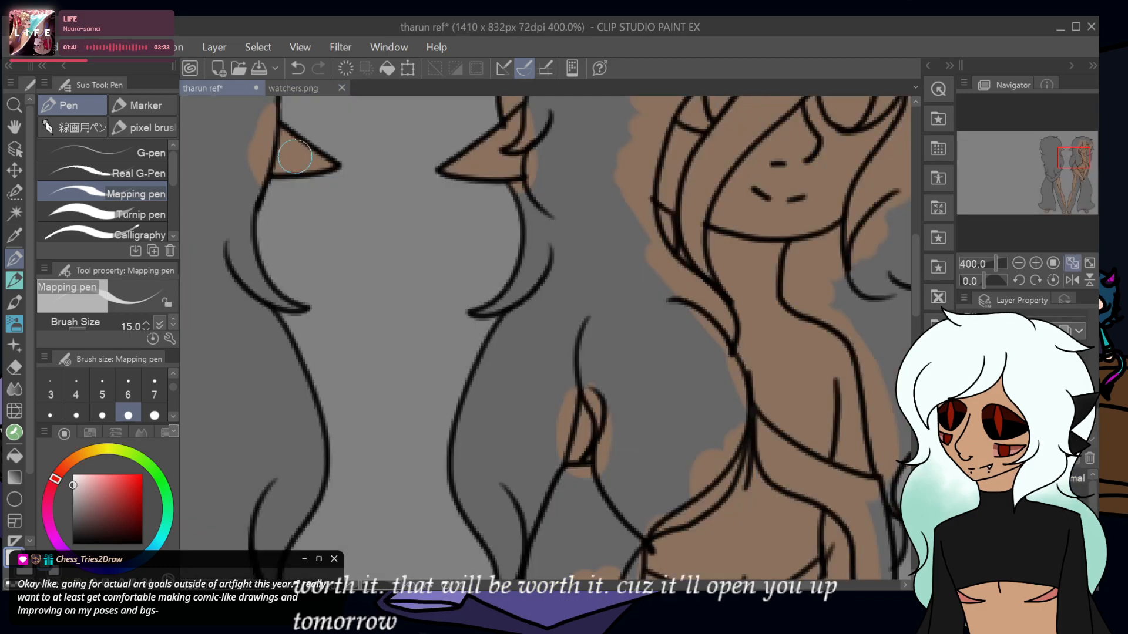
# - Paint the front figure's two sleeves, off-shoulder neckline and crossed waist wraps in the light grey
pyautogui.moveTo(562, 485); pyautogui.dragTo(599, 481)
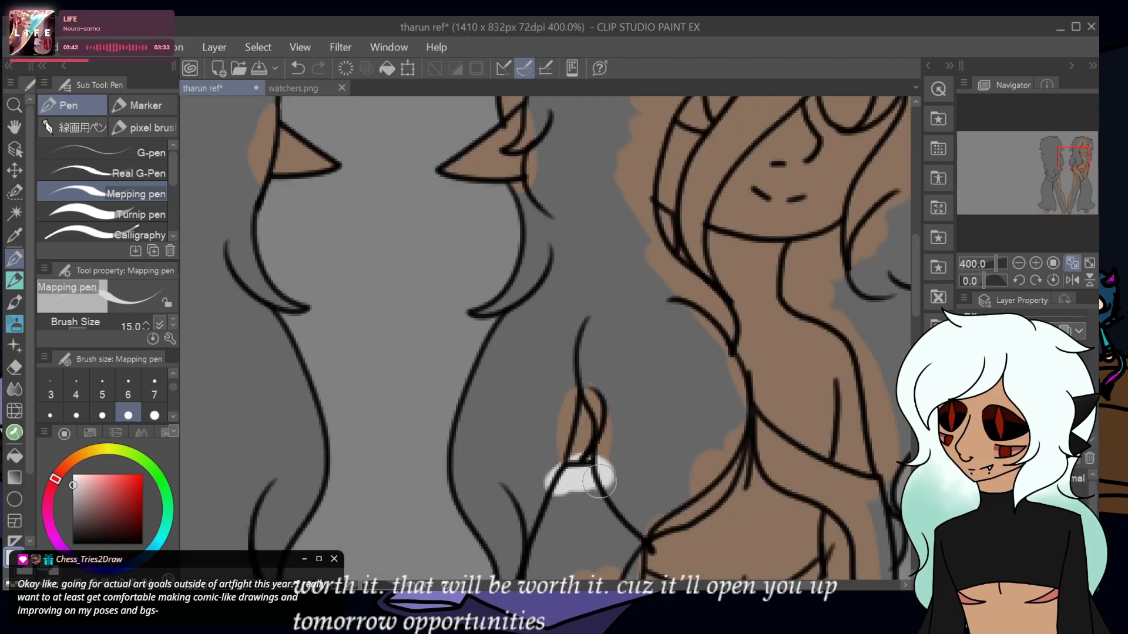
pyautogui.moveTo(747, 414)
pyautogui.mouseDown()
pyautogui.moveTo(705, 499)
pyautogui.moveTo(635, 549)
pyautogui.moveTo(721, 327)
pyautogui.moveTo(700, 340)
pyautogui.moveTo(702, 352)
pyautogui.moveTo(664, 329)
pyautogui.moveTo(629, 335)
pyautogui.moveTo(605, 363)
pyautogui.moveTo(593, 423)
pyautogui.moveTo(640, 405)
pyautogui.moveTo(605, 418)
pyautogui.mouseUp()
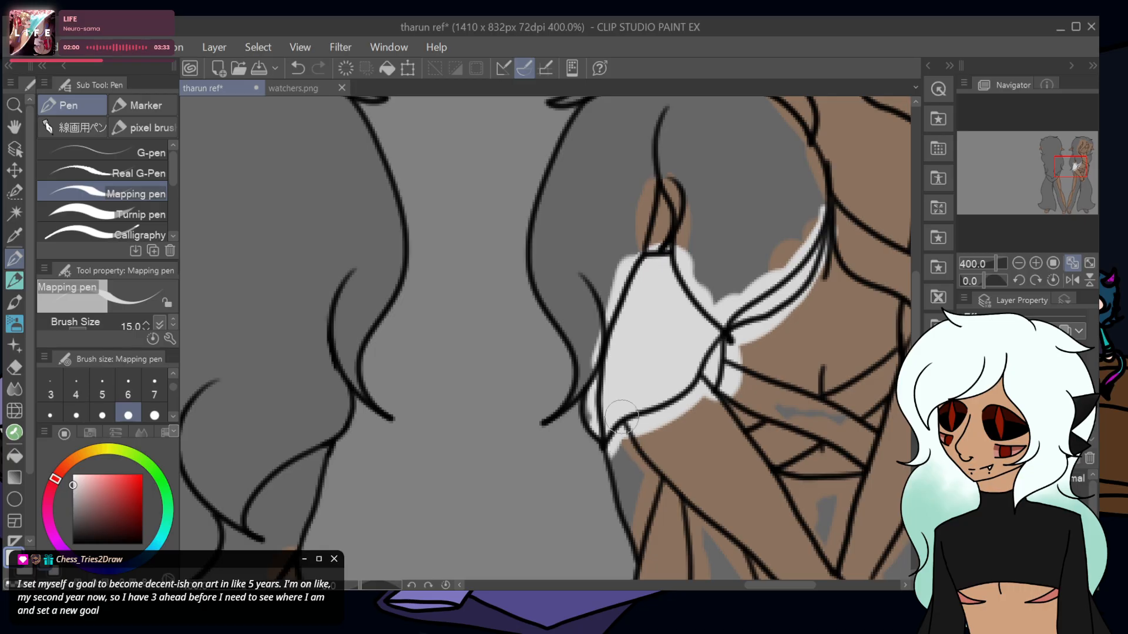
pyautogui.moveTo(622, 414)
pyautogui.mouseDown()
pyautogui.moveTo(658, 484)
pyautogui.moveTo(632, 452)
pyautogui.moveTo(628, 552)
pyautogui.mouseUp()
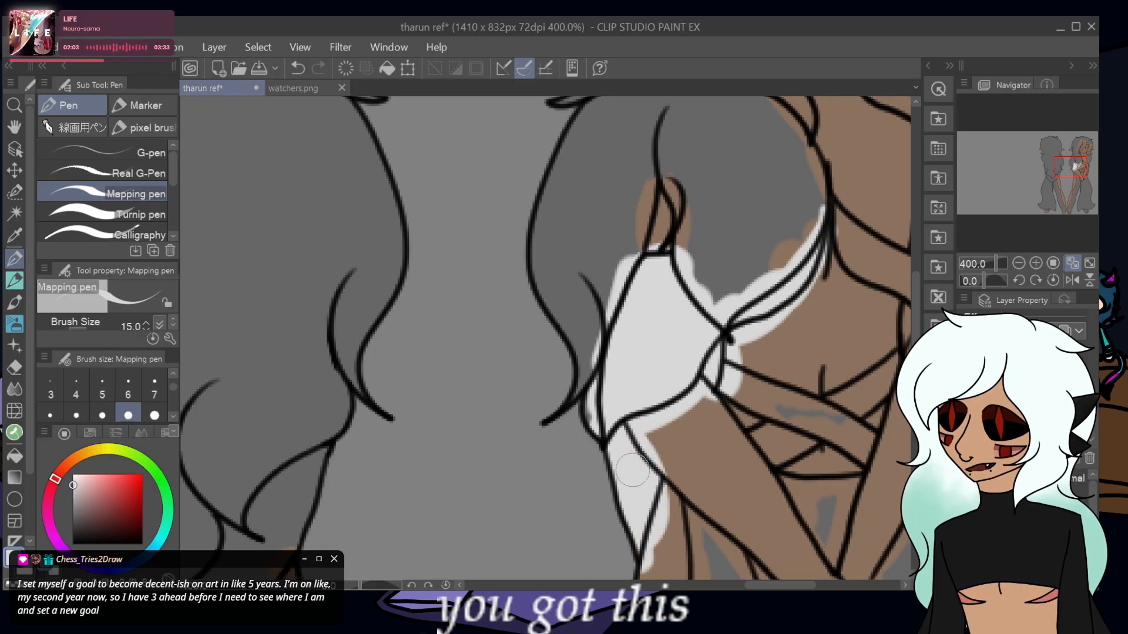
pyautogui.moveTo(725, 370)
pyautogui.mouseDown()
pyautogui.moveTo(776, 404)
pyautogui.moveTo(776, 387)
pyautogui.moveTo(744, 373)
pyautogui.moveTo(833, 411)
pyautogui.mouseUp()
pyautogui.moveTo(875, 447)
pyautogui.mouseDown()
pyautogui.moveTo(716, 386)
pyautogui.moveTo(780, 420)
pyautogui.moveTo(750, 435)
pyautogui.moveTo(769, 463)
pyautogui.moveTo(819, 439)
pyautogui.moveTo(792, 427)
pyautogui.moveTo(785, 437)
pyautogui.moveTo(893, 356)
pyautogui.moveTo(872, 397)
pyautogui.moveTo(850, 413)
pyautogui.moveTo(893, 321)
pyautogui.mouseUp()
pyautogui.moveTo(1071, 171); pyautogui.dragTo(1078, 169)
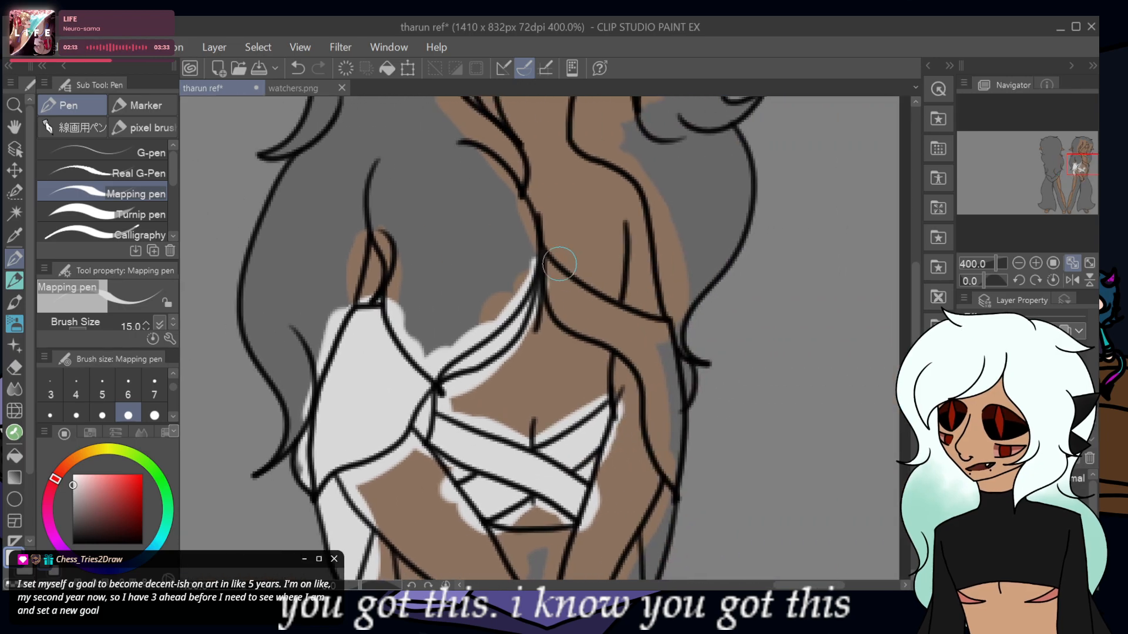
pyautogui.moveTo(551, 286)
pyautogui.mouseDown()
pyautogui.moveTo(549, 330)
pyautogui.moveTo(631, 346)
pyautogui.moveTo(642, 314)
pyautogui.moveTo(624, 306)
pyautogui.moveTo(655, 316)
pyautogui.moveTo(672, 348)
pyautogui.moveTo(678, 446)
pyautogui.moveTo(608, 338)
pyautogui.moveTo(665, 460)
pyautogui.moveTo(673, 404)
pyautogui.moveTo(673, 511)
pyautogui.moveTo(647, 556)
pyautogui.mouseUp()
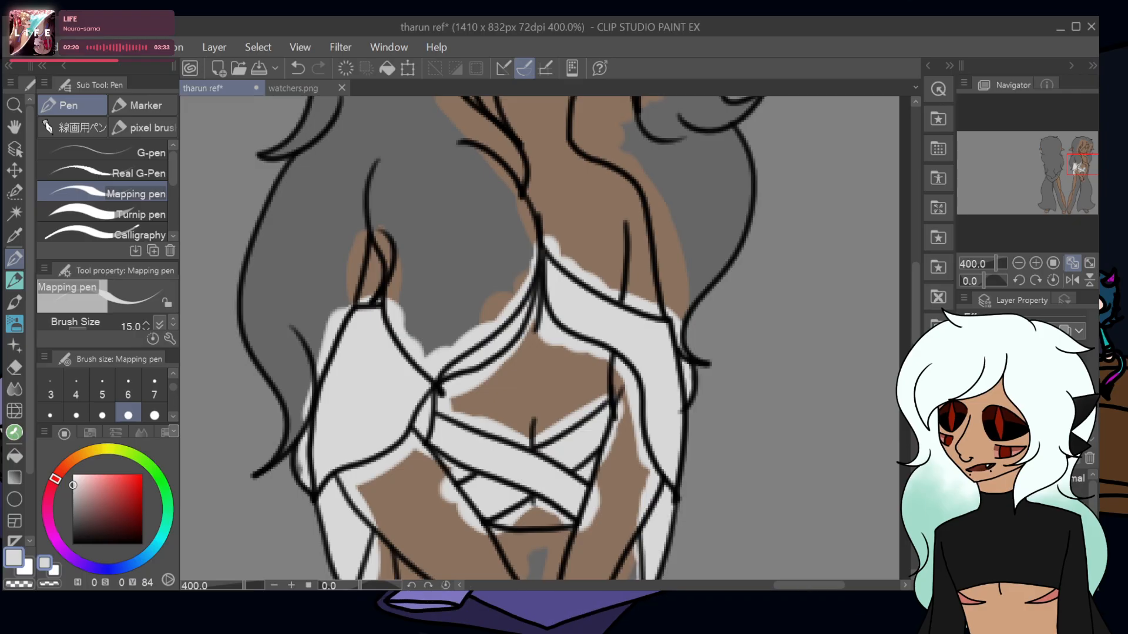
# - Paint the front figure's white leg covering in the light grey, from below the forearm down to the shin
pyautogui.moveTo(1079, 174); pyautogui.dragTo(1079, 183)
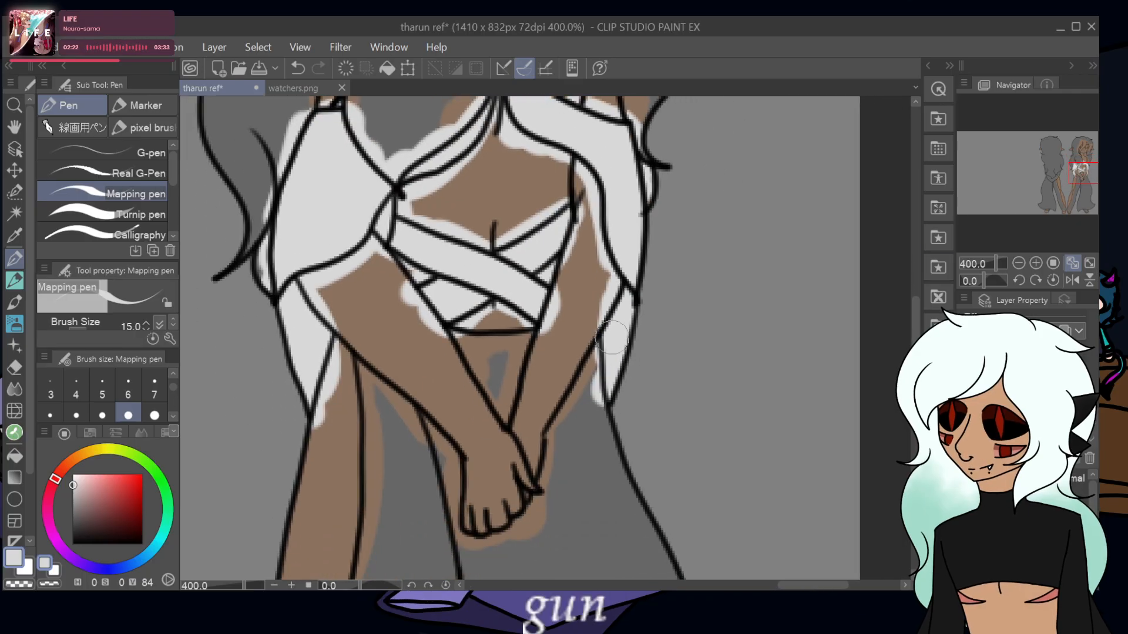
pyautogui.moveTo(356, 348)
pyautogui.mouseDown()
pyautogui.moveTo(398, 388)
pyautogui.moveTo(425, 452)
pyautogui.moveTo(441, 555)
pyautogui.moveTo(394, 576)
pyautogui.moveTo(370, 555)
pyautogui.moveTo(365, 395)
pyautogui.moveTo(375, 490)
pyautogui.mouseUp()
pyautogui.moveTo(397, 530); pyautogui.dragTo(410, 330)
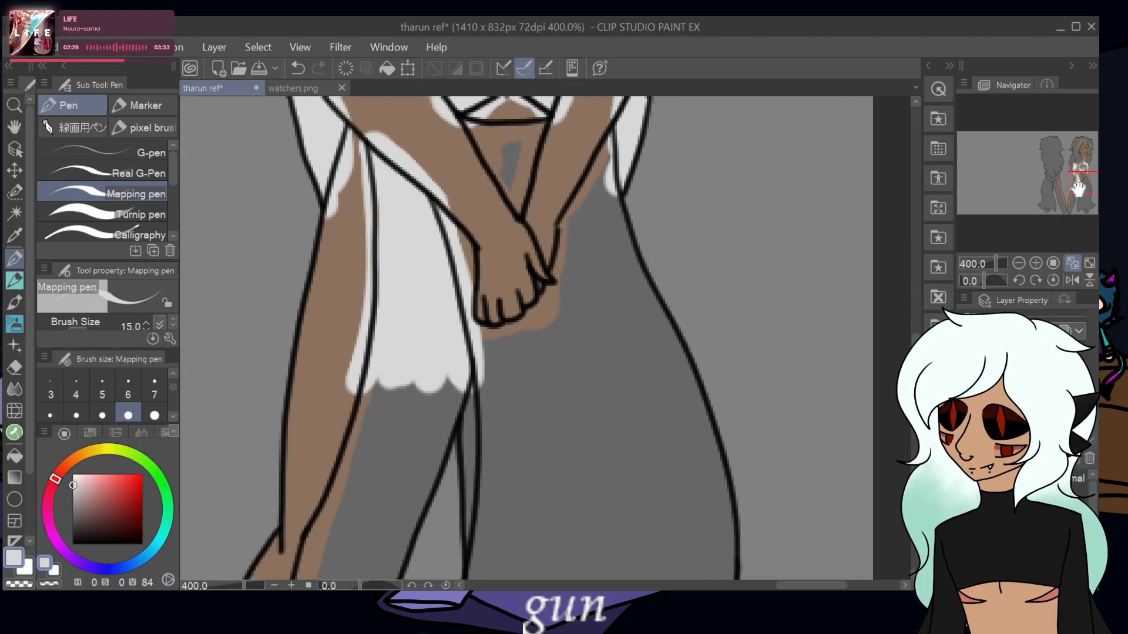
pyautogui.moveTo(376, 379)
pyautogui.mouseDown()
pyautogui.moveTo(314, 532)
pyautogui.moveTo(391, 380)
pyautogui.moveTo(401, 463)
pyautogui.moveTo(458, 472)
pyautogui.moveTo(471, 566)
pyautogui.mouseUp()
pyautogui.moveTo(438, 525)
pyautogui.mouseDown()
pyautogui.moveTo(422, 414)
pyautogui.moveTo(401, 372)
pyautogui.moveTo(346, 527)
pyautogui.mouseUp()
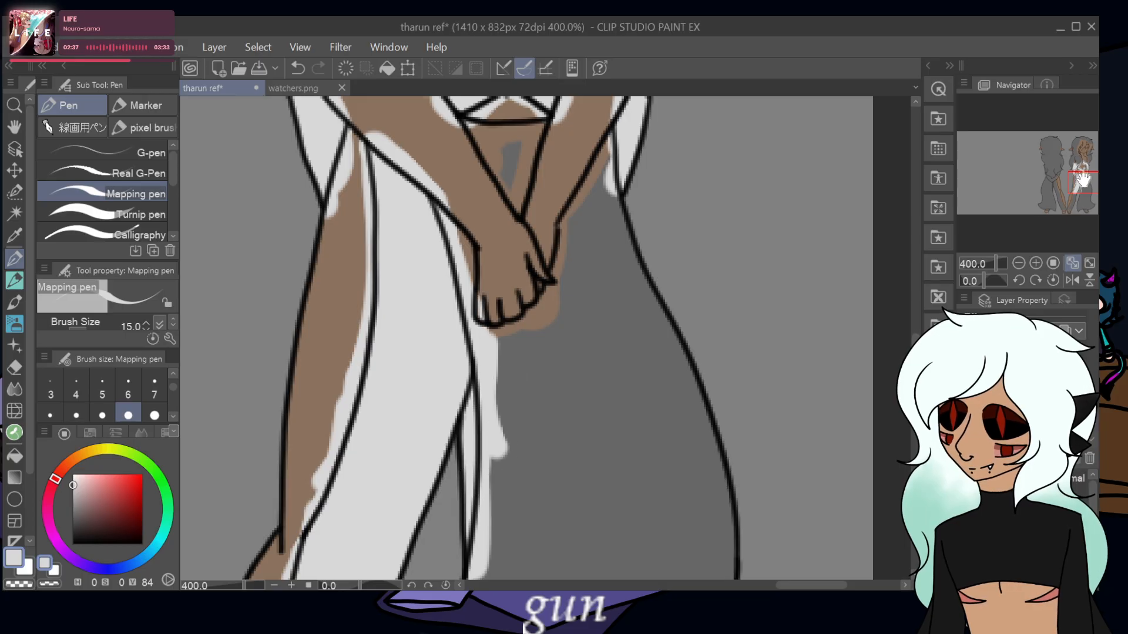
pyautogui.moveTo(1081, 184); pyautogui.dragTo(1077, 204)
pyautogui.moveTo(352, 281)
pyautogui.mouseDown()
pyautogui.moveTo(333, 415)
pyautogui.moveTo(347, 429)
pyautogui.moveTo(385, 412)
pyautogui.moveTo(446, 316)
pyautogui.moveTo(432, 292)
pyautogui.moveTo(388, 499)
pyautogui.moveTo(364, 541)
pyautogui.moveTo(321, 552)
pyautogui.moveTo(353, 526)
pyautogui.moveTo(331, 393)
pyautogui.moveTo(268, 565)
pyautogui.moveTo(328, 534)
pyautogui.mouseUp()
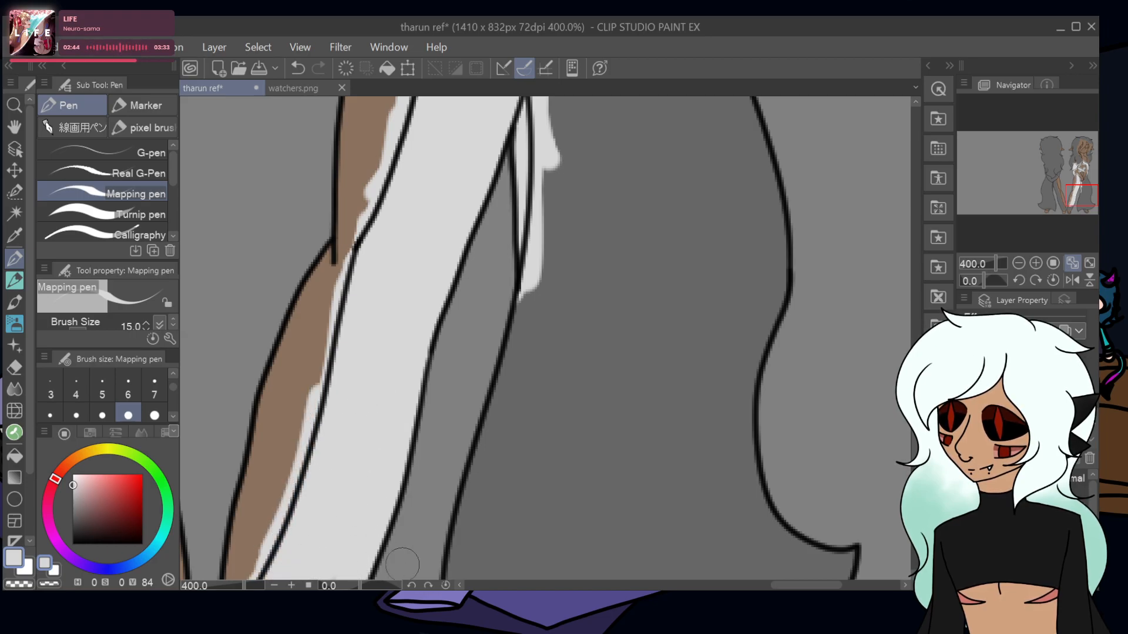
# - Extend the light grey over the front figure's ankle and foot, and cover the middle of the other foot
pyautogui.moveTo(402, 565)
pyautogui.mouseDown()
pyautogui.moveTo(423, 421)
pyautogui.moveTo(350, 555)
pyautogui.moveTo(310, 482)
pyautogui.moveTo(314, 393)
pyautogui.moveTo(315, 421)
pyautogui.mouseUp()
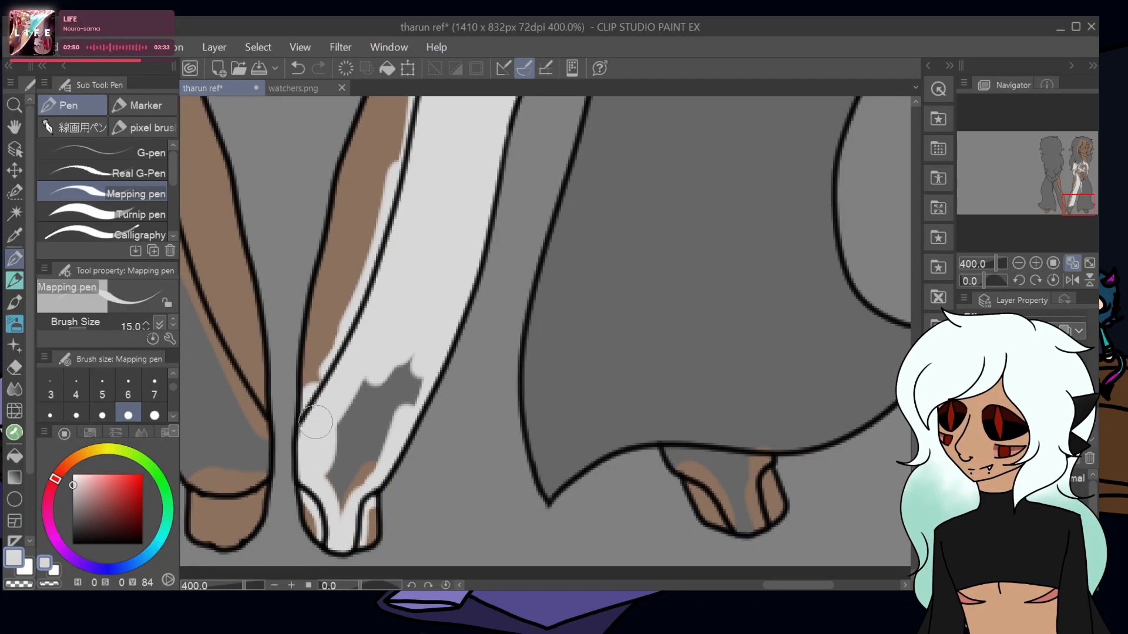
pyautogui.moveTo(359, 382)
pyautogui.mouseDown()
pyautogui.moveTo(344, 411)
pyautogui.moveTo(390, 382)
pyautogui.moveTo(374, 446)
pyautogui.mouseUp()
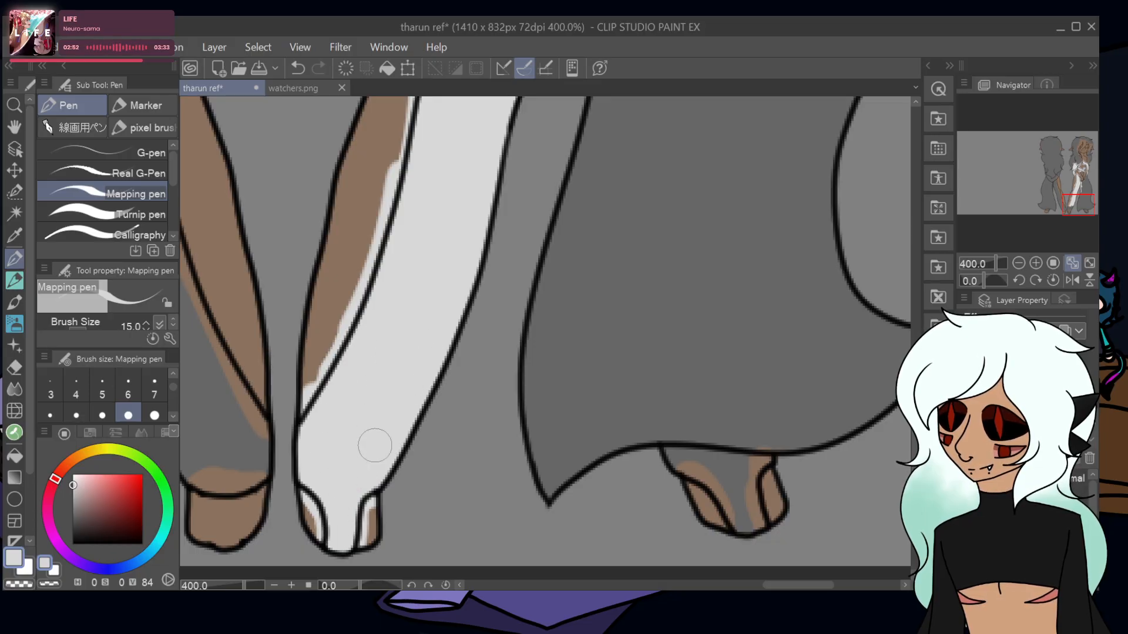
pyautogui.moveTo(664, 441)
pyautogui.mouseDown()
pyautogui.moveTo(745, 535)
pyautogui.moveTo(766, 458)
pyautogui.moveTo(737, 474)
pyautogui.moveTo(676, 450)
pyautogui.moveTo(755, 450)
pyautogui.mouseUp()
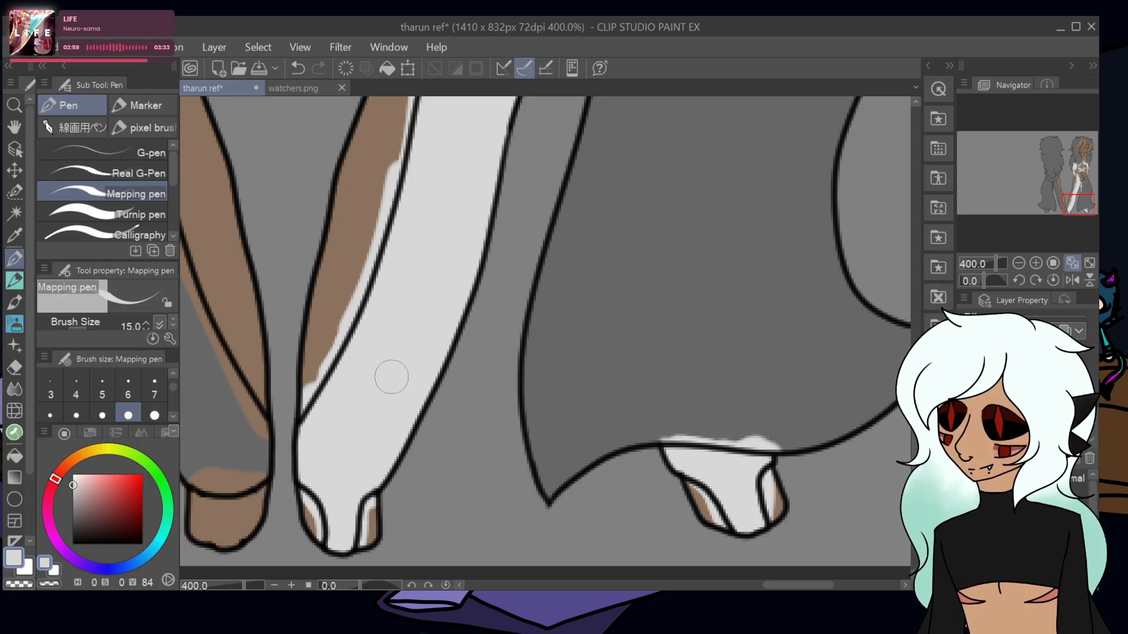
# - Paint the back figure's white leg covering and ankle band in the light grey, from the foot up the calf
pyautogui.moveTo(255, 459)
pyautogui.mouseDown()
pyautogui.moveTo(250, 395)
pyautogui.moveTo(269, 458)
pyautogui.moveTo(231, 494)
pyautogui.moveTo(254, 476)
pyautogui.moveTo(200, 487)
pyautogui.mouseUp()
pyautogui.moveTo(1069, 202); pyautogui.dragTo(1058, 201)
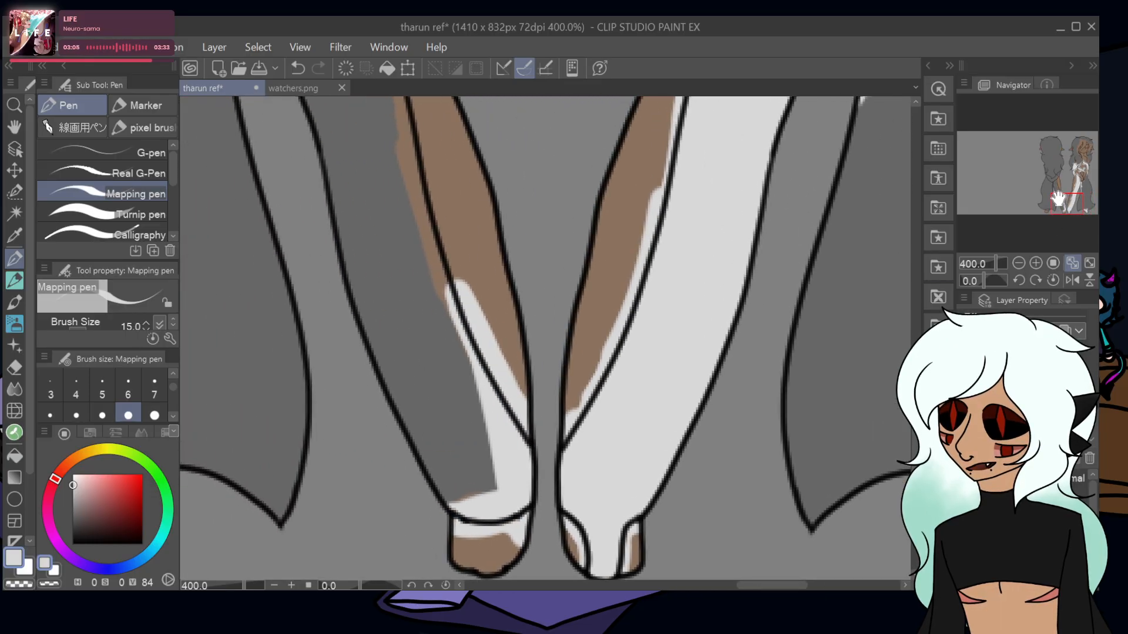
pyautogui.moveTo(487, 499)
pyautogui.mouseDown()
pyautogui.moveTo(444, 491)
pyautogui.moveTo(398, 391)
pyautogui.moveTo(417, 449)
pyautogui.moveTo(477, 498)
pyautogui.moveTo(488, 462)
pyautogui.moveTo(472, 428)
pyautogui.moveTo(455, 269)
pyautogui.moveTo(419, 149)
pyautogui.moveTo(406, 130)
pyautogui.moveTo(305, 112)
pyautogui.mouseUp()
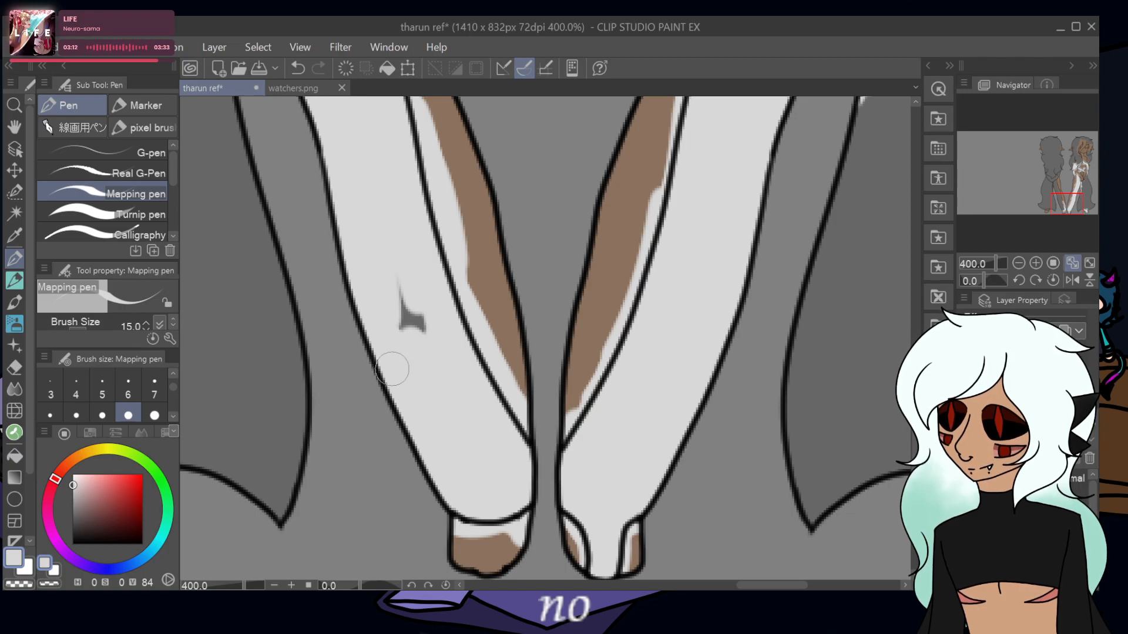
pyautogui.moveTo(392, 369); pyautogui.dragTo(428, 360)
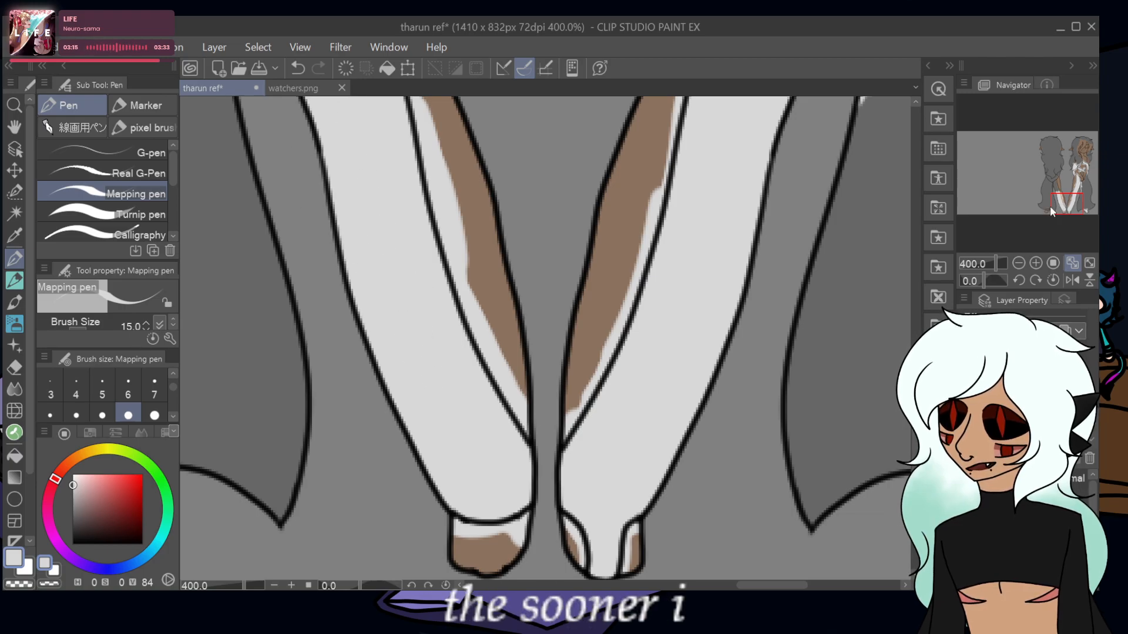
# - Extend the light grey up the back figure's leg covering to the hip, including the narrow strip hanging beside it
pyautogui.moveTo(1051, 211); pyautogui.dragTo(1044, 197)
pyautogui.moveTo(461, 126)
pyautogui.mouseDown()
pyautogui.moveTo(471, 174)
pyautogui.moveTo(483, 254)
pyautogui.moveTo(518, 354)
pyautogui.moveTo(485, 259)
pyautogui.moveTo(502, 324)
pyautogui.moveTo(474, 309)
pyautogui.moveTo(447, 354)
pyautogui.moveTo(376, 323)
pyautogui.moveTo(373, 342)
pyautogui.moveTo(370, 255)
pyautogui.mouseUp()
pyautogui.moveTo(374, 178)
pyautogui.mouseDown()
pyautogui.moveTo(407, 158)
pyautogui.moveTo(468, 186)
pyautogui.moveTo(444, 273)
pyautogui.mouseUp()
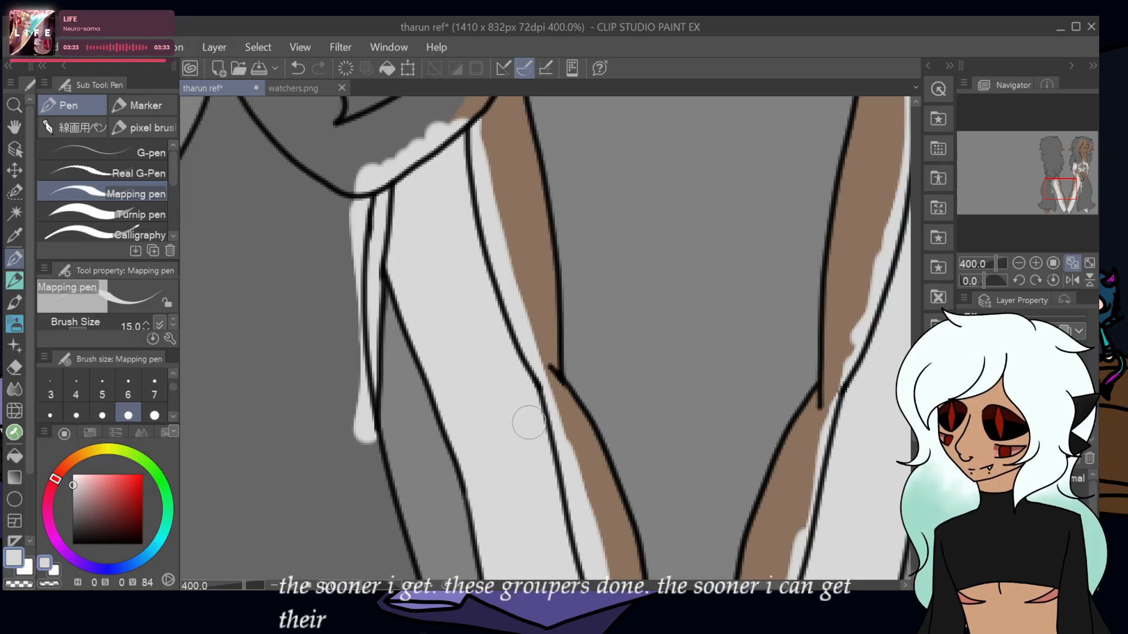
pyautogui.scroll(-5, 521, 422)
pyautogui.moveTo(351, 487)
pyautogui.mouseDown()
pyautogui.moveTo(409, 465)
pyautogui.moveTo(410, 483)
pyautogui.moveTo(320, 488)
pyautogui.moveTo(301, 474)
pyautogui.moveTo(432, 467)
pyautogui.mouseUp()
# - Paint the back figure's draped cloth band across the hips in the light grey, up along its outer side edge
pyautogui.moveTo(1056, 204); pyautogui.dragTo(1054, 178)
pyautogui.moveTo(353, 203)
pyautogui.mouseDown()
pyautogui.moveTo(363, 171)
pyautogui.moveTo(330, 182)
pyautogui.moveTo(397, 282)
pyautogui.moveTo(359, 274)
pyautogui.moveTo(386, 260)
pyautogui.moveTo(425, 266)
pyautogui.moveTo(424, 319)
pyautogui.moveTo(462, 360)
pyautogui.moveTo(529, 314)
pyautogui.moveTo(597, 228)
pyautogui.moveTo(581, 201)
pyautogui.moveTo(540, 321)
pyautogui.moveTo(500, 370)
pyautogui.moveTo(632, 275)
pyautogui.moveTo(591, 304)
pyautogui.moveTo(628, 272)
pyautogui.moveTo(652, 206)
pyautogui.moveTo(648, 152)
pyautogui.mouseUp()
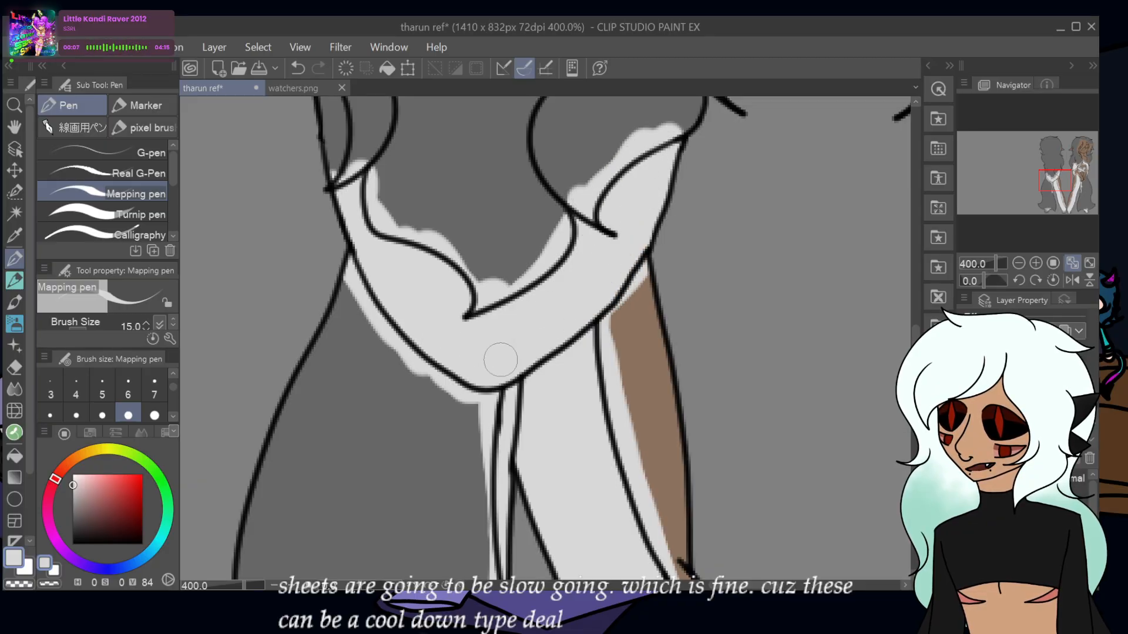
pyautogui.scroll(5, 411, 323)
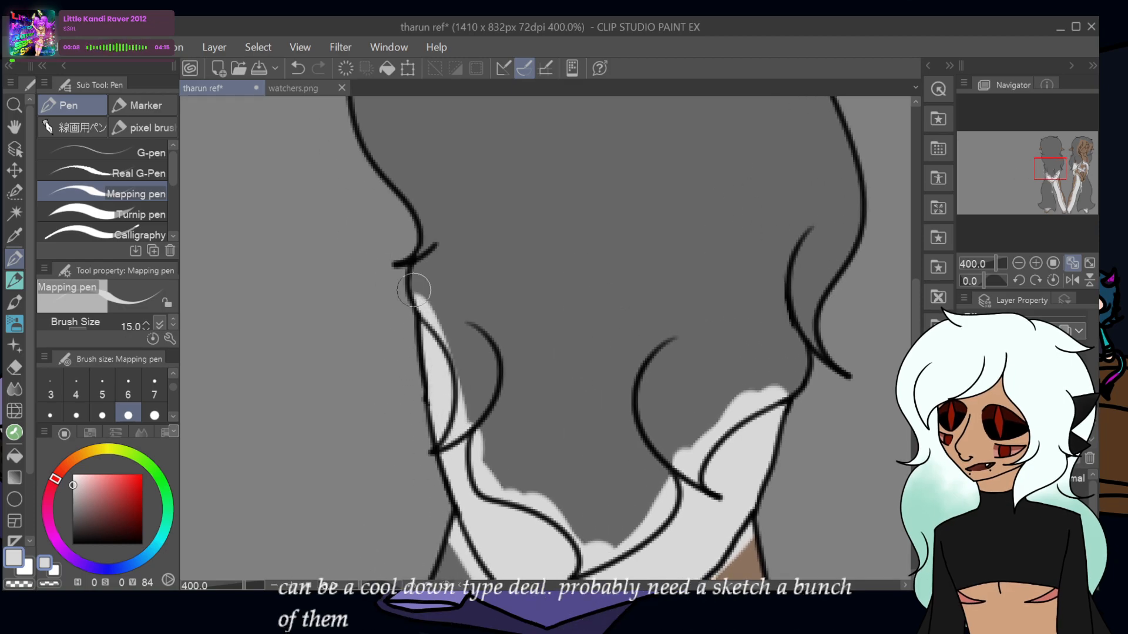
pyautogui.moveTo(414, 290); pyautogui.dragTo(470, 422)
pyautogui.scroll(5, 784, 397)
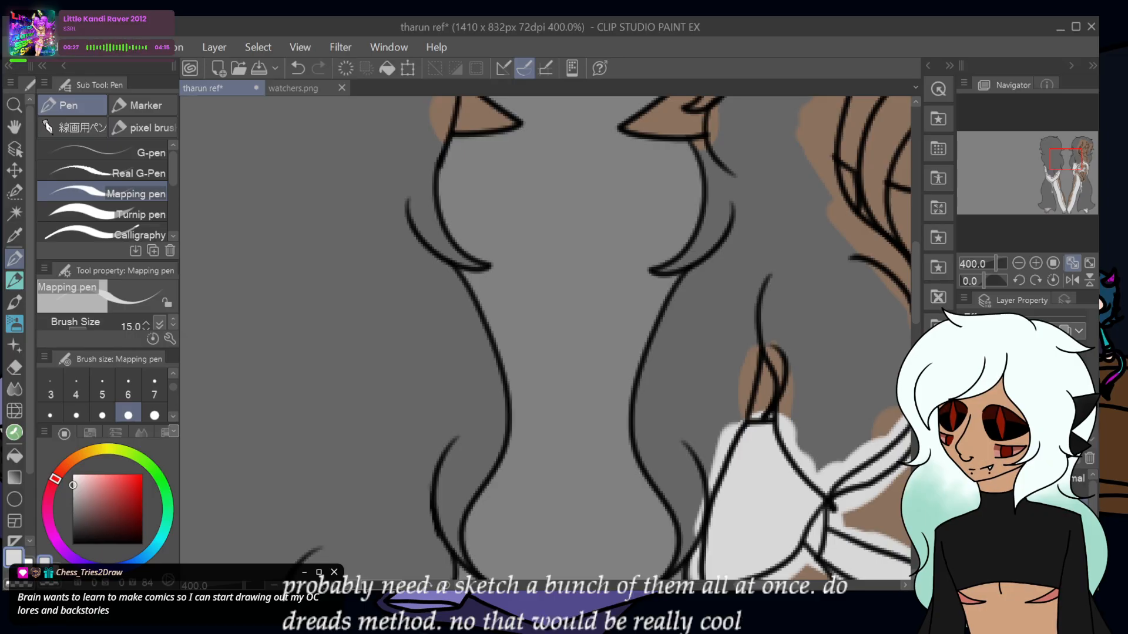
# - Sample the dark green of hue 120, saturation 57, value 8 from the skirt in watchers.png and return to the tharun ref drawing
pyautogui.click(293, 87)
pyautogui.keyDown('alt'); pyautogui.click(573, 442); pyautogui.keyUp('alt')
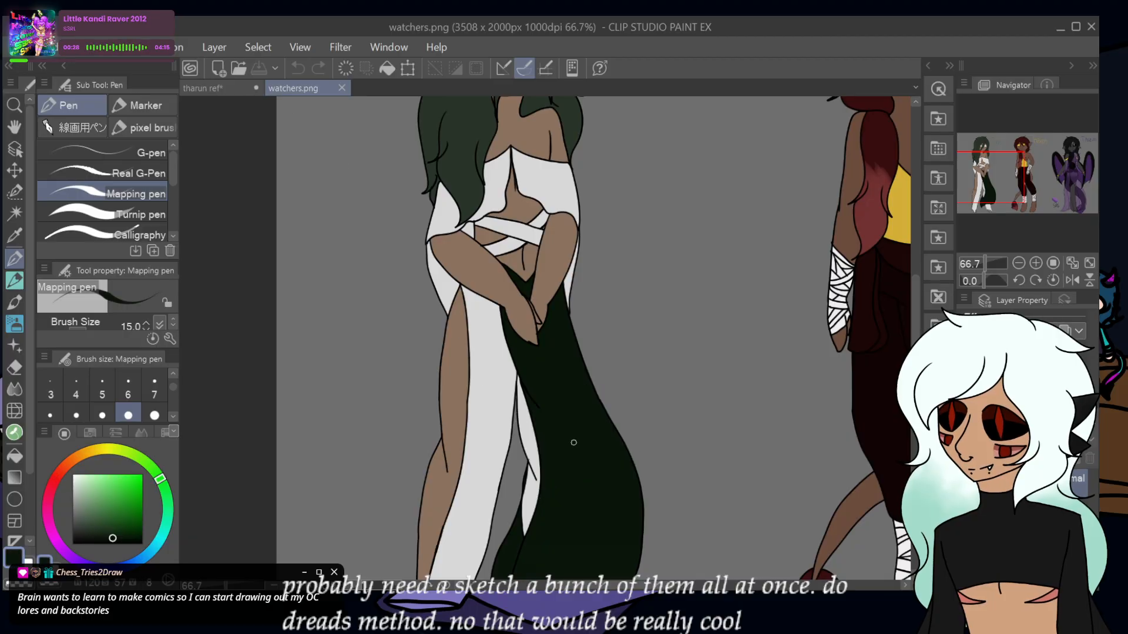
pyautogui.click(206, 88)
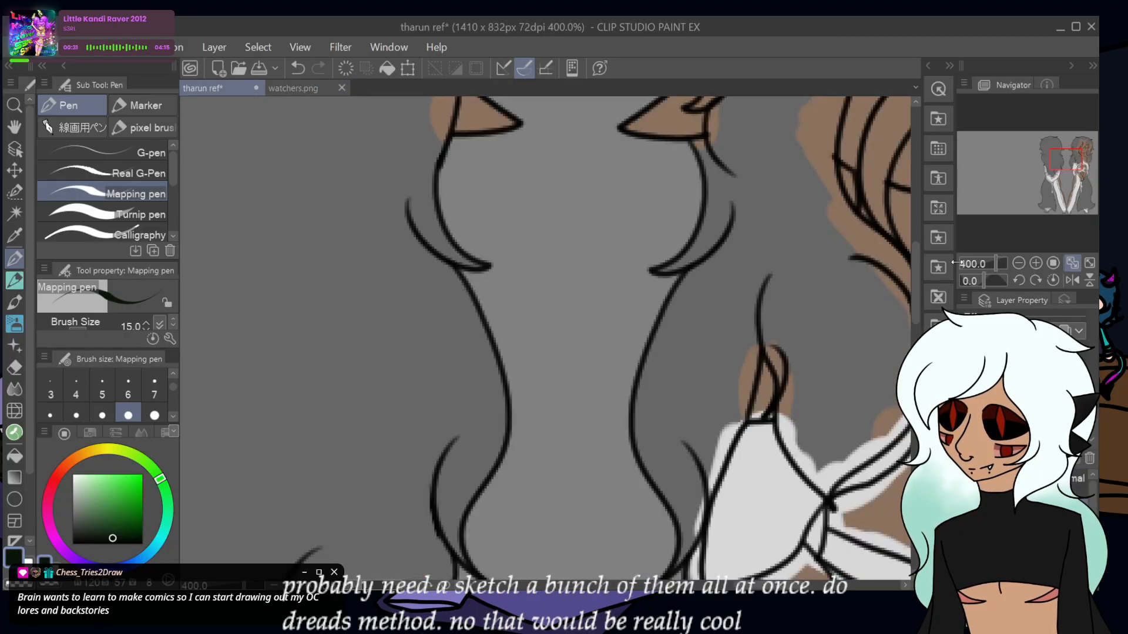
# - Fill the back figure's long skirt with the dark green, from under the hip band down to the pointed hem
pyautogui.moveTo(1060, 162); pyautogui.dragTo(1028, 188)
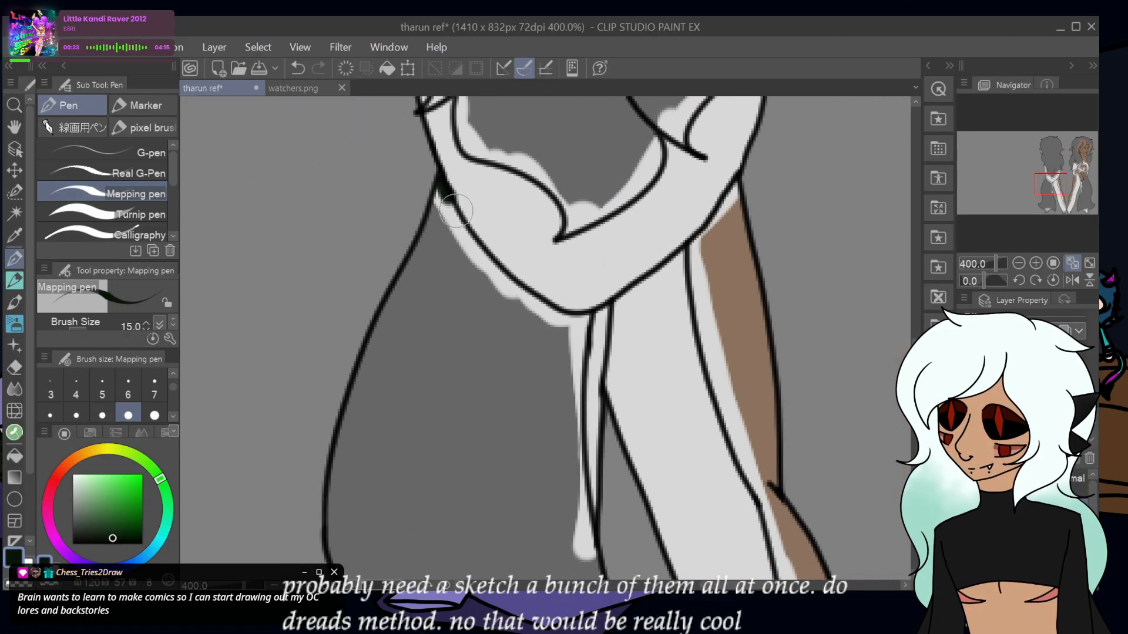
pyautogui.moveTo(455, 210)
pyautogui.mouseDown()
pyautogui.moveTo(483, 258)
pyautogui.moveTo(562, 310)
pyautogui.moveTo(580, 304)
pyautogui.moveTo(573, 464)
pyautogui.moveTo(492, 437)
pyautogui.moveTo(525, 497)
pyautogui.moveTo(556, 431)
pyautogui.mouseUp()
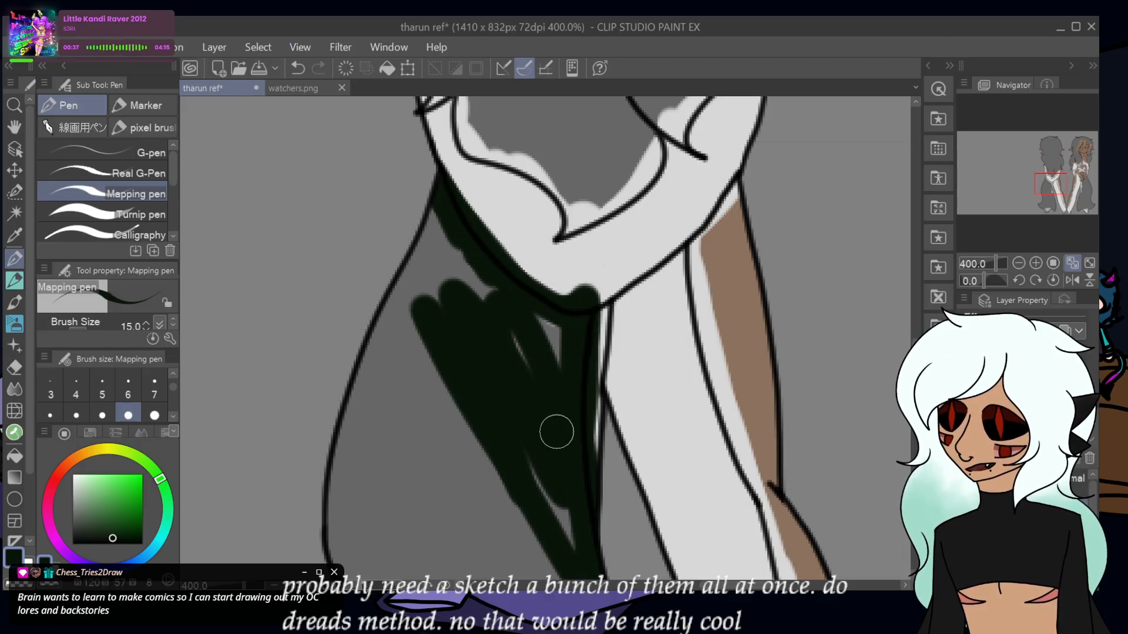
pyautogui.moveTo(541, 357)
pyautogui.mouseDown()
pyautogui.moveTo(513, 388)
pyautogui.moveTo(507, 435)
pyautogui.moveTo(495, 424)
pyautogui.moveTo(493, 500)
pyautogui.moveTo(470, 396)
pyautogui.moveTo(429, 360)
pyautogui.moveTo(415, 423)
pyautogui.moveTo(380, 427)
pyautogui.moveTo(319, 399)
pyautogui.moveTo(328, 459)
pyautogui.moveTo(377, 572)
pyautogui.moveTo(337, 572)
pyautogui.moveTo(353, 496)
pyautogui.moveTo(511, 534)
pyautogui.moveTo(541, 476)
pyautogui.mouseUp()
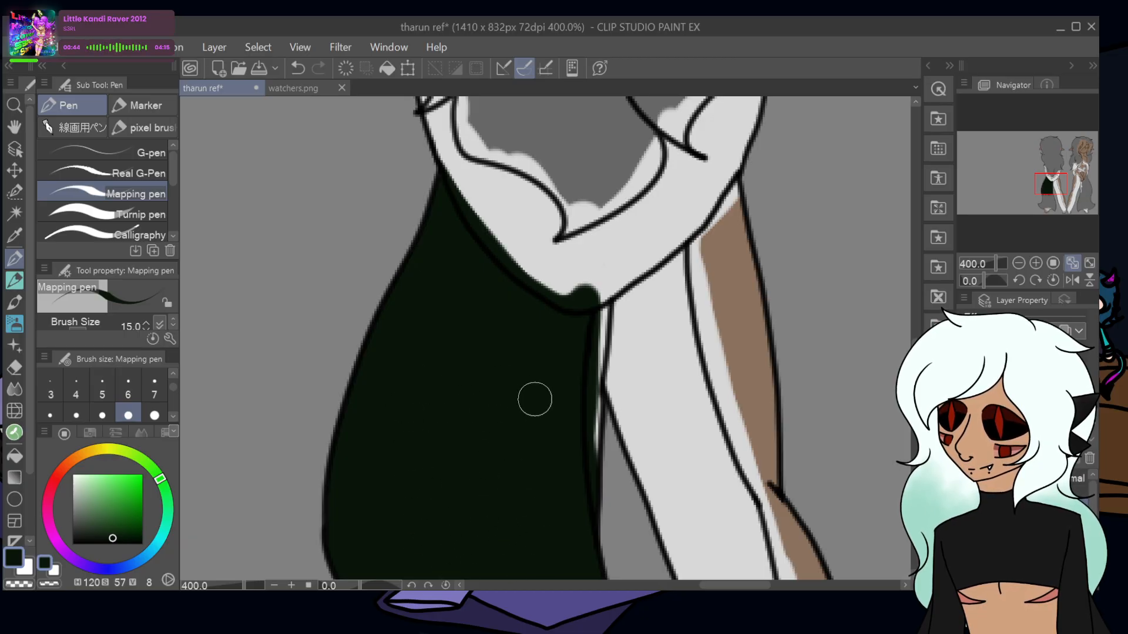
pyautogui.moveTo(1050, 183); pyautogui.dragTo(1054, 196)
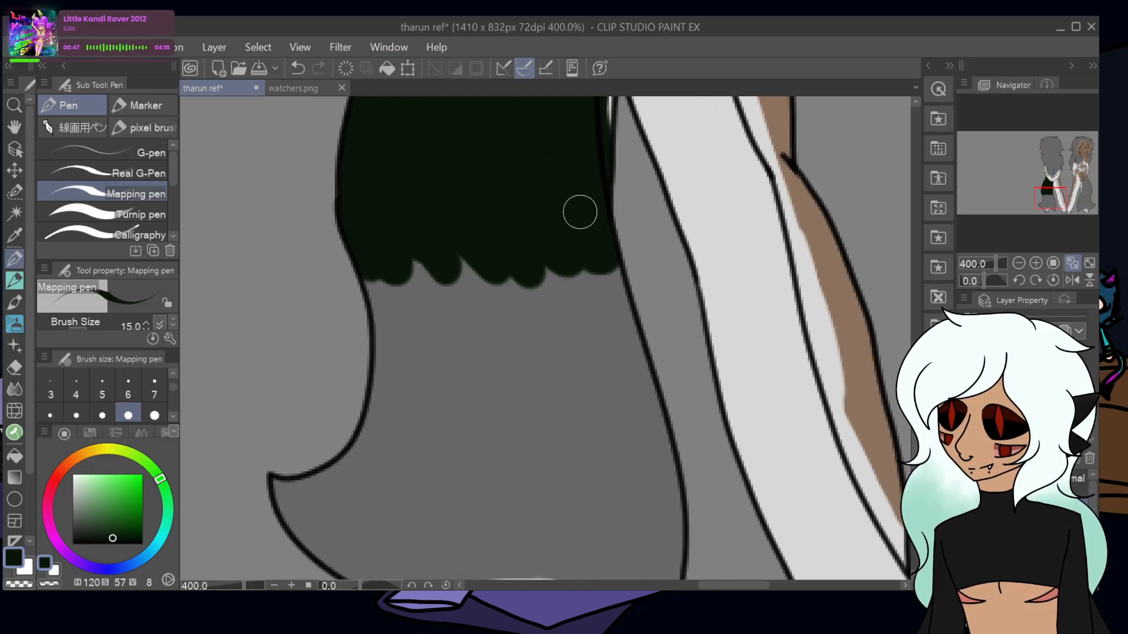
pyautogui.moveTo(579, 212)
pyautogui.mouseDown()
pyautogui.moveTo(674, 474)
pyautogui.moveTo(675, 456)
pyautogui.moveTo(607, 367)
pyautogui.moveTo(579, 294)
pyautogui.moveTo(373, 244)
pyautogui.moveTo(371, 291)
pyautogui.moveTo(500, 464)
pyautogui.moveTo(511, 515)
pyautogui.moveTo(332, 406)
pyautogui.moveTo(300, 440)
pyautogui.moveTo(367, 524)
pyautogui.moveTo(320, 545)
pyautogui.moveTo(267, 514)
pyautogui.moveTo(293, 509)
pyautogui.moveTo(372, 560)
pyautogui.moveTo(408, 537)
pyautogui.moveTo(387, 499)
pyautogui.moveTo(460, 540)
pyautogui.moveTo(550, 530)
pyautogui.moveTo(520, 438)
pyautogui.moveTo(567, 440)
pyautogui.mouseUp()
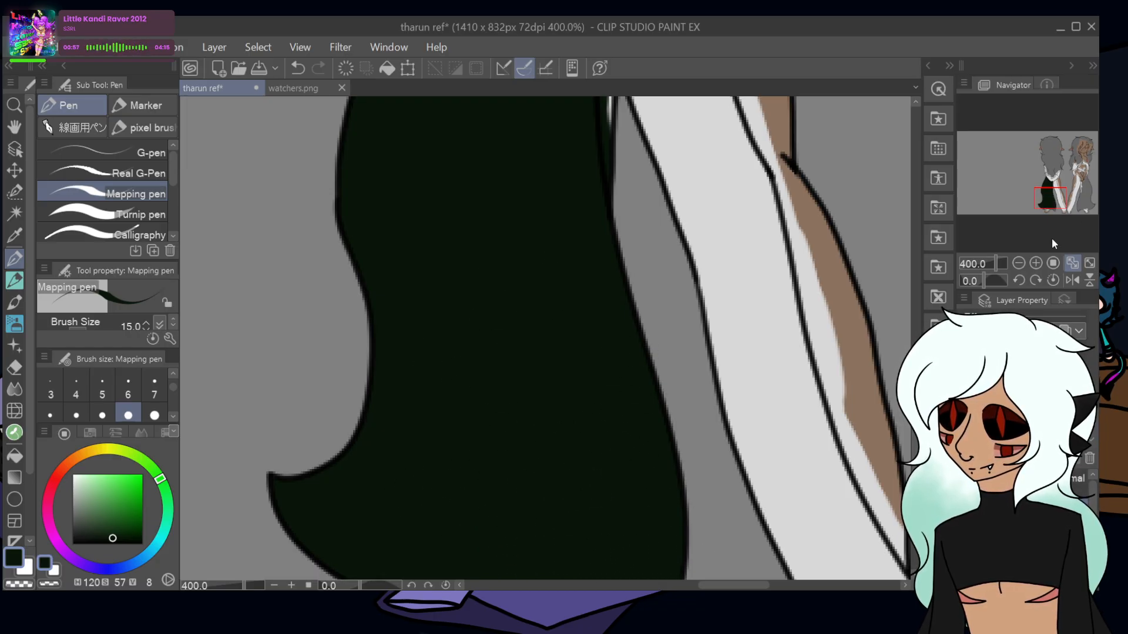
pyautogui.moveTo(1050, 198); pyautogui.dragTo(1048, 206)
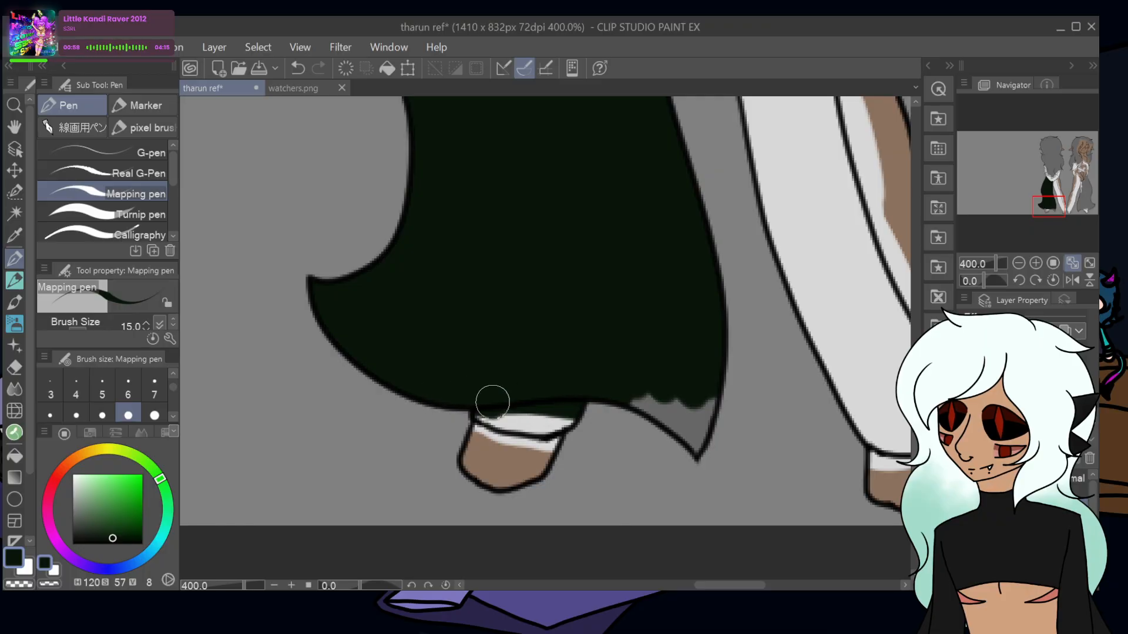
pyautogui.moveTo(693, 460); pyautogui.dragTo(695, 393)
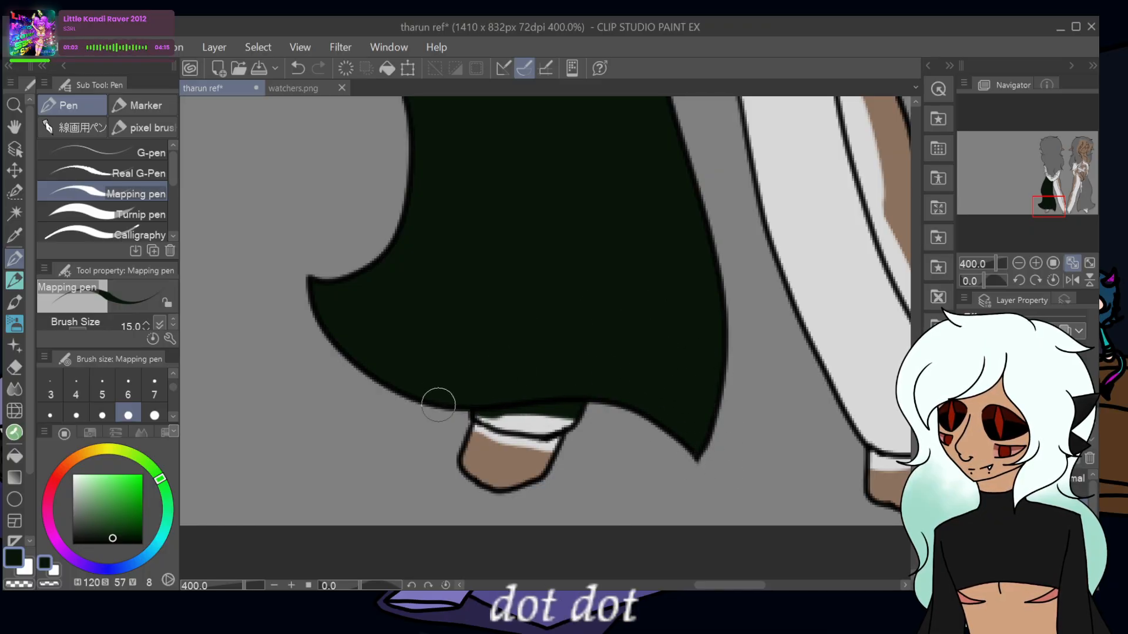
# - Paint the front figure's waist triangle between the forearms and the upper skirt around the clasped hands in the dark green
pyautogui.moveTo(1056, 194); pyautogui.dragTo(1093, 167)
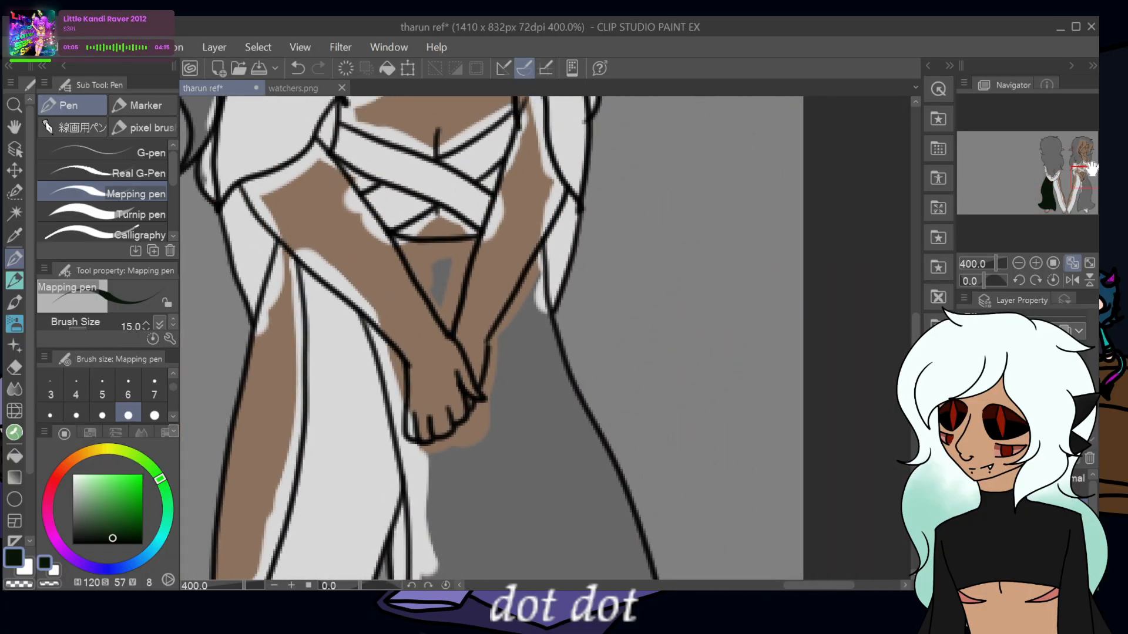
pyautogui.moveTo(438, 241)
pyautogui.mouseDown()
pyautogui.moveTo(463, 279)
pyautogui.moveTo(452, 246)
pyautogui.moveTo(422, 247)
pyautogui.mouseUp()
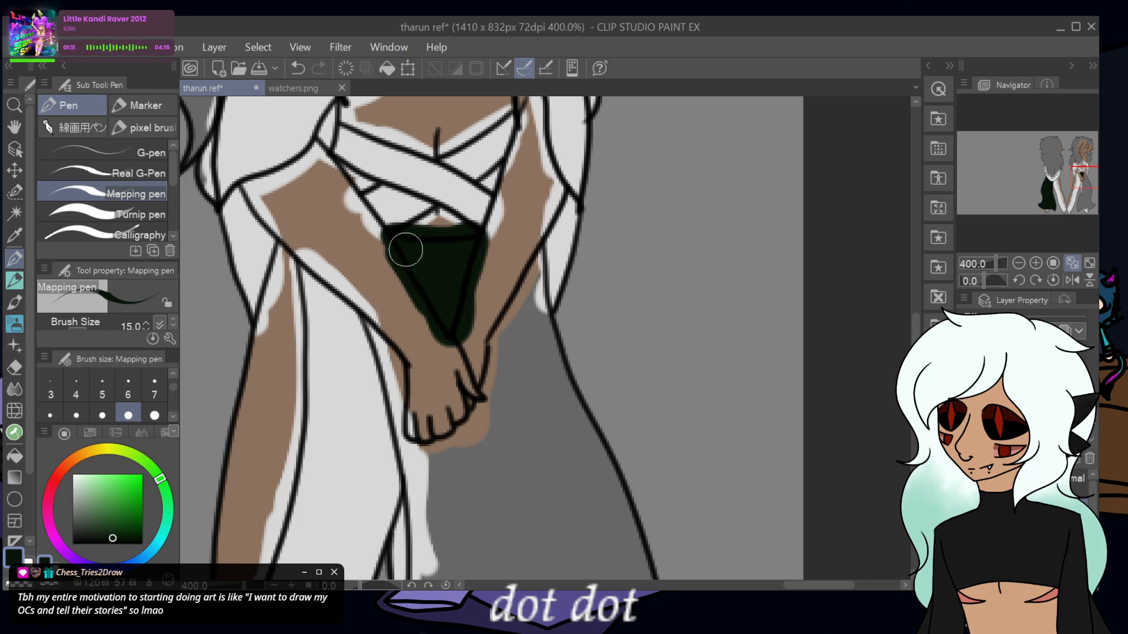
pyautogui.moveTo(352, 302)
pyautogui.mouseDown()
pyautogui.moveTo(416, 500)
pyautogui.moveTo(388, 364)
pyautogui.moveTo(427, 458)
pyautogui.moveTo(491, 405)
pyautogui.moveTo(432, 434)
pyautogui.moveTo(411, 370)
pyautogui.moveTo(437, 454)
pyautogui.moveTo(478, 353)
pyautogui.moveTo(449, 411)
pyautogui.mouseUp()
pyautogui.moveTo(487, 359)
pyautogui.mouseDown()
pyautogui.moveTo(537, 247)
pyautogui.moveTo(501, 358)
pyautogui.mouseUp()
pyautogui.moveTo(516, 319); pyautogui.dragTo(519, 369)
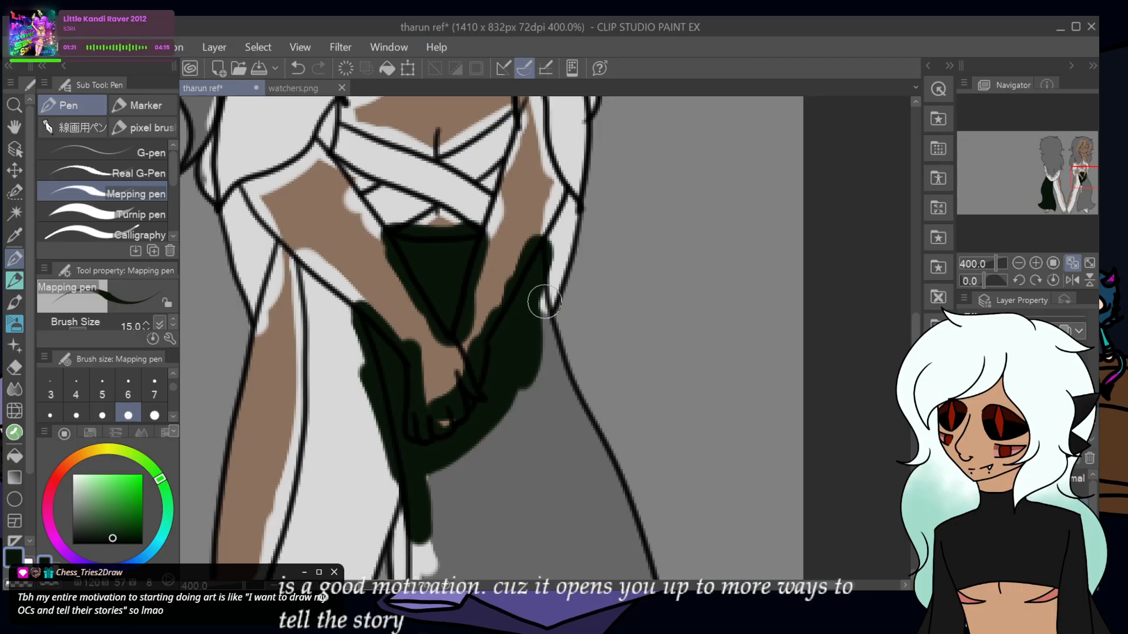
pyautogui.moveTo(544, 303)
pyautogui.mouseDown()
pyautogui.moveTo(579, 412)
pyautogui.moveTo(544, 271)
pyautogui.moveTo(572, 396)
pyautogui.moveTo(624, 516)
pyautogui.moveTo(621, 541)
pyautogui.moveTo(566, 433)
pyautogui.moveTo(580, 462)
pyautogui.moveTo(489, 392)
pyautogui.moveTo(480, 435)
pyautogui.moveTo(506, 520)
pyautogui.moveTo(478, 518)
pyautogui.moveTo(426, 479)
pyautogui.moveTo(413, 498)
pyautogui.mouseUp()
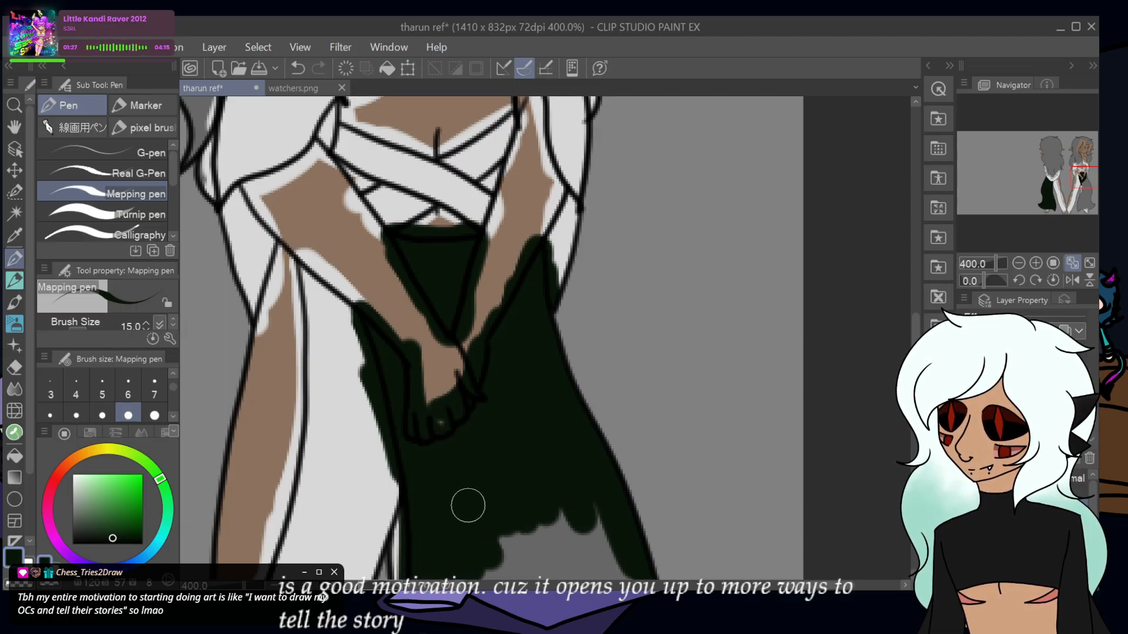
pyautogui.moveTo(542, 555)
pyautogui.mouseDown()
pyautogui.moveTo(559, 508)
pyautogui.moveTo(621, 544)
pyautogui.mouseUp()
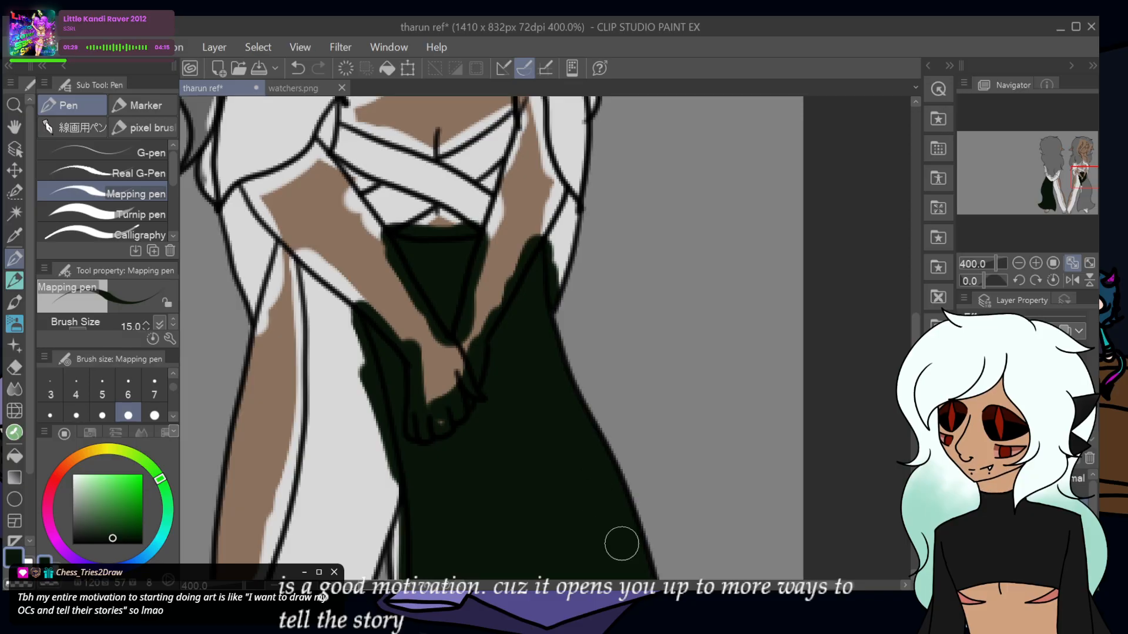
# - Fill the lower part of the front figure's skirt with the dark green down to both hem points
pyautogui.scroll(-5, 664, 538)
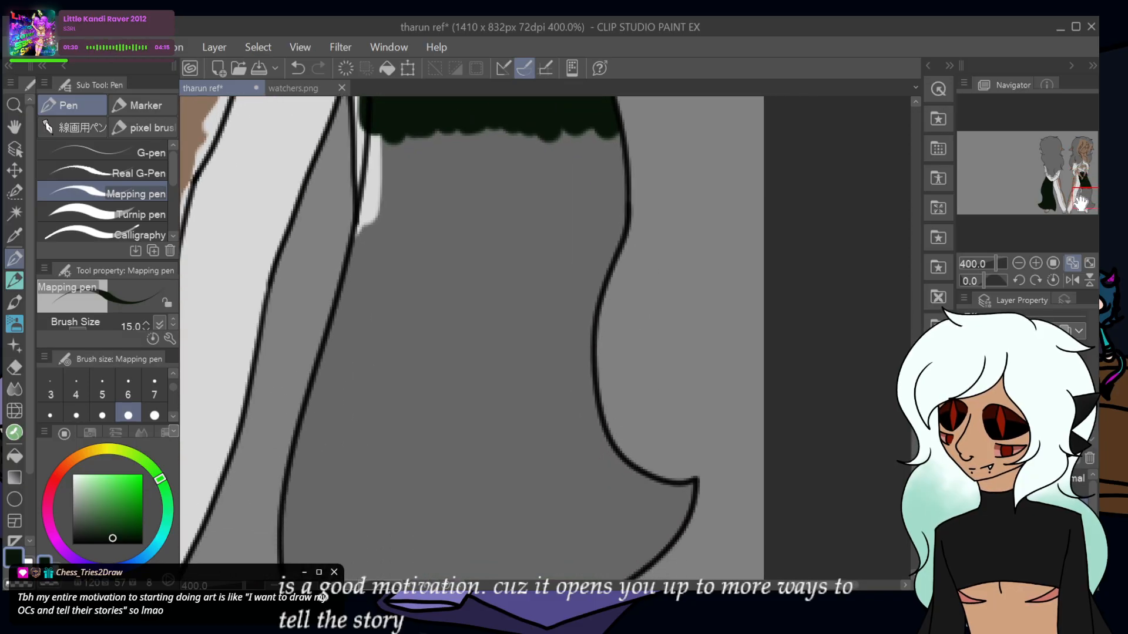
pyautogui.moveTo(364, 170)
pyautogui.mouseDown()
pyautogui.moveTo(371, 113)
pyautogui.moveTo(391, 223)
pyautogui.moveTo(412, 260)
pyautogui.moveTo(460, 268)
pyautogui.moveTo(495, 204)
pyautogui.moveTo(606, 324)
pyautogui.moveTo(631, 274)
pyautogui.moveTo(630, 234)
pyautogui.moveTo(588, 101)
pyautogui.mouseUp()
pyautogui.moveTo(537, 204)
pyautogui.mouseDown()
pyautogui.moveTo(478, 226)
pyautogui.moveTo(469, 187)
pyautogui.moveTo(434, 181)
pyautogui.moveTo(449, 106)
pyautogui.moveTo(405, 171)
pyautogui.moveTo(445, 248)
pyautogui.moveTo(447, 338)
pyautogui.moveTo(477, 408)
pyautogui.moveTo(418, 389)
pyautogui.moveTo(319, 329)
pyautogui.moveTo(299, 352)
pyautogui.moveTo(325, 465)
pyautogui.moveTo(312, 572)
pyautogui.moveTo(364, 554)
pyautogui.moveTo(386, 493)
pyautogui.moveTo(439, 560)
pyautogui.moveTo(464, 570)
pyautogui.moveTo(623, 575)
pyautogui.moveTo(646, 543)
pyautogui.moveTo(690, 521)
pyautogui.mouseUp()
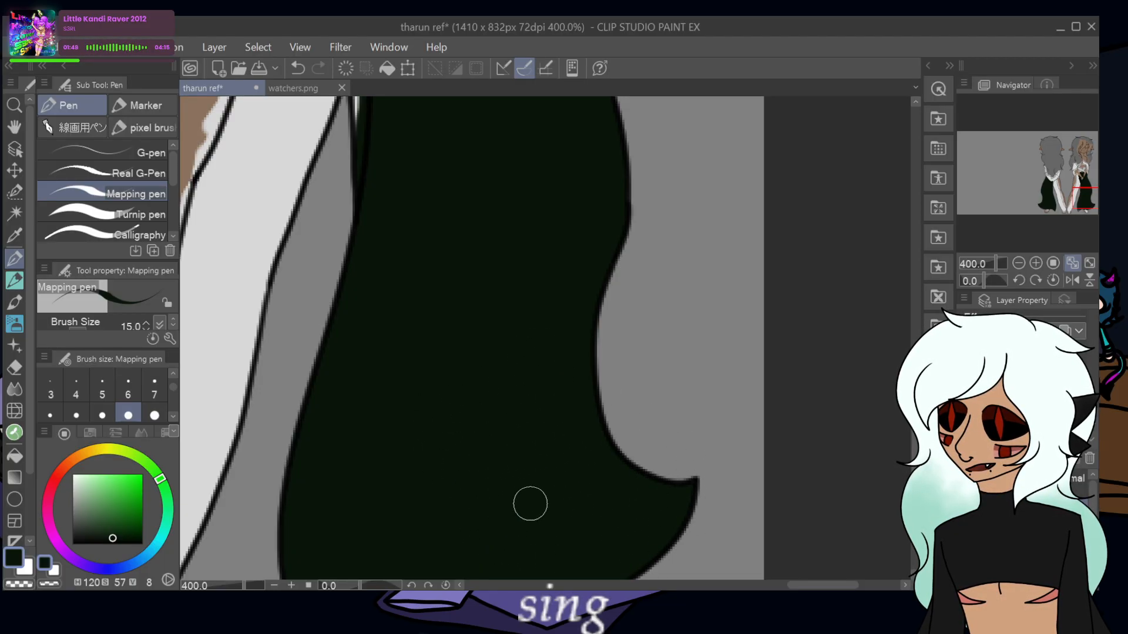
pyautogui.moveTo(1078, 188); pyautogui.dragTo(1073, 204)
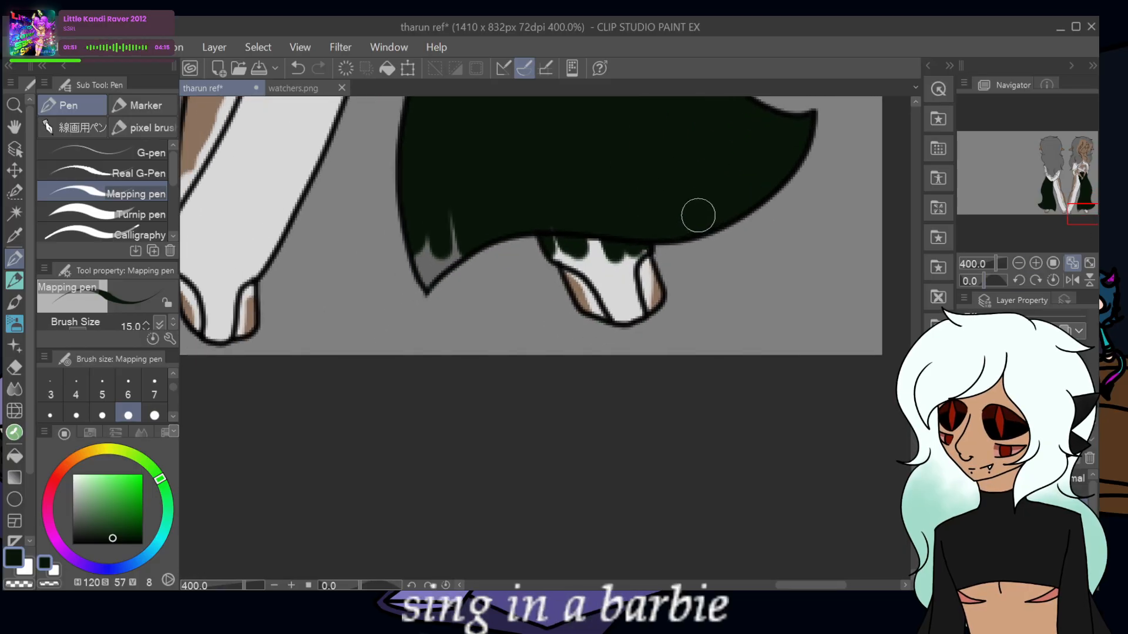
pyautogui.moveTo(584, 234)
pyautogui.mouseDown()
pyautogui.moveTo(430, 274)
pyautogui.moveTo(454, 261)
pyautogui.moveTo(446, 227)
pyautogui.mouseUp()
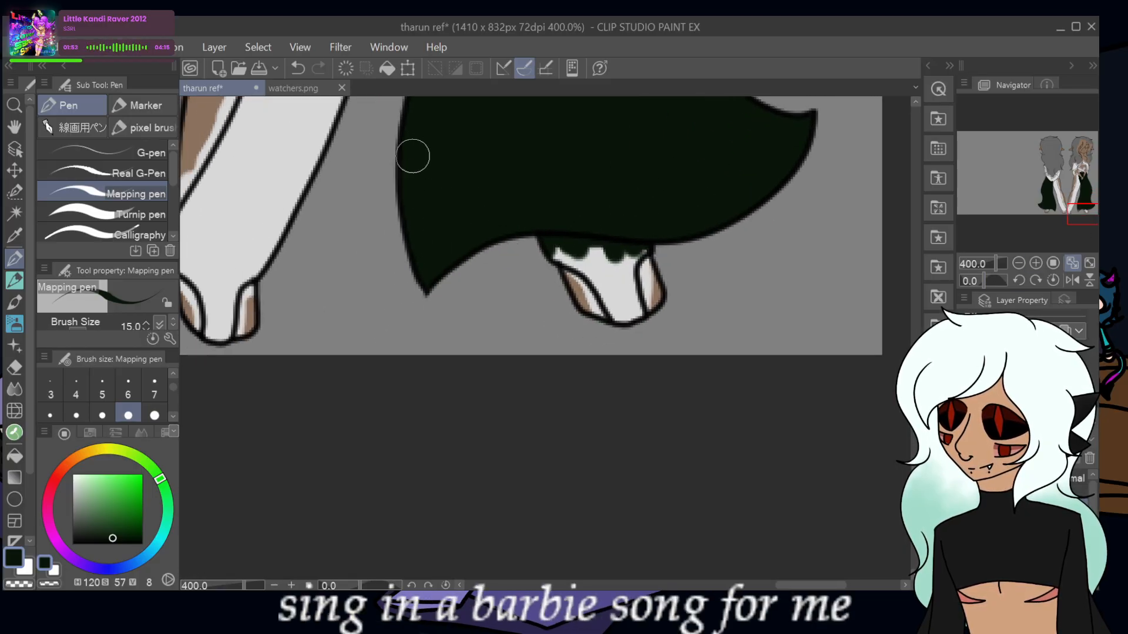
# - Sample the grey-green hair colour of hue 120, saturation 23, value 20 from watchers.png and return to the tharun ref drawing
pyautogui.moveTo(1085, 215); pyautogui.dragTo(1091, 147)
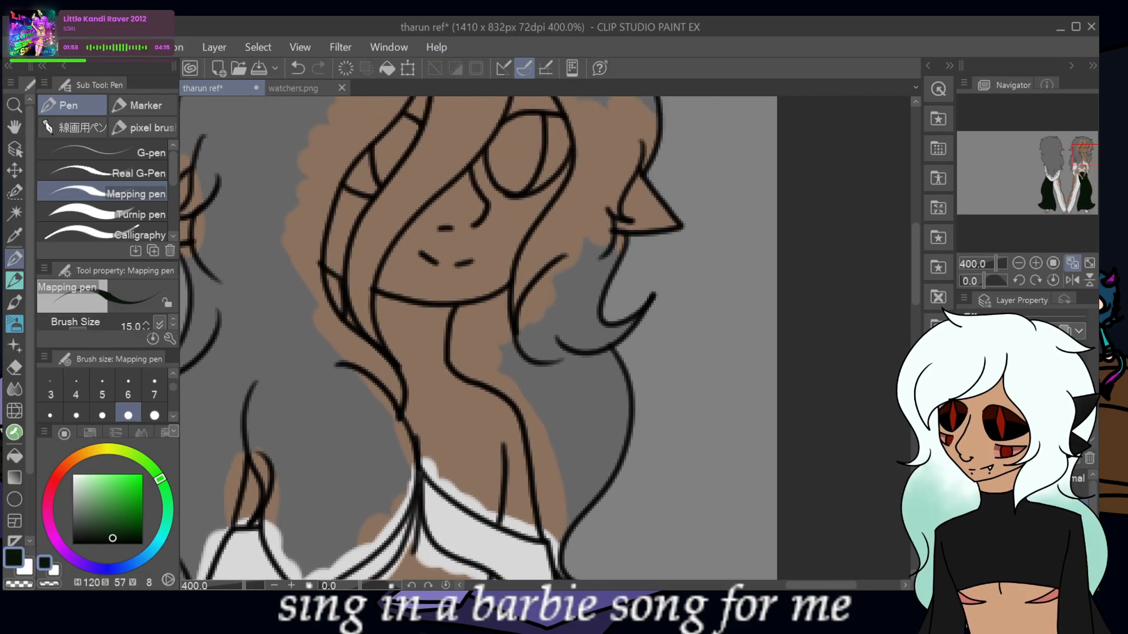
pyautogui.moveTo(1084, 155); pyautogui.dragTo(1070, 178)
pyautogui.click(291, 87)
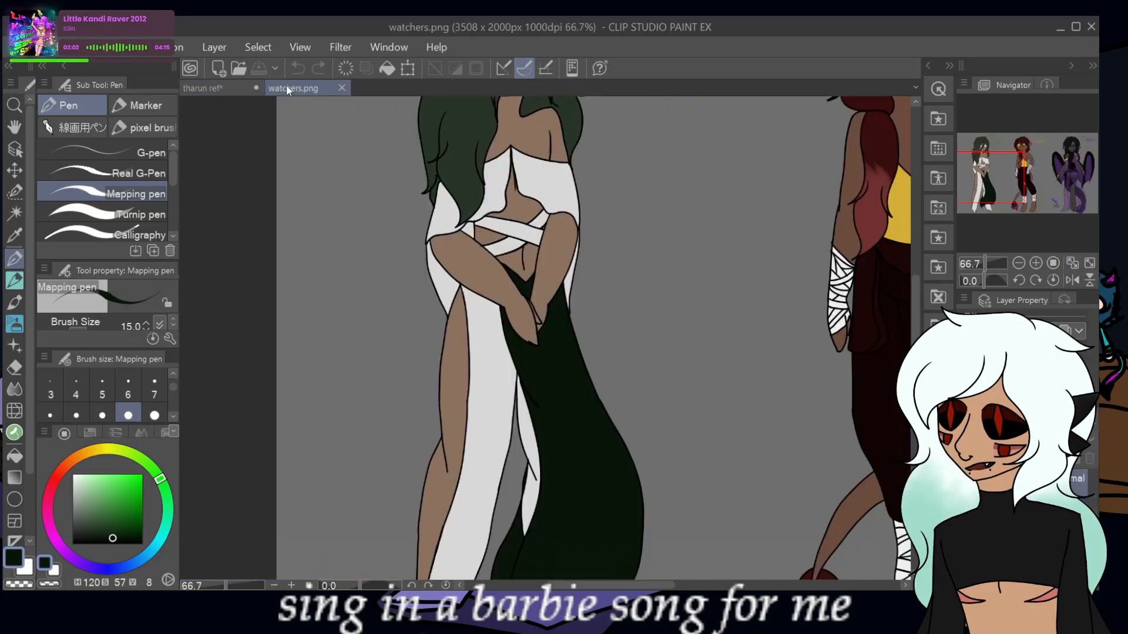
pyautogui.keyDown('alt'); pyautogui.click(469, 117); pyautogui.keyUp('alt')
pyautogui.keyDown('alt'); pyautogui.click(468, 116); pyautogui.keyUp('alt')
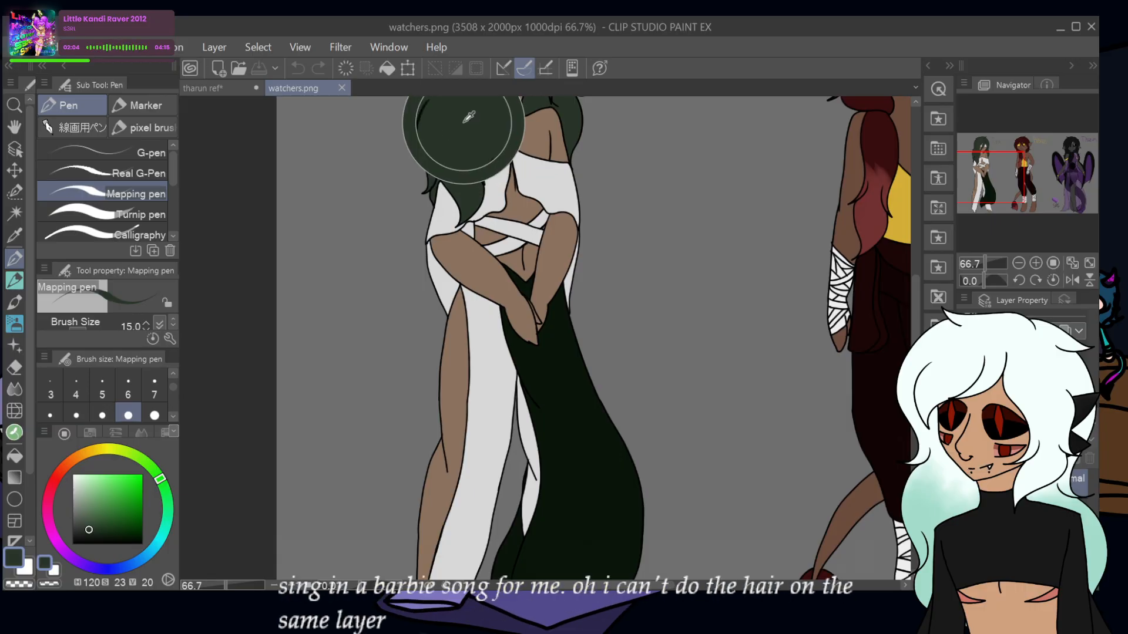
pyautogui.click(221, 87)
# - Paint the front figure's long hair over the sleeve, shoulder and chest in the grey-green, up to below the ear
pyautogui.moveTo(331, 170)
pyautogui.mouseDown()
pyautogui.moveTo(343, 286)
pyautogui.moveTo(353, 147)
pyautogui.moveTo(385, 122)
pyautogui.mouseUp()
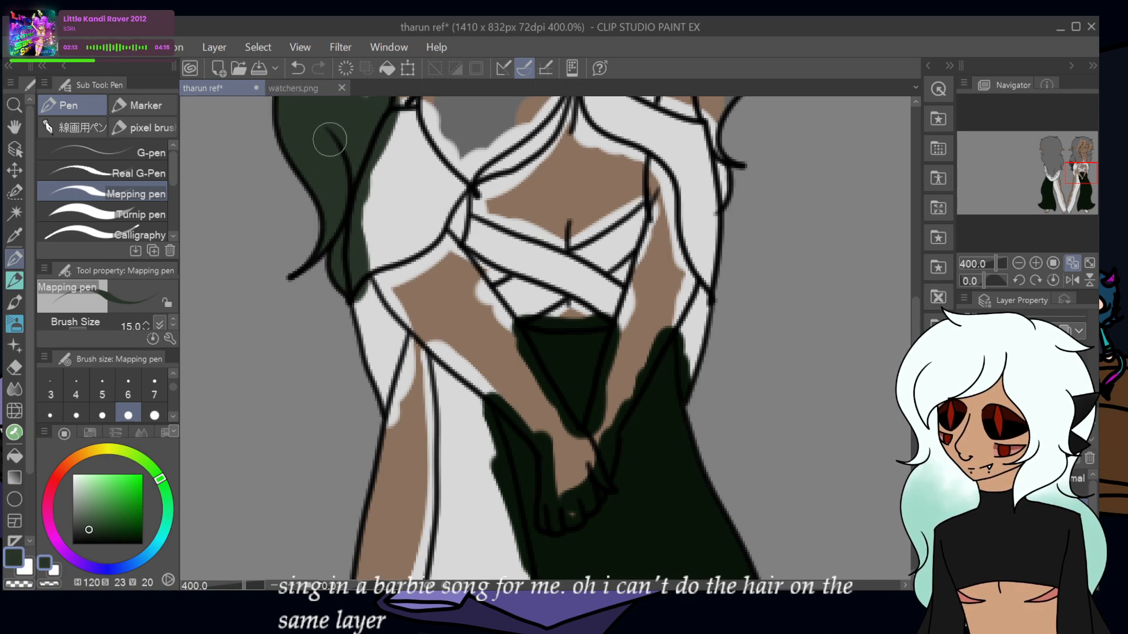
pyautogui.scroll(5, 470, 232)
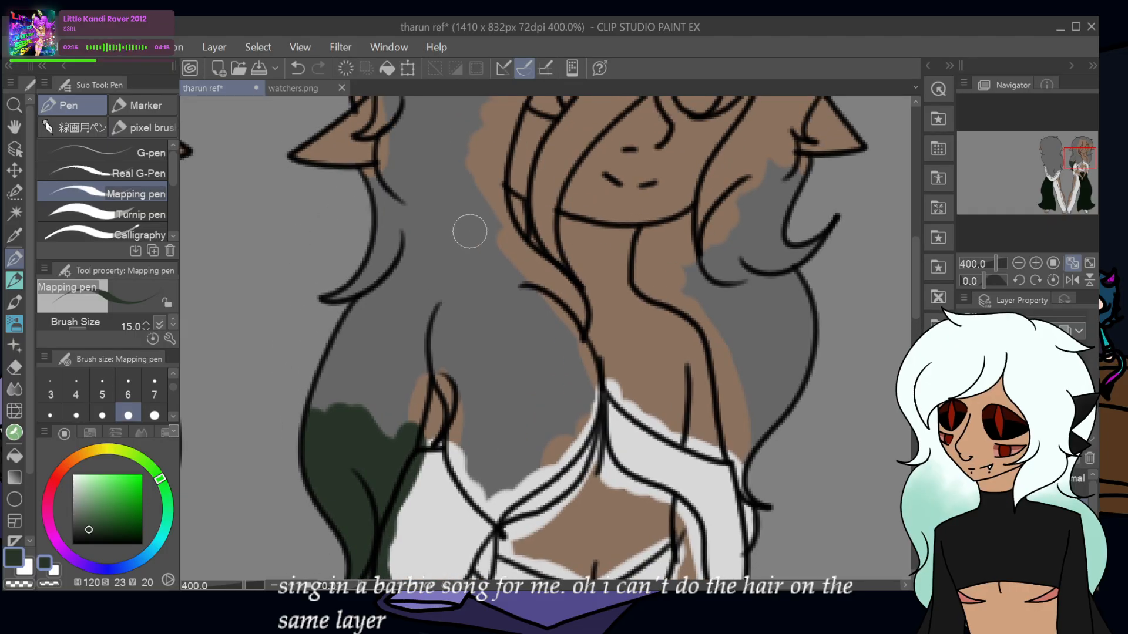
pyautogui.moveTo(413, 373)
pyautogui.mouseDown()
pyautogui.moveTo(421, 349)
pyautogui.moveTo(417, 439)
pyautogui.mouseUp()
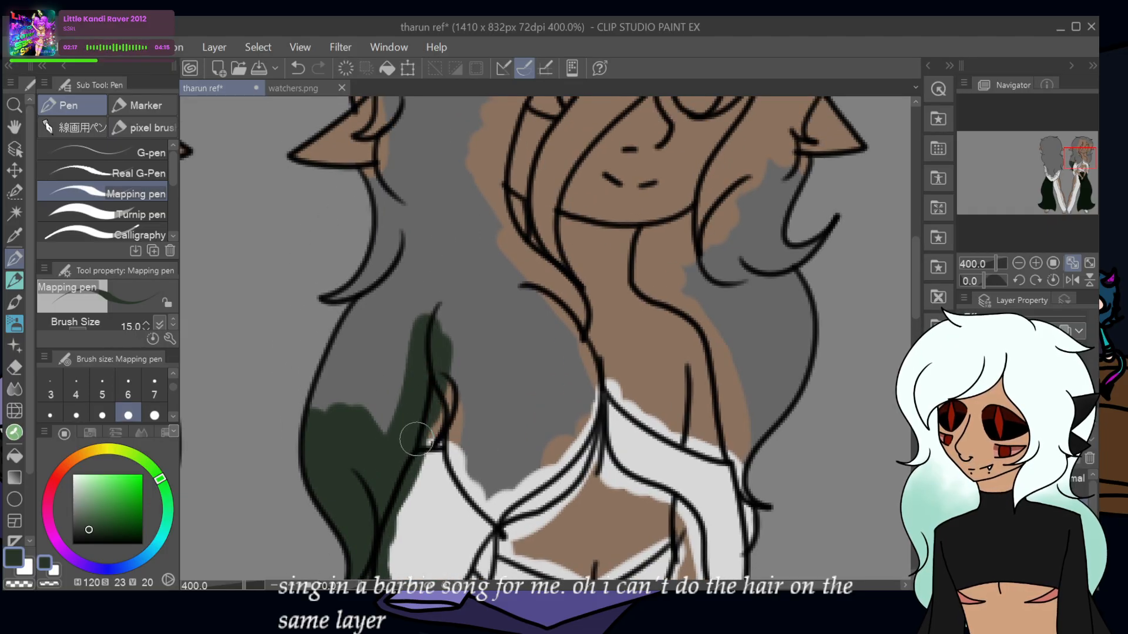
pyautogui.moveTo(437, 292)
pyautogui.mouseDown()
pyautogui.moveTo(451, 444)
pyautogui.moveTo(499, 531)
pyautogui.moveTo(542, 482)
pyautogui.moveTo(487, 525)
pyautogui.moveTo(563, 463)
pyautogui.moveTo(588, 402)
pyautogui.moveTo(577, 308)
pyautogui.moveTo(590, 344)
pyautogui.moveTo(549, 246)
pyautogui.moveTo(524, 225)
pyautogui.moveTo(508, 228)
pyautogui.moveTo(503, 182)
pyautogui.moveTo(500, 207)
pyautogui.moveTo(515, 226)
pyautogui.moveTo(486, 209)
pyautogui.moveTo(515, 252)
pyautogui.moveTo(497, 261)
pyautogui.moveTo(477, 358)
pyautogui.moveTo(447, 327)
pyautogui.moveTo(477, 341)
pyautogui.moveTo(486, 434)
pyautogui.moveTo(475, 467)
pyautogui.moveTo(489, 456)
pyautogui.moveTo(479, 435)
pyautogui.moveTo(495, 421)
pyautogui.moveTo(531, 440)
pyautogui.moveTo(573, 388)
pyautogui.moveTo(560, 320)
pyautogui.mouseUp()
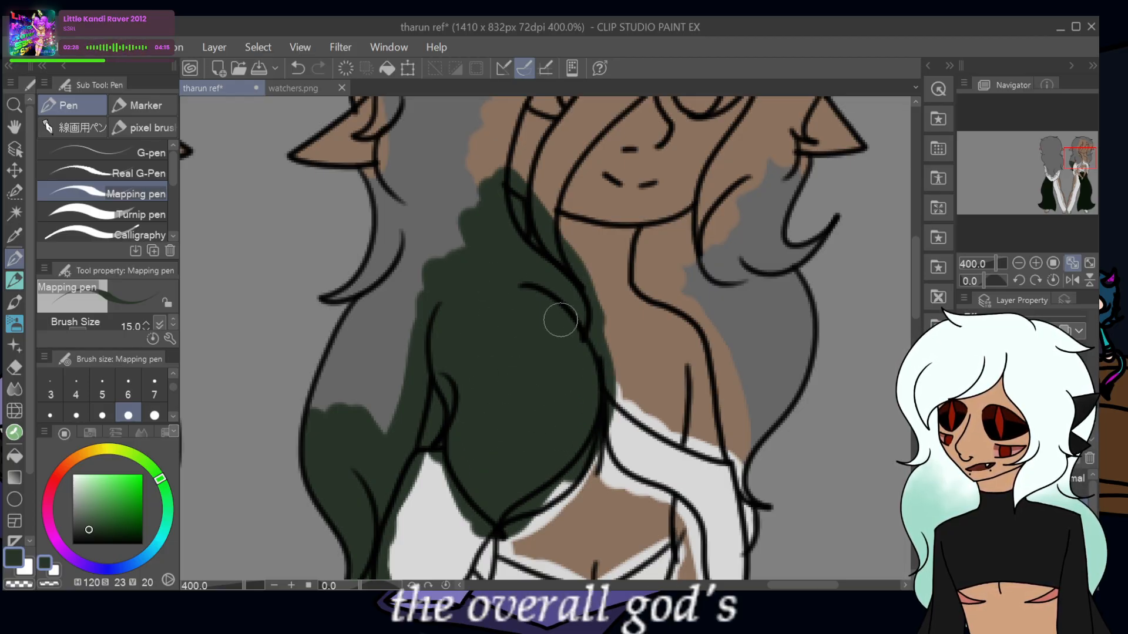
pyautogui.moveTo(411, 329)
pyautogui.mouseDown()
pyautogui.moveTo(387, 227)
pyautogui.moveTo(366, 199)
pyautogui.moveTo(378, 276)
pyautogui.moveTo(310, 395)
pyautogui.mouseUp()
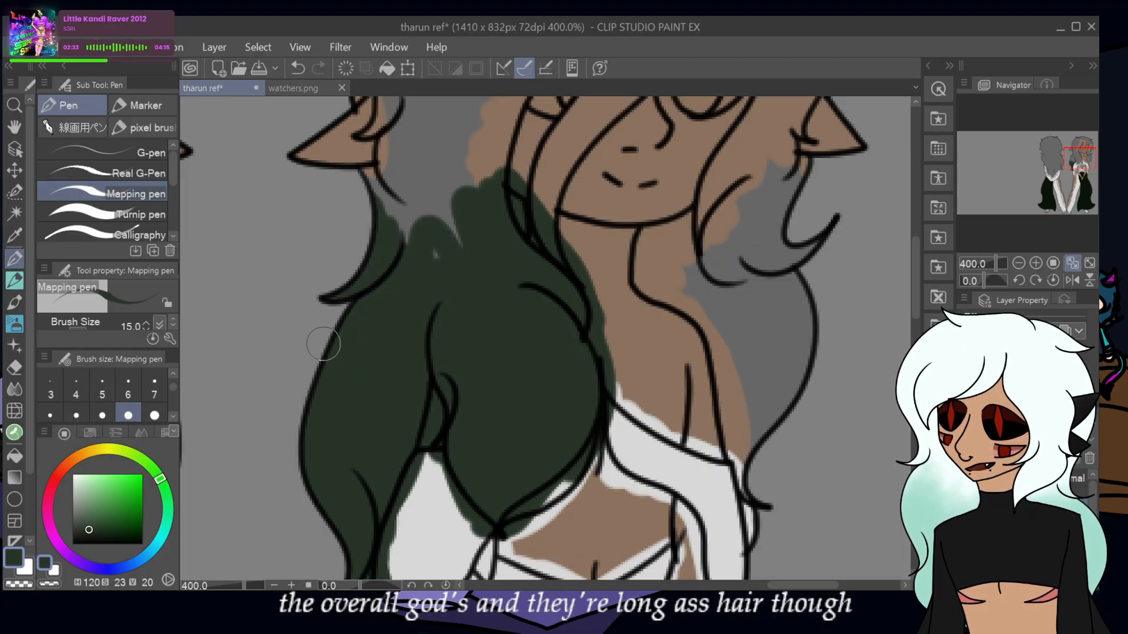
pyautogui.moveTo(323, 344)
pyautogui.mouseDown()
pyautogui.moveTo(385, 185)
pyautogui.moveTo(376, 129)
pyautogui.moveTo(393, 188)
pyautogui.moveTo(411, 165)
pyautogui.mouseUp()
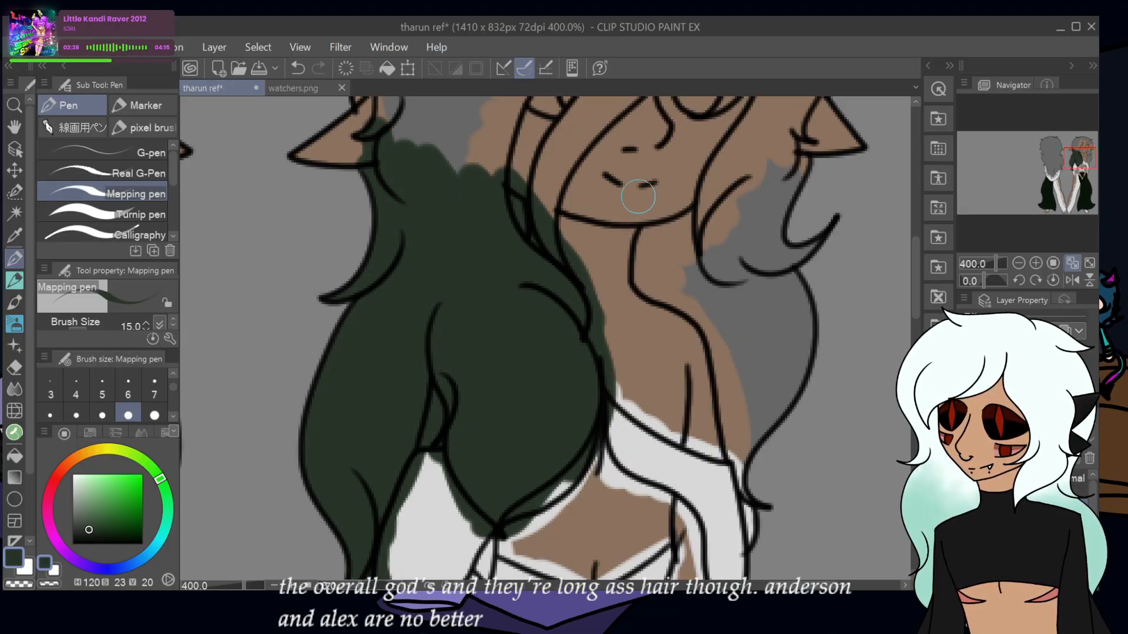
# - Paint the front figure's fringe, the hair framing the face and neck, and the crown in the grey-green
pyautogui.moveTo(1069, 154); pyautogui.dragTo(1072, 144)
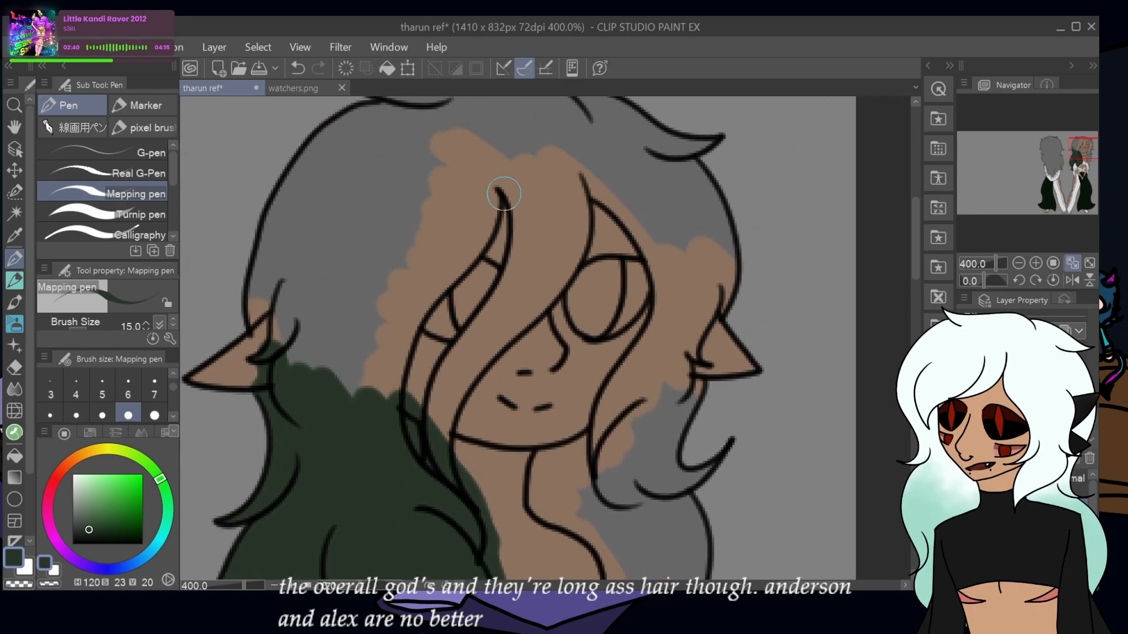
pyautogui.moveTo(503, 194)
pyautogui.mouseDown()
pyautogui.moveTo(505, 294)
pyautogui.moveTo(517, 243)
pyautogui.moveTo(467, 333)
pyautogui.moveTo(475, 298)
pyautogui.moveTo(443, 351)
pyautogui.moveTo(429, 389)
pyautogui.moveTo(436, 412)
pyautogui.moveTo(480, 379)
pyautogui.mouseUp()
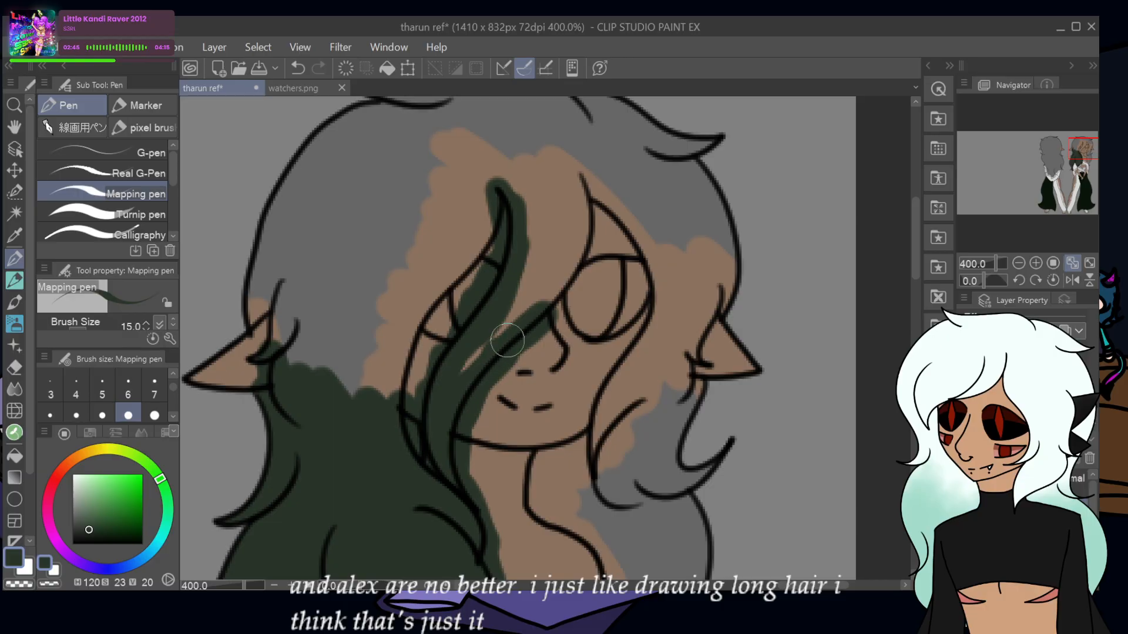
pyautogui.moveTo(506, 341)
pyautogui.mouseDown()
pyautogui.moveTo(565, 297)
pyautogui.moveTo(599, 169)
pyautogui.moveTo(585, 200)
pyautogui.moveTo(643, 258)
pyautogui.moveTo(652, 340)
pyautogui.moveTo(640, 359)
pyautogui.moveTo(642, 329)
pyautogui.moveTo(604, 377)
pyautogui.mouseUp()
pyautogui.moveTo(598, 416); pyautogui.dragTo(604, 420)
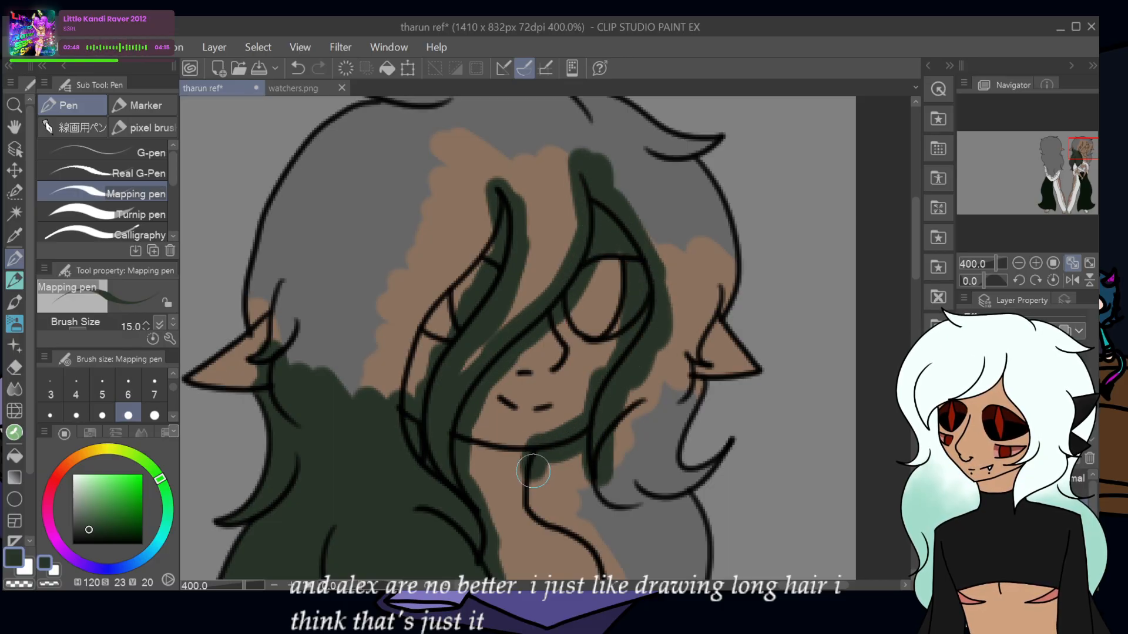
pyautogui.moveTo(533, 471)
pyautogui.mouseDown()
pyautogui.moveTo(543, 521)
pyautogui.moveTo(572, 535)
pyautogui.moveTo(554, 454)
pyautogui.moveTo(594, 469)
pyautogui.moveTo(630, 412)
pyautogui.moveTo(684, 386)
pyautogui.moveTo(702, 401)
pyautogui.moveTo(700, 434)
pyautogui.moveTo(716, 464)
pyautogui.moveTo(679, 457)
pyautogui.moveTo(679, 406)
pyautogui.moveTo(725, 285)
pyautogui.moveTo(718, 308)
pyautogui.moveTo(726, 236)
pyautogui.moveTo(655, 174)
pyautogui.moveTo(609, 158)
pyautogui.moveTo(628, 126)
pyautogui.moveTo(662, 238)
pyautogui.mouseUp()
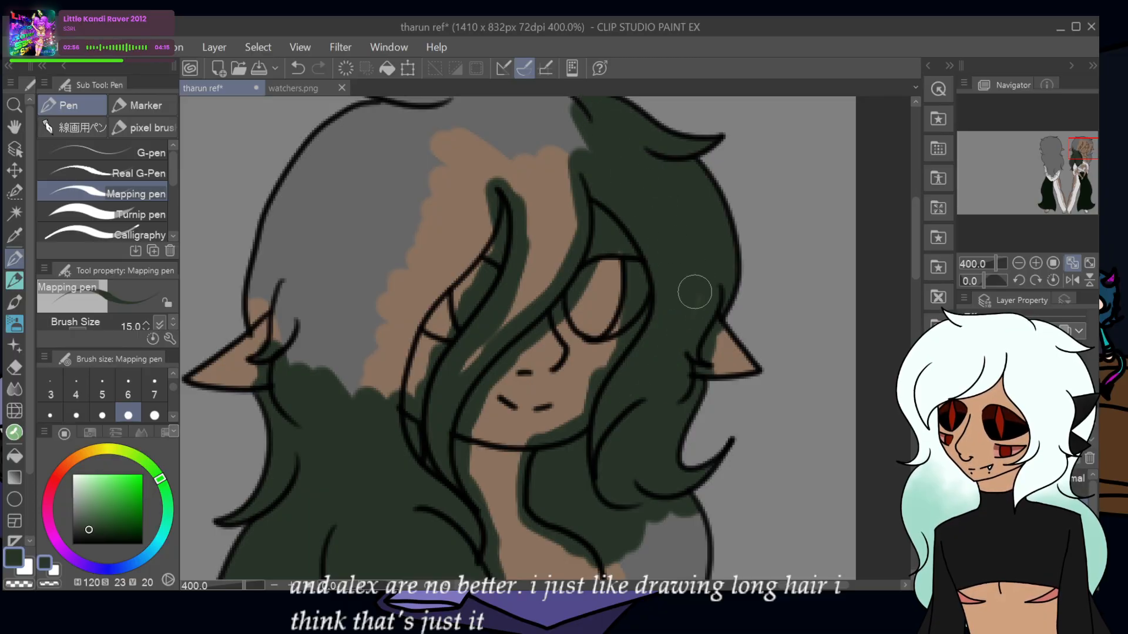
pyautogui.moveTo(555, 246)
pyautogui.mouseDown()
pyautogui.moveTo(558, 125)
pyautogui.moveTo(528, 297)
pyautogui.mouseUp()
pyautogui.moveTo(546, 250)
pyautogui.mouseDown()
pyautogui.moveTo(555, 143)
pyautogui.moveTo(500, 172)
pyautogui.moveTo(433, 157)
pyautogui.moveTo(426, 111)
pyautogui.mouseUp()
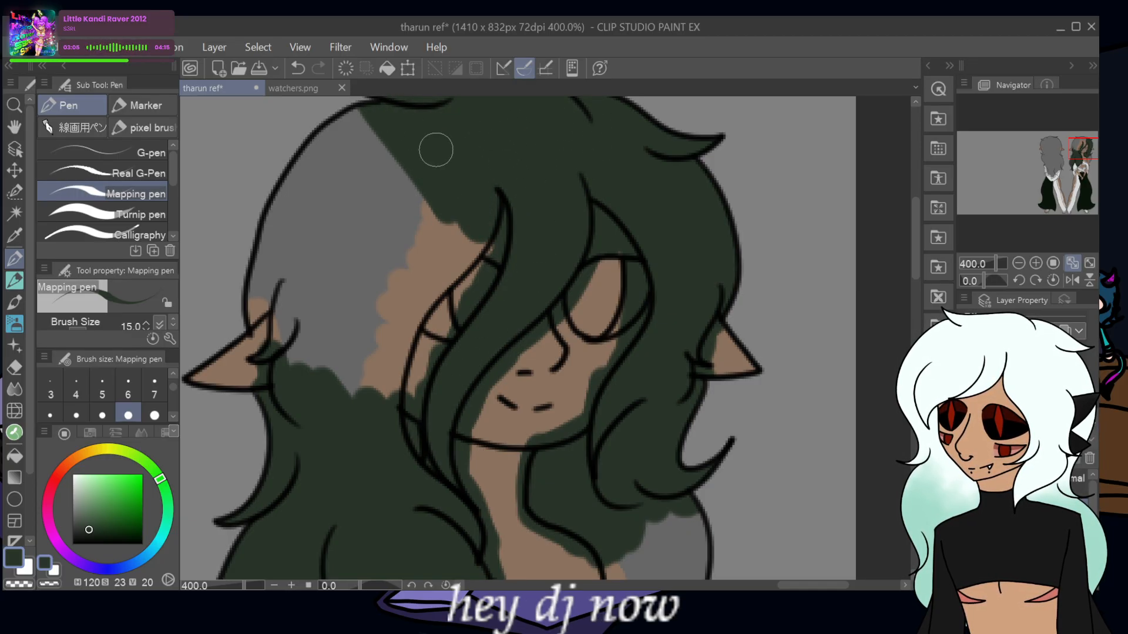
# - Paint the remaining unpainted hair on the front-facing figure's head dark green, up to the outline
pyautogui.moveTo(435, 149)
pyautogui.mouseDown()
pyautogui.moveTo(452, 270)
pyautogui.moveTo(488, 229)
pyautogui.moveTo(411, 352)
pyautogui.moveTo(385, 264)
pyautogui.moveTo(258, 285)
pyautogui.mouseUp()
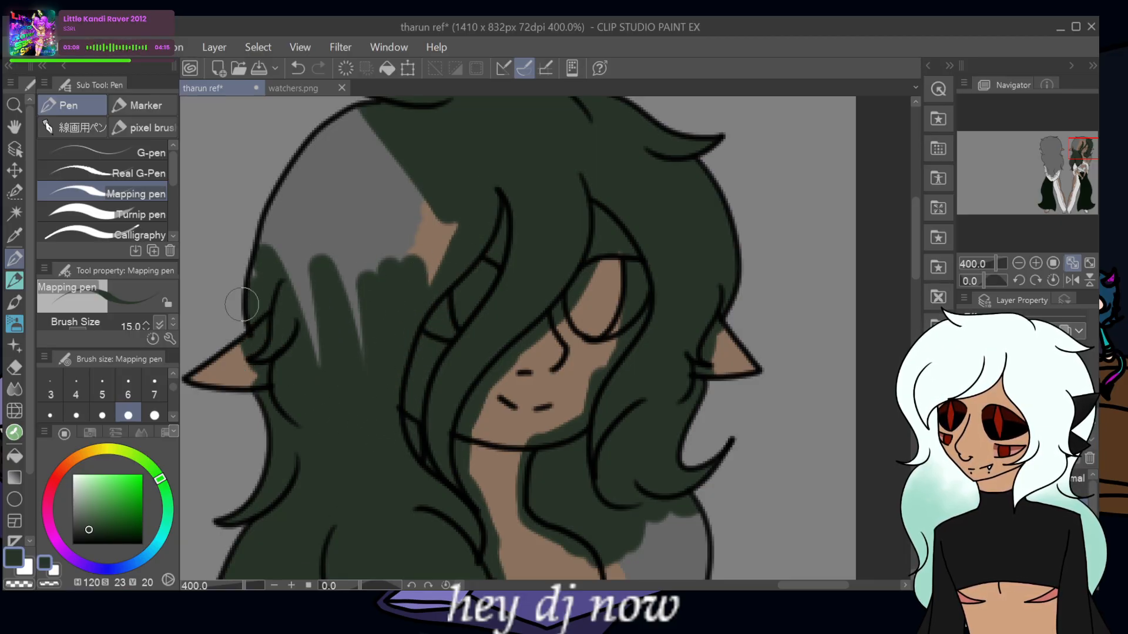
pyautogui.moveTo(248, 231)
pyautogui.mouseDown()
pyautogui.moveTo(335, 254)
pyautogui.moveTo(369, 280)
pyautogui.moveTo(421, 282)
pyautogui.moveTo(415, 245)
pyautogui.moveTo(441, 226)
pyautogui.mouseUp()
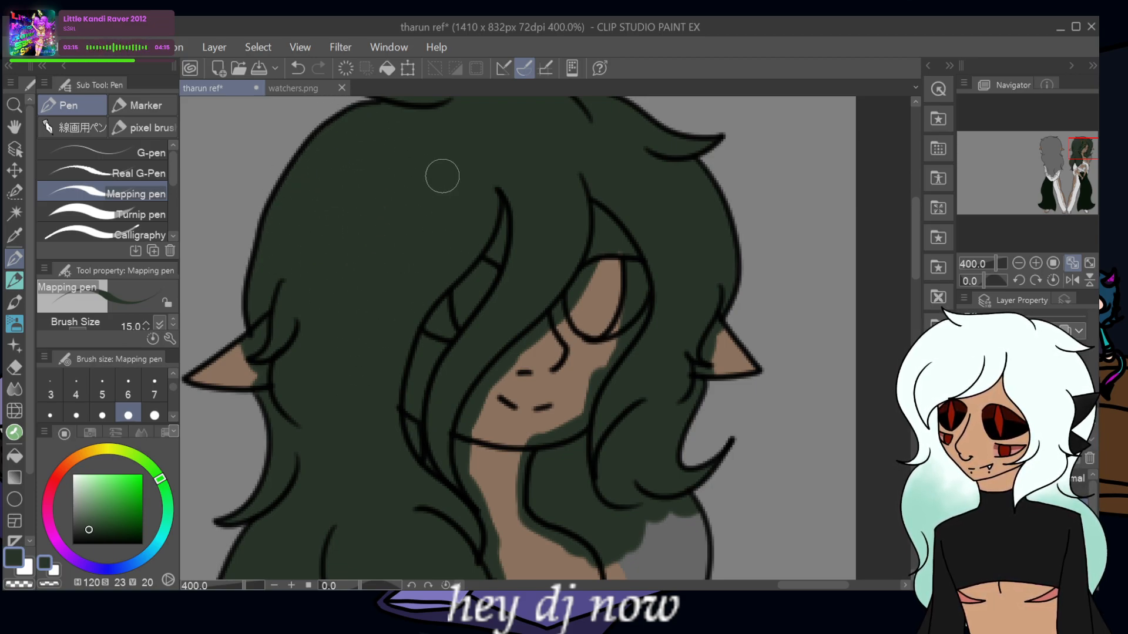
pyautogui.moveTo(443, 177); pyautogui.dragTo(390, 294)
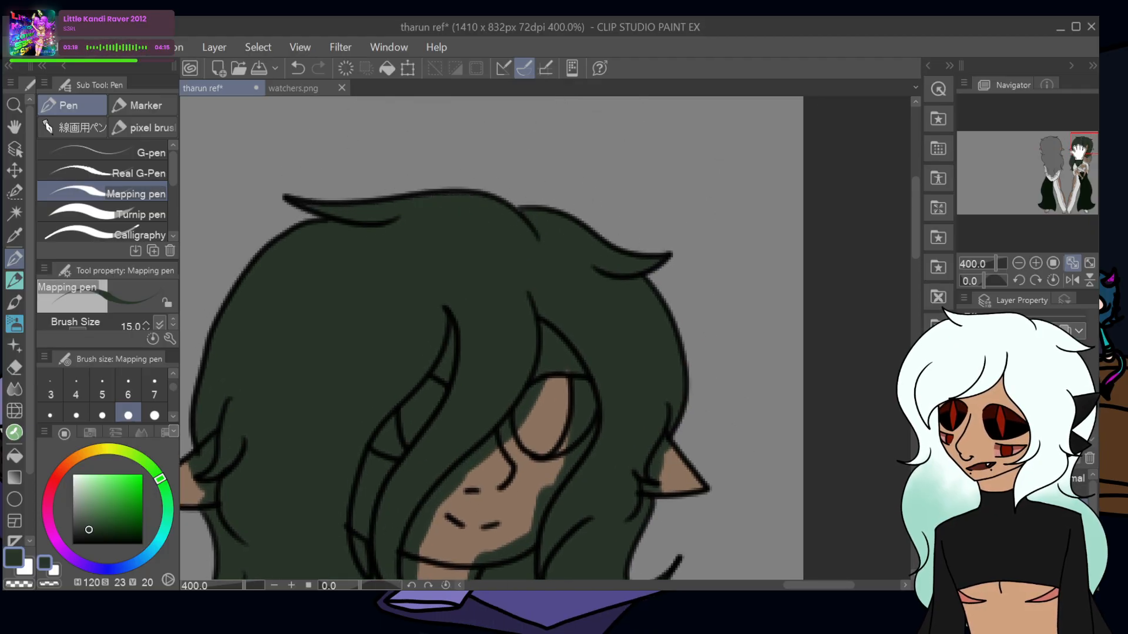
# - Fill the front-facing figure's hair over the shoulder and its lower strand tips with dark green
pyautogui.click(294, 87)
pyautogui.moveTo(1019, 168); pyautogui.dragTo(1053, 150)
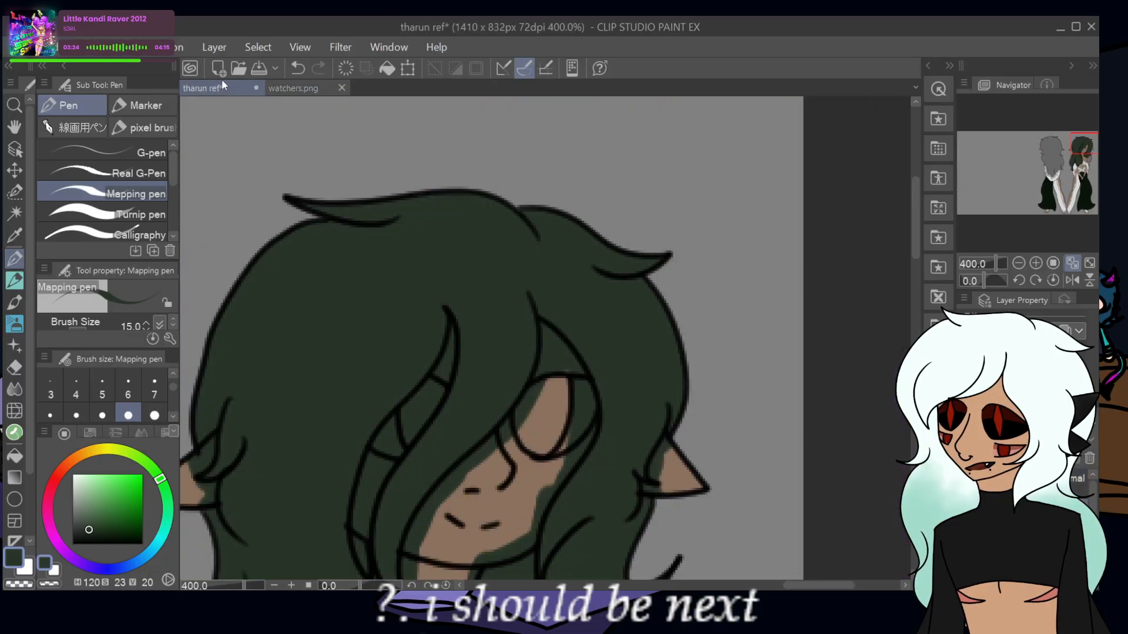
pyautogui.click(216, 86)
pyautogui.moveTo(541, 573); pyautogui.dragTo(449, 324)
pyautogui.moveTo(453, 406)
pyautogui.mouseDown()
pyautogui.moveTo(494, 487)
pyautogui.moveTo(507, 485)
pyautogui.moveTo(547, 374)
pyautogui.moveTo(541, 442)
pyautogui.moveTo(519, 431)
pyautogui.moveTo(521, 408)
pyautogui.mouseUp()
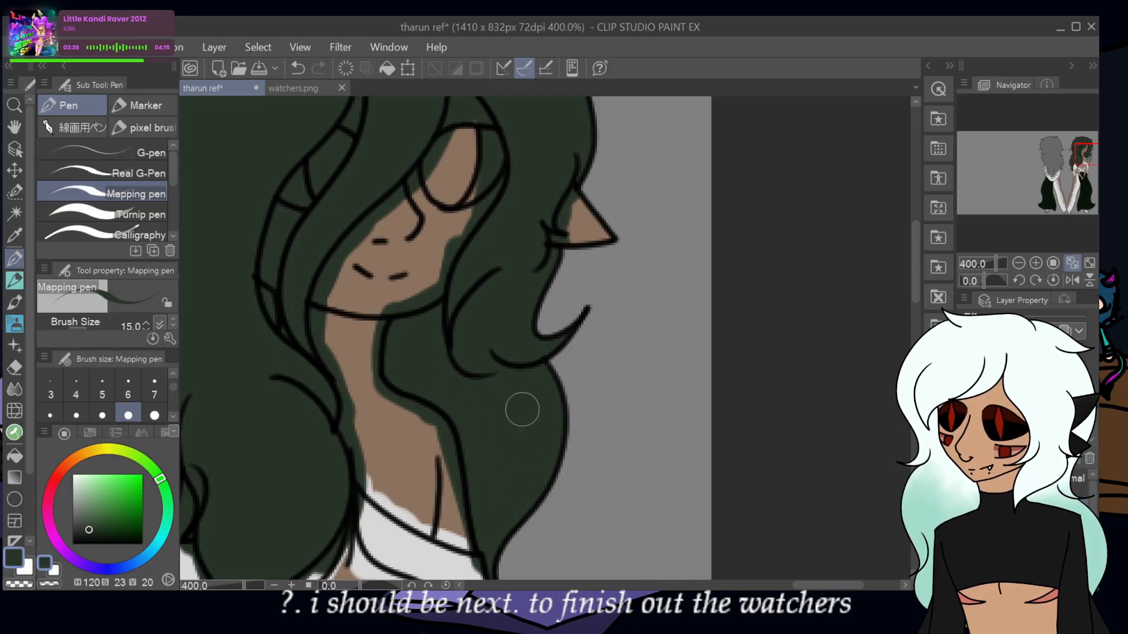
pyautogui.moveTo(1084, 154); pyautogui.dragTo(1076, 171)
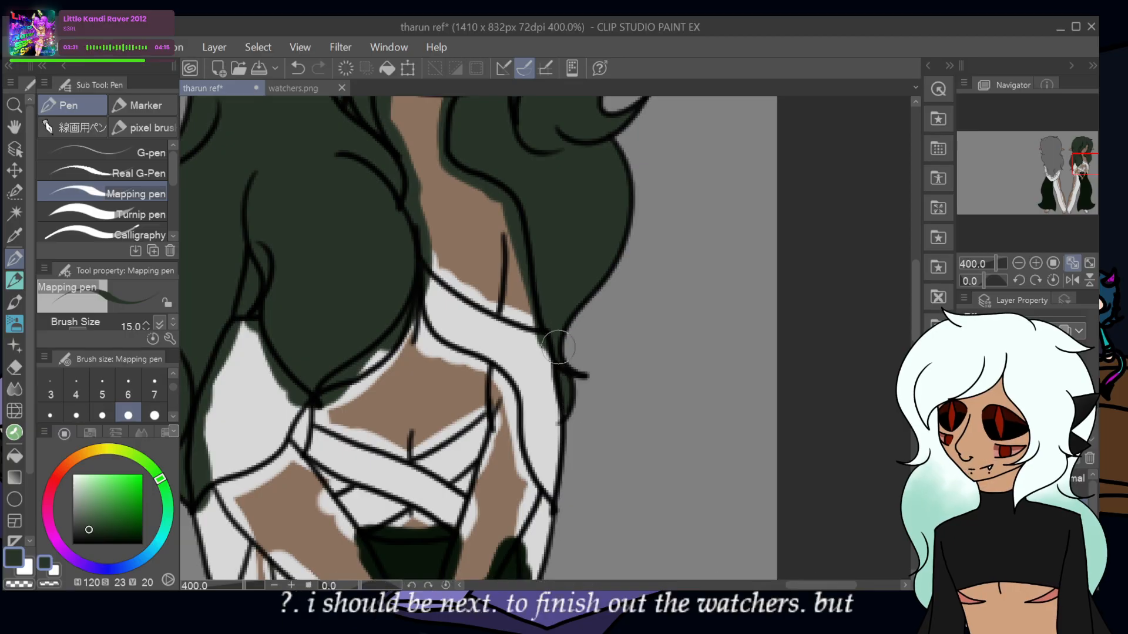
pyautogui.moveTo(558, 346)
pyautogui.mouseDown()
pyautogui.moveTo(569, 401)
pyautogui.moveTo(564, 361)
pyautogui.moveTo(540, 334)
pyautogui.mouseUp()
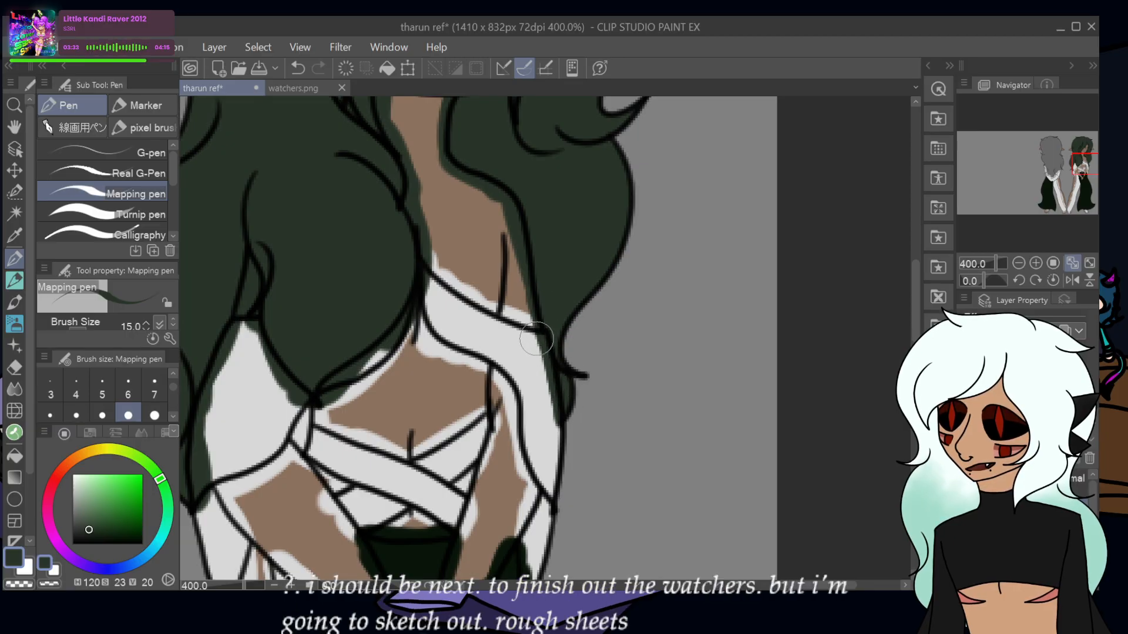
# - Paint the lower part of the back-view figure's hair dark green, from the curled ends above the white wrap upwards
pyautogui.moveTo(1078, 168); pyautogui.dragTo(1045, 172)
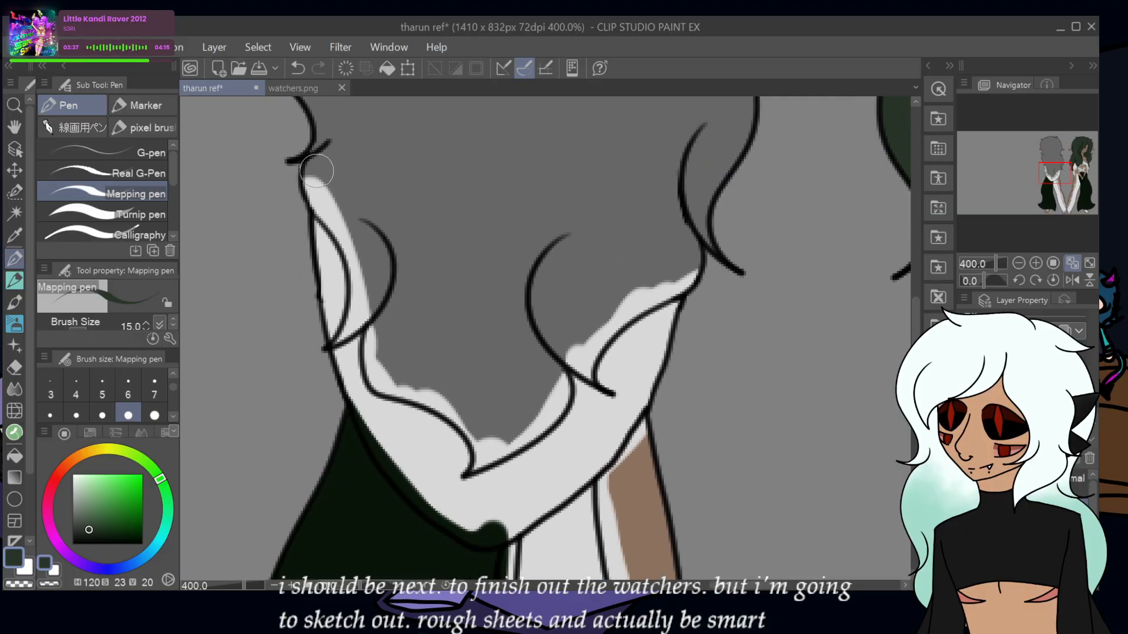
pyautogui.moveTo(306, 167)
pyautogui.mouseDown()
pyautogui.moveTo(310, 201)
pyautogui.moveTo(366, 314)
pyautogui.moveTo(352, 332)
pyautogui.moveTo(382, 274)
pyautogui.moveTo(381, 303)
pyautogui.moveTo(382, 265)
pyautogui.moveTo(351, 175)
pyautogui.moveTo(316, 125)
pyautogui.moveTo(373, 371)
pyautogui.moveTo(390, 392)
pyautogui.moveTo(360, 319)
pyautogui.moveTo(390, 399)
pyautogui.moveTo(396, 388)
pyautogui.moveTo(364, 337)
pyautogui.moveTo(415, 403)
pyautogui.moveTo(437, 411)
pyautogui.moveTo(409, 403)
pyautogui.moveTo(471, 449)
pyautogui.moveTo(465, 475)
pyautogui.moveTo(546, 435)
pyautogui.moveTo(564, 410)
pyautogui.moveTo(576, 347)
pyautogui.moveTo(553, 413)
pyautogui.moveTo(539, 416)
pyautogui.moveTo(569, 377)
pyautogui.moveTo(572, 327)
pyautogui.moveTo(588, 391)
pyautogui.moveTo(602, 346)
pyautogui.moveTo(635, 321)
pyautogui.moveTo(609, 337)
pyautogui.moveTo(692, 261)
pyautogui.moveTo(720, 202)
pyautogui.moveTo(706, 151)
pyautogui.moveTo(680, 175)
pyautogui.moveTo(653, 289)
pyautogui.moveTo(621, 315)
pyautogui.moveTo(651, 163)
pyautogui.moveTo(587, 168)
pyautogui.moveTo(559, 137)
pyautogui.moveTo(507, 164)
pyautogui.moveTo(498, 234)
pyautogui.moveTo(461, 318)
pyautogui.moveTo(499, 296)
pyautogui.moveTo(507, 317)
pyautogui.moveTo(432, 327)
pyautogui.moveTo(410, 307)
pyautogui.moveTo(438, 295)
pyautogui.moveTo(424, 211)
pyautogui.moveTo(386, 299)
pyautogui.moveTo(399, 380)
pyautogui.moveTo(480, 383)
pyautogui.moveTo(509, 332)
pyautogui.mouseUp()
pyautogui.moveTo(534, 249); pyautogui.dragTo(526, 166)
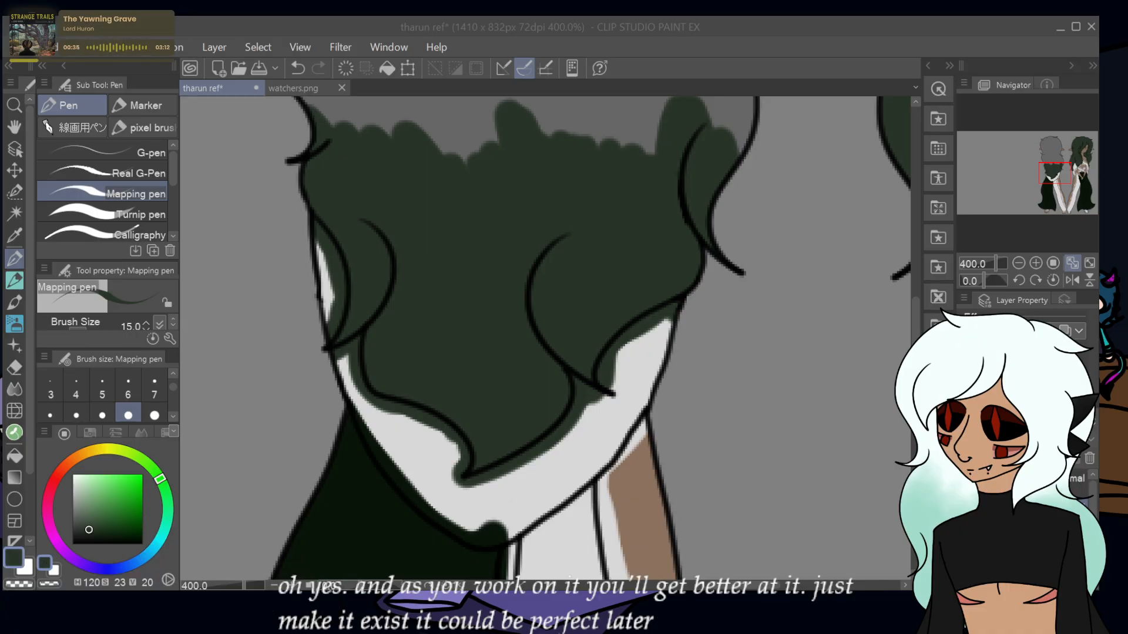
pyautogui.moveTo(720, 153); pyautogui.dragTo(752, 106)
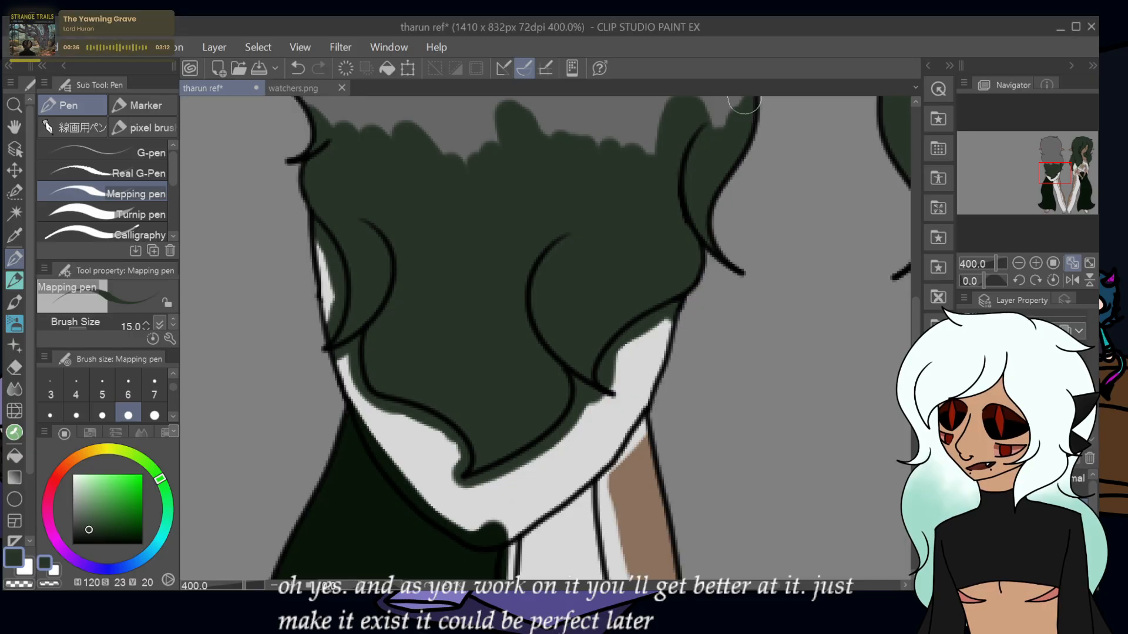
pyautogui.moveTo(669, 101); pyautogui.dragTo(645, 144)
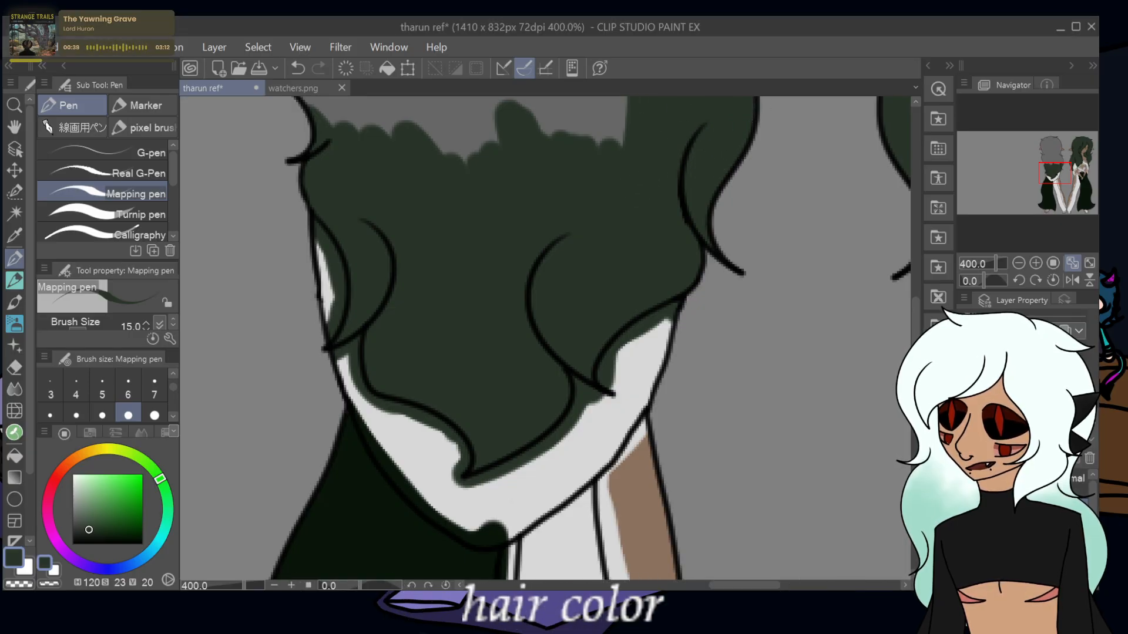
pyautogui.moveTo(617, 99); pyautogui.dragTo(605, 141)
pyautogui.moveTo(555, 99); pyautogui.dragTo(546, 138)
pyautogui.moveTo(520, 99); pyautogui.dragTo(466, 138)
pyautogui.moveTo(458, 99); pyautogui.dragTo(420, 144)
pyautogui.moveTo(393, 99)
pyautogui.mouseDown()
pyautogui.moveTo(367, 135)
pyautogui.moveTo(332, 140)
pyautogui.mouseUp()
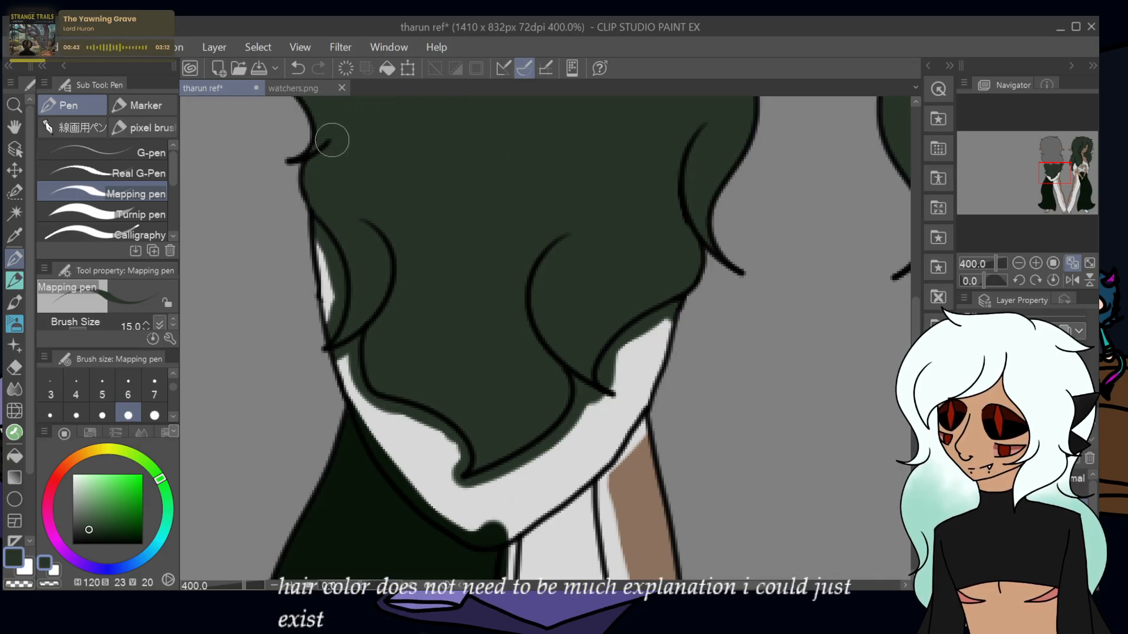
# - Fill the middle and upper hair of the back-view figure with dark green, up to the crown and around the ears
pyautogui.moveTo(605, 151); pyautogui.dragTo(620, 417)
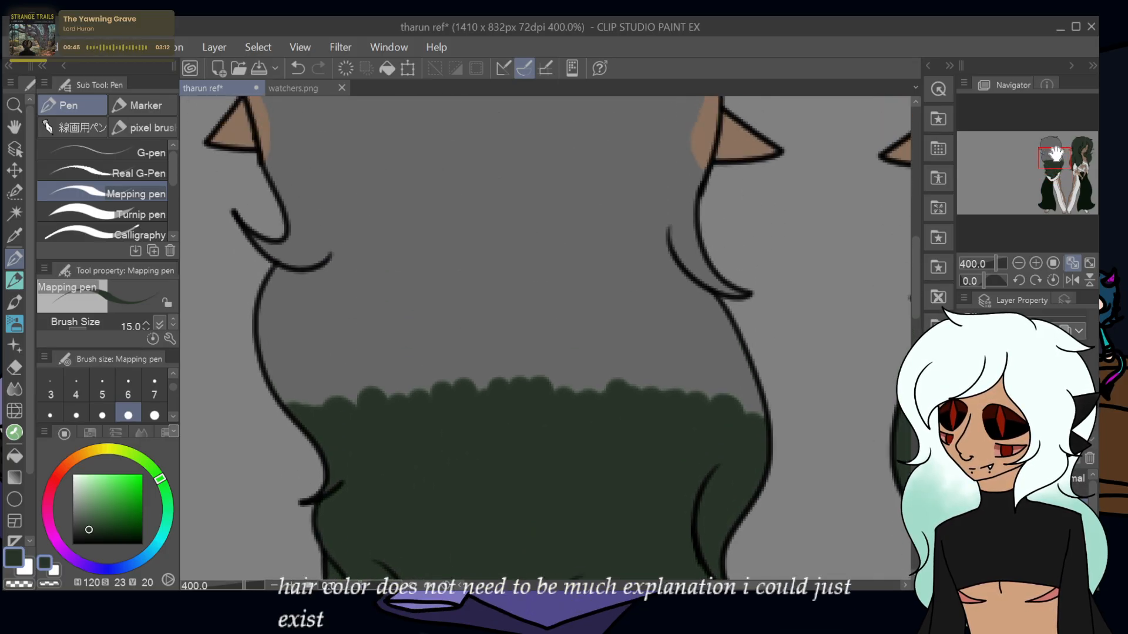
pyautogui.moveTo(667, 170)
pyautogui.mouseDown()
pyautogui.moveTo(728, 339)
pyautogui.moveTo(748, 347)
pyautogui.moveTo(730, 294)
pyautogui.moveTo(696, 267)
pyautogui.moveTo(660, 180)
pyautogui.moveTo(609, 159)
pyautogui.moveTo(635, 307)
pyautogui.moveTo(633, 379)
pyautogui.moveTo(618, 417)
pyautogui.moveTo(611, 403)
pyautogui.moveTo(595, 423)
pyautogui.moveTo(458, 200)
pyautogui.mouseUp()
pyautogui.moveTo(267, 276)
pyautogui.mouseDown()
pyautogui.moveTo(234, 211)
pyautogui.moveTo(349, 295)
pyautogui.moveTo(329, 258)
pyautogui.moveTo(248, 236)
pyautogui.moveTo(283, 390)
pyautogui.moveTo(362, 427)
pyautogui.moveTo(369, 327)
pyautogui.moveTo(399, 316)
pyautogui.moveTo(406, 297)
pyautogui.moveTo(356, 301)
pyautogui.moveTo(335, 244)
pyautogui.moveTo(359, 246)
pyautogui.mouseUp()
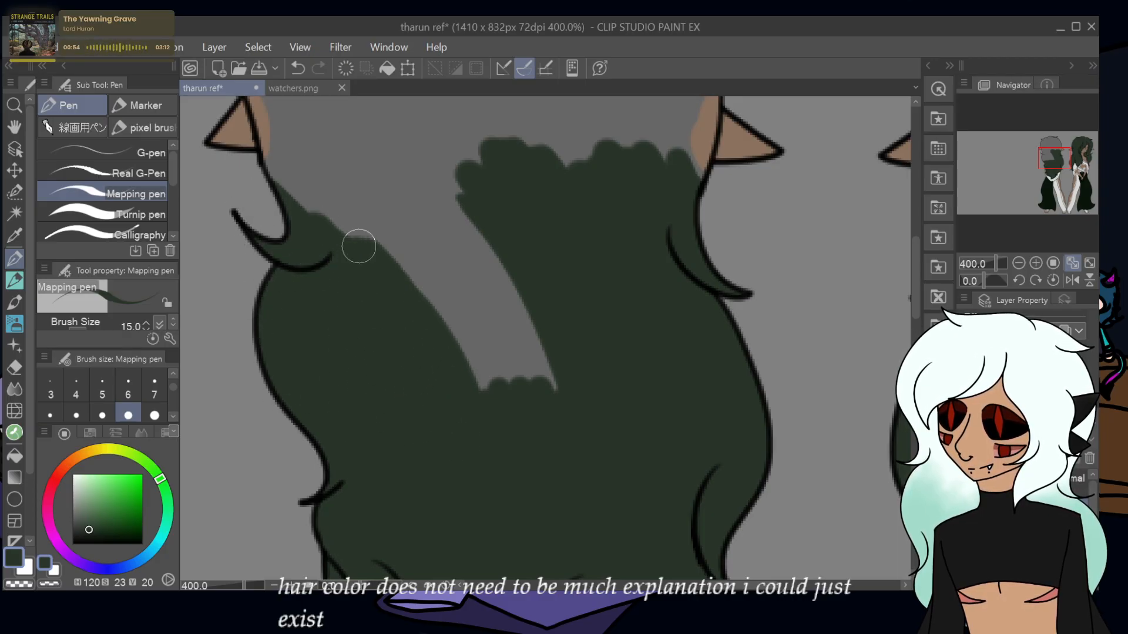
pyautogui.moveTo(357, 366)
pyautogui.mouseDown()
pyautogui.moveTo(335, 263)
pyautogui.moveTo(351, 224)
pyautogui.moveTo(523, 291)
pyautogui.moveTo(499, 250)
pyautogui.moveTo(510, 263)
pyautogui.moveTo(500, 309)
pyautogui.moveTo(461, 305)
pyautogui.moveTo(297, 200)
pyautogui.moveTo(272, 163)
pyautogui.moveTo(290, 221)
pyautogui.moveTo(365, 294)
pyautogui.moveTo(403, 239)
pyautogui.mouseUp()
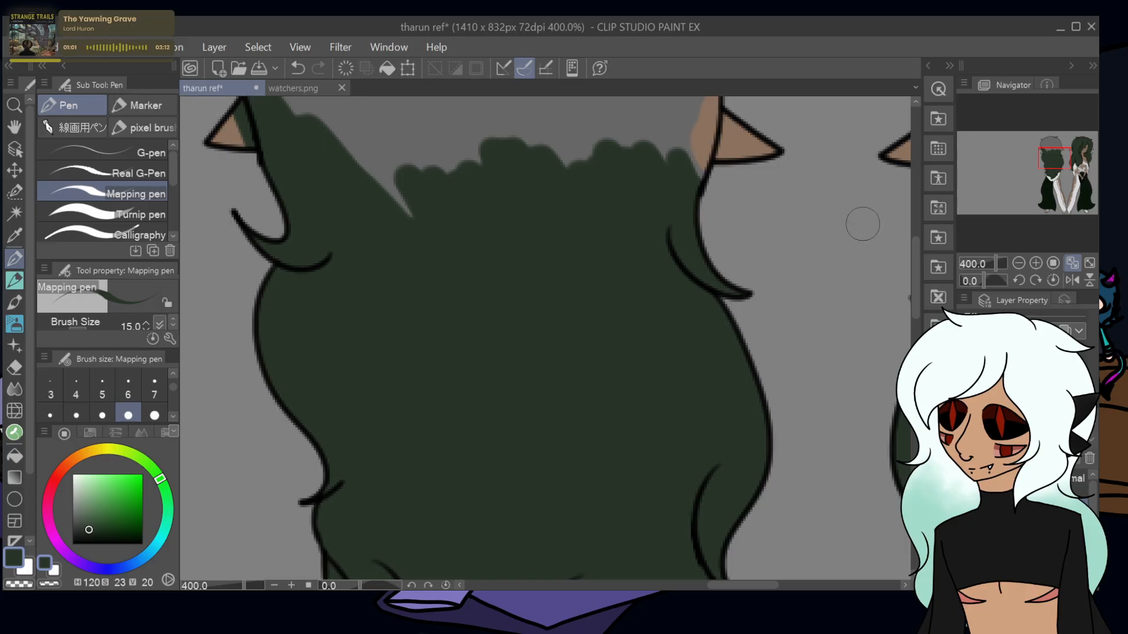
pyautogui.moveTo(1050, 160); pyautogui.dragTo(1047, 147)
pyautogui.moveTo(662, 176)
pyautogui.mouseDown()
pyautogui.moveTo(734, 303)
pyautogui.moveTo(753, 498)
pyautogui.moveTo(770, 458)
pyautogui.moveTo(742, 265)
pyautogui.moveTo(695, 194)
pyautogui.moveTo(713, 336)
pyautogui.moveTo(684, 484)
pyautogui.moveTo(671, 296)
pyautogui.moveTo(622, 169)
pyautogui.moveTo(562, 114)
pyautogui.moveTo(647, 372)
pyautogui.moveTo(645, 455)
pyautogui.moveTo(620, 280)
pyautogui.moveTo(537, 150)
pyautogui.moveTo(506, 128)
pyautogui.moveTo(513, 152)
pyautogui.moveTo(438, 131)
pyautogui.moveTo(369, 149)
pyautogui.moveTo(454, 252)
pyautogui.moveTo(439, 261)
pyautogui.moveTo(370, 252)
pyautogui.moveTo(271, 214)
pyautogui.moveTo(265, 260)
pyautogui.moveTo(318, 398)
pyautogui.moveTo(363, 376)
pyautogui.moveTo(350, 380)
pyautogui.moveTo(349, 452)
pyautogui.moveTo(393, 414)
pyautogui.moveTo(397, 430)
pyautogui.moveTo(384, 345)
pyautogui.moveTo(354, 278)
pyautogui.moveTo(376, 339)
pyautogui.moveTo(380, 290)
pyautogui.moveTo(467, 409)
pyautogui.moveTo(501, 514)
pyautogui.moveTo(525, 506)
pyautogui.moveTo(532, 445)
pyautogui.moveTo(481, 281)
pyautogui.moveTo(504, 252)
pyautogui.moveTo(543, 230)
pyautogui.mouseUp()
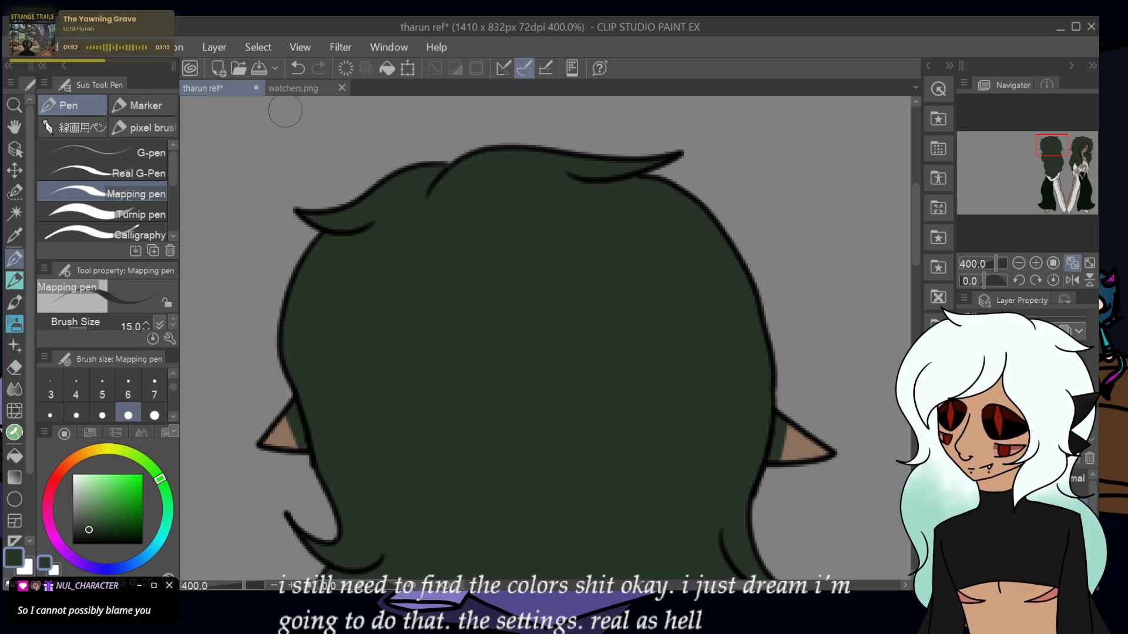
# - Sample the off-white eye colour from the green-haired character in watchers.png and paint both eyes of the front-facing figure in tharun ref
pyautogui.click(293, 88)
pyautogui.moveTo(194, 182); pyautogui.dragTo(667, 244)
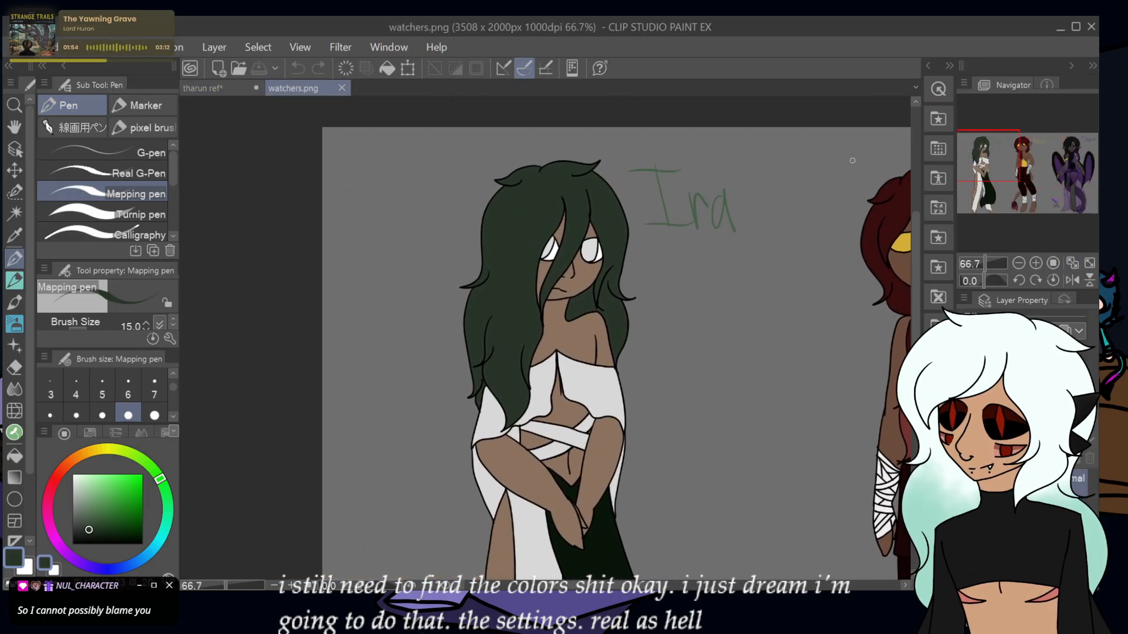
pyautogui.keyDown('alt'); pyautogui.click(595, 243); pyautogui.keyUp('alt')
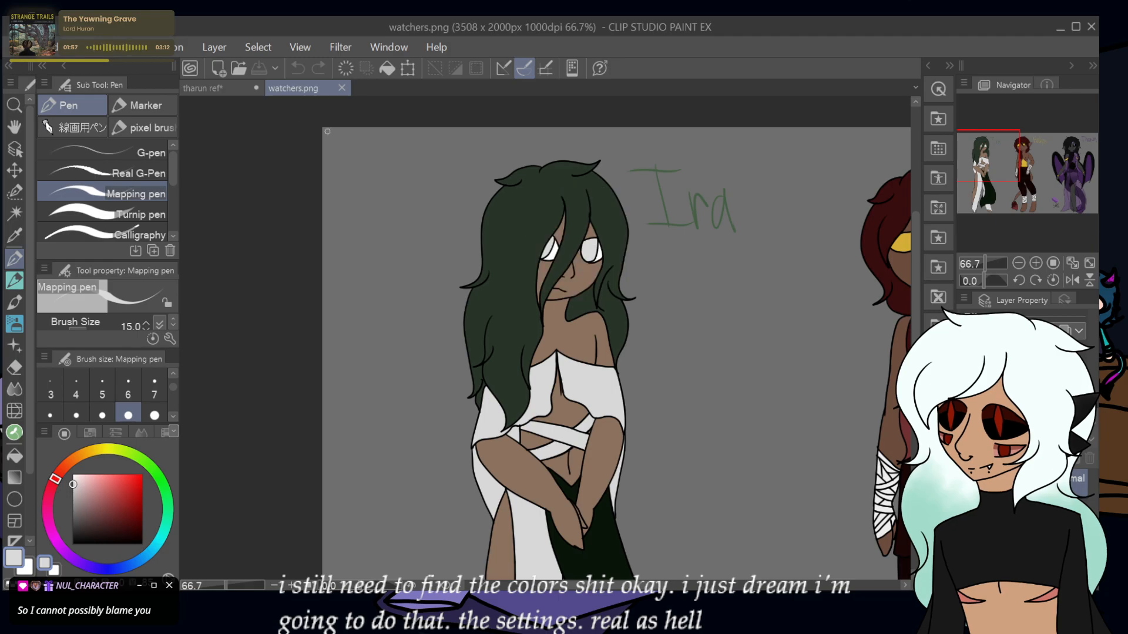
pyautogui.click(203, 88)
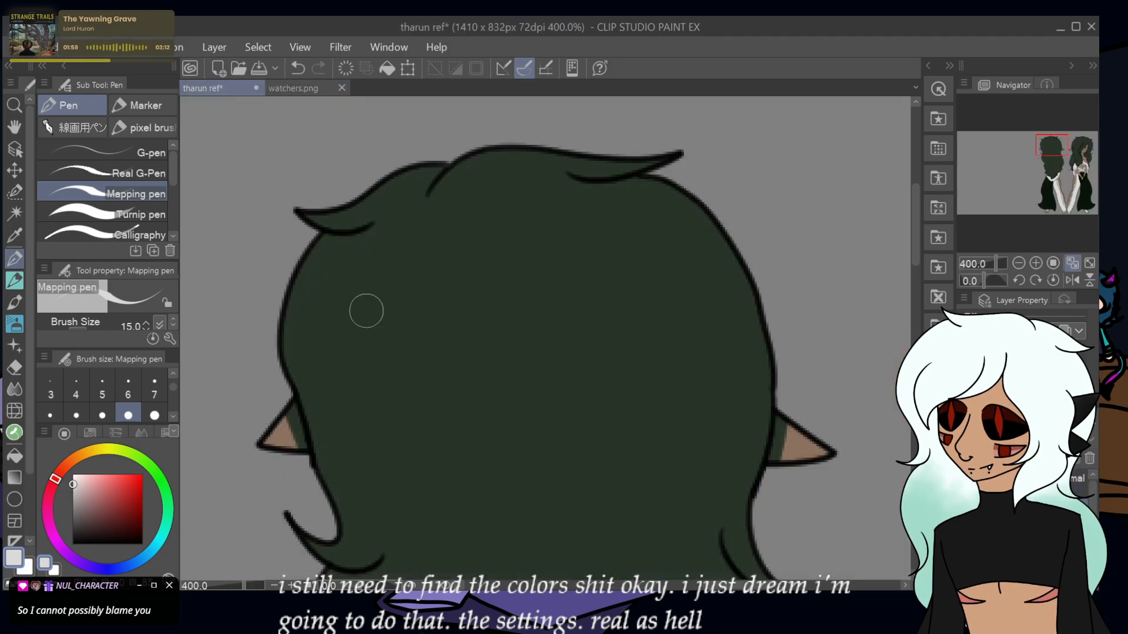
pyautogui.moveTo(1051, 146); pyautogui.dragTo(1087, 147)
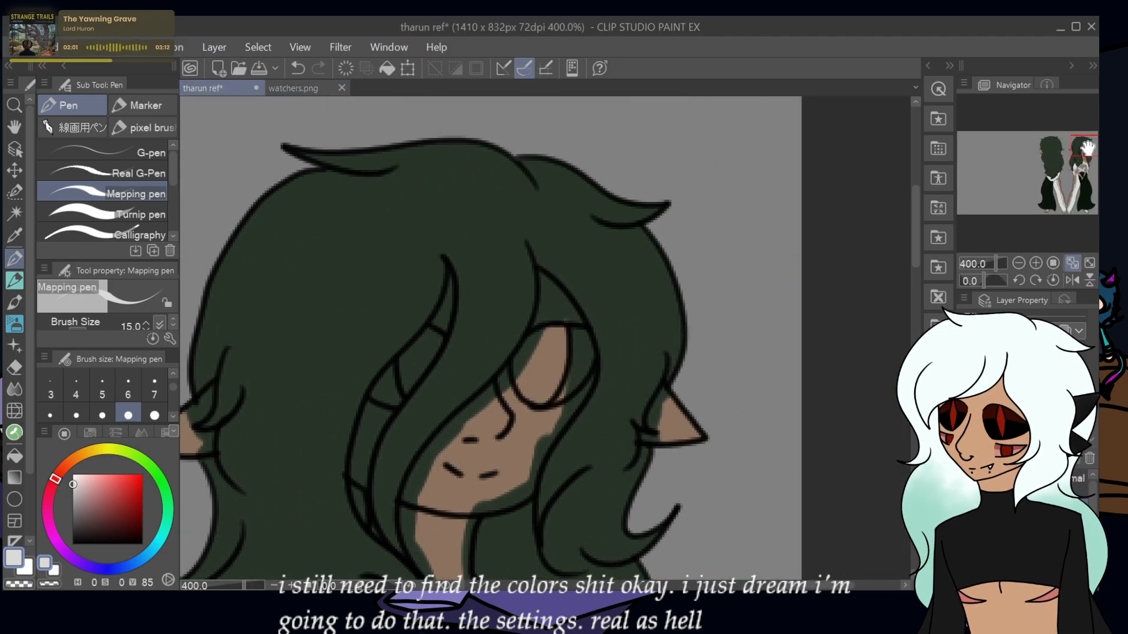
pyautogui.moveTo(562, 316)
pyautogui.mouseDown()
pyautogui.moveTo(547, 404)
pyautogui.moveTo(561, 364)
pyautogui.moveTo(546, 335)
pyautogui.moveTo(524, 342)
pyautogui.moveTo(530, 370)
pyautogui.mouseUp()
pyautogui.moveTo(414, 355)
pyautogui.mouseDown()
pyautogui.moveTo(412, 404)
pyautogui.moveTo(445, 368)
pyautogui.mouseUp()
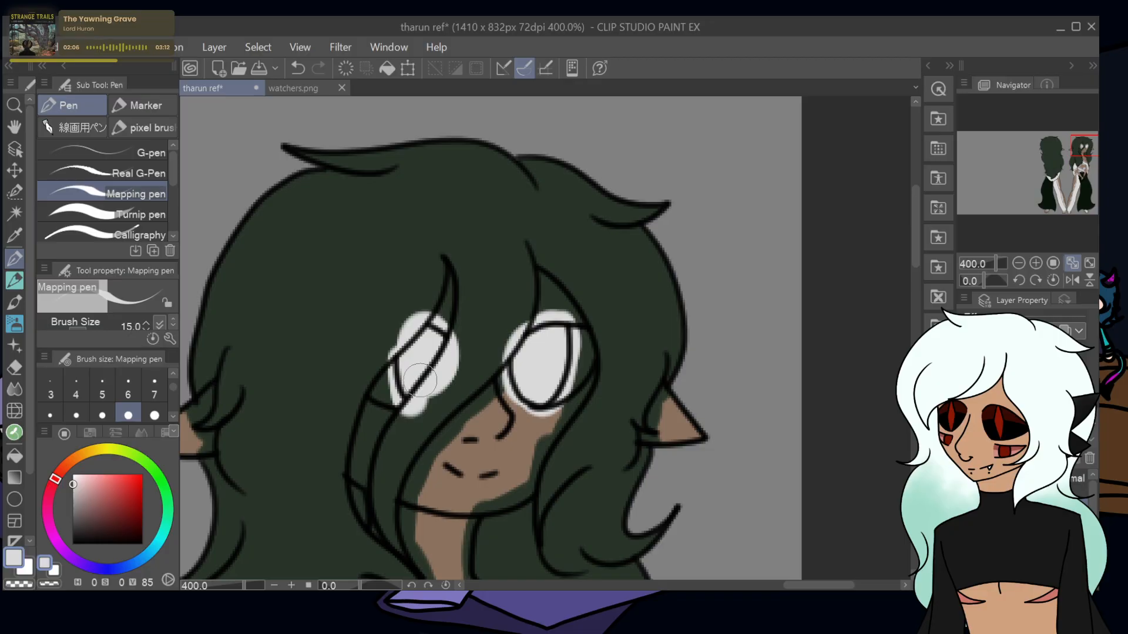
# - Erase the off-white paint spilling over the hair around the front-facing figure's partly covered eye, using the hard eraser
pyautogui.press('e')
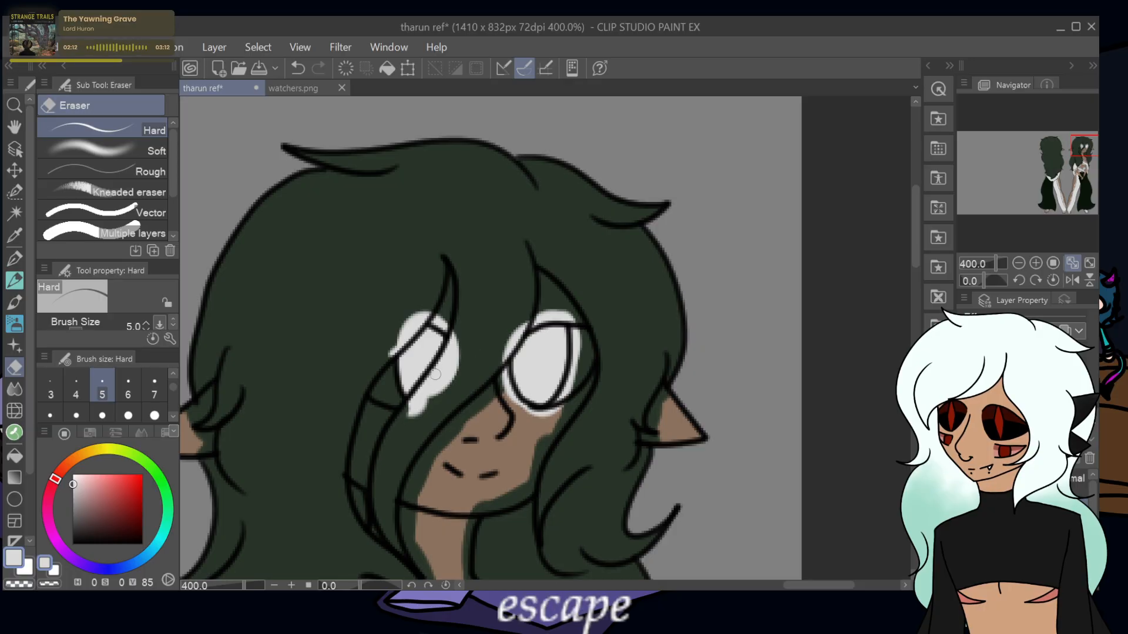
pyautogui.moveTo(414, 414); pyautogui.dragTo(430, 385)
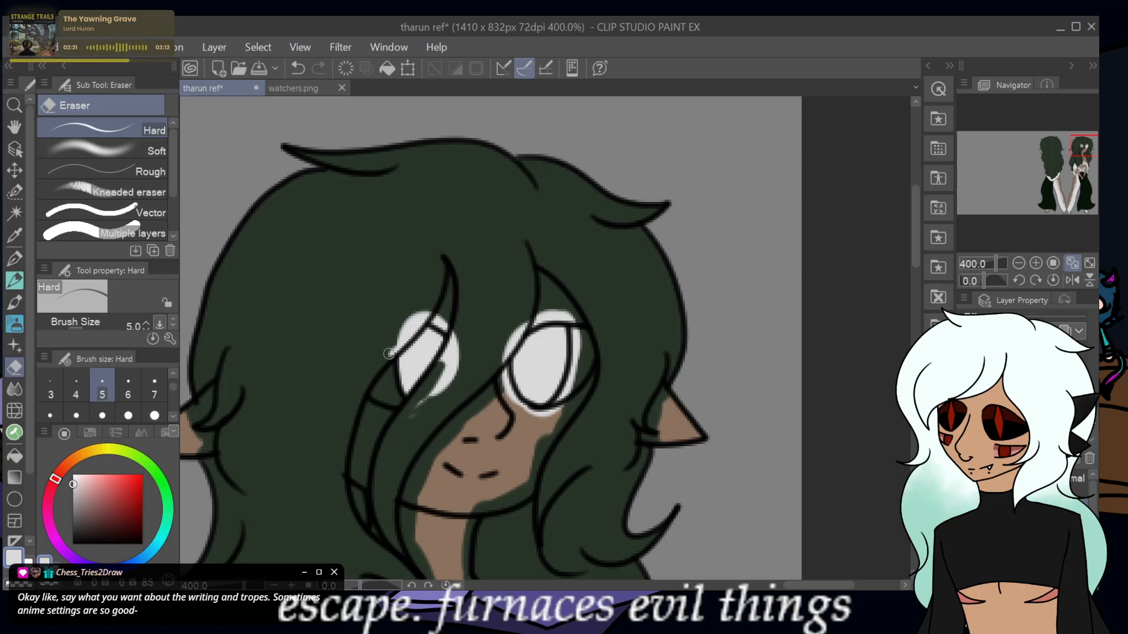
pyautogui.click(292, 70)
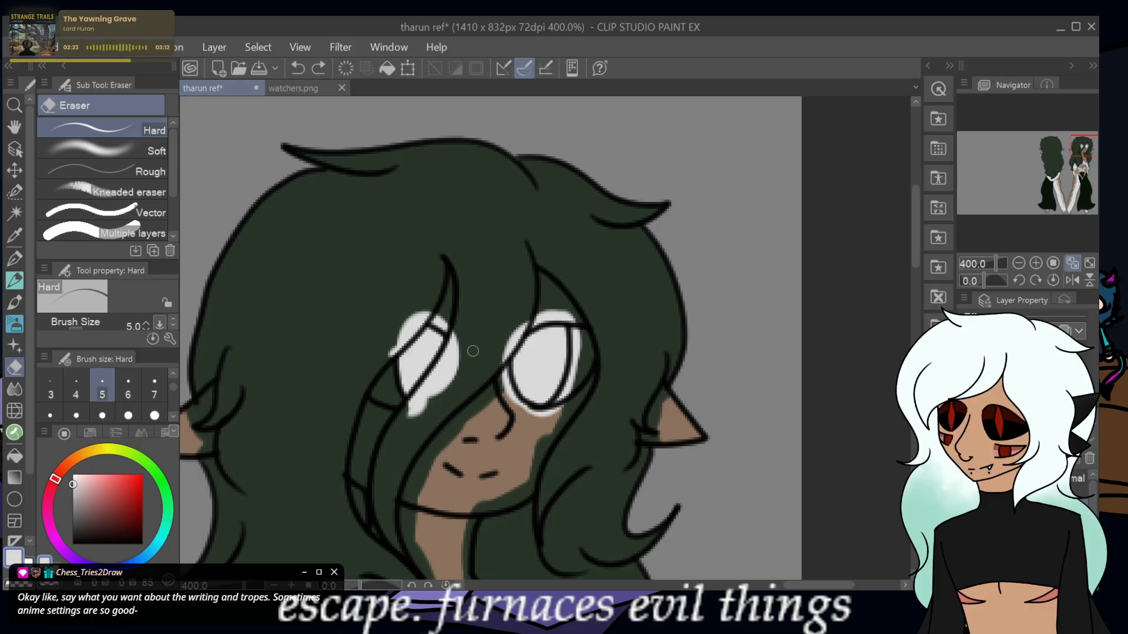
pyautogui.hotkey('ctrl', '+')
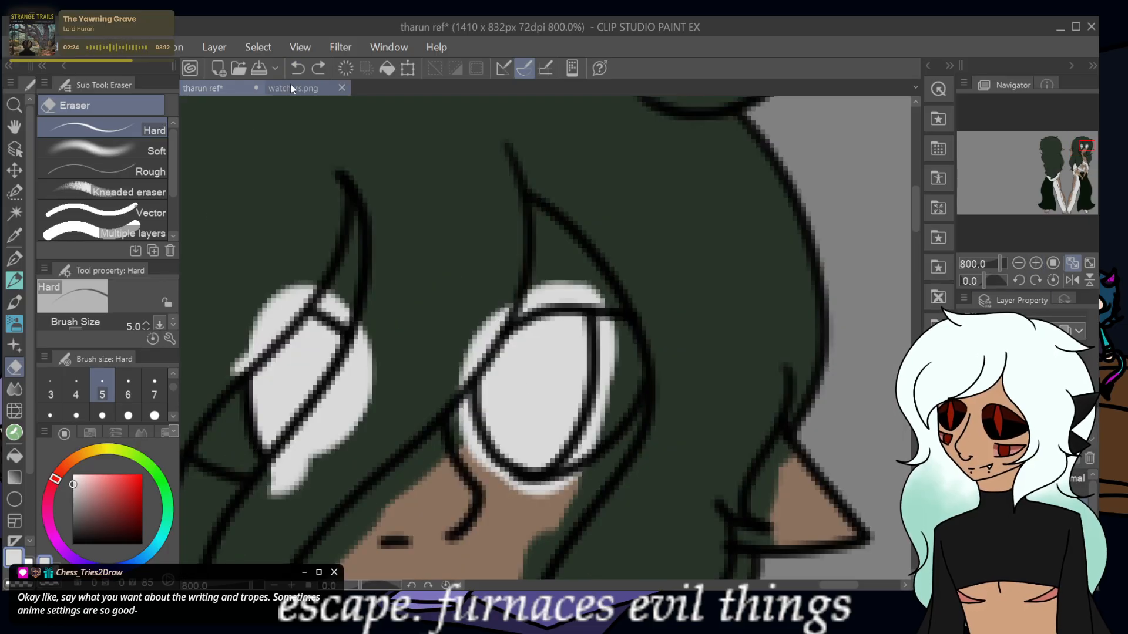
pyautogui.hotkey('ctrl', 'z')
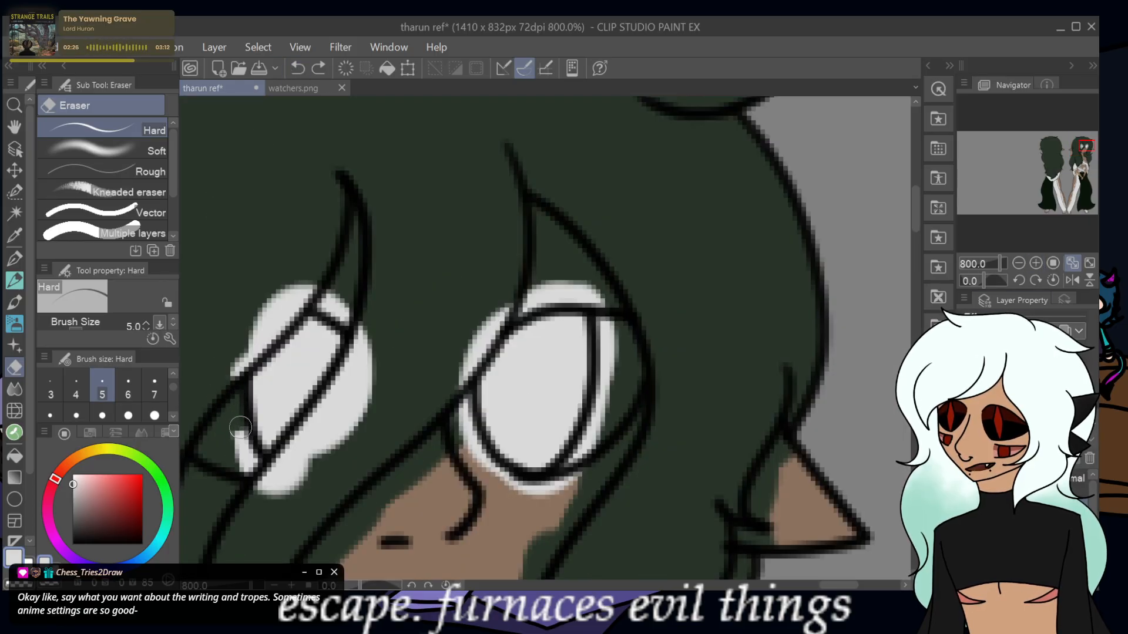
pyautogui.moveTo(240, 427); pyautogui.dragTo(235, 405)
pyautogui.moveTo(251, 466); pyautogui.dragTo(273, 505)
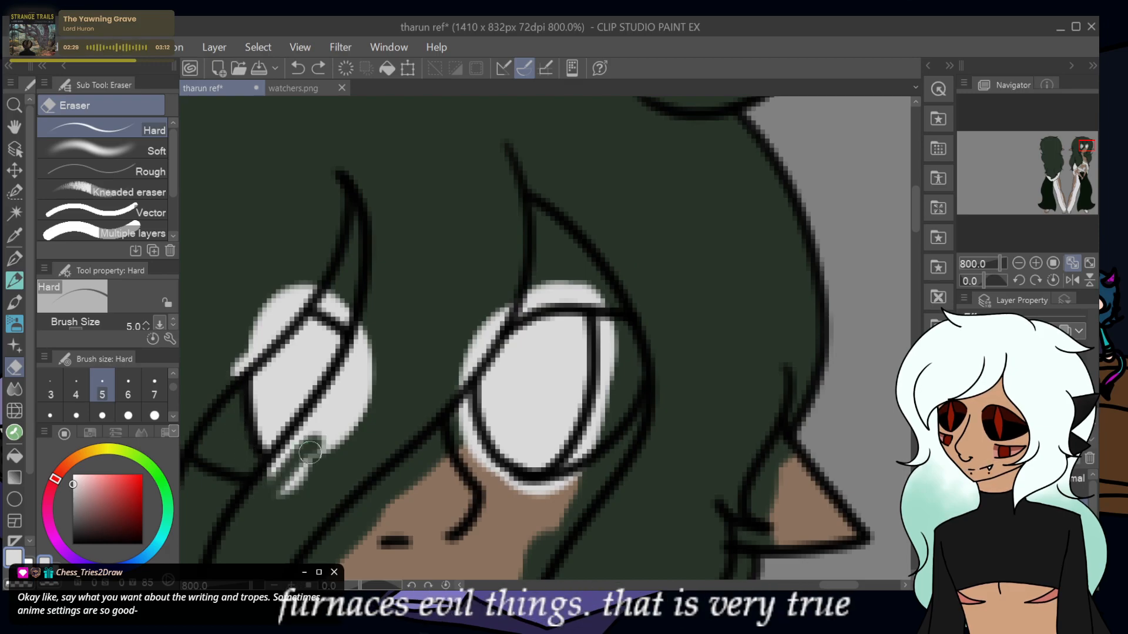
pyautogui.moveTo(310, 452); pyautogui.dragTo(299, 441)
pyautogui.moveTo(330, 400)
pyautogui.mouseDown()
pyautogui.moveTo(361, 362)
pyautogui.moveTo(337, 385)
pyautogui.mouseUp()
pyautogui.moveTo(359, 342)
pyautogui.mouseDown()
pyautogui.moveTo(332, 418)
pyautogui.moveTo(381, 378)
pyautogui.moveTo(376, 359)
pyautogui.moveTo(360, 361)
pyautogui.moveTo(340, 452)
pyautogui.moveTo(288, 508)
pyautogui.moveTo(349, 413)
pyautogui.moveTo(340, 407)
pyautogui.moveTo(325, 431)
pyautogui.mouseUp()
pyautogui.moveTo(282, 480)
pyautogui.mouseDown()
pyautogui.moveTo(337, 433)
pyautogui.moveTo(257, 501)
pyautogui.mouseUp()
pyautogui.moveTo(247, 318)
pyautogui.mouseDown()
pyautogui.moveTo(236, 353)
pyautogui.moveTo(241, 371)
pyautogui.moveTo(315, 278)
pyautogui.moveTo(315, 305)
pyautogui.moveTo(353, 326)
pyautogui.moveTo(320, 288)
pyautogui.moveTo(349, 308)
pyautogui.moveTo(319, 291)
pyautogui.moveTo(245, 330)
pyautogui.mouseUp()
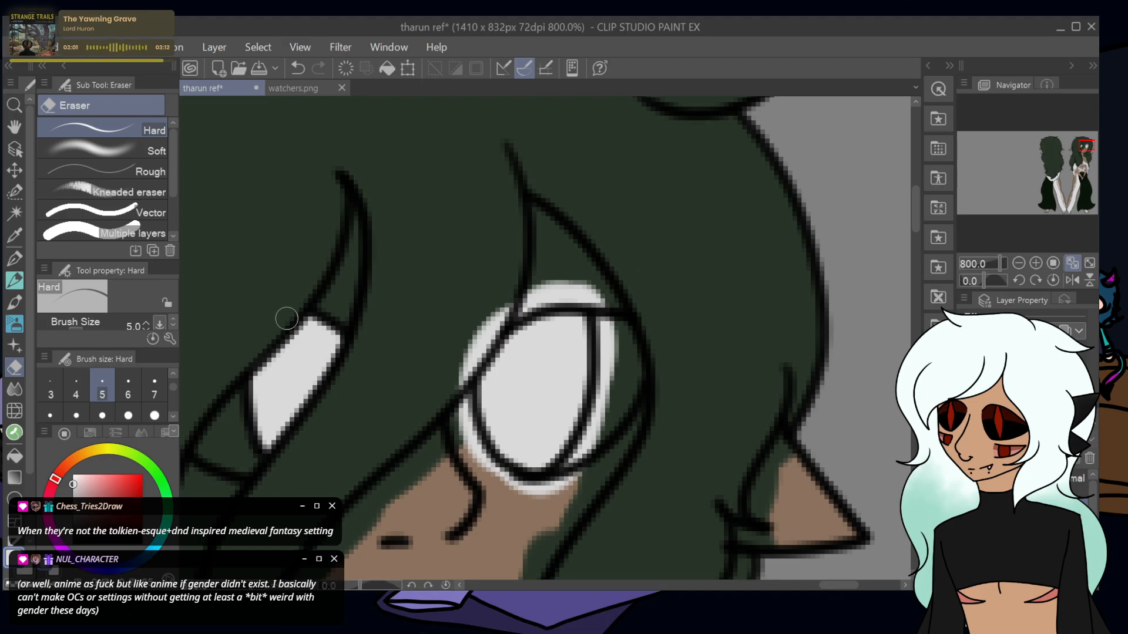
# - Erase the off-white overspill around the outline of the front-facing figure's more exposed eye
pyautogui.moveTo(537, 291)
pyautogui.mouseDown()
pyautogui.moveTo(491, 325)
pyautogui.moveTo(479, 358)
pyautogui.mouseUp()
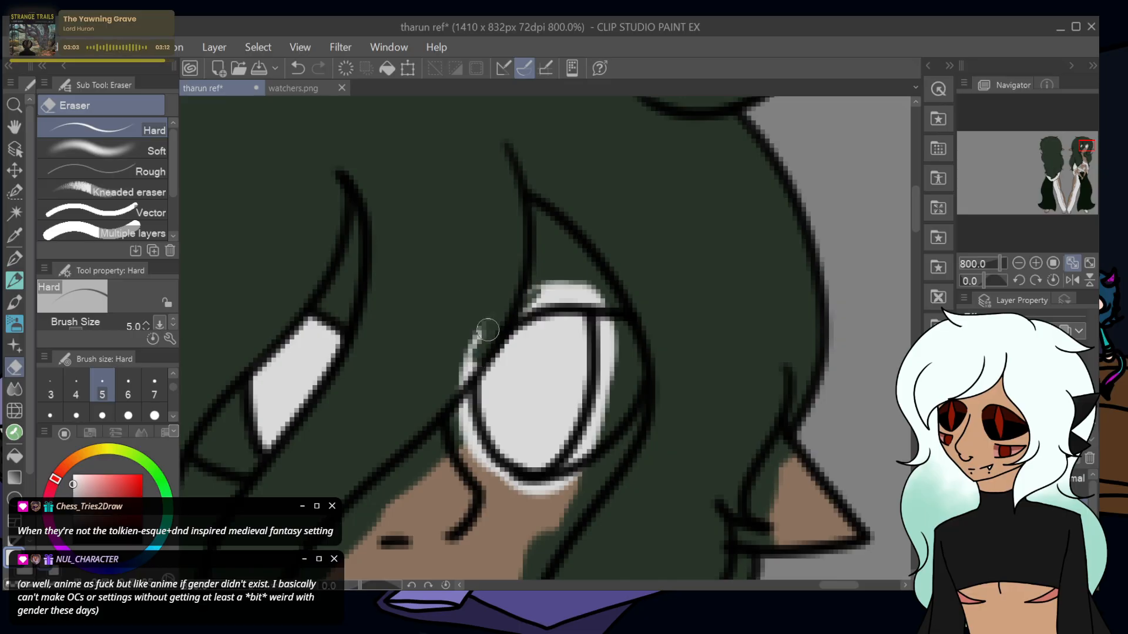
pyautogui.hotkey('ctrl', 'z')
pyautogui.moveTo(520, 291)
pyautogui.mouseDown()
pyautogui.moveTo(452, 394)
pyautogui.moveTo(471, 349)
pyautogui.mouseUp()
pyautogui.moveTo(530, 291)
pyautogui.mouseDown()
pyautogui.moveTo(526, 306)
pyautogui.moveTo(607, 302)
pyautogui.moveTo(539, 286)
pyautogui.mouseUp()
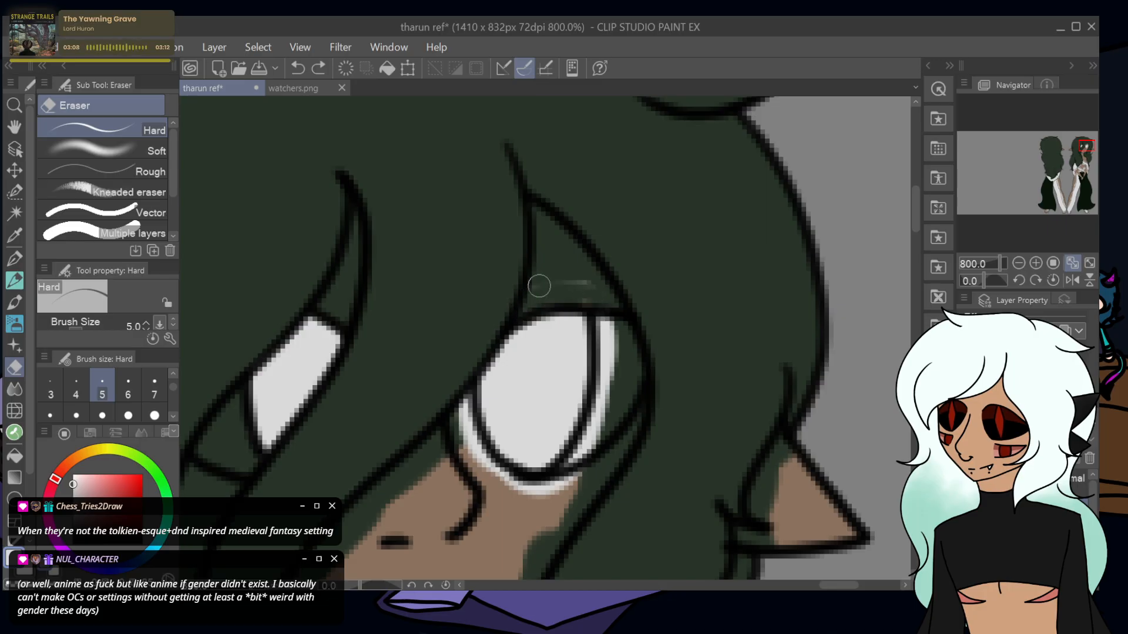
pyautogui.moveTo(610, 324)
pyautogui.mouseDown()
pyautogui.moveTo(608, 368)
pyautogui.moveTo(602, 315)
pyautogui.moveTo(607, 402)
pyautogui.moveTo(607, 323)
pyautogui.moveTo(593, 453)
pyautogui.moveTo(600, 430)
pyautogui.mouseUp()
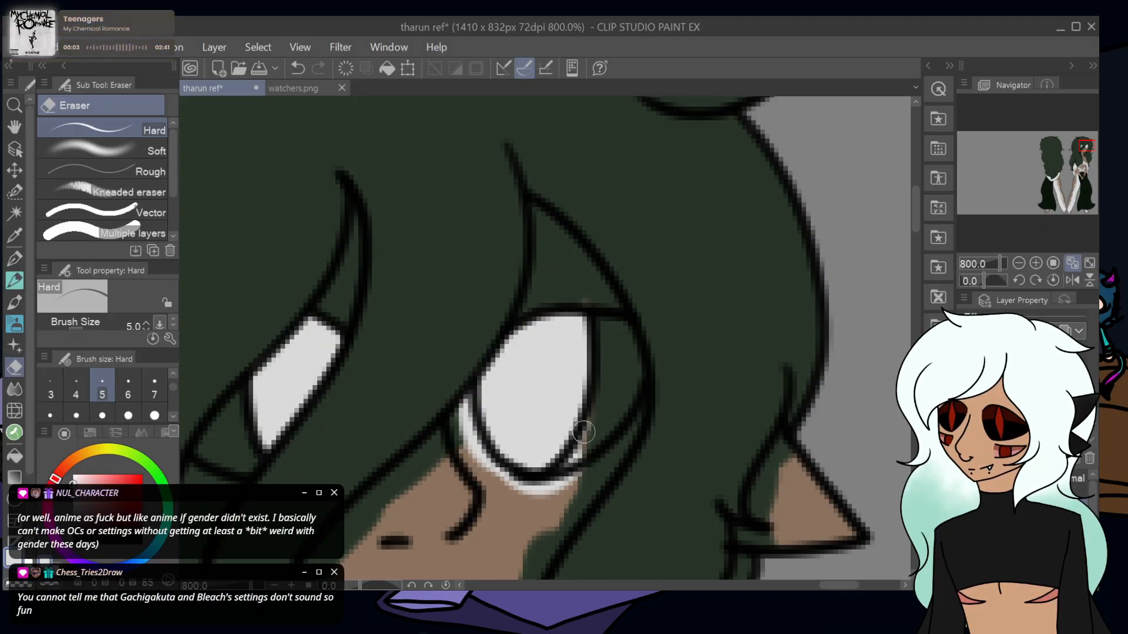
pyautogui.moveTo(582, 431)
pyautogui.mouseDown()
pyautogui.moveTo(599, 408)
pyautogui.moveTo(572, 461)
pyautogui.moveTo(602, 399)
pyautogui.moveTo(539, 503)
pyautogui.moveTo(566, 481)
pyautogui.moveTo(496, 487)
pyautogui.moveTo(490, 480)
pyautogui.moveTo(512, 480)
pyautogui.moveTo(464, 427)
pyautogui.moveTo(465, 481)
pyautogui.mouseUp()
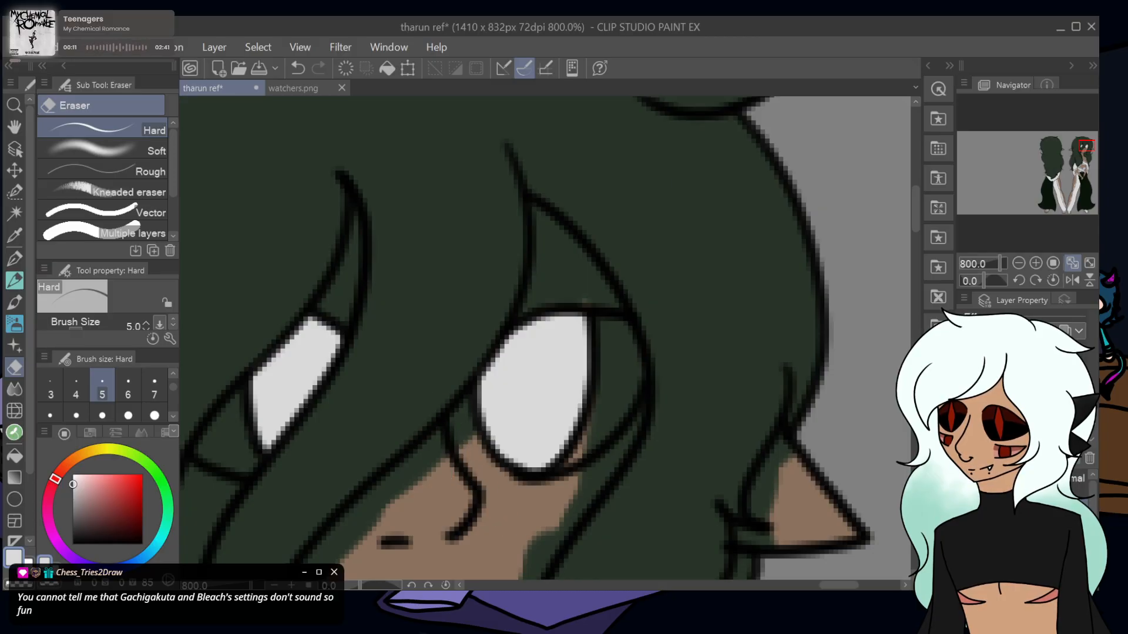
pyautogui.click(966, 517)
pyautogui.click(966, 517)
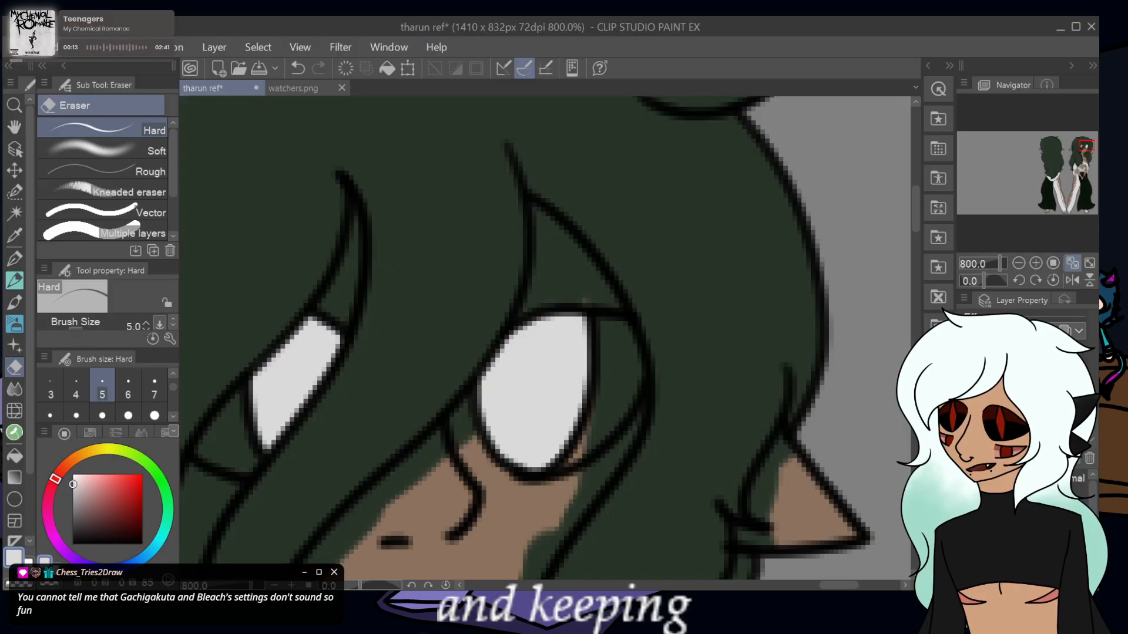
pyautogui.click(1036, 263)
pyautogui.click(1018, 263)
pyautogui.click(1018, 263)
pyautogui.click(1020, 264)
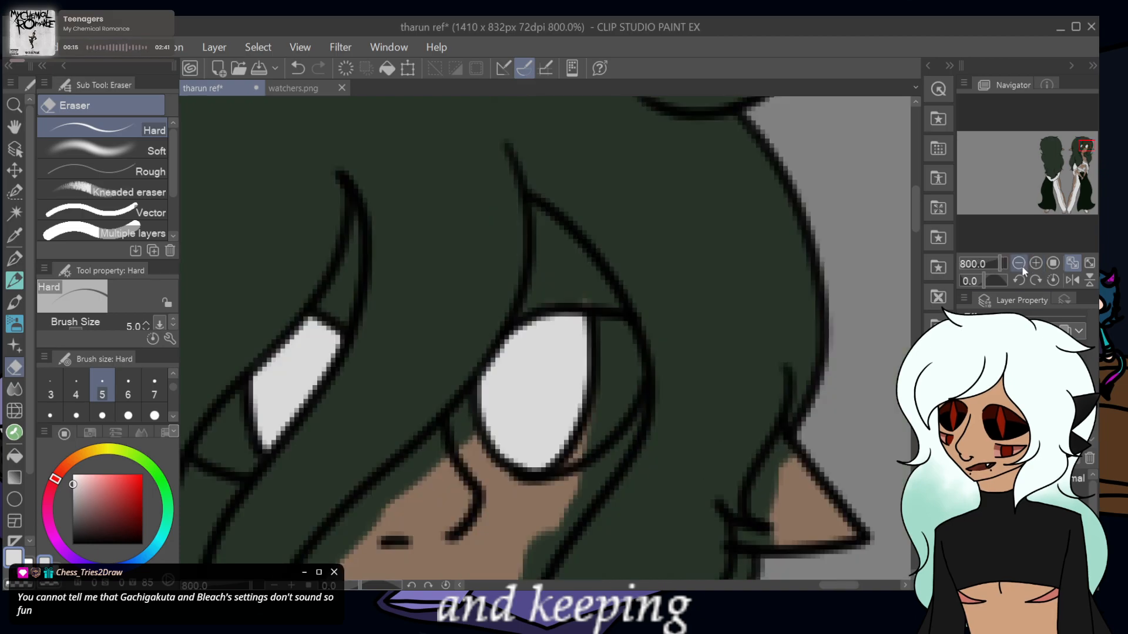
pyautogui.click(1021, 266)
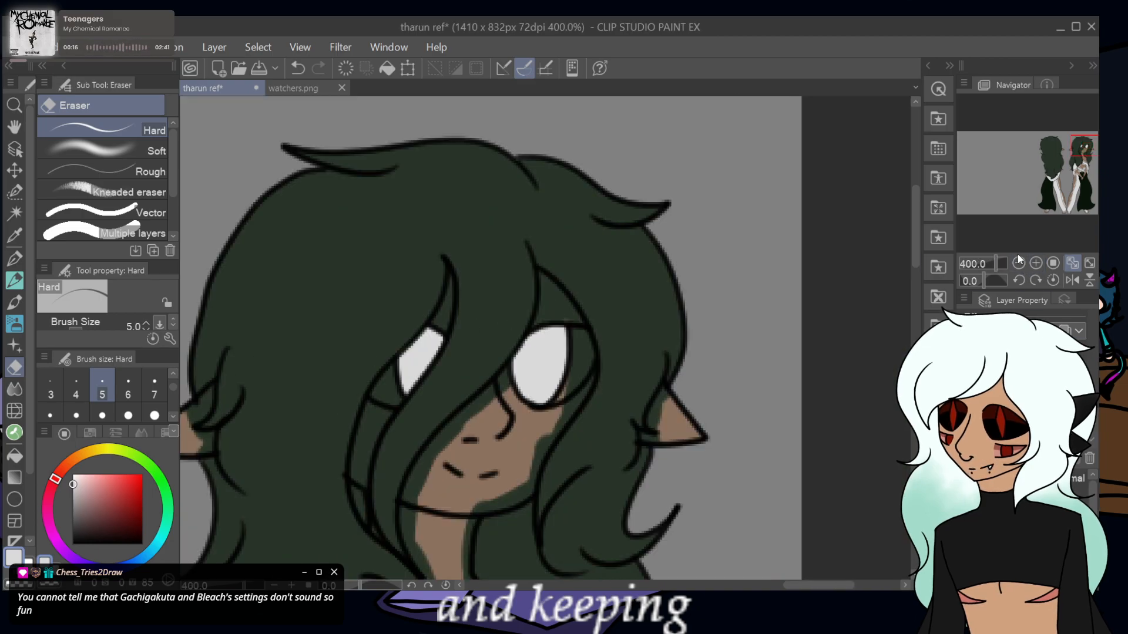
# - Erase the dark green hair colour from the front-facing figure's pointed ear beside the partly covered eye, up to the hair outlines
pyautogui.click(1036, 263)
pyautogui.click(1064, 148)
pyautogui.moveTo(1064, 148); pyautogui.dragTo(1075, 150)
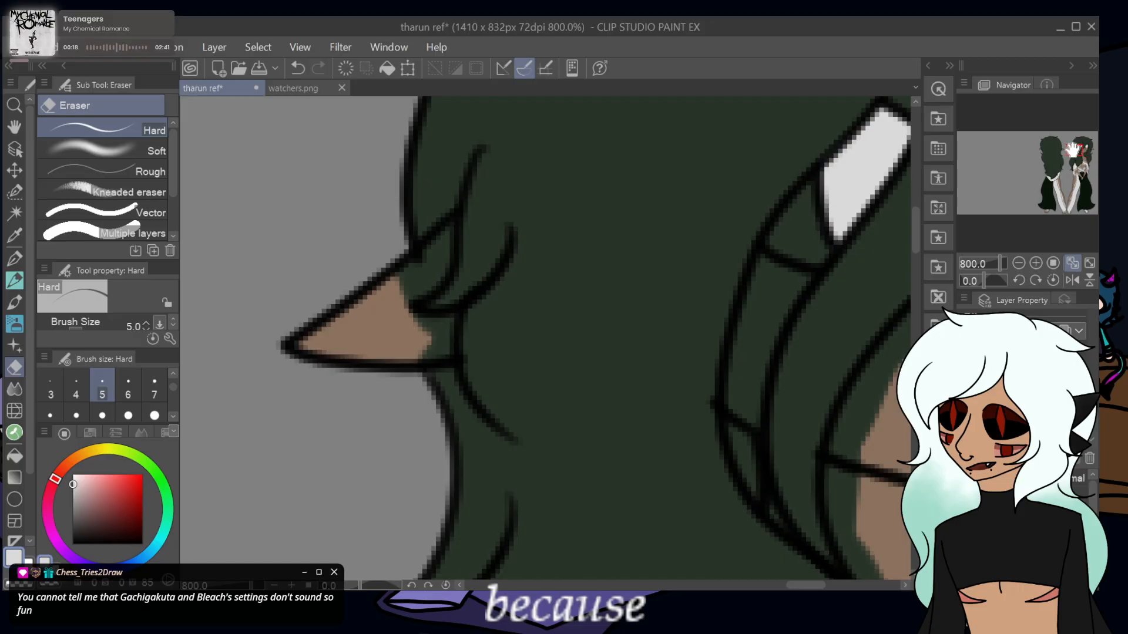
pyautogui.moveTo(406, 283)
pyautogui.mouseDown()
pyautogui.moveTo(448, 230)
pyautogui.moveTo(437, 258)
pyautogui.mouseUp()
pyautogui.moveTo(421, 297)
pyautogui.mouseDown()
pyautogui.moveTo(399, 340)
pyautogui.moveTo(408, 345)
pyautogui.moveTo(415, 319)
pyautogui.moveTo(447, 324)
pyautogui.moveTo(421, 348)
pyautogui.mouseUp()
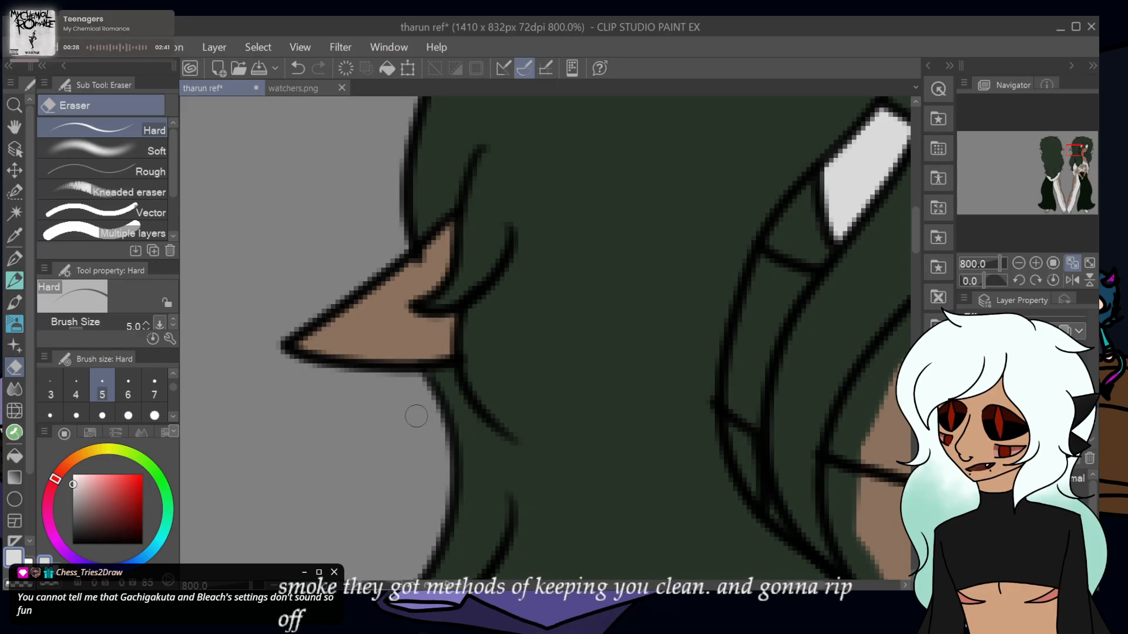
# - Erase the dark green overspill from the front-facing figure's white sleeve and the small shoulder gap between the long hair locks
pyautogui.moveTo(1075, 151)
pyautogui.mouseDown()
pyautogui.moveTo(1085, 168)
pyautogui.moveTo(1076, 172)
pyautogui.mouseUp()
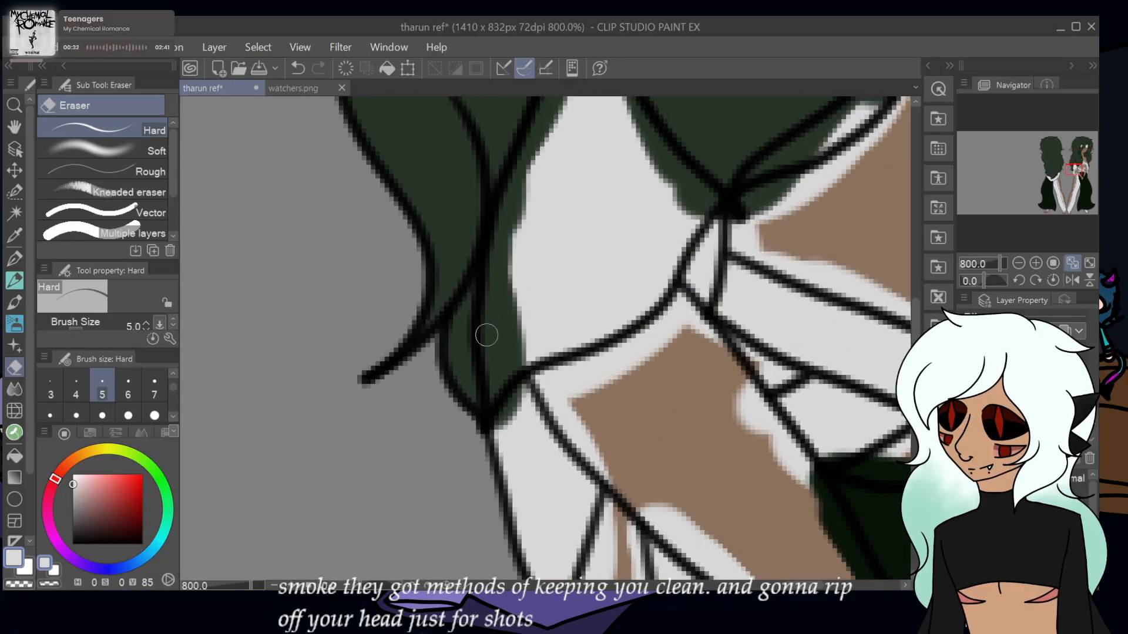
pyautogui.moveTo(486, 335)
pyautogui.mouseDown()
pyautogui.moveTo(530, 307)
pyautogui.moveTo(494, 391)
pyautogui.moveTo(493, 376)
pyautogui.moveTo(497, 405)
pyautogui.moveTo(491, 356)
pyautogui.moveTo(511, 352)
pyautogui.moveTo(529, 240)
pyautogui.moveTo(511, 291)
pyautogui.moveTo(509, 370)
pyautogui.moveTo(508, 306)
pyautogui.moveTo(494, 322)
pyautogui.moveTo(488, 281)
pyautogui.moveTo(544, 185)
pyautogui.moveTo(497, 240)
pyautogui.moveTo(547, 116)
pyautogui.moveTo(550, 147)
pyautogui.moveTo(535, 166)
pyautogui.moveTo(551, 100)
pyautogui.mouseUp()
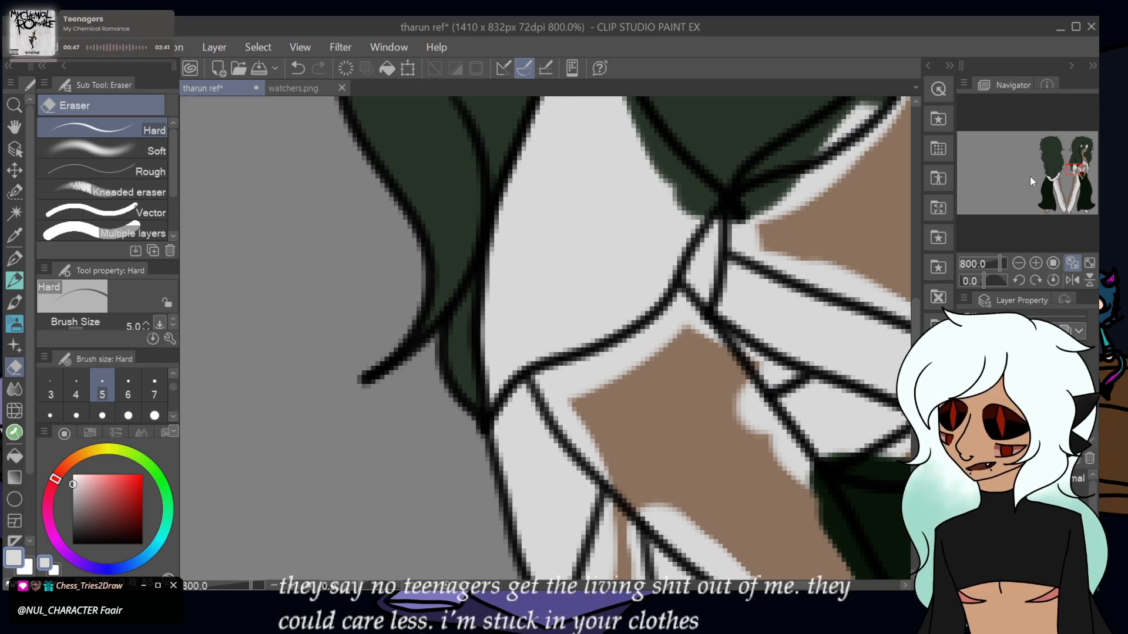
pyautogui.moveTo(1079, 180); pyautogui.dragTo(1078, 166)
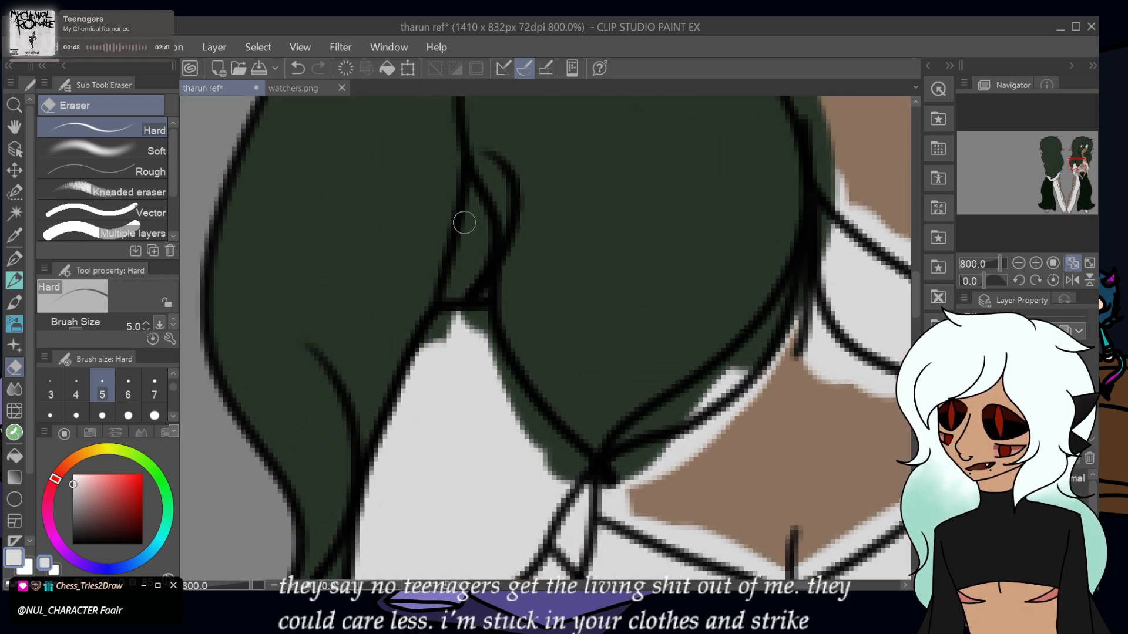
pyautogui.moveTo(471, 187)
pyautogui.mouseDown()
pyautogui.moveTo(451, 299)
pyautogui.moveTo(420, 358)
pyautogui.mouseUp()
pyautogui.moveTo(461, 308)
pyautogui.mouseDown()
pyautogui.moveTo(478, 273)
pyautogui.moveTo(481, 214)
pyautogui.moveTo(466, 253)
pyautogui.mouseUp()
pyautogui.moveTo(471, 300)
pyautogui.mouseDown()
pyautogui.moveTo(479, 293)
pyautogui.moveTo(475, 306)
pyautogui.mouseUp()
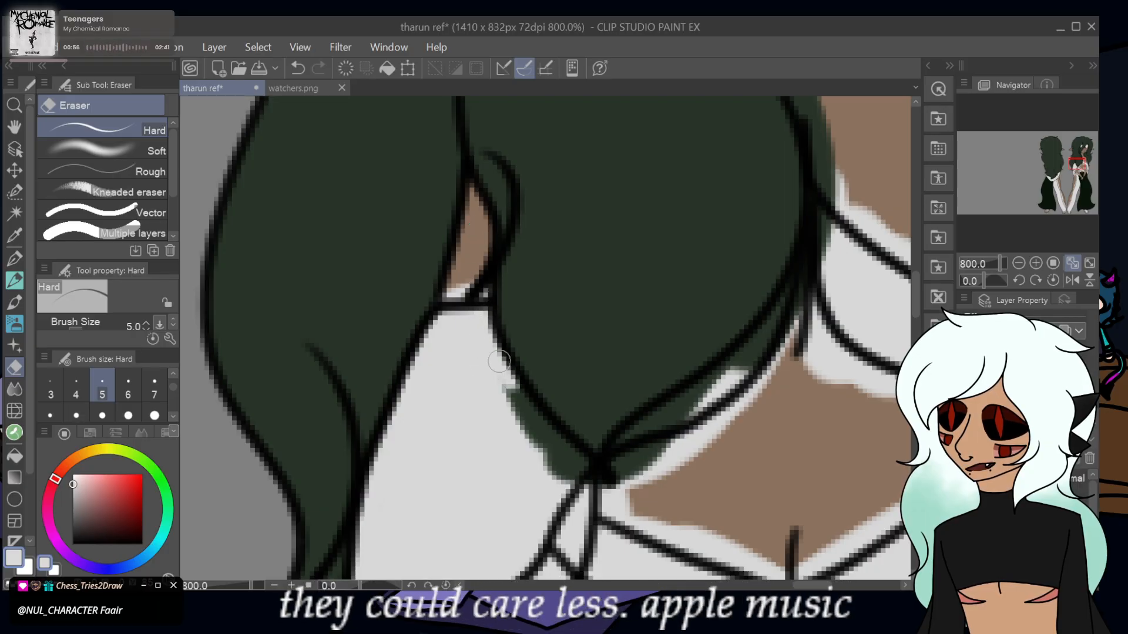
pyautogui.moveTo(508, 402)
pyautogui.mouseDown()
pyautogui.moveTo(593, 471)
pyautogui.moveTo(521, 434)
pyautogui.moveTo(514, 399)
pyautogui.mouseUp()
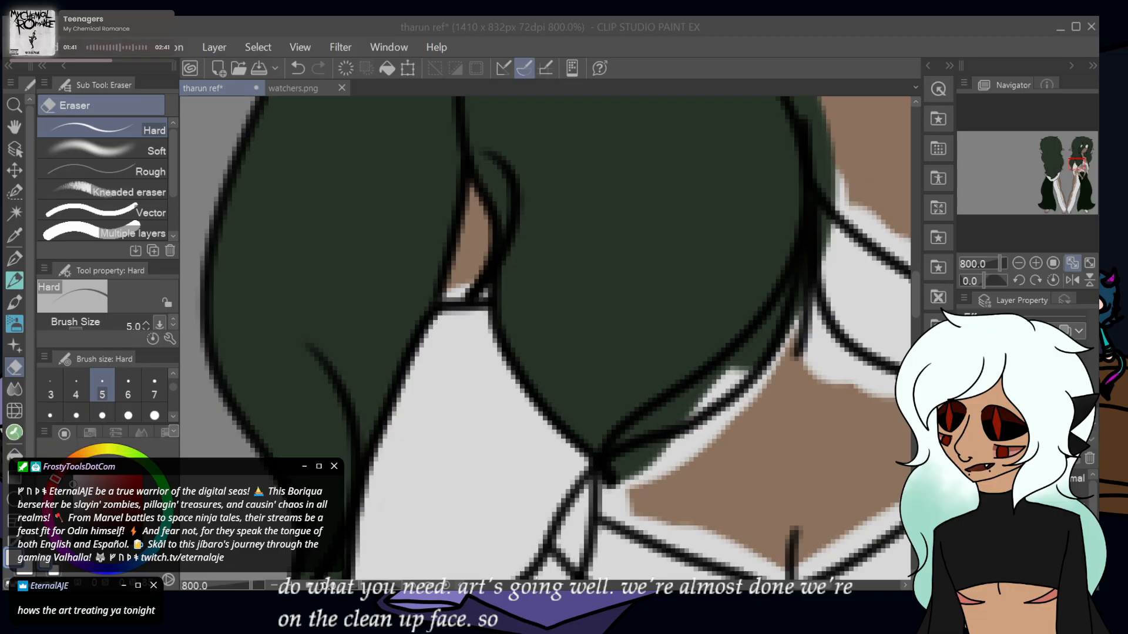
# - Erase the dark green overspill from the narrow white neckline band under the front-facing figure's chest-length hair lock
pyautogui.click(1077, 265)
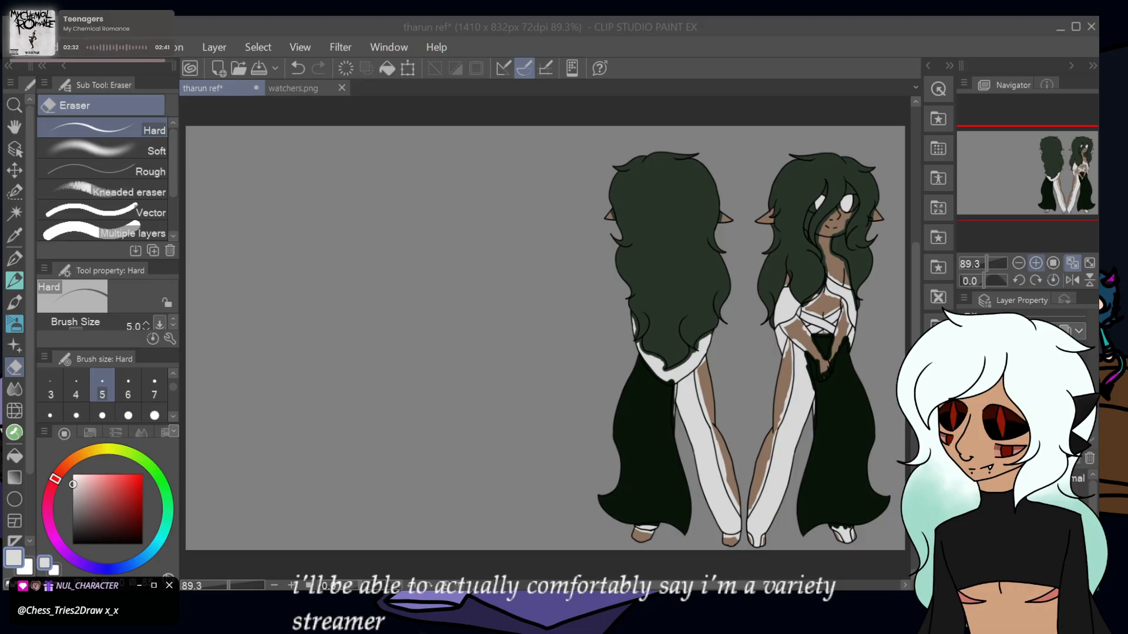
pyautogui.click(1037, 262)
pyautogui.click(1037, 263)
pyautogui.click(1037, 263)
pyautogui.click(1036, 263)
pyautogui.click(1037, 262)
pyautogui.moveTo(1044, 164); pyautogui.dragTo(1092, 166)
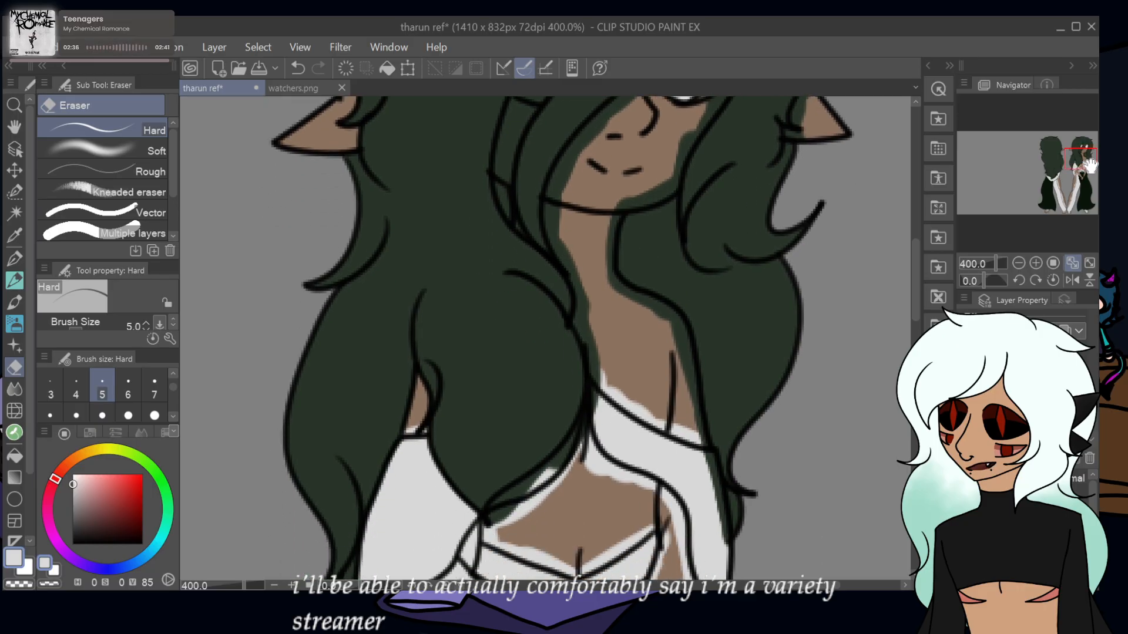
pyautogui.click(1034, 263)
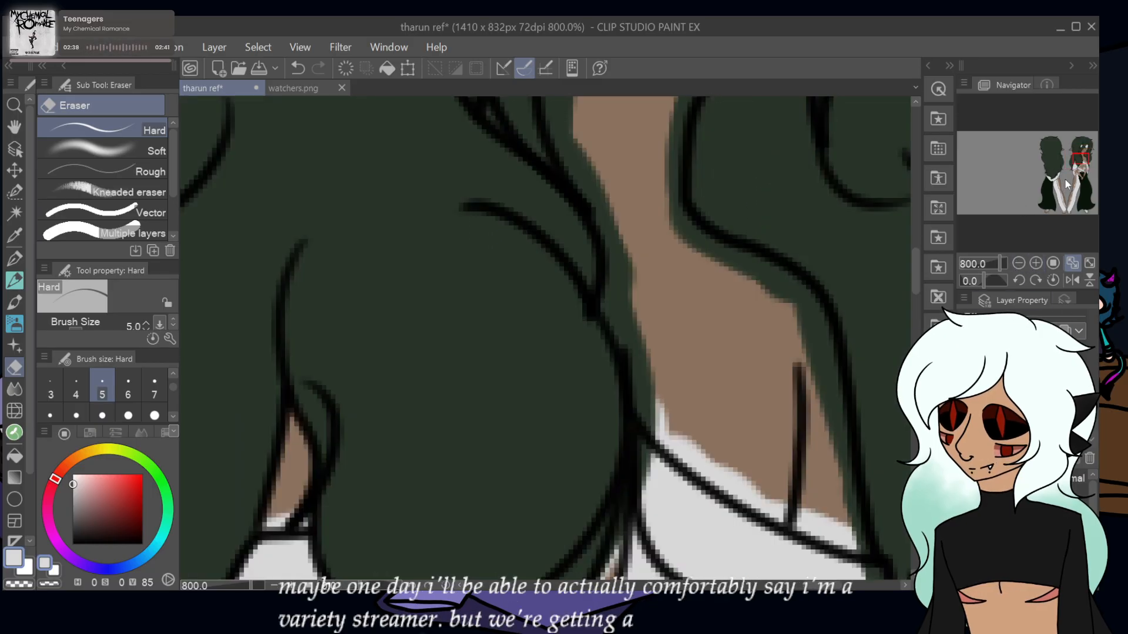
pyautogui.moveTo(1064, 178); pyautogui.dragTo(1077, 163)
pyautogui.moveTo(436, 401)
pyautogui.mouseDown()
pyautogui.moveTo(464, 354)
pyautogui.moveTo(443, 402)
pyautogui.moveTo(436, 368)
pyautogui.moveTo(434, 380)
pyautogui.moveTo(469, 376)
pyautogui.moveTo(504, 355)
pyautogui.moveTo(505, 334)
pyautogui.moveTo(461, 385)
pyautogui.moveTo(486, 344)
pyautogui.moveTo(475, 342)
pyautogui.moveTo(512, 309)
pyautogui.mouseUp()
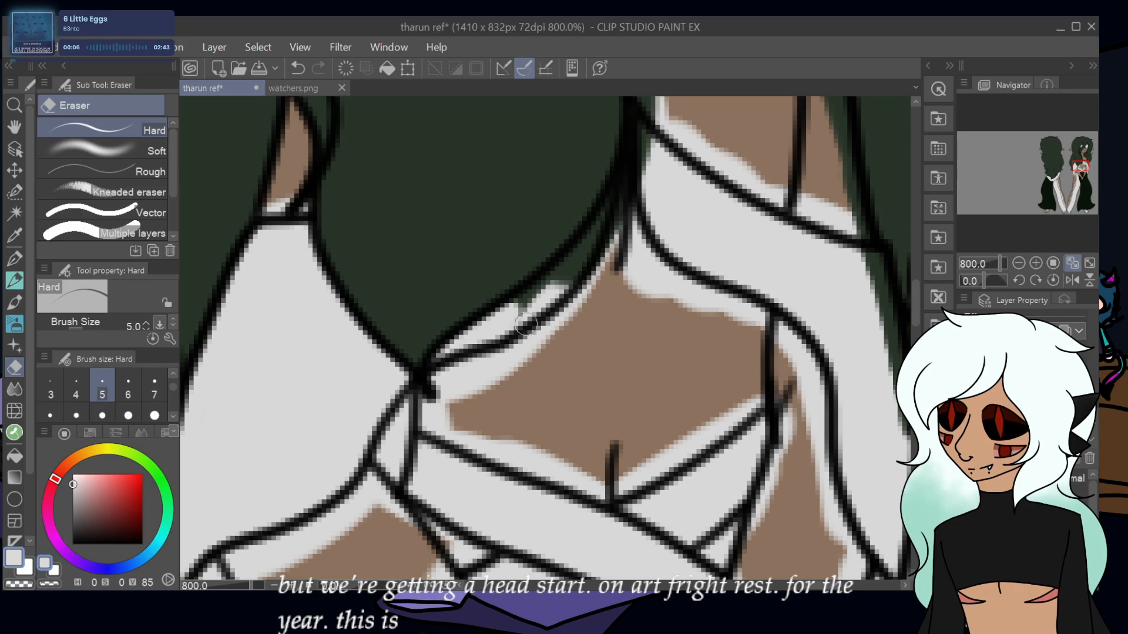
pyautogui.moveTo(527, 324)
pyautogui.mouseDown()
pyautogui.moveTo(546, 297)
pyautogui.moveTo(494, 320)
pyautogui.moveTo(561, 274)
pyautogui.moveTo(532, 318)
pyautogui.moveTo(535, 299)
pyautogui.moveTo(587, 260)
pyautogui.moveTo(609, 221)
pyautogui.moveTo(554, 279)
pyautogui.moveTo(626, 202)
pyautogui.mouseUp()
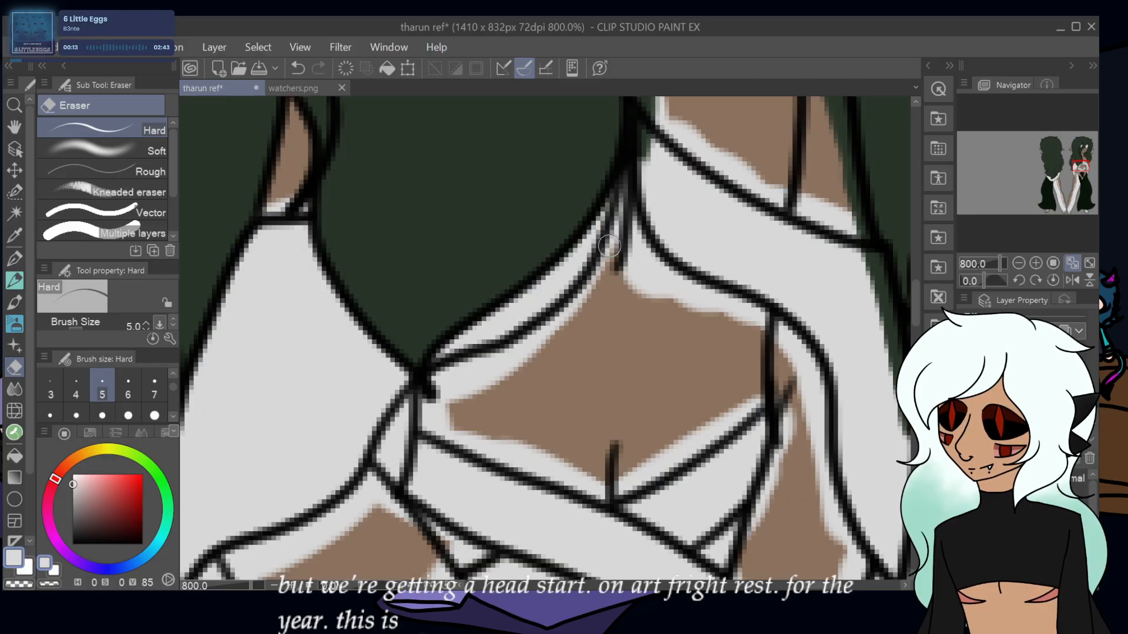
# - Erase the dark green overspill from the white wrap and chest skin along the edge of the long hair lock below the neck
pyautogui.moveTo(1068, 166); pyautogui.dragTo(1090, 160)
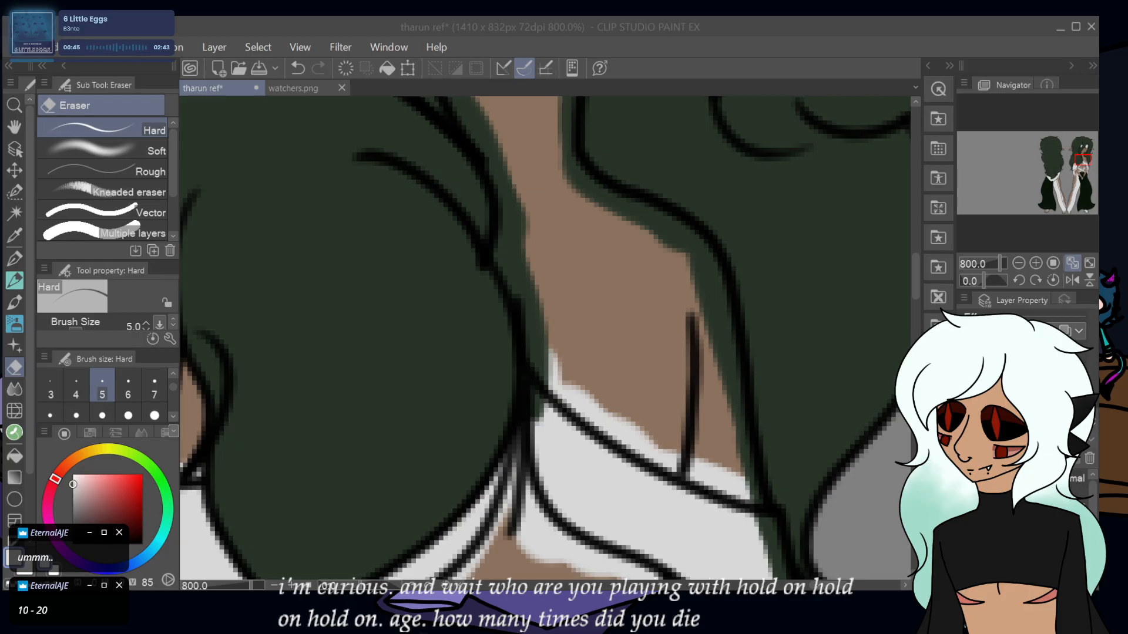
pyautogui.moveTo(540, 441); pyautogui.dragTo(528, 391)
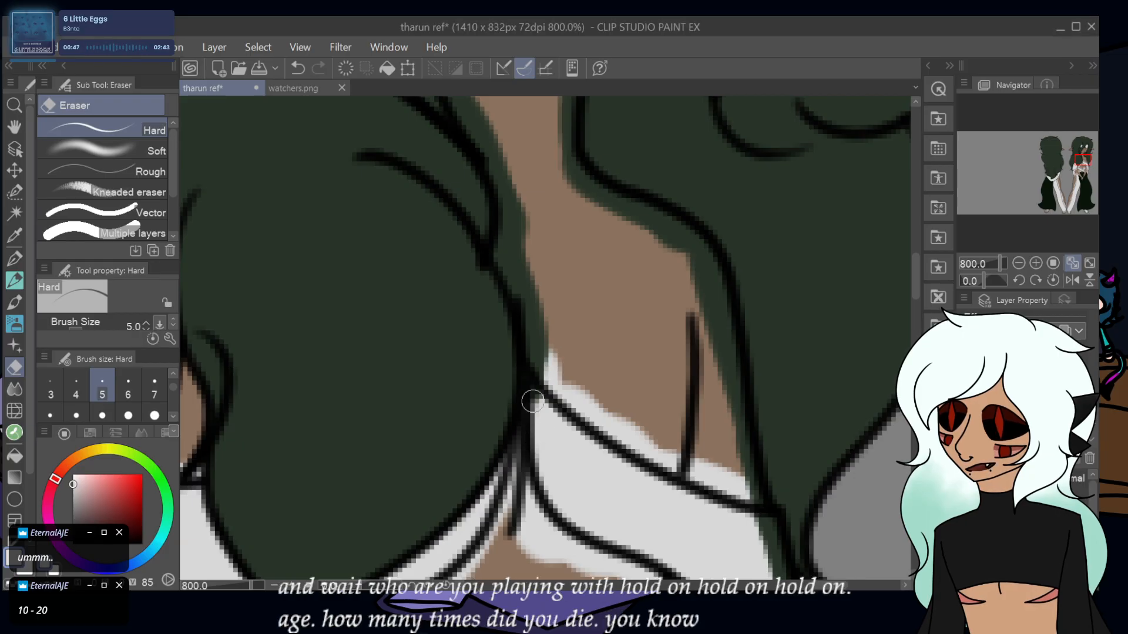
pyautogui.moveTo(550, 331); pyautogui.dragTo(536, 295)
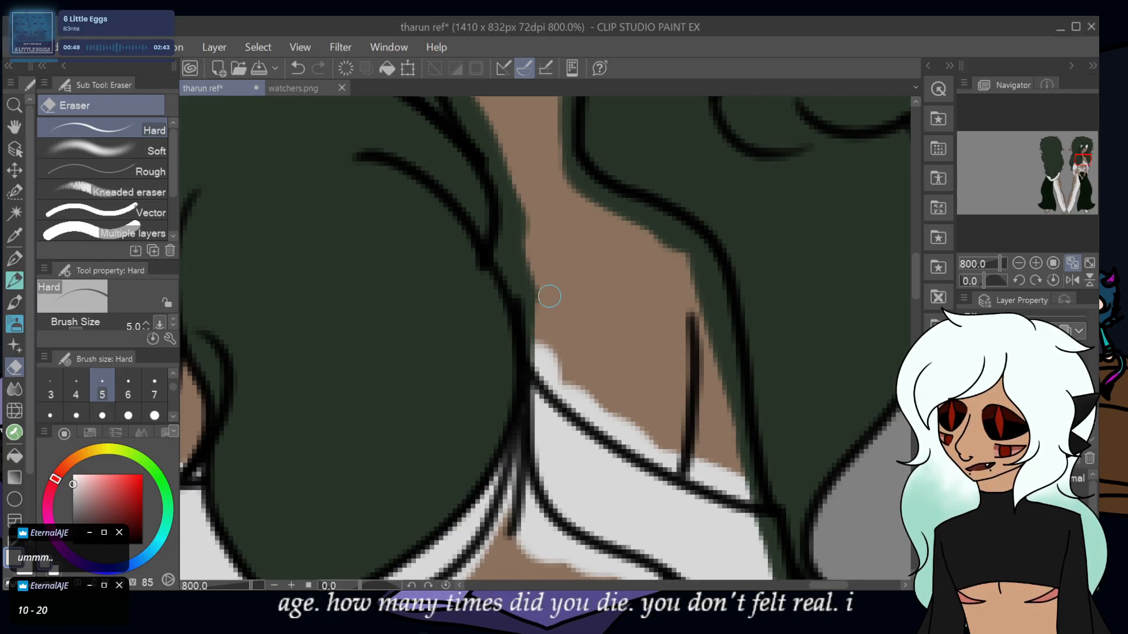
pyautogui.moveTo(495, 191)
pyautogui.mouseDown()
pyautogui.moveTo(515, 246)
pyautogui.moveTo(506, 188)
pyautogui.moveTo(511, 235)
pyautogui.moveTo(509, 222)
pyautogui.mouseUp()
pyautogui.moveTo(503, 263)
pyautogui.mouseDown()
pyautogui.moveTo(525, 301)
pyautogui.moveTo(515, 269)
pyautogui.mouseUp()
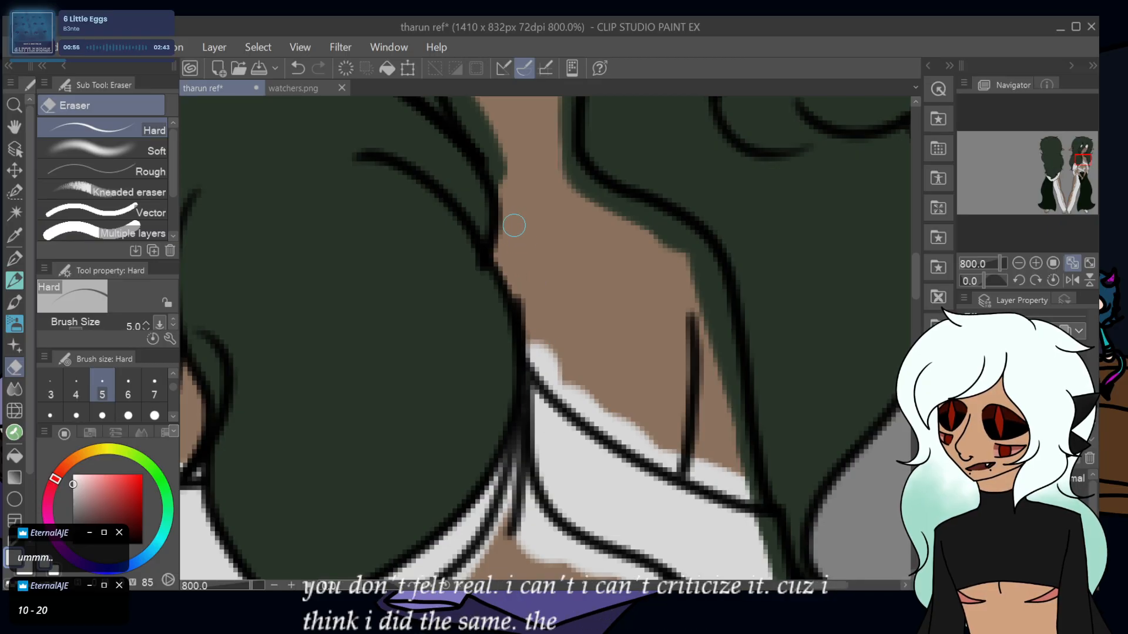
pyautogui.moveTo(504, 177); pyautogui.dragTo(516, 171)
# - Erase the dark green from the neck and cheek up to the strand crossing the face, and set the eraser size to 4
pyautogui.moveTo(1068, 170); pyautogui.dragTo(1079, 155)
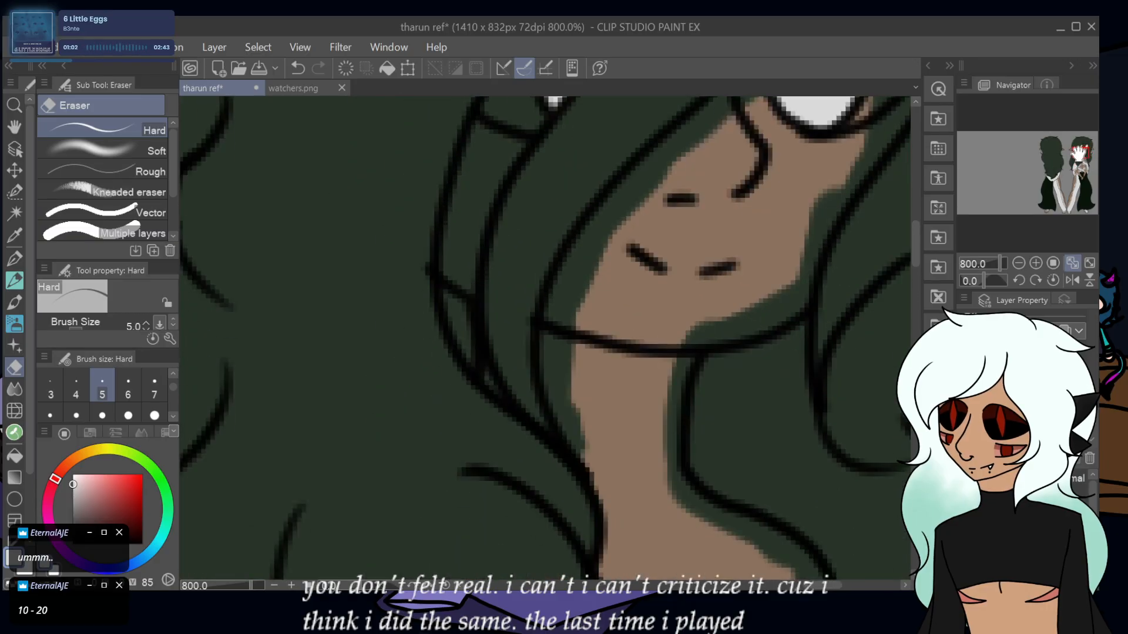
pyautogui.moveTo(574, 403)
pyautogui.mouseDown()
pyautogui.moveTo(581, 453)
pyautogui.moveTo(599, 474)
pyautogui.moveTo(584, 430)
pyautogui.moveTo(560, 412)
pyautogui.moveTo(584, 325)
pyautogui.moveTo(576, 299)
pyautogui.moveTo(550, 328)
pyautogui.moveTo(548, 309)
pyautogui.moveTo(552, 329)
pyautogui.moveTo(618, 262)
pyautogui.mouseUp()
pyautogui.moveTo(569, 300)
pyautogui.mouseDown()
pyautogui.moveTo(639, 203)
pyautogui.moveTo(633, 226)
pyautogui.moveTo(610, 251)
pyautogui.moveTo(654, 175)
pyautogui.moveTo(589, 258)
pyautogui.moveTo(598, 264)
pyautogui.moveTo(655, 160)
pyautogui.moveTo(672, 149)
pyautogui.moveTo(638, 182)
pyautogui.moveTo(666, 187)
pyautogui.moveTo(709, 134)
pyautogui.moveTo(659, 158)
pyautogui.moveTo(734, 100)
pyautogui.moveTo(699, 137)
pyautogui.moveTo(749, 107)
pyautogui.mouseUp()
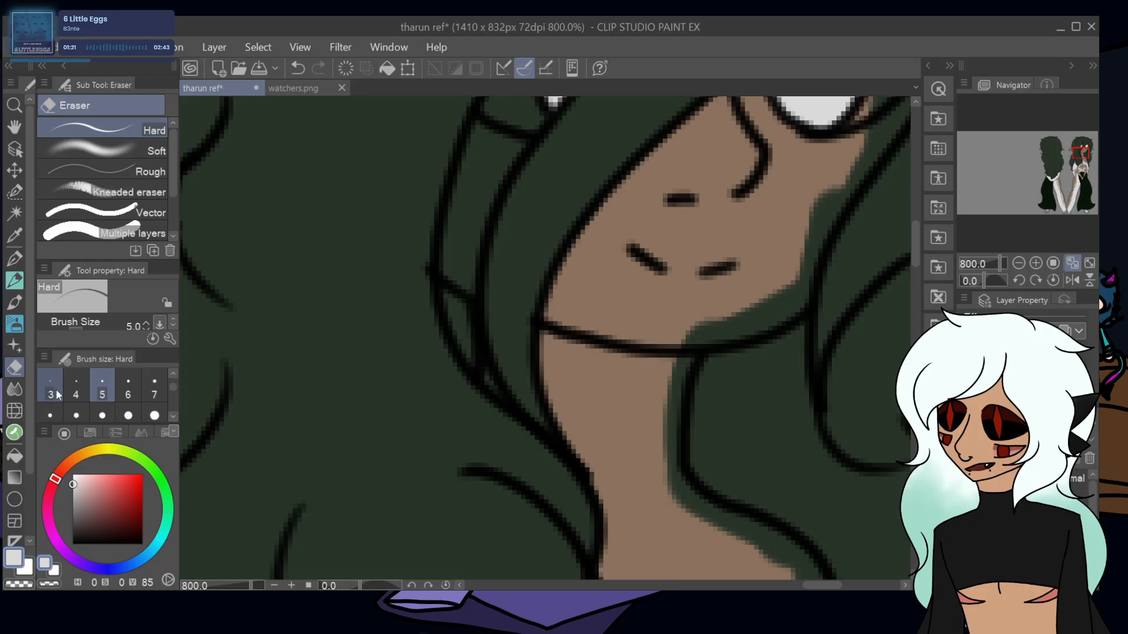
pyautogui.click(76, 395)
pyautogui.moveTo(462, 320); pyautogui.dragTo(496, 390)
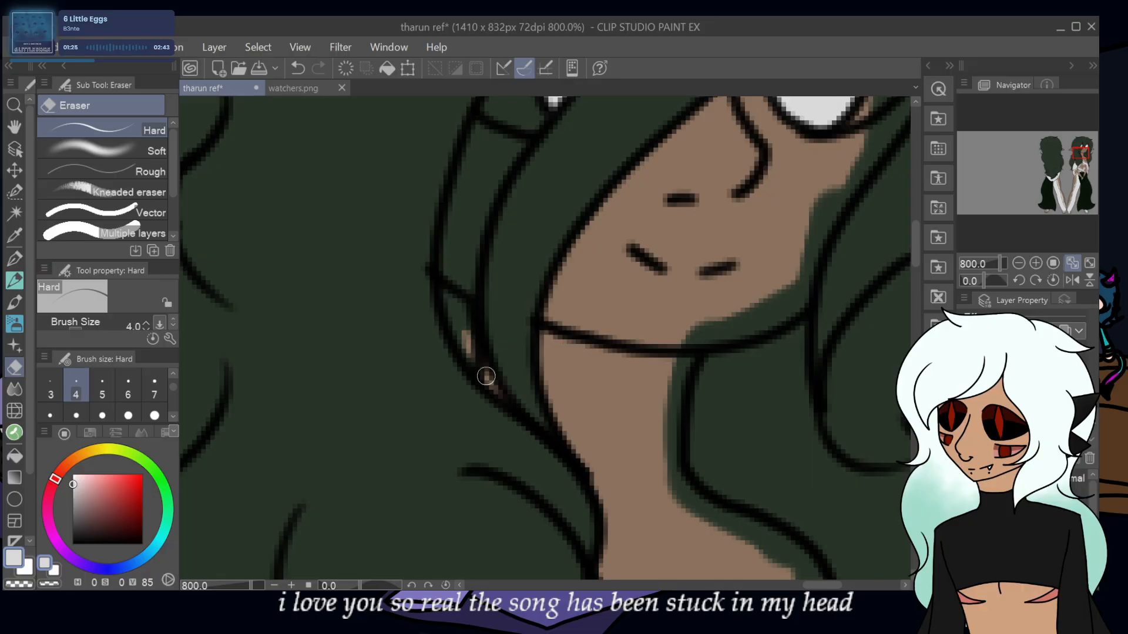
pyautogui.moveTo(457, 325)
pyautogui.mouseDown()
pyautogui.moveTo(474, 346)
pyautogui.moveTo(452, 260)
pyautogui.moveTo(450, 315)
pyautogui.moveTo(447, 246)
pyautogui.moveTo(485, 118)
pyautogui.moveTo(463, 158)
pyautogui.mouseUp()
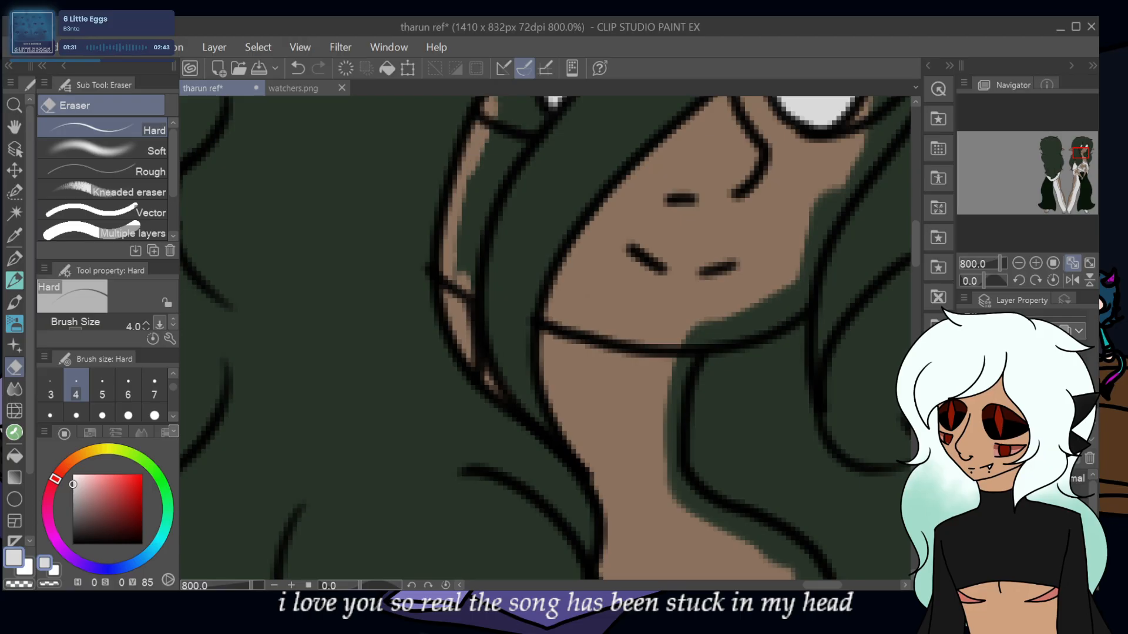
pyautogui.moveTo(1081, 156); pyautogui.dragTo(1082, 149)
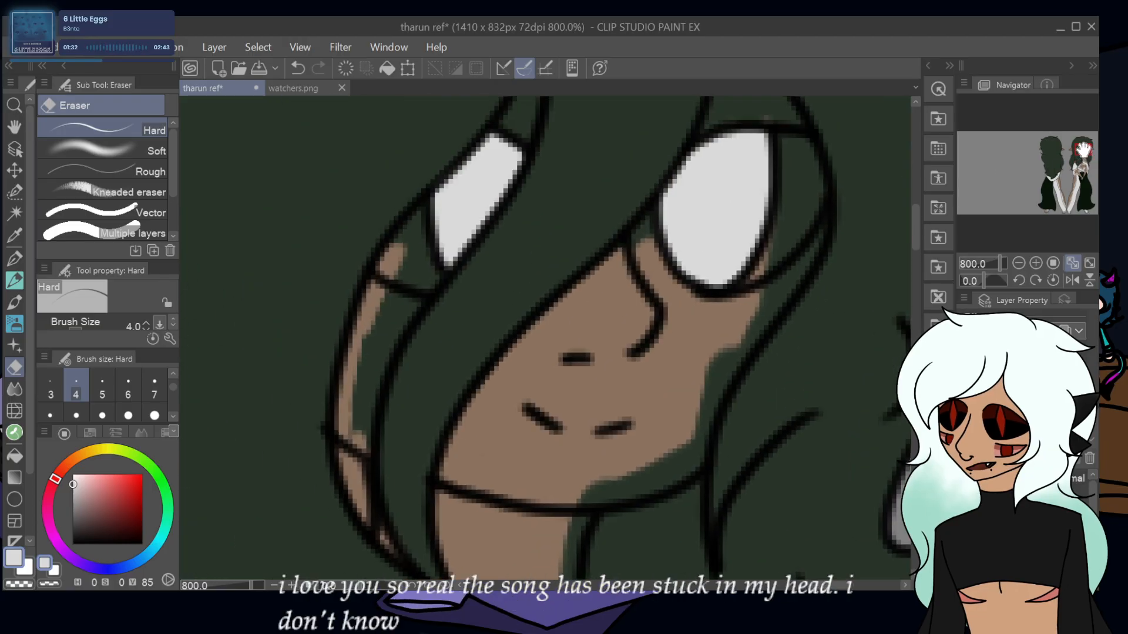
pyautogui.moveTo(419, 226)
pyautogui.mouseDown()
pyautogui.moveTo(391, 253)
pyautogui.moveTo(397, 242)
pyautogui.mouseUp()
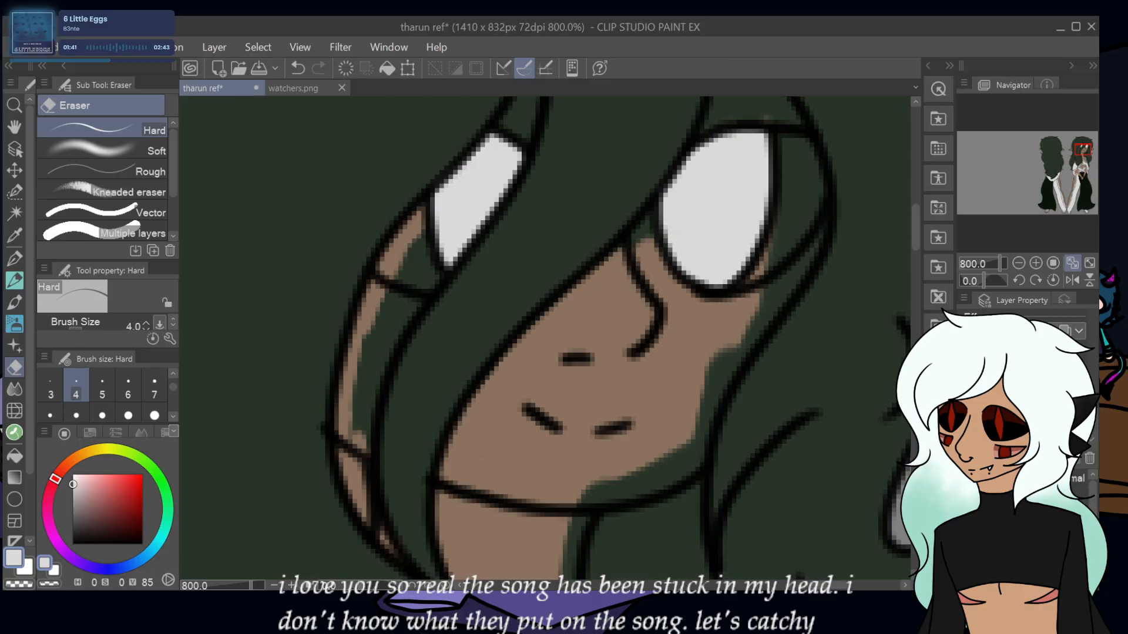
pyautogui.moveTo(414, 220)
pyautogui.mouseDown()
pyautogui.moveTo(412, 251)
pyautogui.moveTo(367, 330)
pyautogui.moveTo(356, 465)
pyautogui.mouseUp()
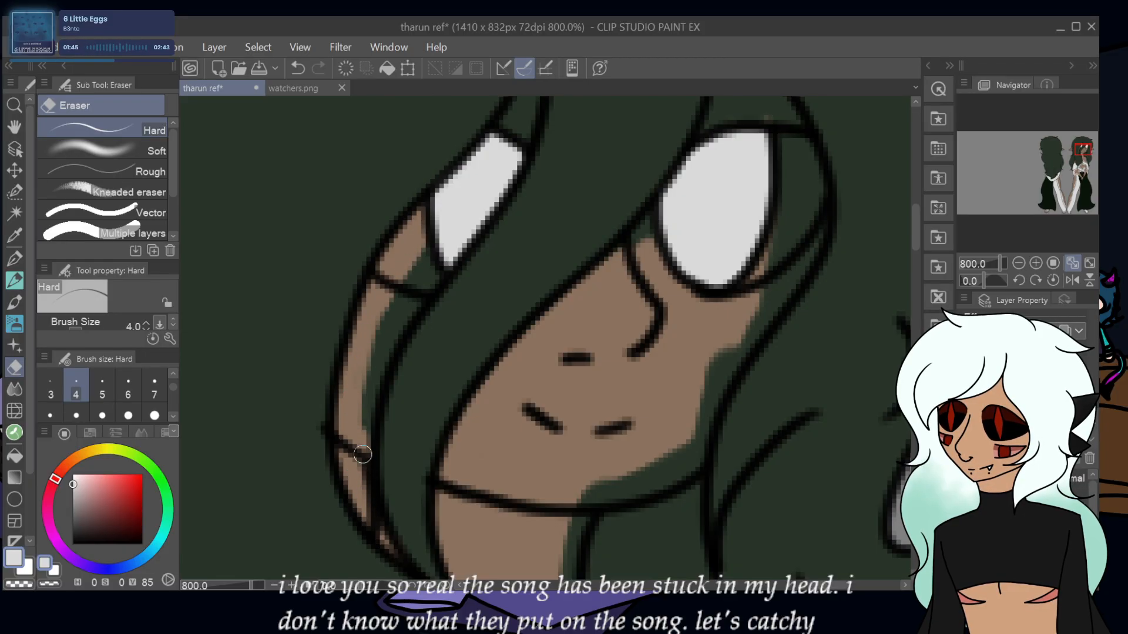
pyautogui.click(300, 68)
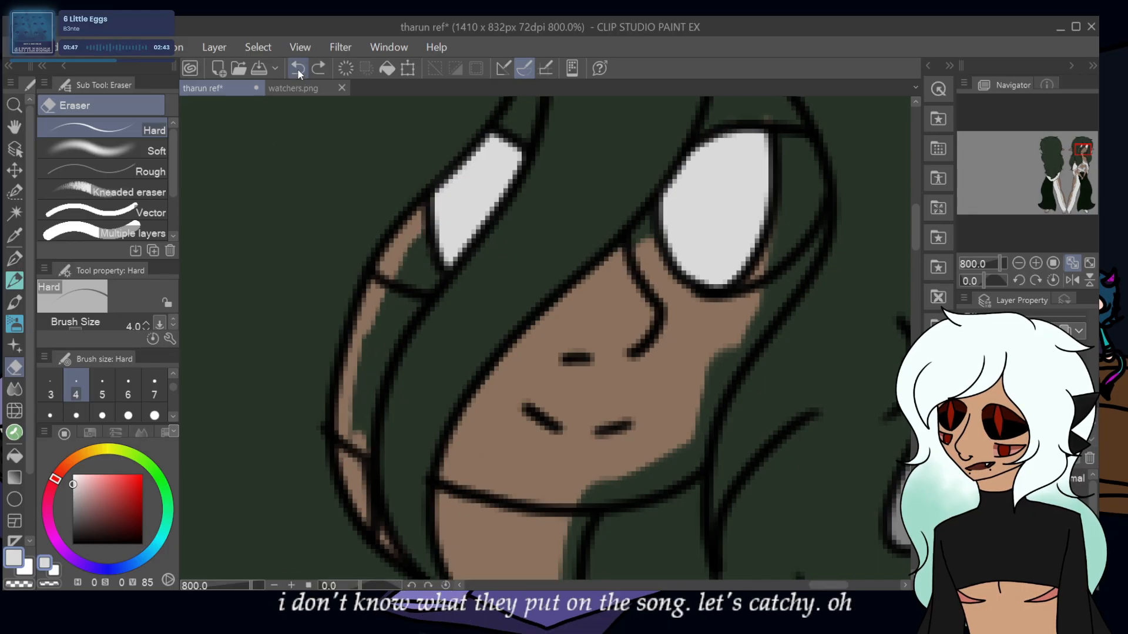
pyautogui.click(301, 68)
pyautogui.click(301, 67)
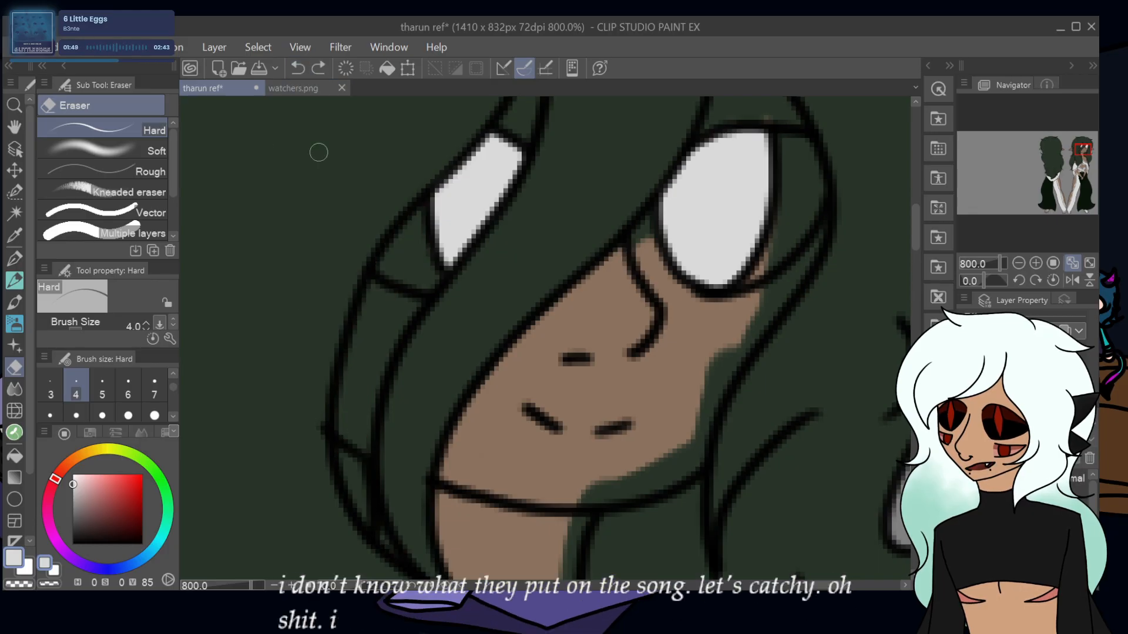
# - Erase the dark green from the thin areas of skin between the hair strands, above and below the partly covered eye
pyautogui.moveTo(380, 536); pyautogui.dragTo(396, 558)
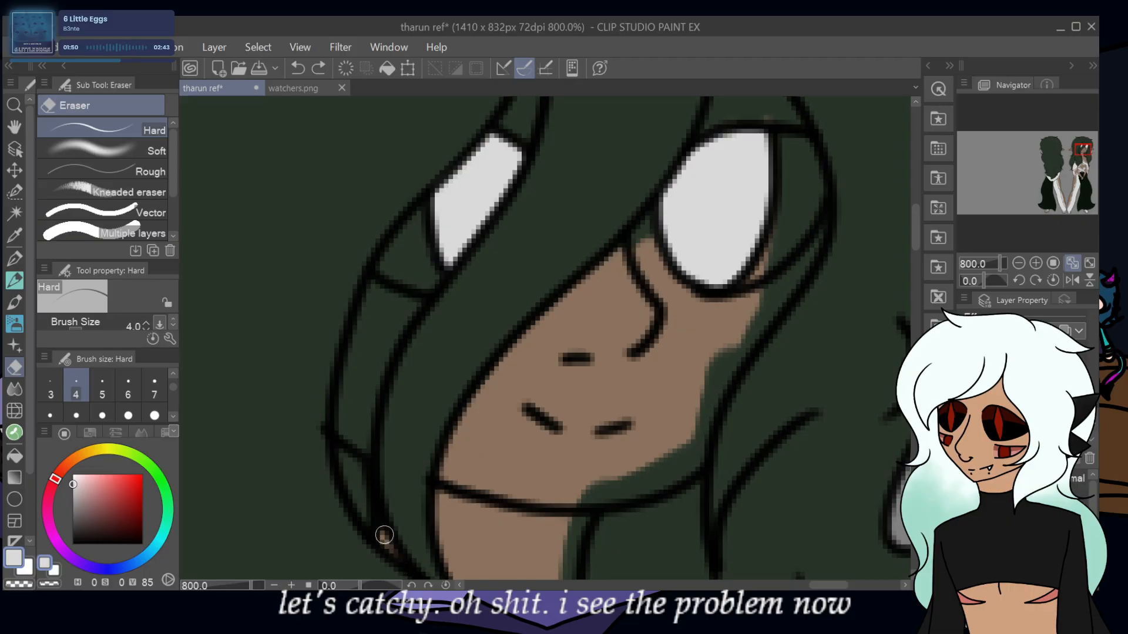
pyautogui.moveTo(352, 416)
pyautogui.mouseDown()
pyautogui.moveTo(362, 444)
pyautogui.moveTo(356, 412)
pyautogui.moveTo(341, 426)
pyautogui.moveTo(359, 326)
pyautogui.moveTo(357, 365)
pyautogui.moveTo(370, 325)
pyautogui.mouseUp()
pyautogui.moveTo(368, 373)
pyautogui.mouseDown()
pyautogui.moveTo(364, 421)
pyautogui.moveTo(369, 367)
pyautogui.mouseUp()
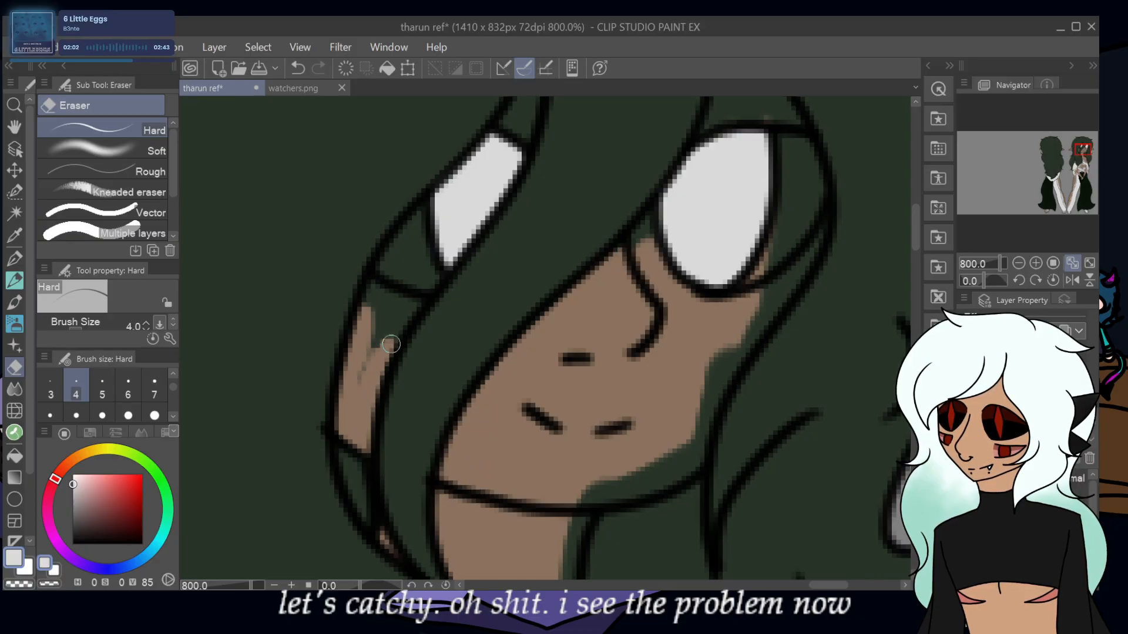
pyautogui.moveTo(390, 334)
pyautogui.mouseDown()
pyautogui.moveTo(382, 358)
pyautogui.moveTo(437, 275)
pyautogui.moveTo(403, 303)
pyautogui.moveTo(425, 268)
pyautogui.moveTo(437, 220)
pyautogui.moveTo(430, 204)
pyautogui.moveTo(404, 237)
pyautogui.moveTo(422, 258)
pyautogui.moveTo(440, 240)
pyautogui.moveTo(433, 232)
pyautogui.moveTo(391, 320)
pyautogui.moveTo(372, 288)
pyautogui.moveTo(394, 264)
pyautogui.moveTo(359, 387)
pyautogui.mouseUp()
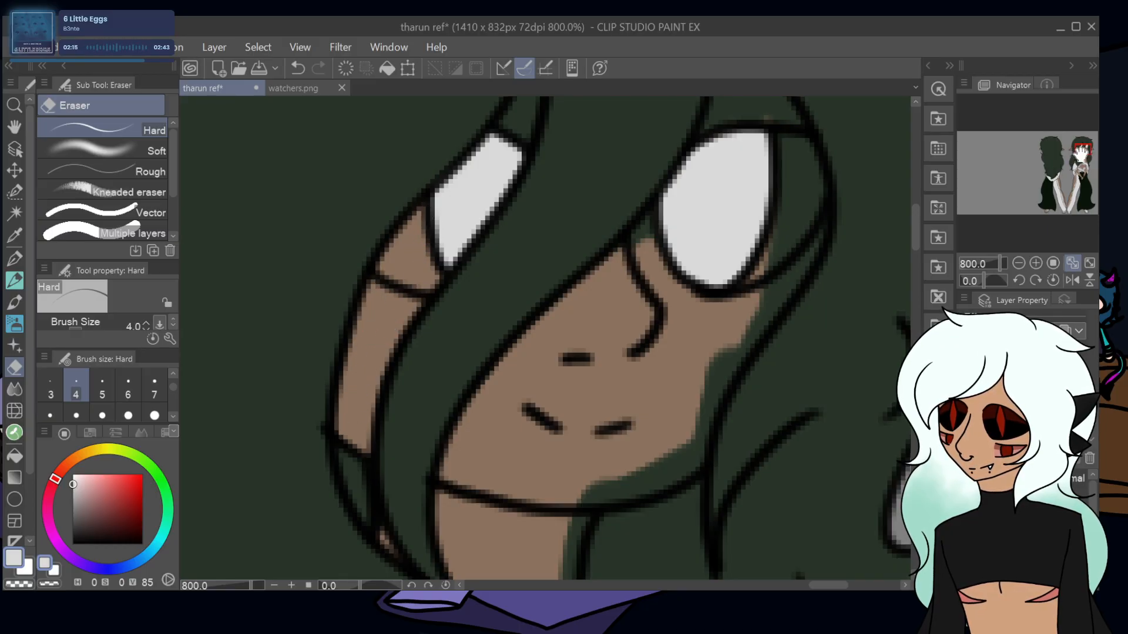
pyautogui.scroll(3, 447, 238)
pyautogui.hscroll(2, 446, 238)
pyautogui.moveTo(470, 238)
pyautogui.mouseDown()
pyautogui.moveTo(473, 202)
pyautogui.moveTo(462, 224)
pyautogui.moveTo(485, 128)
pyautogui.moveTo(469, 253)
pyautogui.mouseUp()
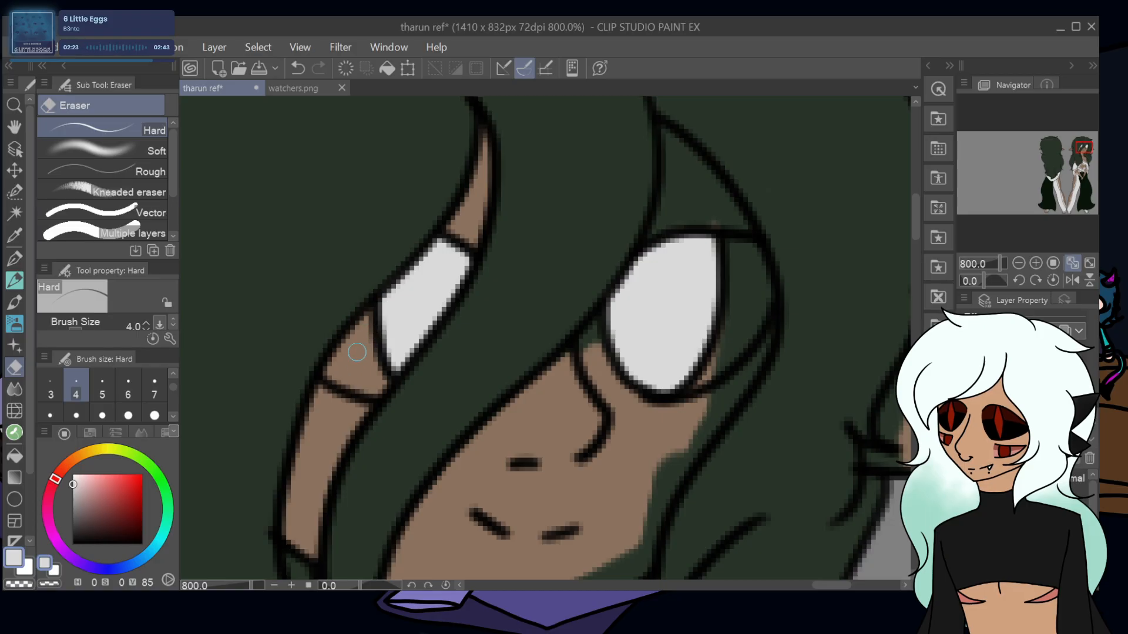
# - Erase the dark green from the skin around the more exposed eye and nose bridge, and sample the hair's dark green as drawing colour
pyautogui.moveTo(596, 327); pyautogui.dragTo(569, 362)
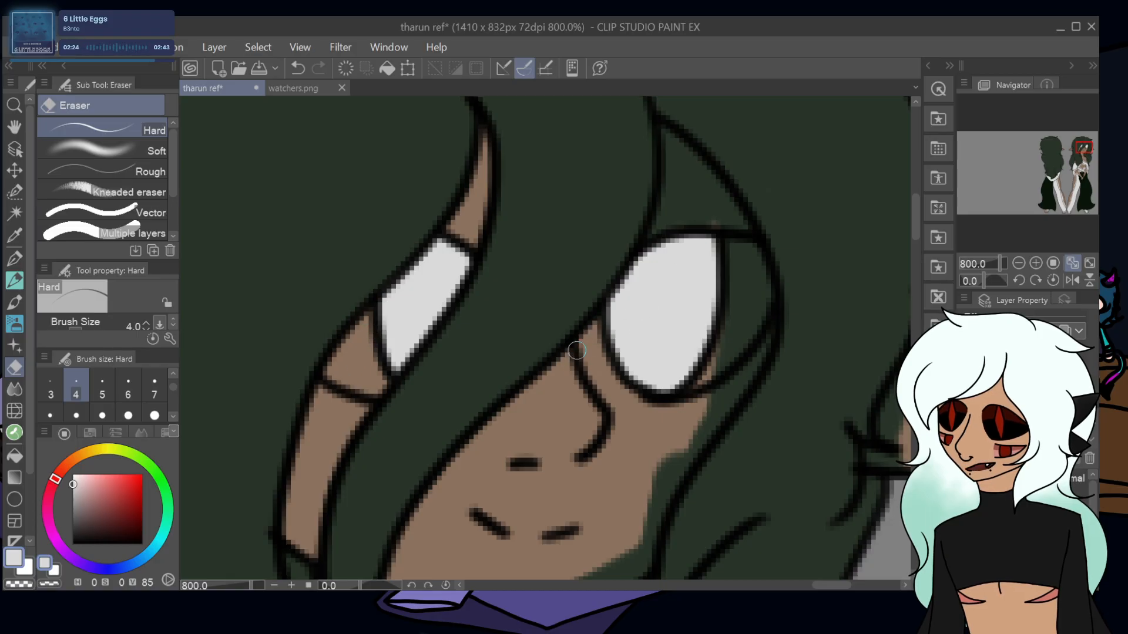
pyautogui.moveTo(663, 241)
pyautogui.mouseDown()
pyautogui.moveTo(671, 205)
pyautogui.moveTo(656, 235)
pyautogui.moveTo(664, 131)
pyautogui.moveTo(717, 186)
pyautogui.mouseUp()
pyautogui.moveTo(739, 230)
pyautogui.mouseDown()
pyautogui.moveTo(749, 252)
pyautogui.moveTo(716, 197)
pyautogui.moveTo(759, 283)
pyautogui.mouseUp()
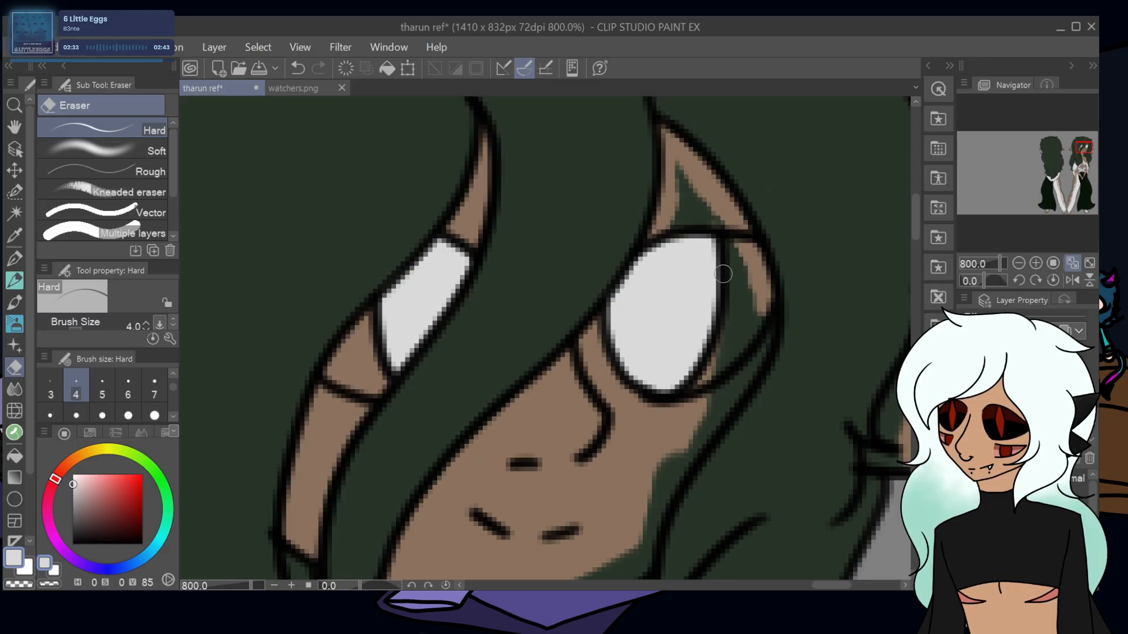
pyautogui.press('p')
pyautogui.keyDown('alt'); pyautogui.click(822, 243); pyautogui.keyUp('alt')
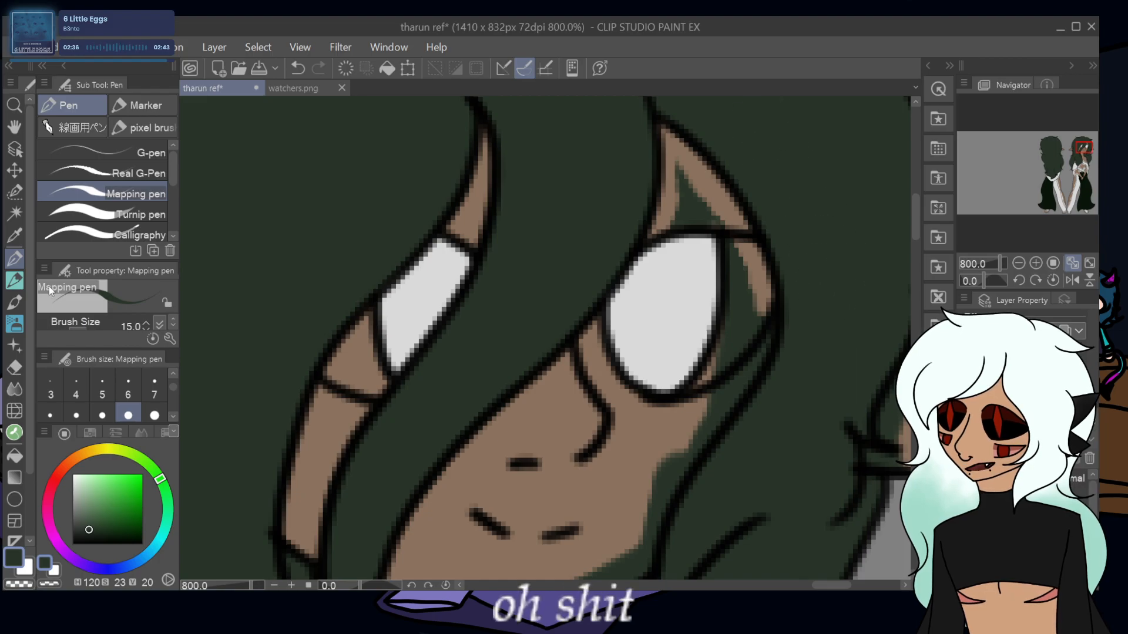
pyautogui.press('e')
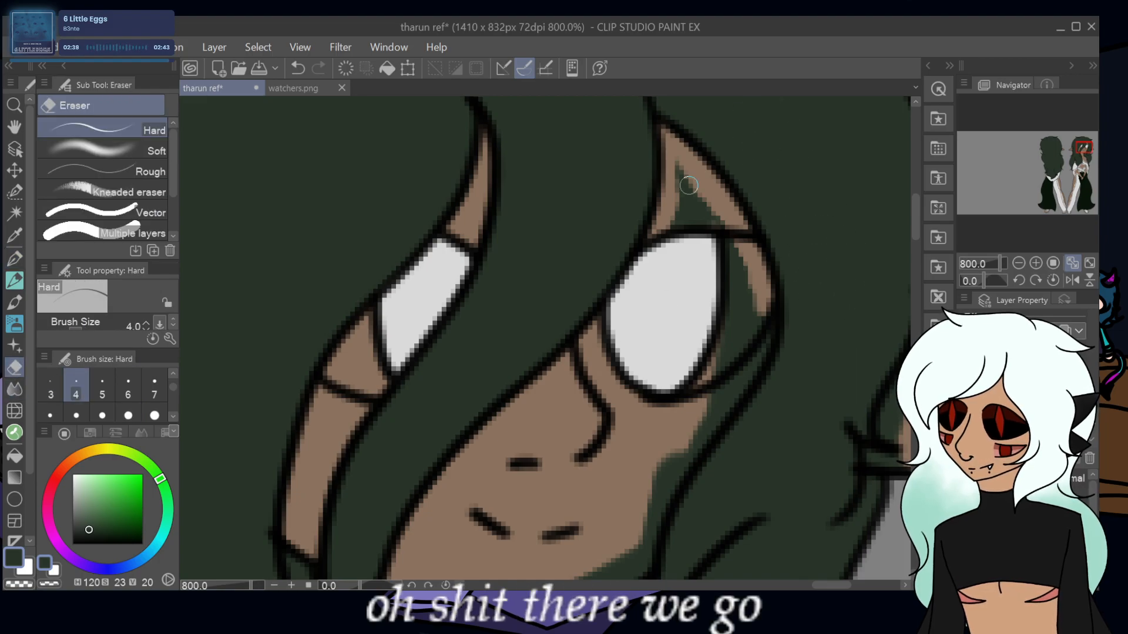
pyautogui.moveTo(689, 185)
pyautogui.mouseDown()
pyautogui.moveTo(681, 222)
pyautogui.moveTo(688, 235)
pyautogui.moveTo(707, 195)
pyautogui.moveTo(761, 353)
pyautogui.moveTo(764, 326)
pyautogui.moveTo(754, 376)
pyautogui.moveTo(734, 344)
pyautogui.moveTo(711, 388)
pyautogui.moveTo(687, 387)
pyautogui.moveTo(675, 257)
pyautogui.moveTo(652, 352)
pyautogui.moveTo(711, 438)
pyautogui.moveTo(679, 461)
pyautogui.moveTo(659, 513)
pyautogui.moveTo(667, 448)
pyautogui.moveTo(649, 504)
pyautogui.moveTo(651, 547)
pyautogui.moveTo(673, 280)
pyautogui.mouseUp()
# - Set the eraser size to 6 and erase the remaining dark green from the cheek, jaw, neck and shoulder up to the hair outline
pyautogui.press(']')
pyautogui.press(']')
pyautogui.moveTo(646, 317)
pyautogui.mouseDown()
pyautogui.moveTo(650, 297)
pyautogui.moveTo(657, 313)
pyautogui.moveTo(585, 337)
pyautogui.moveTo(655, 294)
pyautogui.mouseUp()
pyautogui.moveTo(553, 336)
pyautogui.mouseDown()
pyautogui.moveTo(522, 358)
pyautogui.moveTo(540, 460)
pyautogui.moveTo(562, 350)
pyautogui.mouseUp()
pyautogui.moveTo(534, 414)
pyautogui.mouseDown()
pyautogui.moveTo(547, 498)
pyautogui.moveTo(678, 565)
pyautogui.moveTo(580, 533)
pyautogui.mouseUp()
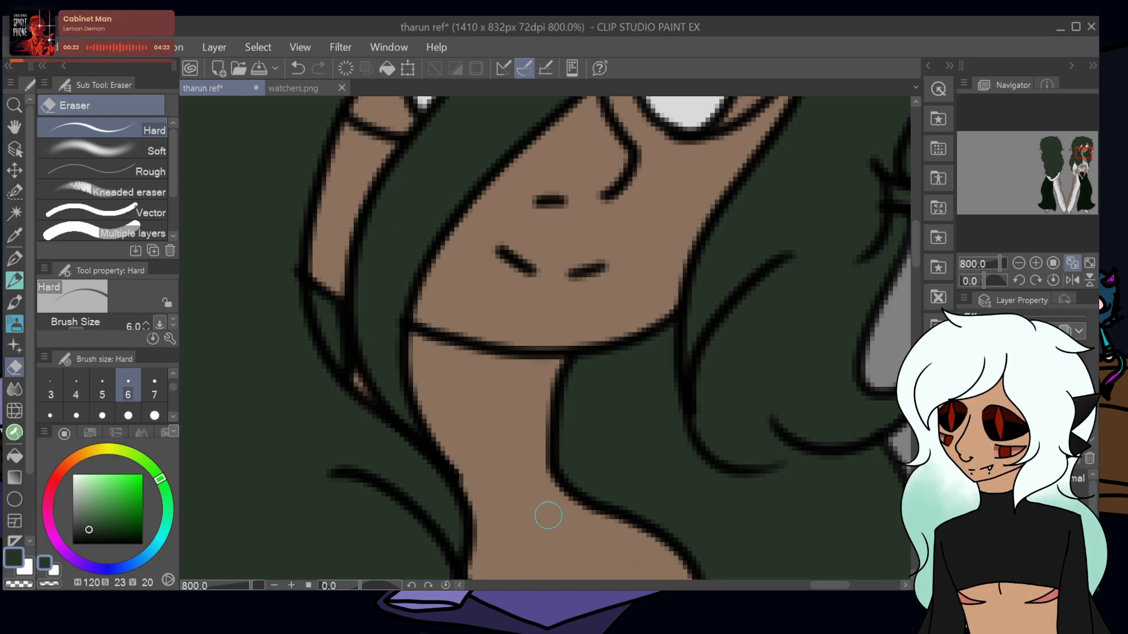
pyautogui.moveTo(547, 475)
pyautogui.mouseDown()
pyautogui.moveTo(593, 341)
pyautogui.moveTo(615, 302)
pyautogui.moveTo(635, 294)
pyautogui.moveTo(663, 516)
pyautogui.moveTo(670, 532)
pyautogui.moveTo(661, 487)
pyautogui.moveTo(687, 566)
pyautogui.mouseUp()
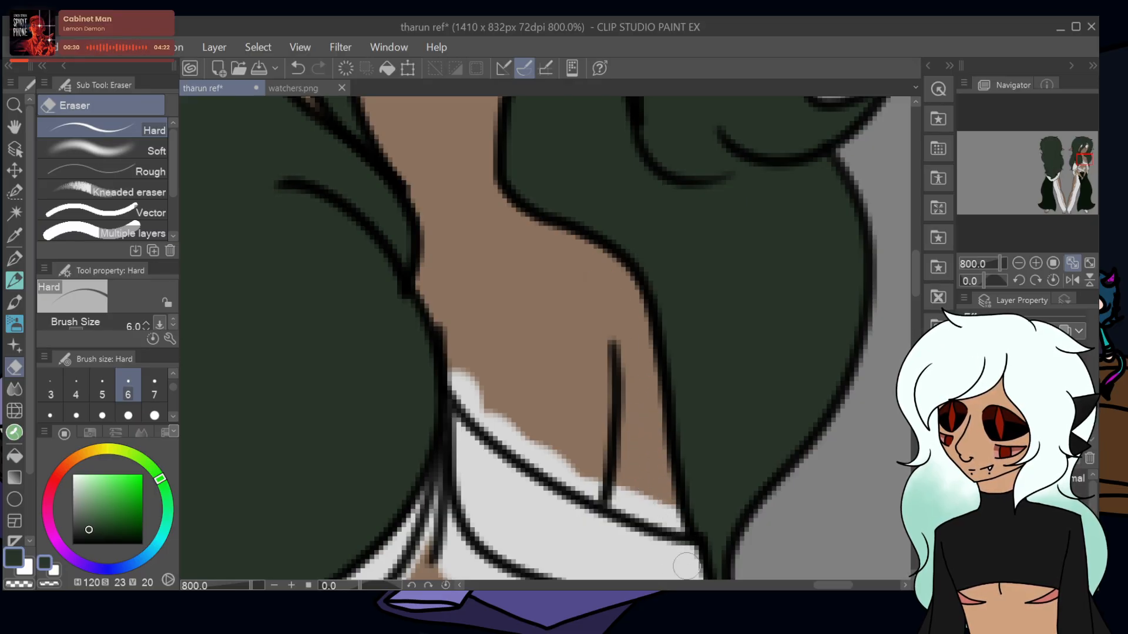
# - Set the eraser size to 4 and erase the dark green from the front-facing figure's ear up to the hair outline
pyautogui.moveTo(686, 567)
pyautogui.mouseDown()
pyautogui.moveTo(607, 353)
pyautogui.moveTo(624, 390)
pyautogui.moveTo(619, 365)
pyautogui.moveTo(624, 378)
pyautogui.moveTo(642, 506)
pyautogui.mouseUp()
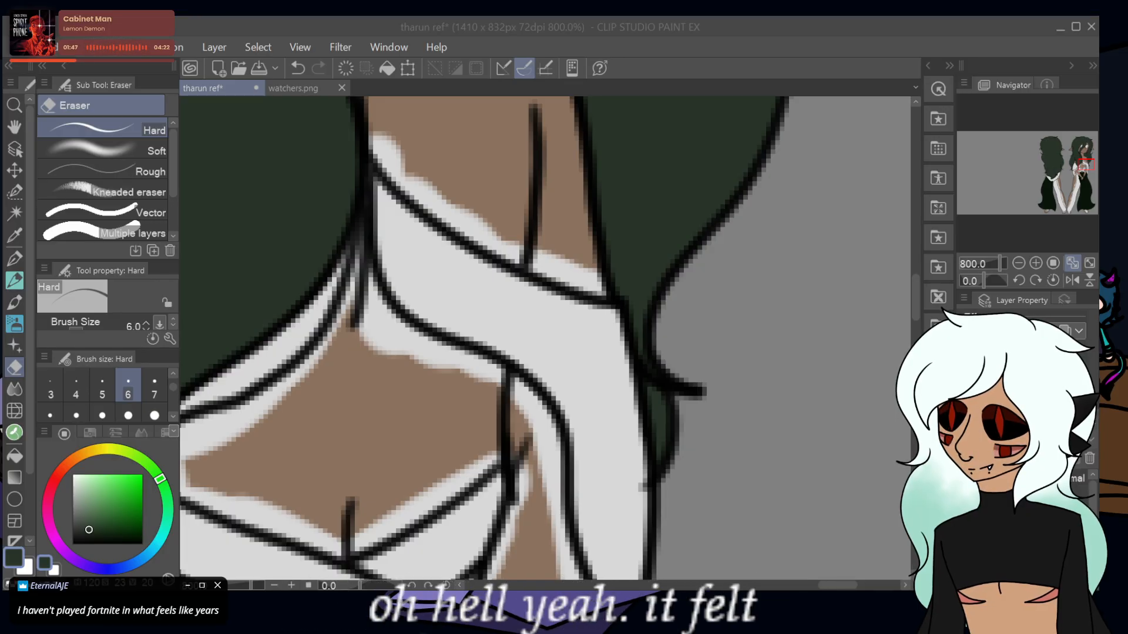
pyautogui.click(635, 451)
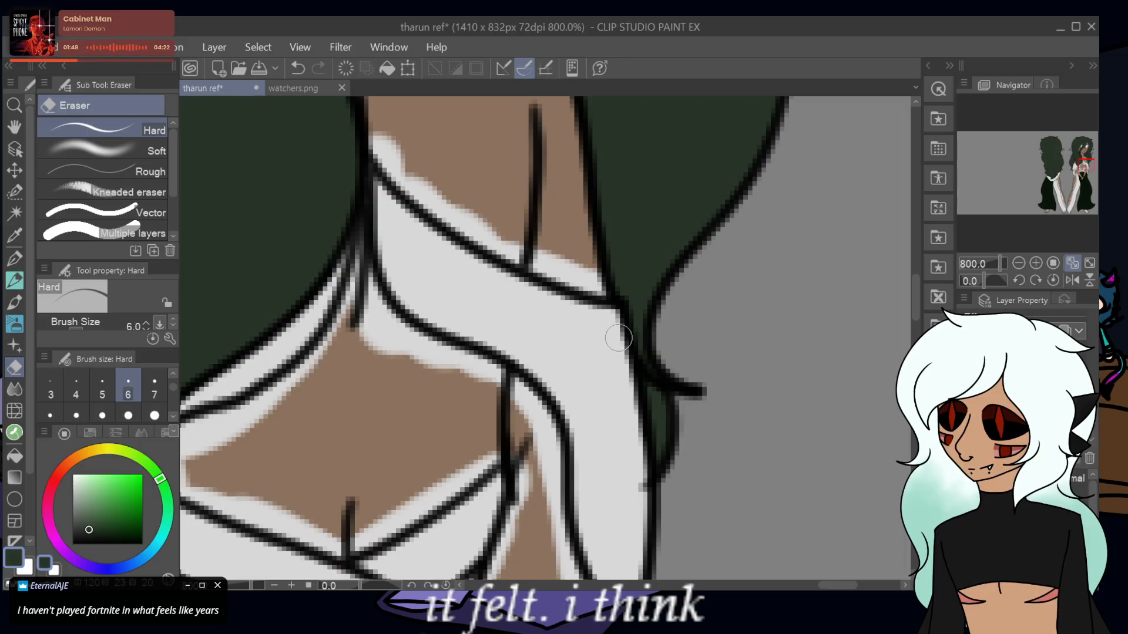
pyautogui.moveTo(1080, 168); pyautogui.dragTo(1089, 150)
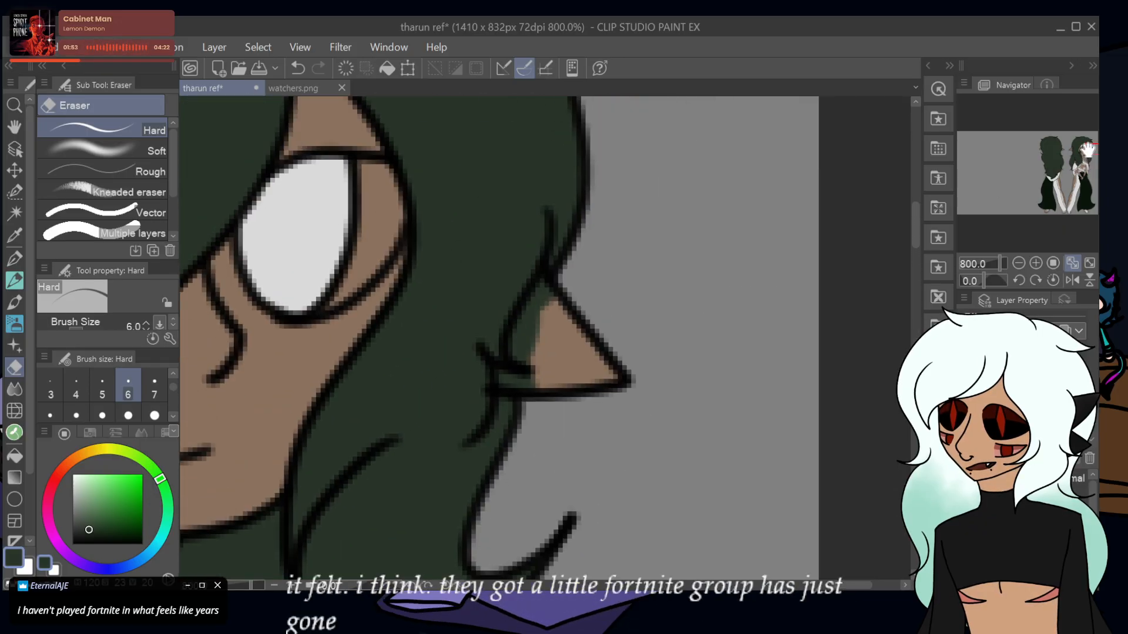
pyautogui.click(76, 388)
pyautogui.moveTo(545, 297)
pyautogui.mouseDown()
pyautogui.moveTo(515, 339)
pyautogui.moveTo(531, 374)
pyautogui.moveTo(523, 338)
pyautogui.moveTo(535, 345)
pyautogui.moveTo(505, 381)
pyautogui.mouseUp()
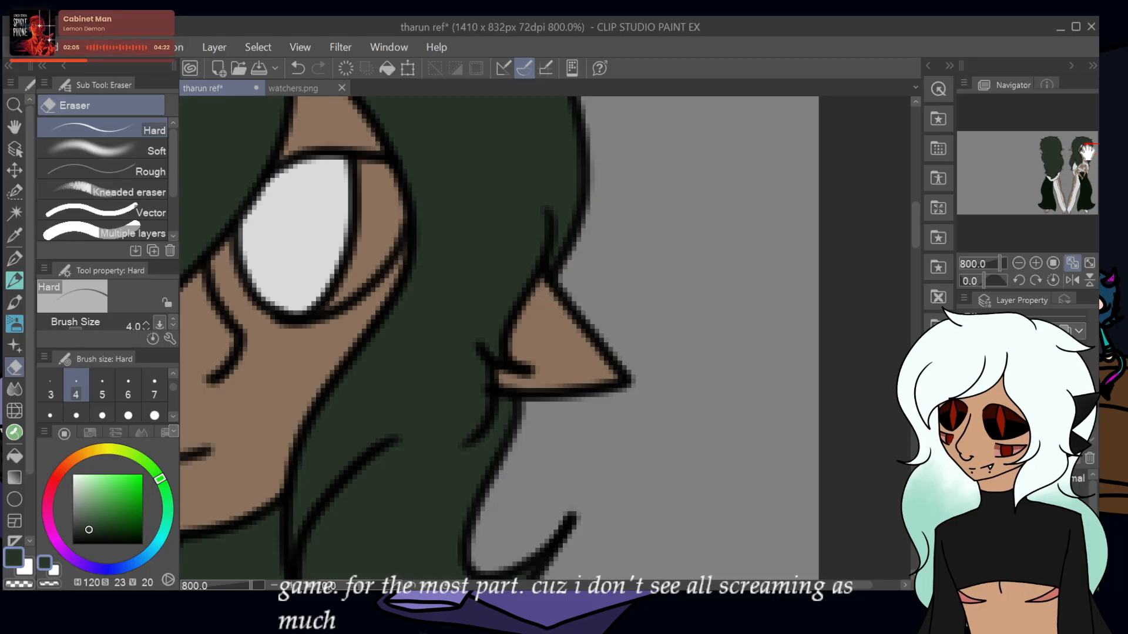
# - Erase the skirt's dark green from the white part of the foot below the front-facing figure's hem
pyautogui.moveTo(1087, 152); pyautogui.dragTo(1083, 165)
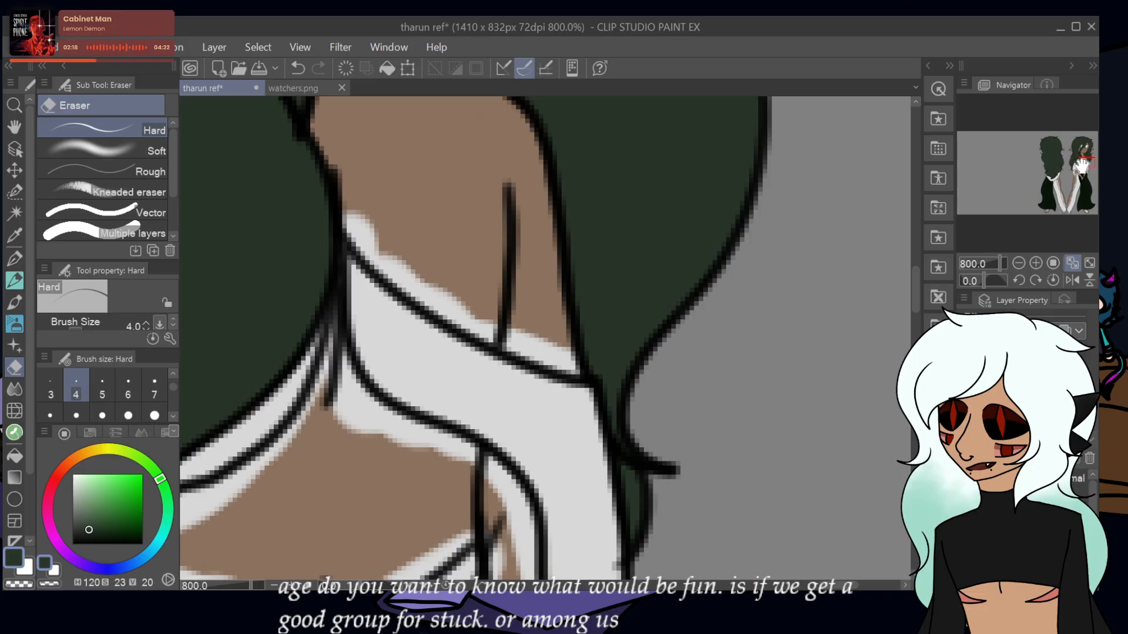
pyautogui.moveTo(1081, 166); pyautogui.dragTo(1080, 172)
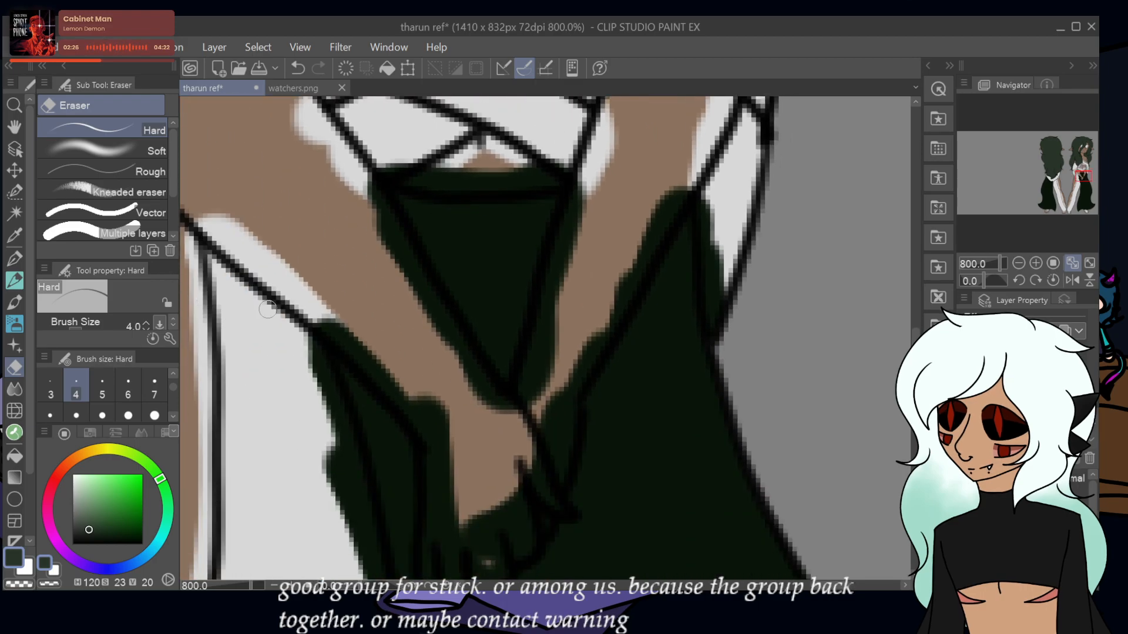
pyautogui.moveTo(1081, 177); pyautogui.dragTo(1082, 209)
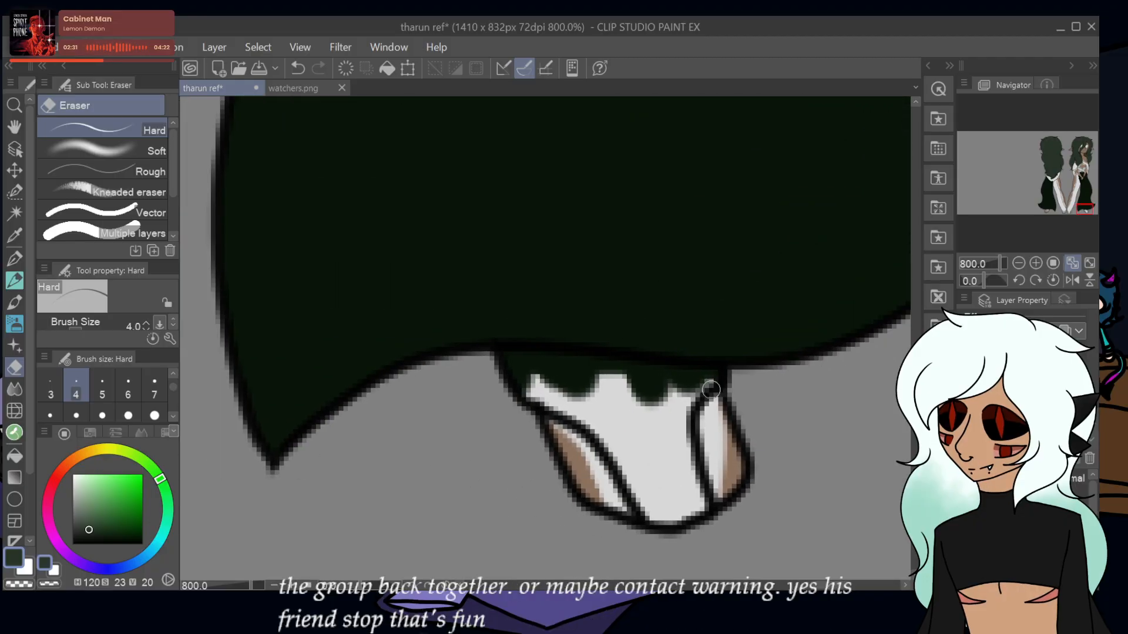
pyautogui.moveTo(684, 400)
pyautogui.mouseDown()
pyautogui.moveTo(654, 404)
pyautogui.moveTo(724, 385)
pyautogui.moveTo(665, 377)
pyautogui.moveTo(727, 375)
pyautogui.moveTo(675, 377)
pyautogui.moveTo(596, 418)
pyautogui.moveTo(692, 382)
pyautogui.moveTo(598, 368)
pyautogui.moveTo(685, 377)
pyautogui.mouseUp()
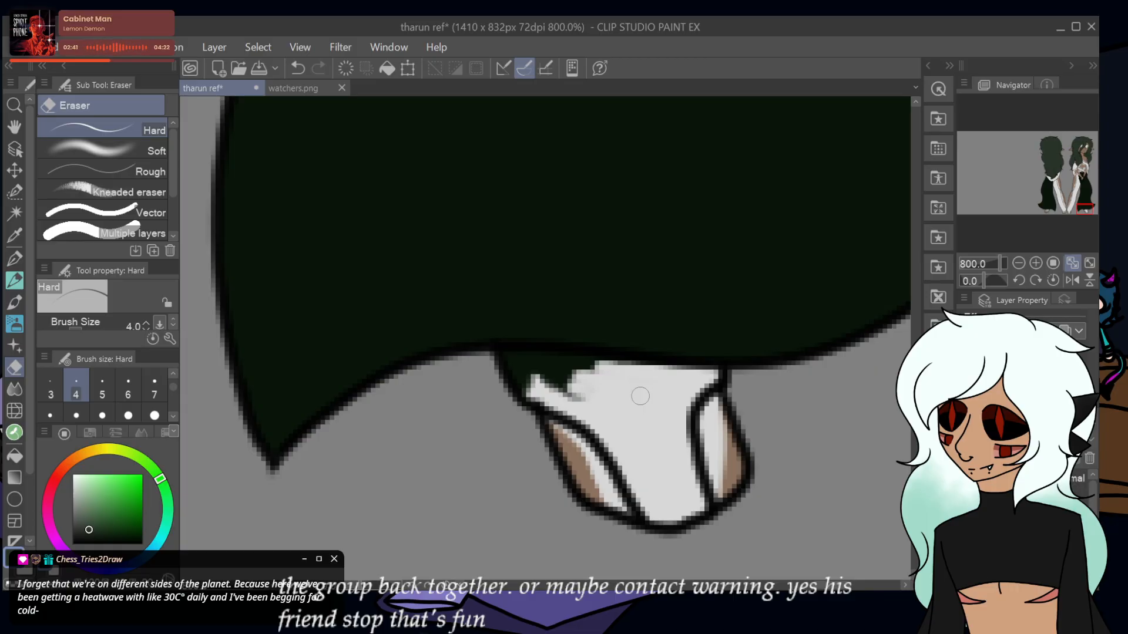
pyautogui.moveTo(597, 403)
pyautogui.mouseDown()
pyautogui.moveTo(525, 409)
pyautogui.moveTo(542, 395)
pyautogui.moveTo(581, 398)
pyautogui.moveTo(495, 362)
pyautogui.moveTo(570, 364)
pyautogui.moveTo(553, 355)
pyautogui.moveTo(633, 369)
pyautogui.moveTo(583, 365)
pyautogui.moveTo(570, 381)
pyautogui.moveTo(600, 378)
pyautogui.moveTo(564, 378)
pyautogui.mouseUp()
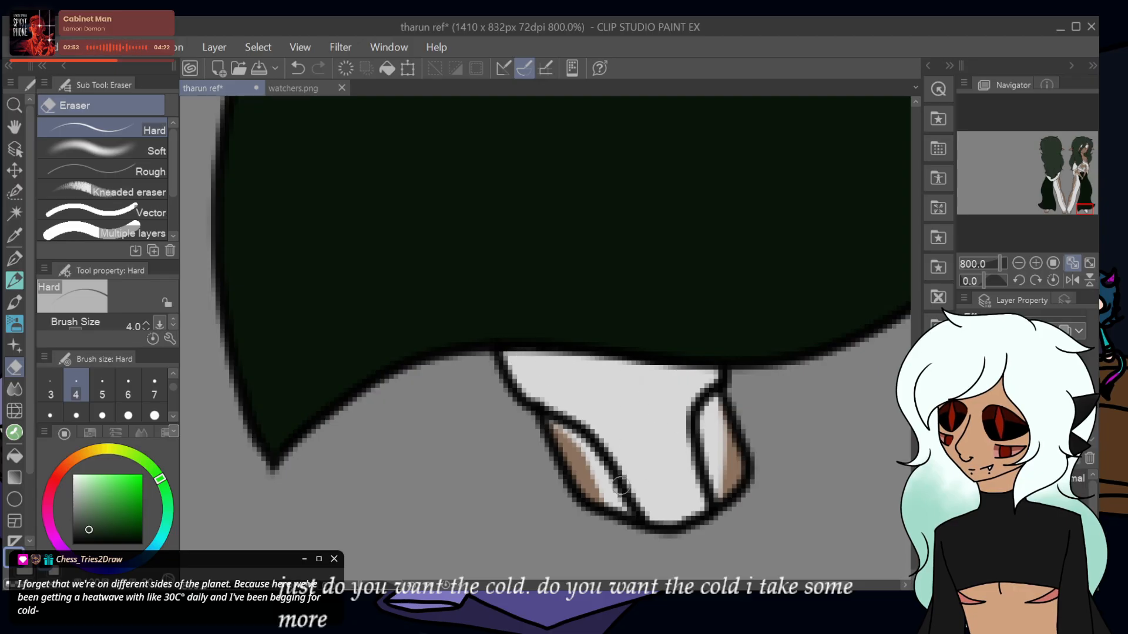
# - Erase the dark green from the narrow white sliver between the hanging sleeve and the skirt's side outline, redoing the first stroke
pyautogui.moveTo(1085, 208); pyautogui.dragTo(1084, 183)
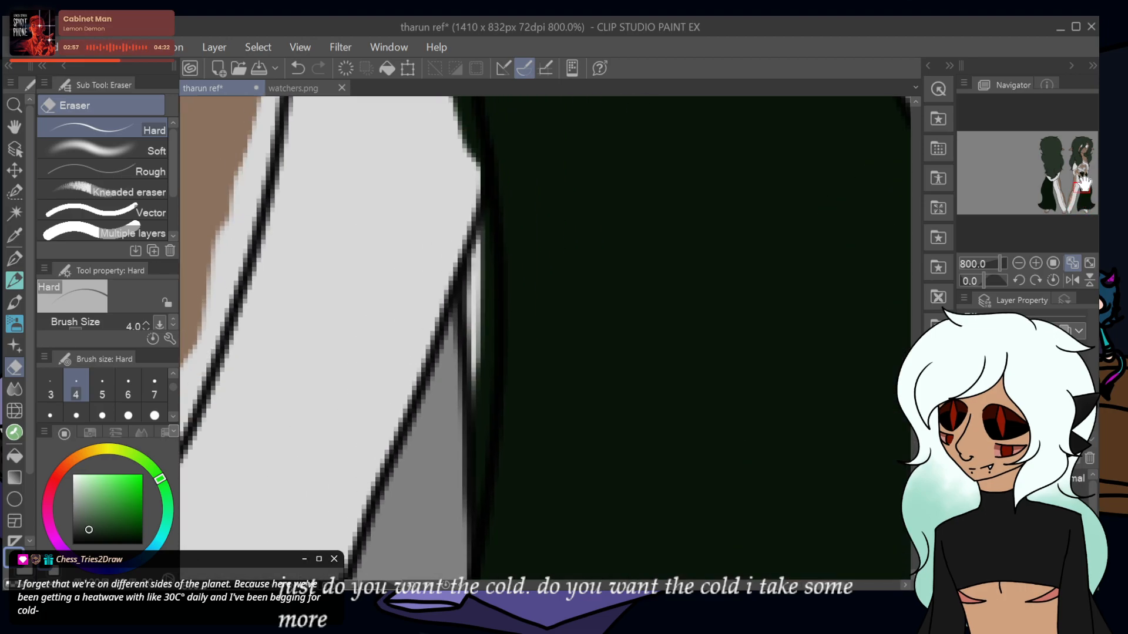
pyautogui.moveTo(477, 359)
pyautogui.mouseDown()
pyautogui.moveTo(480, 529)
pyautogui.moveTo(470, 569)
pyautogui.moveTo(475, 518)
pyautogui.mouseUp()
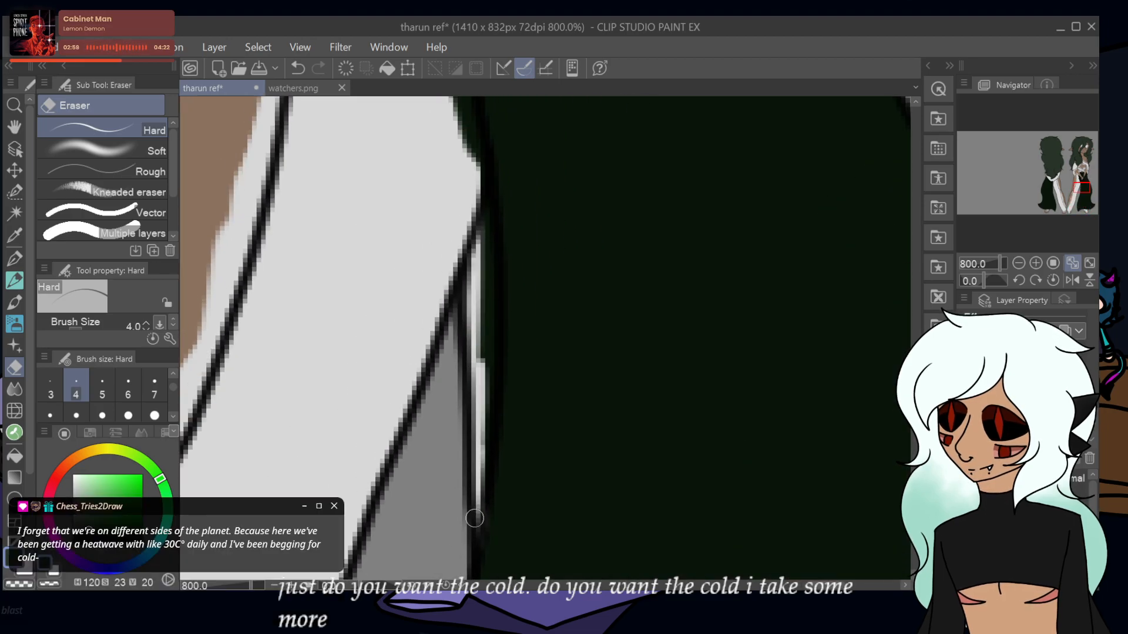
pyautogui.click(297, 69)
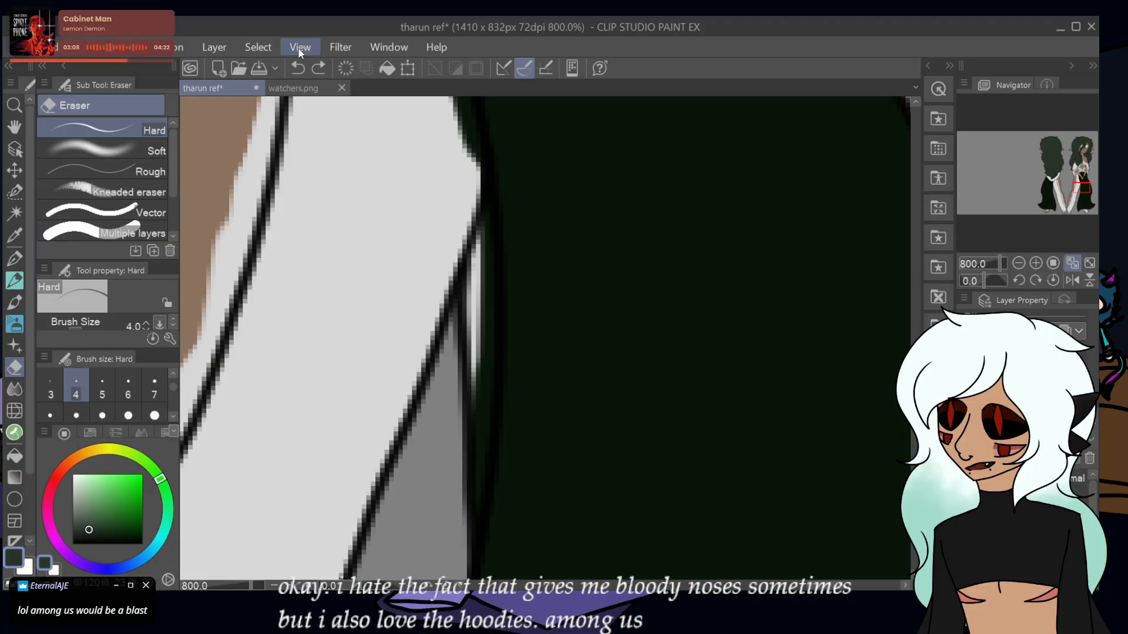
pyautogui.moveTo(478, 199)
pyautogui.mouseDown()
pyautogui.moveTo(490, 274)
pyautogui.moveTo(487, 255)
pyautogui.moveTo(469, 546)
pyautogui.moveTo(486, 370)
pyautogui.mouseUp()
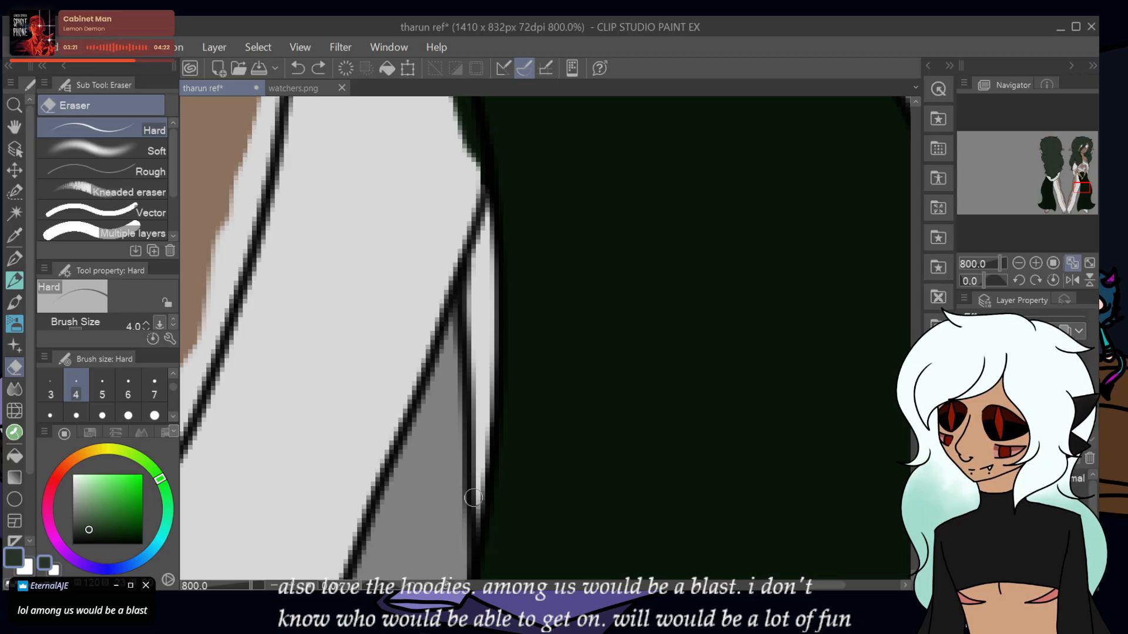
pyautogui.moveTo(487, 230)
pyautogui.mouseDown()
pyautogui.moveTo(476, 132)
pyautogui.moveTo(464, 171)
pyautogui.moveTo(459, 152)
pyautogui.moveTo(473, 174)
pyautogui.moveTo(474, 144)
pyautogui.moveTo(481, 206)
pyautogui.moveTo(454, 287)
pyautogui.mouseUp()
# - Erase the dark green from the white hanging sleeve beside the clasped hands, up to the skirt outline
pyautogui.moveTo(1079, 186); pyautogui.dragTo(1077, 178)
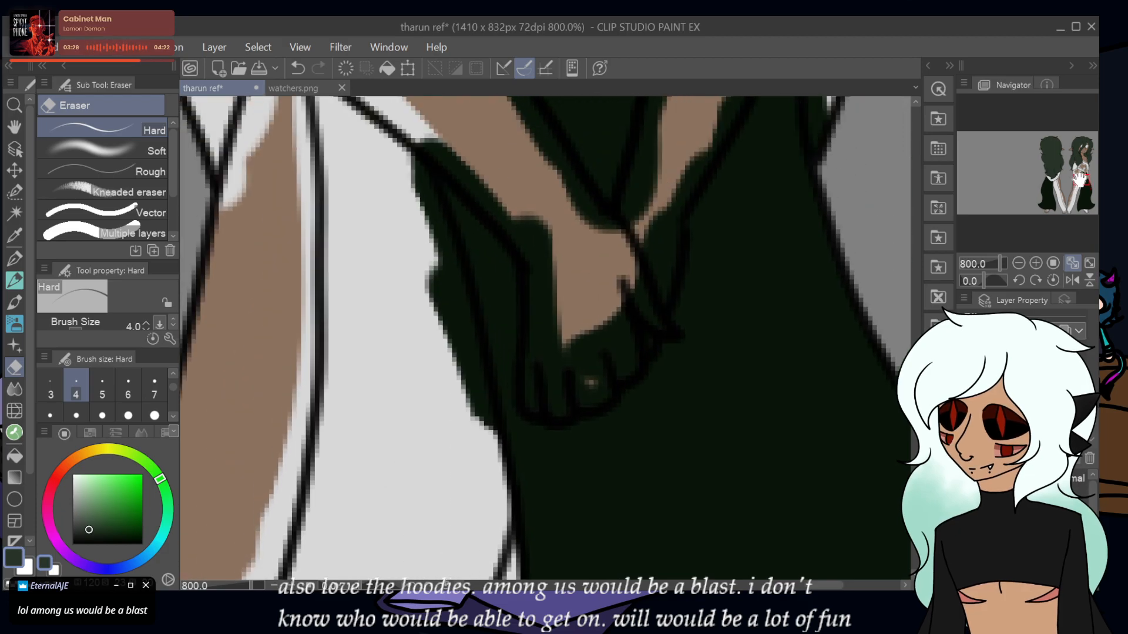
pyautogui.moveTo(463, 384)
pyautogui.mouseDown()
pyautogui.moveTo(490, 431)
pyautogui.moveTo(473, 352)
pyautogui.mouseUp()
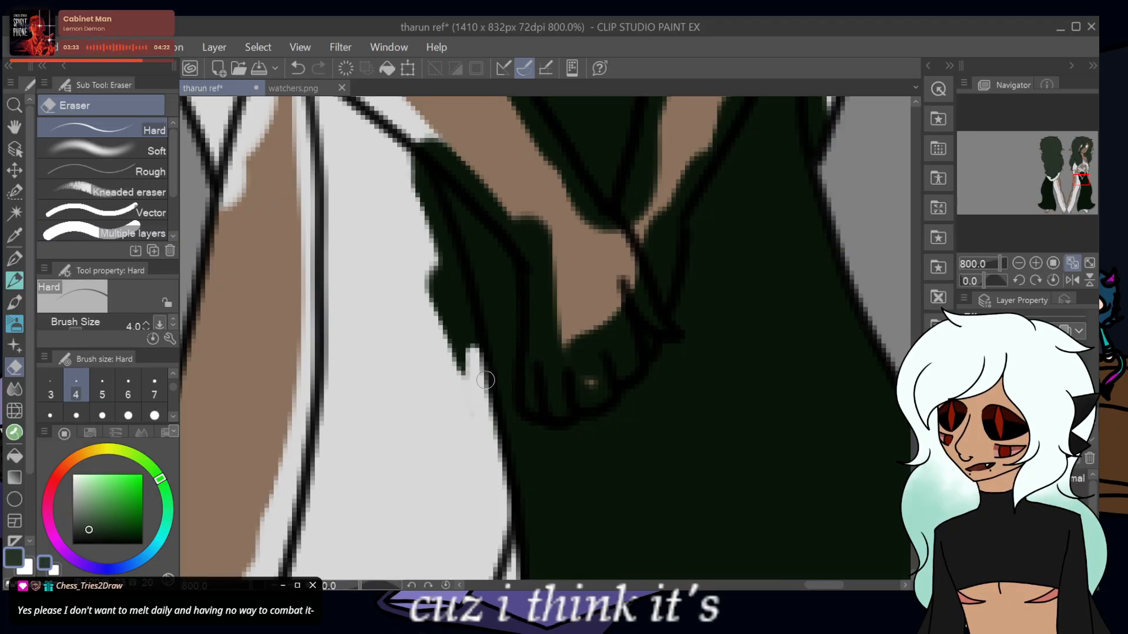
pyautogui.moveTo(417, 159)
pyautogui.mouseDown()
pyautogui.moveTo(438, 236)
pyautogui.moveTo(426, 190)
pyautogui.mouseUp()
pyautogui.moveTo(455, 264)
pyautogui.mouseDown()
pyautogui.moveTo(470, 352)
pyautogui.moveTo(443, 235)
pyautogui.moveTo(417, 171)
pyautogui.moveTo(408, 174)
pyautogui.mouseUp()
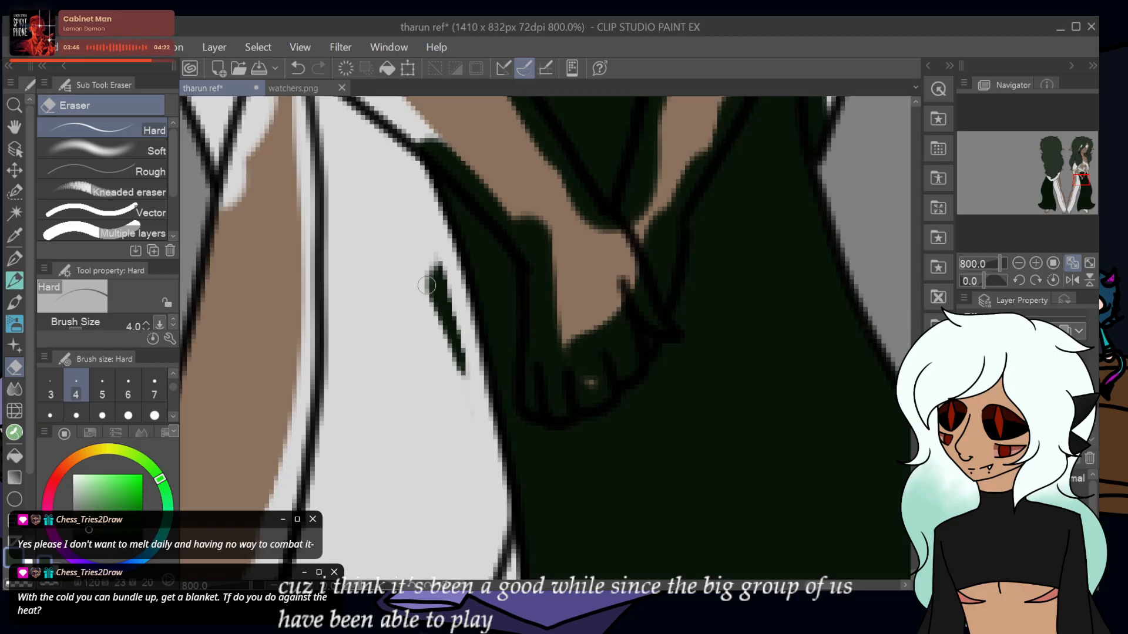
pyautogui.moveTo(427, 282)
pyautogui.mouseDown()
pyautogui.moveTo(432, 259)
pyautogui.moveTo(443, 264)
pyautogui.moveTo(457, 305)
pyautogui.moveTo(434, 295)
pyautogui.mouseUp()
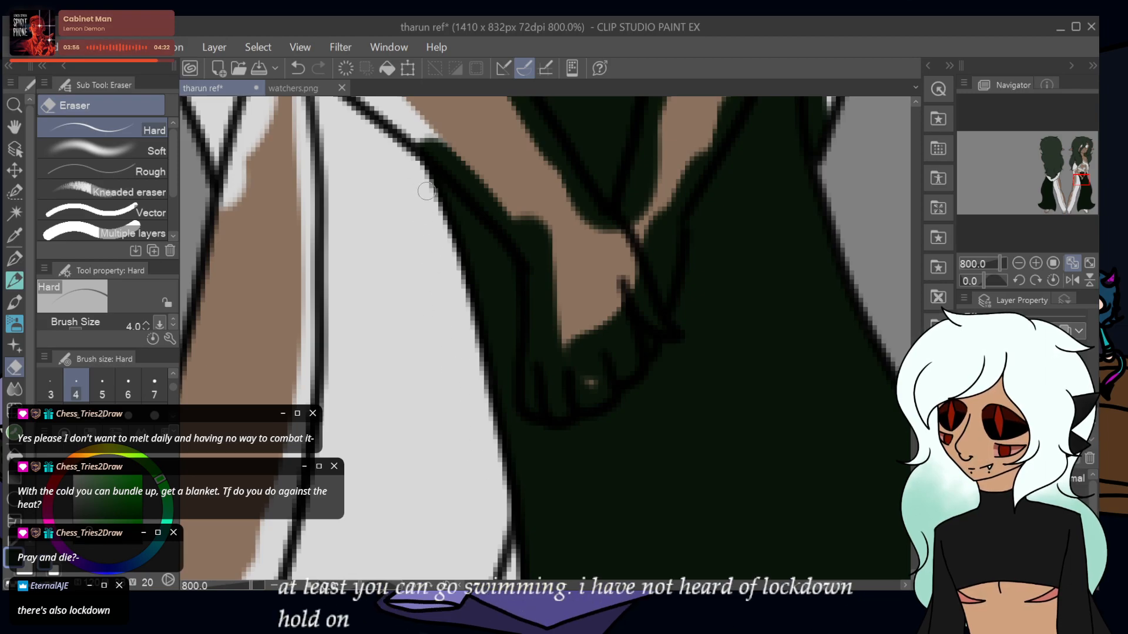
# - Erase the dark green from the wrist, clasped hands and individual fingers up to their outlines
pyautogui.moveTo(429, 148)
pyautogui.mouseDown()
pyautogui.moveTo(404, 118)
pyautogui.moveTo(436, 124)
pyautogui.moveTo(429, 148)
pyautogui.moveTo(496, 209)
pyautogui.moveTo(425, 152)
pyautogui.moveTo(538, 263)
pyautogui.moveTo(534, 209)
pyautogui.mouseUp()
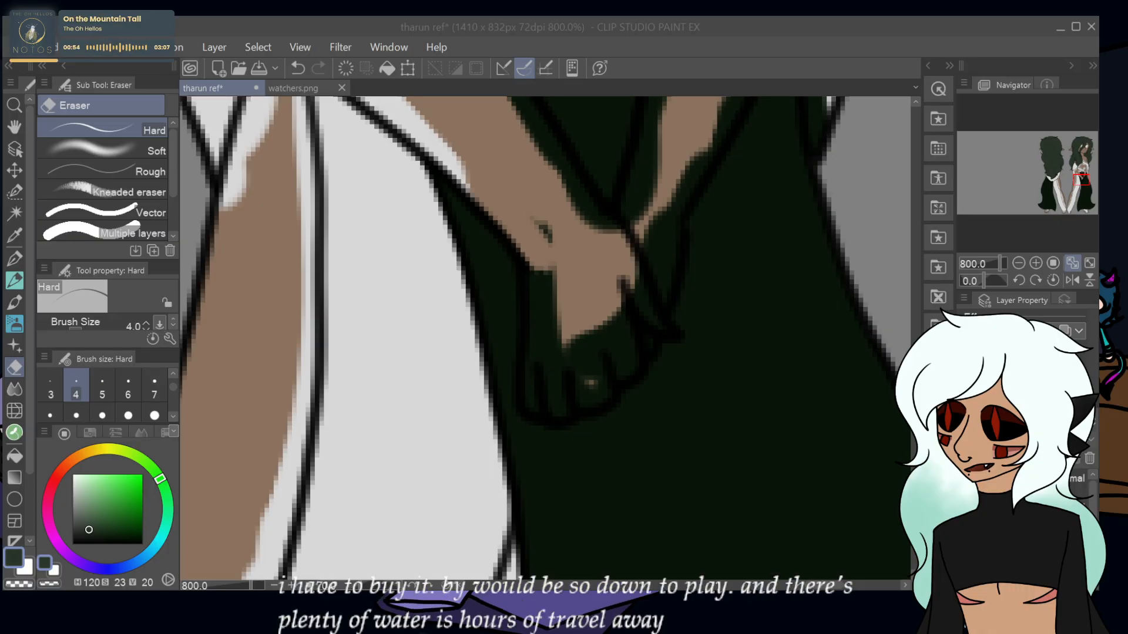
pyautogui.click(530, 203)
pyautogui.moveTo(530, 203)
pyautogui.mouseDown()
pyautogui.moveTo(559, 251)
pyautogui.moveTo(533, 305)
pyautogui.moveTo(566, 322)
pyautogui.moveTo(546, 250)
pyautogui.moveTo(560, 355)
pyautogui.moveTo(543, 329)
pyautogui.mouseUp()
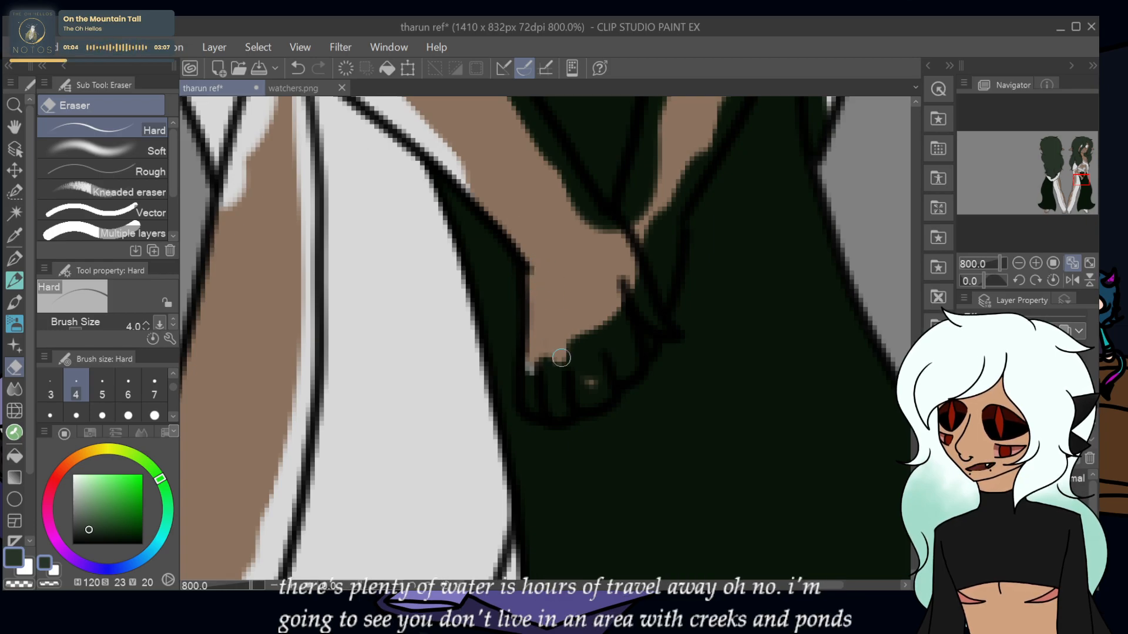
pyautogui.moveTo(558, 352)
pyautogui.mouseDown()
pyautogui.moveTo(532, 383)
pyautogui.moveTo(533, 403)
pyautogui.moveTo(557, 404)
pyautogui.moveTo(535, 406)
pyautogui.moveTo(541, 362)
pyautogui.moveTo(532, 397)
pyautogui.moveTo(566, 361)
pyautogui.moveTo(551, 404)
pyautogui.mouseUp()
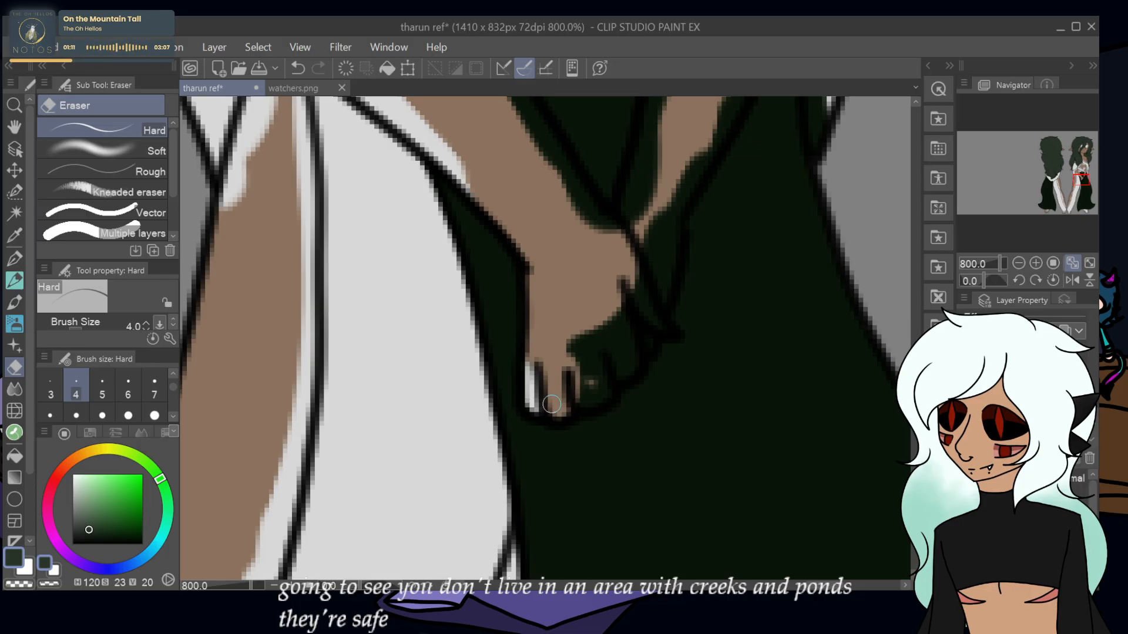
pyautogui.moveTo(564, 367)
pyautogui.mouseDown()
pyautogui.moveTo(598, 340)
pyautogui.moveTo(569, 322)
pyautogui.mouseUp()
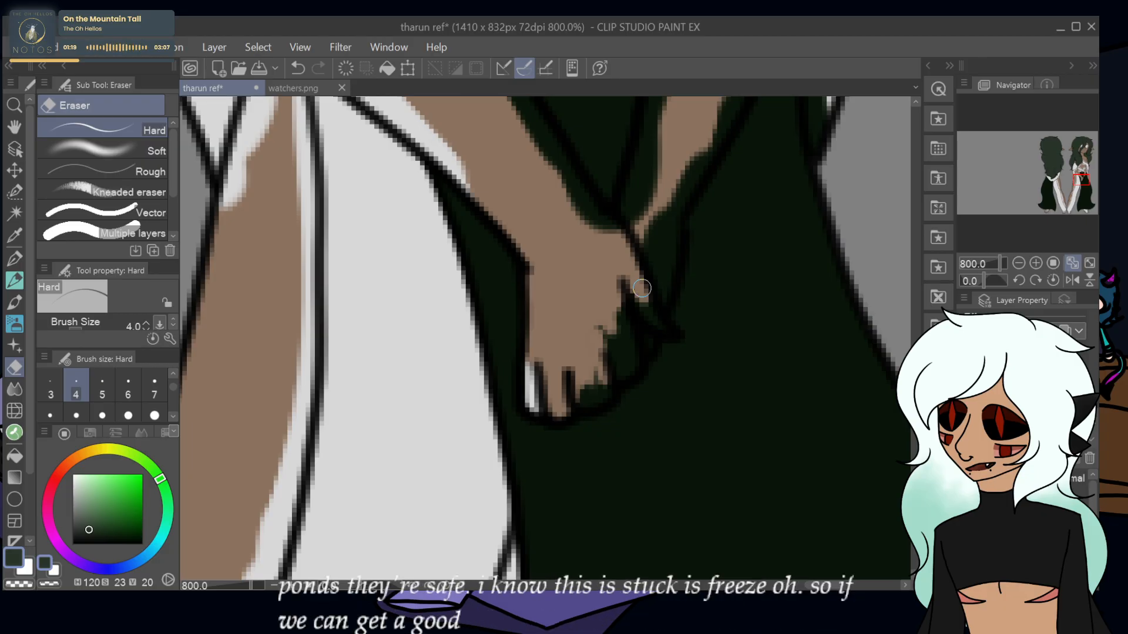
pyautogui.moveTo(625, 272)
pyautogui.mouseDown()
pyautogui.moveTo(645, 294)
pyautogui.moveTo(662, 290)
pyautogui.moveTo(675, 215)
pyautogui.moveTo(658, 310)
pyautogui.moveTo(663, 210)
pyautogui.moveTo(646, 235)
pyautogui.mouseUp()
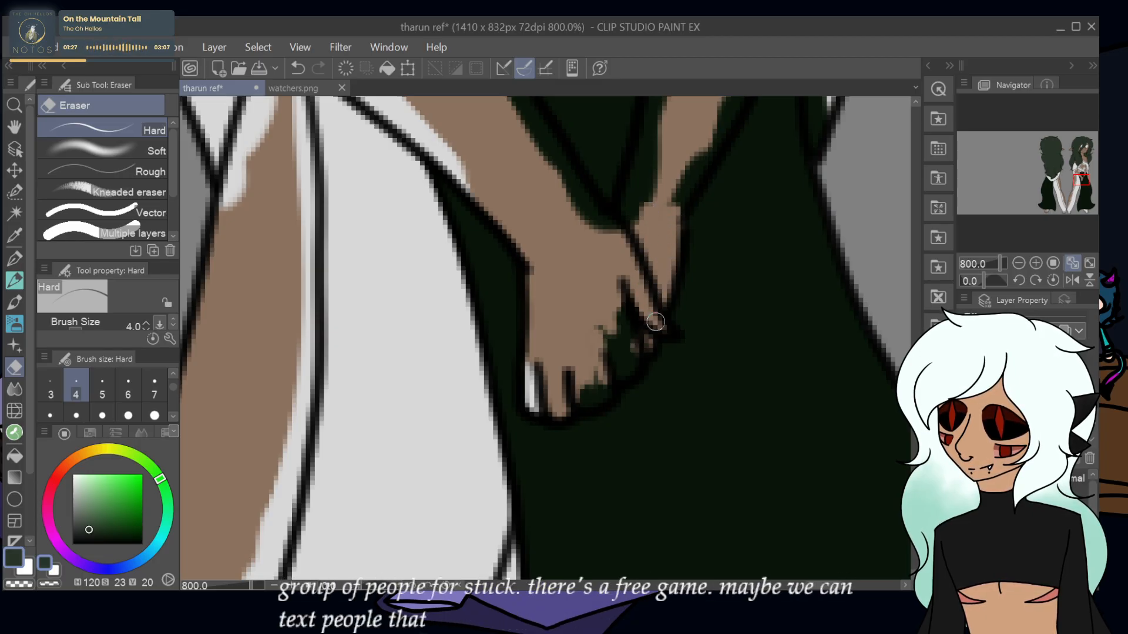
pyautogui.moveTo(658, 325)
pyautogui.mouseDown()
pyautogui.moveTo(627, 297)
pyautogui.moveTo(601, 360)
pyautogui.moveTo(607, 283)
pyautogui.moveTo(602, 356)
pyautogui.moveTo(636, 359)
pyautogui.moveTo(613, 330)
pyautogui.moveTo(615, 361)
pyautogui.mouseUp()
# - Sample the skirt's dark green as drawing colour and set the Mapping pen size to 4
pyautogui.keyDown('alt'); pyautogui.click(586, 481); pyautogui.keyUp('alt')
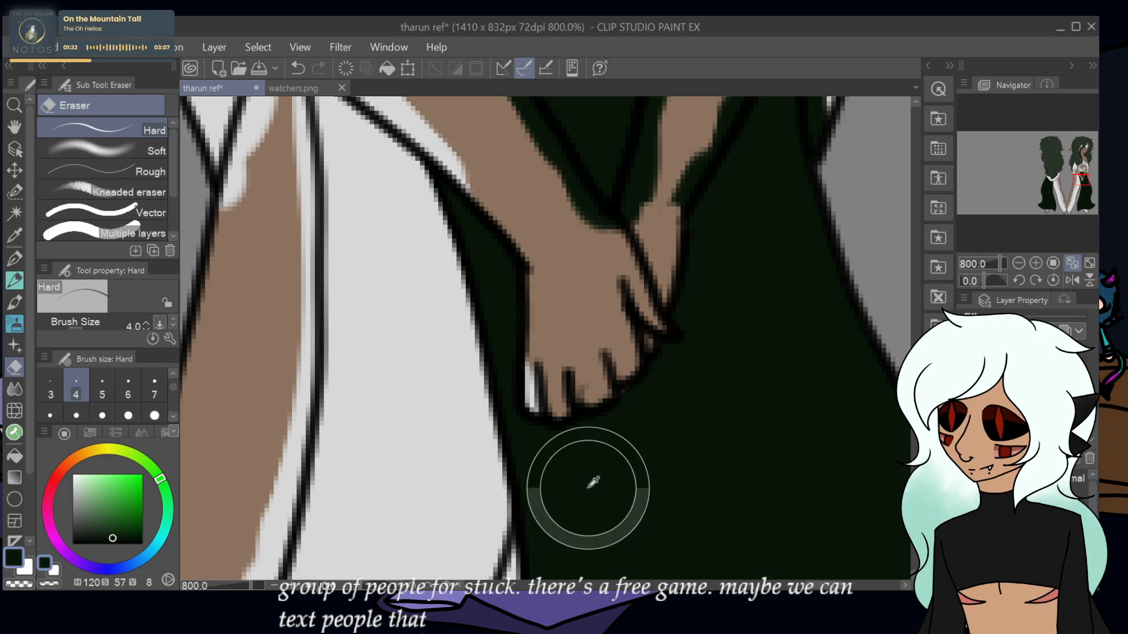
pyautogui.click(16, 259)
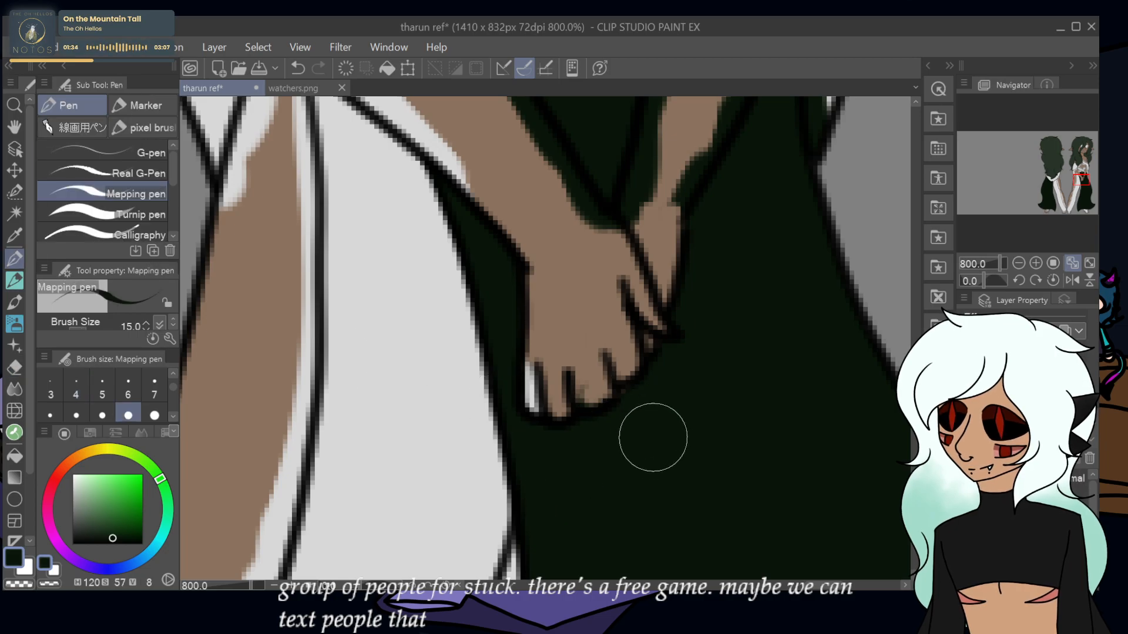
pyautogui.click(79, 394)
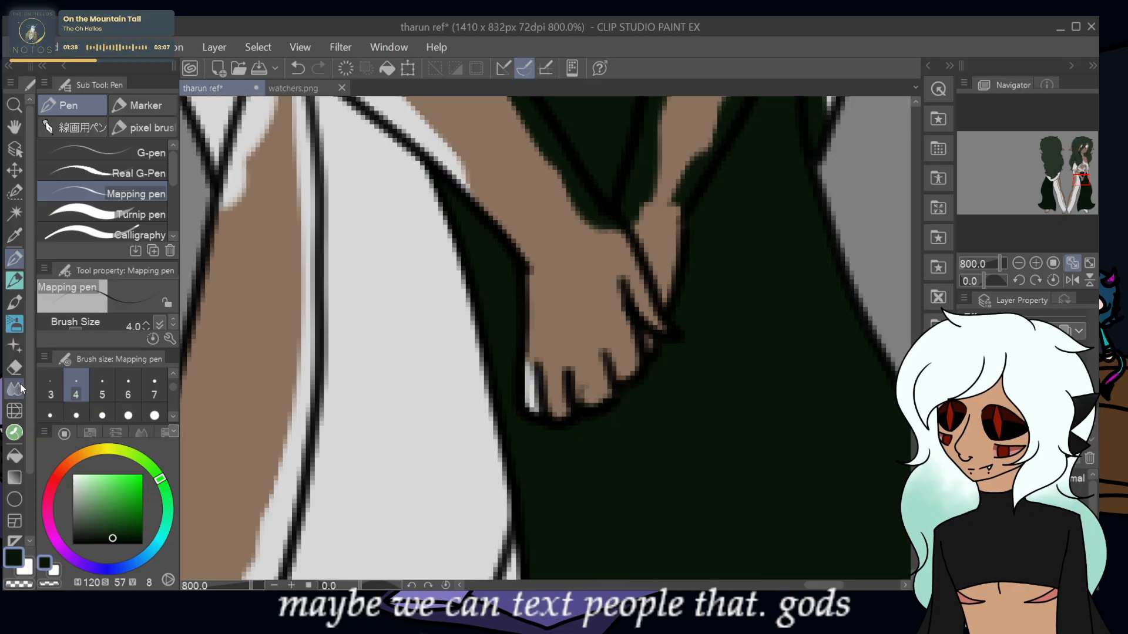
# - Erase the dark green from the outer side of the rear hand's forearm and from the white sleeve hanging behind it
pyautogui.click(15, 367)
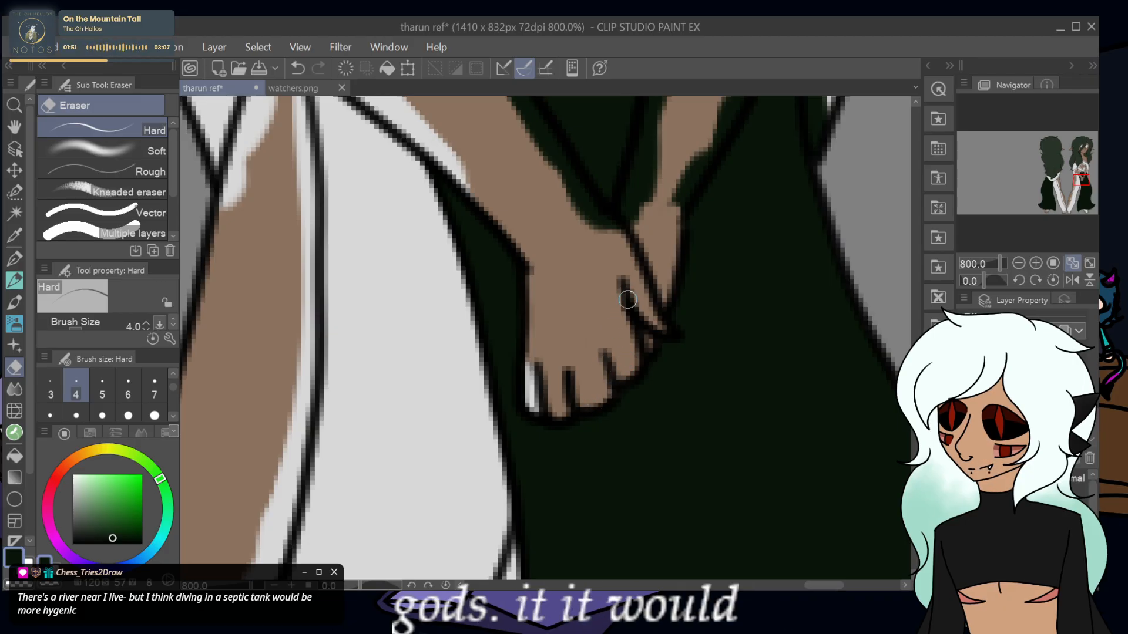
pyautogui.moveTo(676, 165)
pyautogui.mouseDown()
pyautogui.moveTo(668, 234)
pyautogui.moveTo(663, 222)
pyautogui.moveTo(672, 247)
pyautogui.mouseUp()
pyautogui.moveTo(693, 170)
pyautogui.mouseDown()
pyautogui.moveTo(699, 153)
pyautogui.moveTo(704, 177)
pyautogui.moveTo(722, 135)
pyautogui.mouseUp()
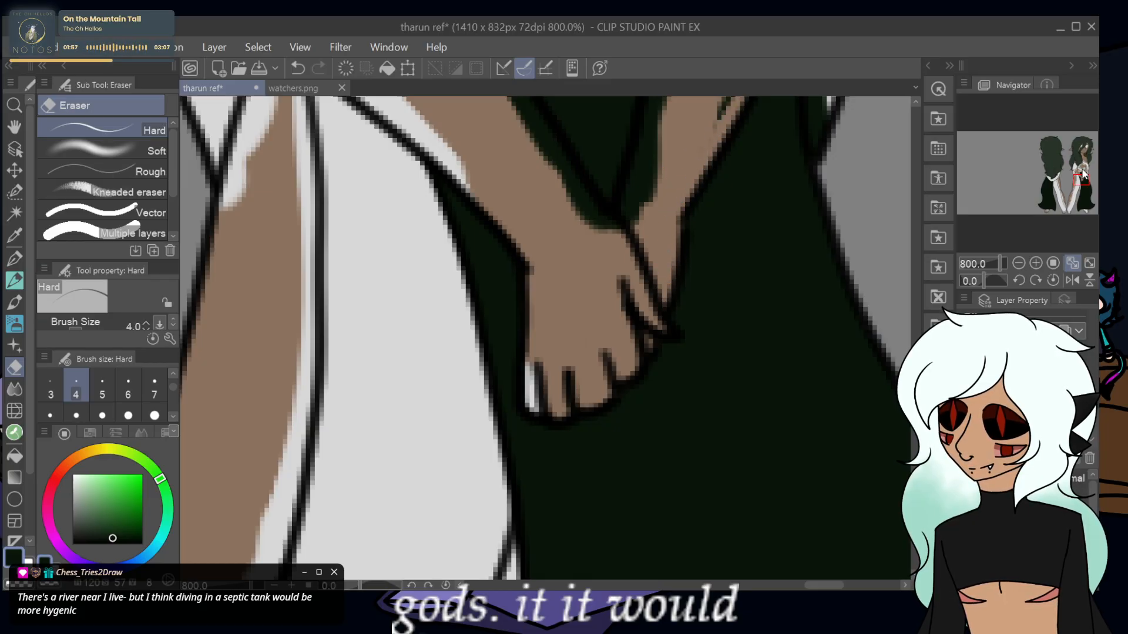
pyautogui.moveTo(1086, 180); pyautogui.dragTo(1090, 175)
pyautogui.moveTo(579, 235); pyautogui.dragTo(536, 346)
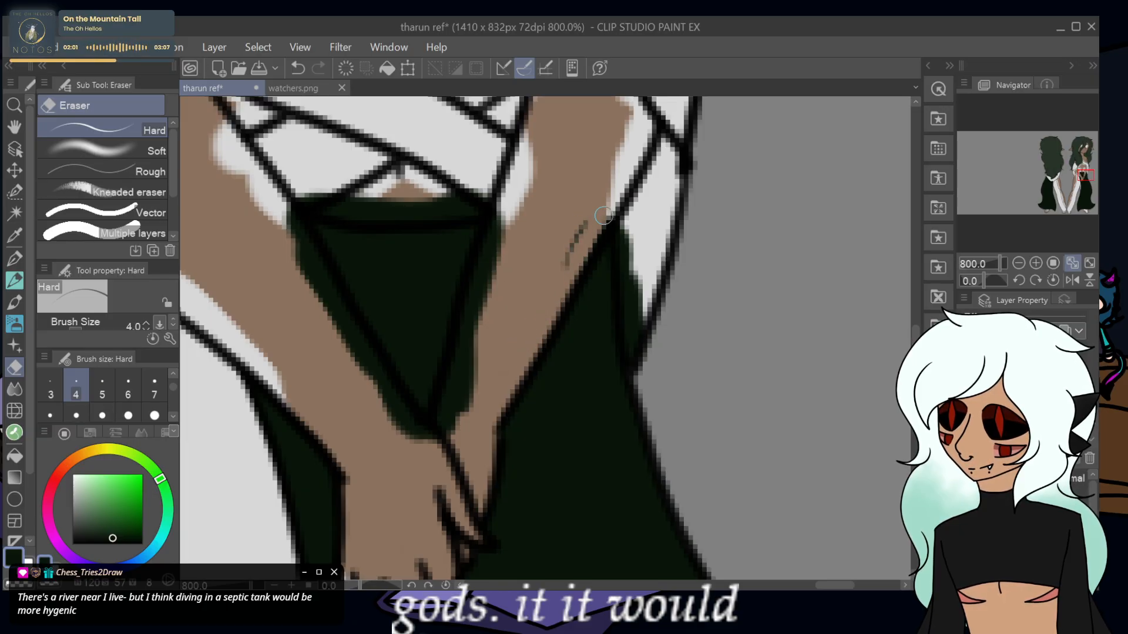
pyautogui.moveTo(586, 222)
pyautogui.mouseDown()
pyautogui.moveTo(552, 304)
pyautogui.moveTo(580, 246)
pyautogui.moveTo(590, 164)
pyautogui.moveTo(609, 161)
pyautogui.moveTo(637, 209)
pyautogui.moveTo(620, 212)
pyautogui.moveTo(632, 320)
pyautogui.moveTo(659, 272)
pyautogui.moveTo(632, 365)
pyautogui.mouseUp()
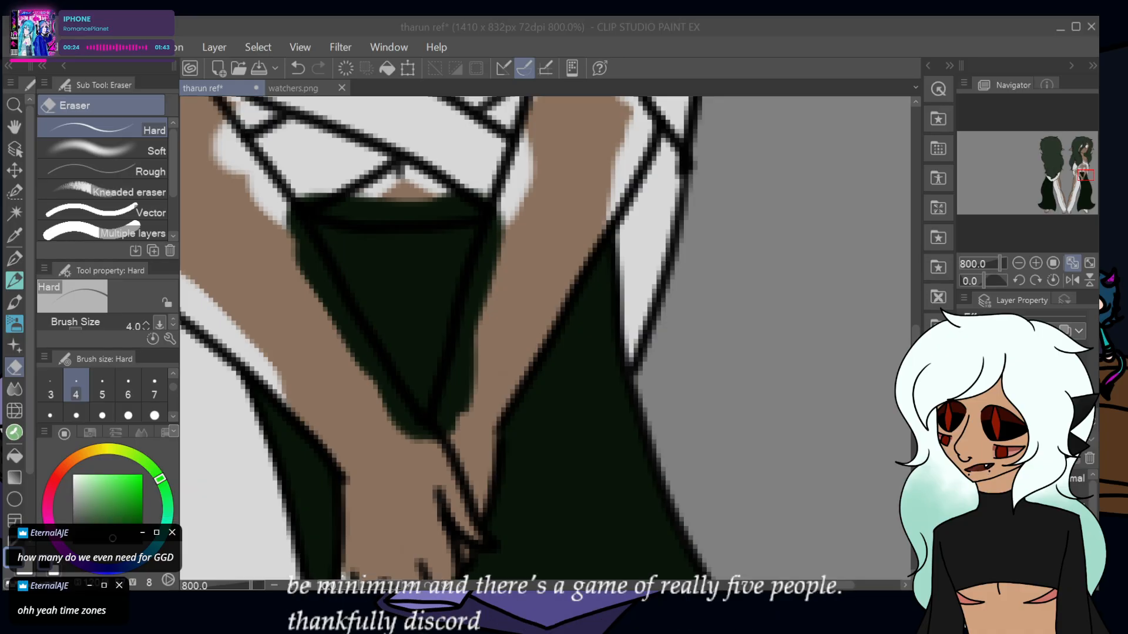
# - Erase the dark green from the inner edges of both forearms and from the waist above the skirt's top line
pyautogui.moveTo(489, 267)
pyautogui.mouseDown()
pyautogui.moveTo(493, 239)
pyautogui.moveTo(478, 262)
pyautogui.moveTo(508, 189)
pyautogui.mouseUp()
pyautogui.moveTo(493, 252)
pyautogui.mouseDown()
pyautogui.moveTo(476, 323)
pyautogui.moveTo(473, 287)
pyautogui.moveTo(500, 208)
pyautogui.moveTo(451, 410)
pyautogui.moveTo(476, 381)
pyautogui.moveTo(459, 365)
pyautogui.moveTo(464, 336)
pyautogui.moveTo(462, 397)
pyautogui.moveTo(434, 410)
pyautogui.mouseUp()
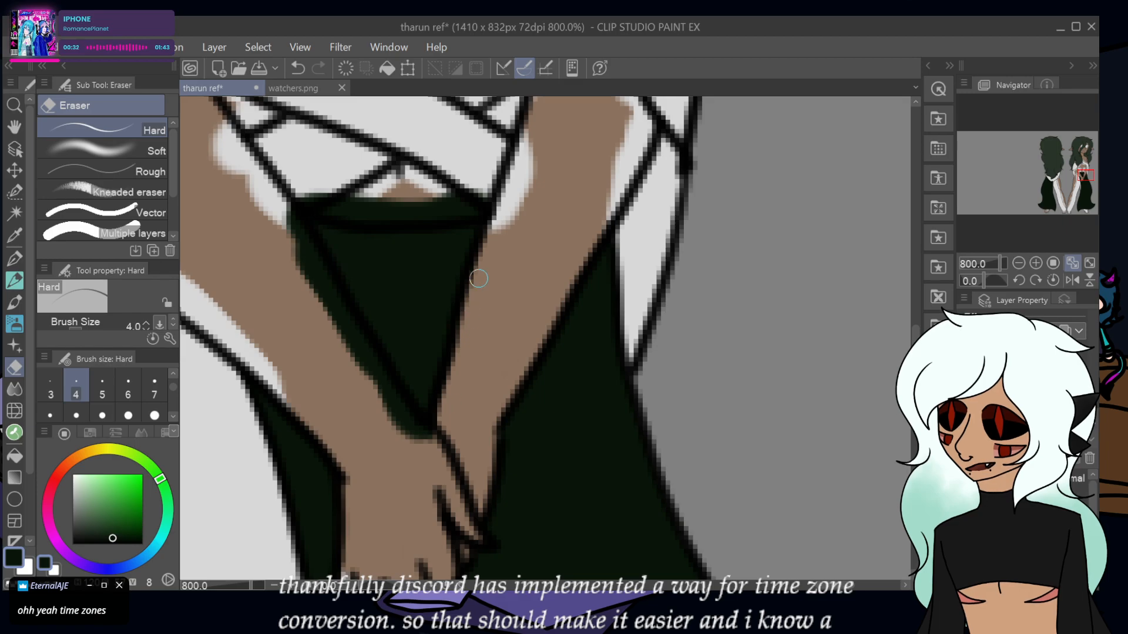
pyautogui.moveTo(284, 252)
pyautogui.mouseDown()
pyautogui.moveTo(319, 259)
pyautogui.moveTo(332, 304)
pyautogui.moveTo(315, 302)
pyautogui.moveTo(286, 242)
pyautogui.mouseUp()
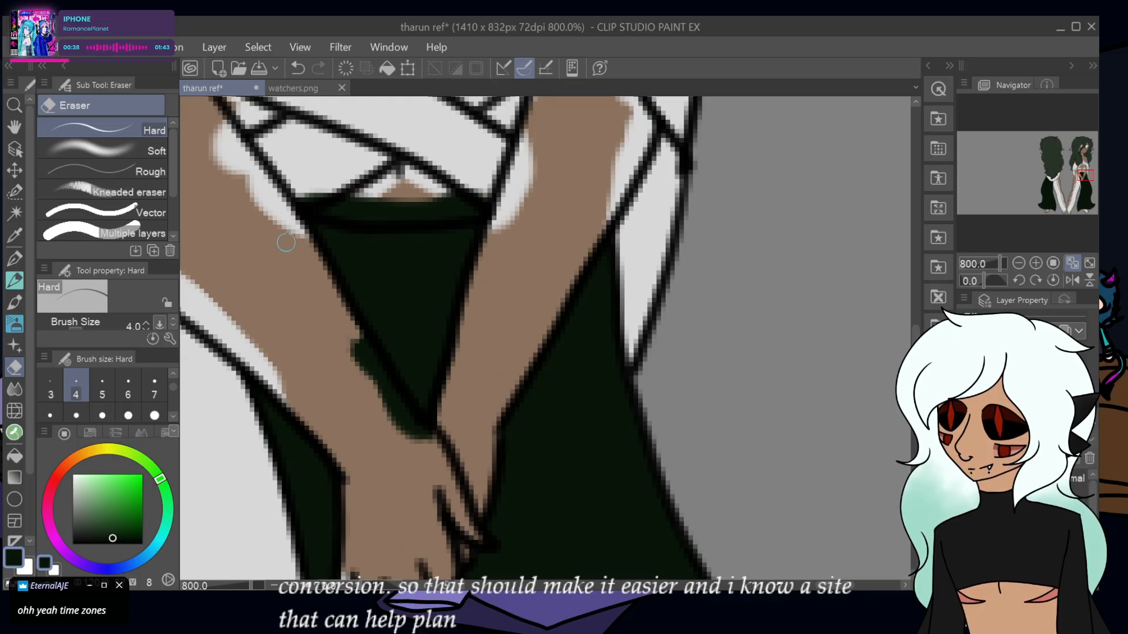
pyautogui.moveTo(352, 344)
pyautogui.mouseDown()
pyautogui.moveTo(405, 435)
pyautogui.moveTo(360, 344)
pyautogui.moveTo(401, 397)
pyautogui.moveTo(377, 371)
pyautogui.mouseUp()
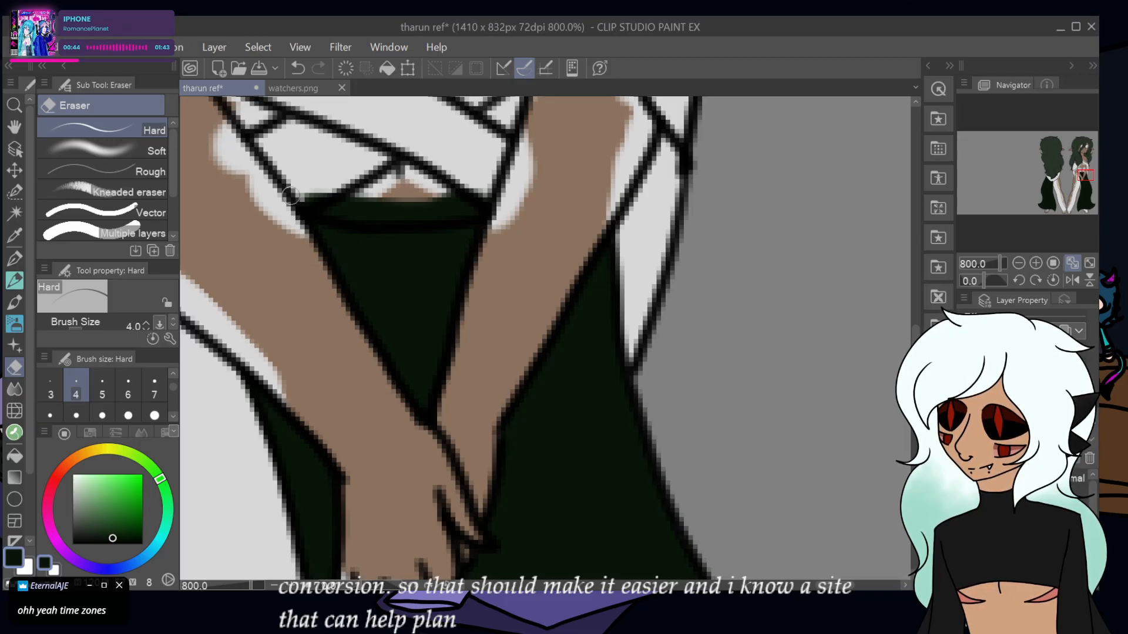
pyautogui.moveTo(305, 205)
pyautogui.mouseDown()
pyautogui.moveTo(377, 220)
pyautogui.moveTo(328, 213)
pyautogui.moveTo(439, 216)
pyautogui.moveTo(476, 204)
pyautogui.moveTo(347, 203)
pyautogui.moveTo(357, 206)
pyautogui.mouseUp()
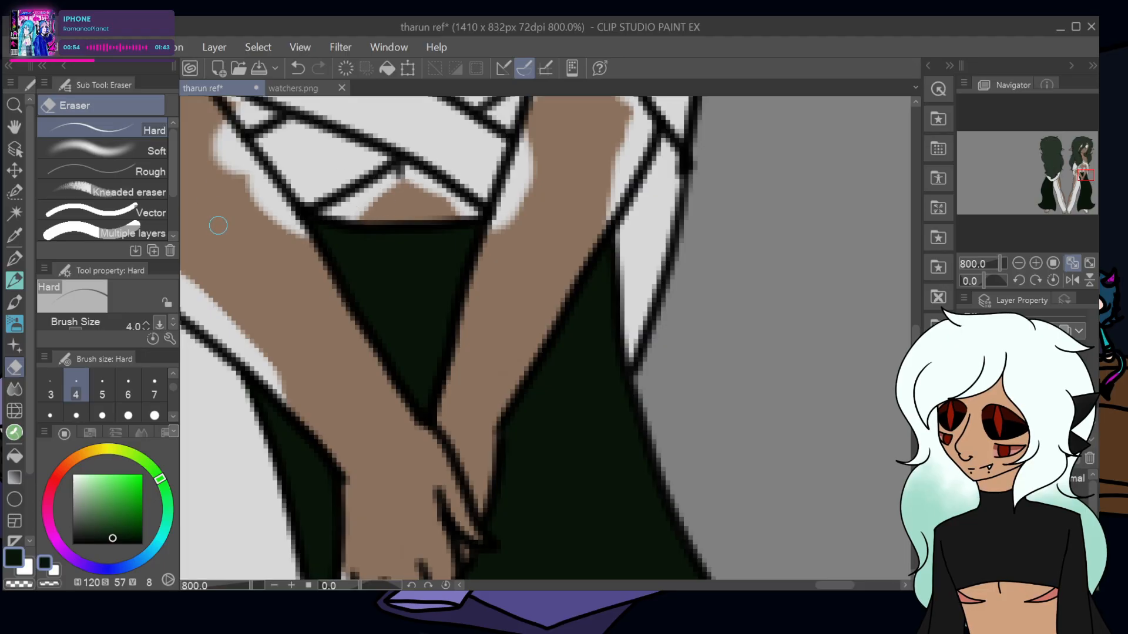
# - Erase the hair's green from both pointed ears of the back-view figure up to their outlines
pyautogui.moveTo(1083, 175); pyautogui.dragTo(1064, 156)
pyautogui.moveTo(506, 297)
pyautogui.mouseDown()
pyautogui.moveTo(505, 250)
pyautogui.moveTo(496, 305)
pyautogui.moveTo(504, 212)
pyautogui.moveTo(501, 265)
pyautogui.mouseUp()
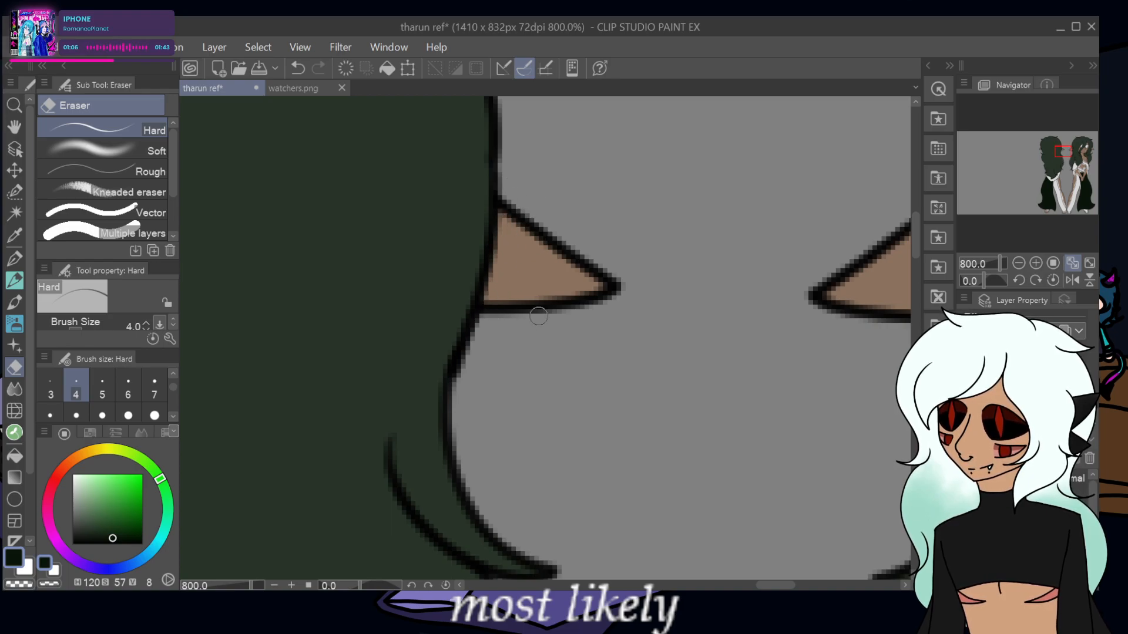
pyautogui.moveTo(1044, 151); pyautogui.dragTo(1041, 150)
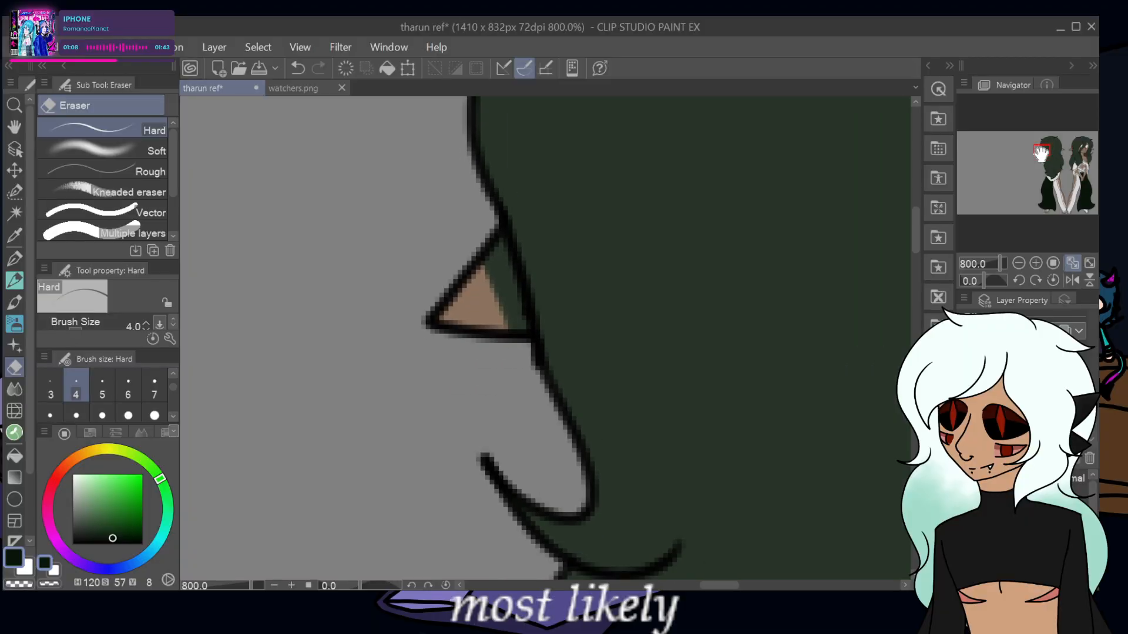
pyautogui.moveTo(477, 257)
pyautogui.mouseDown()
pyautogui.moveTo(514, 317)
pyautogui.moveTo(505, 249)
pyautogui.moveTo(485, 264)
pyautogui.mouseUp()
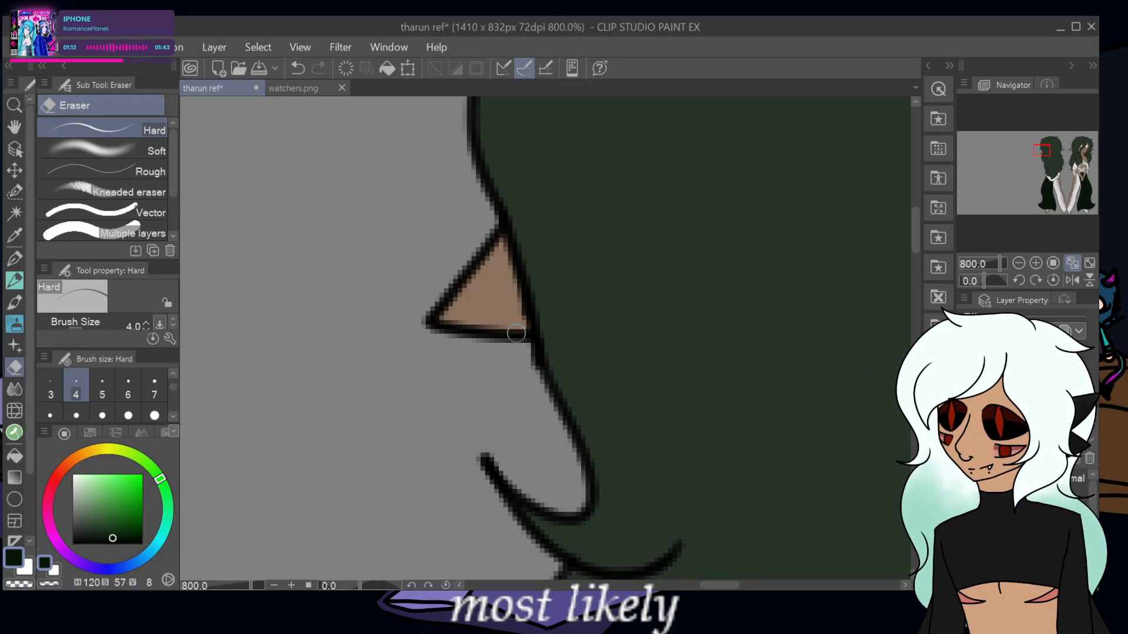
# - Erase the hair's green from the narrow white sleeve sliver beside the outer hair lock of the back view
pyautogui.moveTo(1043, 154)
pyautogui.mouseDown()
pyautogui.moveTo(1055, 177)
pyautogui.moveTo(1047, 169)
pyautogui.mouseUp()
pyautogui.moveTo(439, 353)
pyautogui.mouseDown()
pyautogui.moveTo(458, 329)
pyautogui.moveTo(464, 370)
pyautogui.moveTo(488, 394)
pyautogui.moveTo(467, 353)
pyautogui.moveTo(480, 398)
pyautogui.mouseUp()
pyautogui.hotkey('ctrl', 'z')
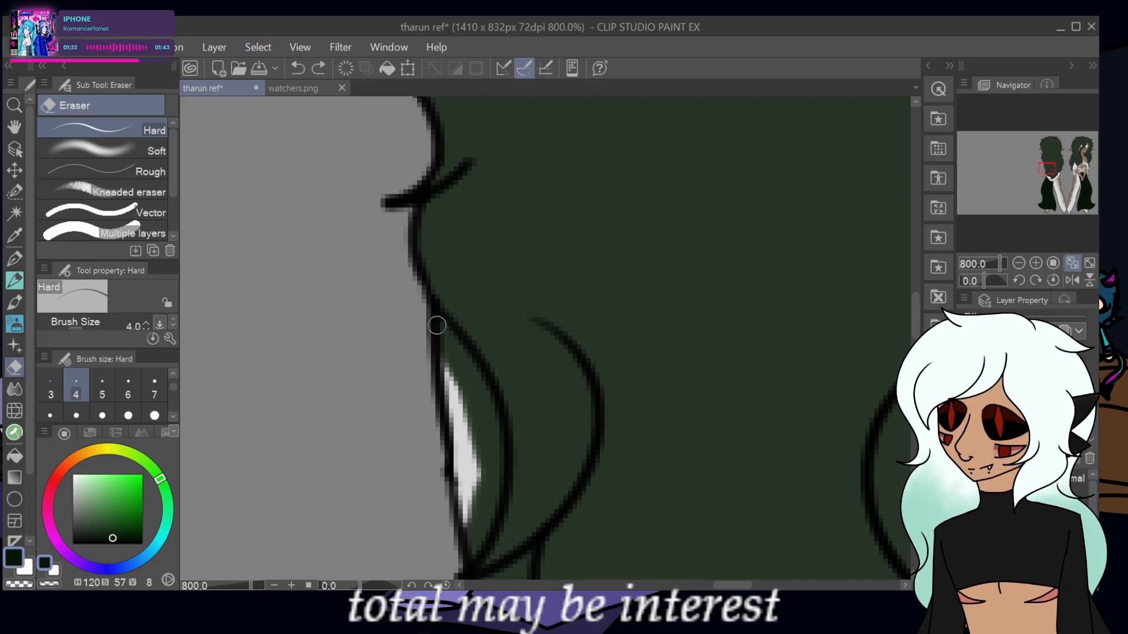
pyautogui.moveTo(435, 322)
pyautogui.mouseDown()
pyautogui.moveTo(424, 330)
pyautogui.moveTo(441, 324)
pyautogui.moveTo(486, 395)
pyautogui.moveTo(479, 546)
pyautogui.moveTo(496, 441)
pyautogui.moveTo(464, 355)
pyautogui.moveTo(491, 467)
pyautogui.moveTo(495, 446)
pyautogui.moveTo(486, 443)
pyautogui.moveTo(474, 511)
pyautogui.moveTo(449, 412)
pyautogui.mouseUp()
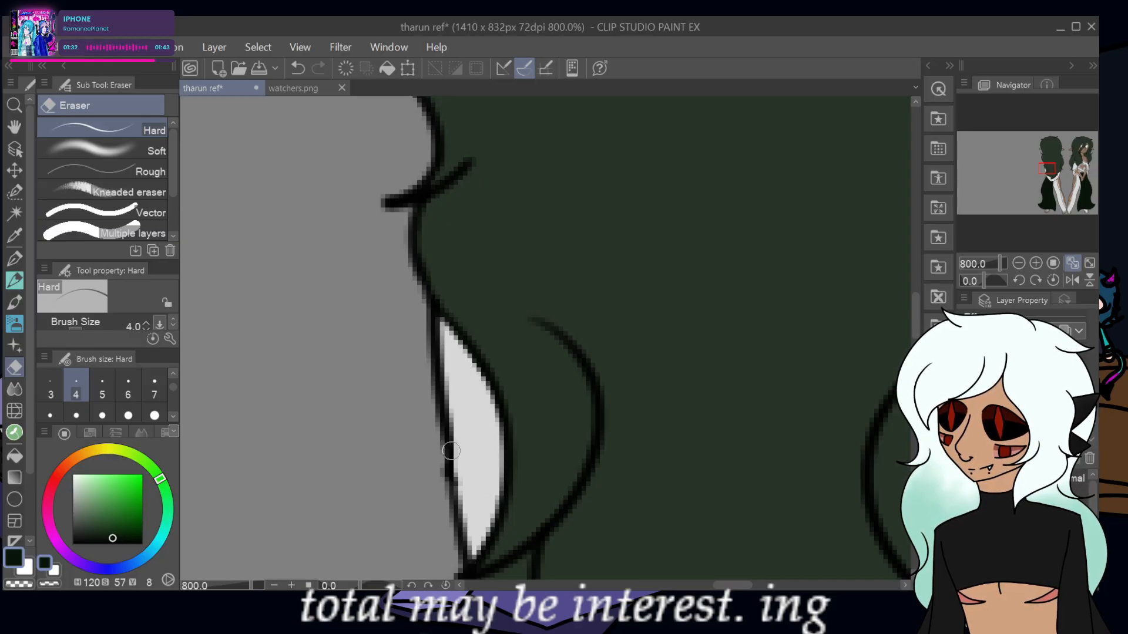
# - Erase the green overspill from the white cloth below the back view's left hair lock, following the hair outline to its central tip
pyautogui.moveTo(1047, 170); pyautogui.dragTo(1048, 174)
pyautogui.moveTo(410, 346)
pyautogui.mouseDown()
pyautogui.moveTo(380, 346)
pyautogui.moveTo(384, 331)
pyautogui.moveTo(421, 327)
pyautogui.moveTo(450, 293)
pyautogui.moveTo(428, 323)
pyautogui.mouseUp()
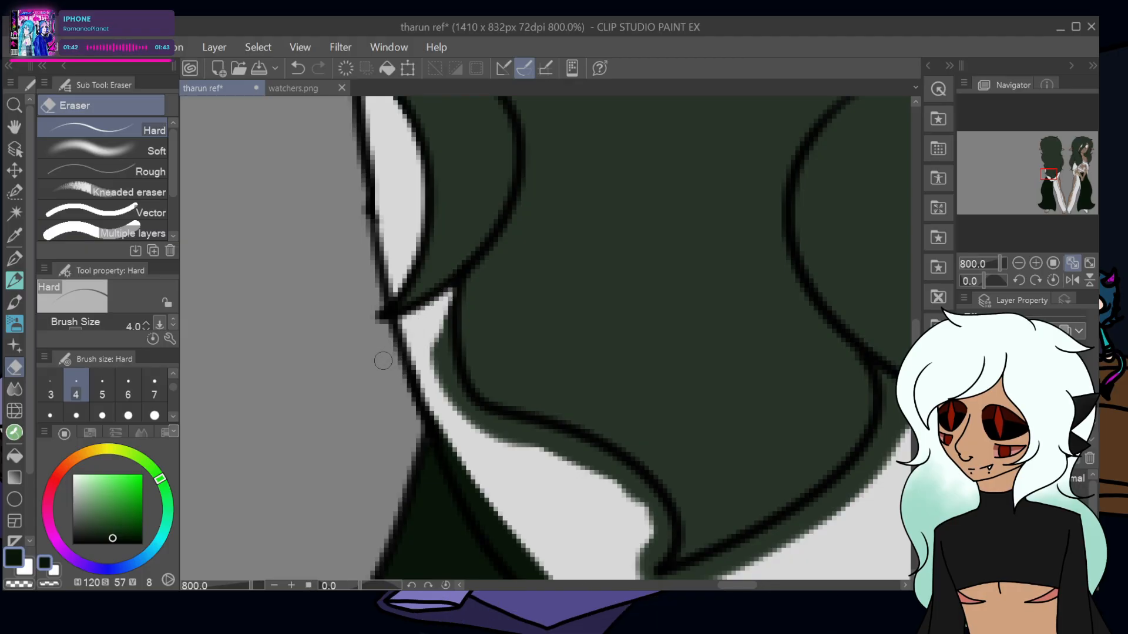
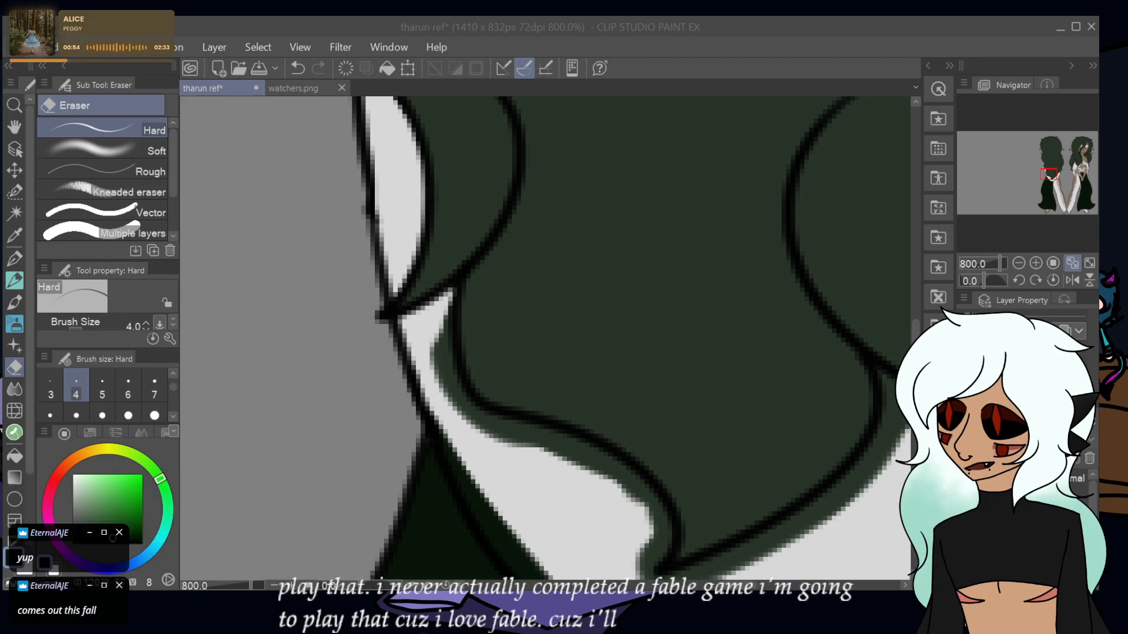
pyautogui.click(444, 334)
pyautogui.moveTo(444, 322)
pyautogui.mouseDown()
pyautogui.moveTo(439, 350)
pyautogui.moveTo(446, 312)
pyautogui.moveTo(455, 411)
pyautogui.moveTo(459, 396)
pyautogui.mouseUp()
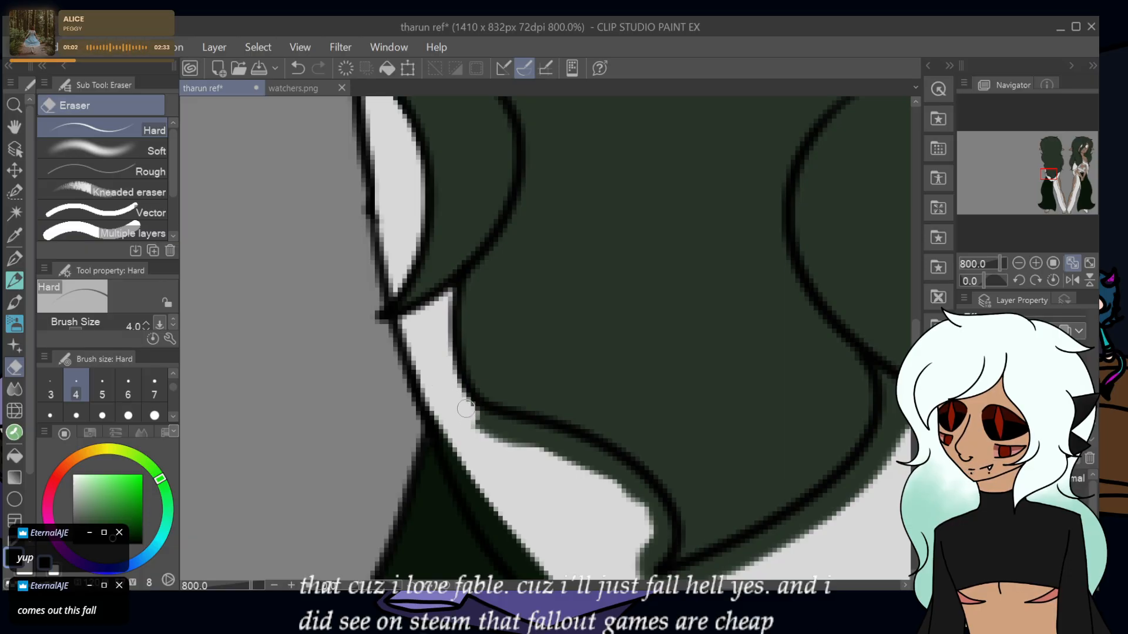
pyautogui.moveTo(521, 438)
pyautogui.mouseDown()
pyautogui.moveTo(470, 432)
pyautogui.moveTo(523, 435)
pyautogui.moveTo(479, 413)
pyautogui.mouseUp()
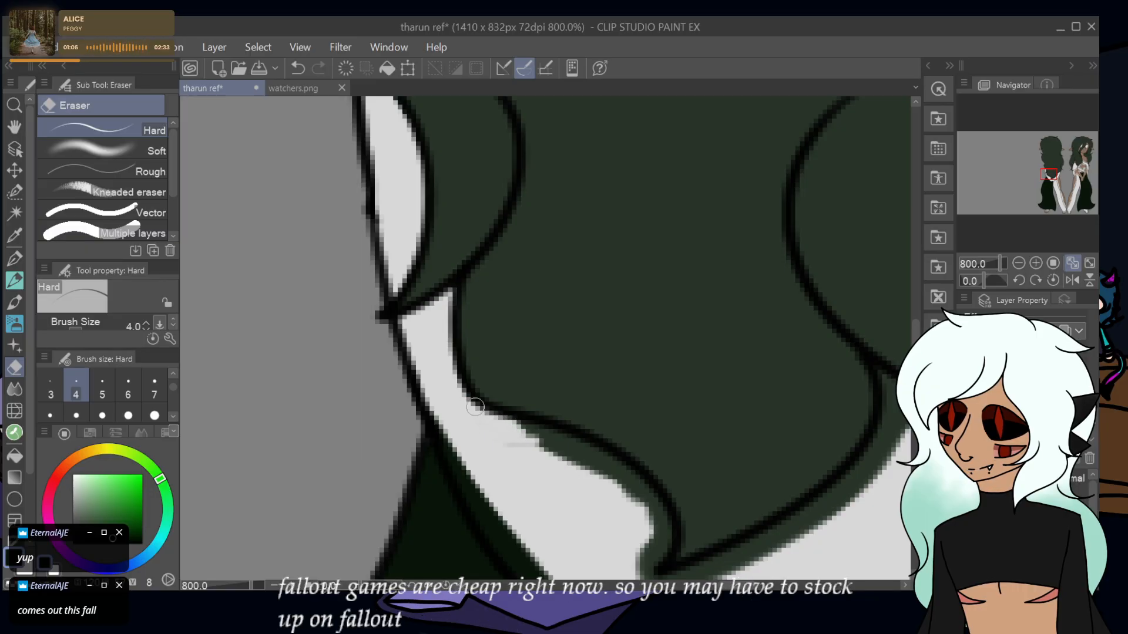
pyautogui.moveTo(451, 367); pyautogui.dragTo(465, 405)
pyautogui.moveTo(506, 444)
pyautogui.mouseDown()
pyautogui.moveTo(560, 460)
pyautogui.moveTo(505, 423)
pyautogui.moveTo(551, 430)
pyautogui.moveTo(625, 471)
pyautogui.moveTo(664, 514)
pyautogui.moveTo(662, 554)
pyautogui.moveTo(649, 556)
pyautogui.moveTo(650, 544)
pyautogui.moveTo(636, 558)
pyautogui.moveTo(651, 543)
pyautogui.moveTo(646, 504)
pyautogui.moveTo(615, 470)
pyautogui.moveTo(605, 462)
pyautogui.moveTo(624, 505)
pyautogui.moveTo(603, 479)
pyautogui.moveTo(524, 441)
pyautogui.moveTo(551, 438)
pyautogui.mouseUp()
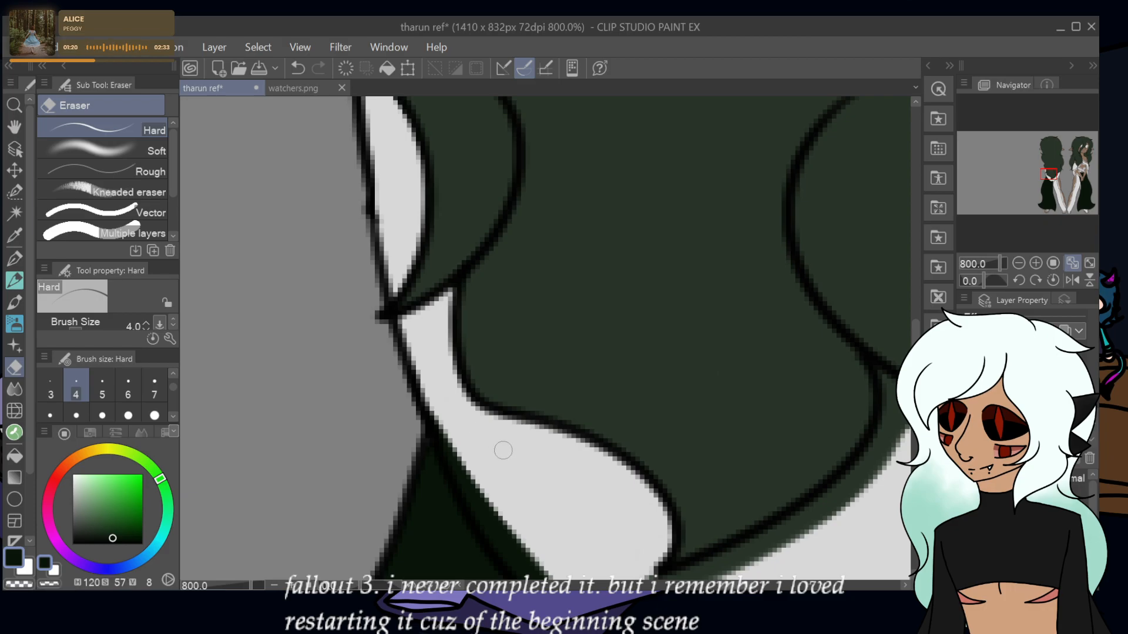
# - Erase the green from the white cloth between the hair's central tip and right-hand lock, and sample the cloth's light grey as drawing colour
pyautogui.moveTo(1051, 177); pyautogui.dragTo(1056, 176)
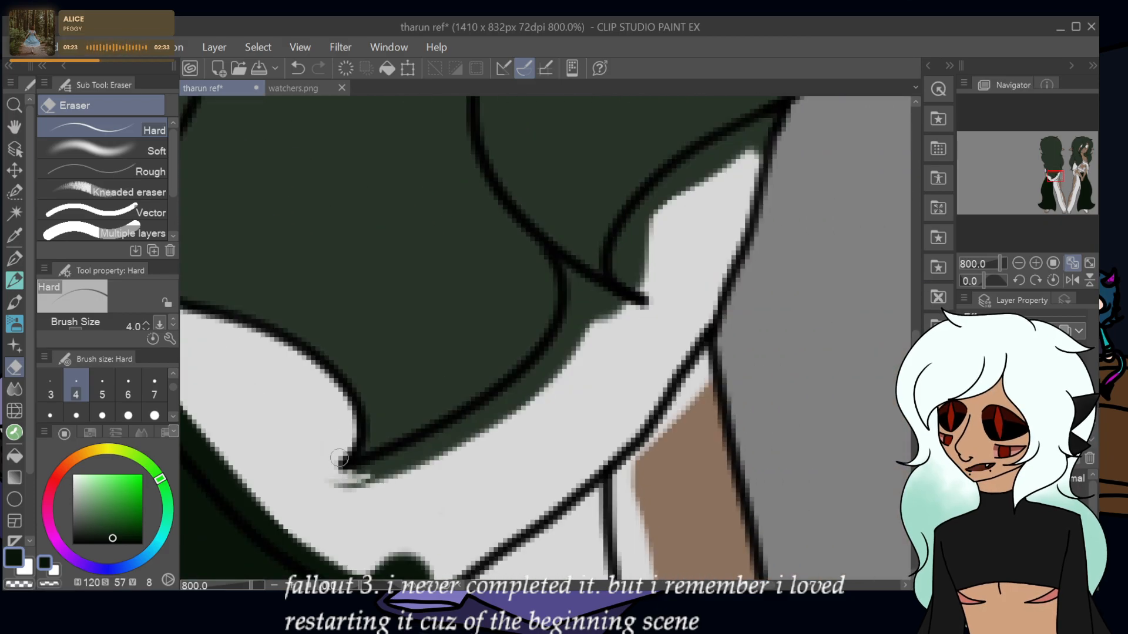
pyautogui.moveTo(366, 480)
pyautogui.mouseDown()
pyautogui.moveTo(335, 478)
pyautogui.moveTo(441, 446)
pyautogui.moveTo(396, 484)
pyautogui.moveTo(352, 496)
pyautogui.moveTo(402, 478)
pyautogui.mouseUp()
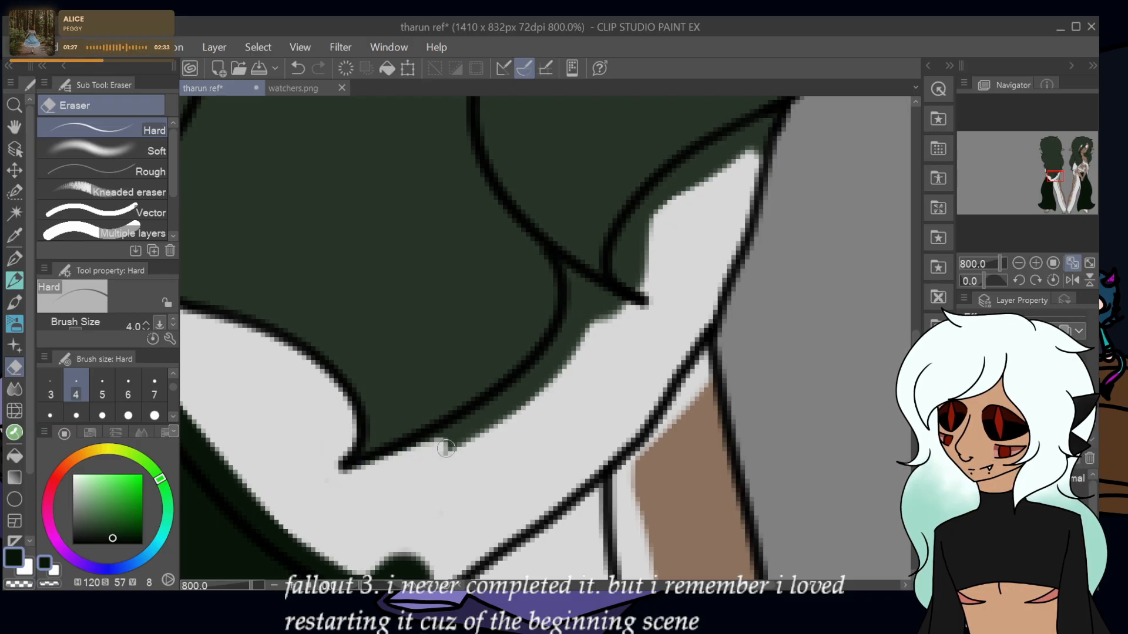
pyautogui.moveTo(445, 448)
pyautogui.mouseDown()
pyautogui.moveTo(461, 434)
pyautogui.moveTo(355, 473)
pyautogui.mouseUp()
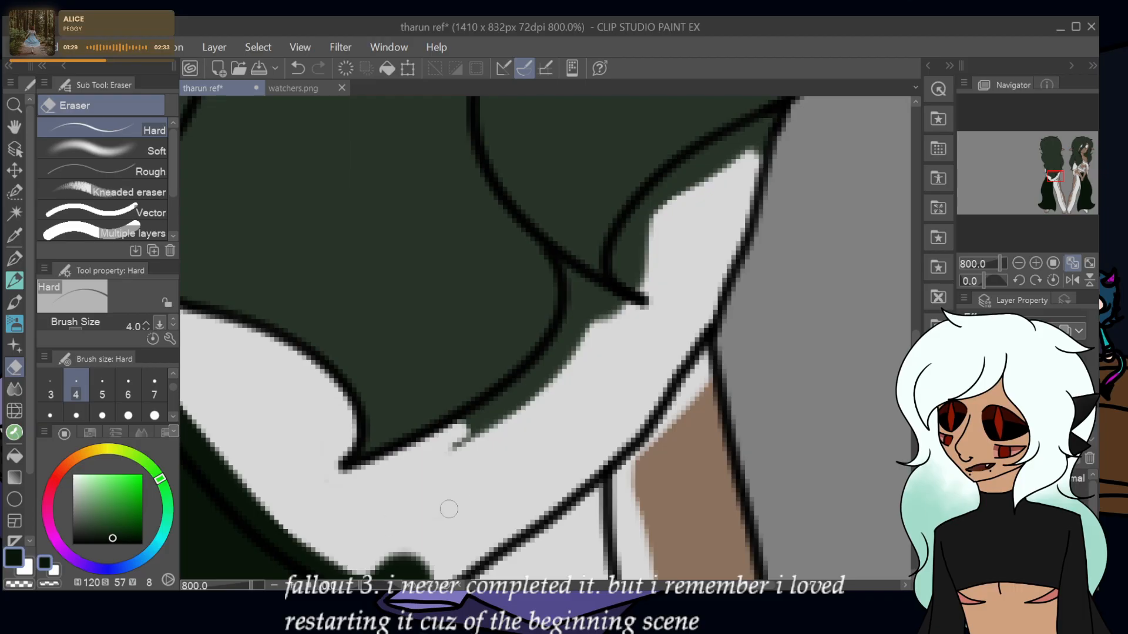
pyautogui.keyDown('alt'); pyautogui.click(401, 505); pyautogui.keyUp('alt')
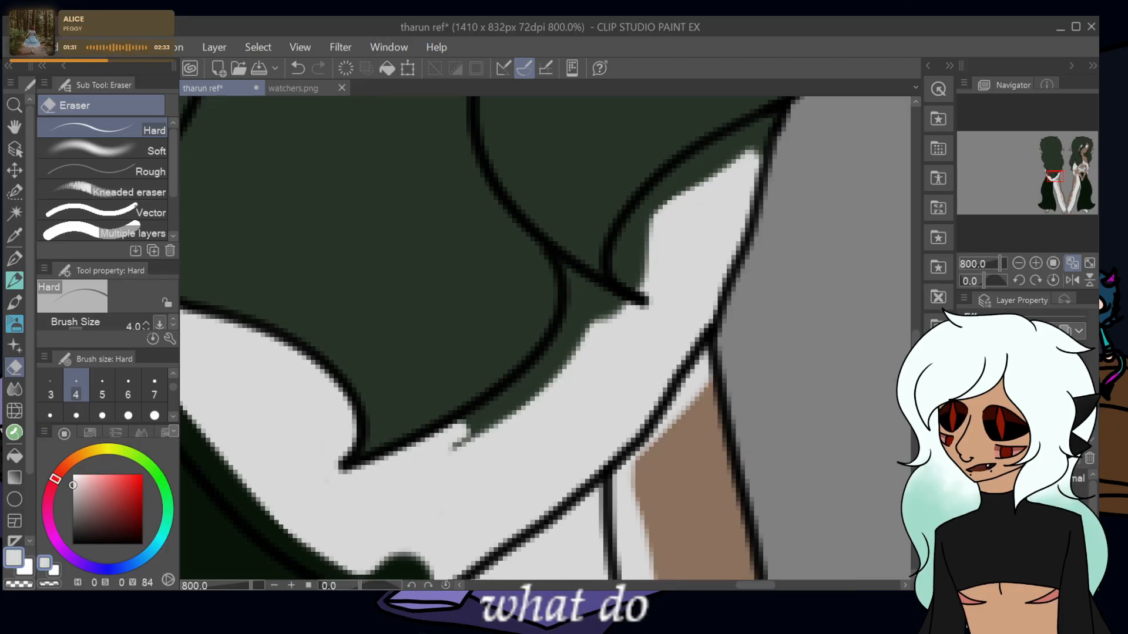
pyautogui.press('p')
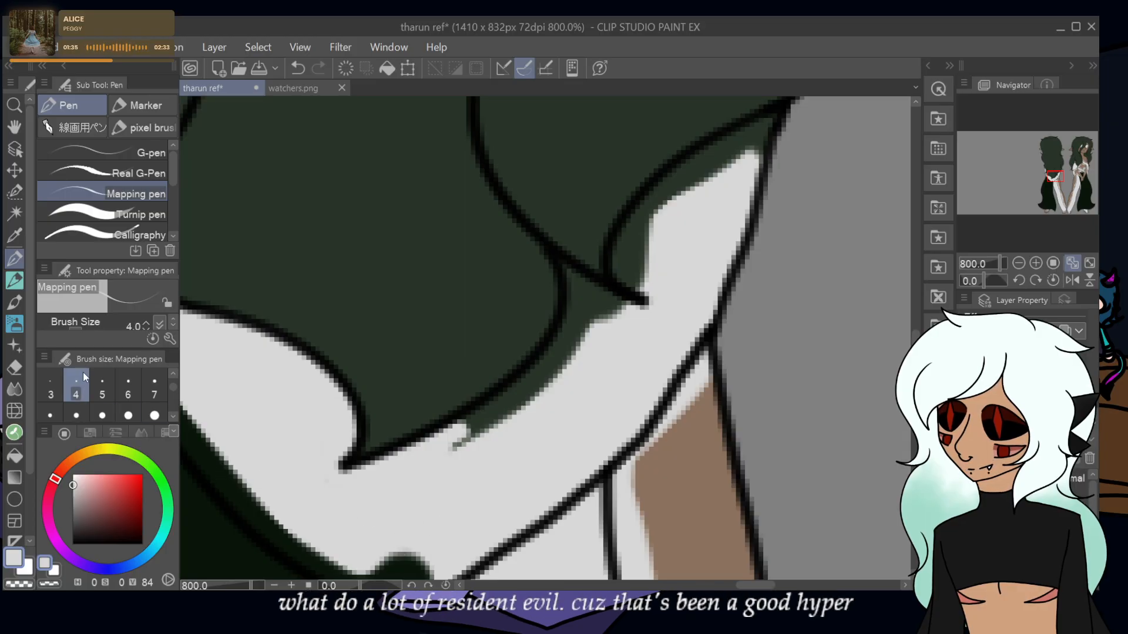
pyautogui.click(16, 367)
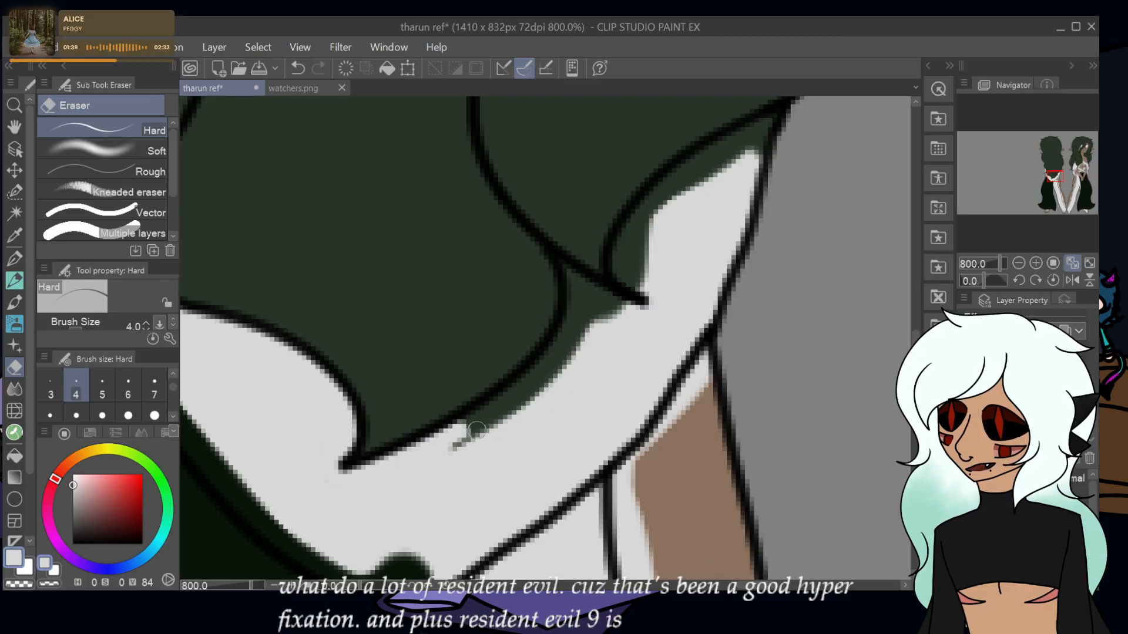
pyautogui.moveTo(476, 430)
pyautogui.mouseDown()
pyautogui.moveTo(516, 396)
pyautogui.moveTo(500, 402)
pyautogui.mouseUp()
pyautogui.moveTo(450, 430)
pyautogui.mouseDown()
pyautogui.moveTo(521, 401)
pyautogui.moveTo(543, 351)
pyautogui.moveTo(507, 393)
pyautogui.moveTo(565, 342)
pyautogui.moveTo(545, 359)
pyautogui.moveTo(560, 347)
pyautogui.moveTo(567, 269)
pyautogui.mouseUp()
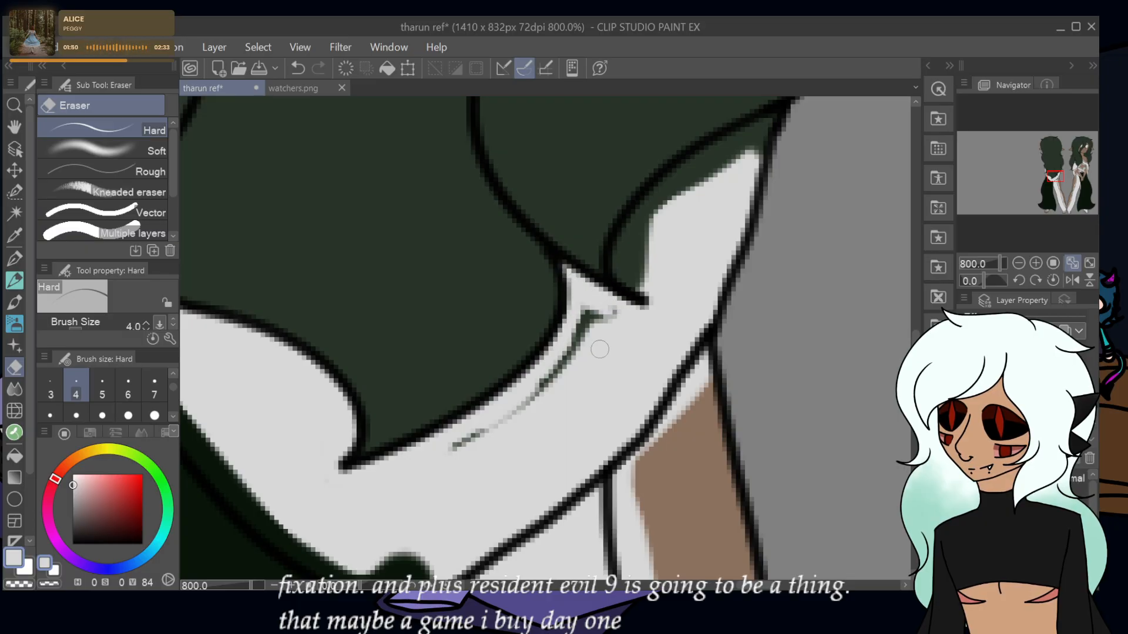
pyautogui.moveTo(598, 332); pyautogui.dragTo(591, 314)
pyautogui.moveTo(555, 371); pyautogui.dragTo(468, 439)
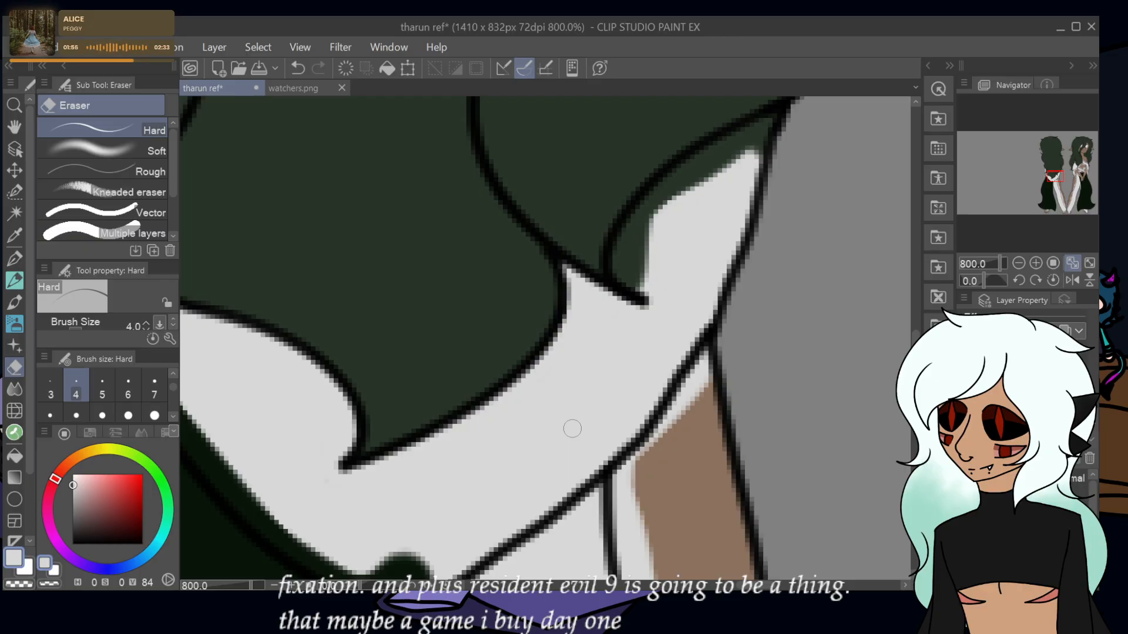
# - Erase the green from the white upper sleeve beneath the back view's right-hand hair curl
pyautogui.moveTo(756, 127)
pyautogui.mouseDown()
pyautogui.moveTo(678, 171)
pyautogui.moveTo(670, 192)
pyautogui.moveTo(650, 200)
pyautogui.moveTo(663, 183)
pyautogui.moveTo(633, 214)
pyautogui.mouseUp()
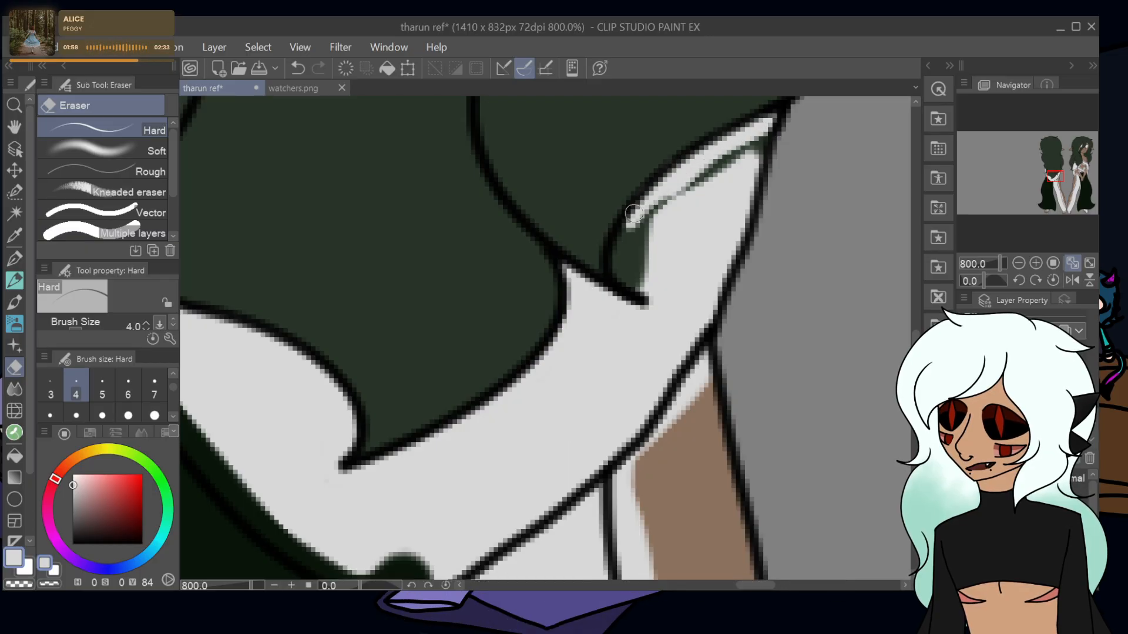
pyautogui.moveTo(615, 273)
pyautogui.mouseDown()
pyautogui.moveTo(624, 249)
pyautogui.moveTo(642, 234)
pyautogui.mouseUp()
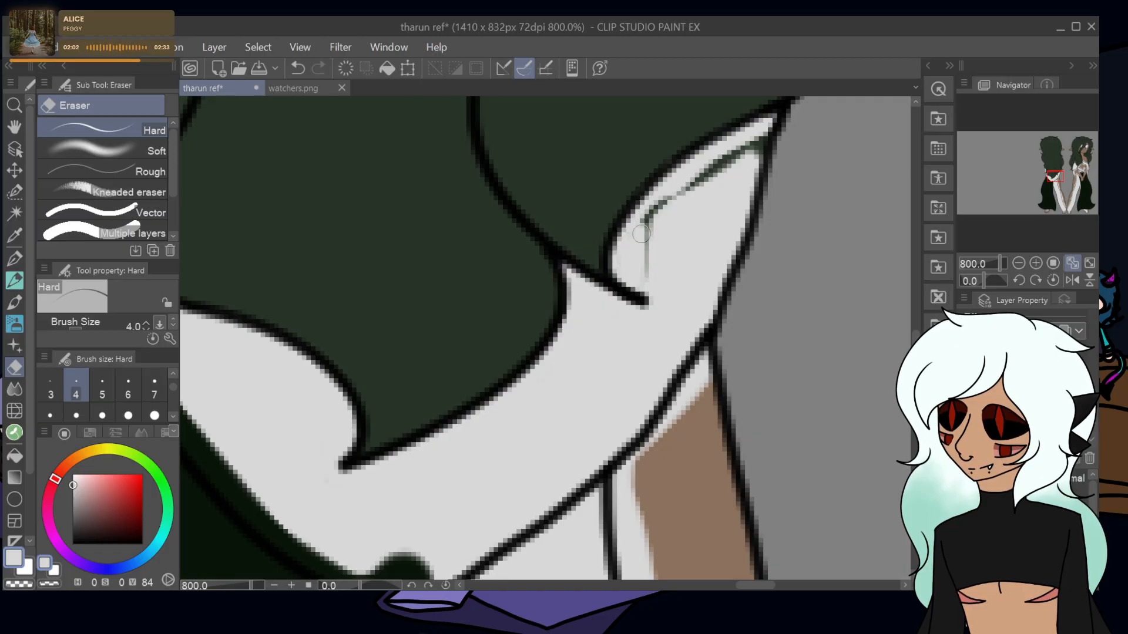
pyautogui.moveTo(684, 188)
pyautogui.mouseDown()
pyautogui.moveTo(738, 166)
pyautogui.moveTo(776, 127)
pyautogui.moveTo(715, 156)
pyautogui.moveTo(655, 227)
pyautogui.mouseUp()
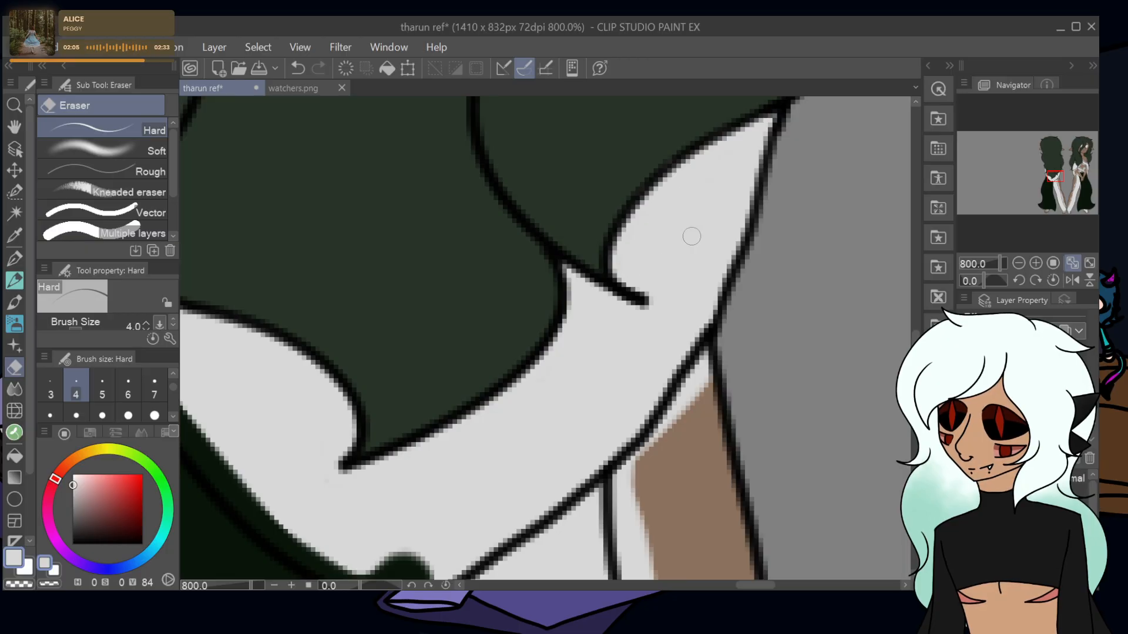
# - Erase the skirt's dark green from the lower edge of the white cloth at the back view's waist
pyautogui.moveTo(1054, 175)
pyautogui.mouseDown()
pyautogui.moveTo(1051, 160)
pyautogui.moveTo(1064, 154)
pyautogui.moveTo(1049, 179)
pyautogui.mouseUp()
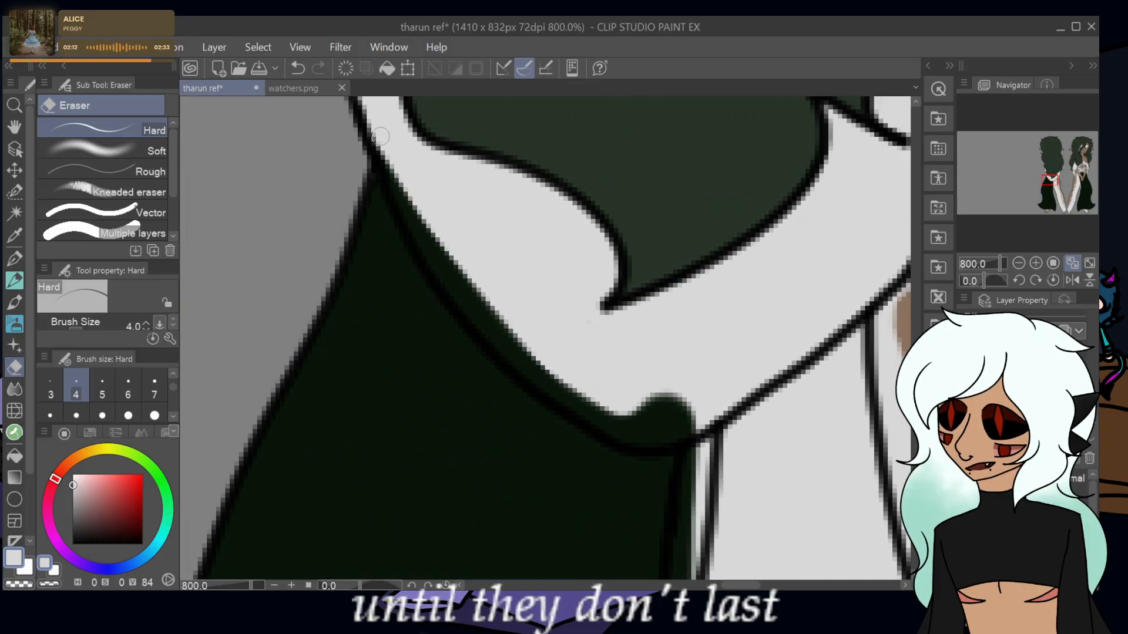
pyautogui.moveTo(379, 145)
pyautogui.mouseDown()
pyautogui.moveTo(444, 250)
pyautogui.moveTo(380, 160)
pyautogui.moveTo(422, 255)
pyautogui.moveTo(460, 300)
pyautogui.moveTo(502, 304)
pyautogui.moveTo(441, 241)
pyautogui.moveTo(437, 264)
pyautogui.moveTo(498, 325)
pyautogui.moveTo(568, 344)
pyautogui.moveTo(577, 314)
pyautogui.moveTo(539, 300)
pyautogui.moveTo(537, 359)
pyautogui.moveTo(417, 233)
pyautogui.moveTo(488, 325)
pyautogui.mouseUp()
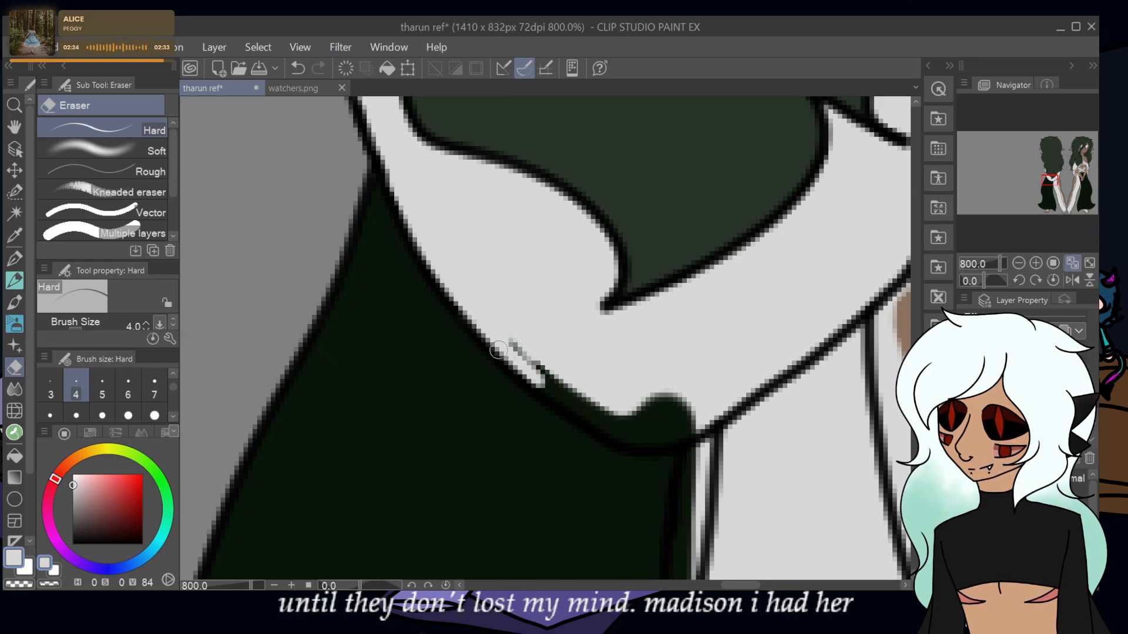
pyautogui.moveTo(690, 415)
pyautogui.mouseDown()
pyautogui.moveTo(621, 440)
pyautogui.moveTo(691, 430)
pyautogui.moveTo(650, 444)
pyautogui.moveTo(622, 425)
pyautogui.moveTo(644, 426)
pyautogui.moveTo(653, 412)
pyautogui.moveTo(587, 420)
pyautogui.moveTo(613, 430)
pyautogui.moveTo(546, 390)
pyautogui.mouseUp()
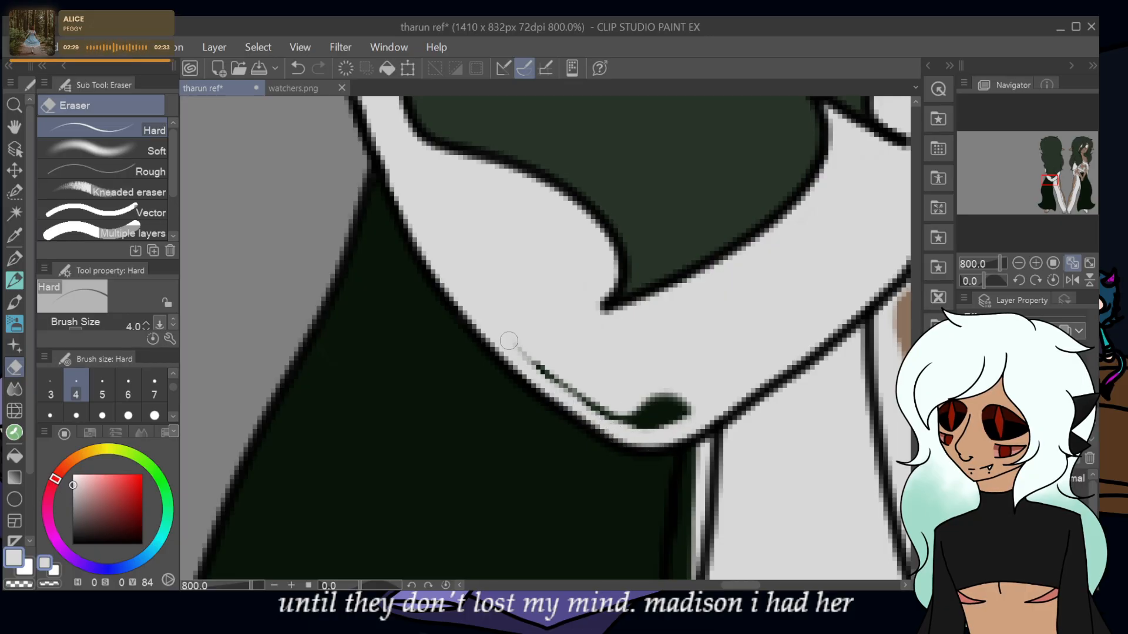
pyautogui.moveTo(509, 340)
pyautogui.mouseDown()
pyautogui.moveTo(614, 422)
pyautogui.moveTo(649, 433)
pyautogui.moveTo(684, 423)
pyautogui.moveTo(662, 433)
pyautogui.moveTo(712, 410)
pyautogui.moveTo(627, 398)
pyautogui.mouseUp()
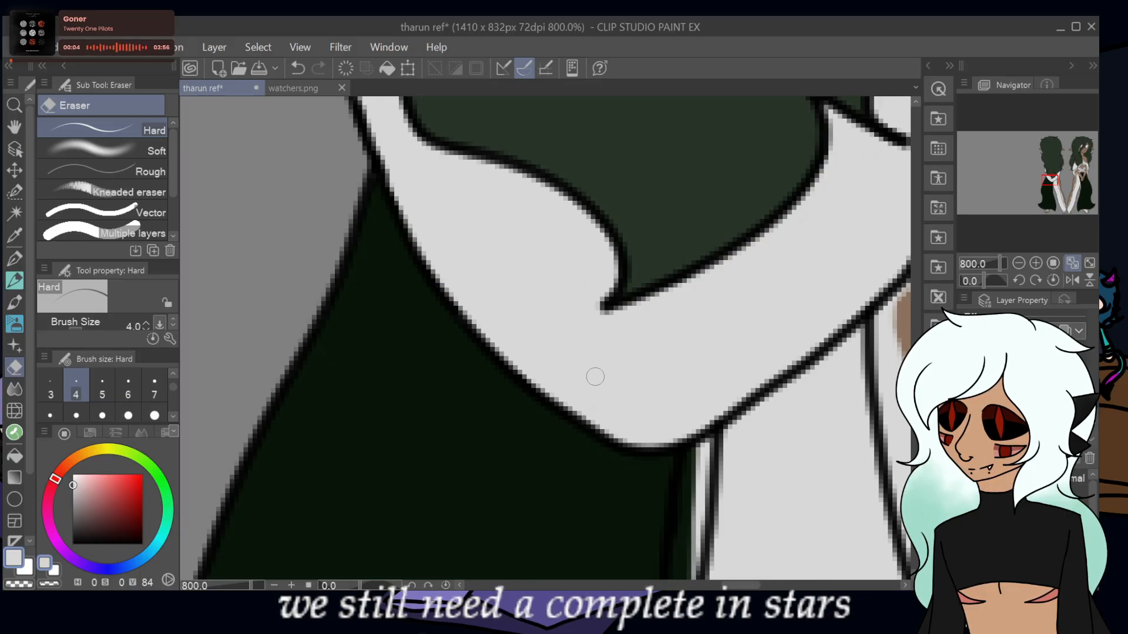
# - Erase the dark green from the thin white strip between the skirt's side and the sleeve, undoing one stray stroke
pyautogui.moveTo(595, 377); pyautogui.dragTo(437, 112)
pyautogui.moveTo(536, 235)
pyautogui.mouseDown()
pyautogui.moveTo(538, 188)
pyautogui.moveTo(522, 258)
pyautogui.moveTo(537, 218)
pyautogui.moveTo(520, 243)
pyautogui.moveTo(523, 355)
pyautogui.mouseUp()
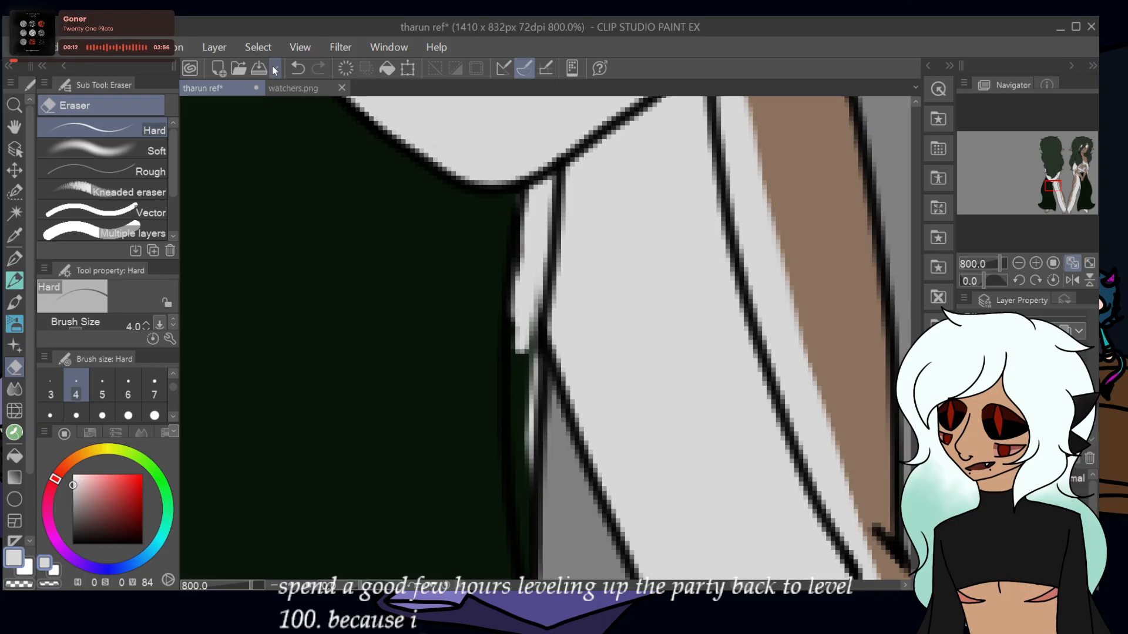
pyautogui.click(297, 68)
pyautogui.moveTo(530, 249); pyautogui.dragTo(528, 531)
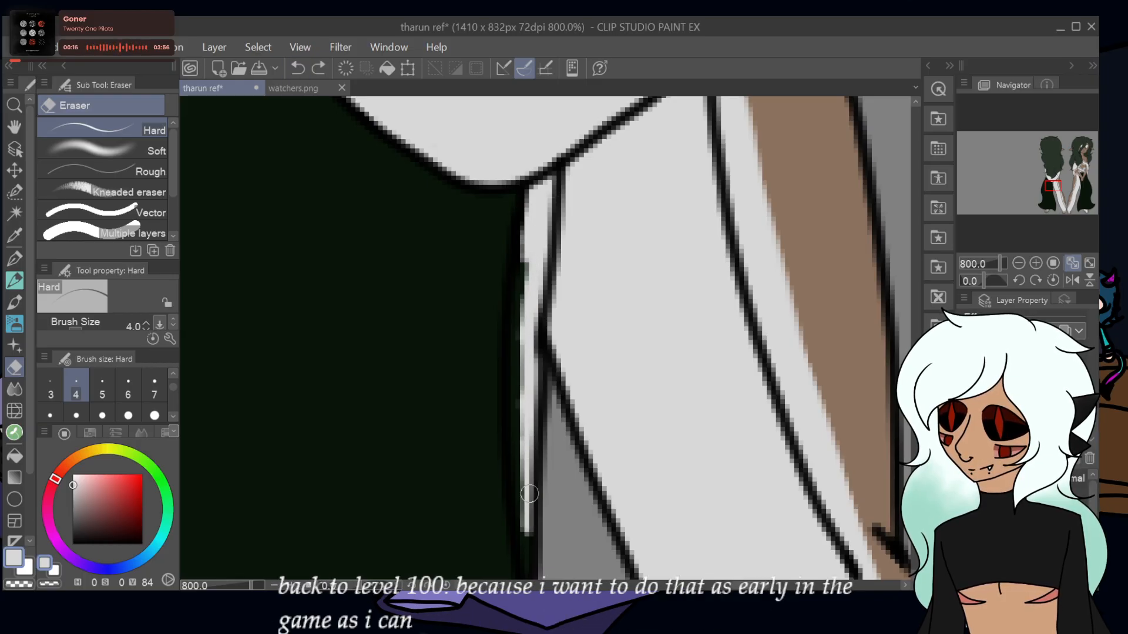
pyautogui.moveTo(529, 493)
pyautogui.mouseDown()
pyautogui.moveTo(516, 308)
pyautogui.moveTo(520, 336)
pyautogui.moveTo(531, 225)
pyautogui.mouseUp()
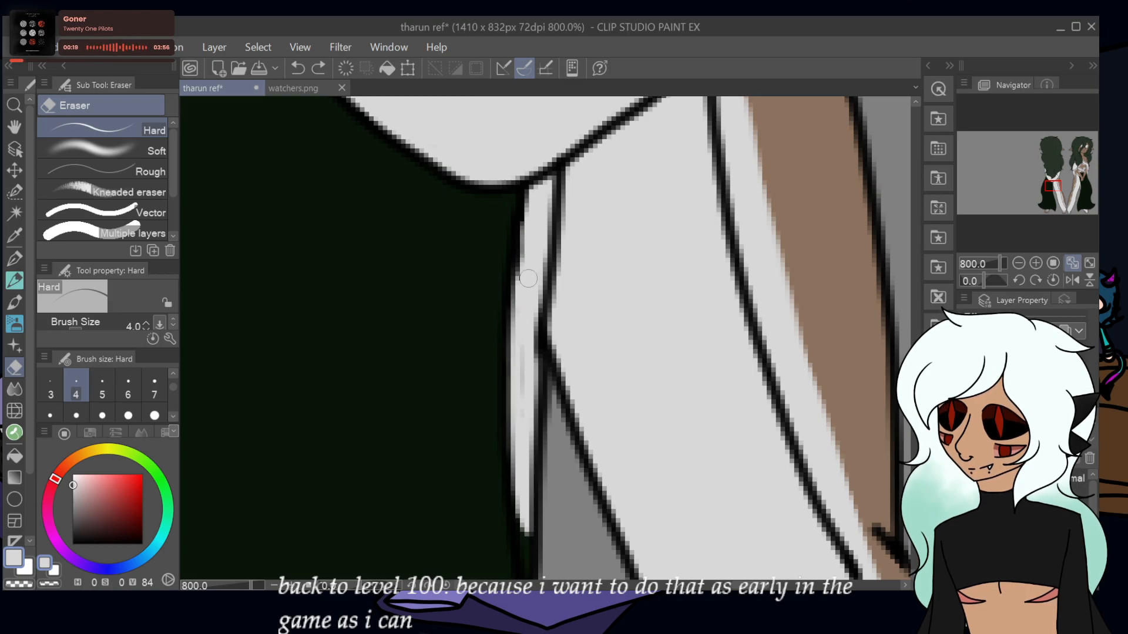
pyautogui.moveTo(528, 278); pyautogui.dragTo(520, 359)
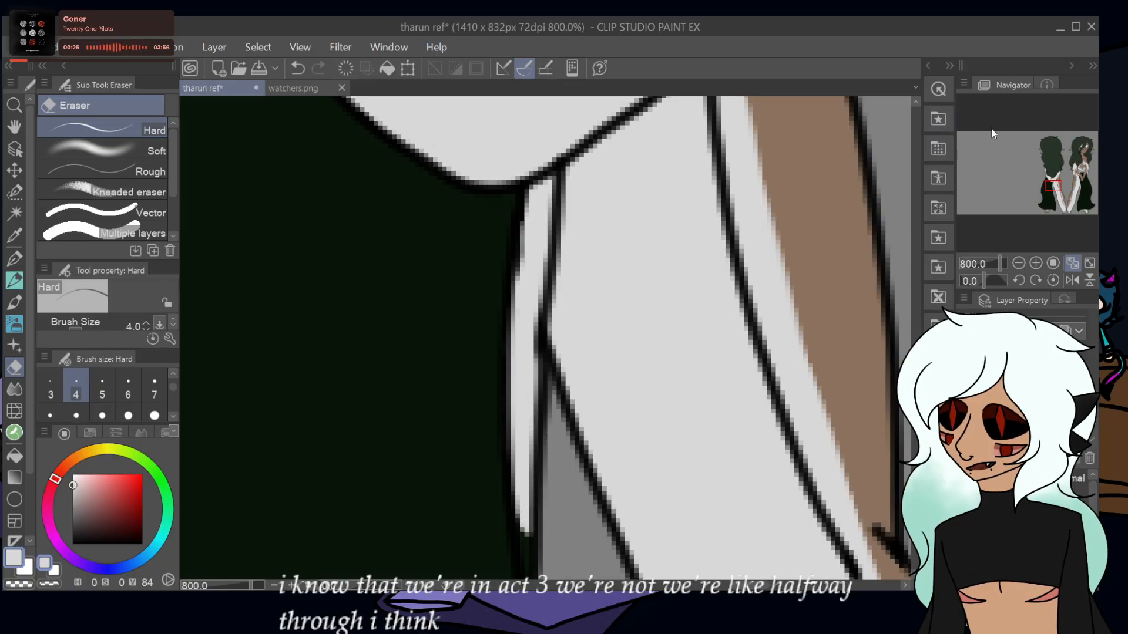
pyautogui.moveTo(1055, 186); pyautogui.dragTo(1055, 190)
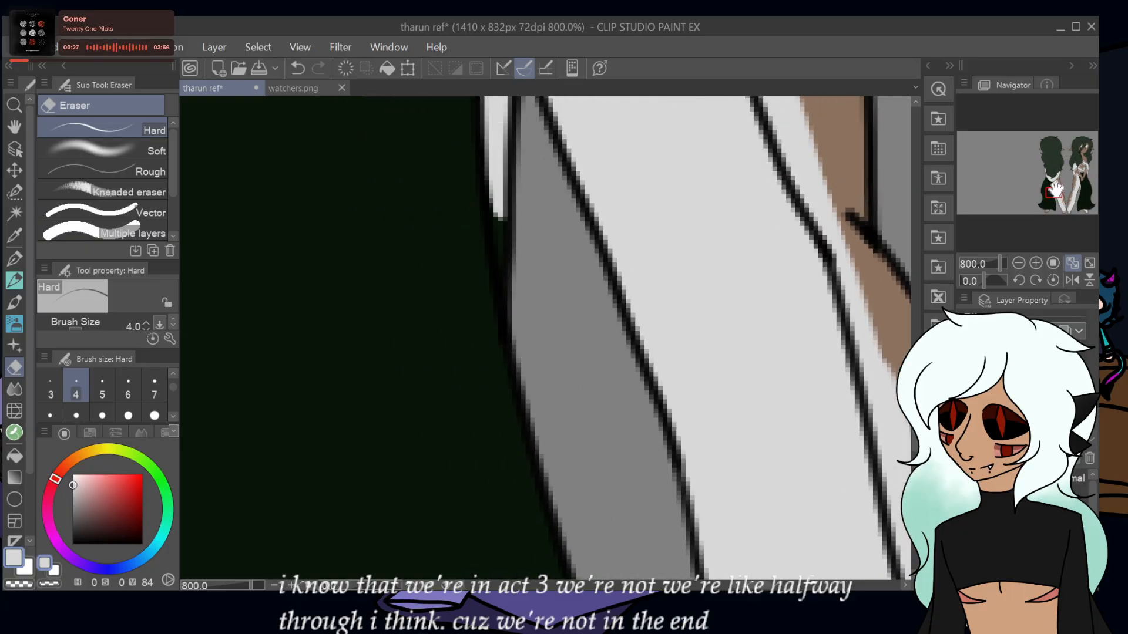
pyautogui.moveTo(499, 202); pyautogui.dragTo(500, 255)
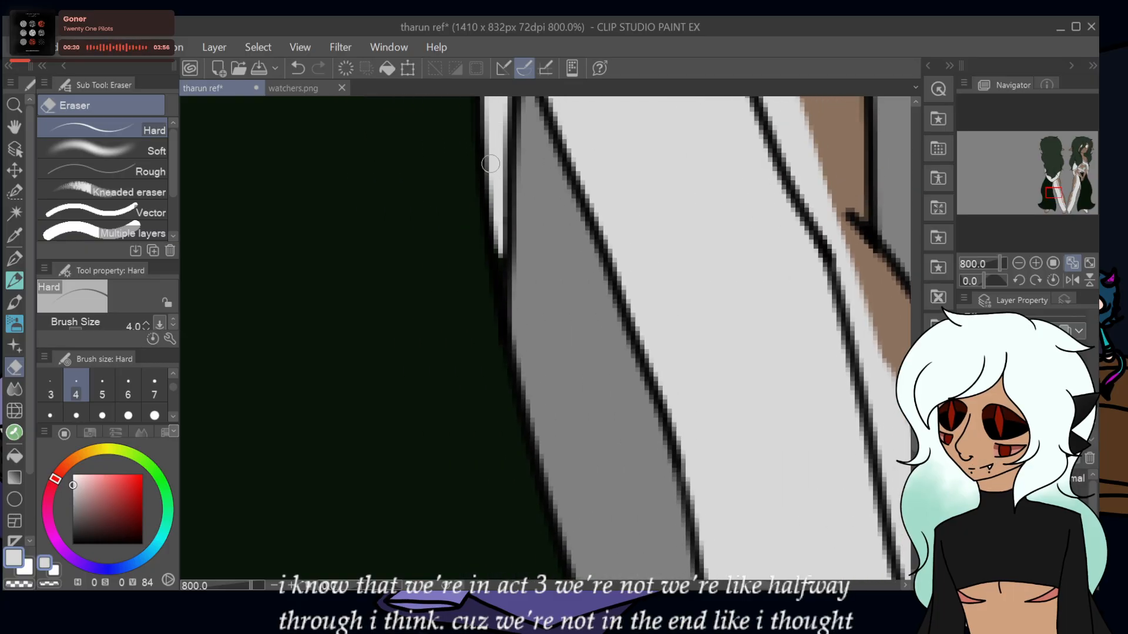
pyautogui.moveTo(496, 201); pyautogui.dragTo(502, 265)
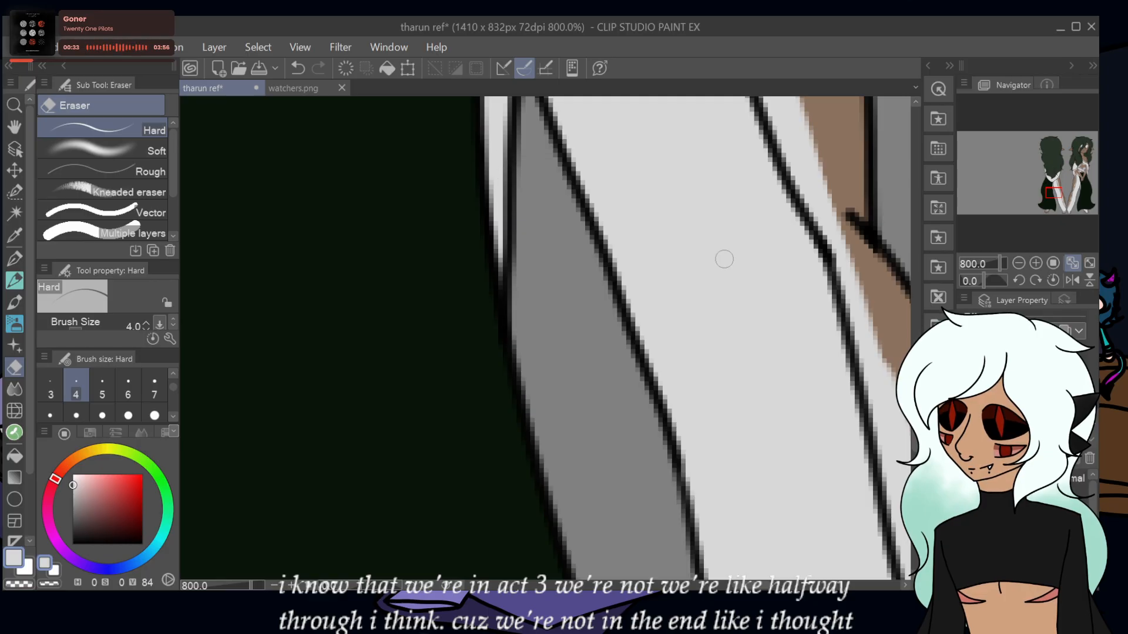
# - Erase the dark green from the white ankle band below the back view's skirt hem, and switch to the Mapping pen
pyautogui.moveTo(1053, 192); pyautogui.dragTo(1048, 211)
pyautogui.moveTo(389, 242)
pyautogui.mouseDown()
pyautogui.moveTo(487, 239)
pyautogui.moveTo(437, 248)
pyautogui.moveTo(434, 238)
pyautogui.moveTo(519, 225)
pyautogui.moveTo(442, 229)
pyautogui.moveTo(544, 220)
pyautogui.moveTo(530, 219)
pyautogui.moveTo(519, 223)
pyautogui.moveTo(585, 235)
pyautogui.moveTo(530, 217)
pyautogui.moveTo(590, 222)
pyautogui.mouseUp()
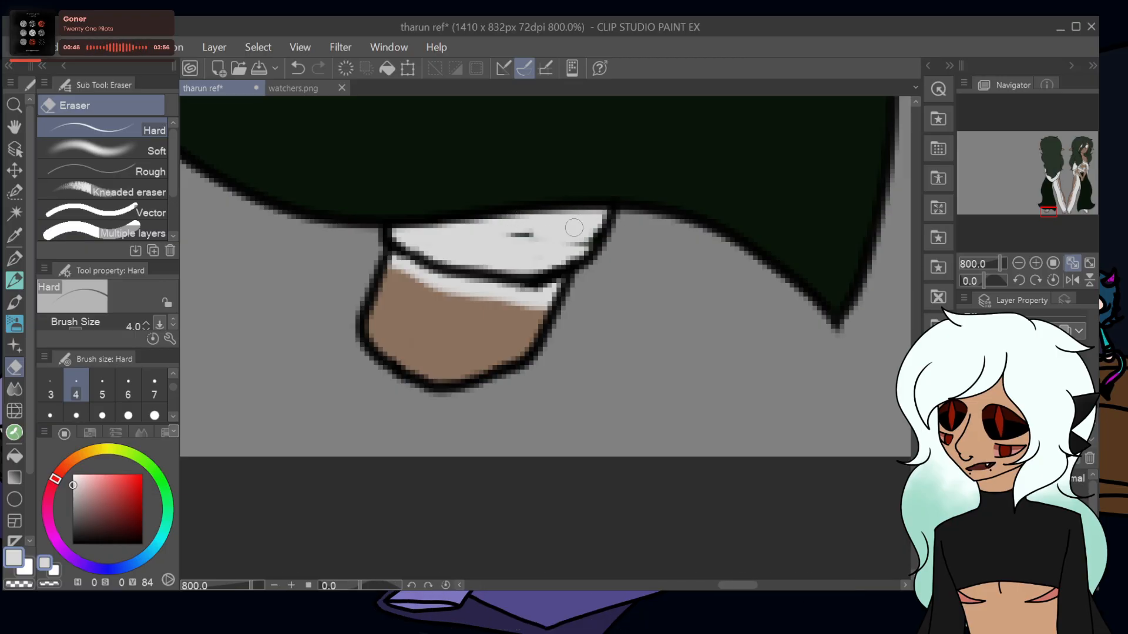
pyautogui.moveTo(534, 235); pyautogui.dragTo(476, 236)
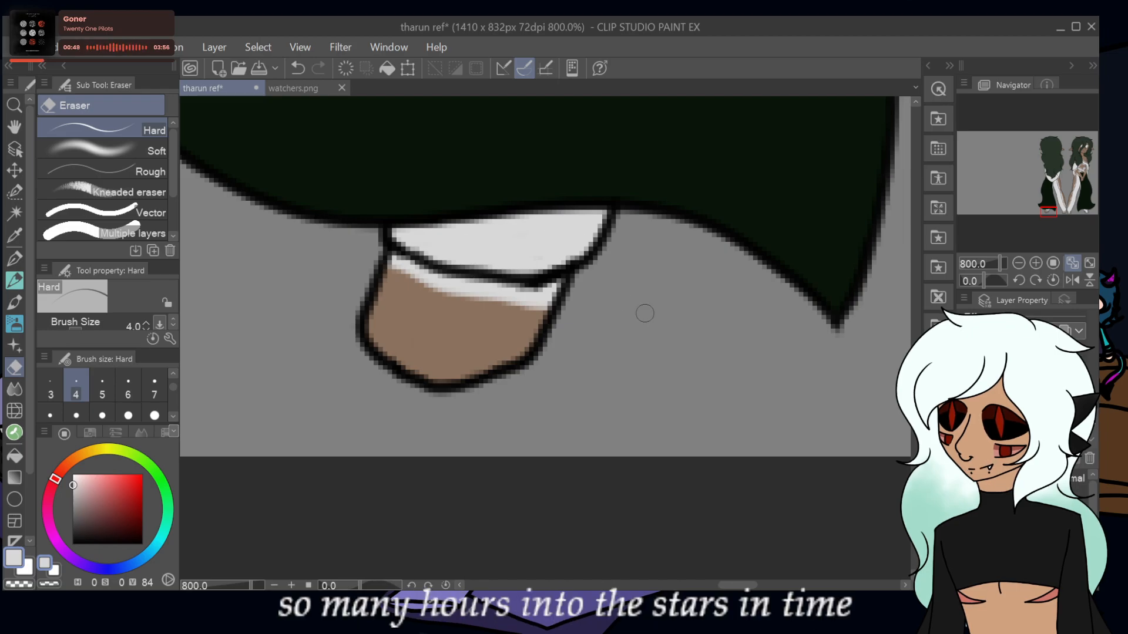
pyautogui.press('p')
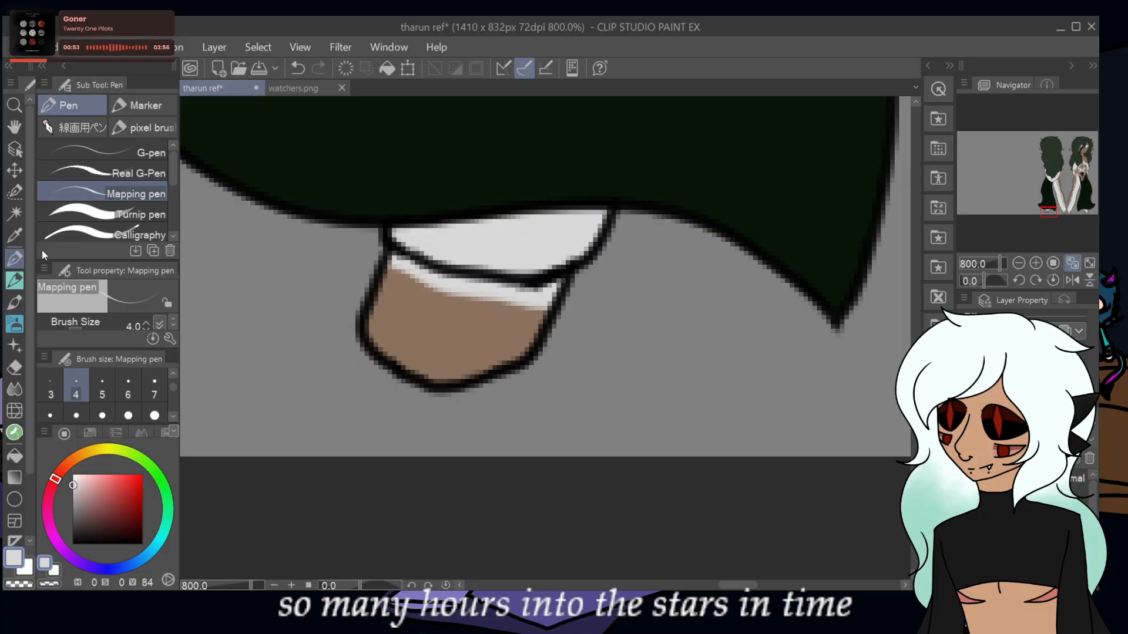
# - Set the Hard eraser to size 5 and erase the white overspill from the small skin gap above the front view's sleeve
pyautogui.click(15, 367)
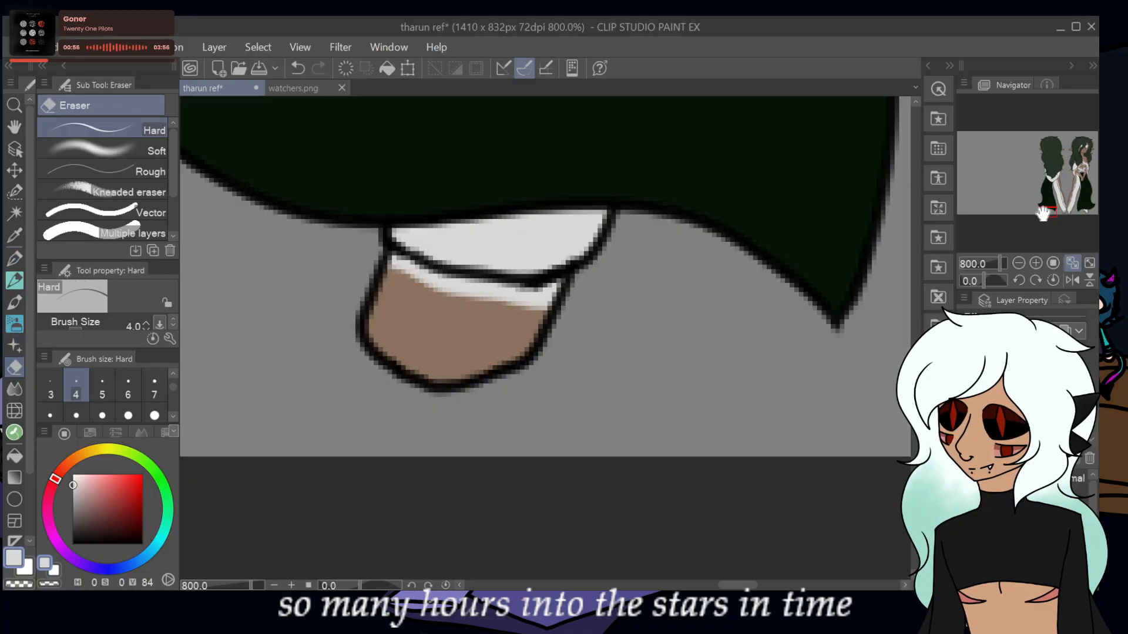
pyautogui.moveTo(1048, 212); pyautogui.dragTo(1055, 151)
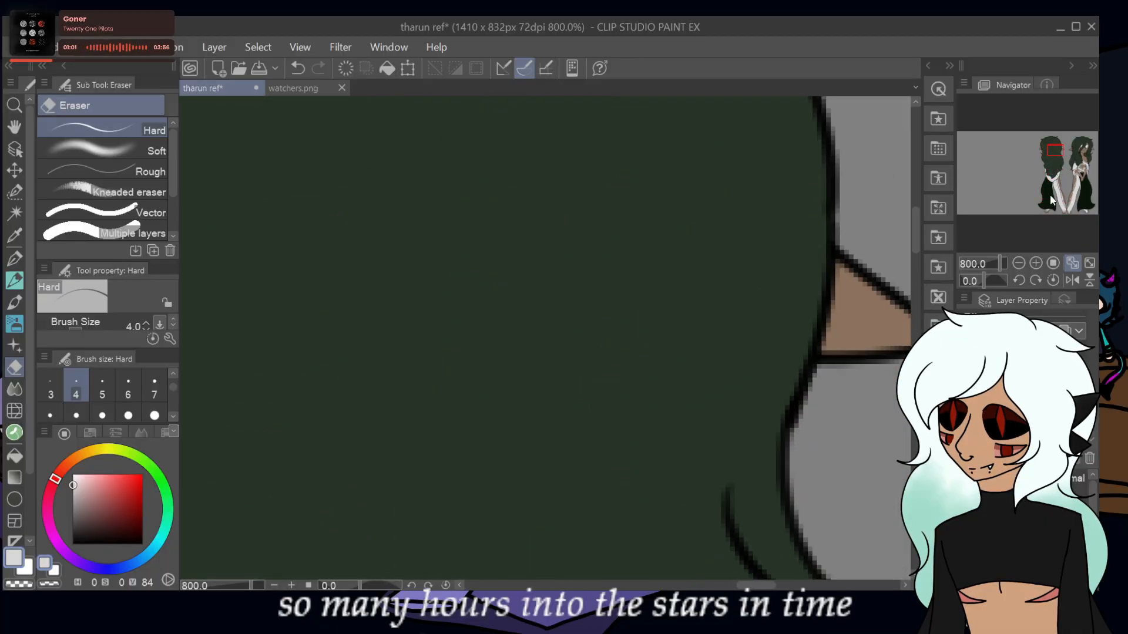
pyautogui.click(1072, 263)
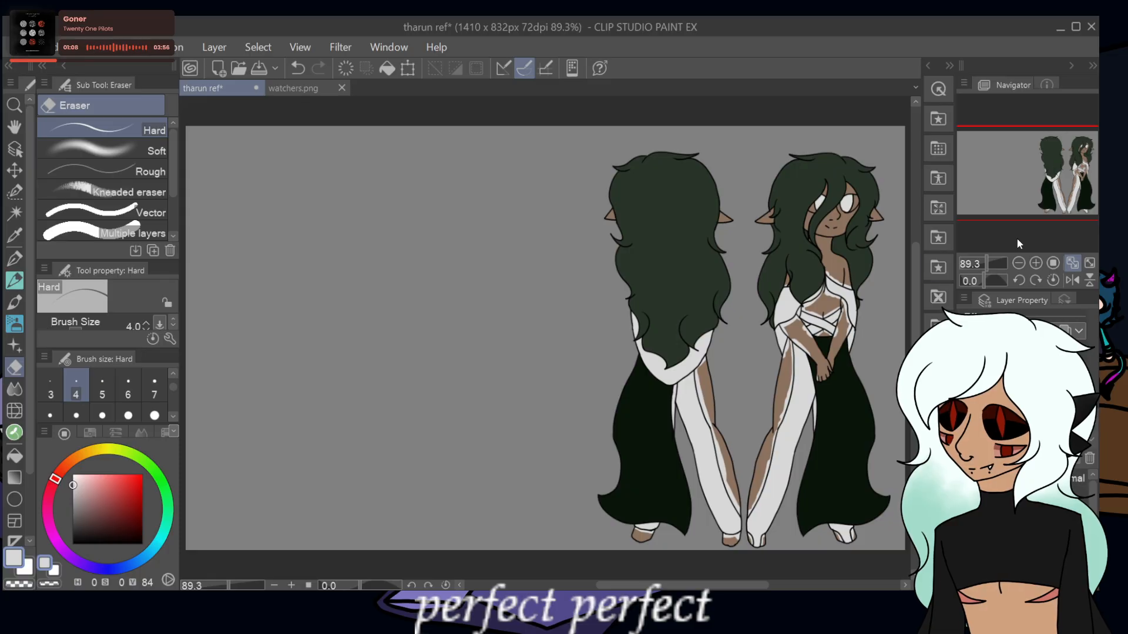
pyautogui.scroll(2, 1051, 170)
pyautogui.moveTo(1040, 162); pyautogui.dragTo(1072, 170)
pyautogui.click(1036, 263)
pyautogui.click(1035, 263)
pyautogui.click(1035, 264)
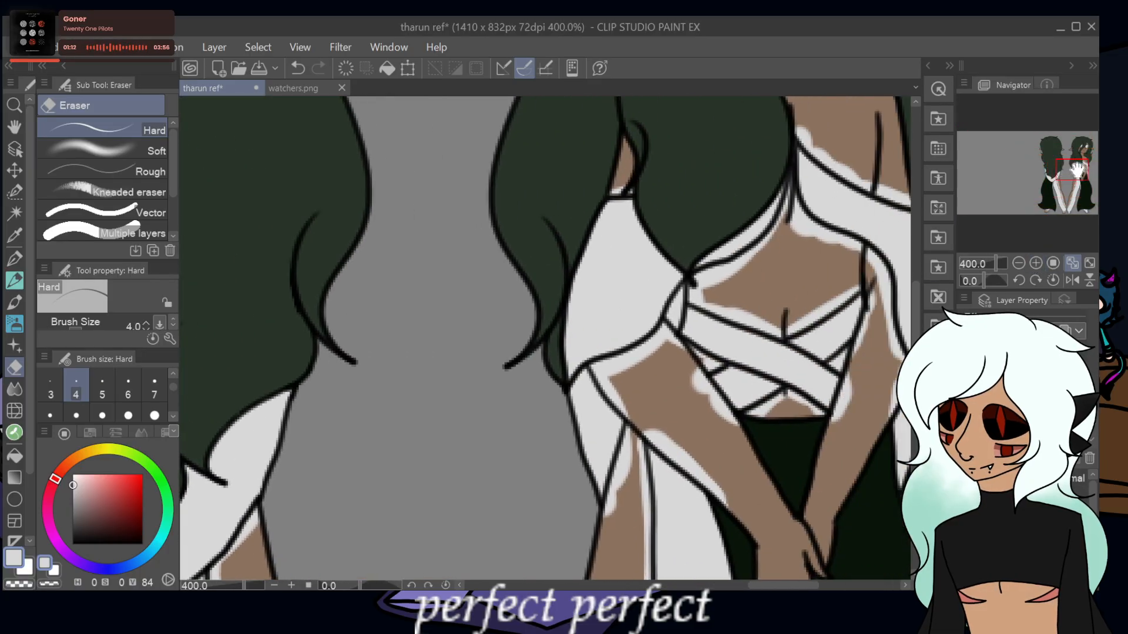
pyautogui.click(128, 388)
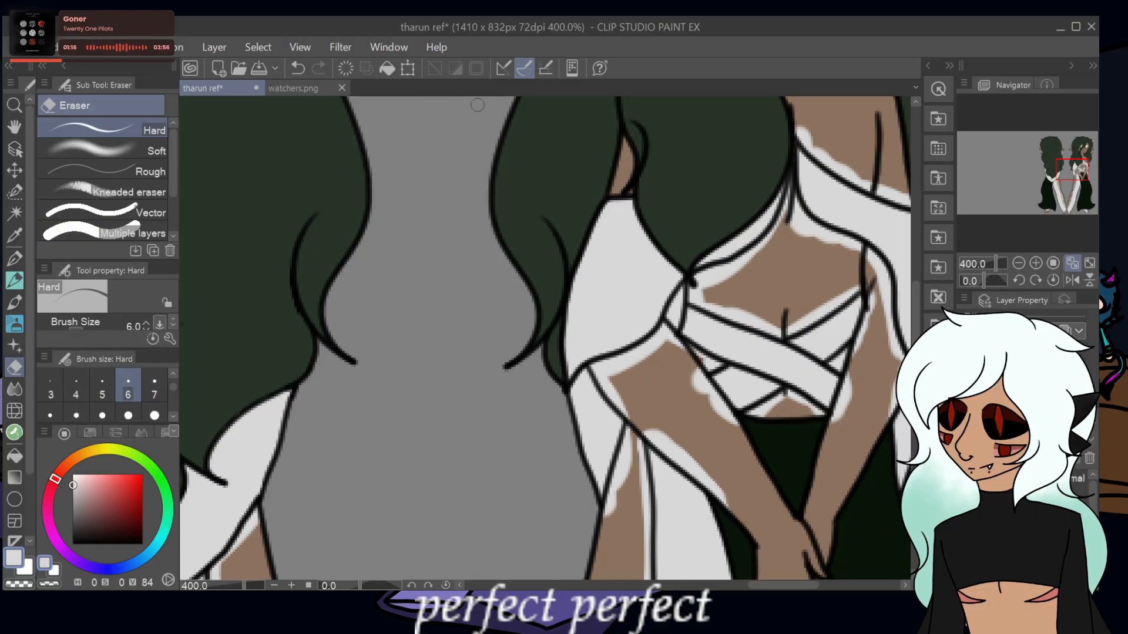
pyautogui.click(298, 68)
pyautogui.click(97, 391)
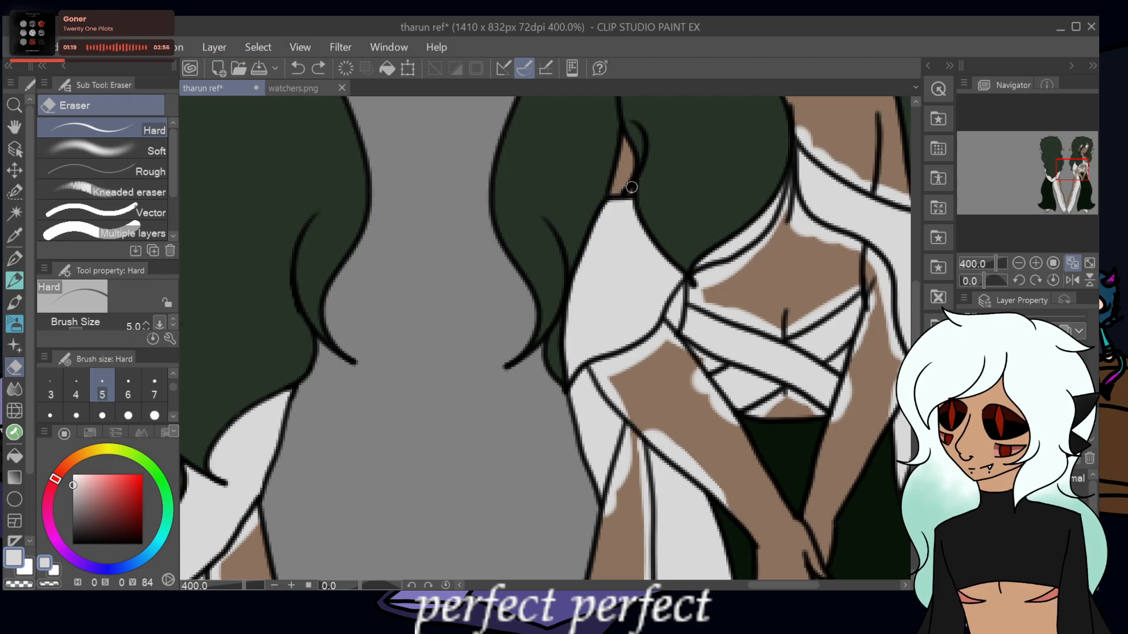
pyautogui.moveTo(631, 187); pyautogui.dragTo(627, 191)
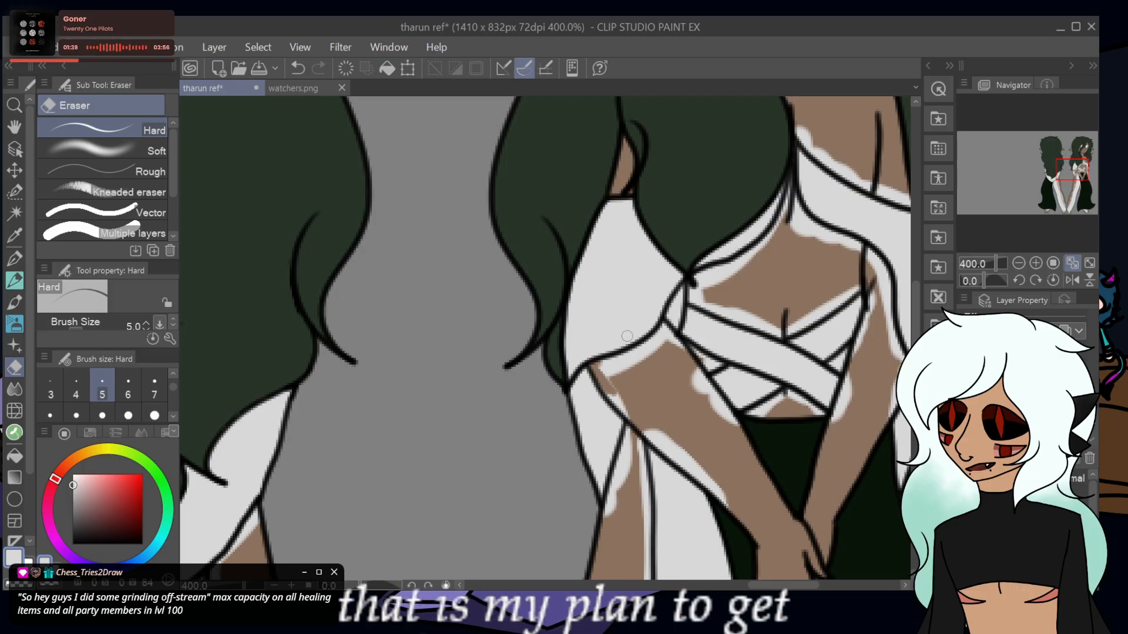
# - Erase the white overspill from the front view's upper forearm, along the sleeve edge and the forearm's outer outline
pyautogui.moveTo(619, 363)
pyautogui.mouseDown()
pyautogui.moveTo(604, 365)
pyautogui.moveTo(663, 331)
pyautogui.mouseUp()
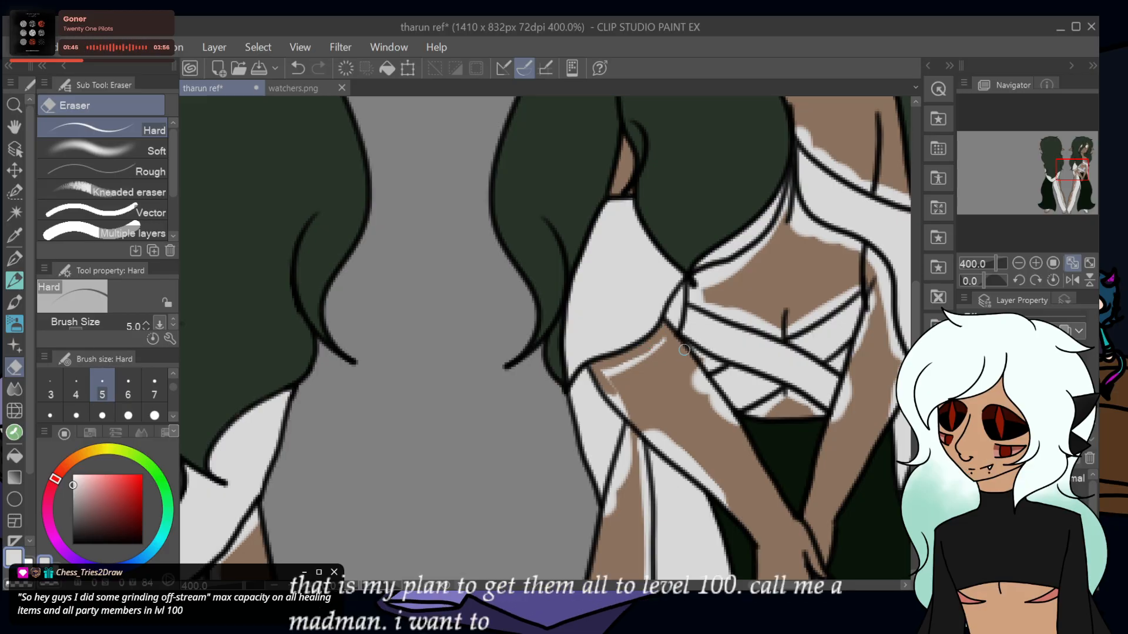
pyautogui.moveTo(666, 346)
pyautogui.mouseDown()
pyautogui.moveTo(611, 375)
pyautogui.moveTo(611, 365)
pyautogui.mouseUp()
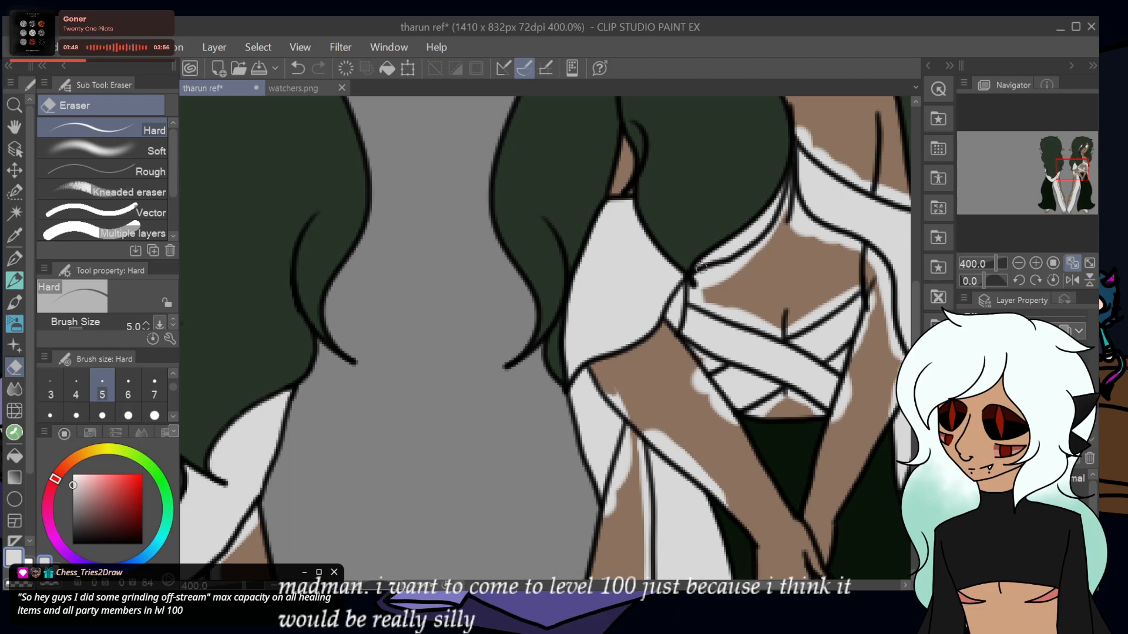
pyautogui.click(1036, 263)
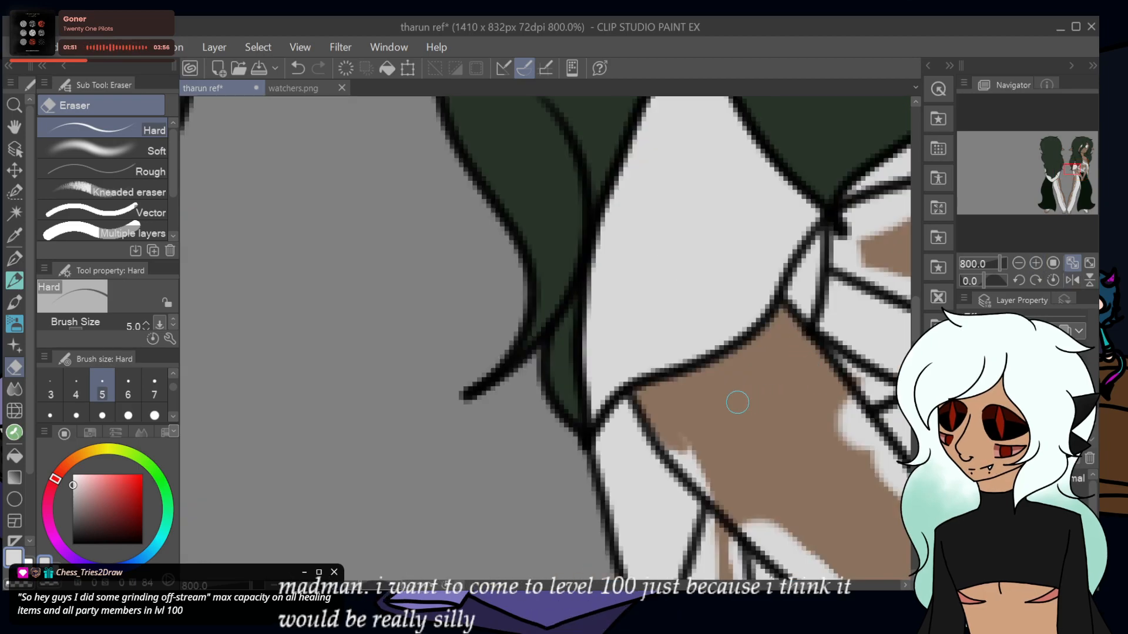
pyautogui.moveTo(680, 437); pyautogui.dragTo(713, 491)
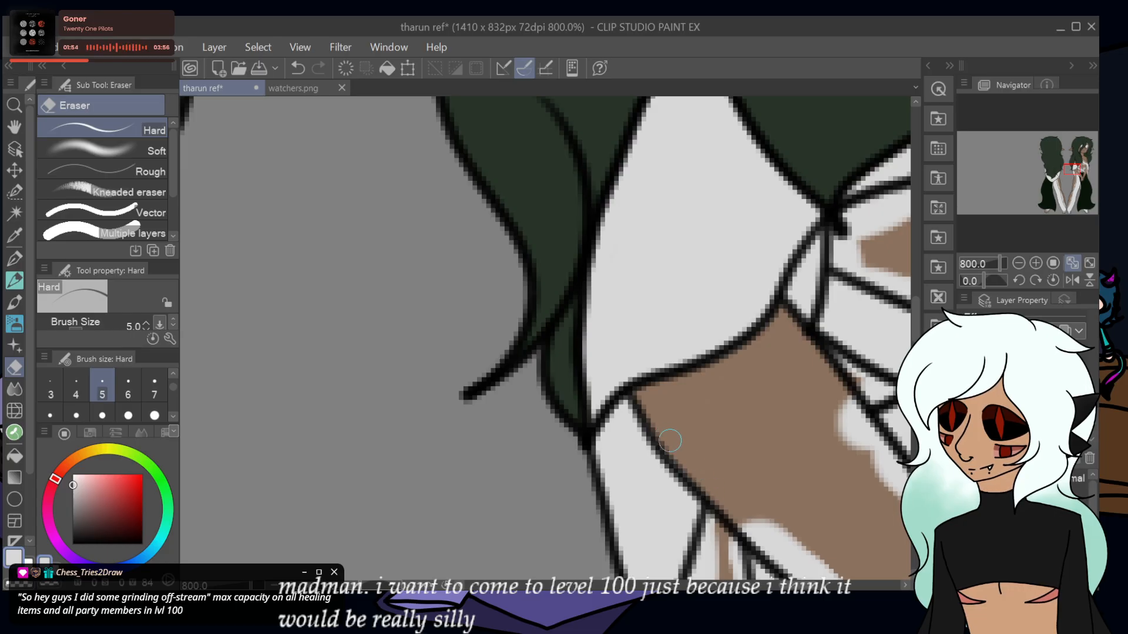
# - Erase the white from the front view's hip and outer thigh skin, between the hanging sleeve and the long white cloth
pyautogui.moveTo(1083, 170); pyautogui.dragTo(1077, 175)
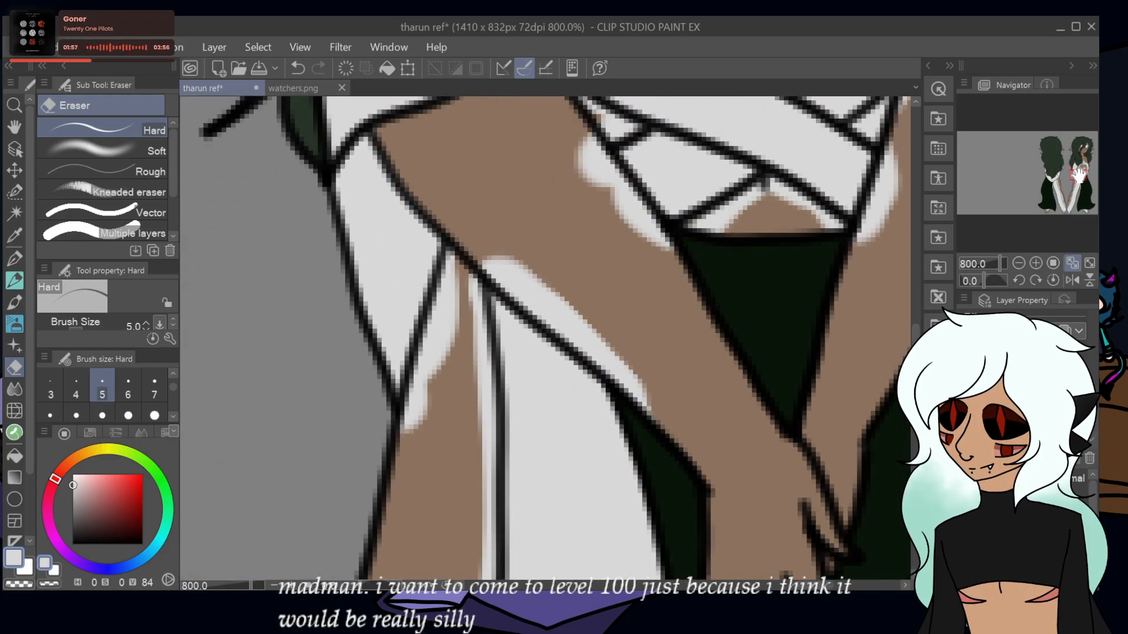
pyautogui.moveTo(455, 250); pyautogui.dragTo(434, 355)
pyautogui.moveTo(446, 282)
pyautogui.mouseDown()
pyautogui.moveTo(444, 329)
pyautogui.moveTo(458, 335)
pyautogui.moveTo(431, 423)
pyautogui.moveTo(414, 405)
pyautogui.moveTo(440, 345)
pyautogui.mouseUp()
pyautogui.moveTo(475, 296)
pyautogui.mouseDown()
pyautogui.moveTo(480, 343)
pyautogui.moveTo(462, 279)
pyautogui.mouseUp()
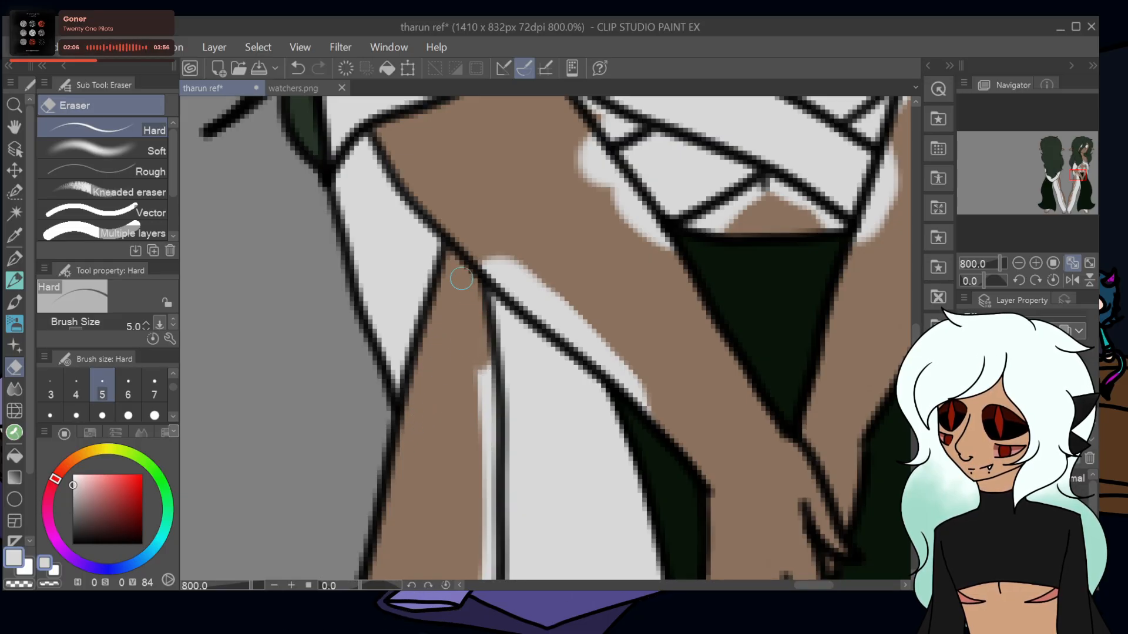
pyautogui.moveTo(482, 368)
pyautogui.mouseDown()
pyautogui.moveTo(474, 327)
pyautogui.moveTo(490, 509)
pyautogui.moveTo(483, 355)
pyautogui.moveTo(480, 491)
pyautogui.moveTo(507, 300)
pyautogui.moveTo(511, 370)
pyautogui.moveTo(509, 287)
pyautogui.moveTo(495, 440)
pyautogui.moveTo(478, 447)
pyautogui.mouseUp()
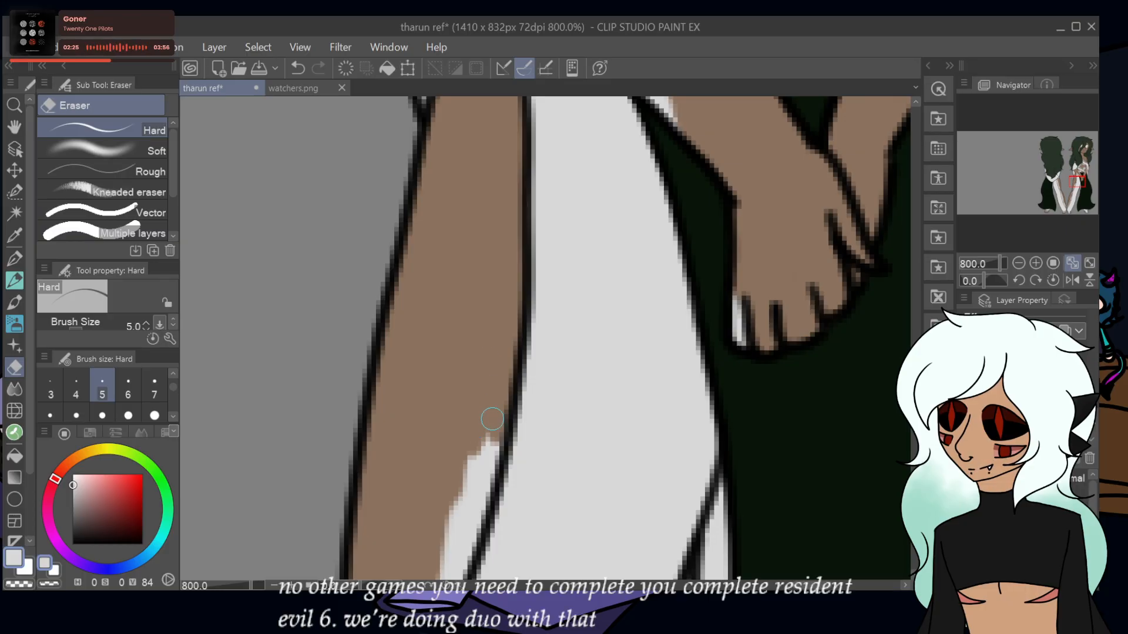
pyautogui.moveTo(488, 420)
pyautogui.mouseDown()
pyautogui.moveTo(435, 569)
pyautogui.moveTo(479, 514)
pyautogui.moveTo(486, 428)
pyautogui.mouseUp()
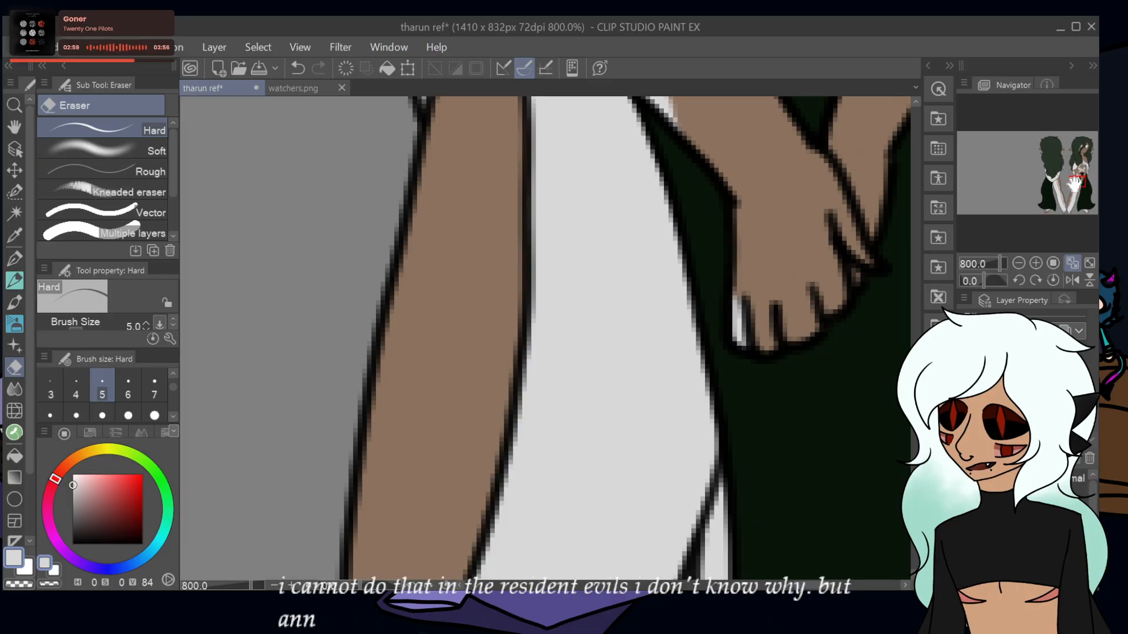
# - Erase the white patches and leftover specks from the front view's lower thigh beside the white cloth
pyautogui.moveTo(1072, 182); pyautogui.dragTo(1072, 187)
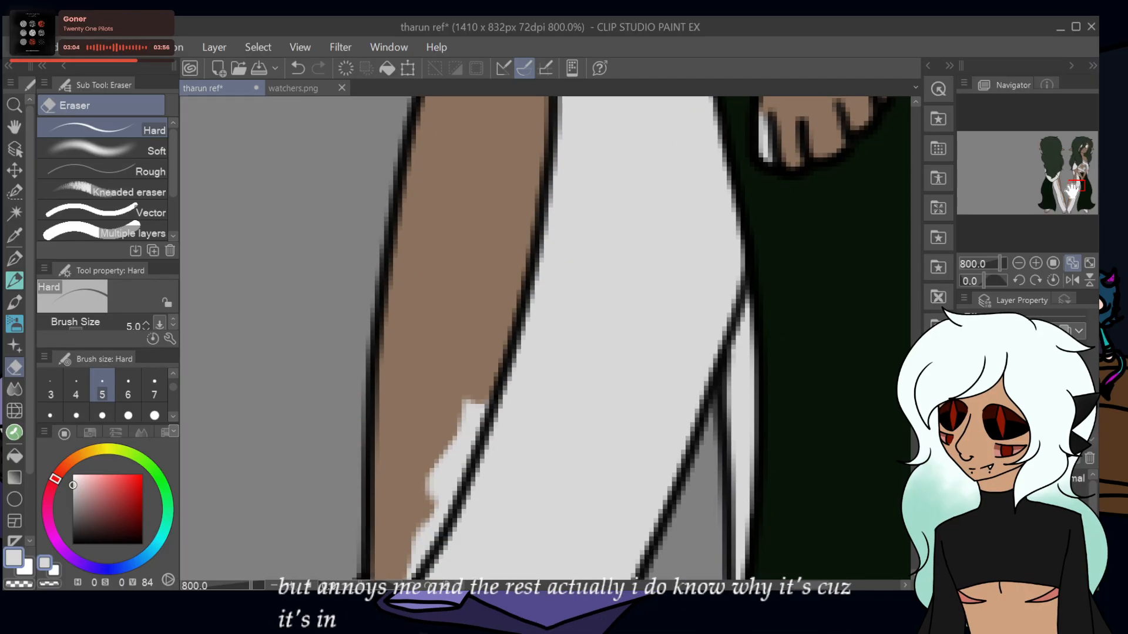
pyautogui.moveTo(474, 395)
pyautogui.mouseDown()
pyautogui.moveTo(454, 452)
pyautogui.moveTo(486, 406)
pyautogui.moveTo(470, 416)
pyautogui.moveTo(412, 571)
pyautogui.mouseUp()
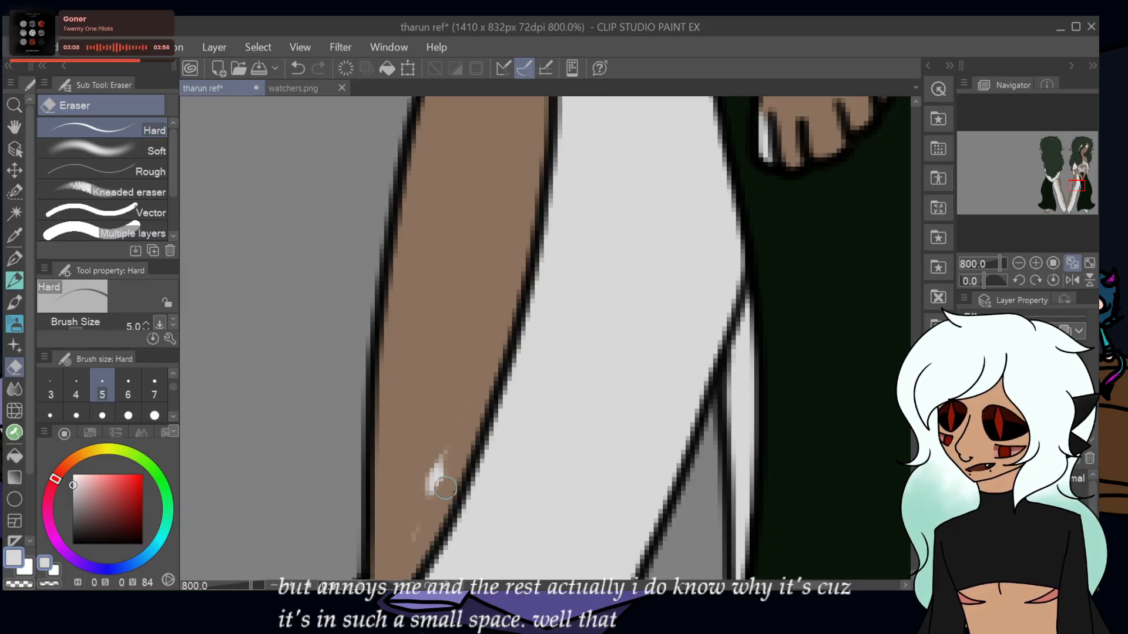
pyautogui.moveTo(434, 485); pyautogui.dragTo(454, 465)
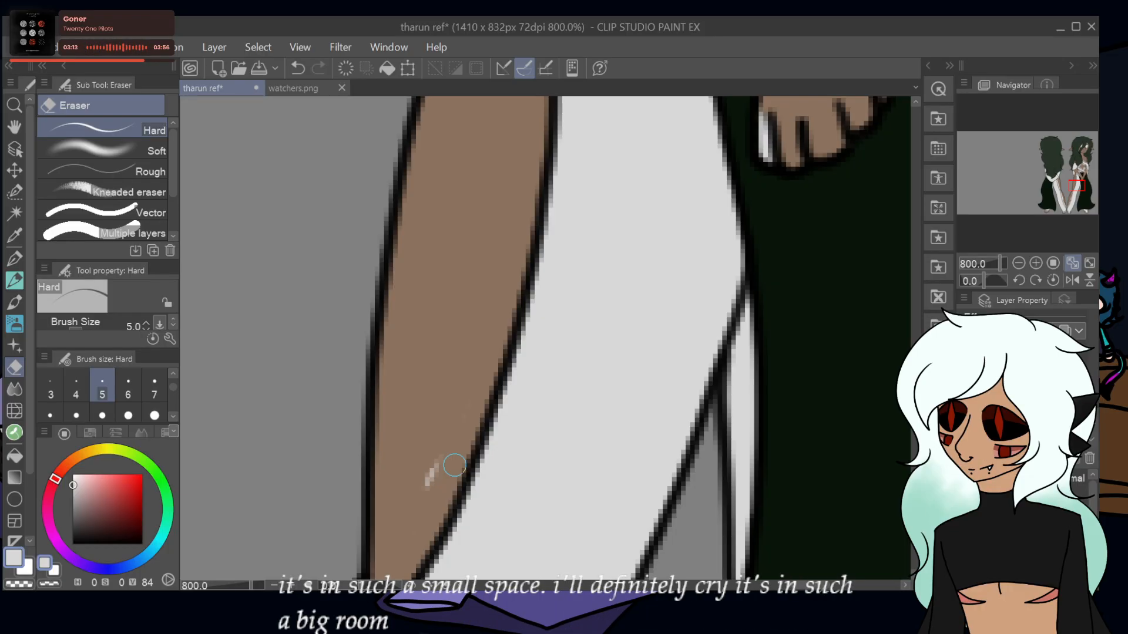
pyautogui.moveTo(434, 477); pyautogui.dragTo(448, 446)
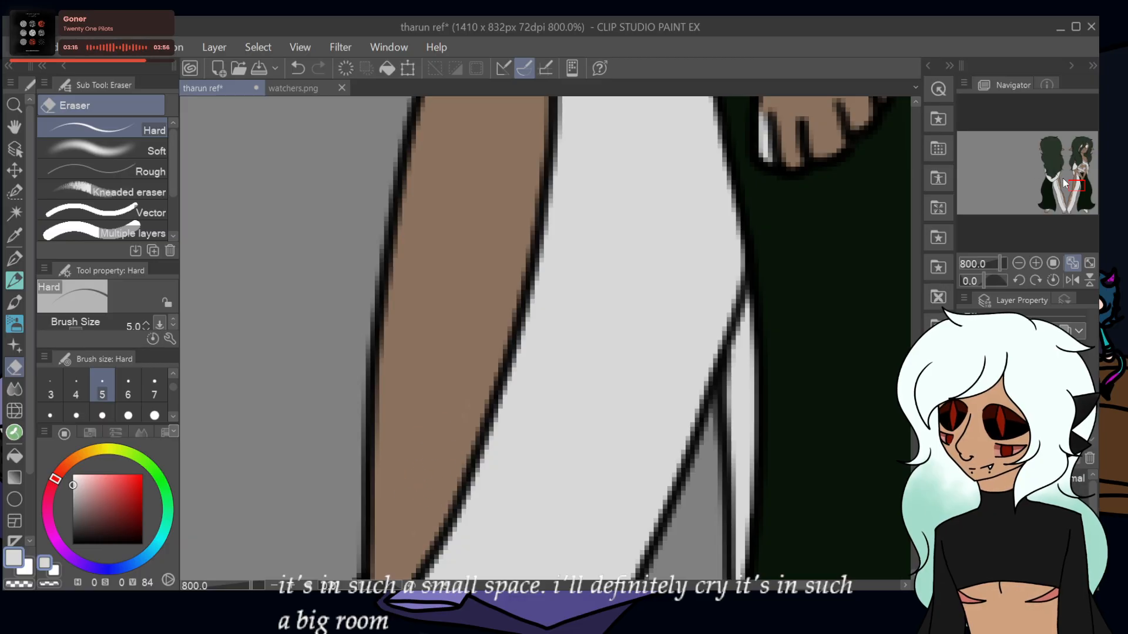
# - Erase the white overspill from the front view's knee and upper calf along the edge of the white cloth
pyautogui.moveTo(1079, 182)
pyautogui.mouseDown()
pyautogui.moveTo(1070, 194)
pyautogui.moveTo(1077, 188)
pyautogui.mouseUp()
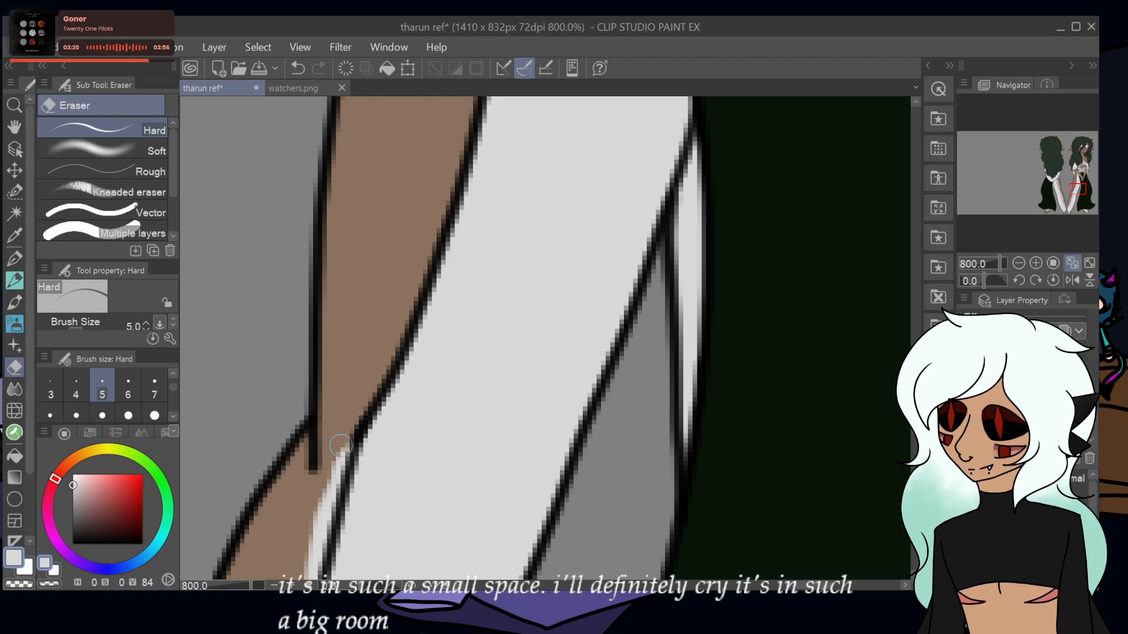
pyautogui.moveTo(332, 462)
pyautogui.mouseDown()
pyautogui.moveTo(325, 520)
pyautogui.moveTo(339, 475)
pyautogui.moveTo(307, 531)
pyautogui.moveTo(311, 571)
pyautogui.mouseUp()
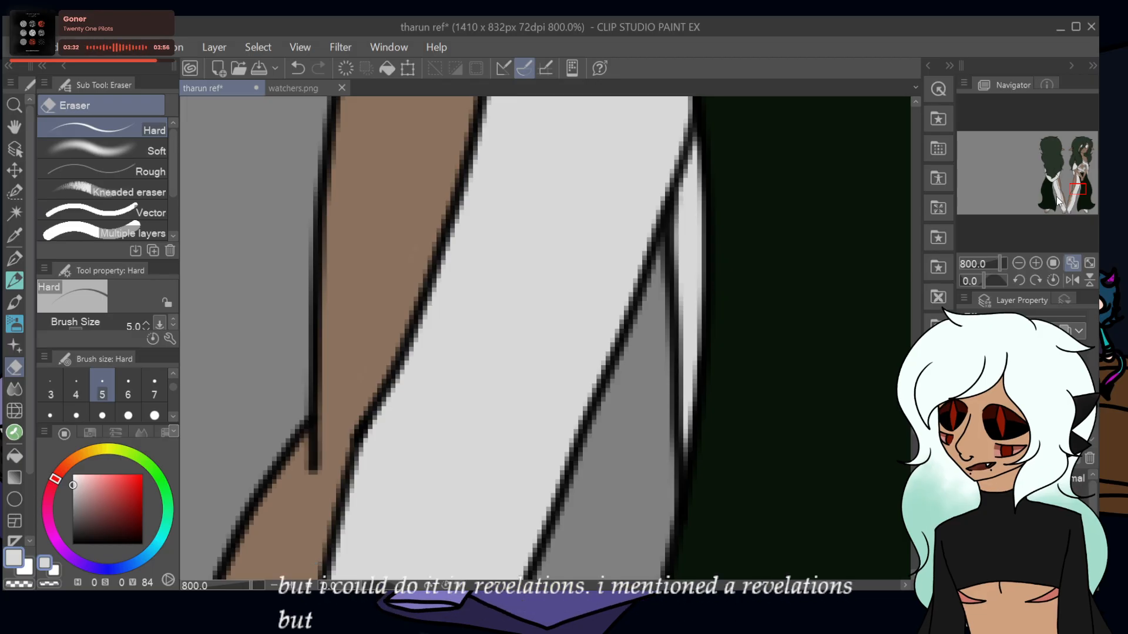
pyautogui.moveTo(1077, 189); pyautogui.dragTo(1073, 198)
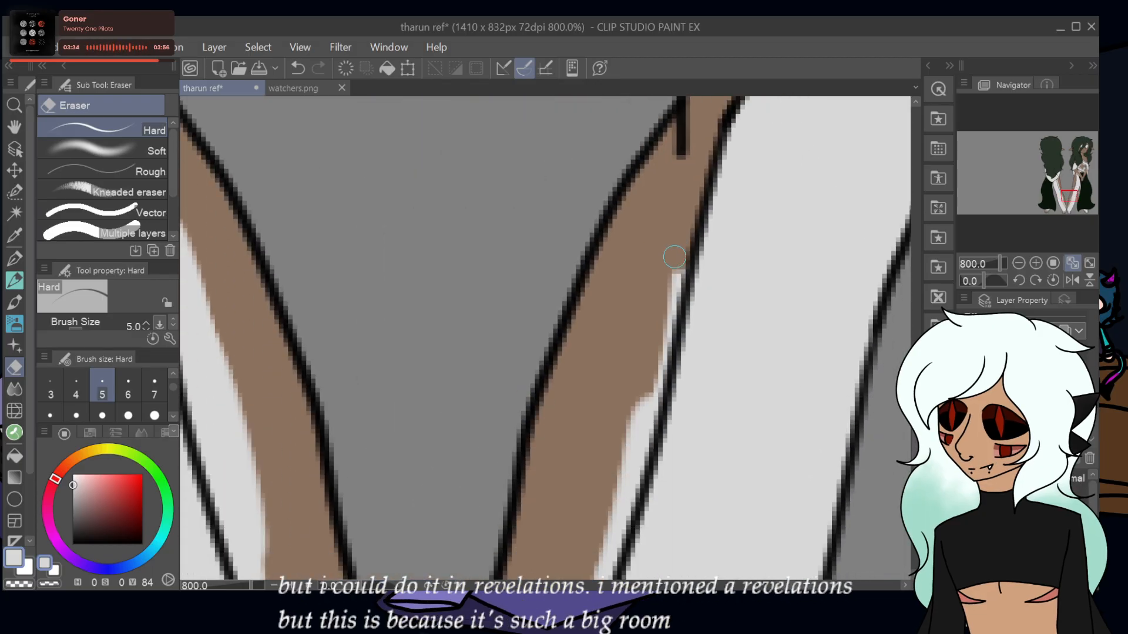
pyautogui.moveTo(676, 274); pyautogui.dragTo(672, 304)
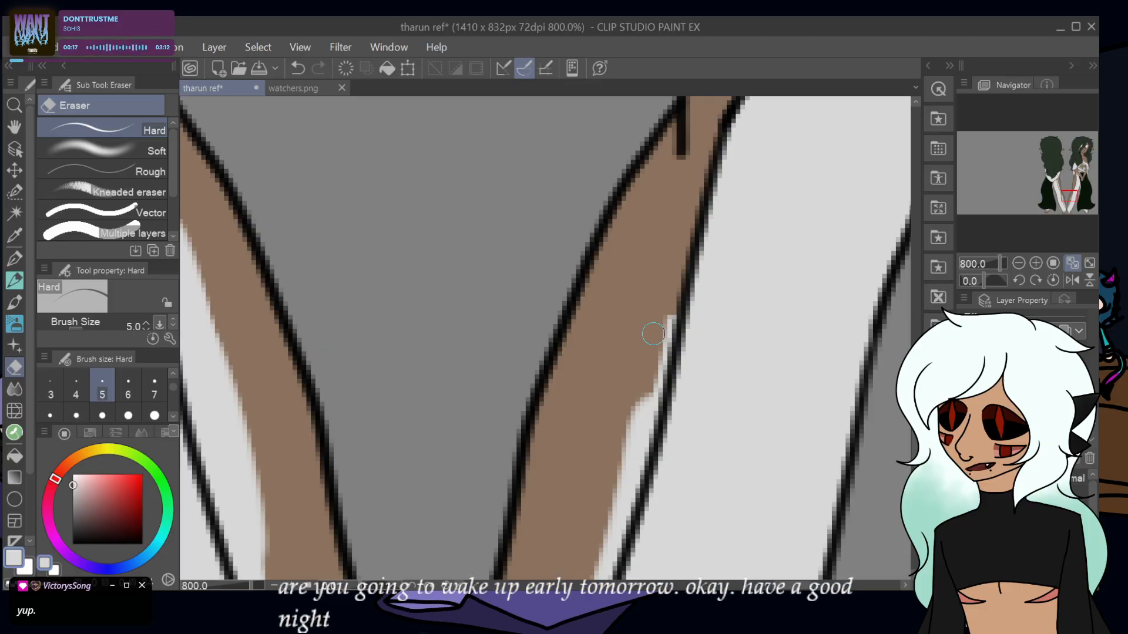
pyautogui.moveTo(660, 322)
pyautogui.mouseDown()
pyautogui.moveTo(644, 372)
pyautogui.moveTo(676, 293)
pyautogui.moveTo(635, 430)
pyautogui.moveTo(655, 401)
pyautogui.moveTo(663, 375)
pyautogui.moveTo(604, 521)
pyautogui.moveTo(601, 566)
pyautogui.moveTo(643, 454)
pyautogui.moveTo(643, 438)
pyautogui.moveTo(603, 560)
pyautogui.mouseUp()
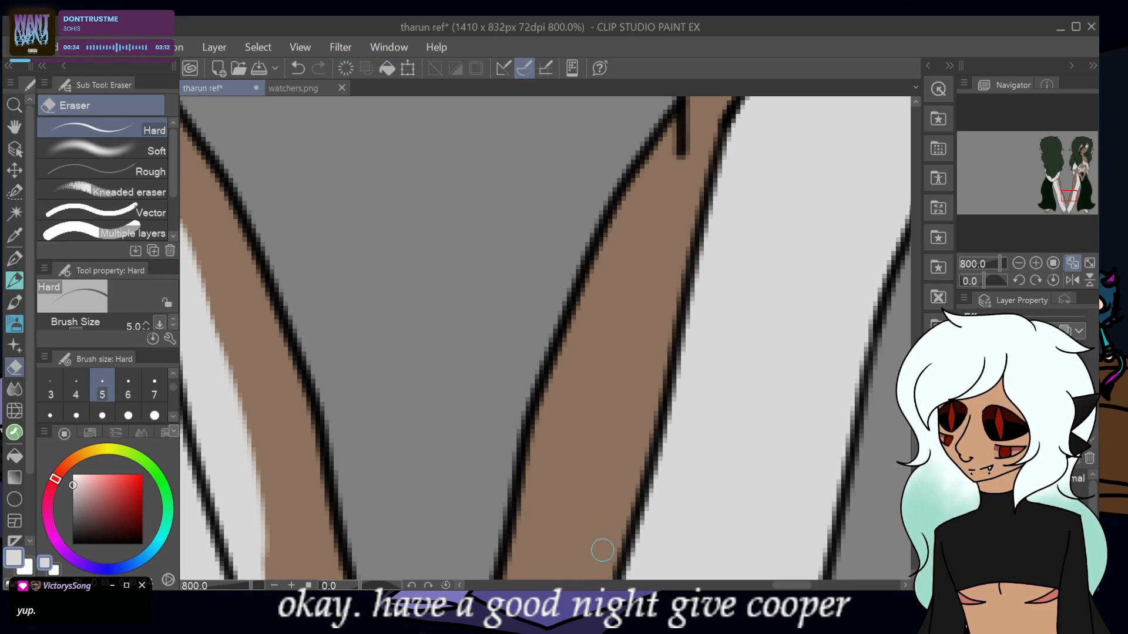
# - Erase the white from the front view's lower calf down to the pointed end of the skin strip
pyautogui.moveTo(1069, 196)
pyautogui.mouseDown()
pyautogui.moveTo(1072, 219)
pyautogui.moveTo(1069, 202)
pyautogui.mouseUp()
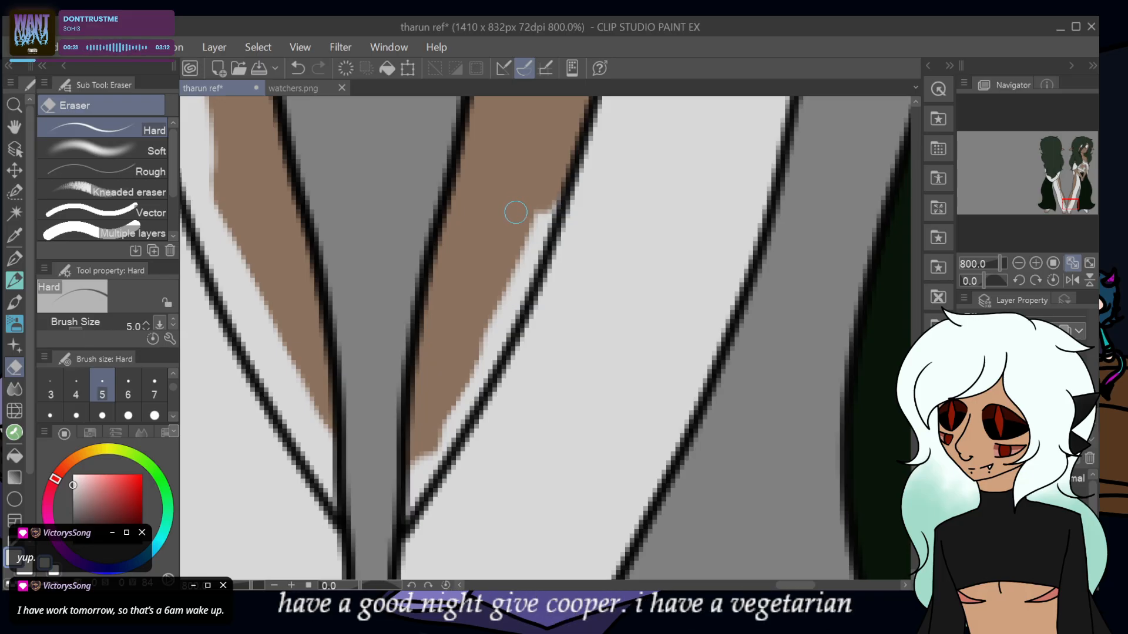
pyautogui.moveTo(522, 210)
pyautogui.mouseDown()
pyautogui.moveTo(528, 264)
pyautogui.moveTo(558, 179)
pyautogui.moveTo(543, 227)
pyautogui.moveTo(548, 199)
pyautogui.moveTo(482, 211)
pyautogui.moveTo(530, 217)
pyautogui.moveTo(498, 289)
pyautogui.mouseUp()
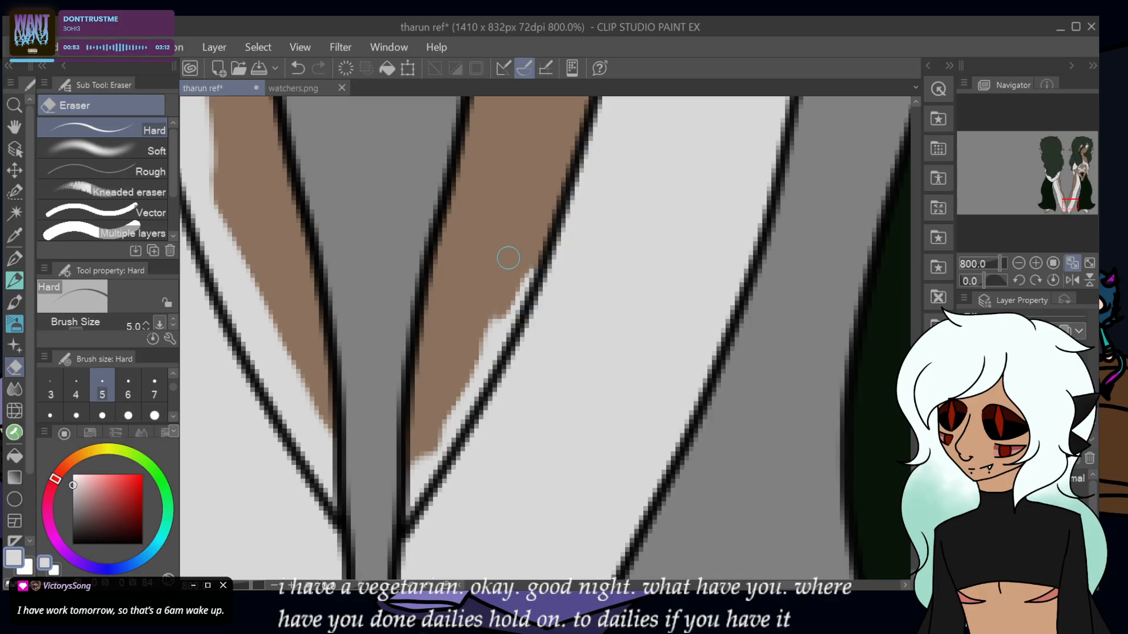
pyautogui.moveTo(519, 291)
pyautogui.mouseDown()
pyautogui.moveTo(530, 261)
pyautogui.moveTo(501, 324)
pyautogui.moveTo(515, 282)
pyautogui.moveTo(489, 291)
pyautogui.moveTo(489, 340)
pyautogui.moveTo(410, 482)
pyautogui.moveTo(402, 519)
pyautogui.moveTo(415, 490)
pyautogui.mouseUp()
pyautogui.moveTo(453, 430); pyautogui.dragTo(511, 315)
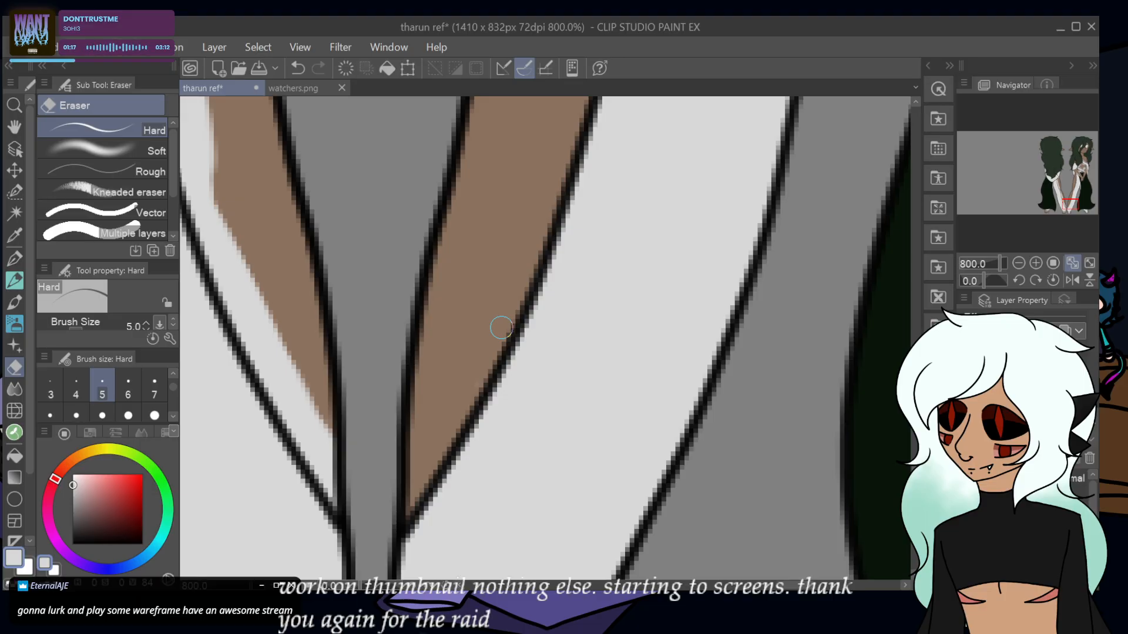
# - Erase the white from both skin patches on the front view's exposed leg's foot and from the clasped hand's outermost finger
pyautogui.moveTo(1064, 209); pyautogui.dragTo(1068, 211)
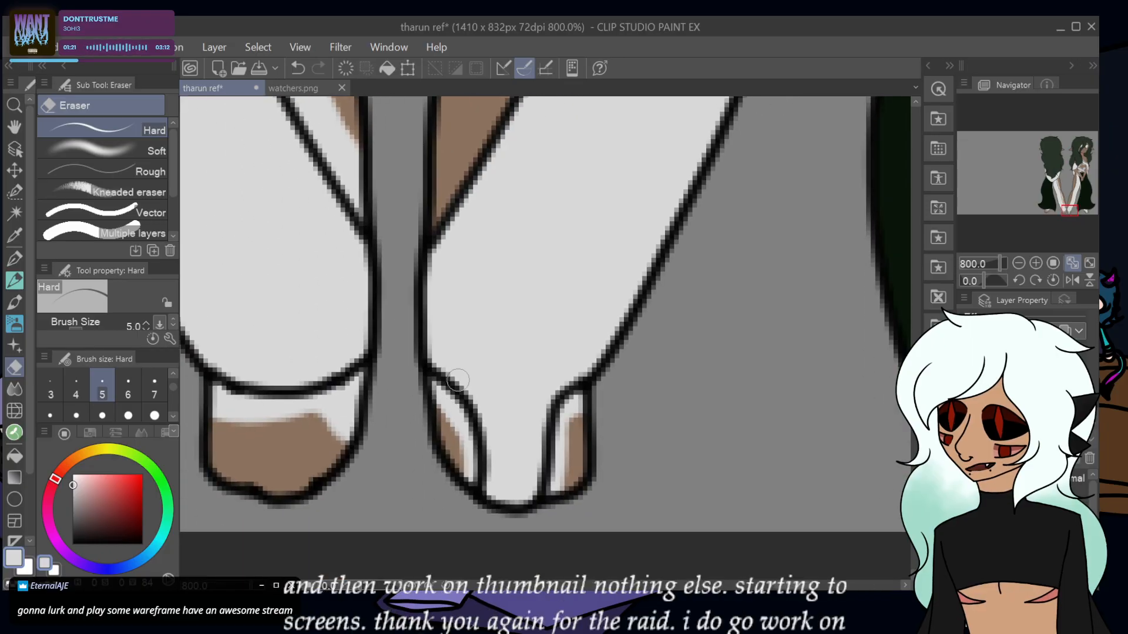
pyautogui.moveTo(443, 388)
pyautogui.mouseDown()
pyautogui.moveTo(469, 458)
pyautogui.moveTo(449, 416)
pyautogui.mouseUp()
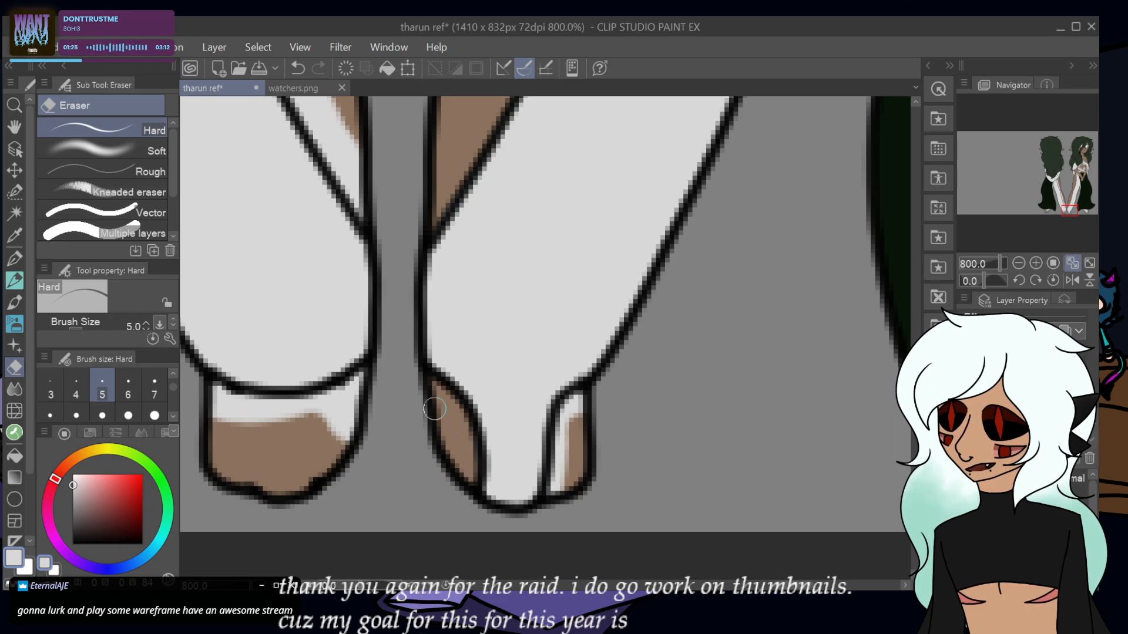
pyautogui.moveTo(569, 395)
pyautogui.mouseDown()
pyautogui.moveTo(566, 420)
pyautogui.moveTo(579, 425)
pyautogui.moveTo(577, 470)
pyautogui.moveTo(555, 412)
pyautogui.mouseUp()
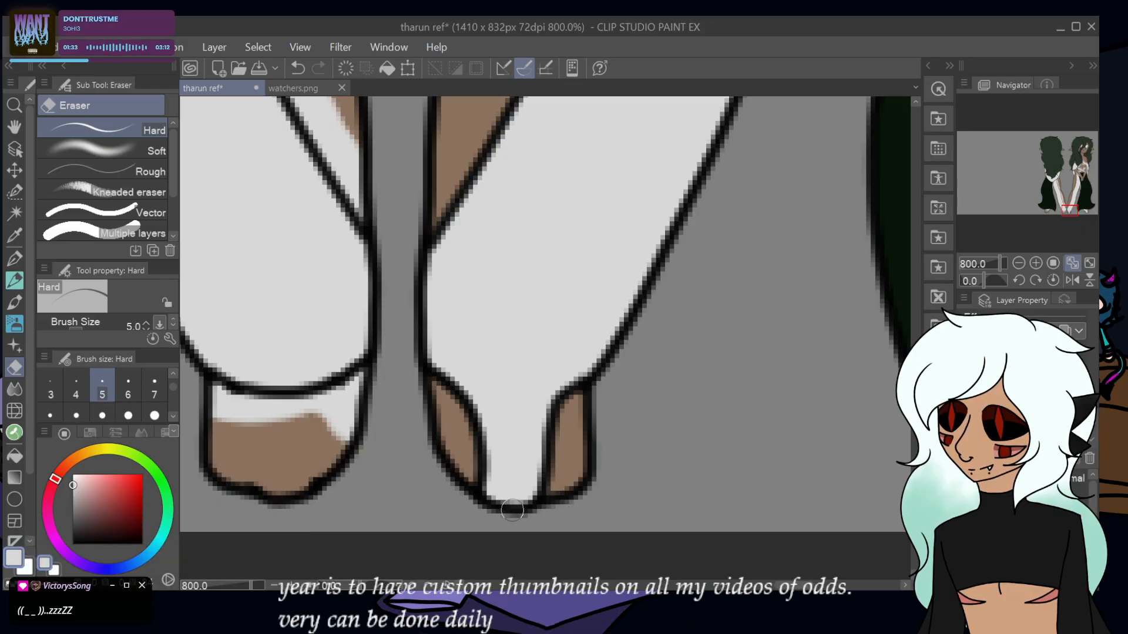
pyautogui.moveTo(1068, 211); pyautogui.dragTo(1085, 183)
pyautogui.moveTo(514, 296); pyautogui.dragTo(501, 299)
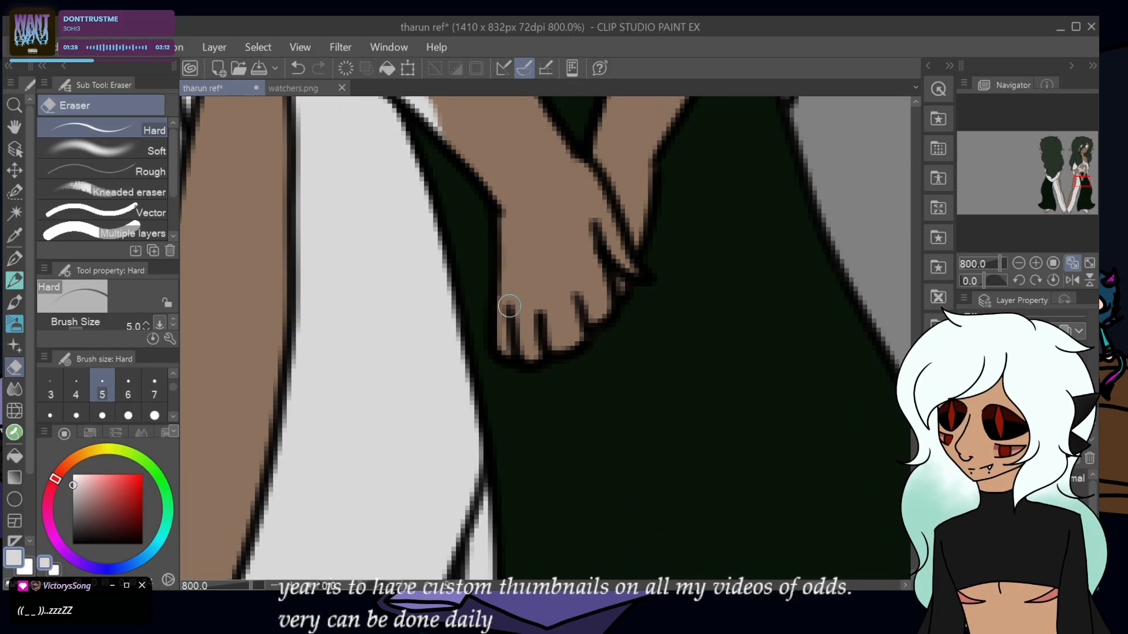
# - Erase the white from both skin patches of the front view's foot below the skirt hem
pyautogui.scroll(-10, 507, 358)
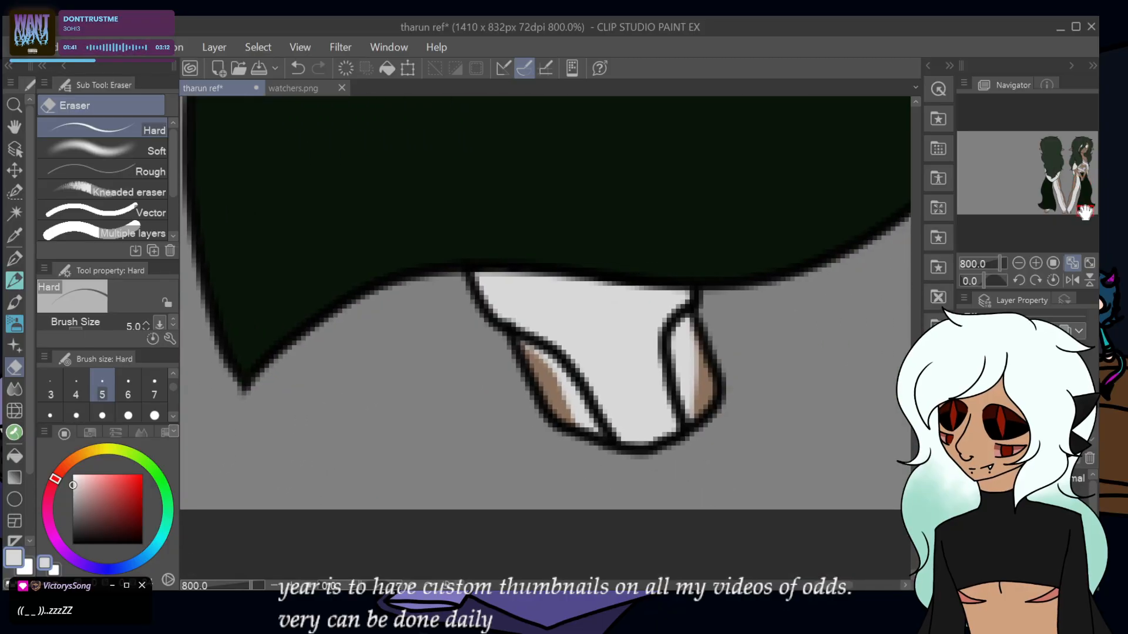
pyautogui.moveTo(538, 355)
pyautogui.mouseDown()
pyautogui.moveTo(578, 411)
pyautogui.moveTo(562, 419)
pyautogui.mouseUp()
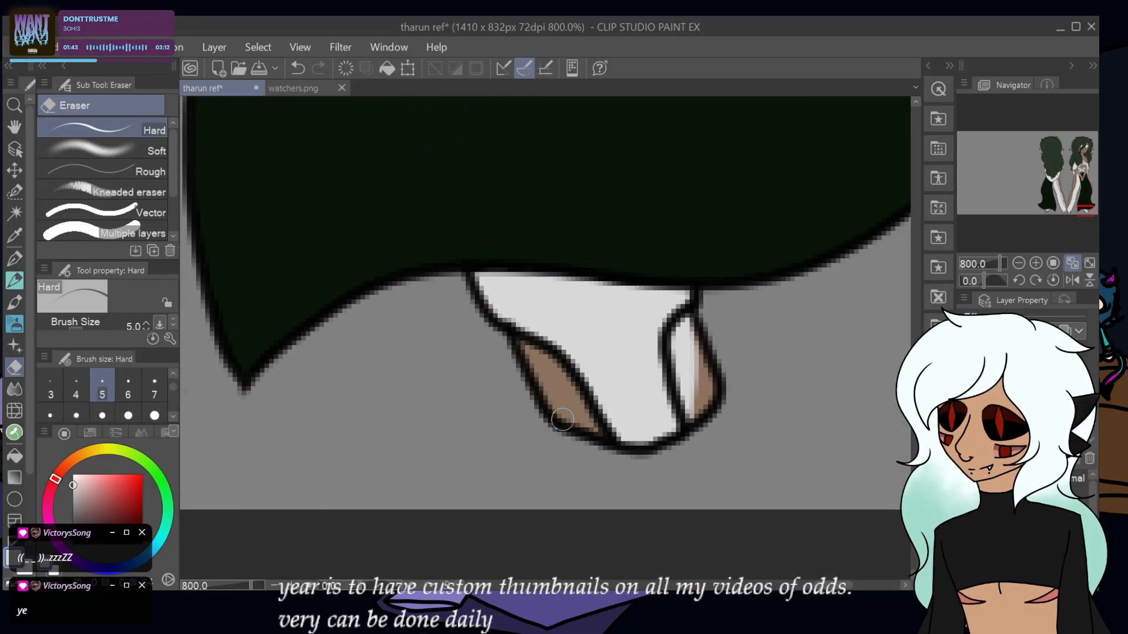
pyautogui.moveTo(692, 310)
pyautogui.mouseDown()
pyautogui.moveTo(678, 352)
pyautogui.moveTo(686, 405)
pyautogui.moveTo(696, 333)
pyautogui.mouseUp()
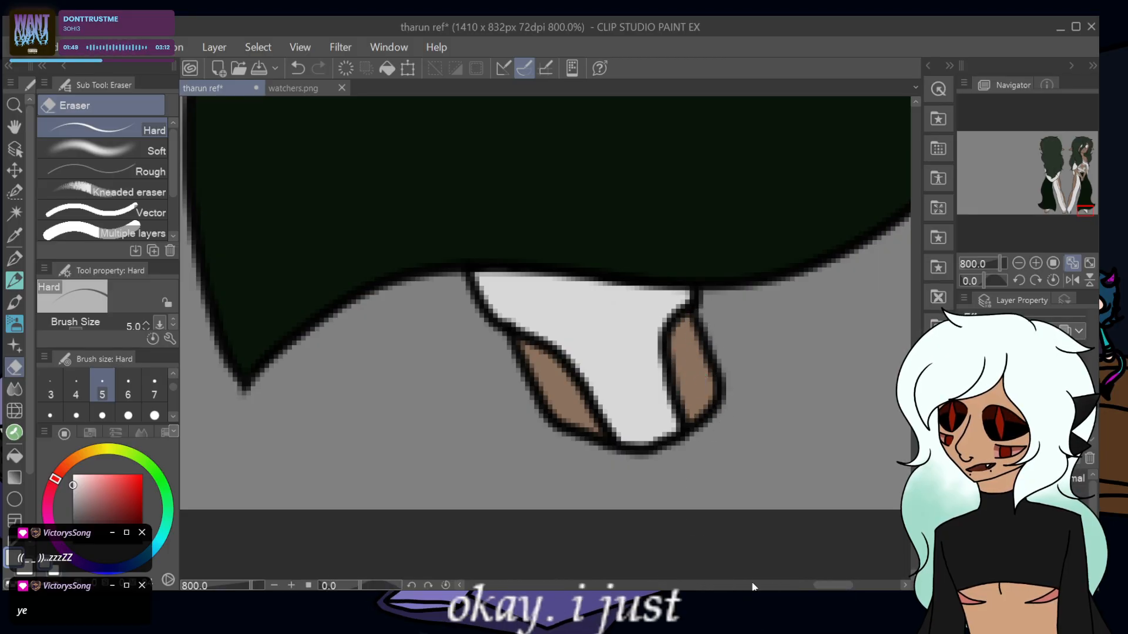
pyautogui.click(754, 604)
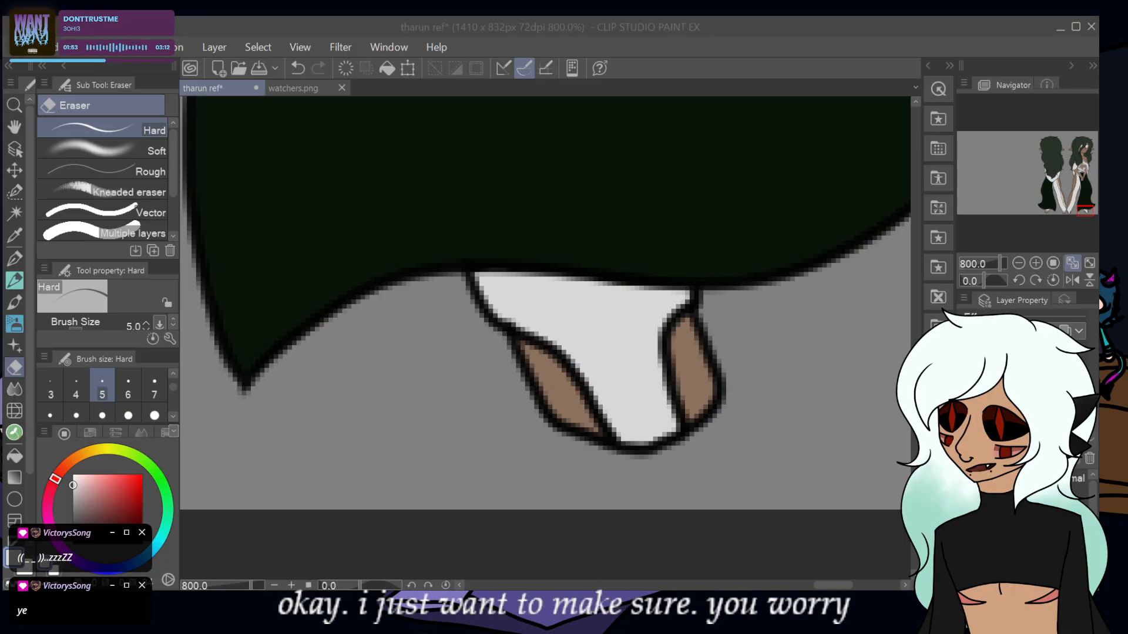
# - Erase the white overspill from the front view's large forearm, along its lower edge and beside the chest wraps
pyautogui.click(1080, 202)
pyautogui.moveTo(1079, 202); pyautogui.dragTo(1079, 172)
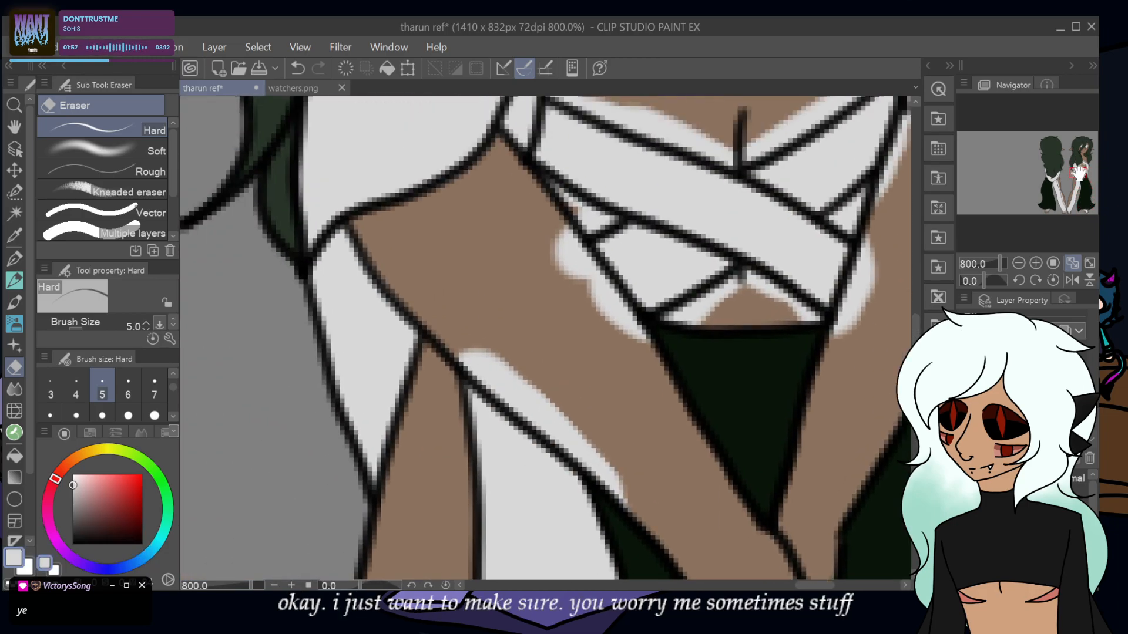
pyautogui.moveTo(482, 376)
pyautogui.mouseDown()
pyautogui.moveTo(616, 493)
pyautogui.moveTo(507, 374)
pyautogui.moveTo(546, 414)
pyautogui.mouseUp()
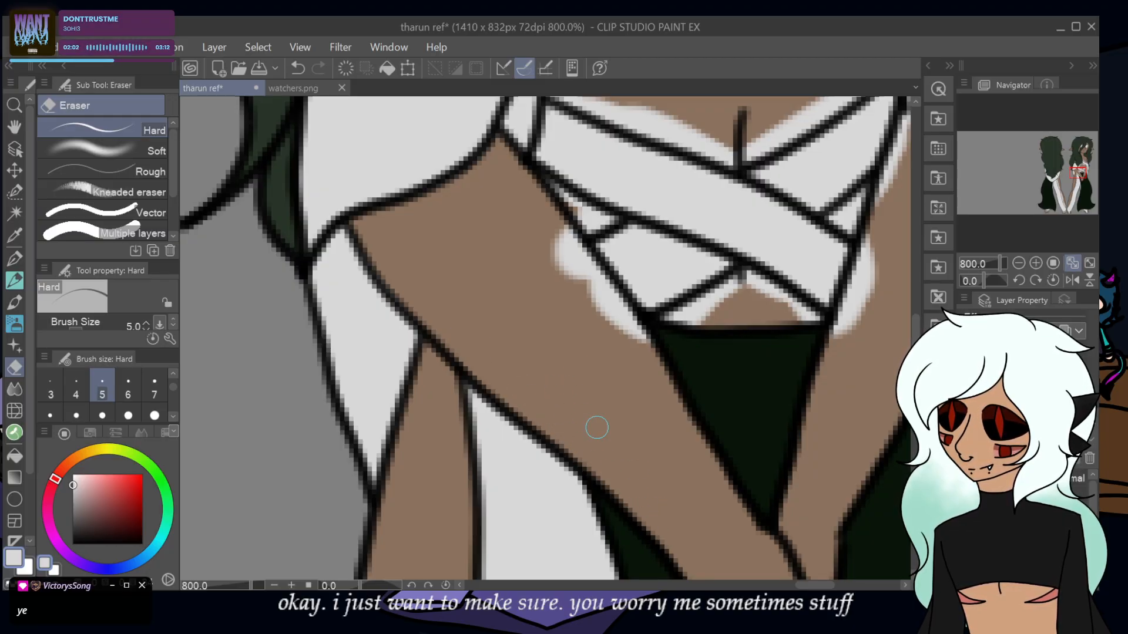
pyautogui.moveTo(524, 263)
pyautogui.mouseDown()
pyautogui.moveTo(555, 227)
pyautogui.moveTo(550, 215)
pyautogui.moveTo(652, 354)
pyautogui.moveTo(536, 239)
pyautogui.moveTo(576, 280)
pyautogui.mouseUp()
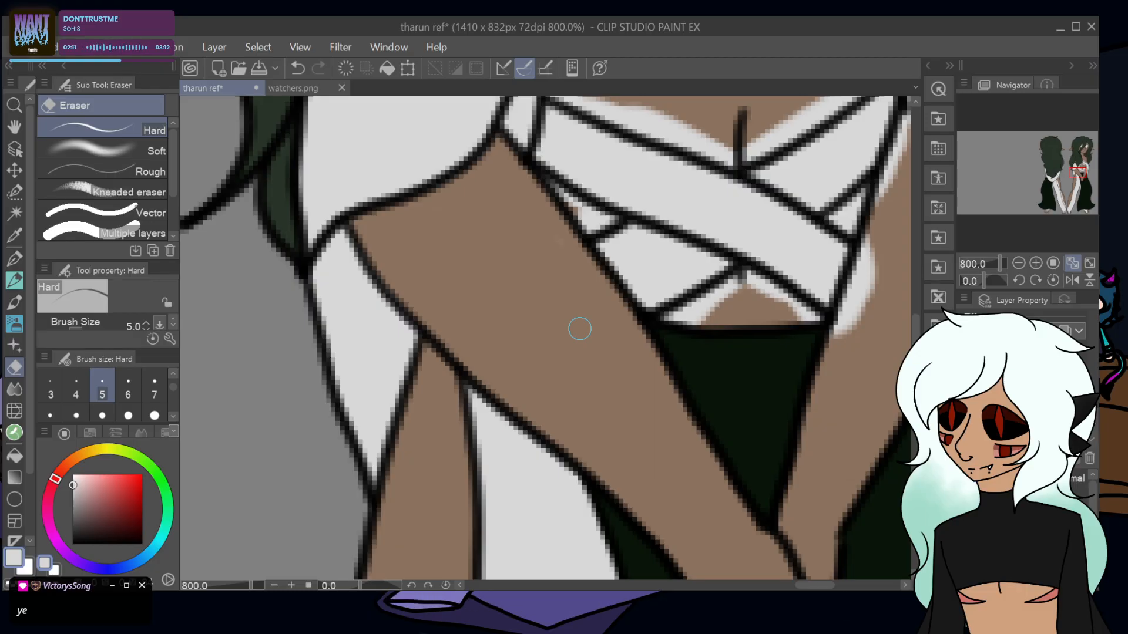
# - Erase the white from the front view's midriff above the skirt and from the other arm between the wraps and sleeve
pyautogui.moveTo(1076, 170); pyautogui.dragTo(1082, 169)
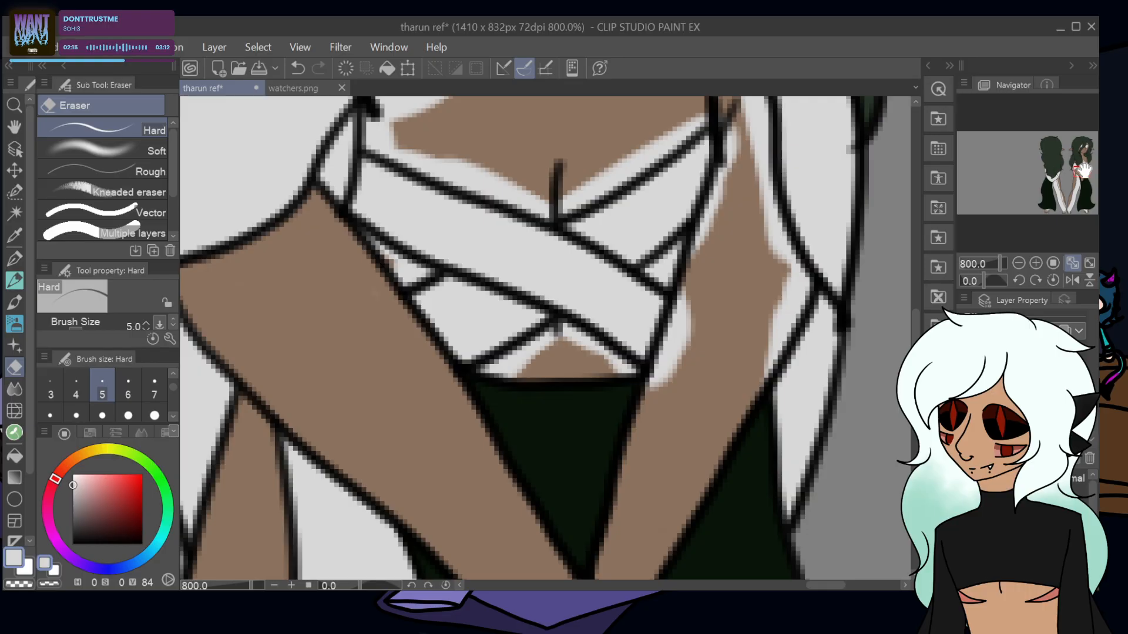
pyautogui.moveTo(550, 334)
pyautogui.mouseDown()
pyautogui.moveTo(487, 374)
pyautogui.moveTo(549, 345)
pyautogui.moveTo(549, 332)
pyautogui.moveTo(559, 339)
pyautogui.moveTo(534, 350)
pyautogui.moveTo(578, 304)
pyautogui.moveTo(562, 331)
pyautogui.moveTo(617, 364)
pyautogui.moveTo(583, 345)
pyautogui.mouseUp()
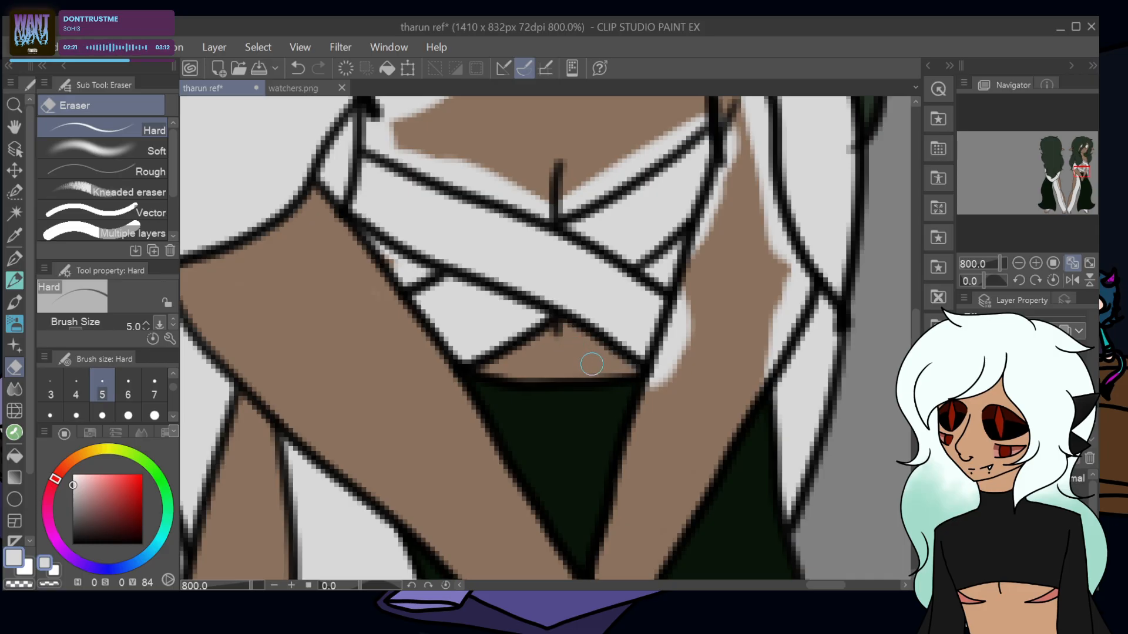
pyautogui.moveTo(652, 385)
pyautogui.mouseDown()
pyautogui.moveTo(675, 335)
pyautogui.moveTo(657, 358)
pyautogui.moveTo(685, 359)
pyautogui.mouseUp()
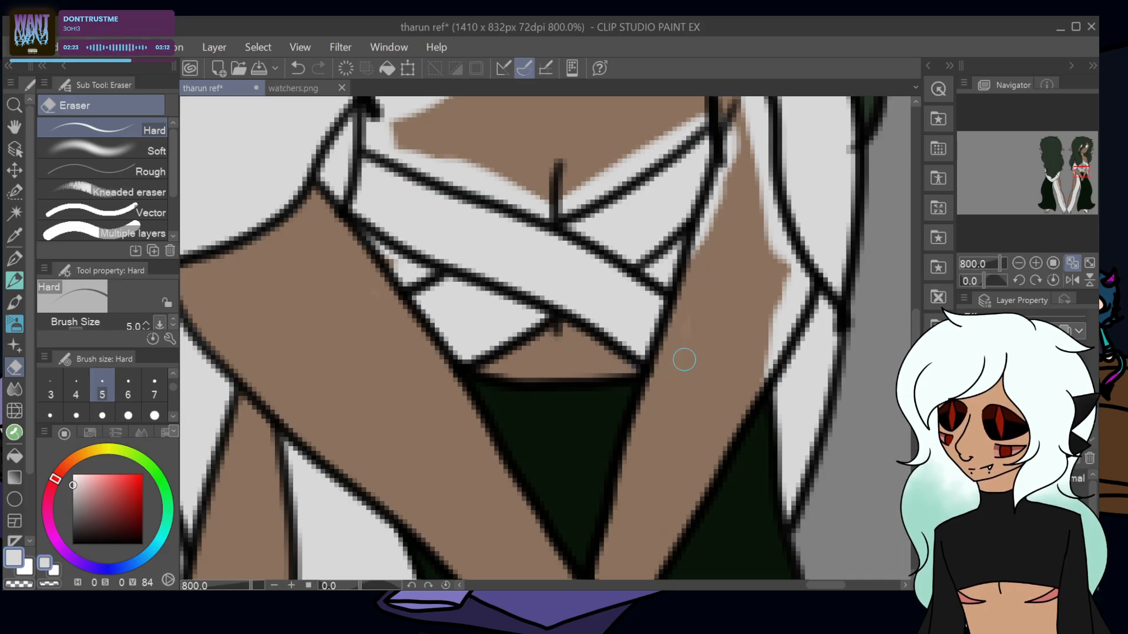
pyautogui.moveTo(678, 243)
pyautogui.mouseDown()
pyautogui.moveTo(647, 268)
pyautogui.moveTo(666, 285)
pyautogui.moveTo(715, 192)
pyautogui.moveTo(739, 178)
pyautogui.moveTo(756, 202)
pyautogui.moveTo(743, 170)
pyautogui.moveTo(753, 215)
pyautogui.moveTo(740, 197)
pyautogui.moveTo(761, 209)
pyautogui.moveTo(808, 283)
pyautogui.moveTo(752, 394)
pyautogui.moveTo(789, 316)
pyautogui.moveTo(772, 345)
pyautogui.moveTo(760, 122)
pyautogui.mouseUp()
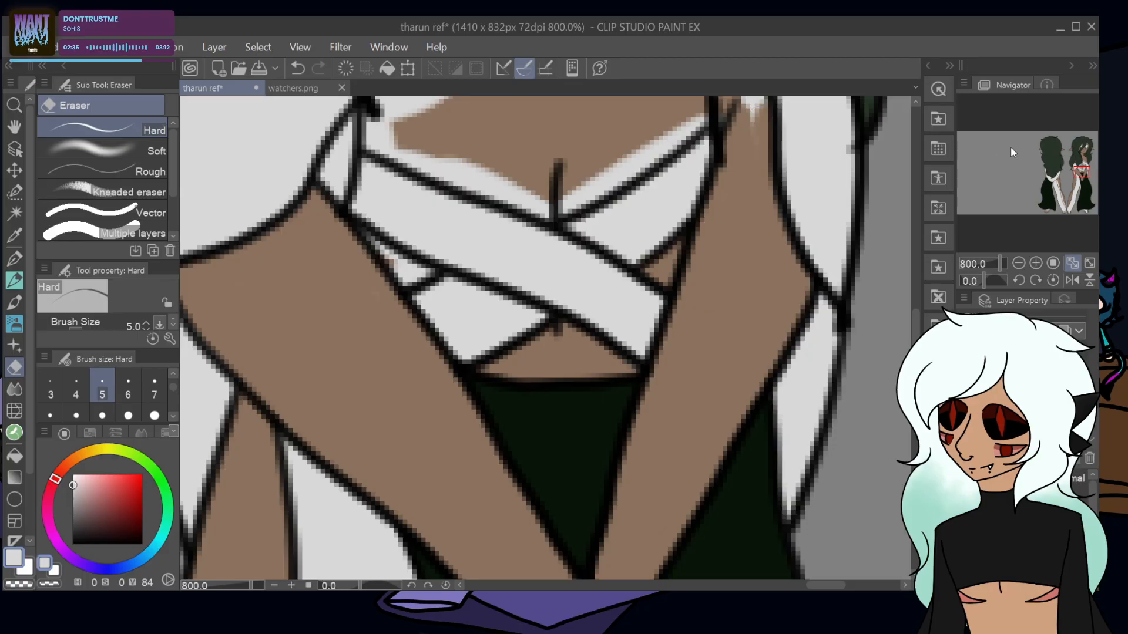
# - Erase the white from the front view's chest around the wraps and neckline, and from the bare shoulder above the cloth
pyautogui.moveTo(1080, 171); pyautogui.dragTo(1080, 166)
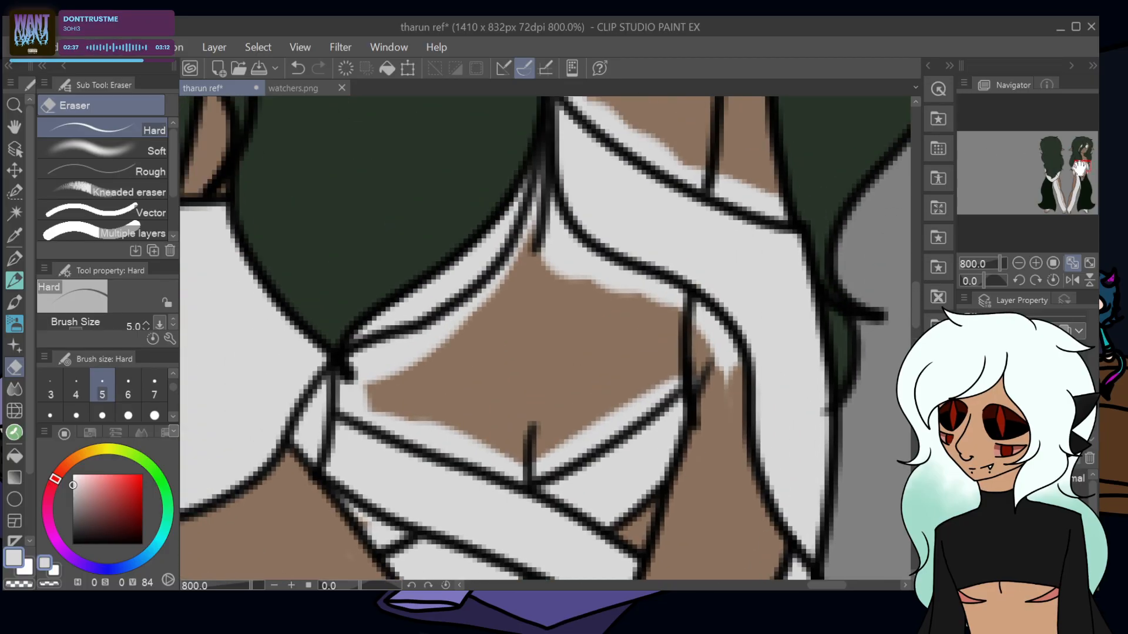
pyautogui.moveTo(721, 363)
pyautogui.mouseDown()
pyautogui.moveTo(731, 404)
pyautogui.moveTo(741, 385)
pyautogui.moveTo(725, 338)
pyautogui.moveTo(694, 310)
pyautogui.moveTo(712, 368)
pyautogui.moveTo(697, 380)
pyautogui.moveTo(673, 374)
pyautogui.moveTo(645, 407)
pyautogui.moveTo(589, 428)
pyautogui.moveTo(641, 395)
pyautogui.moveTo(520, 476)
pyautogui.moveTo(626, 423)
pyautogui.mouseUp()
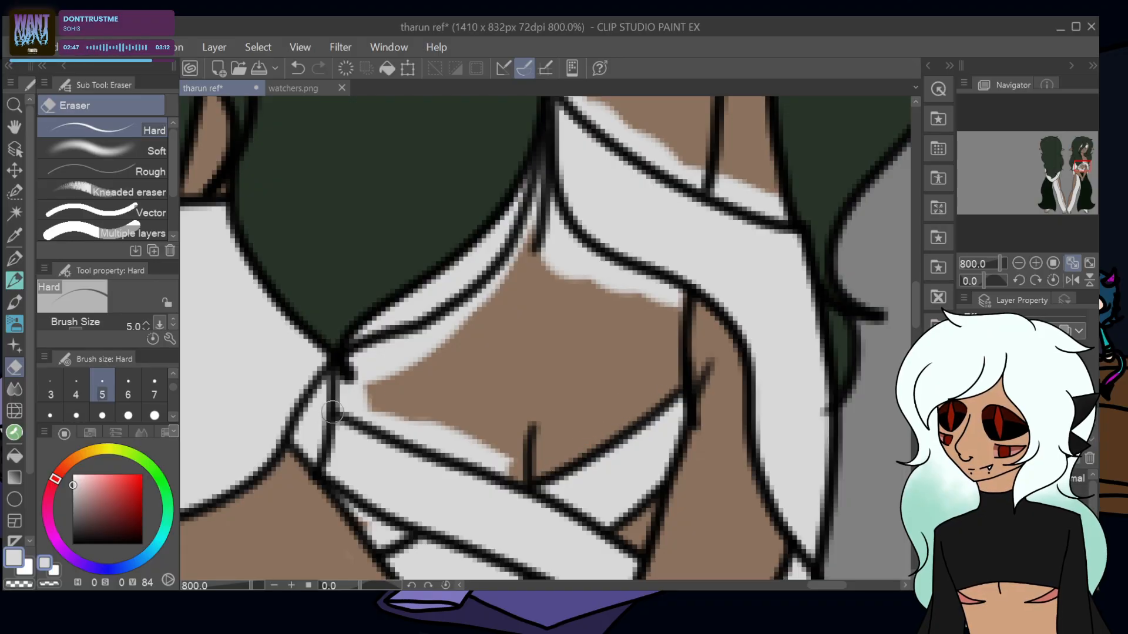
pyautogui.moveTo(338, 493)
pyautogui.mouseDown()
pyautogui.moveTo(397, 538)
pyautogui.moveTo(367, 550)
pyautogui.mouseUp()
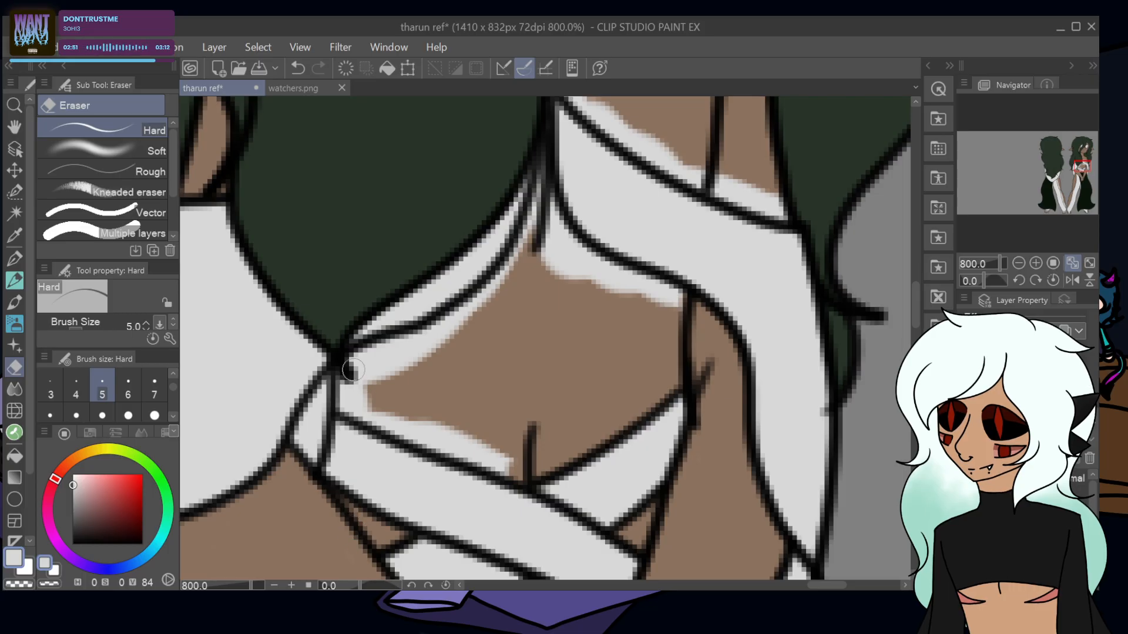
pyautogui.moveTo(358, 370)
pyautogui.mouseDown()
pyautogui.moveTo(347, 409)
pyautogui.moveTo(491, 465)
pyautogui.moveTo(445, 423)
pyautogui.moveTo(447, 438)
pyautogui.moveTo(425, 431)
pyautogui.moveTo(358, 388)
pyautogui.moveTo(359, 406)
pyautogui.moveTo(345, 366)
pyautogui.moveTo(401, 347)
pyautogui.moveTo(374, 353)
pyautogui.moveTo(393, 333)
pyautogui.moveTo(388, 351)
pyautogui.moveTo(358, 356)
pyautogui.moveTo(388, 365)
pyautogui.moveTo(459, 320)
pyautogui.moveTo(430, 360)
pyautogui.moveTo(406, 348)
pyautogui.moveTo(512, 272)
pyautogui.mouseUp()
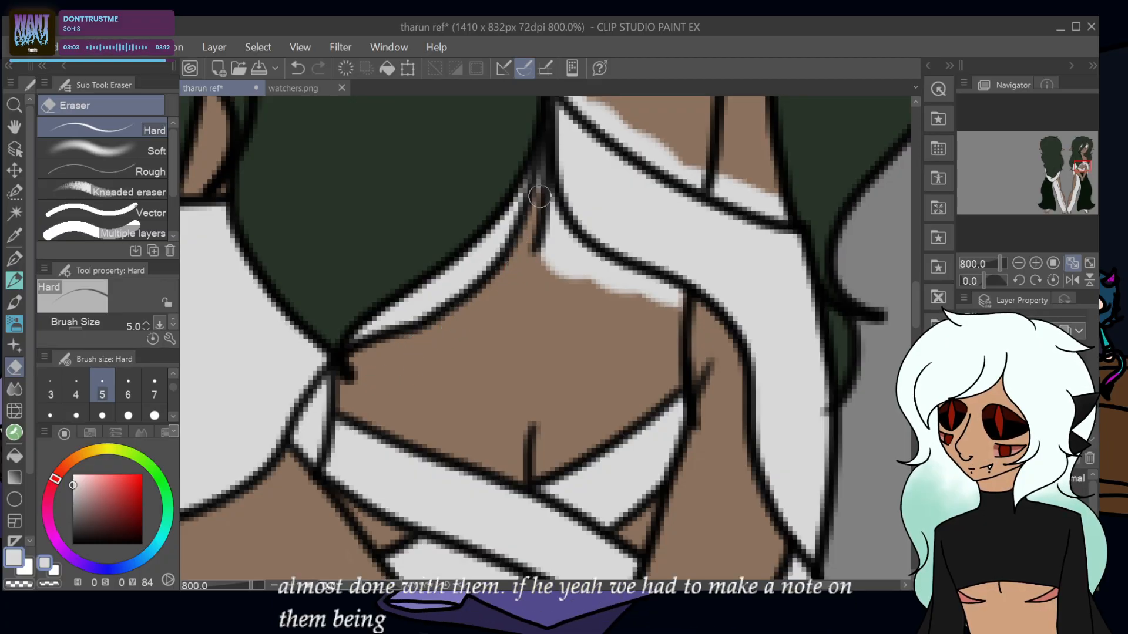
pyautogui.moveTo(531, 211)
pyautogui.mouseDown()
pyautogui.moveTo(542, 174)
pyautogui.moveTo(555, 241)
pyautogui.moveTo(599, 276)
pyautogui.moveTo(669, 289)
pyautogui.moveTo(603, 295)
pyautogui.moveTo(550, 232)
pyautogui.mouseUp()
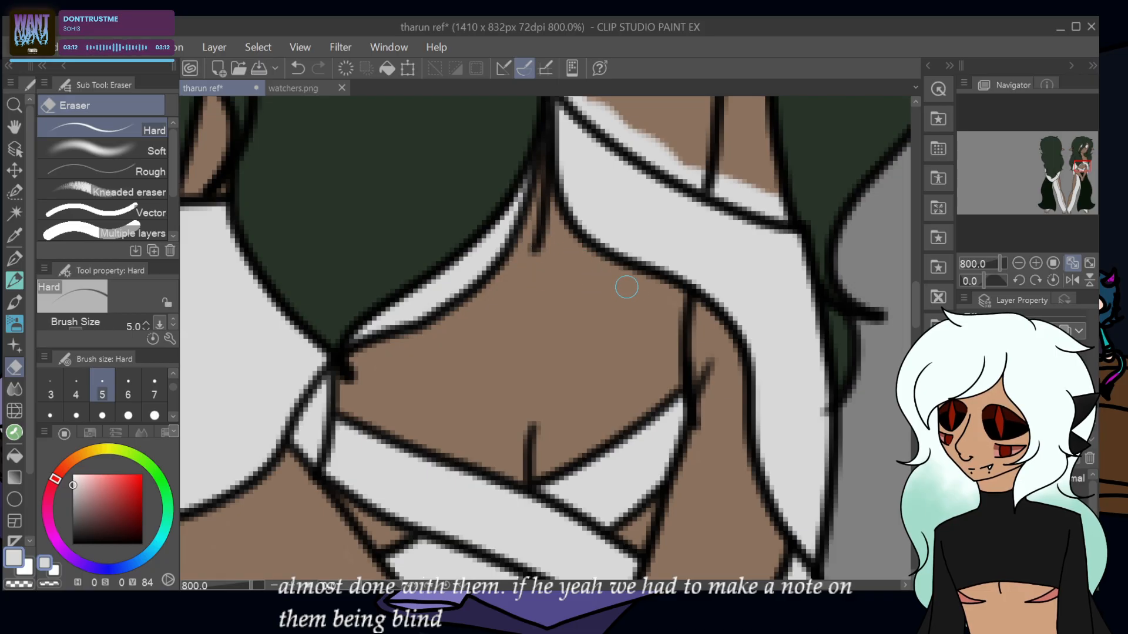
pyautogui.moveTo(1081, 164); pyautogui.dragTo(1085, 166)
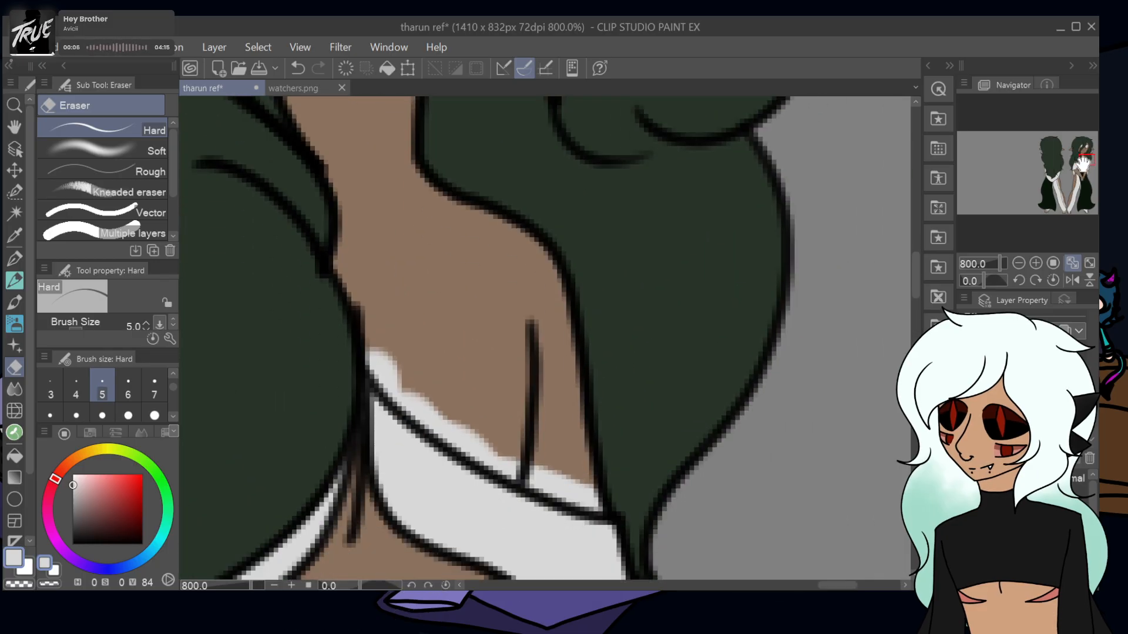
pyautogui.moveTo(387, 382)
pyautogui.mouseDown()
pyautogui.moveTo(459, 449)
pyautogui.moveTo(588, 506)
pyautogui.moveTo(566, 496)
pyautogui.moveTo(570, 486)
pyautogui.moveTo(596, 495)
pyautogui.moveTo(462, 435)
pyautogui.moveTo(373, 337)
pyautogui.mouseUp()
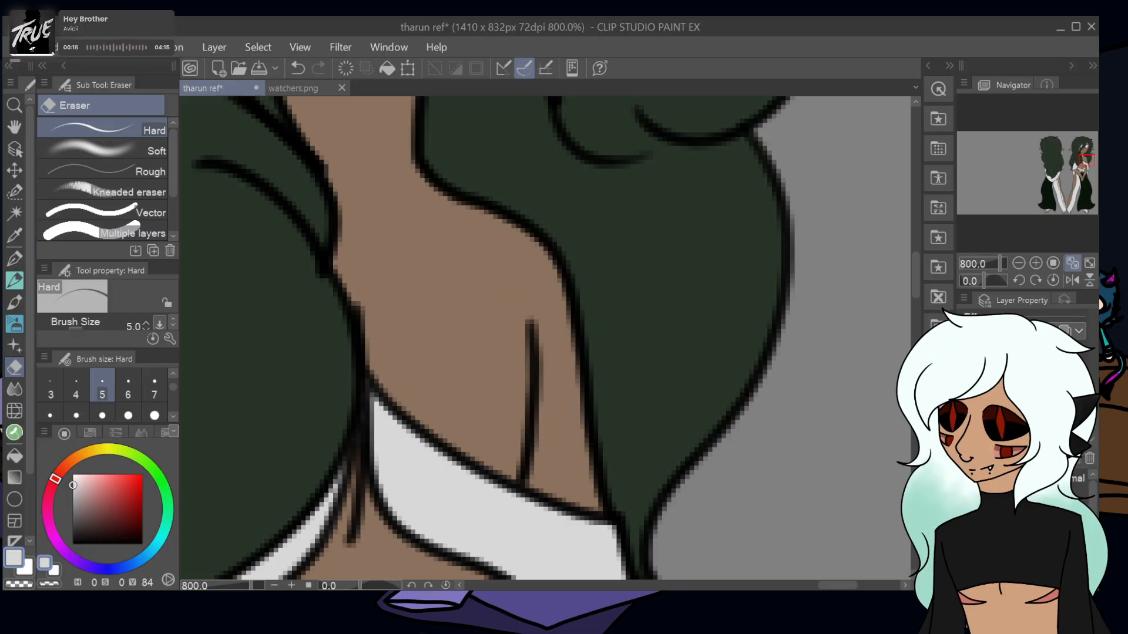
# - Erase the white overspill from the back view's foot below the skirt hem, along the edge of the white cloth
pyautogui.moveTo(1086, 159)
pyautogui.mouseDown()
pyautogui.moveTo(1056, 188)
pyautogui.moveTo(1048, 172)
pyautogui.moveTo(1052, 213)
pyautogui.mouseUp()
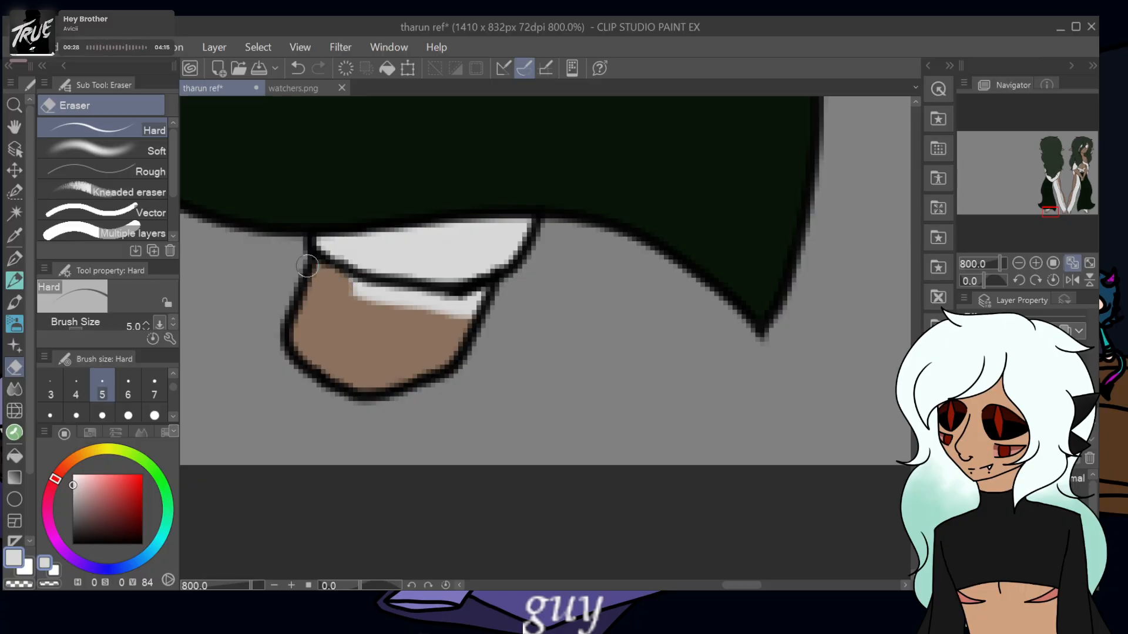
pyautogui.moveTo(349, 285)
pyautogui.mouseDown()
pyautogui.moveTo(491, 299)
pyautogui.moveTo(447, 311)
pyautogui.mouseUp()
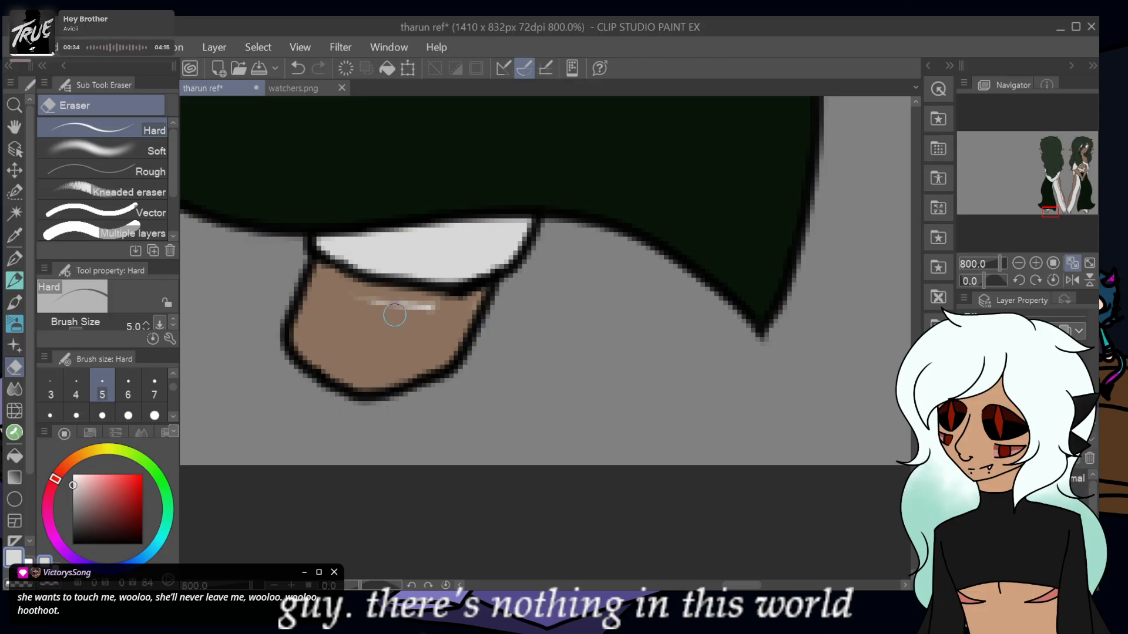
pyautogui.moveTo(359, 293); pyautogui.dragTo(423, 305)
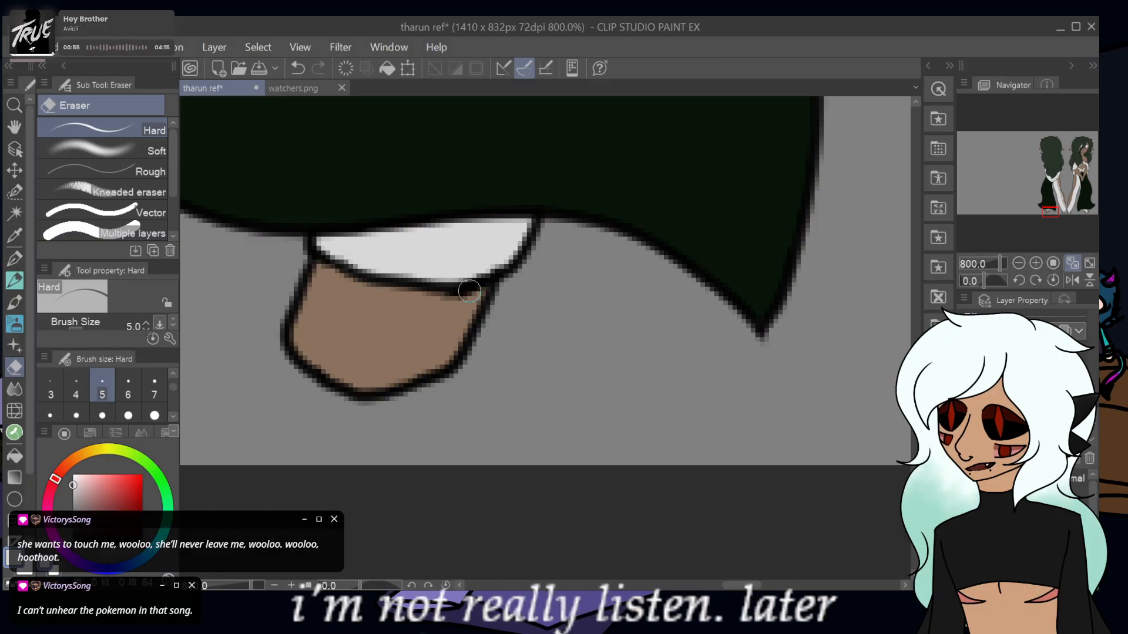
# - Erase the white band from the skin of the foot on the back view's exposed leg
pyautogui.moveTo(1050, 212); pyautogui.dragTo(1065, 215)
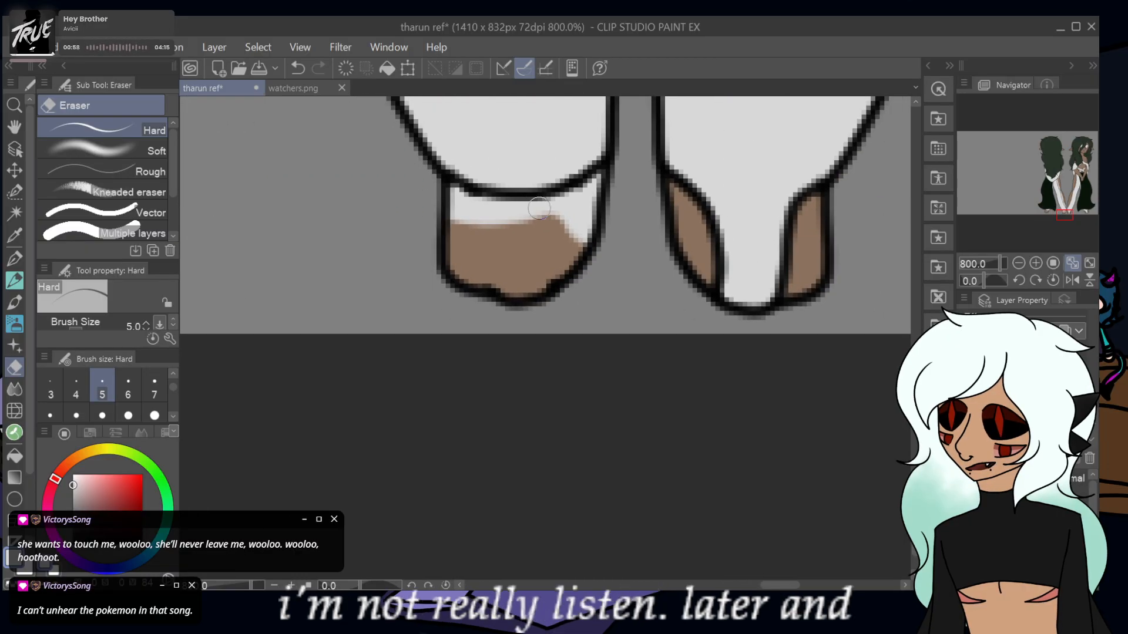
pyautogui.moveTo(581, 205); pyautogui.dragTo(574, 264)
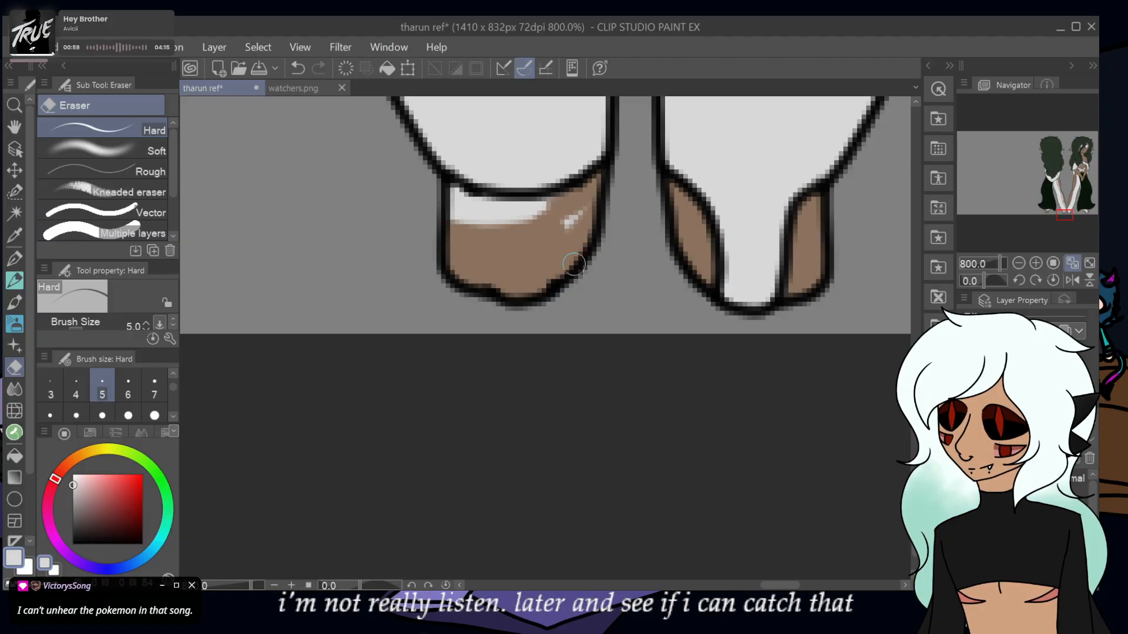
pyautogui.moveTo(594, 205); pyautogui.dragTo(501, 214)
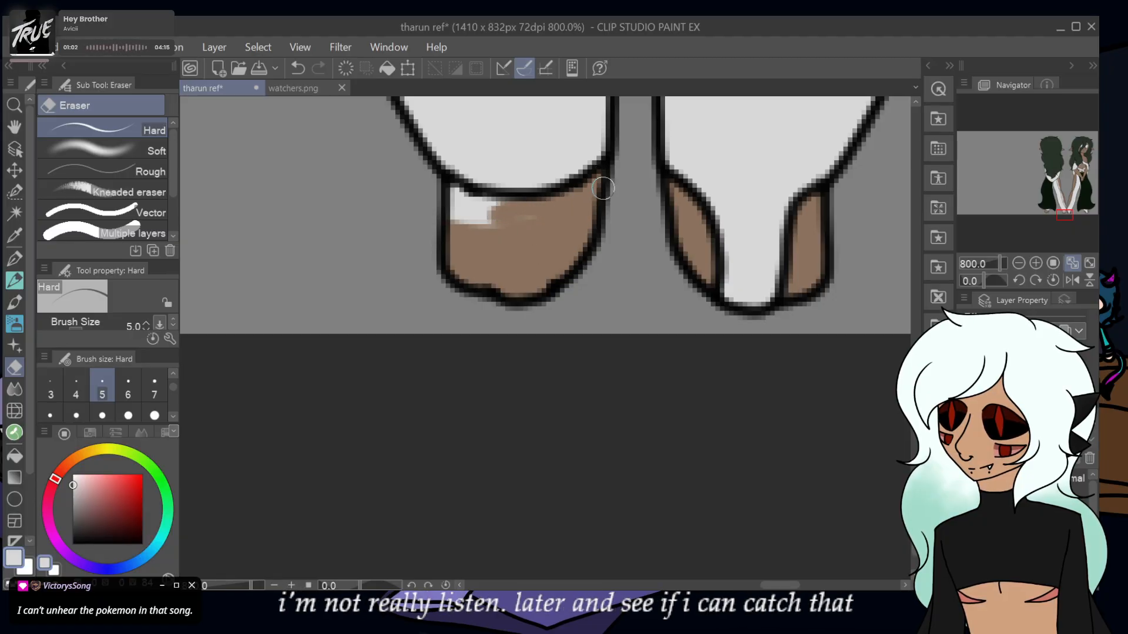
pyautogui.moveTo(603, 188)
pyautogui.mouseDown()
pyautogui.moveTo(513, 228)
pyautogui.moveTo(481, 220)
pyautogui.moveTo(521, 228)
pyautogui.moveTo(449, 189)
pyautogui.moveTo(482, 209)
pyautogui.mouseUp()
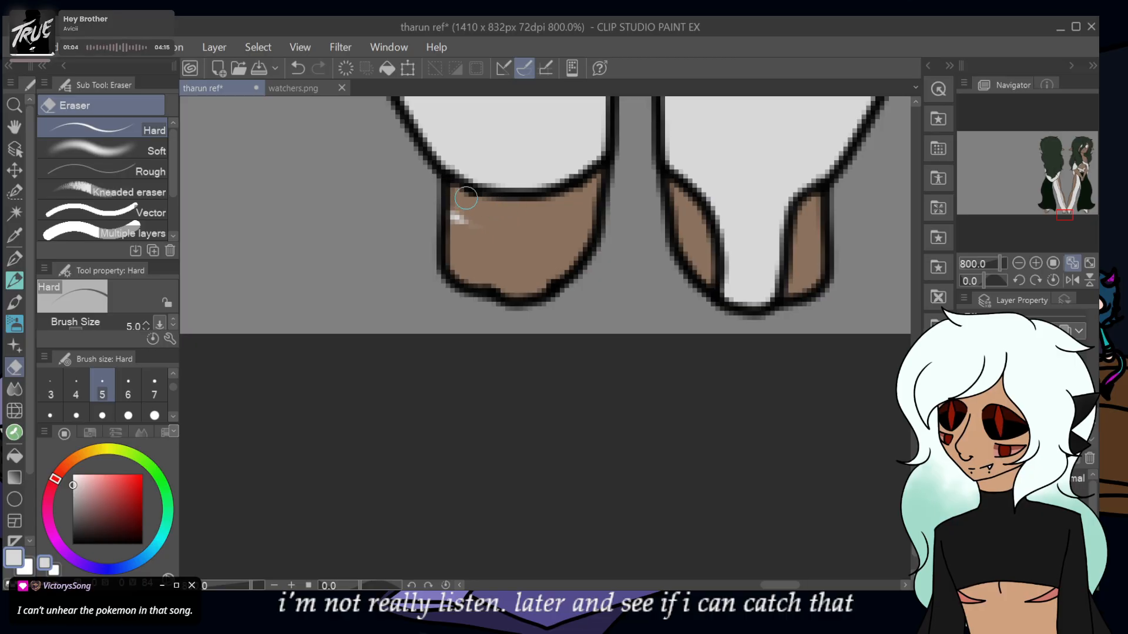
pyautogui.moveTo(578, 200)
pyautogui.mouseDown()
pyautogui.moveTo(534, 221)
pyautogui.moveTo(497, 219)
pyautogui.mouseUp()
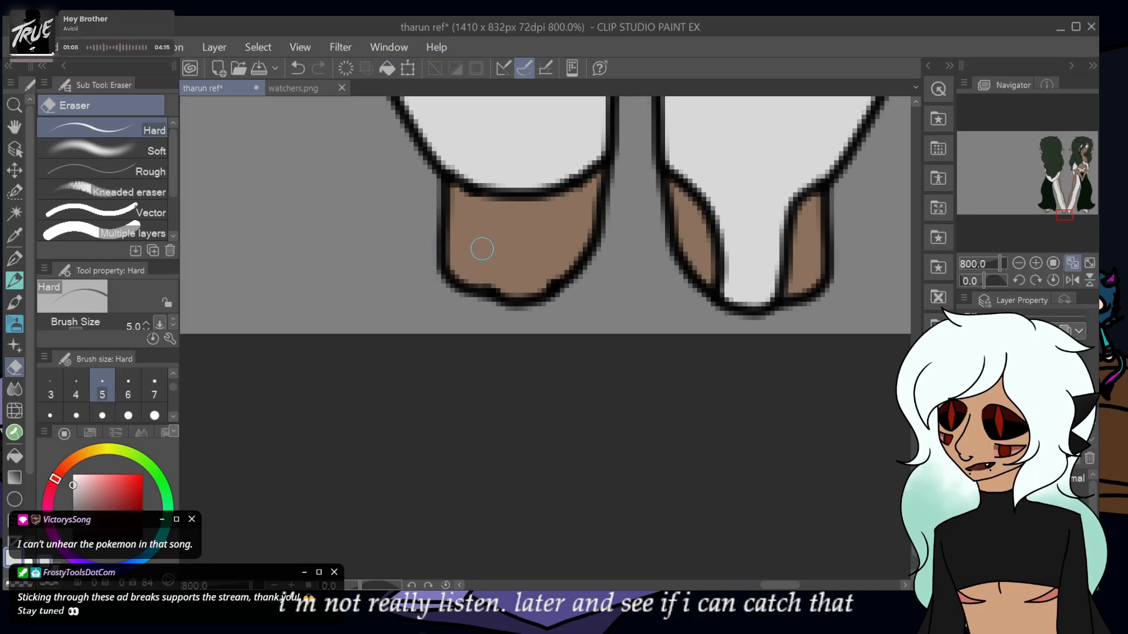
# - Erase the white from the back view's exposed calf, from the pointed lower end up towards the knee
pyautogui.moveTo(1070, 215); pyautogui.dragTo(1068, 208)
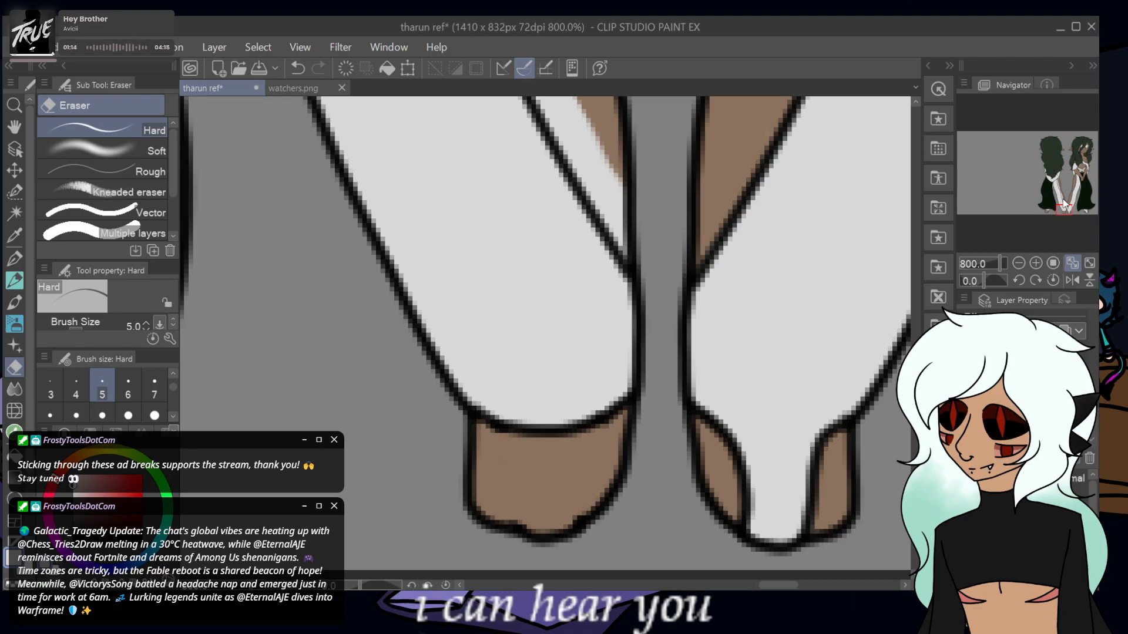
pyautogui.moveTo(1064, 204); pyautogui.dragTo(1065, 200)
pyautogui.moveTo(482, 217)
pyautogui.mouseDown()
pyautogui.moveTo(514, 291)
pyautogui.moveTo(505, 245)
pyautogui.moveTo(509, 280)
pyautogui.moveTo(527, 287)
pyautogui.moveTo(555, 401)
pyautogui.moveTo(459, 211)
pyautogui.moveTo(440, 161)
pyautogui.moveTo(478, 200)
pyautogui.moveTo(459, 154)
pyautogui.moveTo(427, 124)
pyautogui.mouseUp()
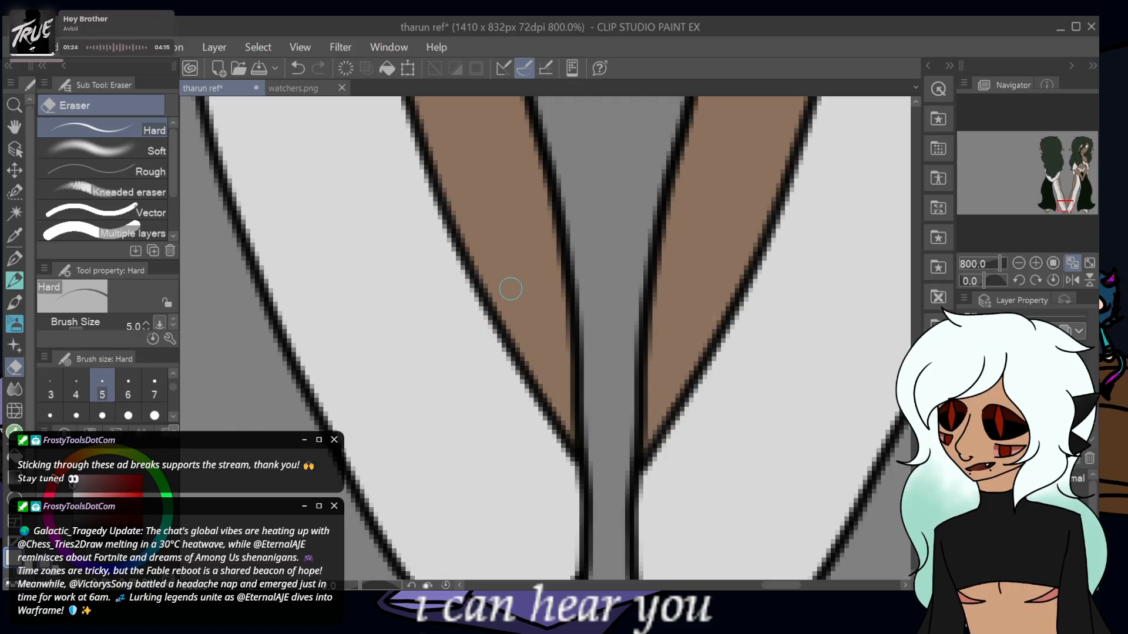
pyautogui.moveTo(511, 261)
pyautogui.mouseDown()
pyautogui.moveTo(589, 396)
pyautogui.moveTo(587, 532)
pyautogui.moveTo(564, 546)
pyautogui.moveTo(540, 376)
pyautogui.moveTo(569, 390)
pyautogui.moveTo(578, 491)
pyautogui.moveTo(485, 141)
pyautogui.moveTo(511, 317)
pyautogui.moveTo(560, 497)
pyautogui.moveTo(594, 570)
pyautogui.mouseUp()
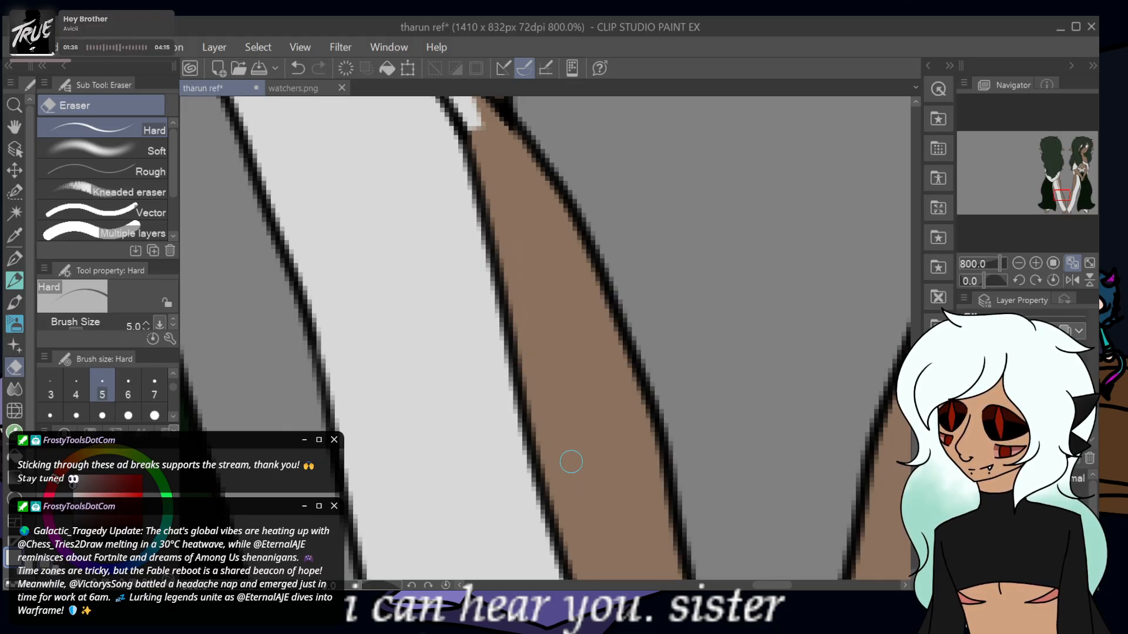
# - Erase the white along the cloth edge on the back view's lower thigh and knee, including the leftover streaks
pyautogui.moveTo(1060, 195); pyautogui.dragTo(1065, 188)
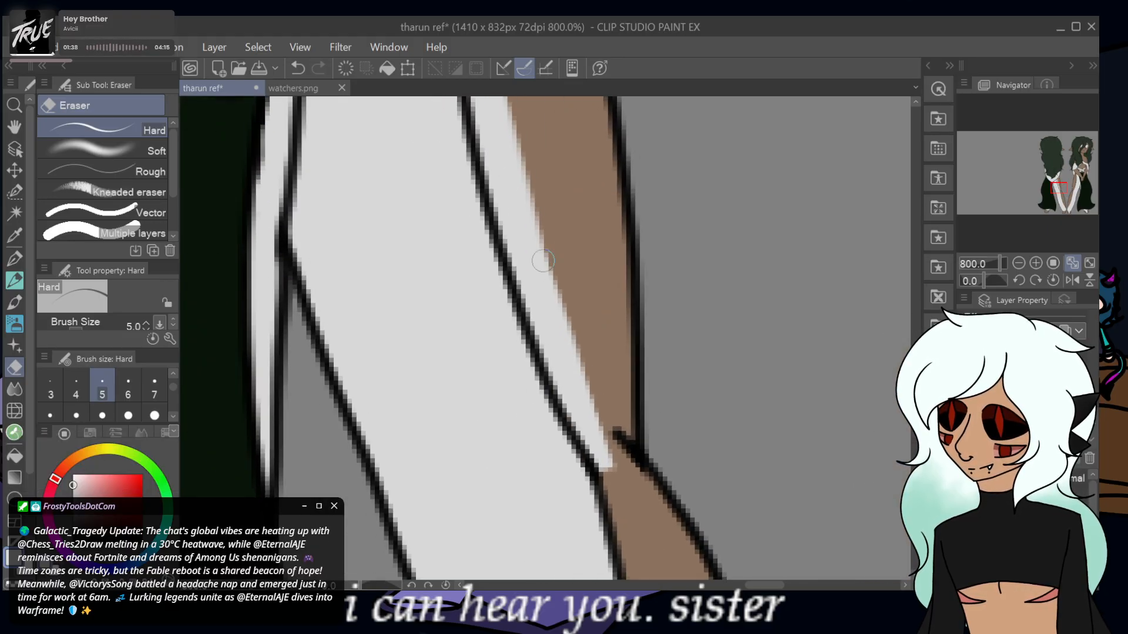
pyautogui.moveTo(537, 252)
pyautogui.mouseDown()
pyautogui.moveTo(601, 405)
pyautogui.moveTo(580, 376)
pyautogui.moveTo(541, 200)
pyautogui.moveTo(509, 158)
pyautogui.moveTo(515, 106)
pyautogui.moveTo(491, 160)
pyautogui.moveTo(517, 211)
pyautogui.moveTo(521, 246)
pyautogui.moveTo(509, 229)
pyautogui.moveTo(508, 240)
pyautogui.moveTo(574, 405)
pyautogui.moveTo(583, 381)
pyautogui.mouseUp()
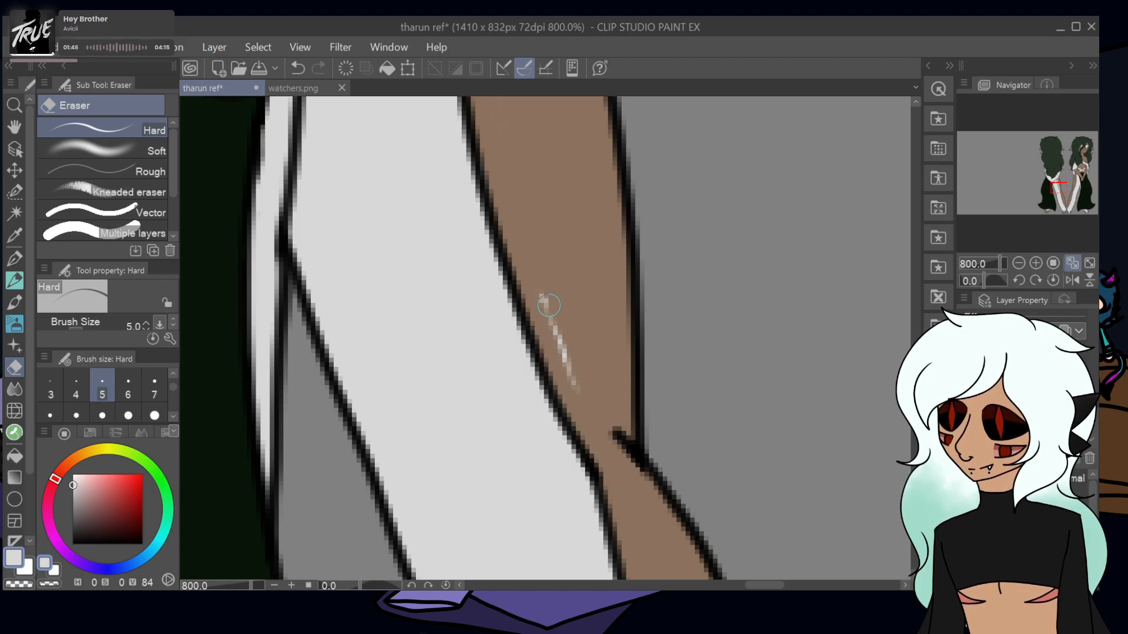
pyautogui.moveTo(549, 305); pyautogui.dragTo(544, 311)
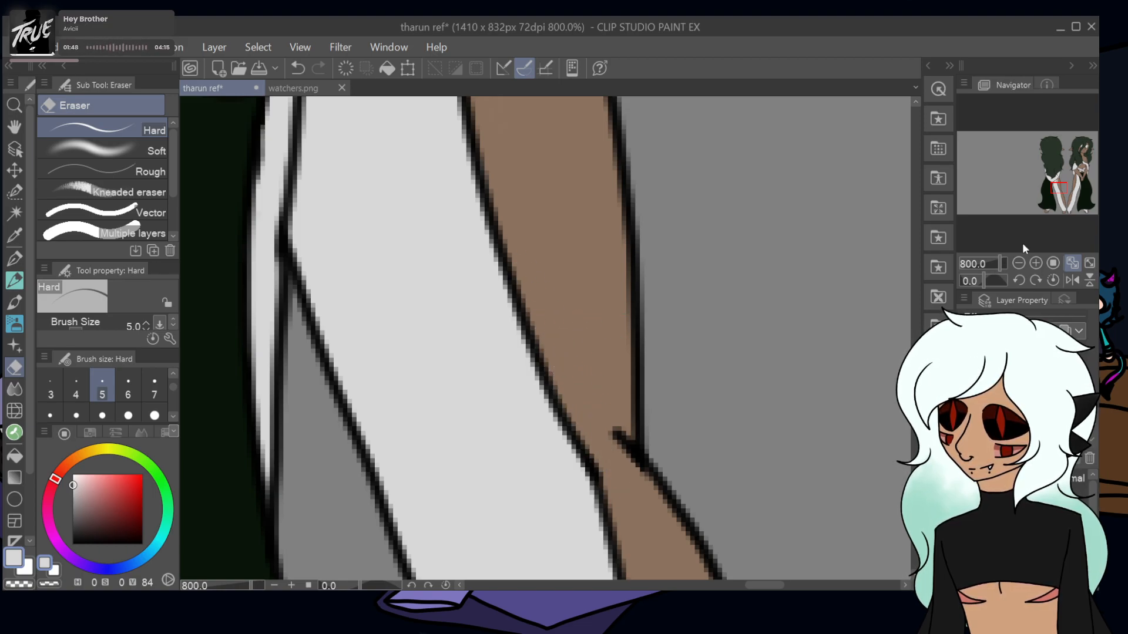
# - Erase the remaining white from the top of the back view's thigh below the draped cloth, checking the watchers.png reference
pyautogui.moveTo(1060, 187); pyautogui.dragTo(1059, 176)
pyautogui.moveTo(626, 159)
pyautogui.mouseDown()
pyautogui.moveTo(611, 200)
pyautogui.moveTo(632, 144)
pyautogui.moveTo(602, 191)
pyautogui.moveTo(616, 189)
pyautogui.moveTo(549, 276)
pyautogui.moveTo(554, 260)
pyautogui.mouseUp()
pyautogui.scroll(-3, 559, 259)
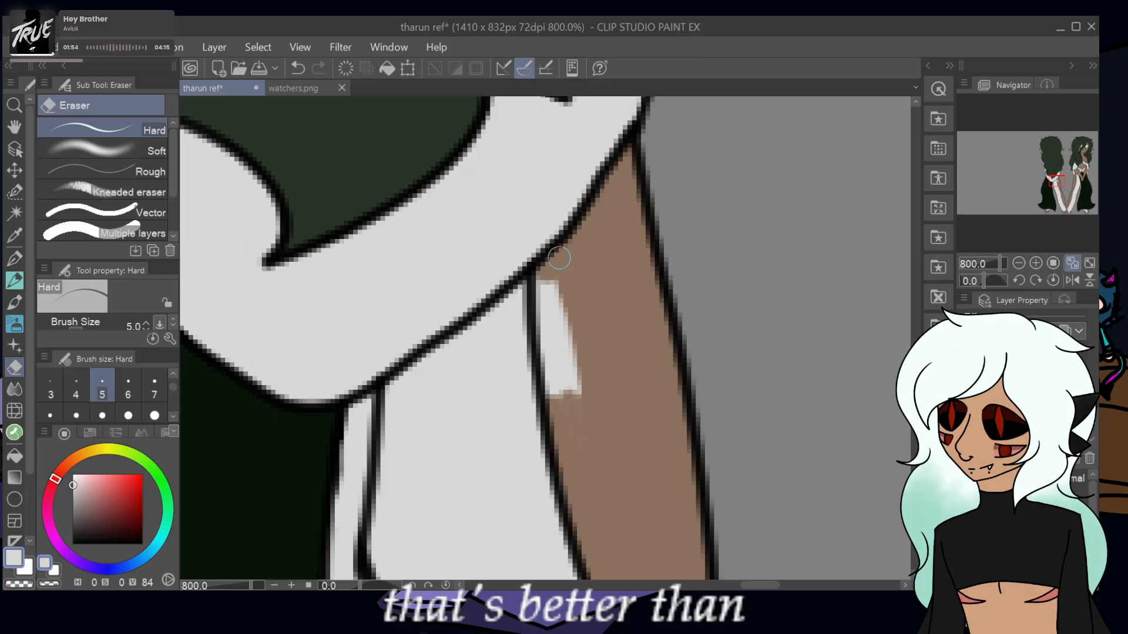
pyautogui.click(293, 87)
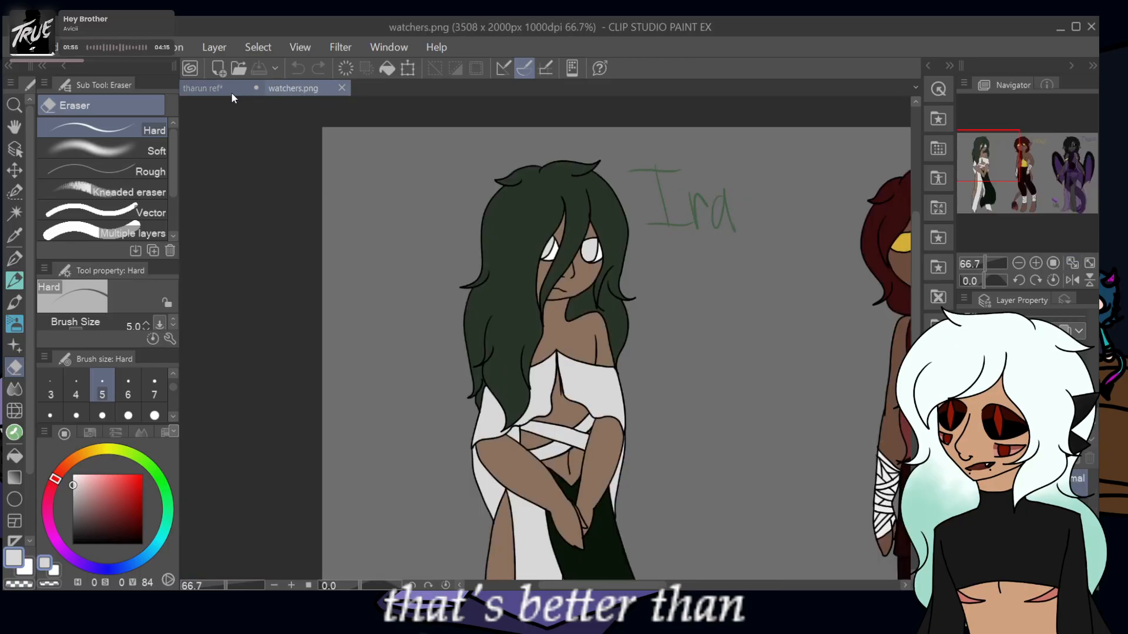
pyautogui.click(215, 88)
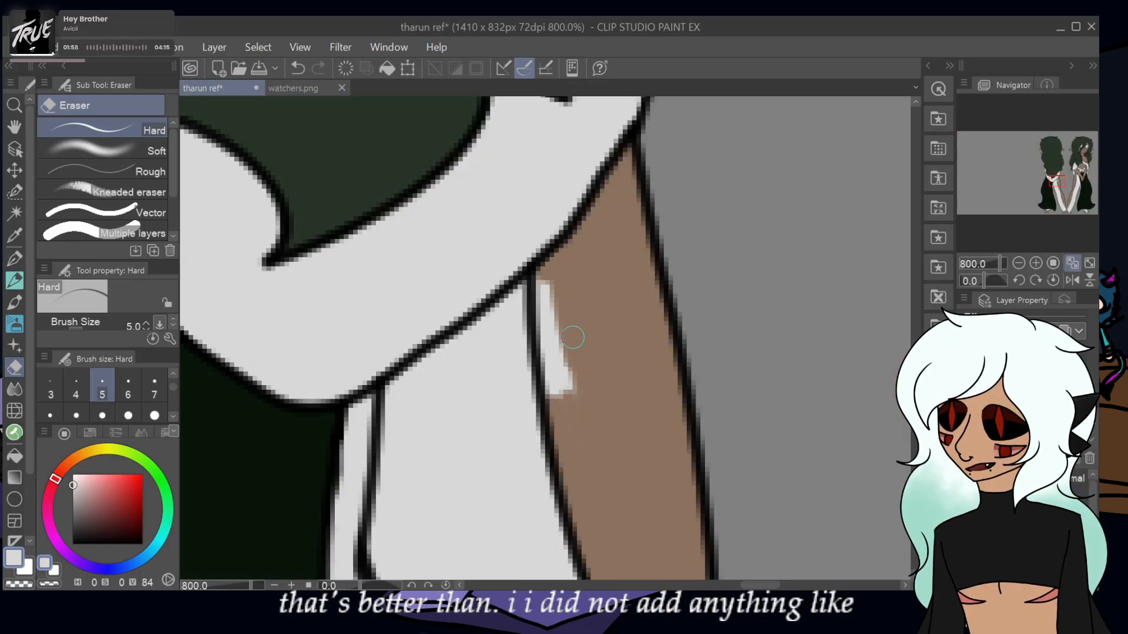
pyautogui.moveTo(569, 332)
pyautogui.mouseDown()
pyautogui.moveTo(566, 389)
pyautogui.moveTo(553, 391)
pyautogui.moveTo(543, 297)
pyautogui.mouseUp()
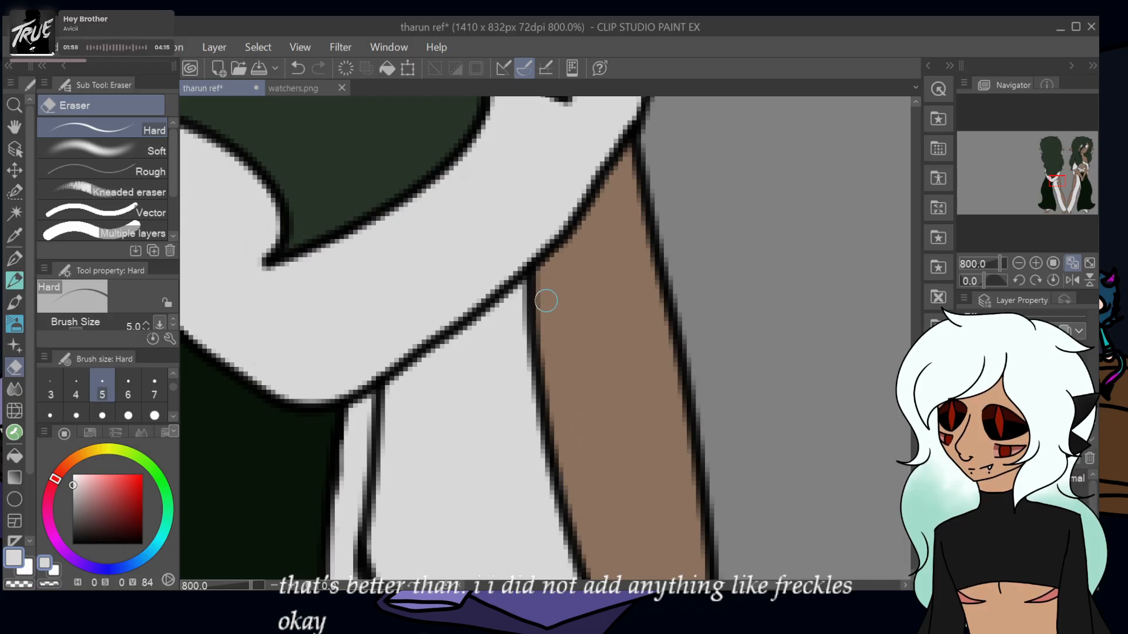
# - Erase the skin colour from the outer corner section of both front-view eyes with the Hard eraser at size 3
pyautogui.moveTo(1062, 183)
pyautogui.mouseDown()
pyautogui.moveTo(1059, 168)
pyautogui.moveTo(1063, 197)
pyautogui.mouseUp()
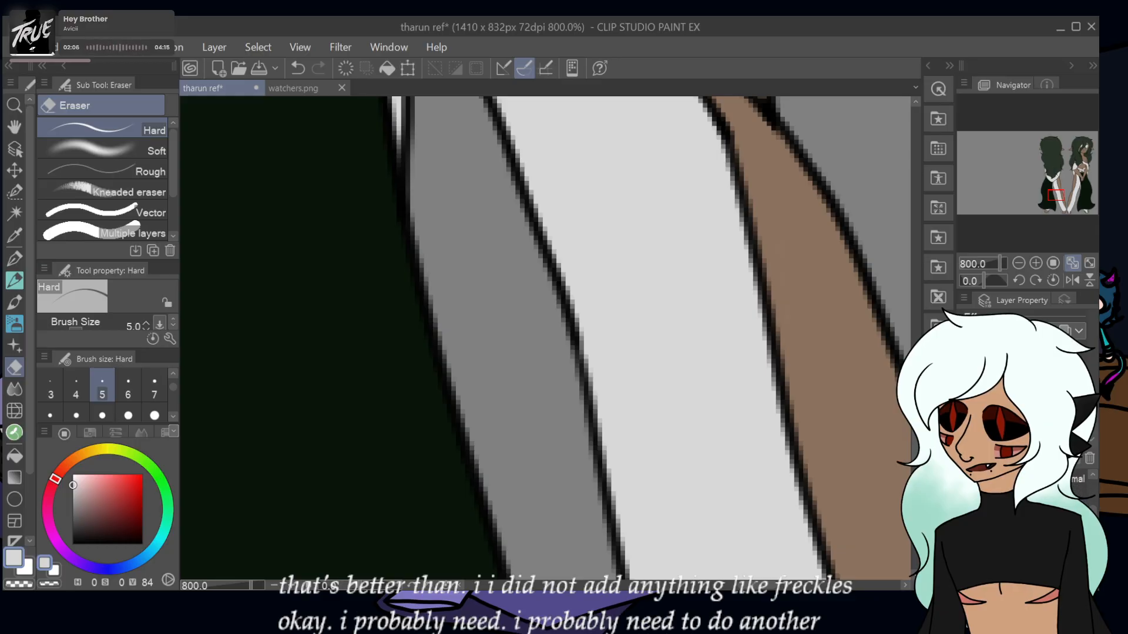
pyautogui.moveTo(1078, 183); pyautogui.dragTo(1086, 147)
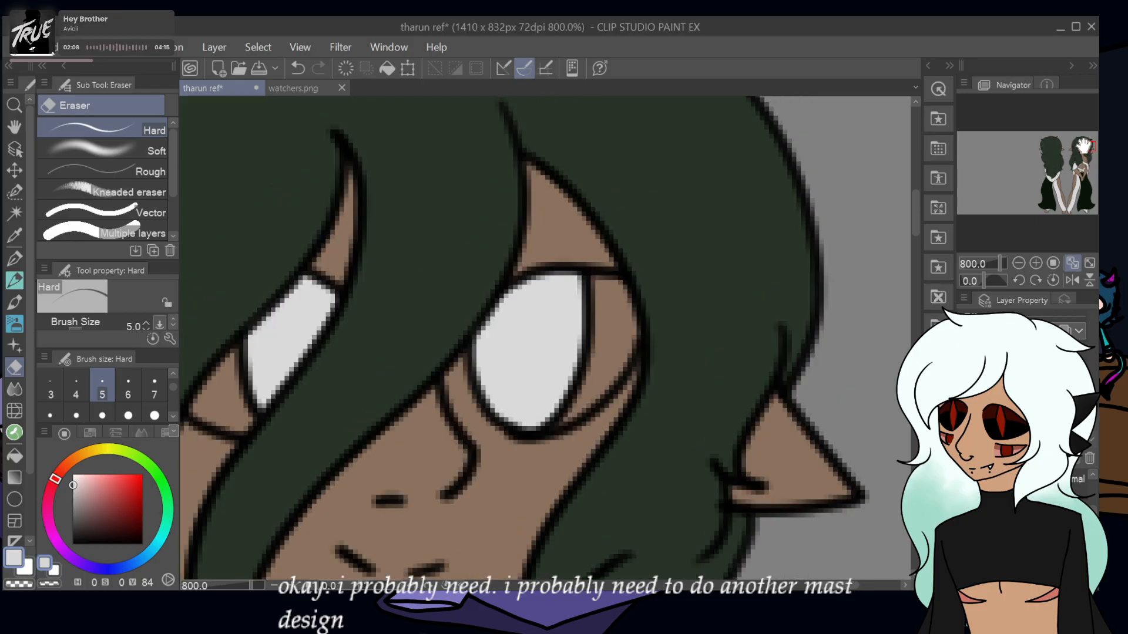
pyautogui.click(51, 384)
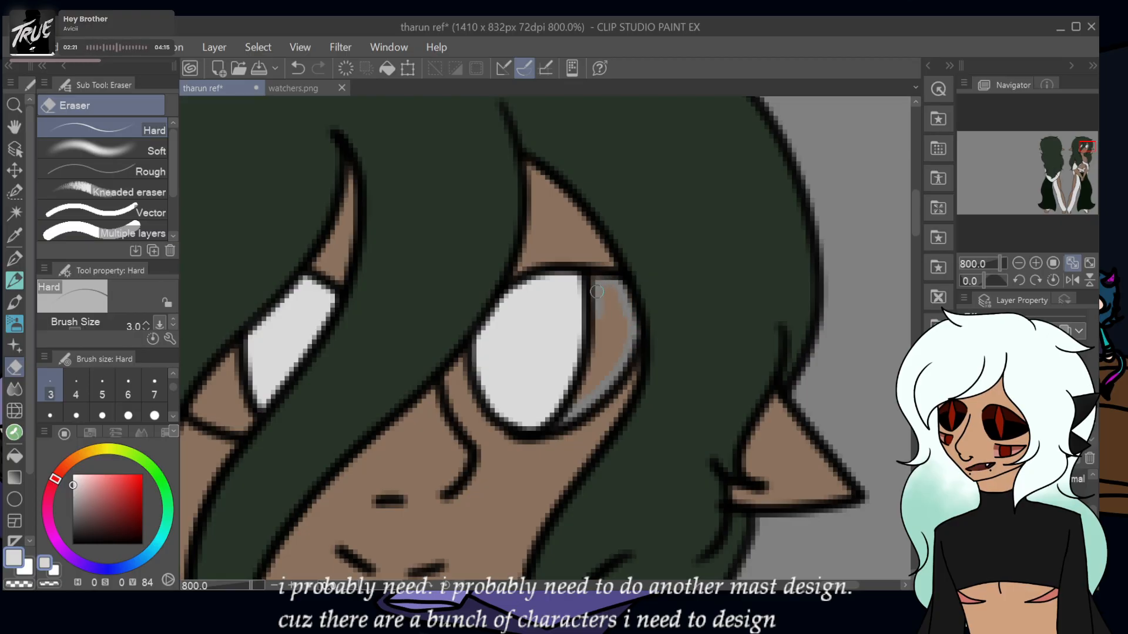
pyautogui.moveTo(596, 291); pyautogui.dragTo(595, 284)
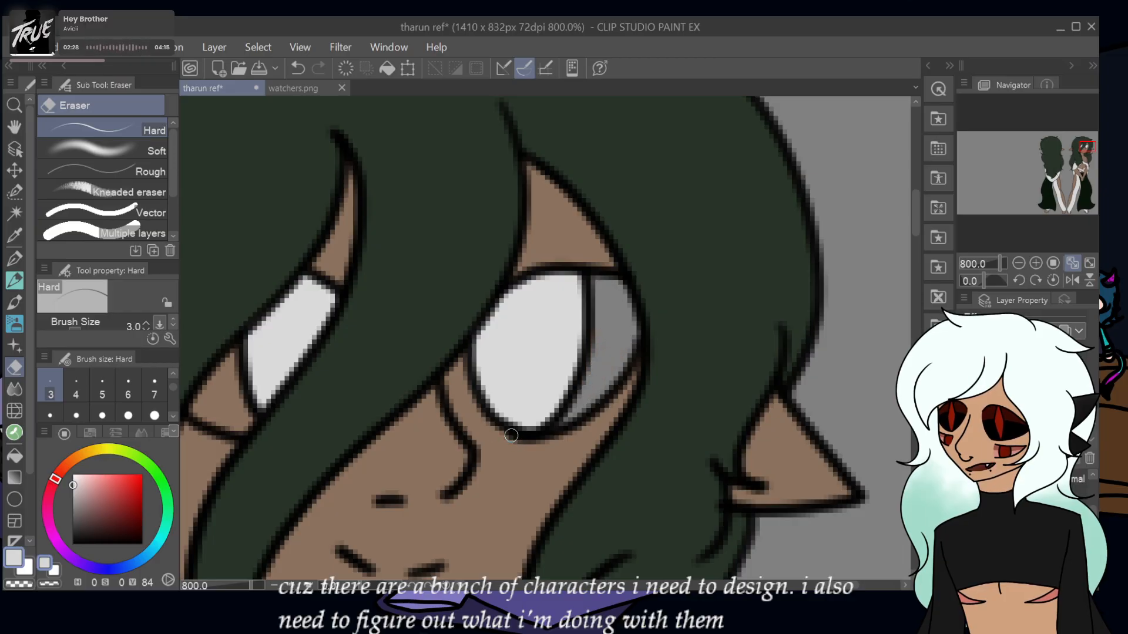
pyautogui.moveTo(490, 422); pyautogui.dragTo(469, 391)
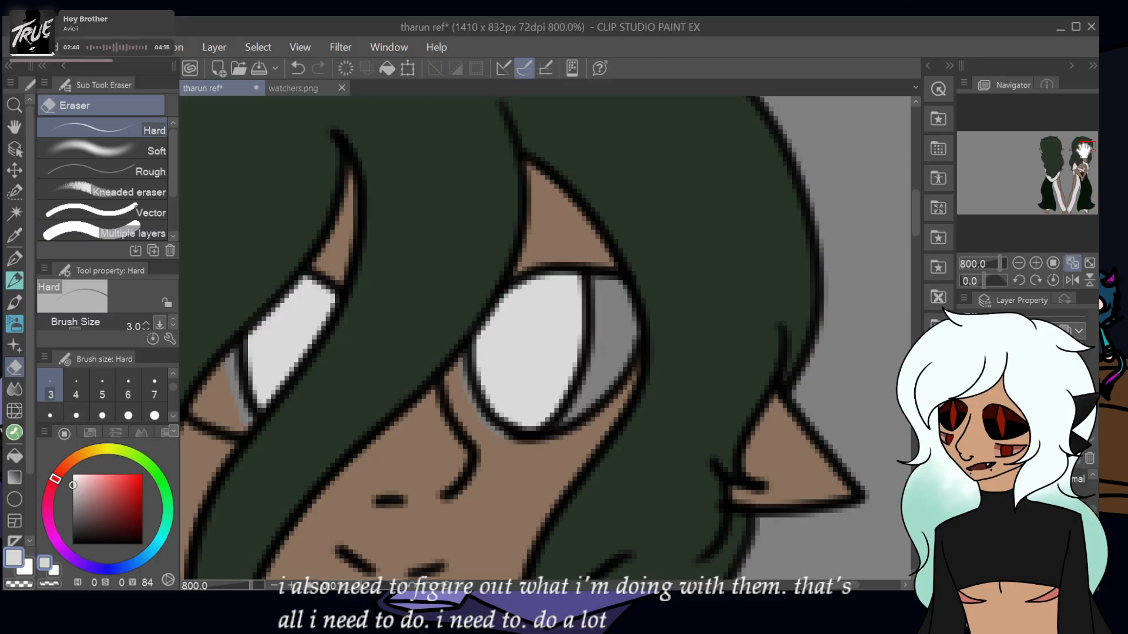
pyautogui.moveTo(229, 369); pyautogui.dragTo(596, 452)
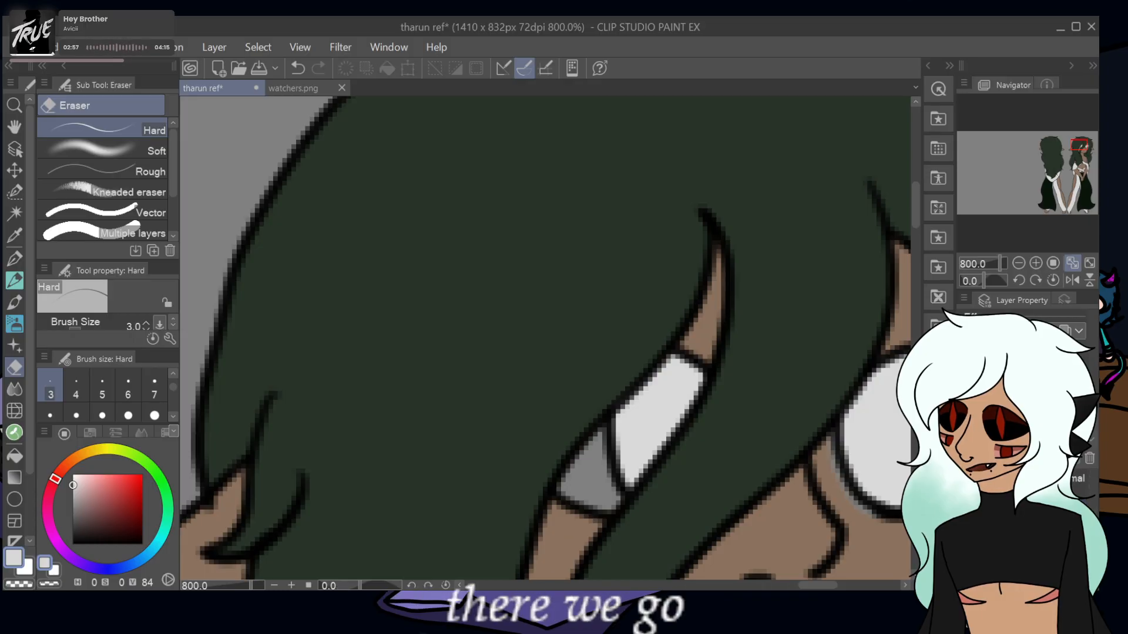
# - Paint the corner section of the front view's partly hair-covered eye pure white with the Mapping pen at size 4
pyautogui.click(45, 563)
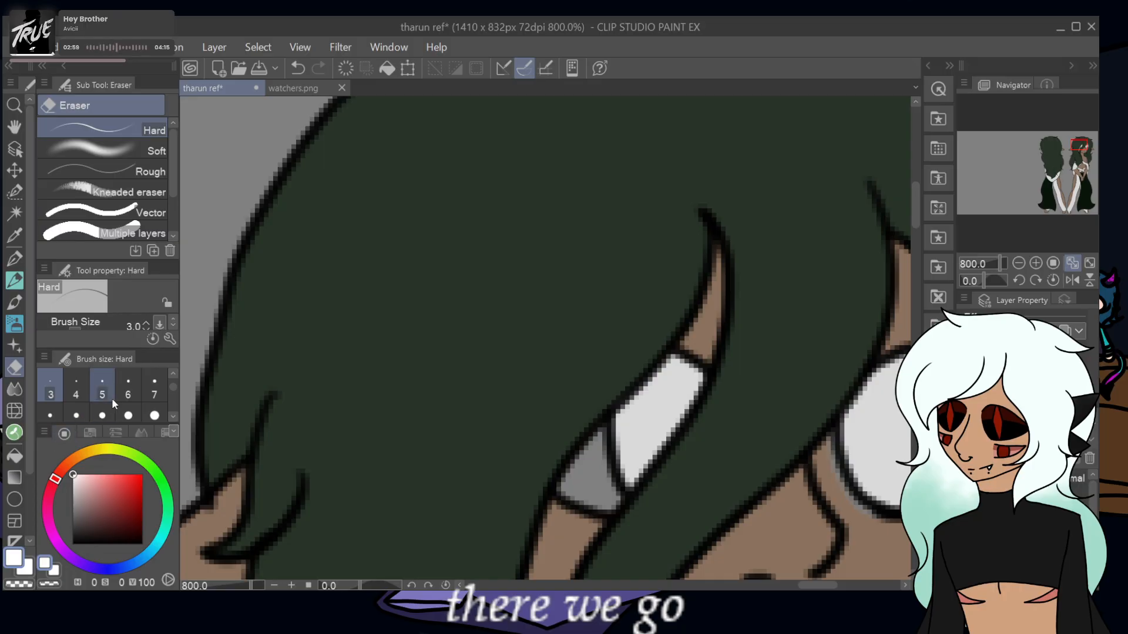
pyautogui.click(155, 415)
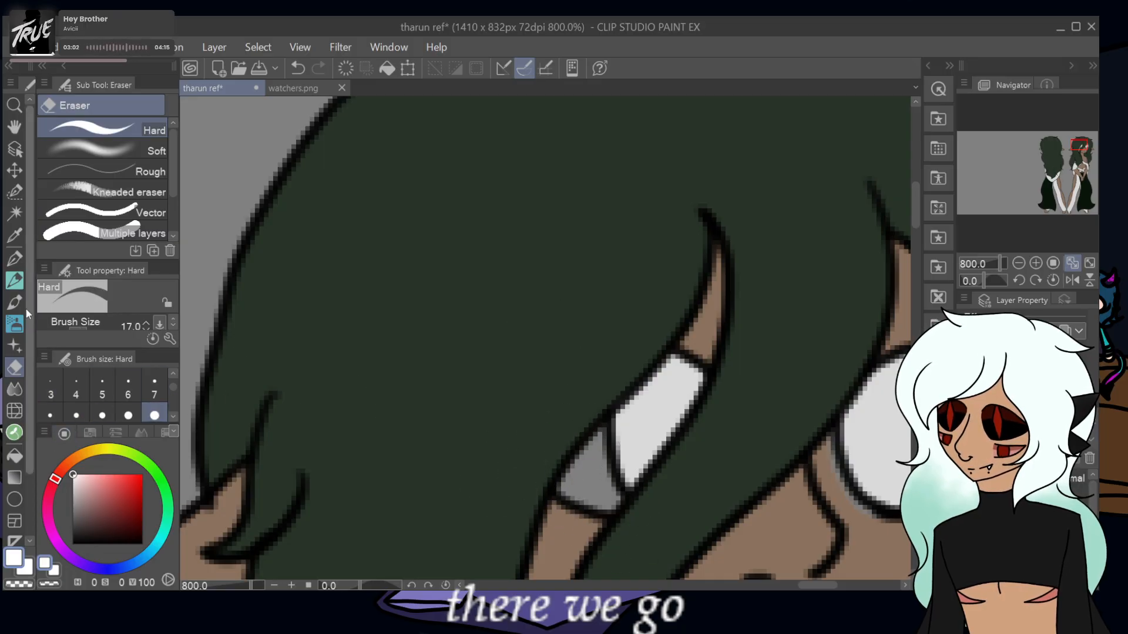
pyautogui.click(15, 259)
pyautogui.moveTo(569, 487)
pyautogui.mouseDown()
pyautogui.moveTo(547, 465)
pyautogui.moveTo(575, 531)
pyautogui.moveTo(592, 534)
pyautogui.moveTo(593, 424)
pyautogui.mouseUp()
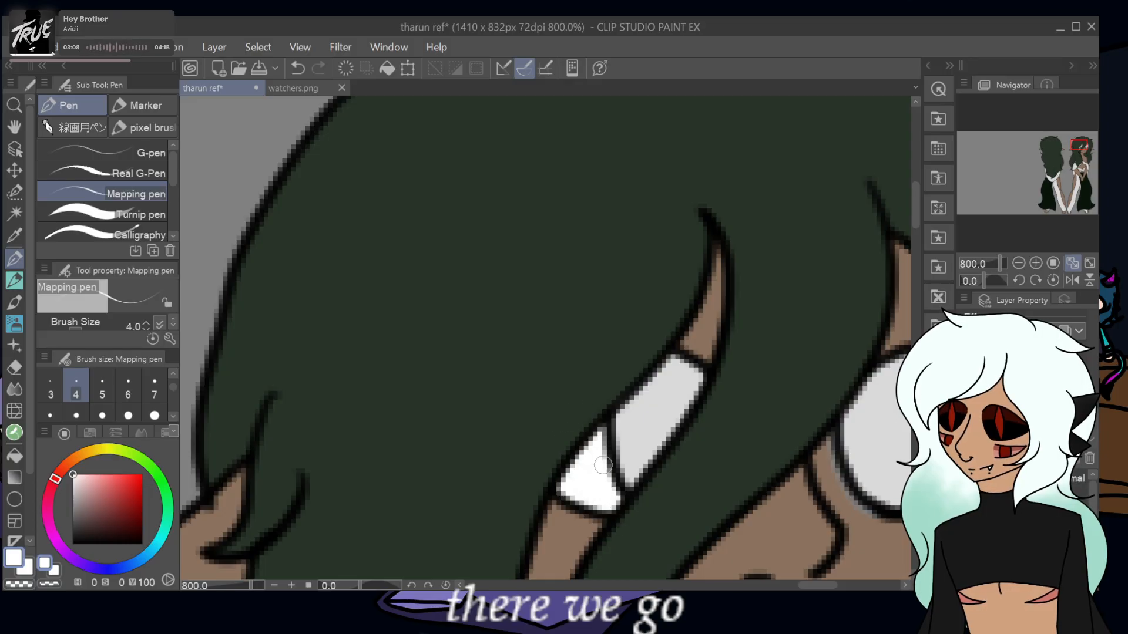
pyautogui.moveTo(603, 465); pyautogui.dragTo(133, 353)
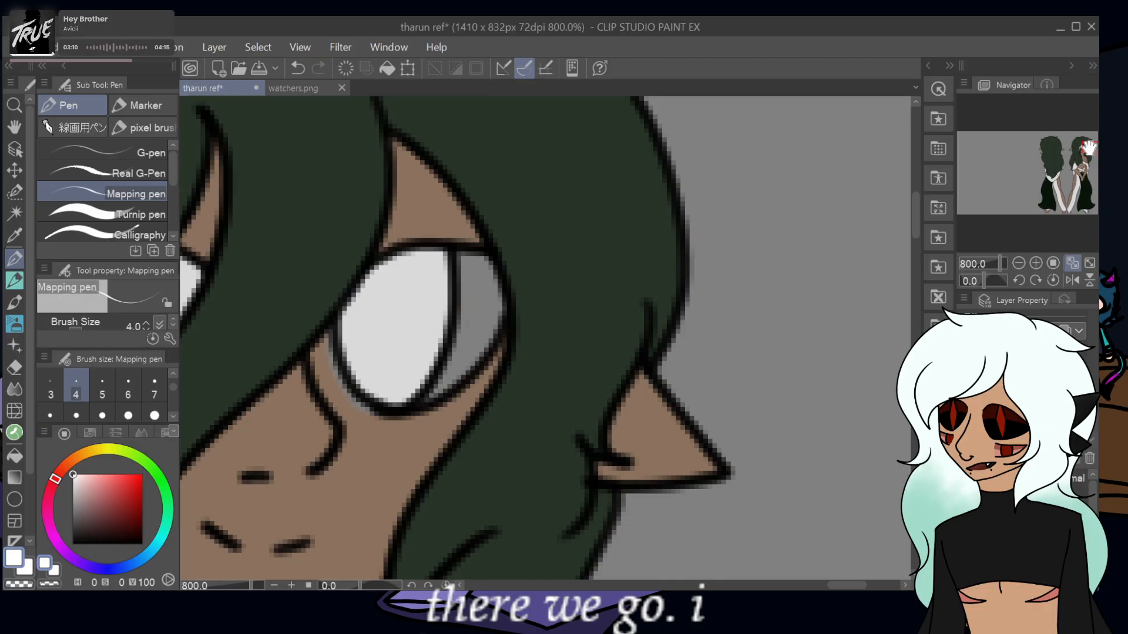
# - Paint the front view's other eye corner and its lower rim white with the Mapping pen at size 17, and ready a size 5 eraser
pyautogui.click(154, 415)
pyautogui.moveTo(322, 335)
pyautogui.mouseDown()
pyautogui.moveTo(363, 415)
pyautogui.moveTo(390, 403)
pyautogui.mouseUp()
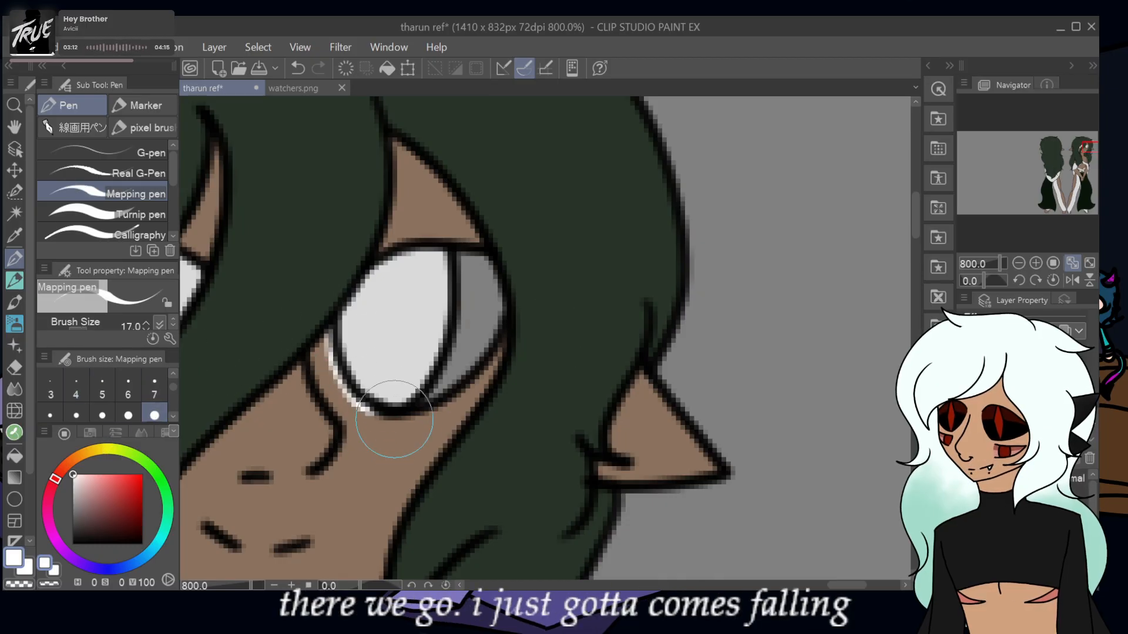
pyautogui.moveTo(476, 268); pyautogui.dragTo(459, 377)
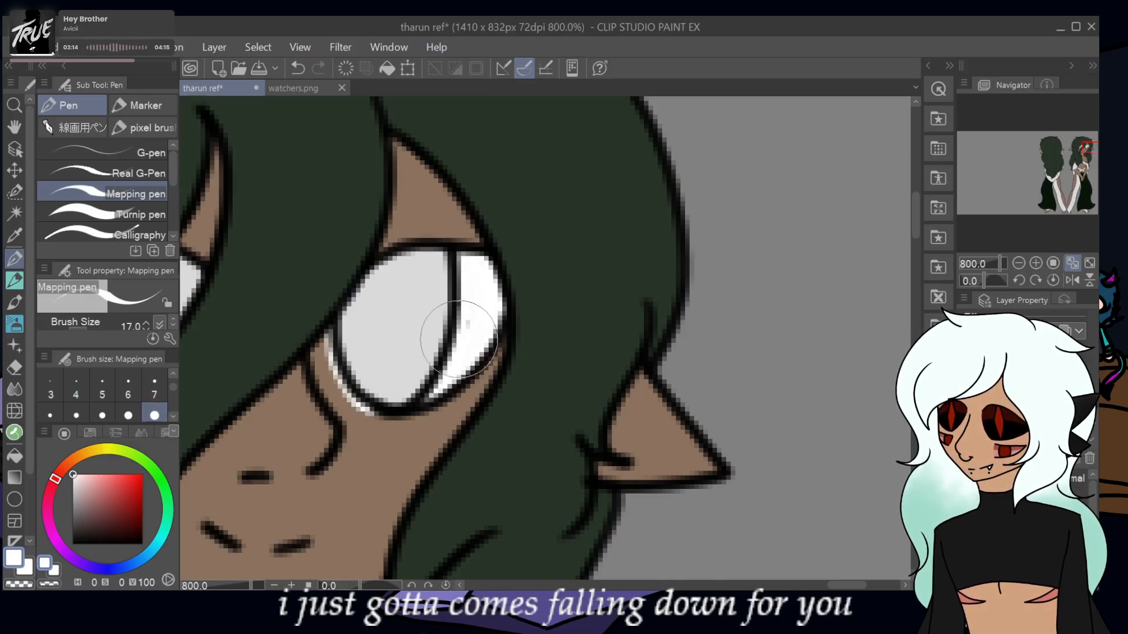
pyautogui.click(15, 367)
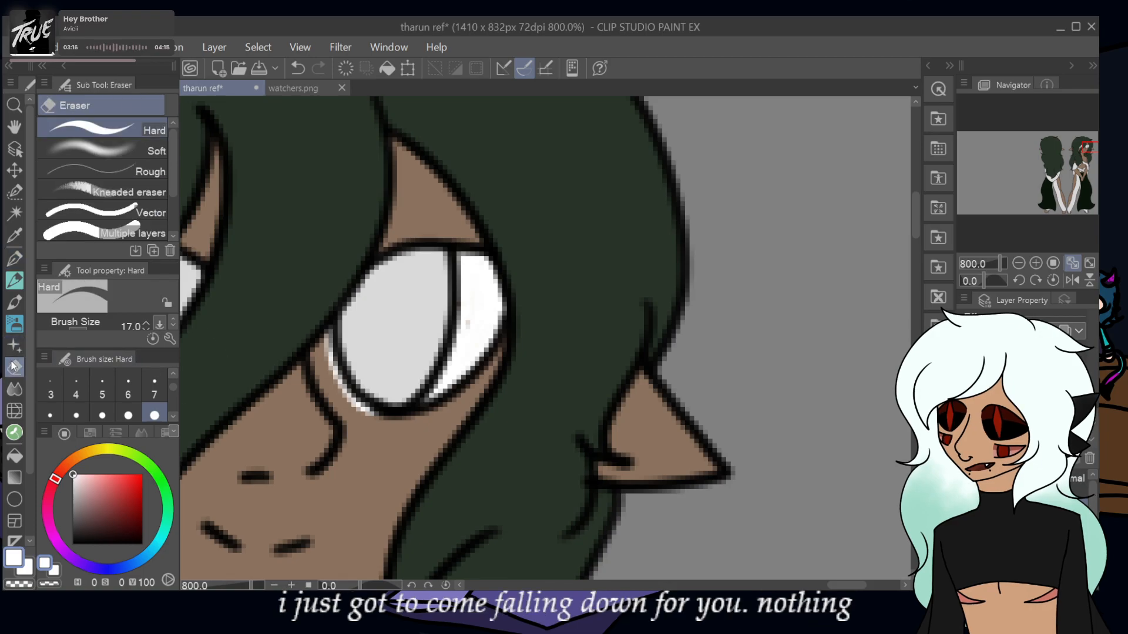
pyautogui.click(297, 68)
pyautogui.click(102, 388)
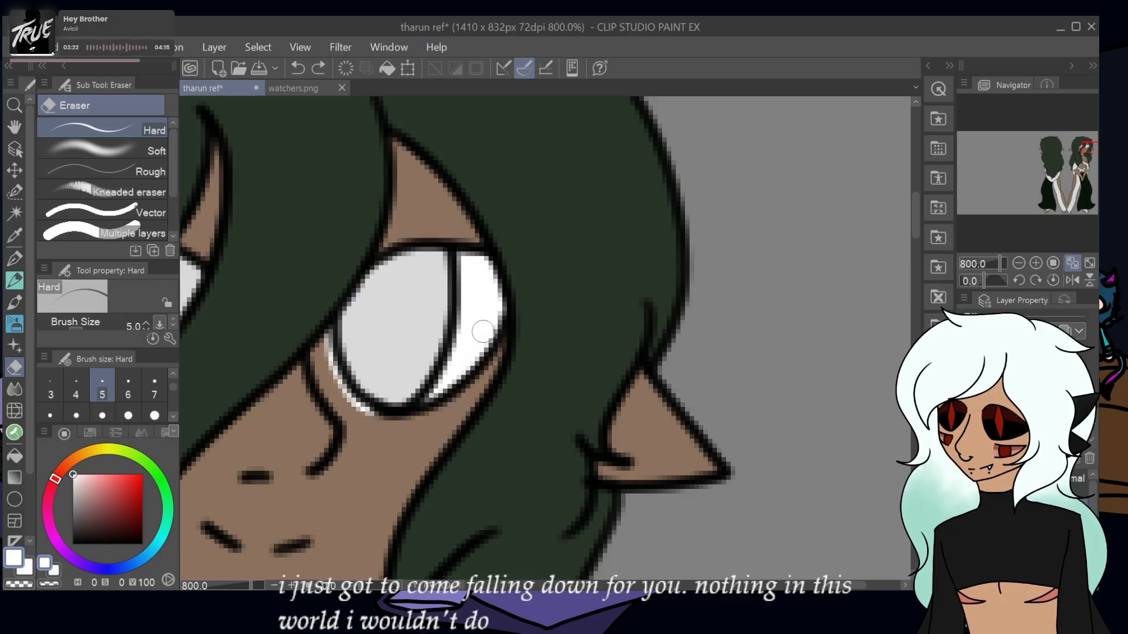
# - Check the eye colours in watchers.png at 150% and shade the upper part of the front view's more visible eye corner light grey at size 17
pyautogui.click(290, 88)
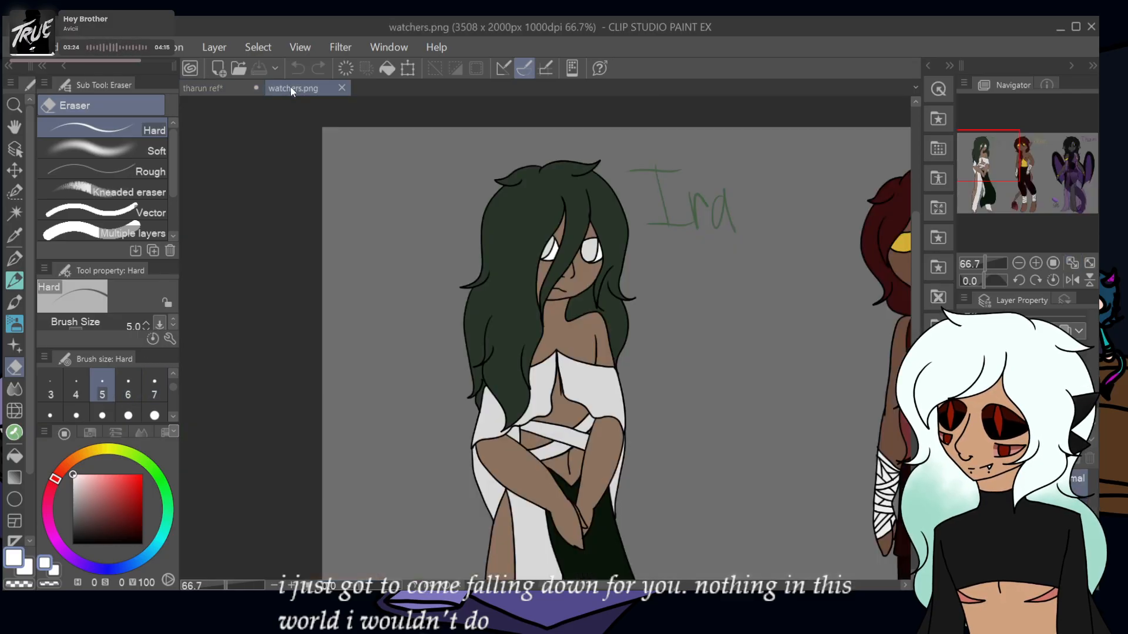
pyautogui.click(1035, 263)
pyautogui.click(1036, 263)
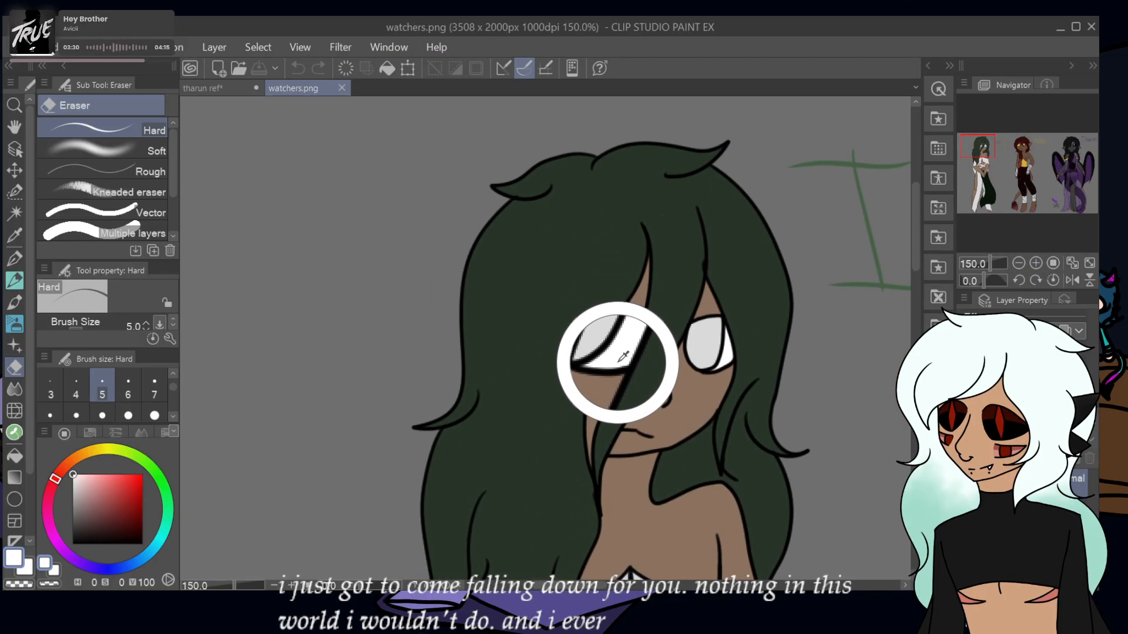
pyautogui.hotkey('ctrl', 'Tab')
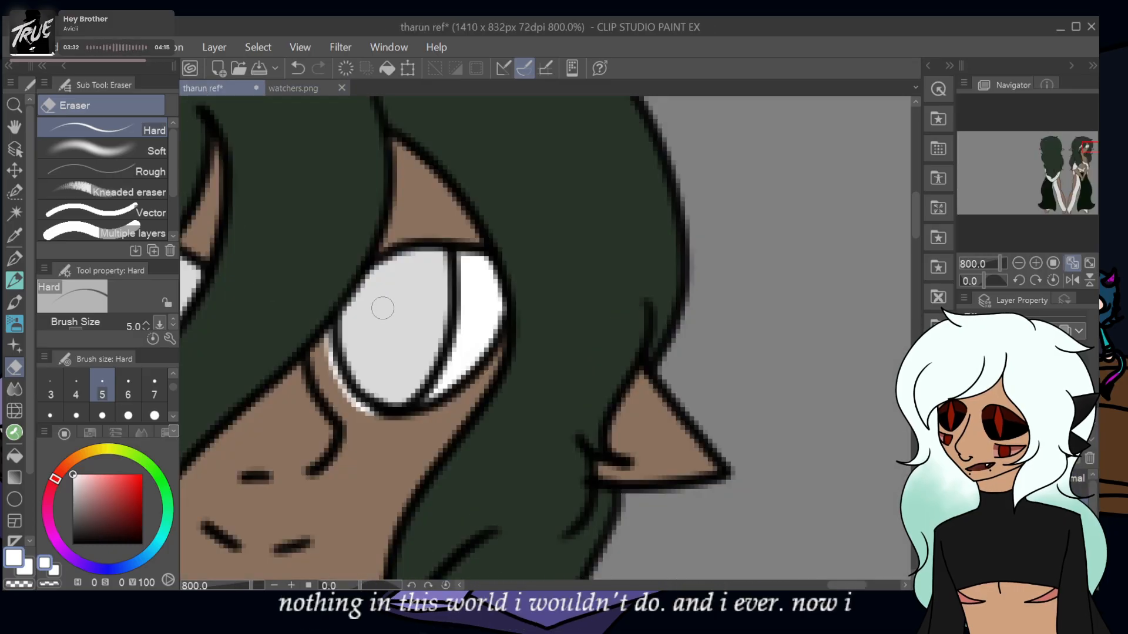
pyautogui.click(74, 484)
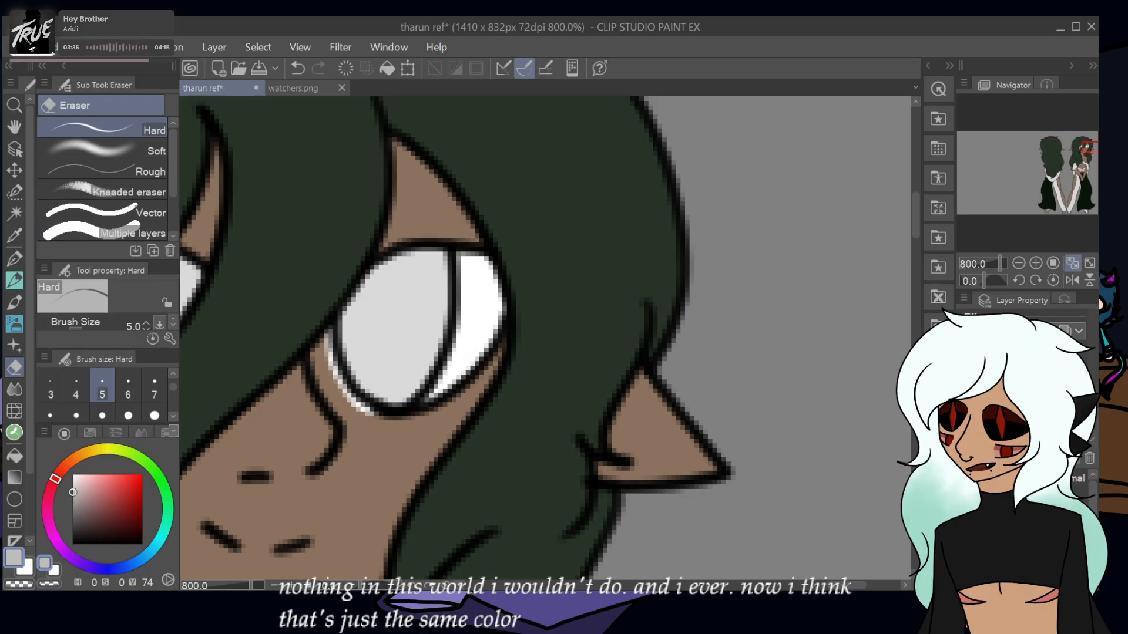
pyautogui.click(154, 416)
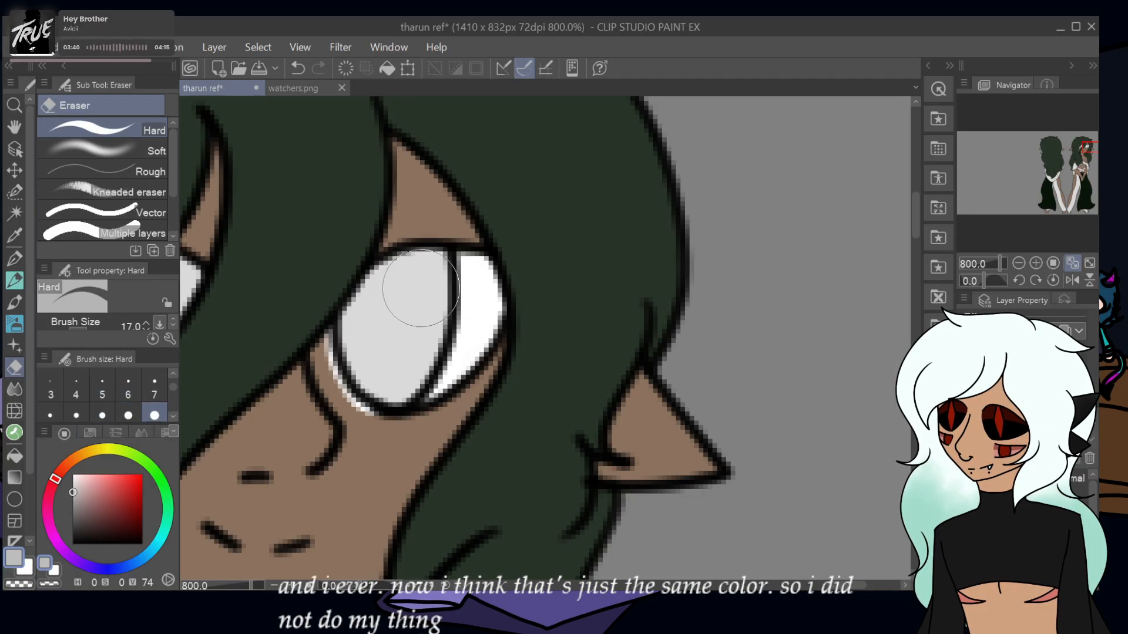
pyautogui.click(14, 260)
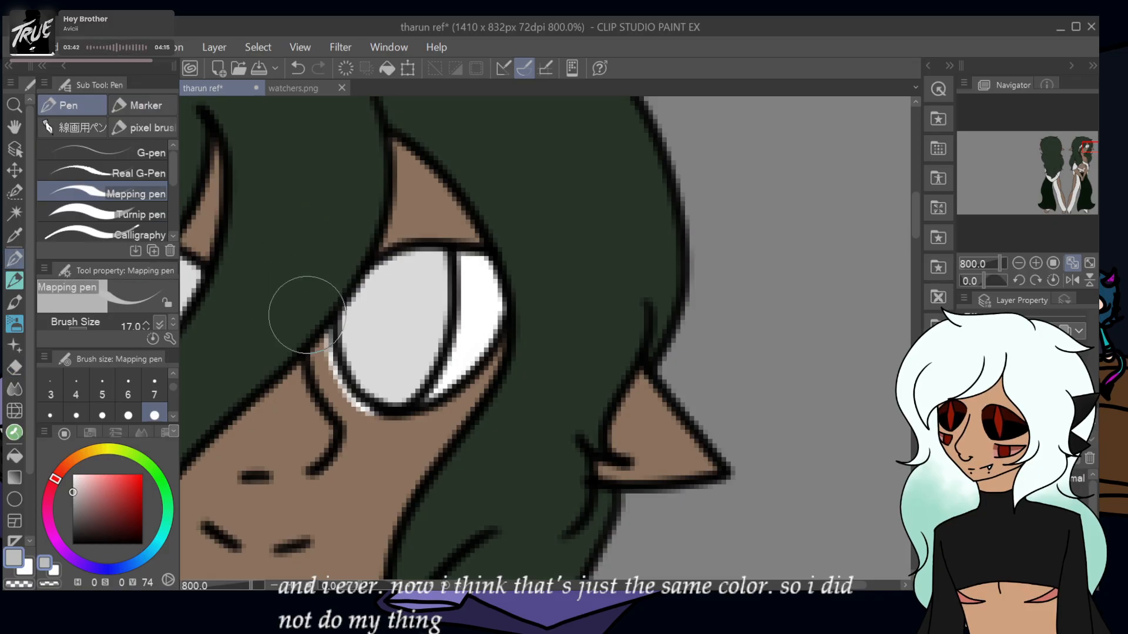
pyautogui.moveTo(511, 299)
pyautogui.mouseDown()
pyautogui.moveTo(464, 276)
pyautogui.moveTo(516, 264)
pyautogui.mouseUp()
pyautogui.moveTo(439, 283); pyautogui.dragTo(488, 312)
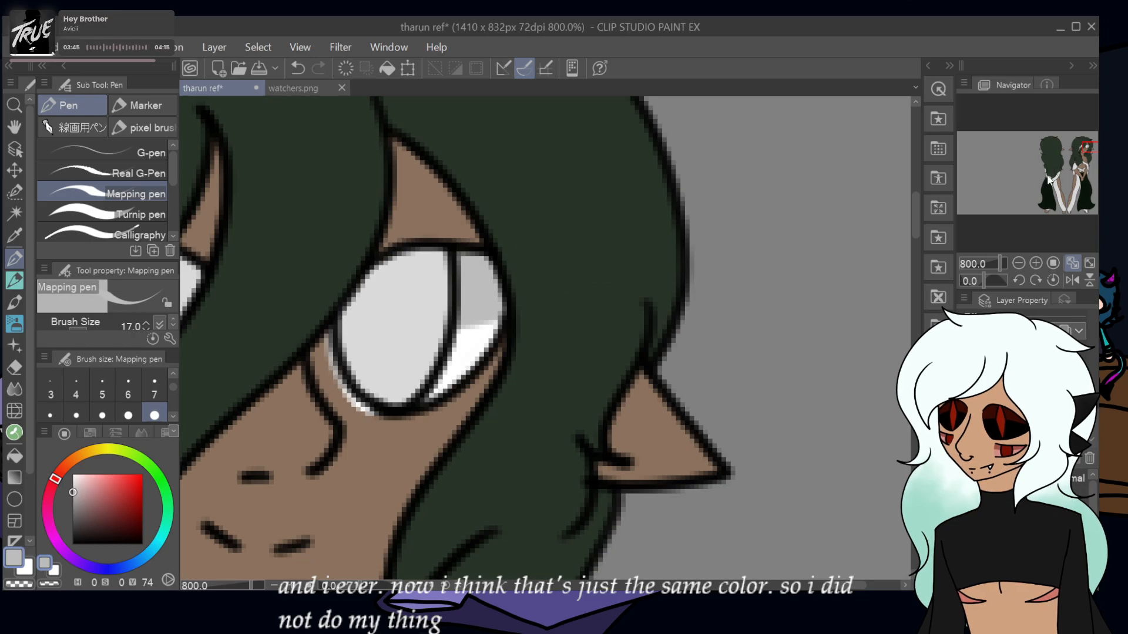
pyautogui.moveTo(1085, 147); pyautogui.dragTo(1077, 151)
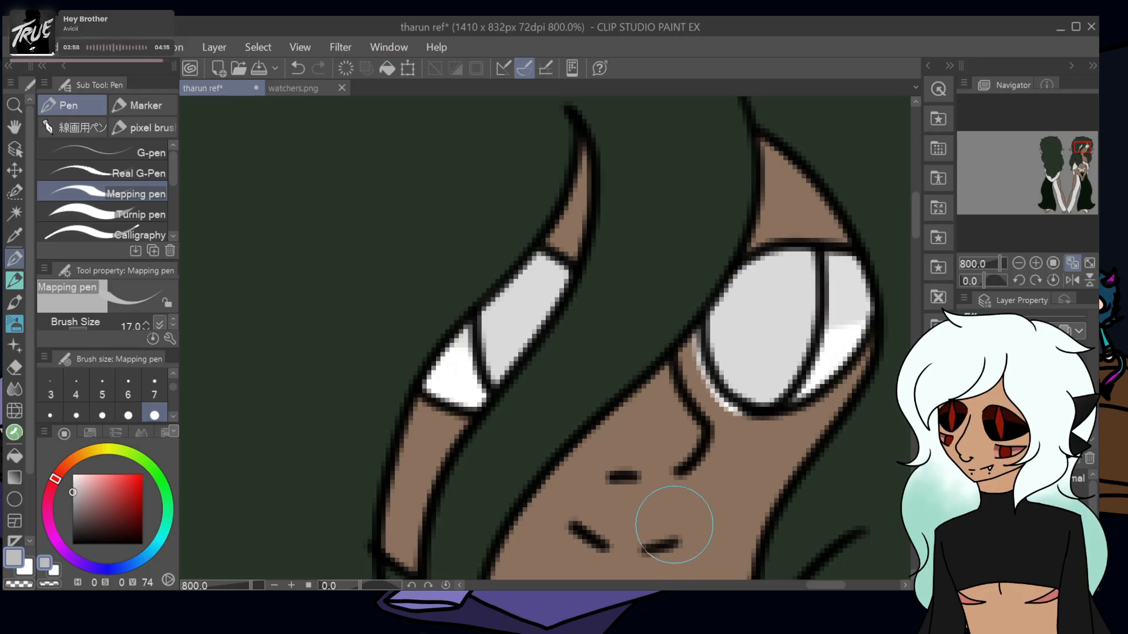
# - Handwrite "Ira-" in the canvas's upper-left corner with the Mapping pen at size 10 in green (H 125, S 43, V 48), undoing stray strokes
pyautogui.click(1071, 263)
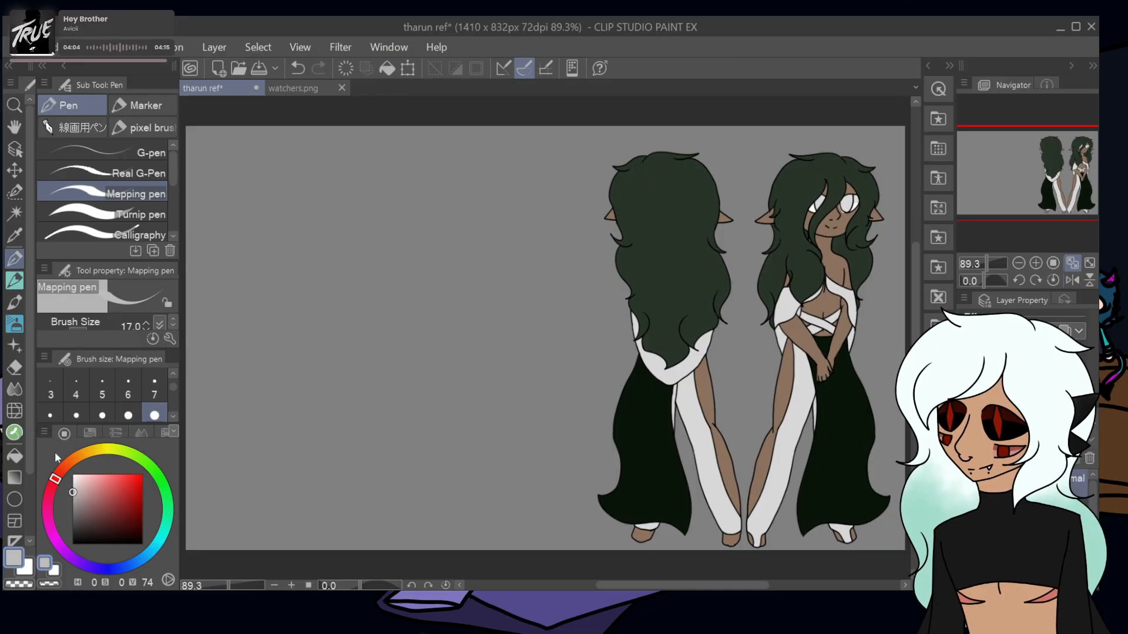
pyautogui.click(102, 415)
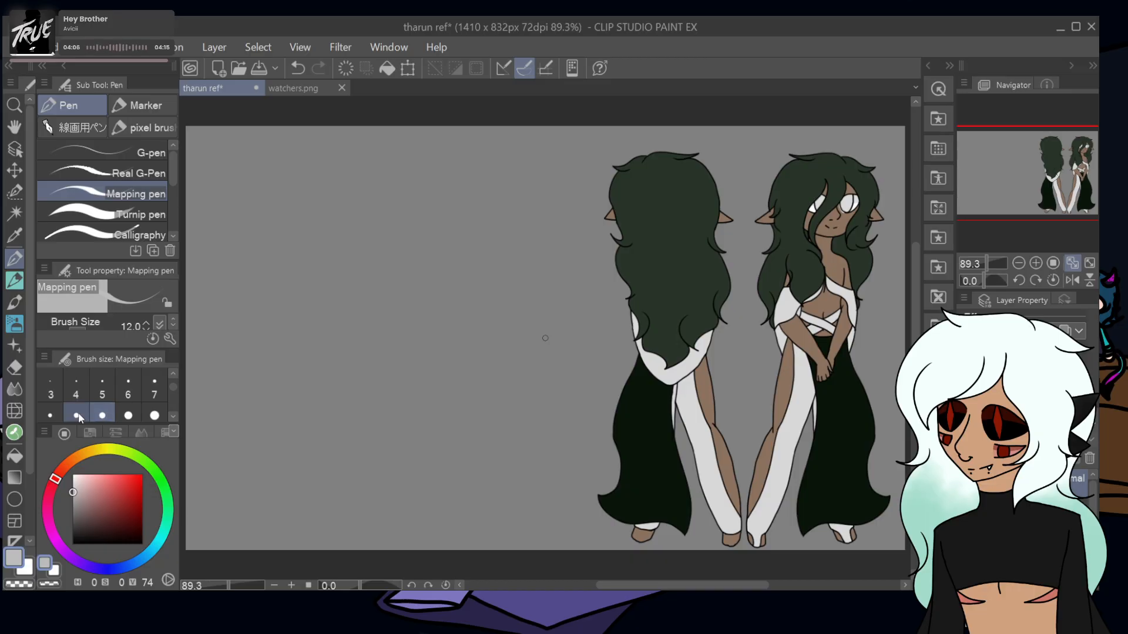
pyautogui.click(77, 415)
pyautogui.click(162, 483)
pyautogui.click(115, 506)
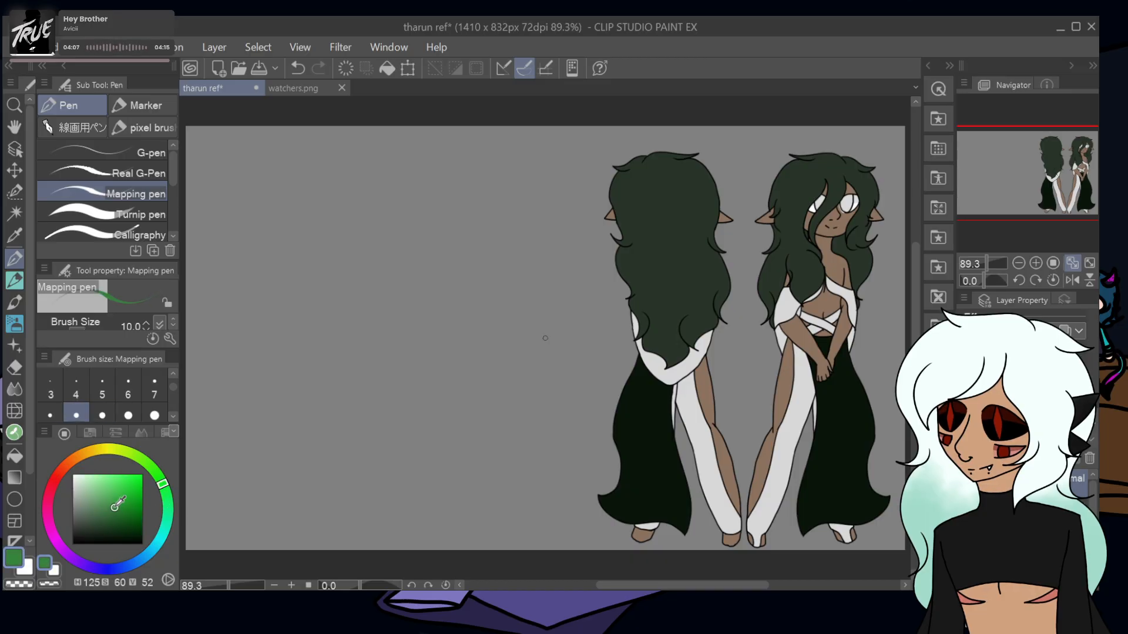
pyautogui.moveTo(115, 507); pyautogui.dragTo(111, 513)
pyautogui.moveTo(266, 153); pyautogui.dragTo(198, 157)
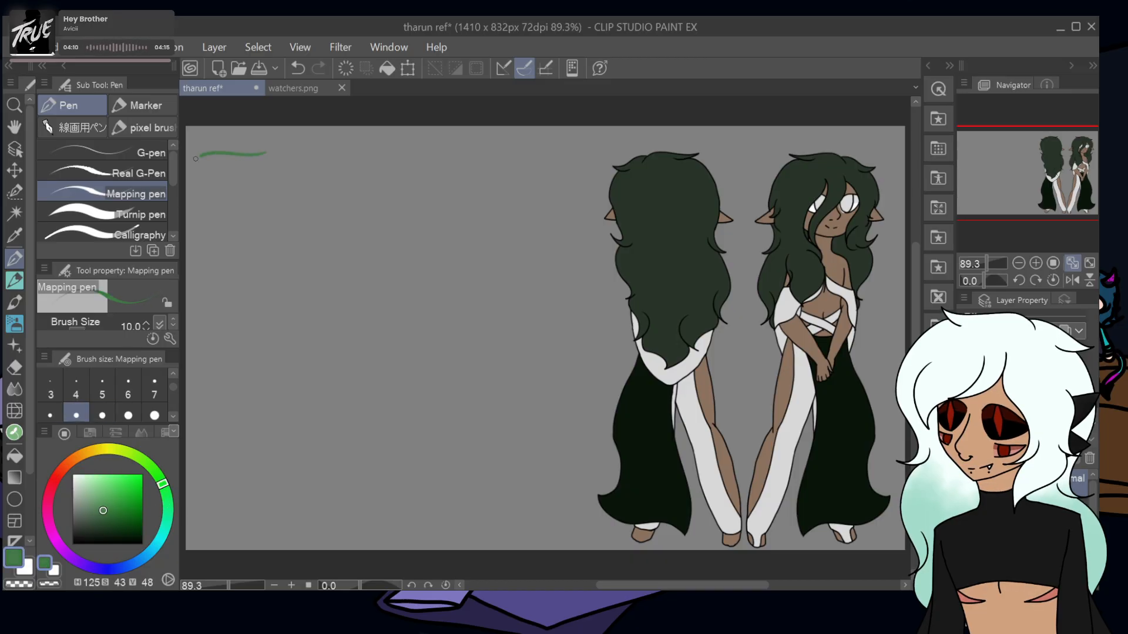
pyautogui.click(297, 69)
pyautogui.click(297, 69)
pyautogui.moveTo(260, 200)
pyautogui.mouseDown()
pyautogui.moveTo(272, 170)
pyautogui.moveTo(282, 184)
pyautogui.moveTo(311, 195)
pyautogui.mouseUp()
pyautogui.click(296, 69)
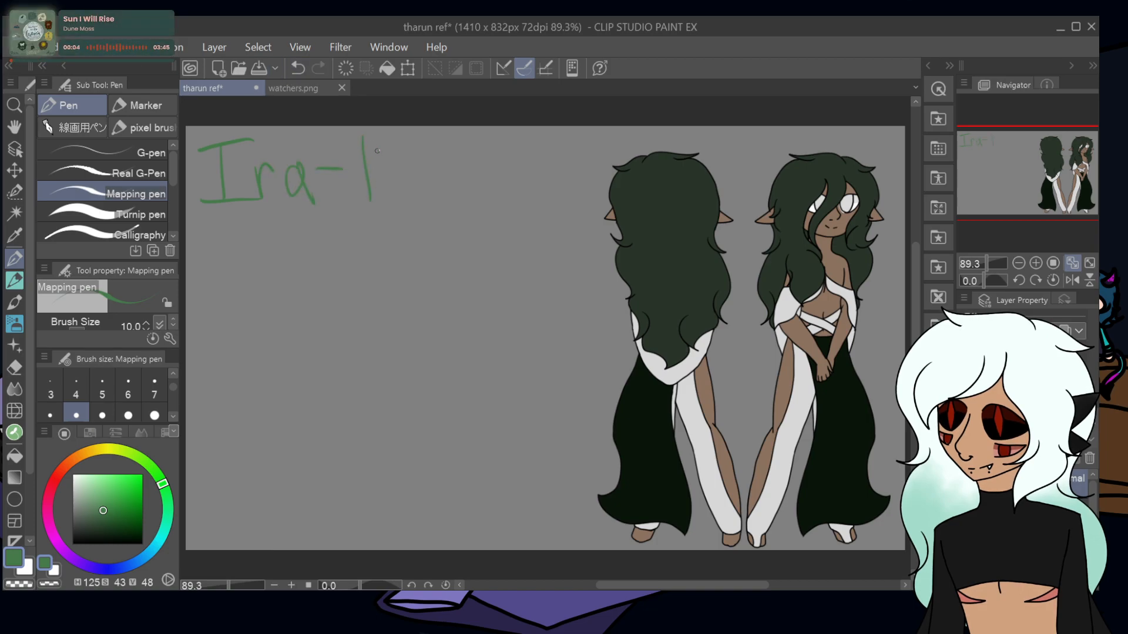
# - Complete the handwritten heading with "they/them" and shift its layer slightly up and left
pyautogui.moveTo(379, 134); pyautogui.dragTo(409, 197)
pyautogui.moveTo(430, 159); pyautogui.dragTo(431, 232)
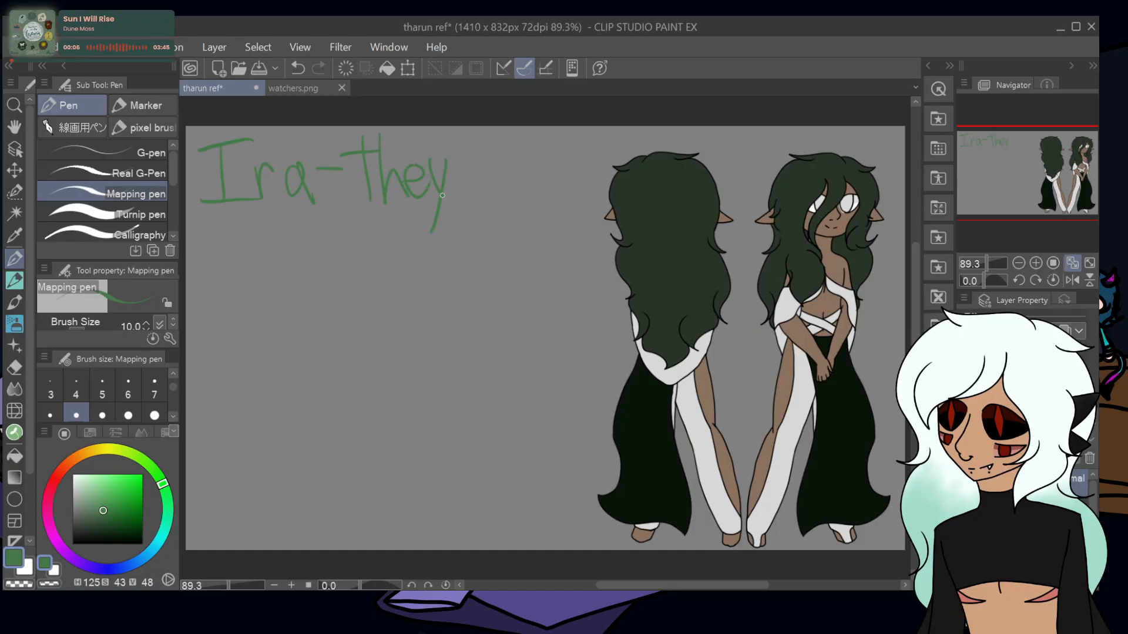
pyautogui.moveTo(470, 138); pyautogui.dragTo(451, 200)
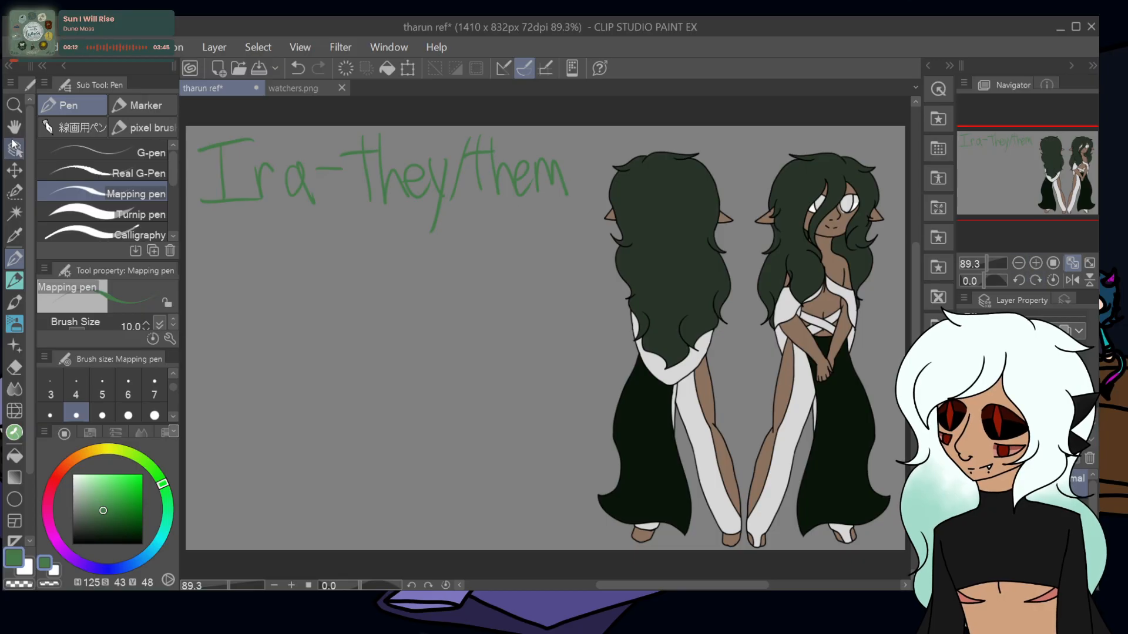
pyautogui.click(14, 171)
pyautogui.moveTo(232, 252); pyautogui.dragTo(221, 244)
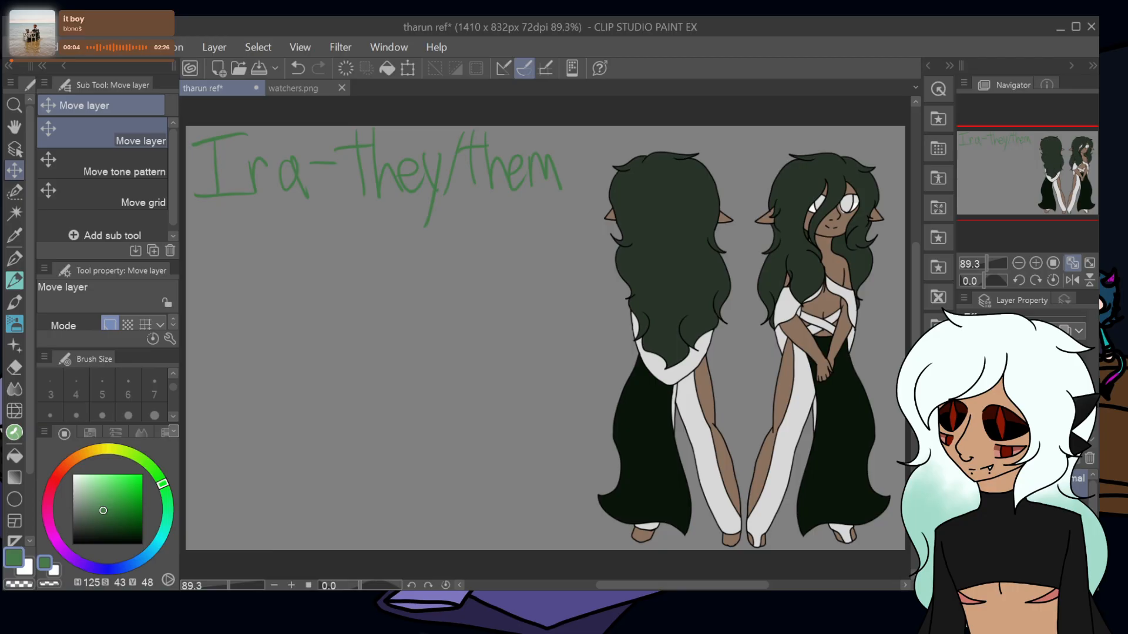
# - Handwrite the labels "Skin-" and "Hair-" below the heading with the Mapping pen at size 6 in dark green (H 125, S 45, V 29)
pyautogui.click(1034, 264)
pyautogui.click(1034, 263)
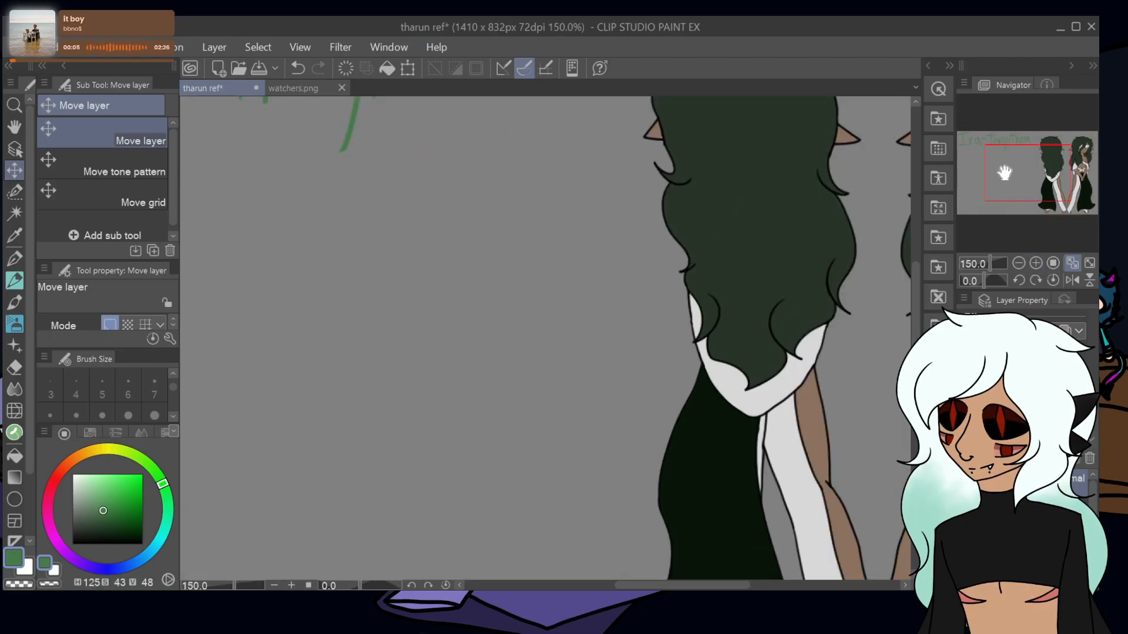
pyautogui.moveTo(1004, 172); pyautogui.dragTo(978, 162)
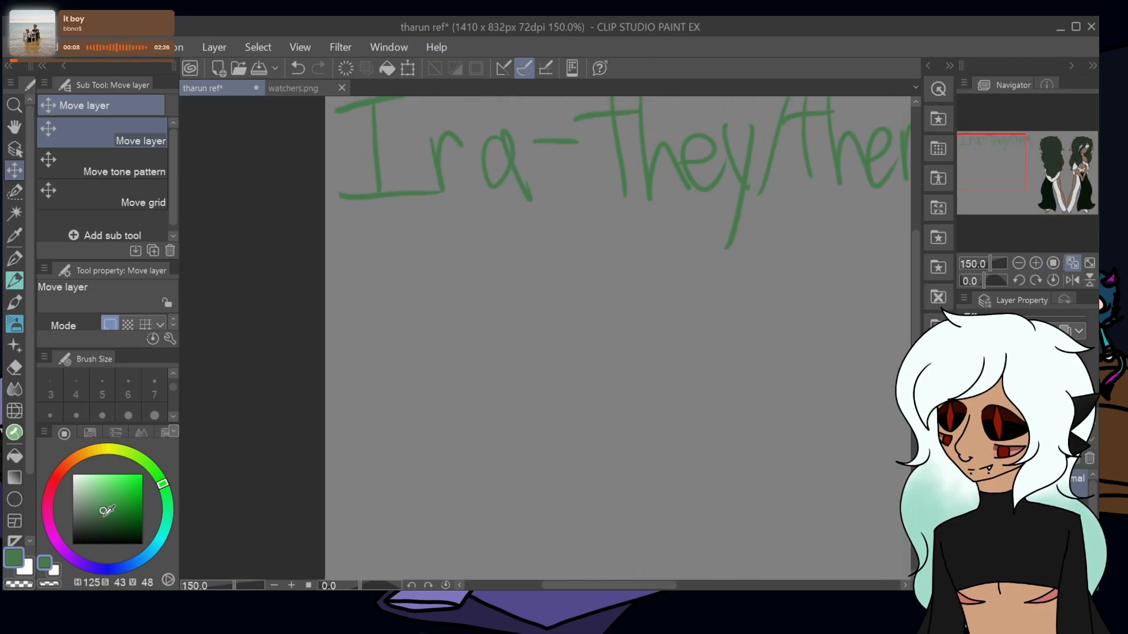
pyautogui.moveTo(106, 511); pyautogui.dragTo(105, 519)
pyautogui.press('p')
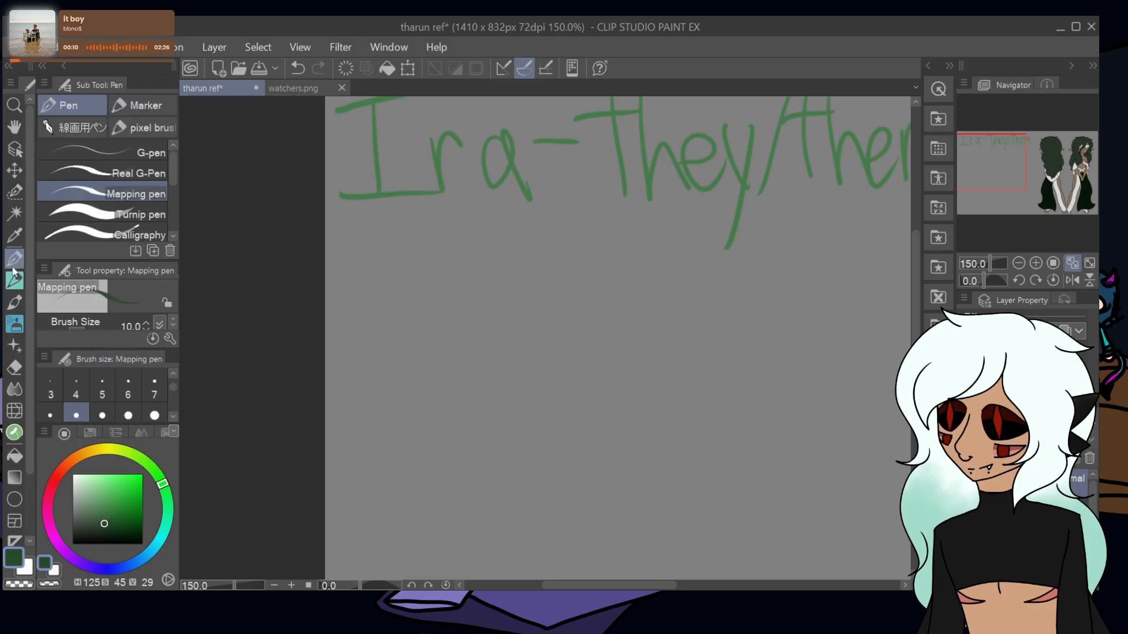
pyautogui.click(128, 387)
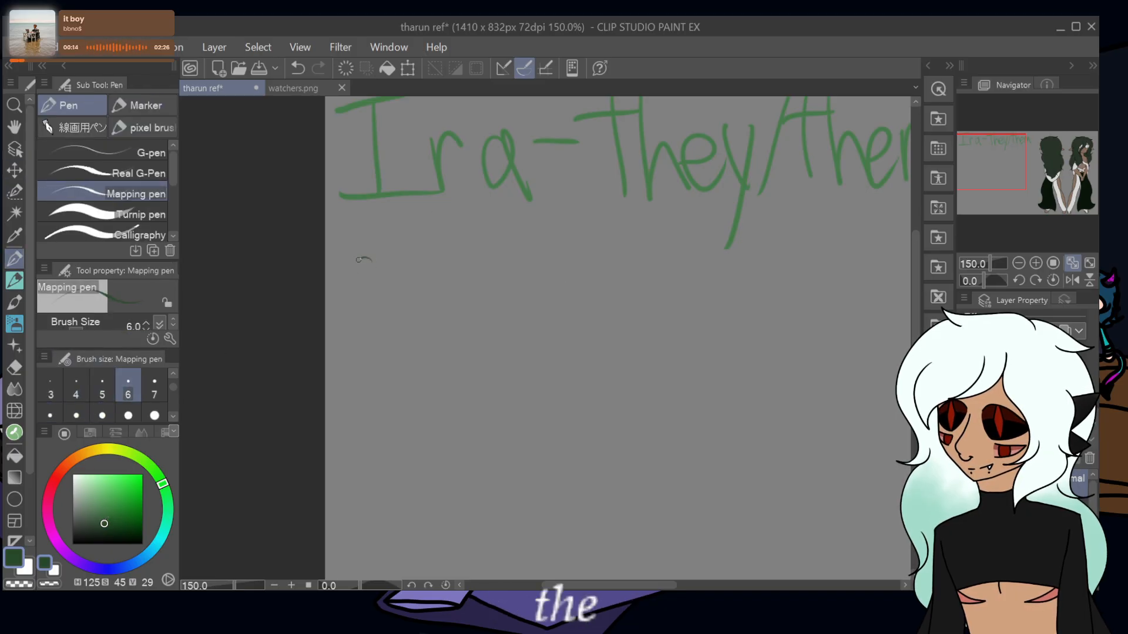
pyautogui.moveTo(376, 260)
pyautogui.mouseDown()
pyautogui.moveTo(359, 316)
pyautogui.moveTo(386, 320)
pyautogui.mouseUp()
pyautogui.moveTo(386, 296)
pyautogui.mouseDown()
pyautogui.moveTo(400, 272)
pyautogui.moveTo(415, 317)
pyautogui.mouseUp()
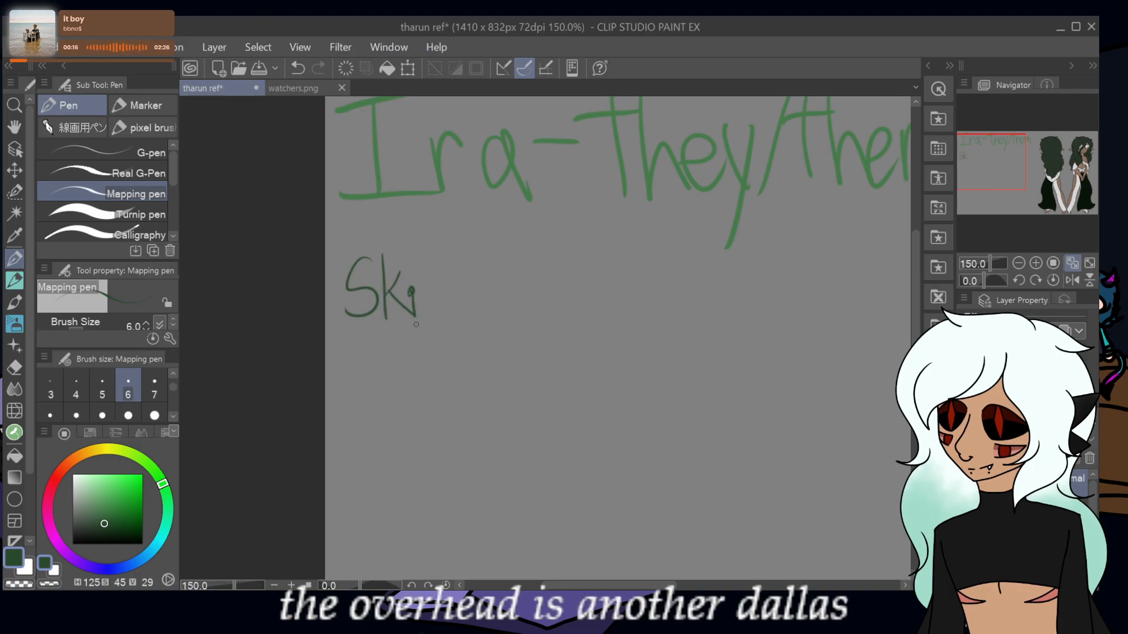
pyautogui.moveTo(350, 344); pyautogui.dragTo(355, 411)
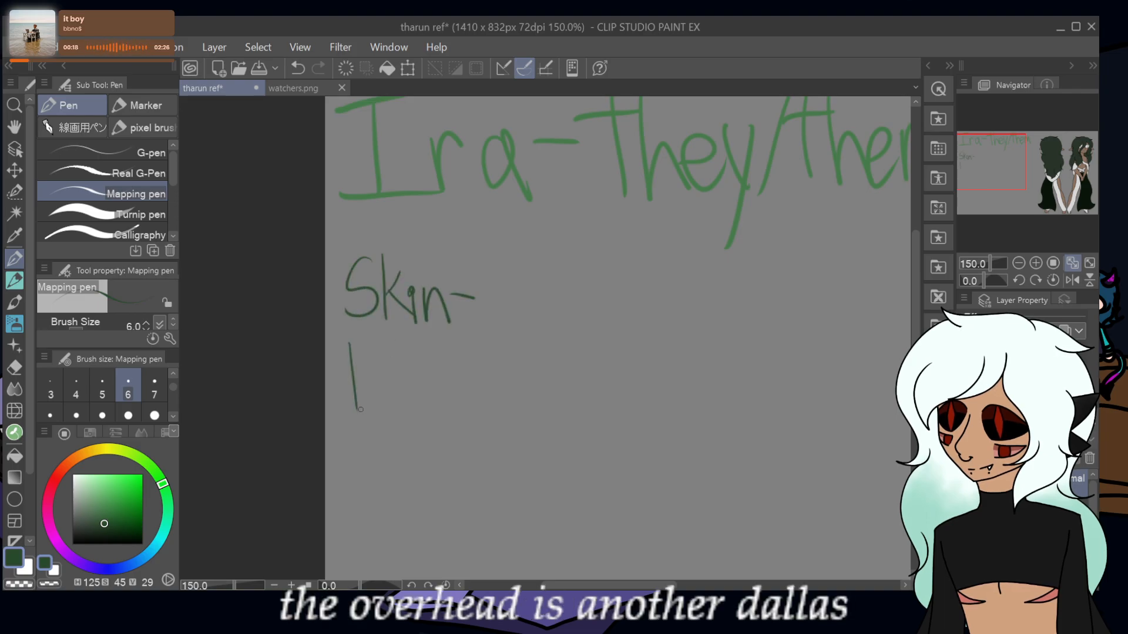
pyautogui.moveTo(382, 351)
pyautogui.mouseDown()
pyautogui.moveTo(386, 405)
pyautogui.moveTo(391, 371)
pyautogui.mouseUp()
pyautogui.moveTo(401, 373); pyautogui.dragTo(392, 405)
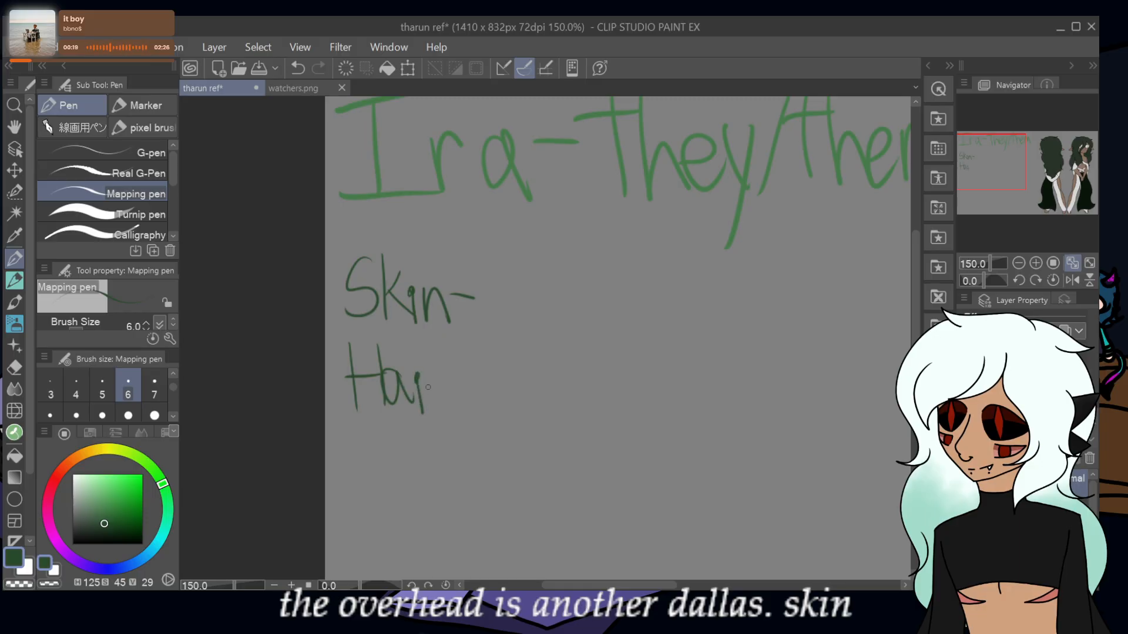
pyautogui.hotkey('ctrl', 'z')
# - Handwrite the labels "Eyes-" and "Clothes-" below the hair label in the same dark green at size 6
pyautogui.moveTo(355, 483); pyautogui.dragTo(357, 502)
pyautogui.moveTo(348, 439); pyautogui.dragTo(379, 442)
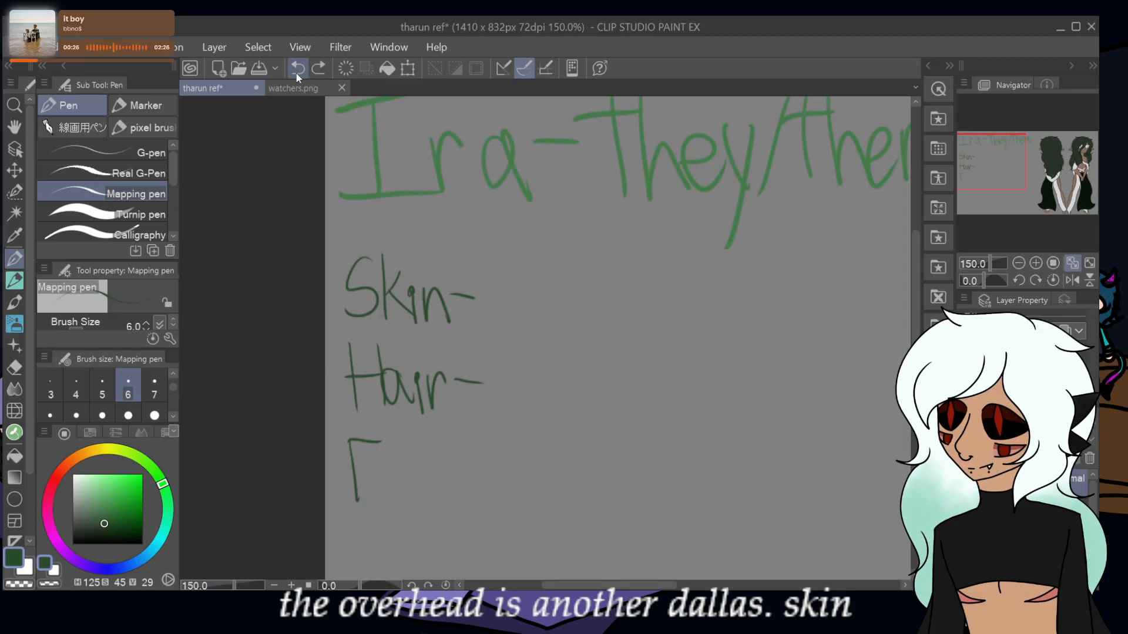
pyautogui.moveTo(391, 466); pyautogui.dragTo(400, 495)
pyautogui.moveTo(409, 461)
pyautogui.mouseDown()
pyautogui.moveTo(403, 485)
pyautogui.moveTo(398, 525)
pyautogui.mouseUp()
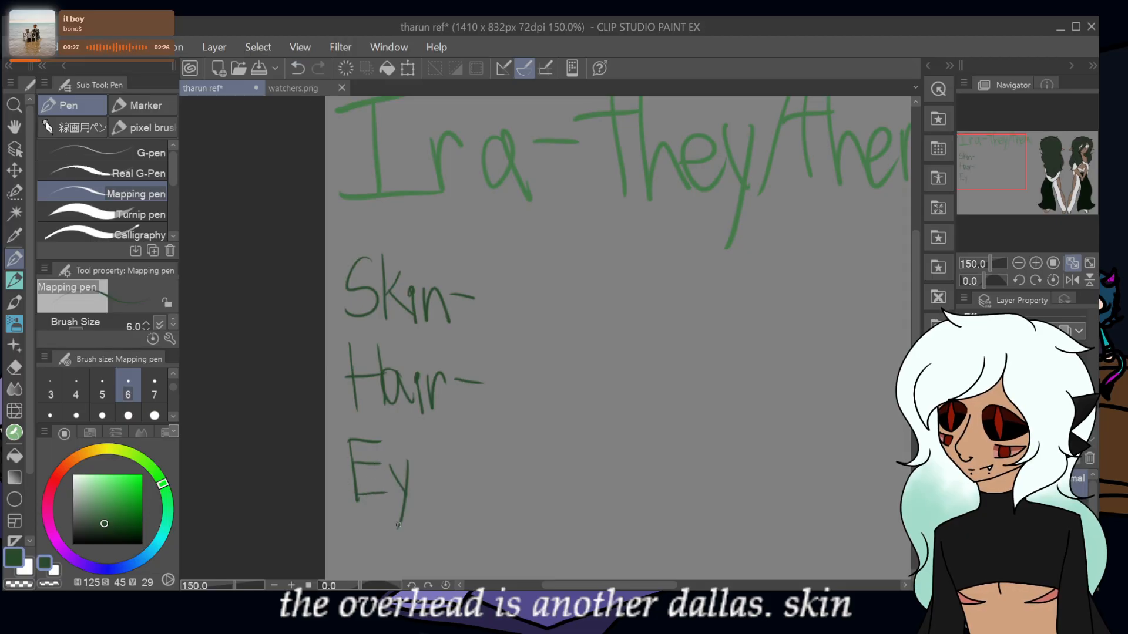
pyautogui.moveTo(451, 451)
pyautogui.mouseDown()
pyautogui.moveTo(437, 491)
pyautogui.moveTo(490, 463)
pyautogui.mouseUp()
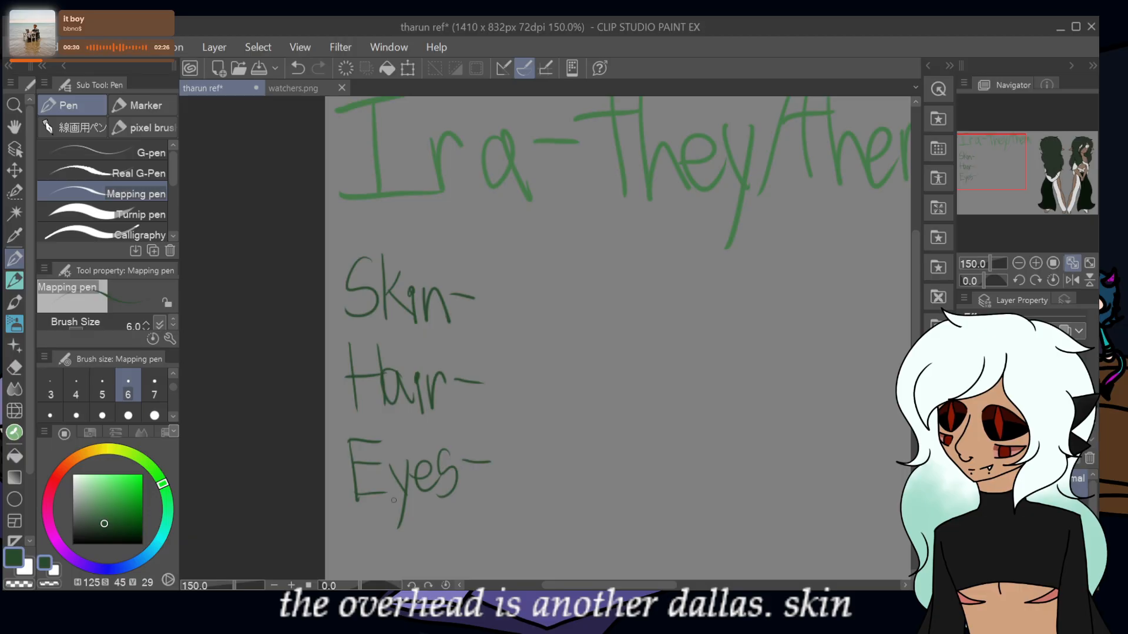
pyautogui.moveTo(982, 159); pyautogui.dragTo(981, 174)
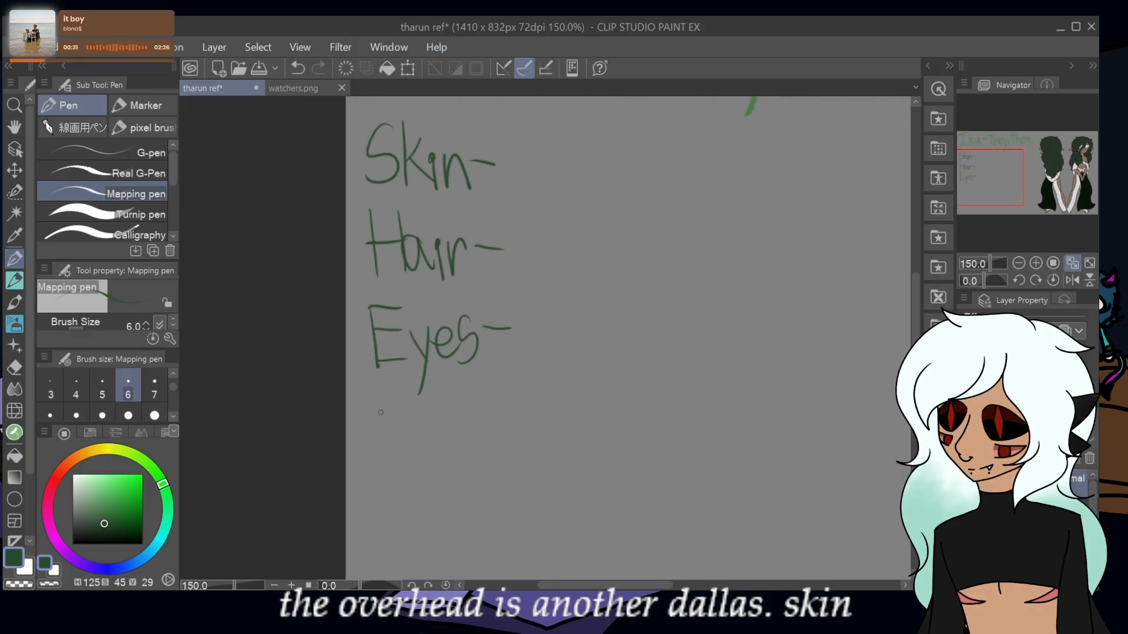
pyautogui.moveTo(383, 398)
pyautogui.mouseDown()
pyautogui.moveTo(388, 461)
pyautogui.moveTo(399, 457)
pyautogui.mouseUp()
pyautogui.moveTo(428, 422)
pyautogui.mouseDown()
pyautogui.moveTo(450, 460)
pyautogui.moveTo(420, 417)
pyautogui.moveTo(483, 460)
pyautogui.mouseUp()
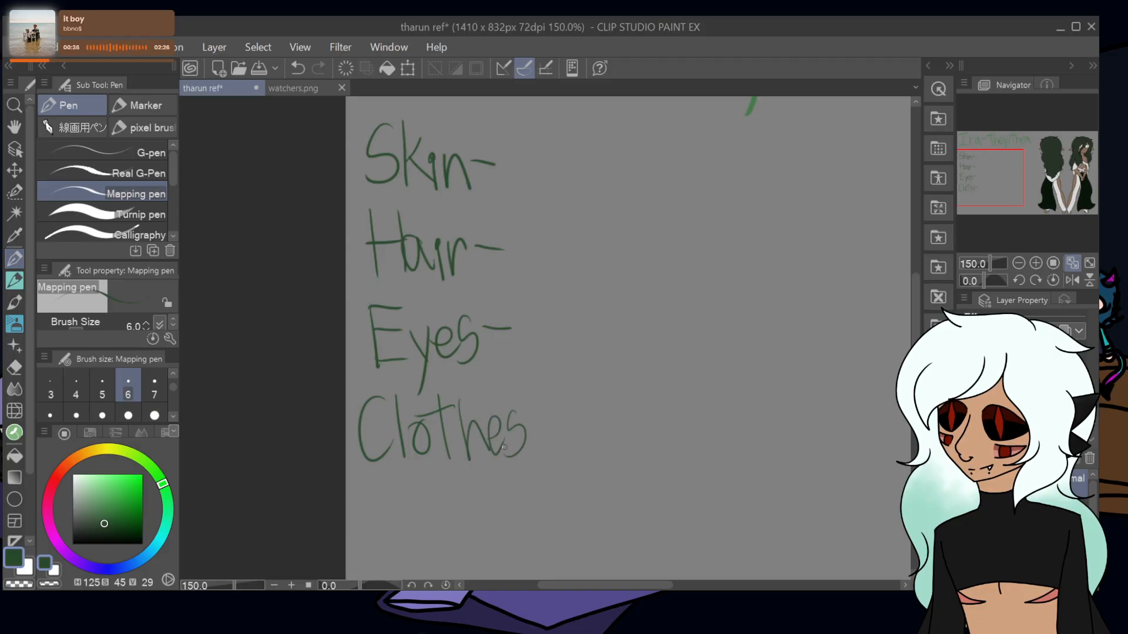
pyautogui.moveTo(544, 418); pyautogui.dragTo(548, 415)
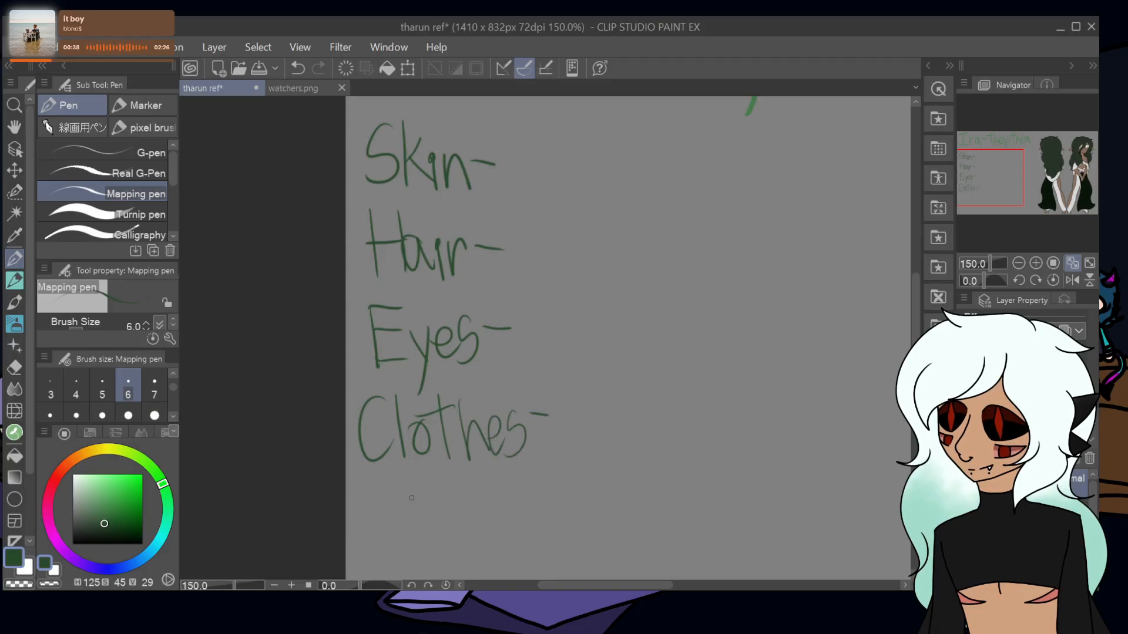
pyautogui.moveTo(1013, 183); pyautogui.dragTo(1029, 206)
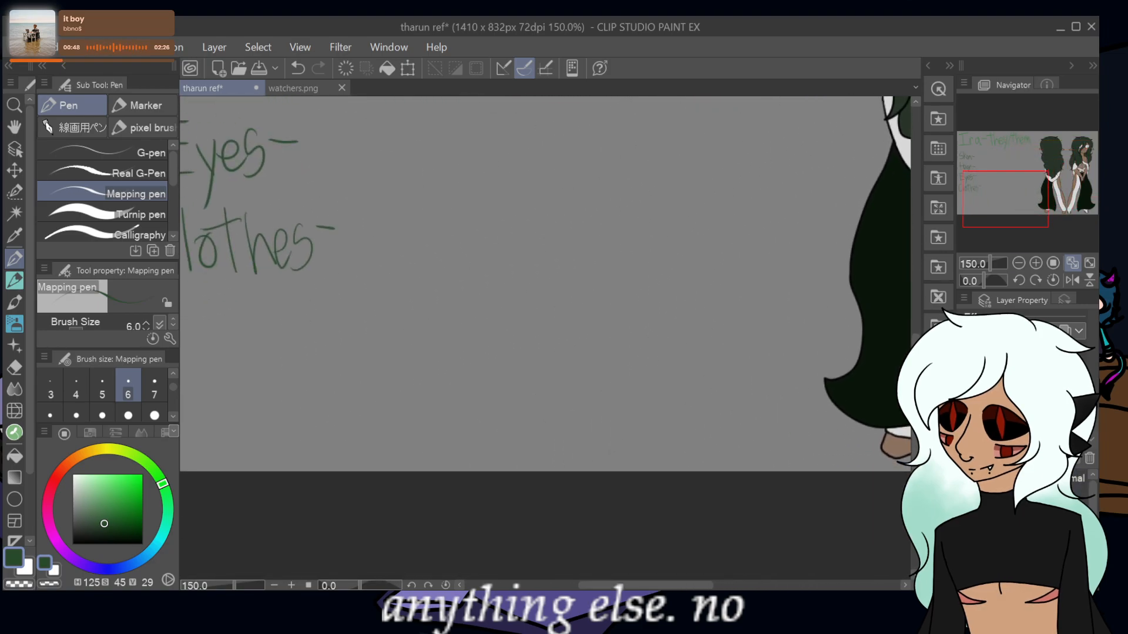
pyautogui.moveTo(611, 251)
pyautogui.mouseDown()
pyautogui.moveTo(523, 235)
pyautogui.moveTo(496, 264)
pyautogui.moveTo(477, 298)
pyautogui.moveTo(543, 330)
pyautogui.mouseUp()
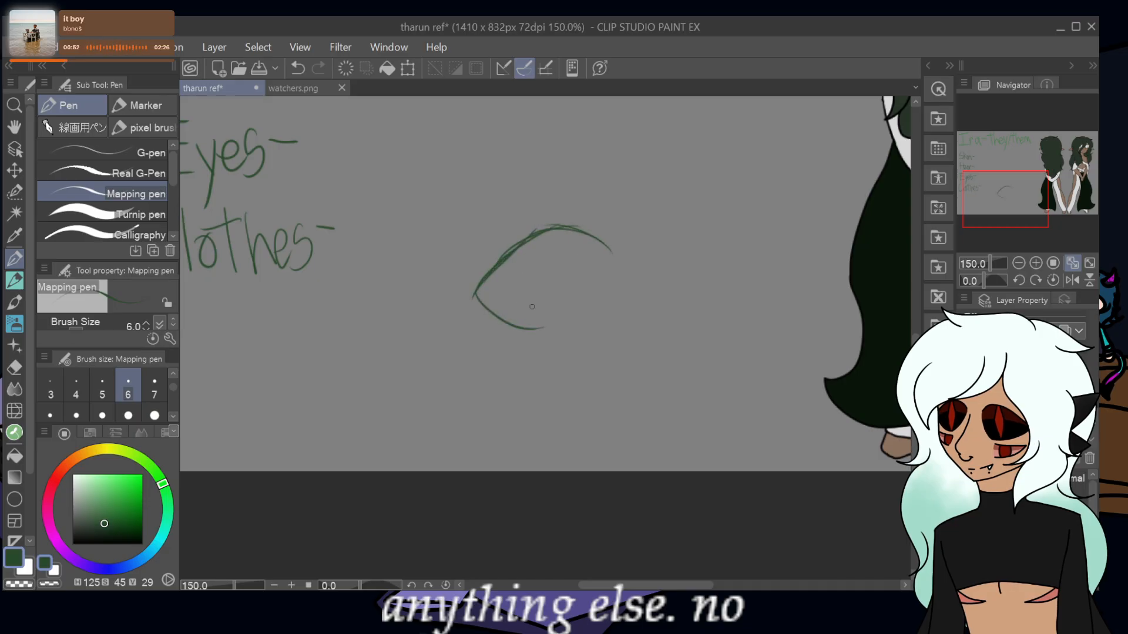
pyautogui.moveTo(482, 296); pyautogui.dragTo(576, 323)
pyautogui.moveTo(531, 238); pyautogui.dragTo(545, 322)
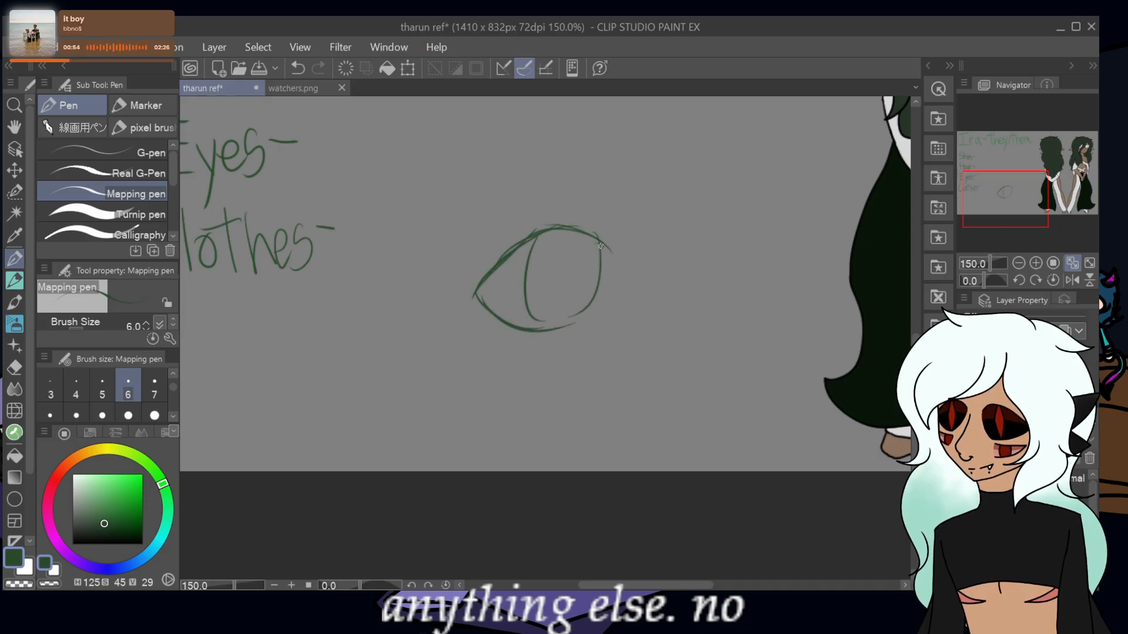
pyautogui.click(297, 68)
pyautogui.click(297, 68)
pyautogui.click(297, 68)
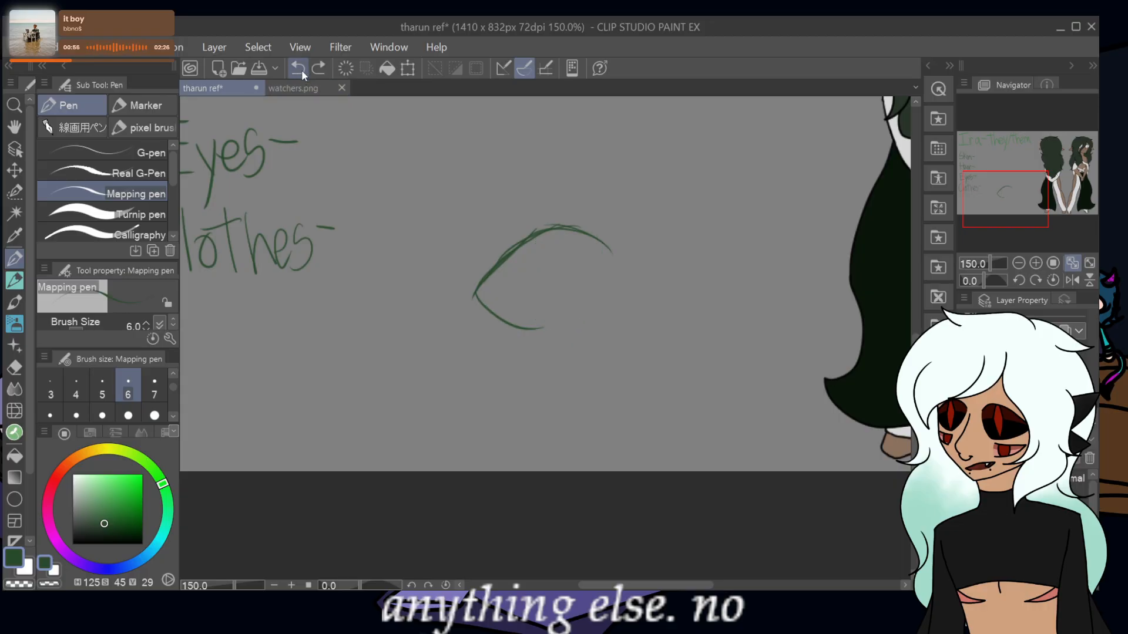
pyautogui.click(297, 68)
pyautogui.click(297, 68)
pyautogui.click(298, 68)
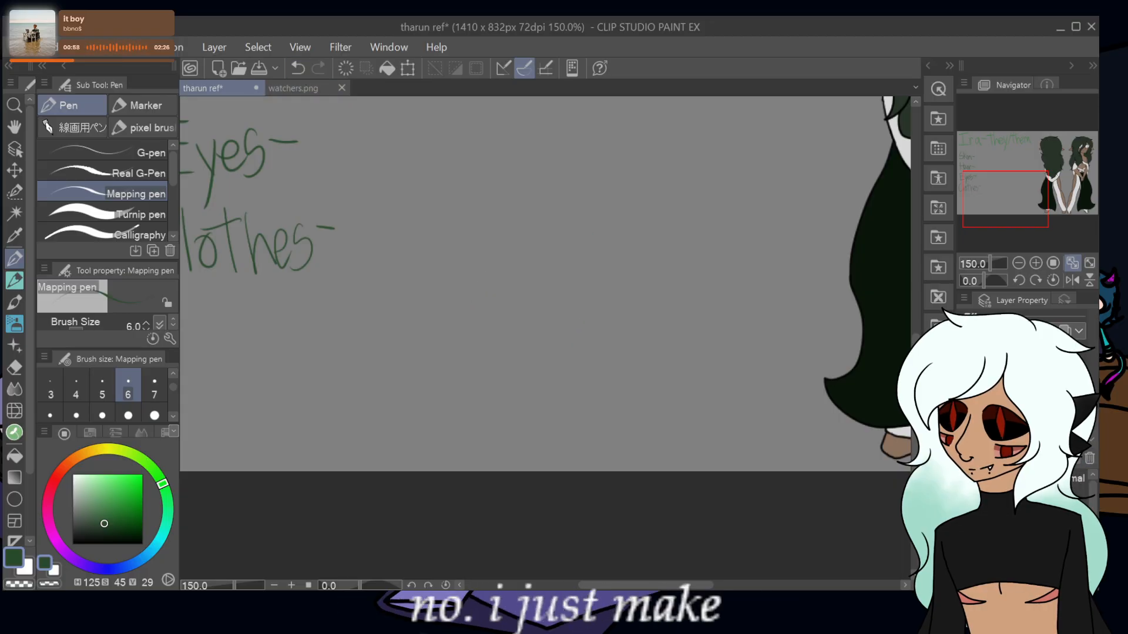
# - Handwrite the note "*Blind in both eyes" below the clothes label with the size 6 Mapping pen
pyautogui.moveTo(1006, 198); pyautogui.dragTo(991, 193)
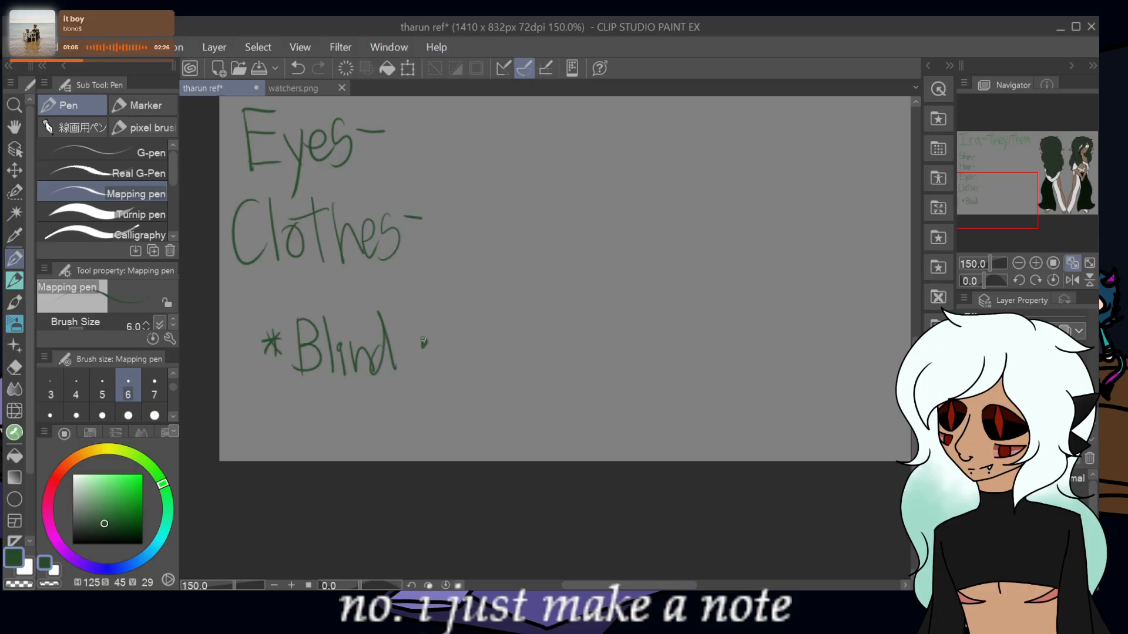
pyautogui.moveTo(477, 312); pyautogui.dragTo(485, 373)
pyautogui.moveTo(503, 343); pyautogui.dragTo(516, 342)
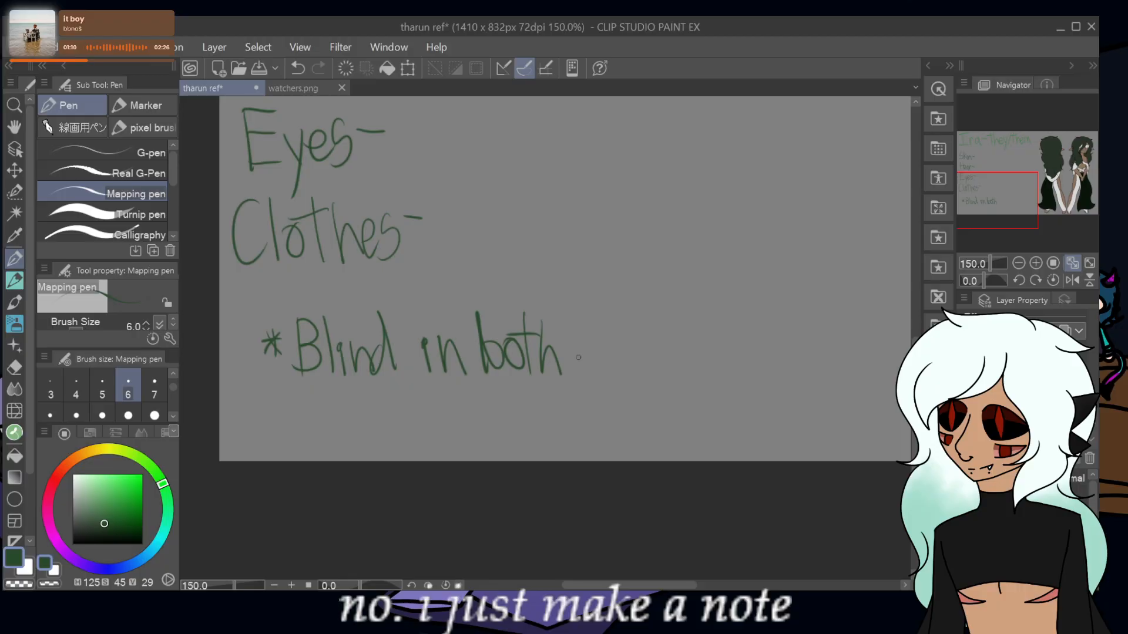
pyautogui.moveTo(613, 343); pyautogui.dragTo(630, 368)
pyautogui.moveTo(631, 337)
pyautogui.mouseDown()
pyautogui.moveTo(622, 375)
pyautogui.moveTo(650, 360)
pyautogui.mouseUp()
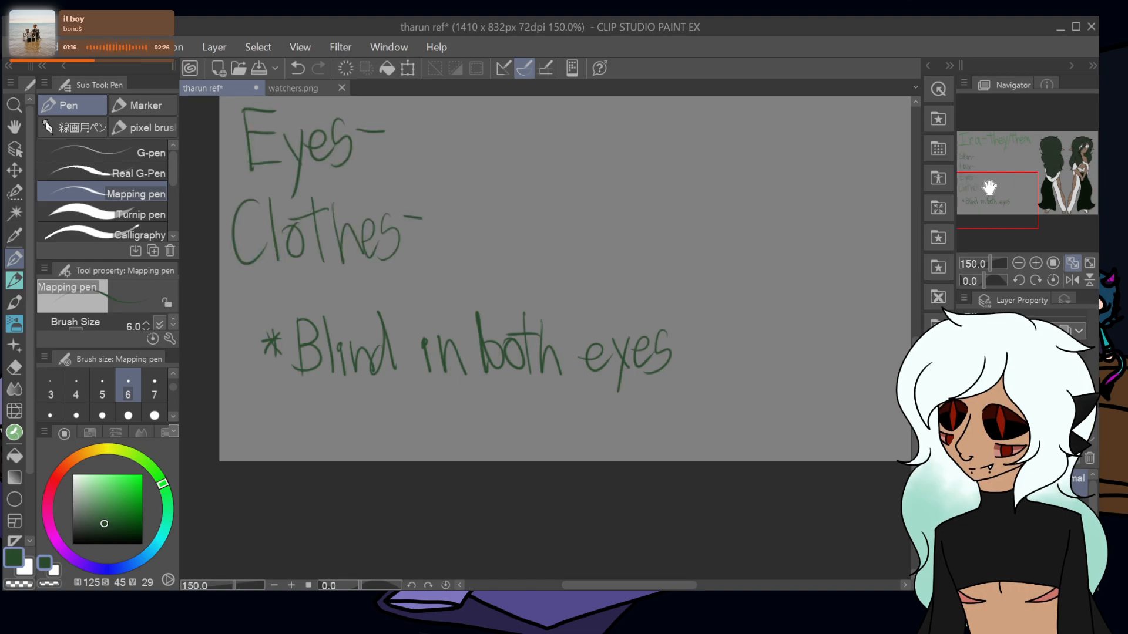
# - Paint size 17 colour swatches beside the skin and hair labels, sampling the character's brown skin (H 26, S 33, V 55) and dark green hair
pyautogui.moveTo(989, 188)
pyautogui.mouseDown()
pyautogui.moveTo(1059, 156)
pyautogui.moveTo(1042, 169)
pyautogui.moveTo(992, 167)
pyautogui.mouseUp()
pyautogui.keyDown('alt'); pyautogui.click(667, 330); pyautogui.keyUp('alt')
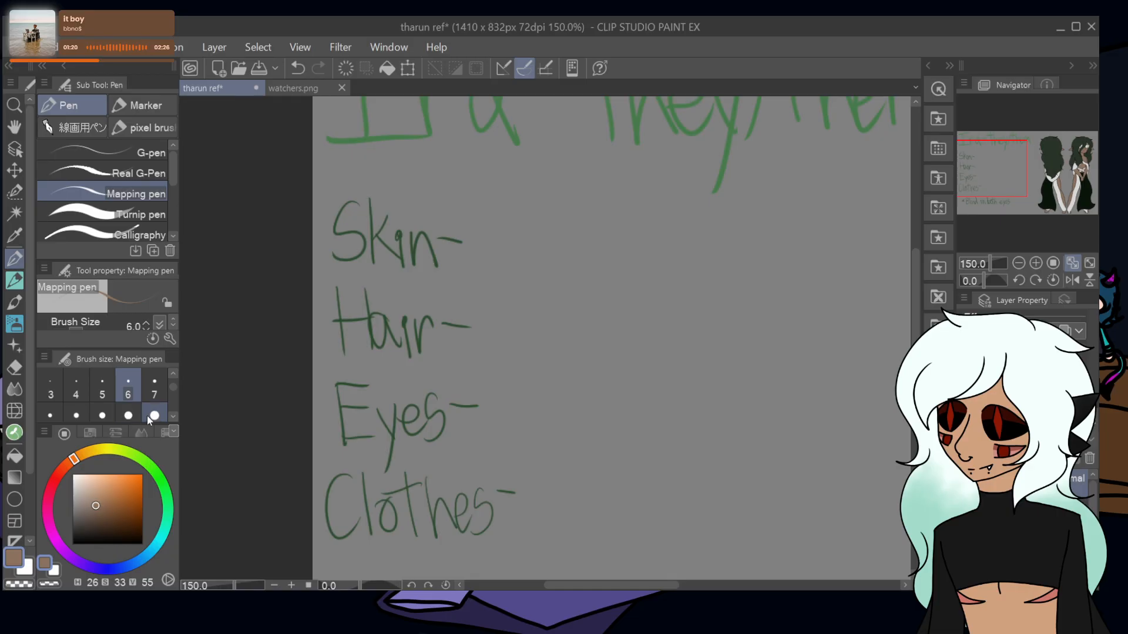
pyautogui.click(155, 415)
pyautogui.moveTo(499, 231); pyautogui.dragTo(489, 263)
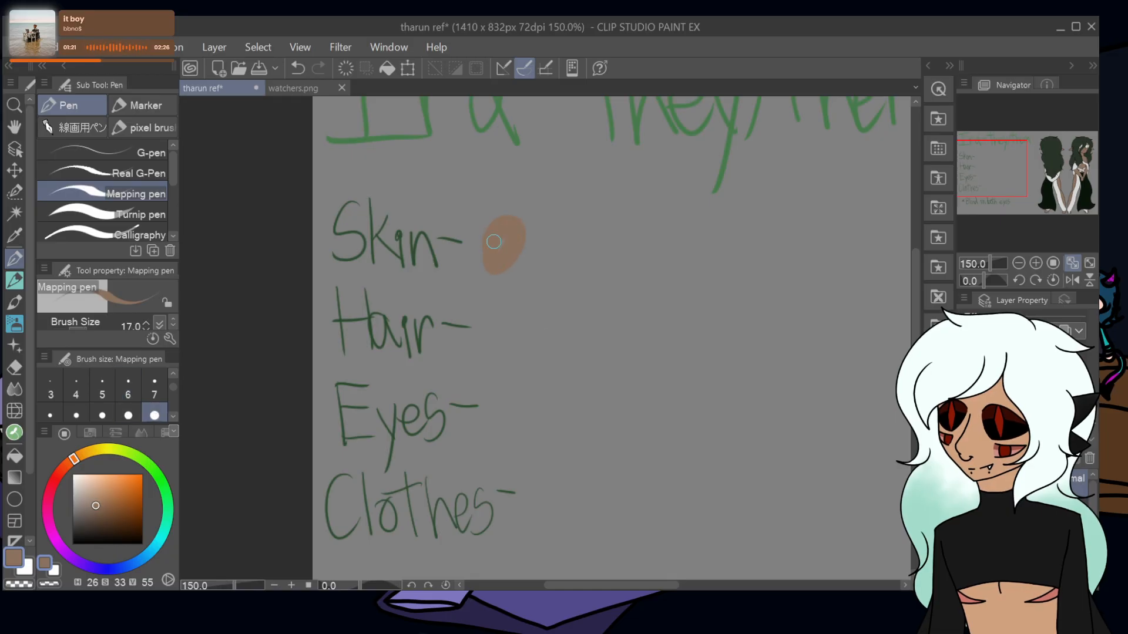
pyautogui.moveTo(993, 168)
pyautogui.mouseDown()
pyautogui.moveTo(1042, 161)
pyautogui.moveTo(971, 174)
pyautogui.mouseUp()
pyautogui.keyDown('alt'); pyautogui.click(626, 296); pyautogui.keyUp('alt')
pyautogui.moveTo(511, 312)
pyautogui.mouseDown()
pyautogui.moveTo(505, 347)
pyautogui.moveTo(503, 335)
pyautogui.mouseUp()
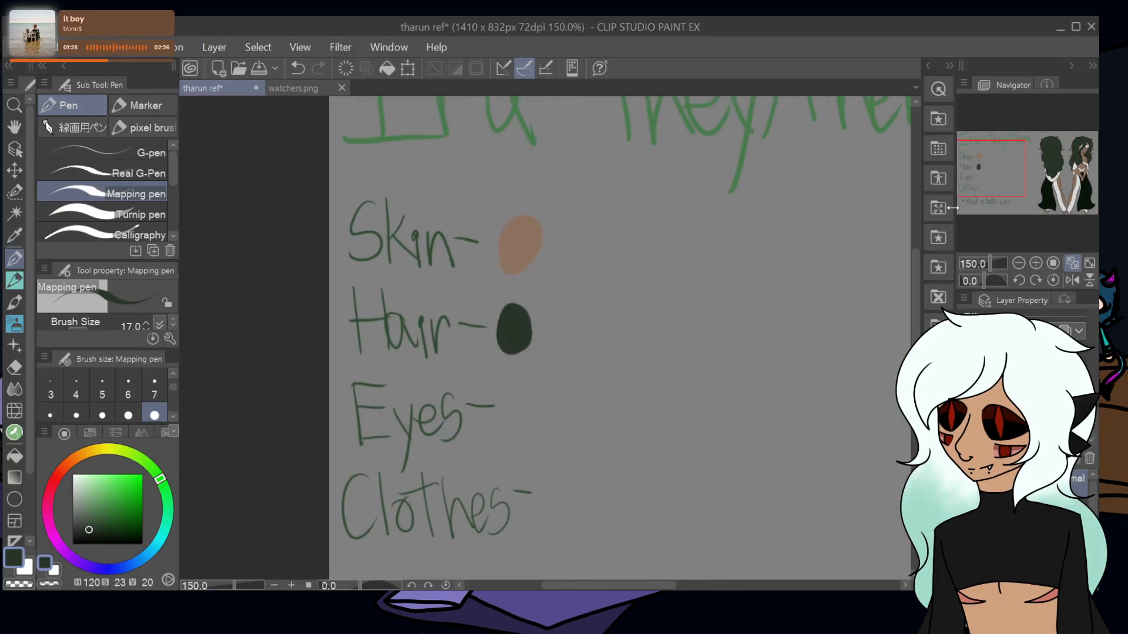
# - Paint a light grey swatch (V 85) beside the eyes label and add a white spot on it, sampling both colours from the character
pyautogui.moveTo(993, 171); pyautogui.dragTo(976, 187)
pyautogui.keyDown('alt'); pyautogui.click(701, 211); pyautogui.keyUp('alt')
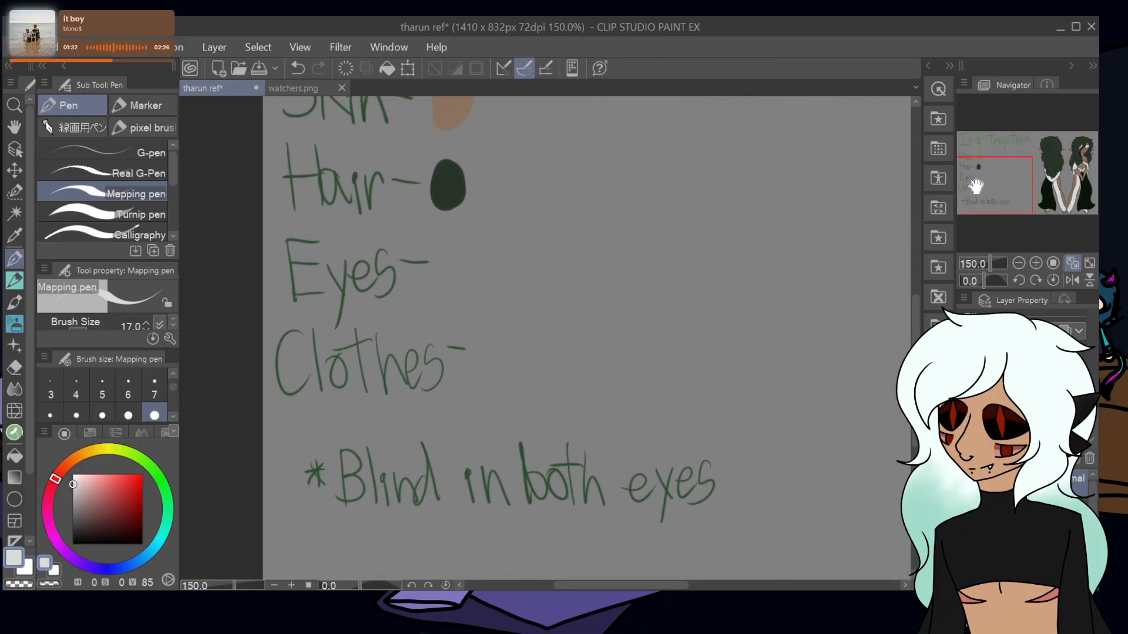
pyautogui.moveTo(455, 252)
pyautogui.mouseDown()
pyautogui.moveTo(451, 288)
pyautogui.moveTo(445, 271)
pyautogui.mouseUp()
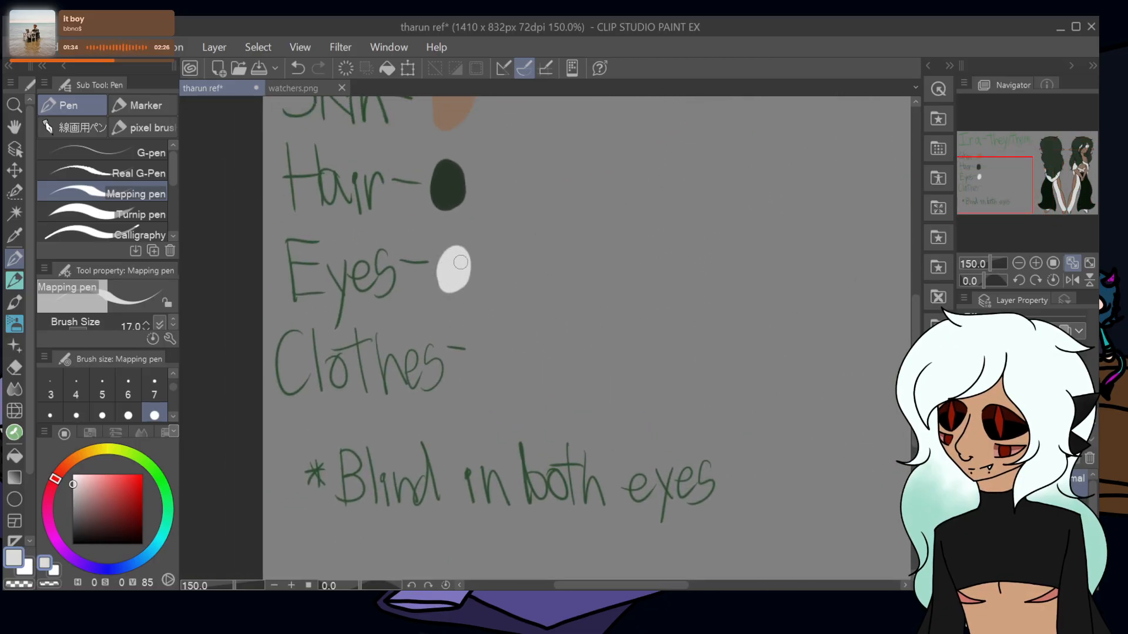
pyautogui.moveTo(994, 185); pyautogui.dragTo(1057, 158)
pyautogui.click(1036, 263)
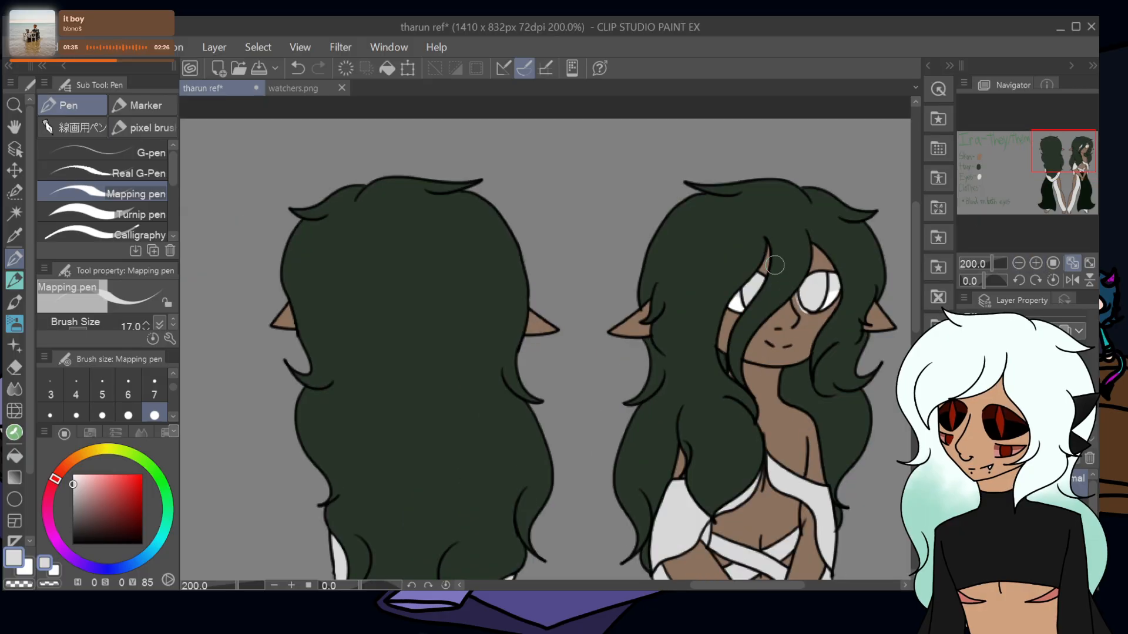
pyautogui.keyDown('alt'); pyautogui.click(830, 291); pyautogui.keyUp('alt')
pyautogui.keyDown('alt'); pyautogui.click(830, 295); pyautogui.keyUp('alt')
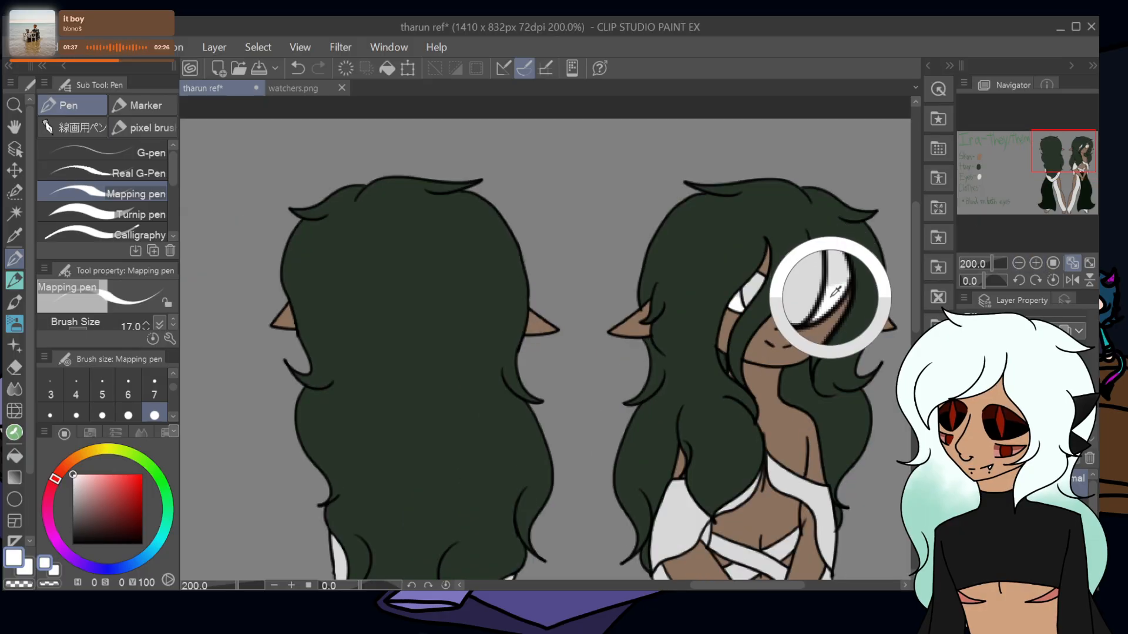
pyautogui.moveTo(1051, 164); pyautogui.dragTo(938, 190)
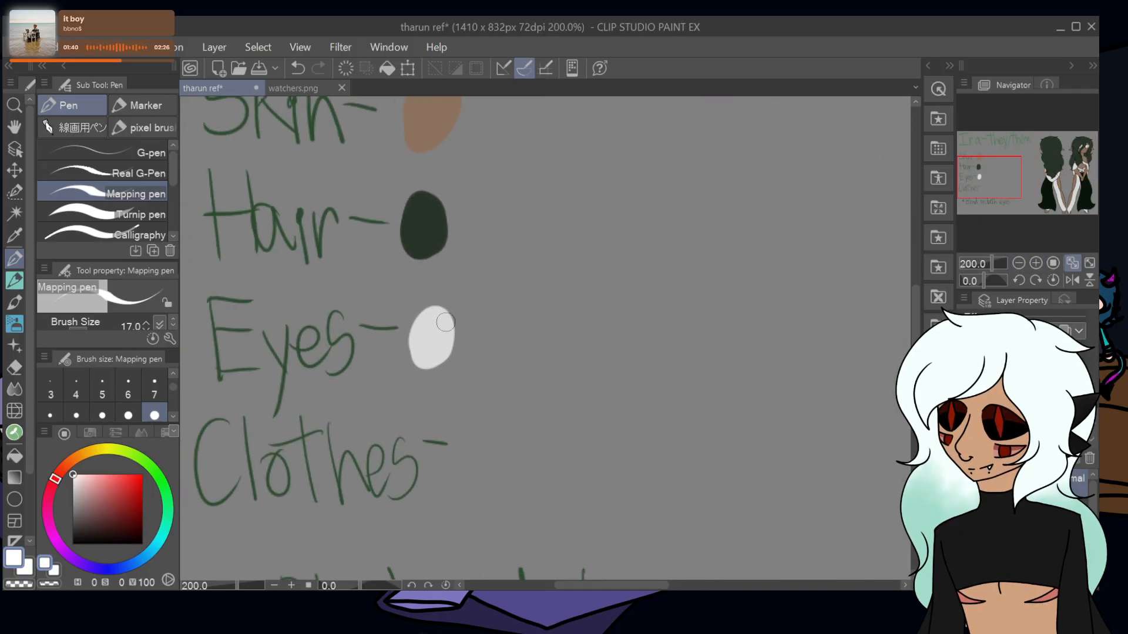
pyautogui.moveTo(442, 316); pyautogui.dragTo(440, 312)
# - Paint a clothes swatch in the sampled light grey (V 84) with a near-black green spot (H 120, S 57, V 8) on its lower edge
pyautogui.moveTo(1002, 176)
pyautogui.mouseDown()
pyautogui.moveTo(1074, 151)
pyautogui.moveTo(971, 176)
pyautogui.moveTo(1065, 184)
pyautogui.mouseUp()
pyautogui.keyDown('alt'); pyautogui.click(720, 279); pyautogui.keyUp('alt')
pyautogui.keyDown('alt'); pyautogui.click(386, 358); pyautogui.keyUp('alt')
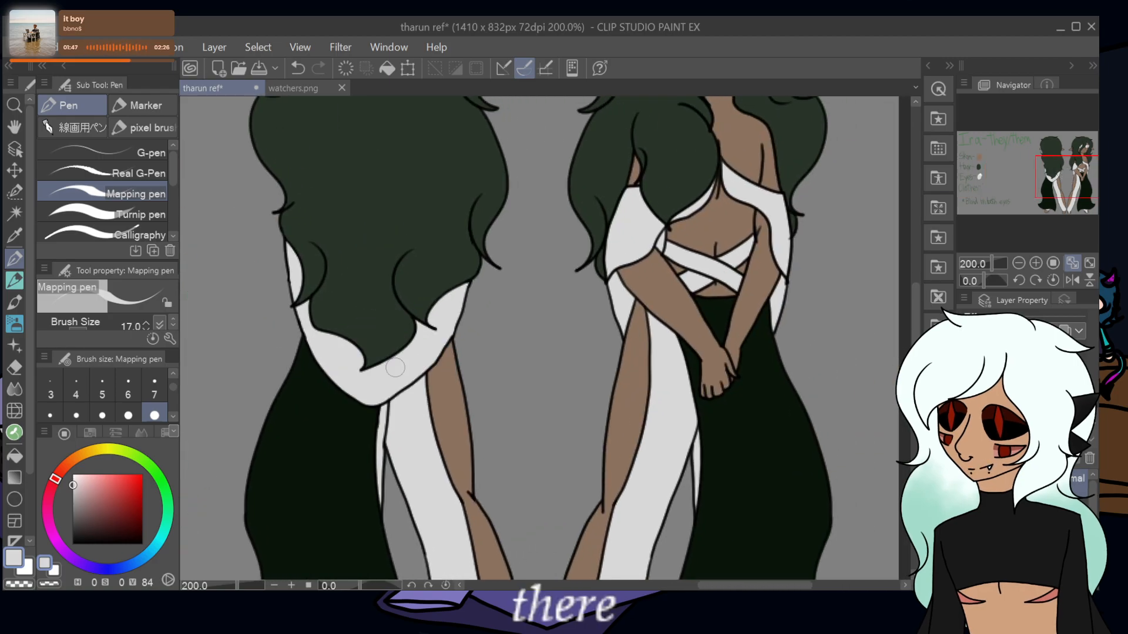
pyautogui.keyDown('alt'); pyautogui.click(389, 362); pyautogui.keyUp('alt')
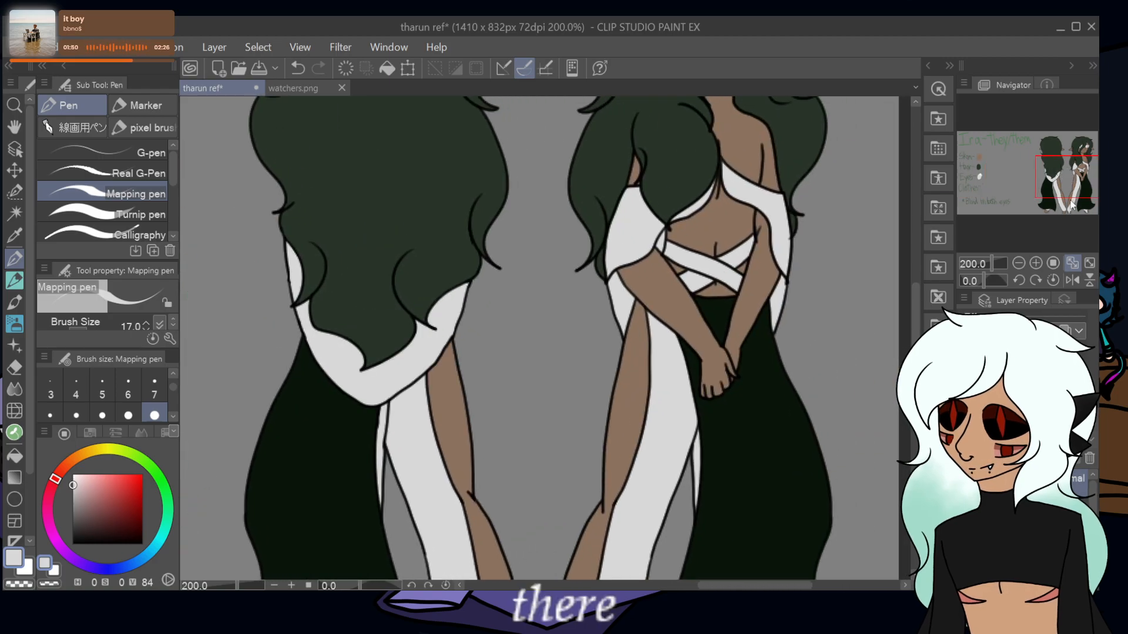
pyautogui.moveTo(1065, 202); pyautogui.dragTo(972, 191)
pyautogui.moveTo(405, 276)
pyautogui.mouseDown()
pyautogui.moveTo(382, 293)
pyautogui.moveTo(398, 284)
pyautogui.moveTo(398, 318)
pyautogui.mouseUp()
pyautogui.moveTo(997, 191)
pyautogui.mouseDown()
pyautogui.moveTo(1066, 197)
pyautogui.moveTo(986, 189)
pyautogui.mouseUp()
pyautogui.keyDown('alt'); pyautogui.click(290, 302); pyautogui.keyUp('alt')
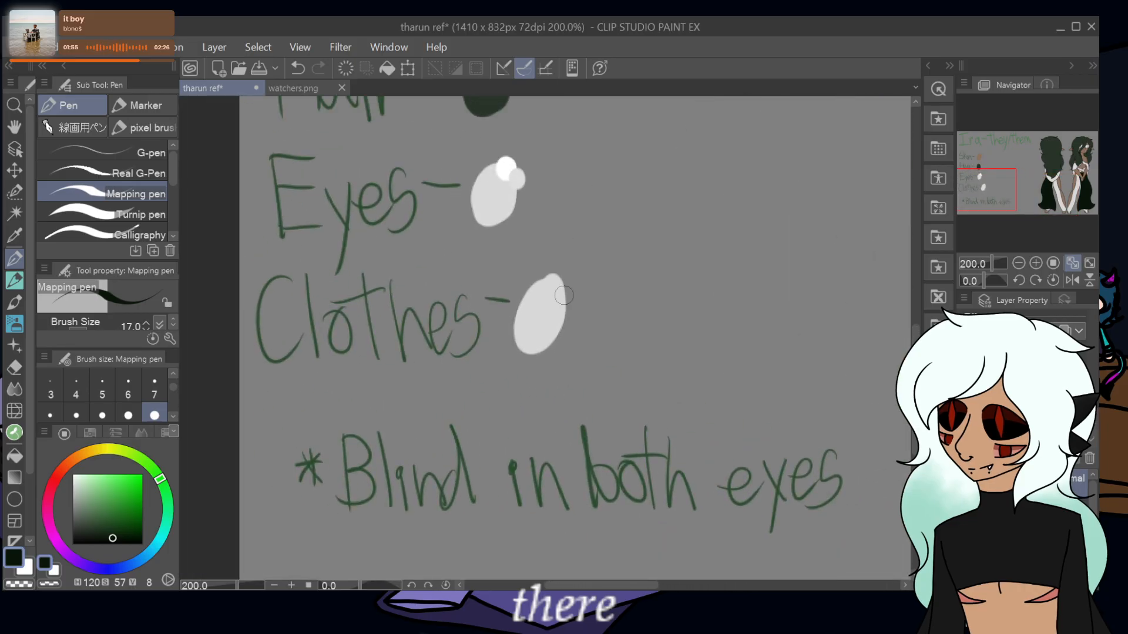
pyautogui.moveTo(567, 326)
pyautogui.mouseDown()
pyautogui.moveTo(555, 343)
pyautogui.moveTo(562, 319)
pyautogui.mouseUp()
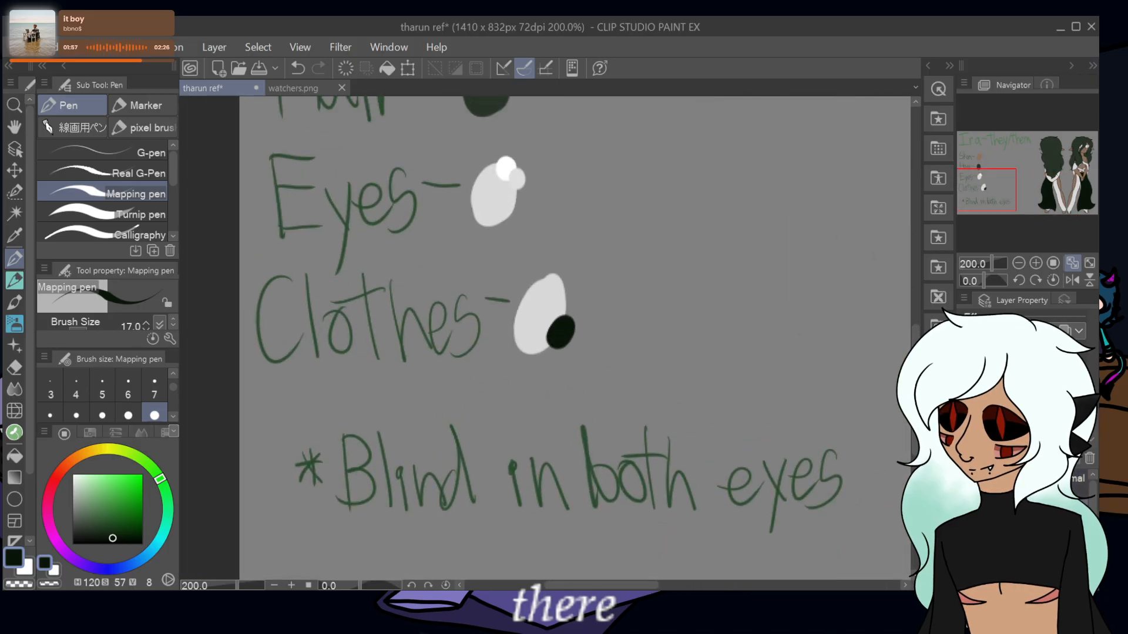
pyautogui.hotkey('ctrl', 'x')
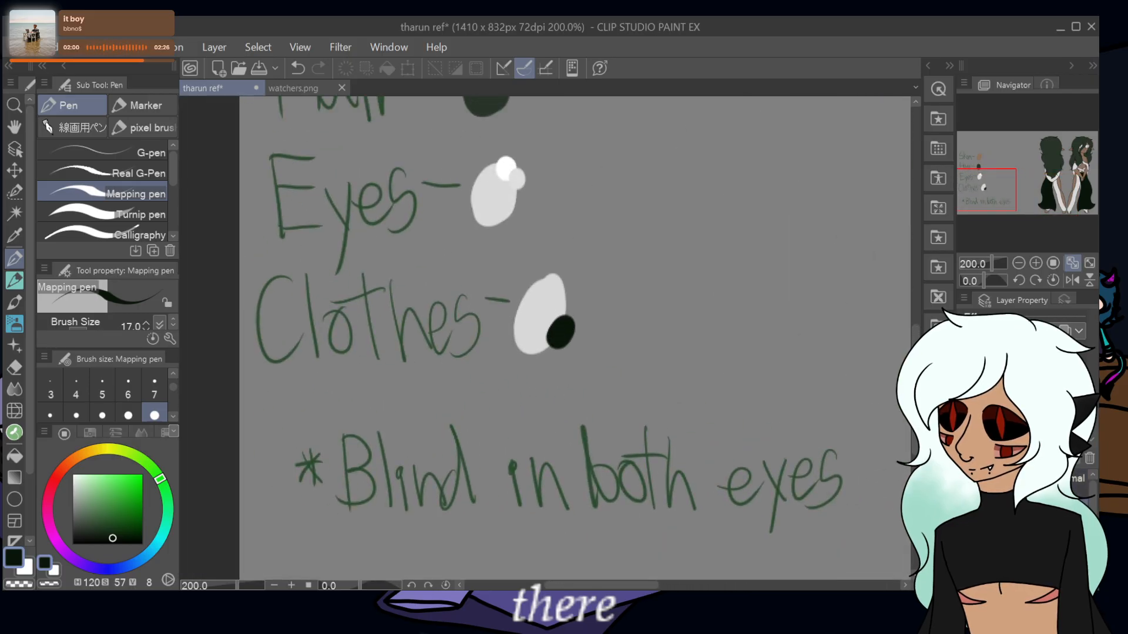
pyautogui.hotkey('ctrl', 'z')
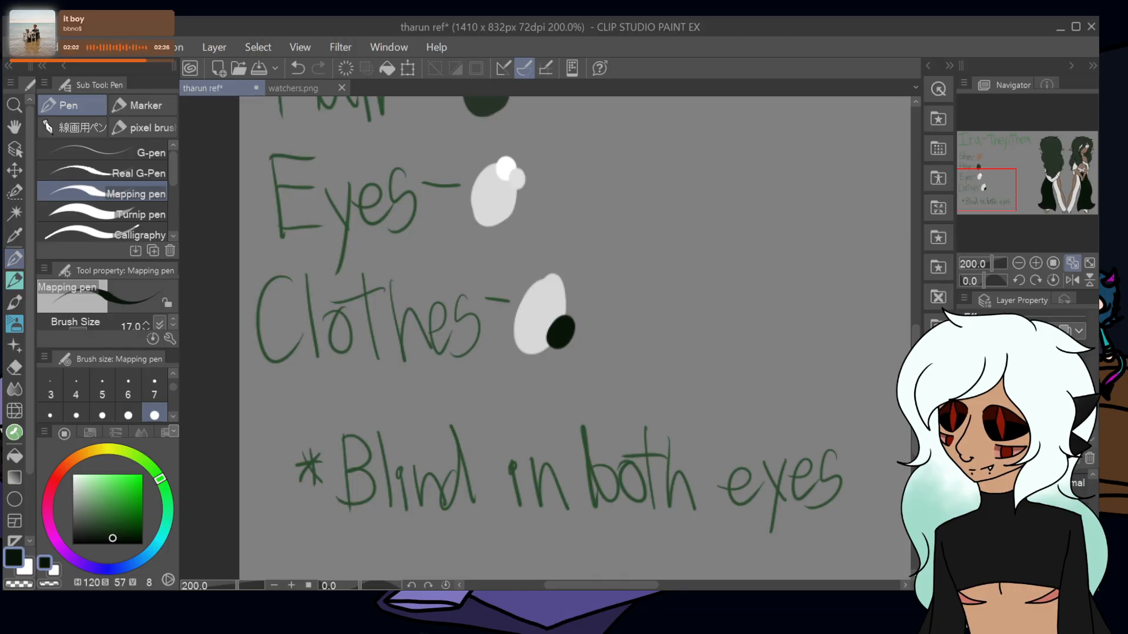
# - Brush broad strokes of pale green (H 126, S 18, V 86) across the background behind the notes with the Mapping pen at size 50
pyautogui.click(1053, 263)
pyautogui.keyDown('alt'); pyautogui.click(294, 169); pyautogui.keyUp('alt')
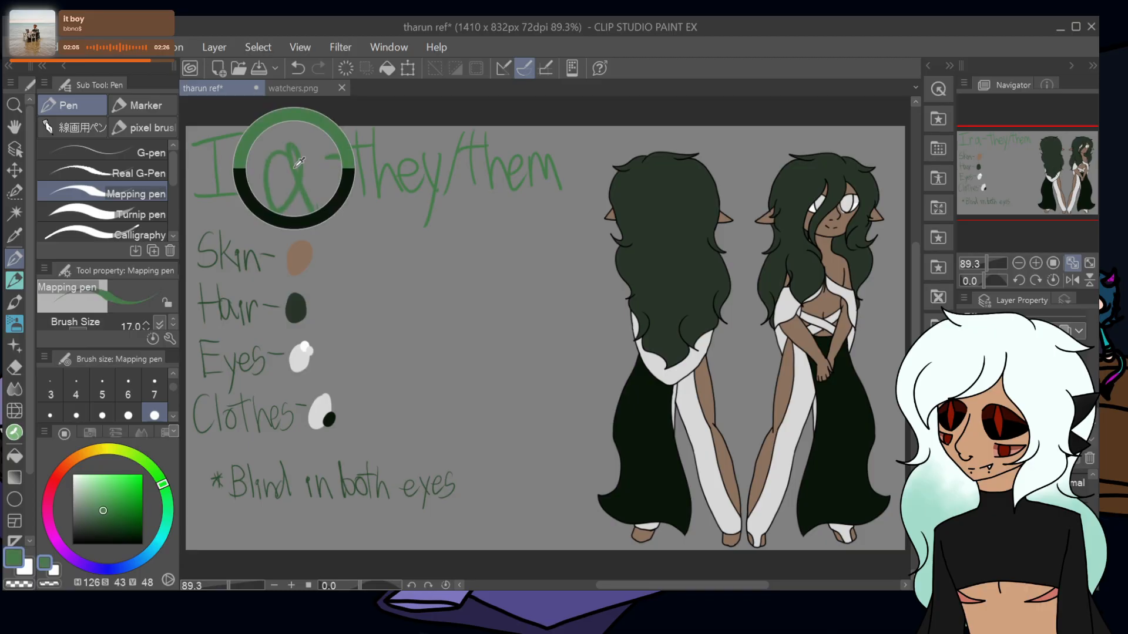
pyautogui.moveTo(107, 478); pyautogui.dragTo(89, 481)
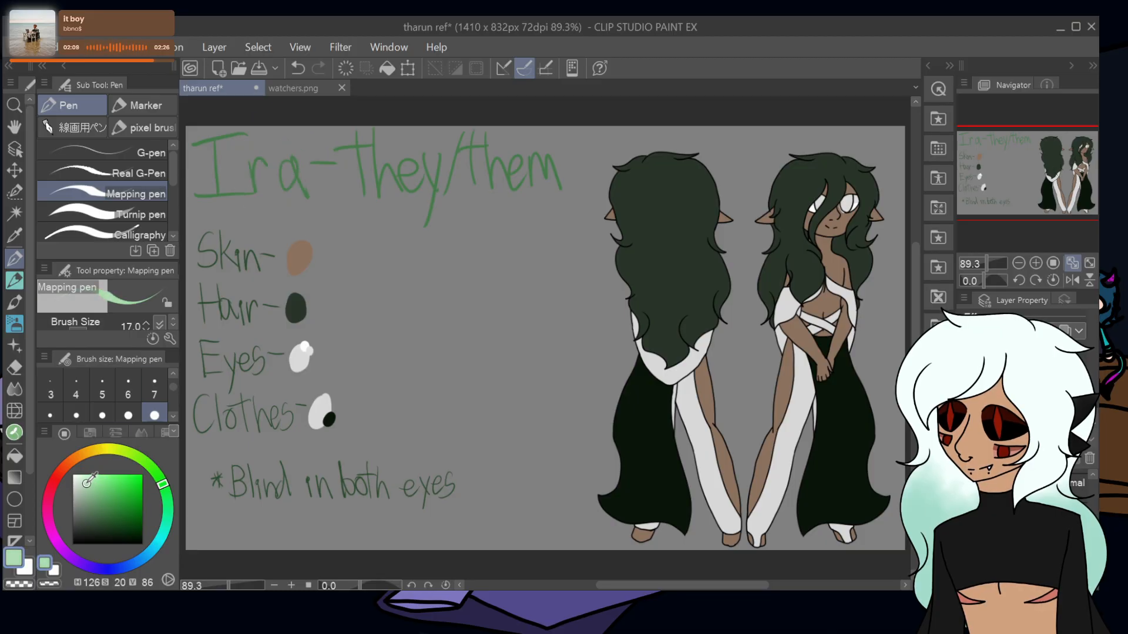
pyautogui.scroll(-1, 147, 405)
pyautogui.click(155, 414)
pyautogui.moveTo(317, 285); pyautogui.dragTo(579, 491)
pyautogui.moveTo(405, 215); pyautogui.dragTo(616, 453)
pyautogui.moveTo(339, 166)
pyautogui.mouseDown()
pyautogui.moveTo(623, 381)
pyautogui.moveTo(235, 141)
pyautogui.moveTo(247, 194)
pyautogui.mouseUp()
pyautogui.scroll(-1, 170, 423)
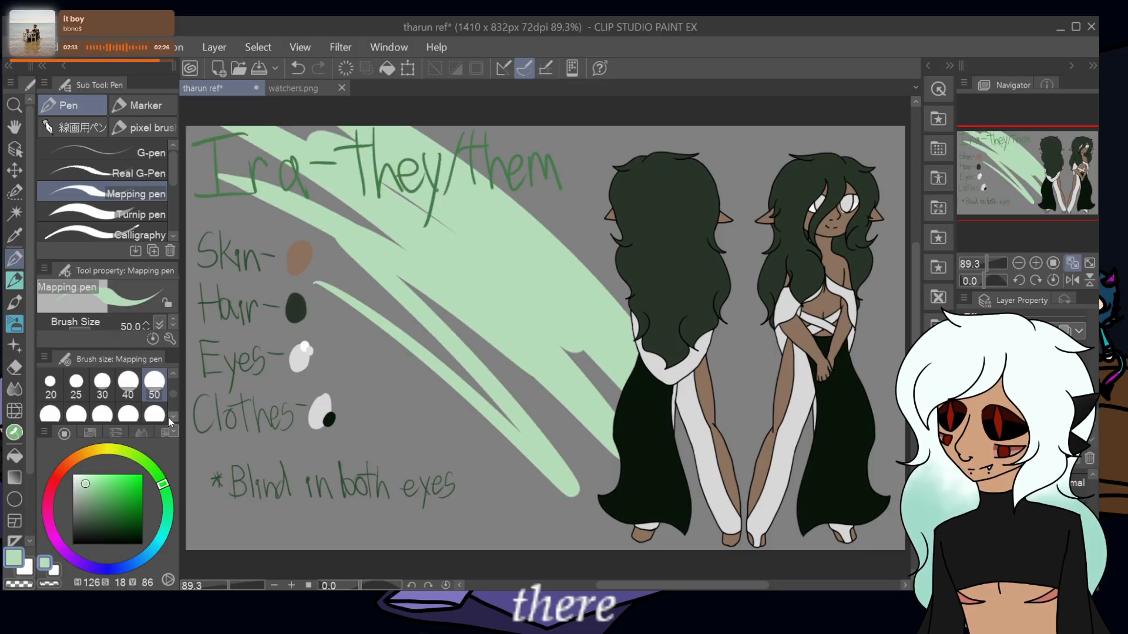
# - Cover the whole background in muted green (H 126, S 26, V 74) with the Mapping pen at size 120
pyautogui.click(155, 415)
pyautogui.moveTo(238, 257)
pyautogui.mouseDown()
pyautogui.moveTo(482, 238)
pyautogui.moveTo(405, 239)
pyautogui.moveTo(328, 516)
pyautogui.moveTo(199, 511)
pyautogui.moveTo(412, 406)
pyautogui.moveTo(212, 191)
pyautogui.moveTo(529, 265)
pyautogui.moveTo(642, 189)
pyautogui.moveTo(763, 170)
pyautogui.moveTo(881, 194)
pyautogui.moveTo(857, 535)
pyautogui.moveTo(637, 370)
pyautogui.moveTo(352, 499)
pyautogui.moveTo(211, 529)
pyautogui.moveTo(188, 253)
pyautogui.moveTo(197, 176)
pyautogui.moveTo(253, 335)
pyautogui.moveTo(329, 317)
pyautogui.moveTo(449, 340)
pyautogui.moveTo(646, 529)
pyautogui.moveTo(751, 558)
pyautogui.moveTo(823, 341)
pyautogui.moveTo(182, 97)
pyautogui.mouseUp()
pyautogui.click(92, 492)
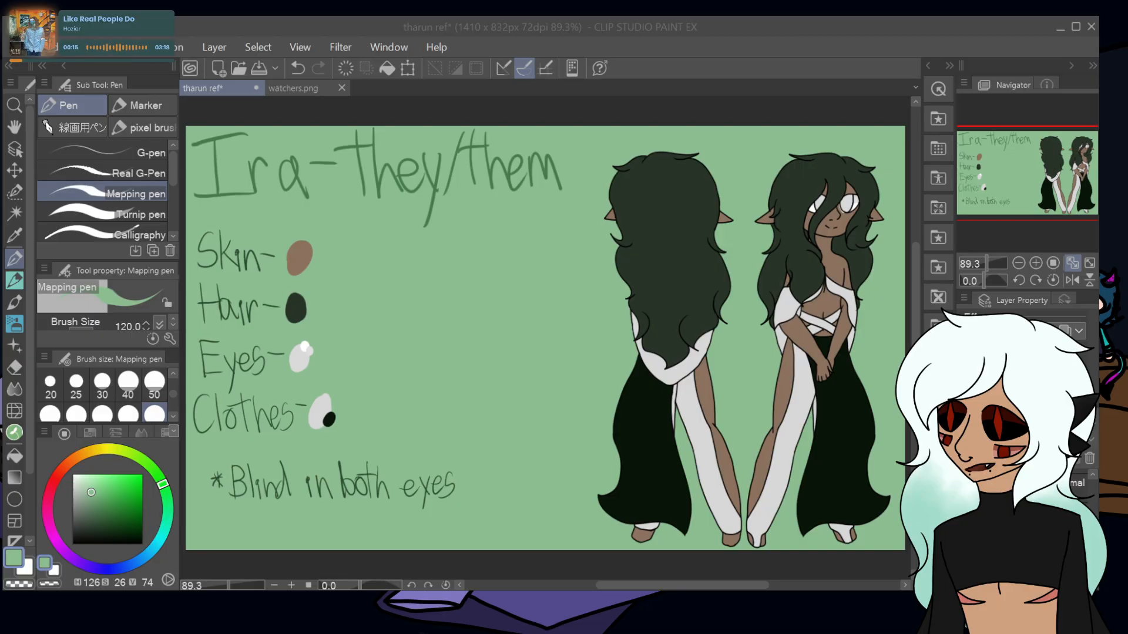
pyautogui.click(202, 558)
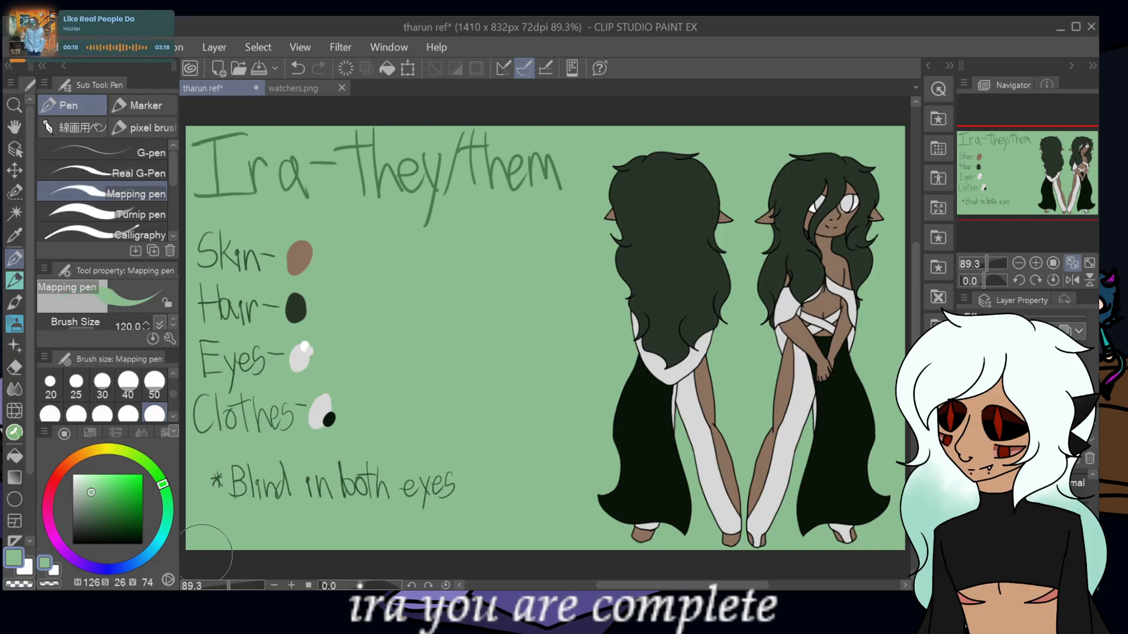